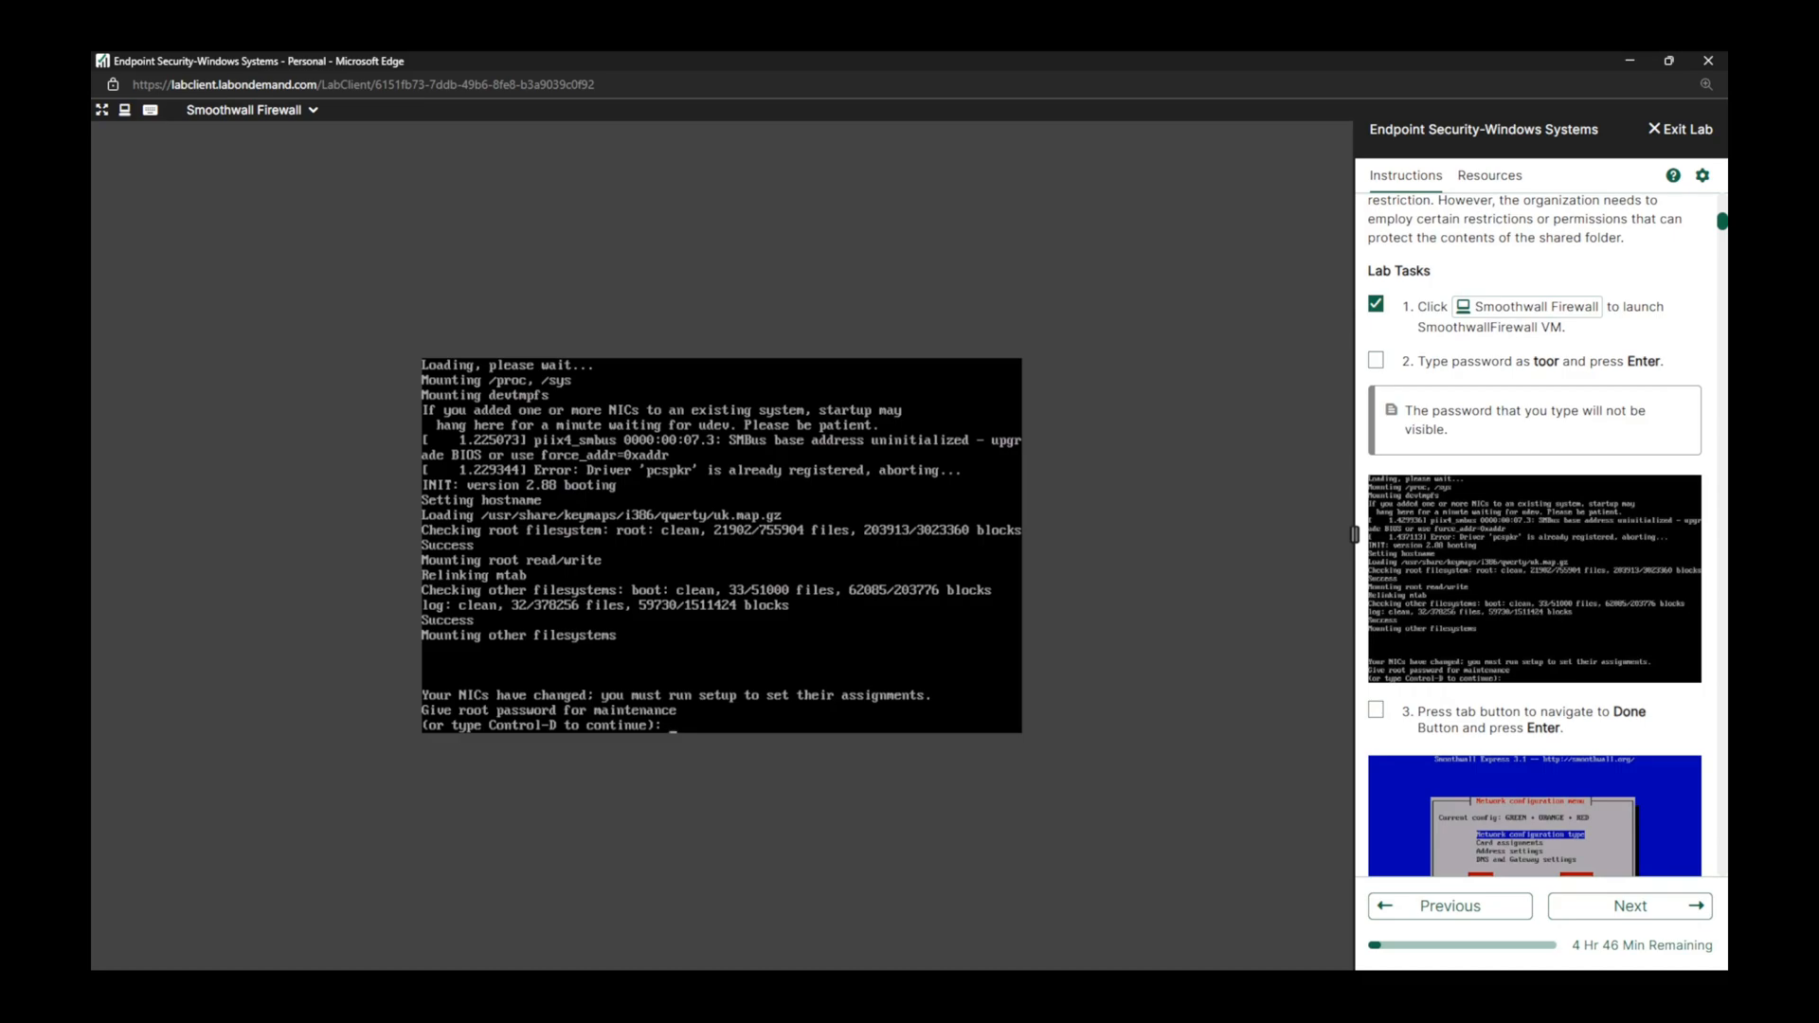
Submit the root maintenance password on the Smoothwall Firewall and leave its network configuration menu with Done.
key(Return)
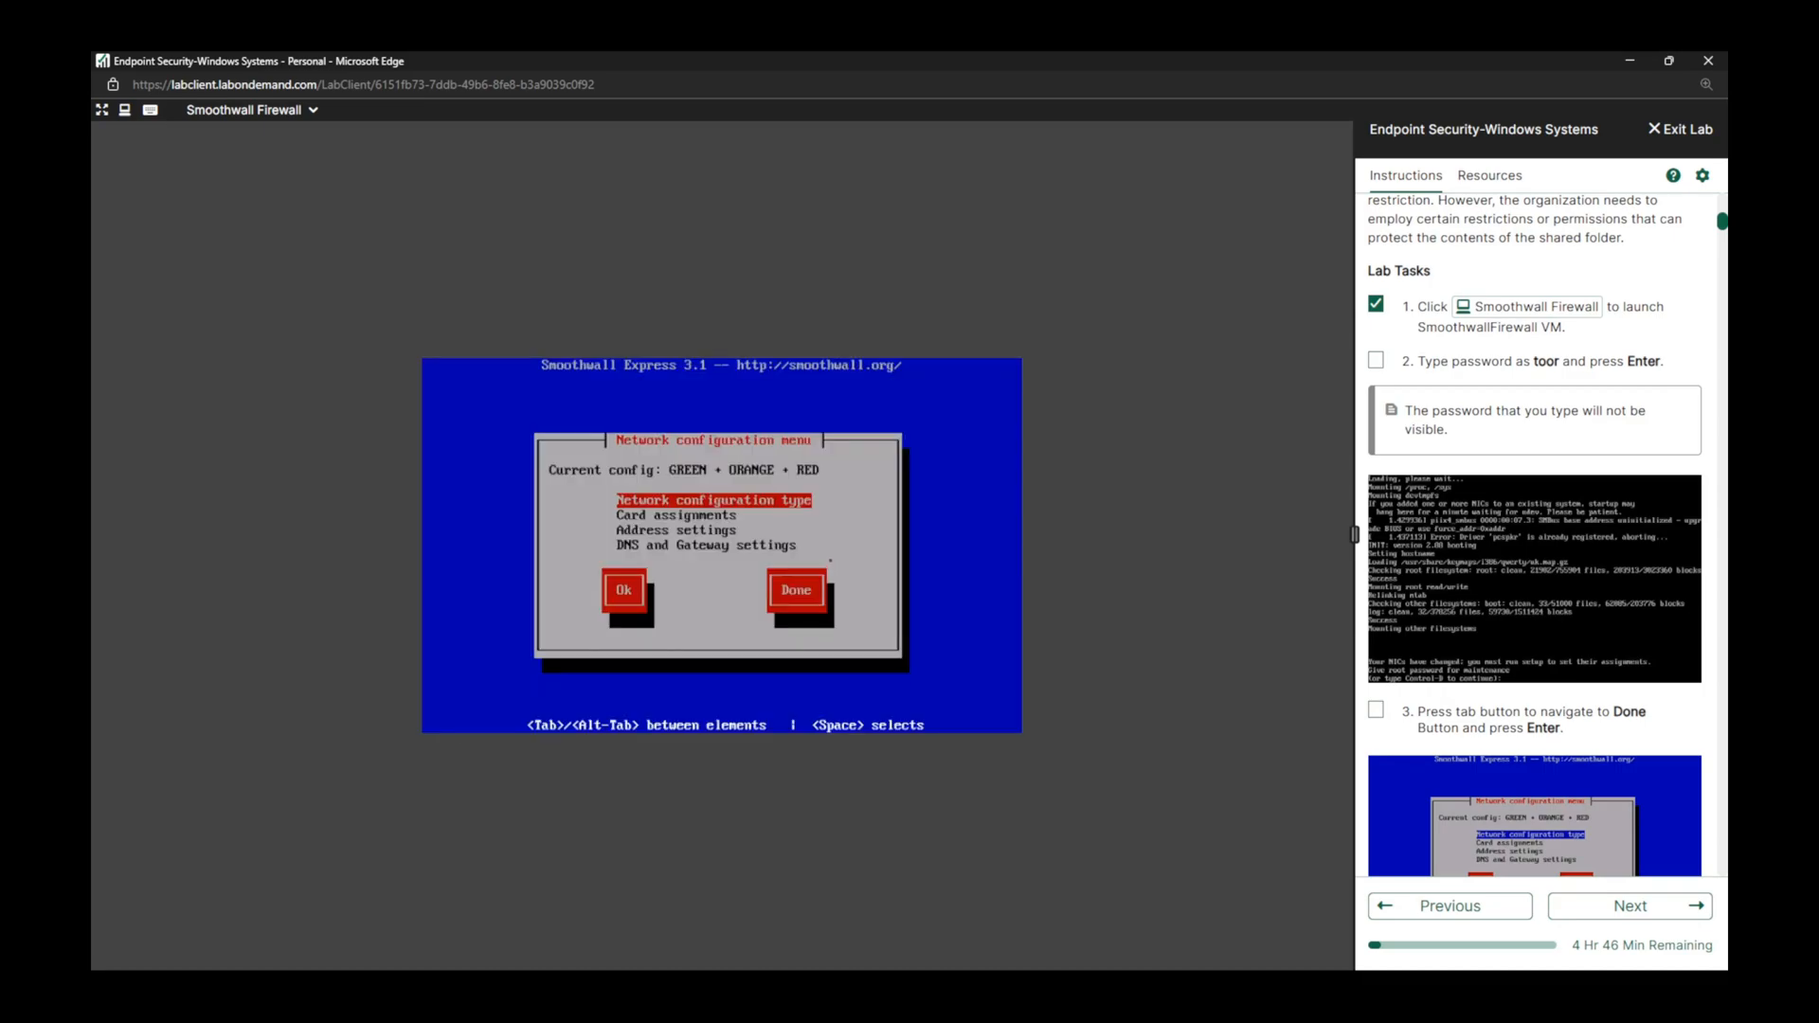
key(Tab)
key(Tab)
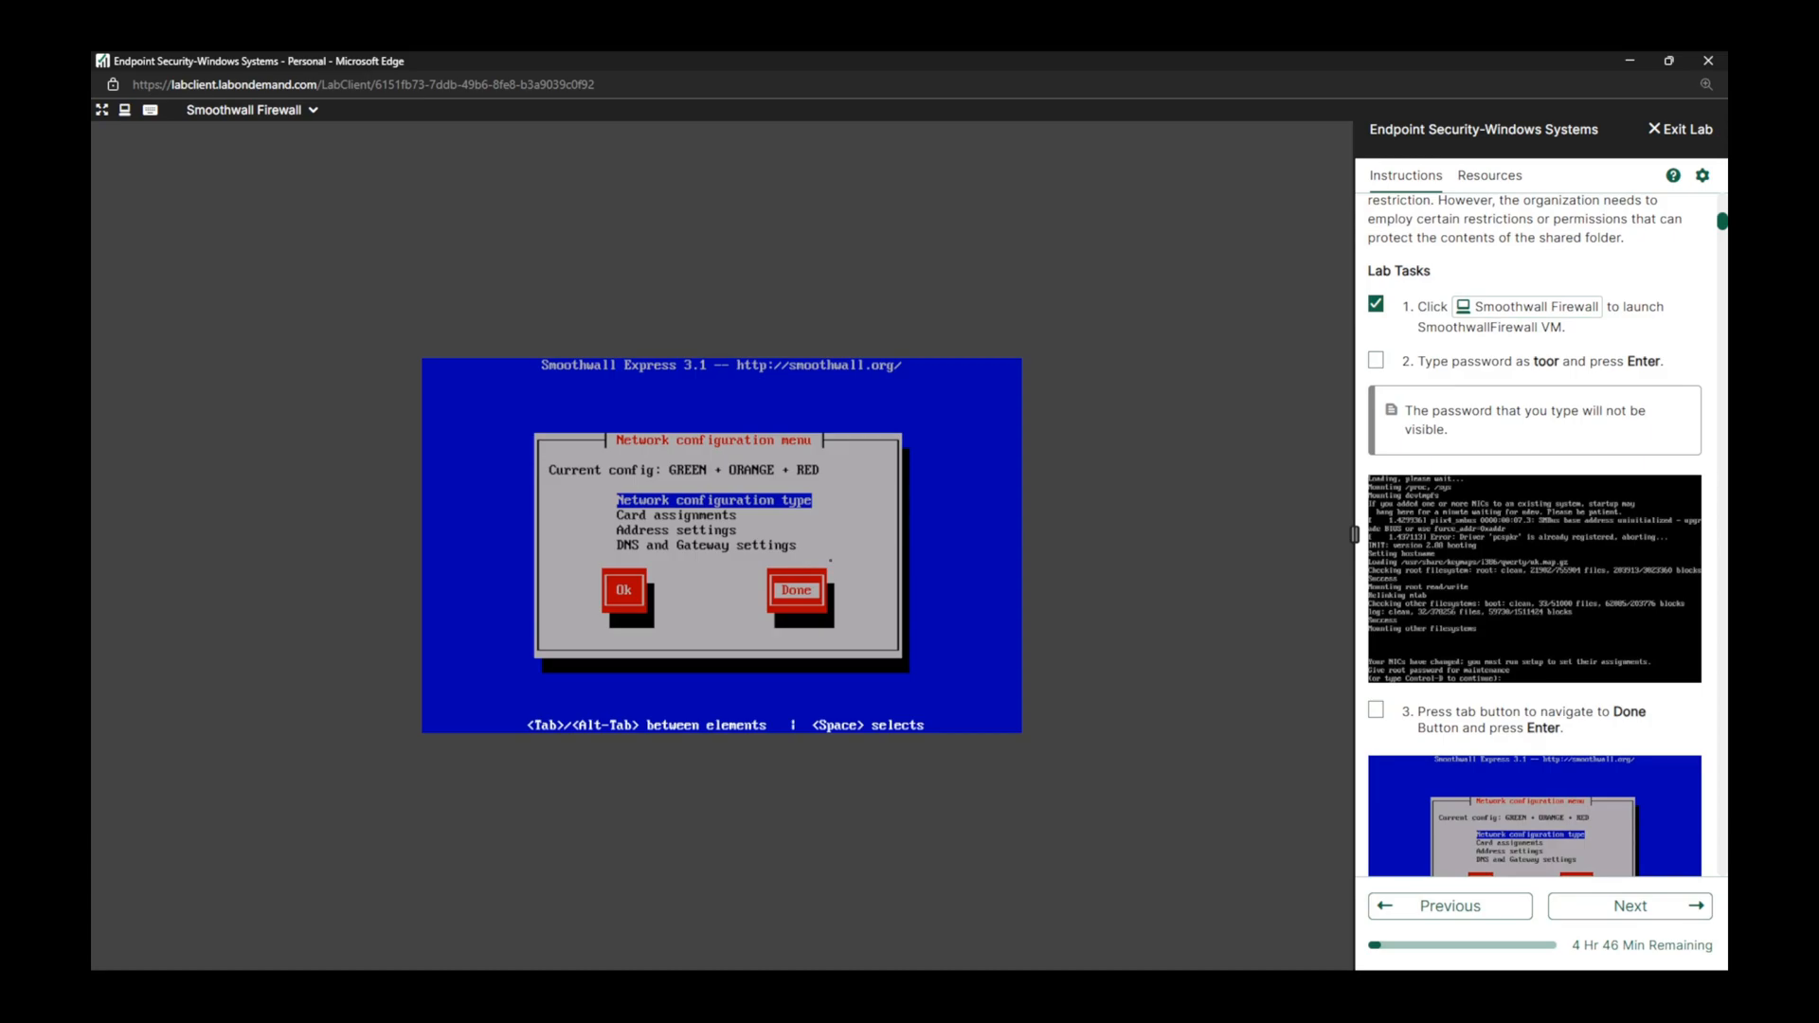
key(Return)
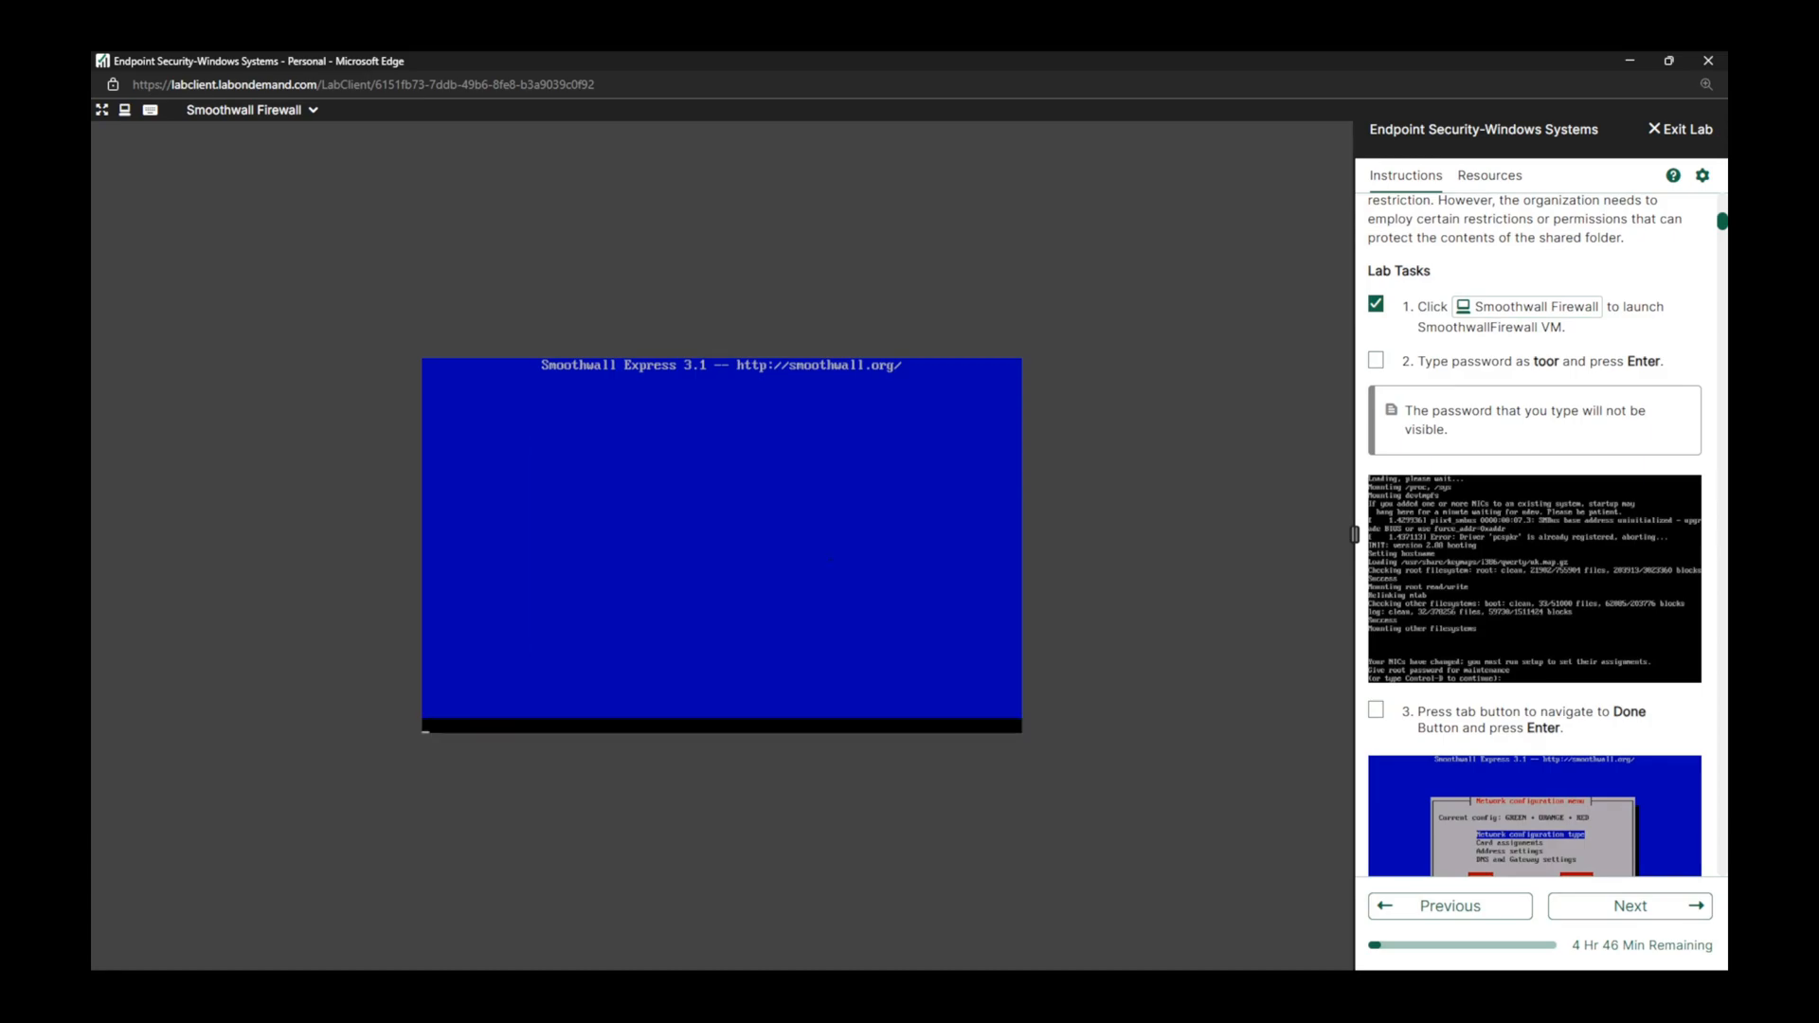
Mark lab tasks 2, 3 and 4 as complete in the instructions.
click(1376, 362)
scroll(1526, 506, down, 3)
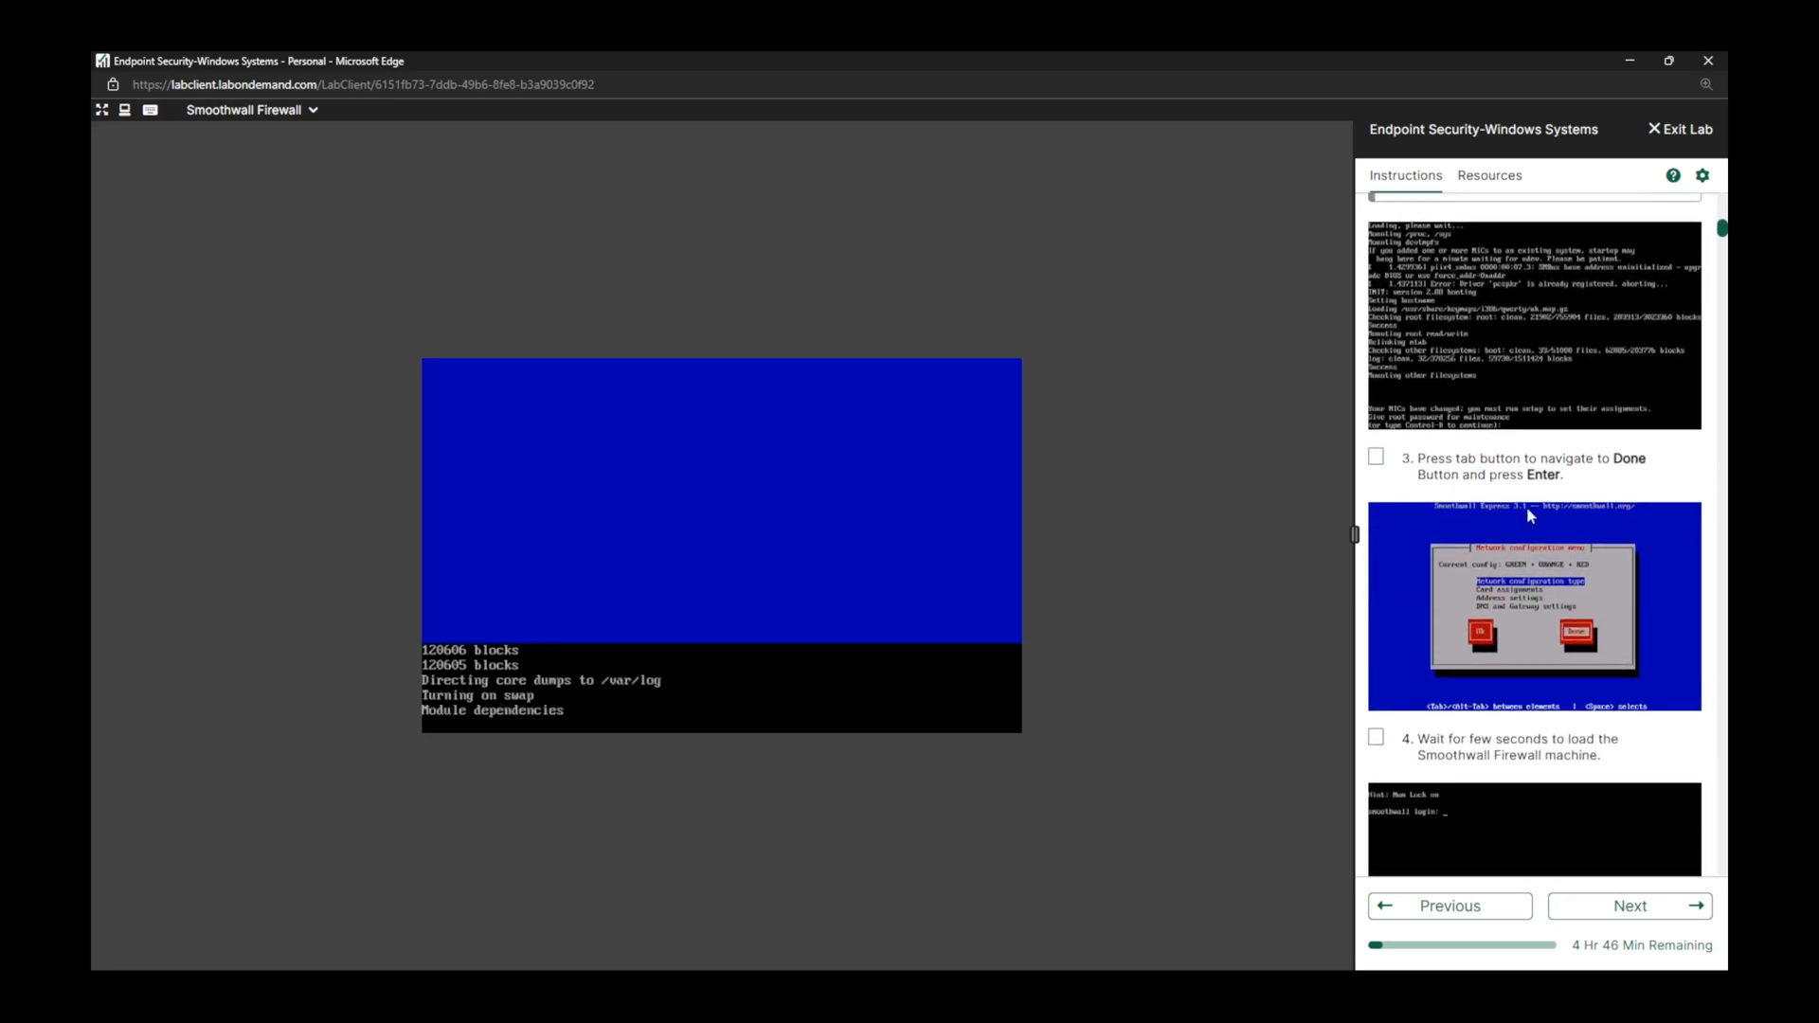
click(1376, 455)
scroll(1377, 458, down, 4)
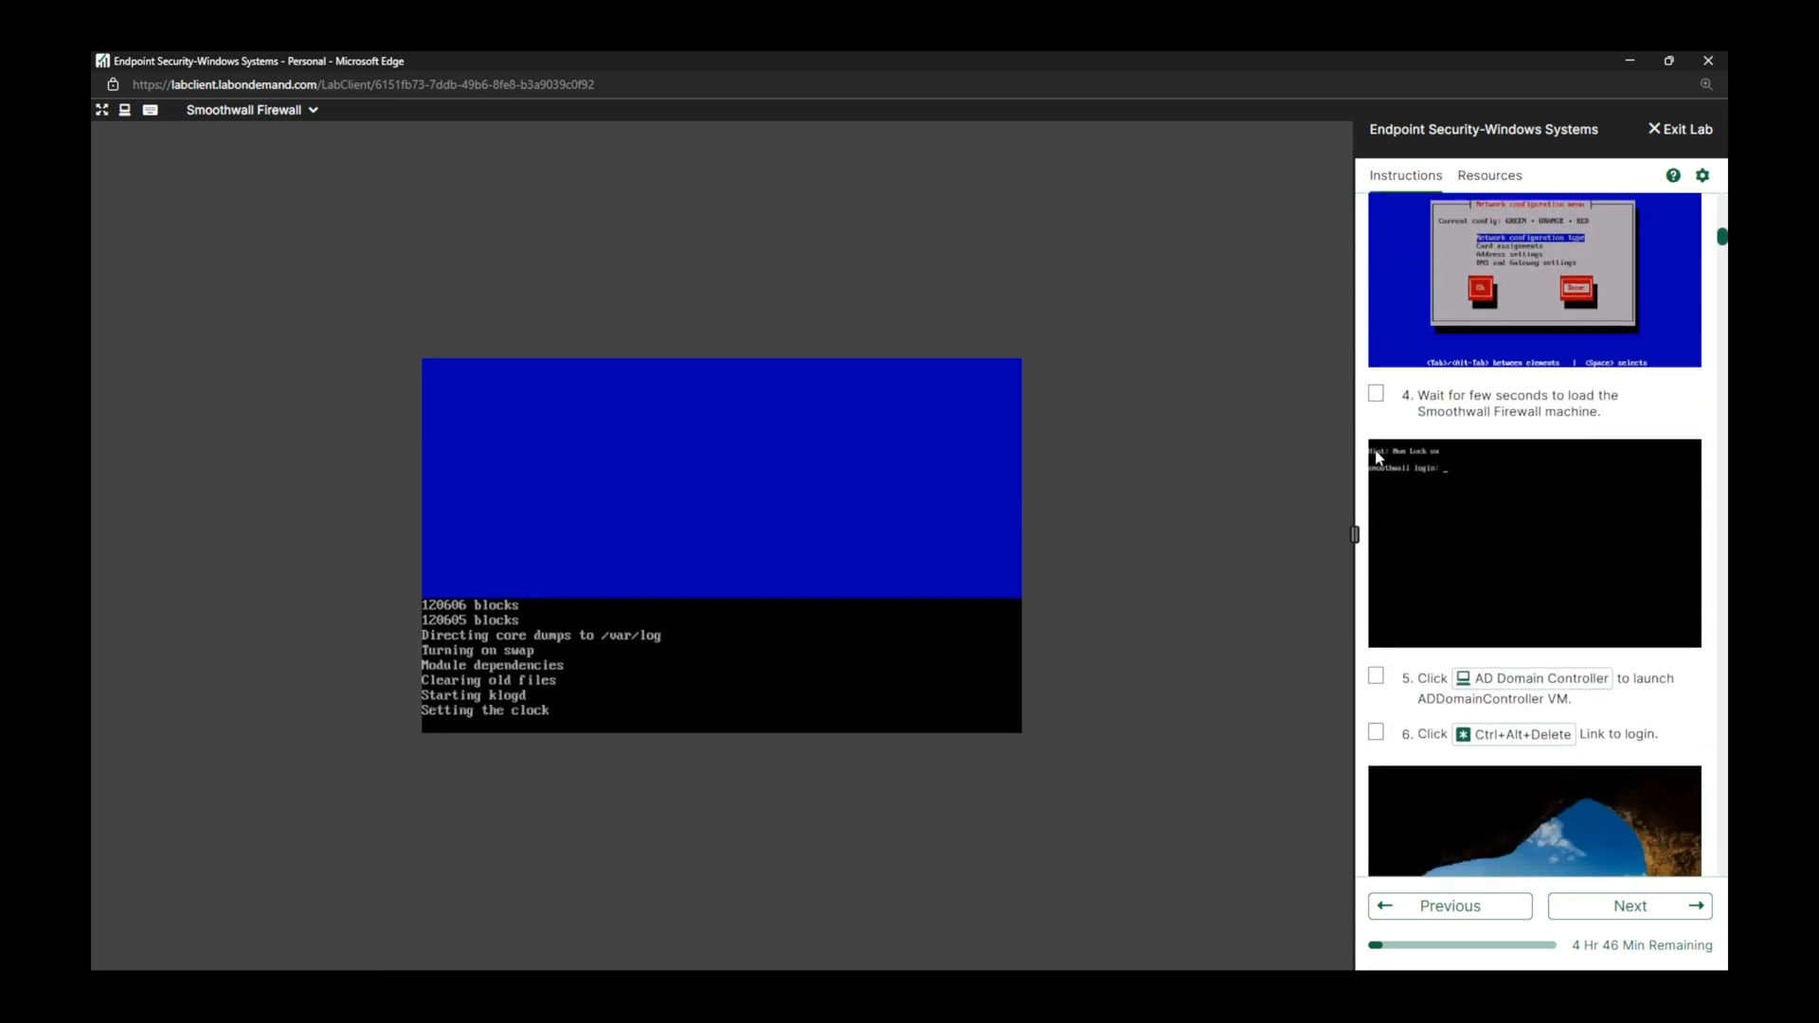
click(1378, 394)
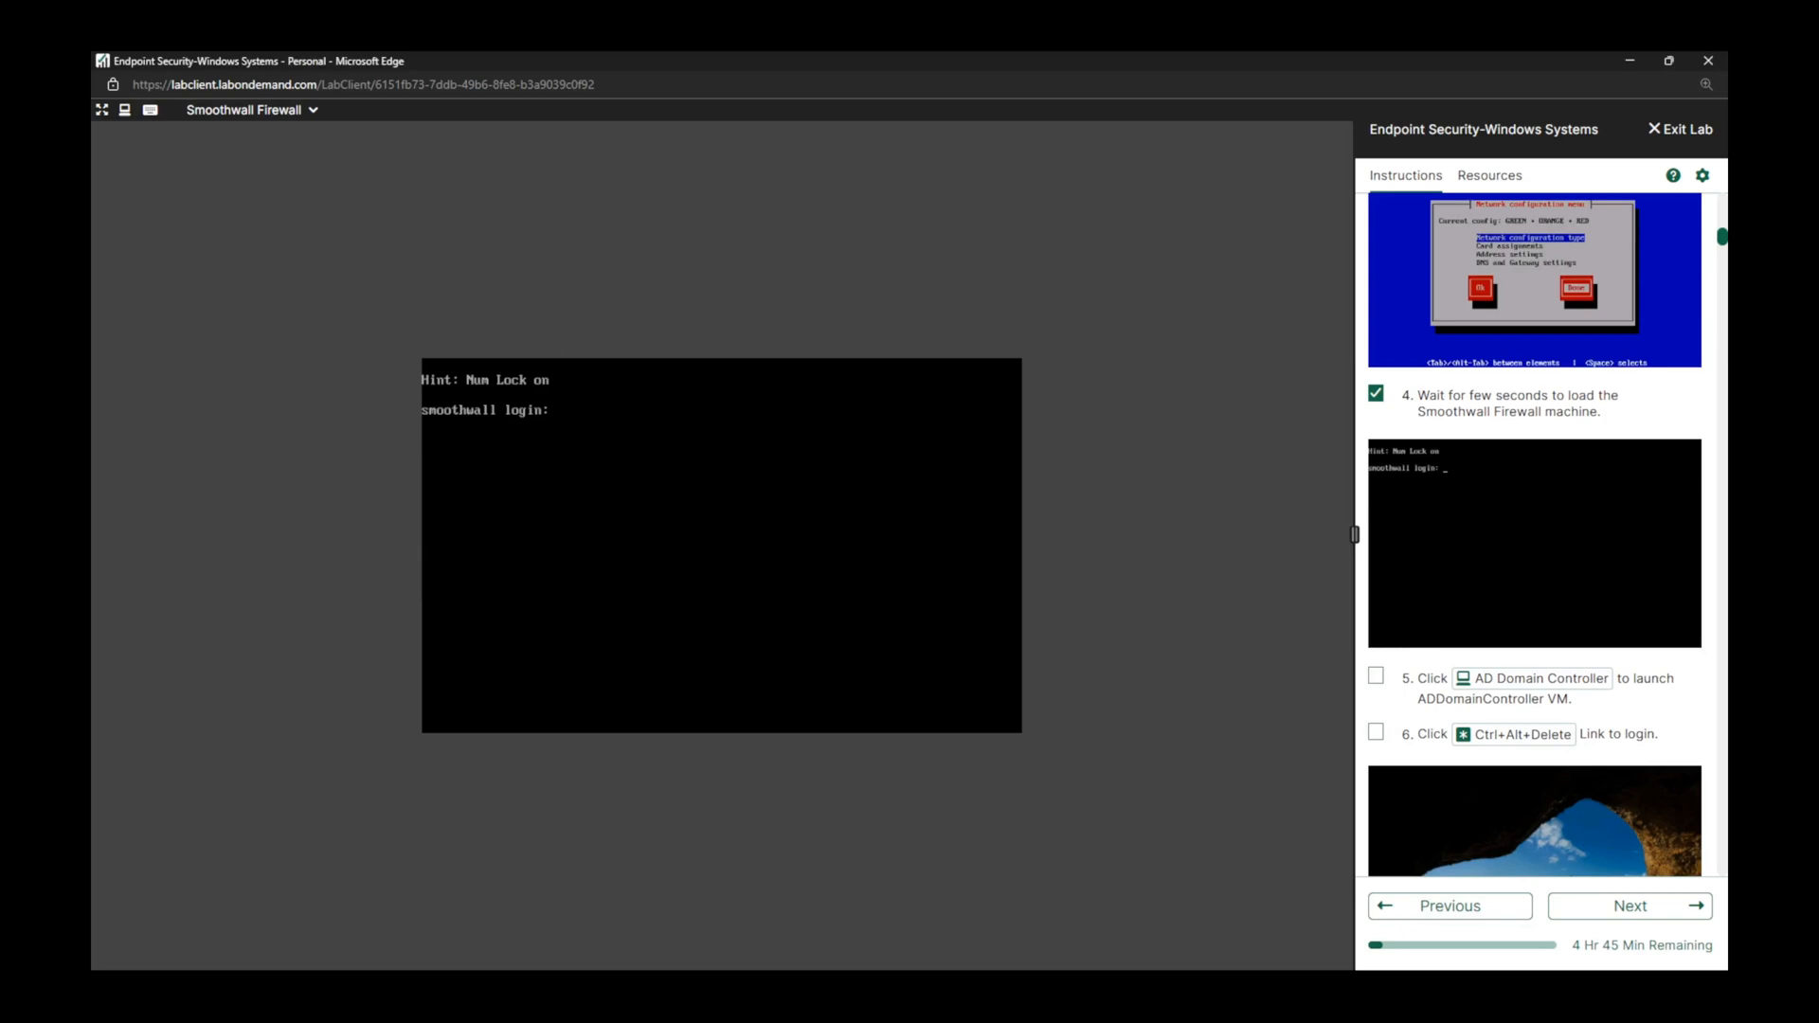
Switch to the AD Domain Controller machine and bring up its sign-in screen, marking lab tasks 5 and 6 complete.
click(1375, 676)
click(1571, 687)
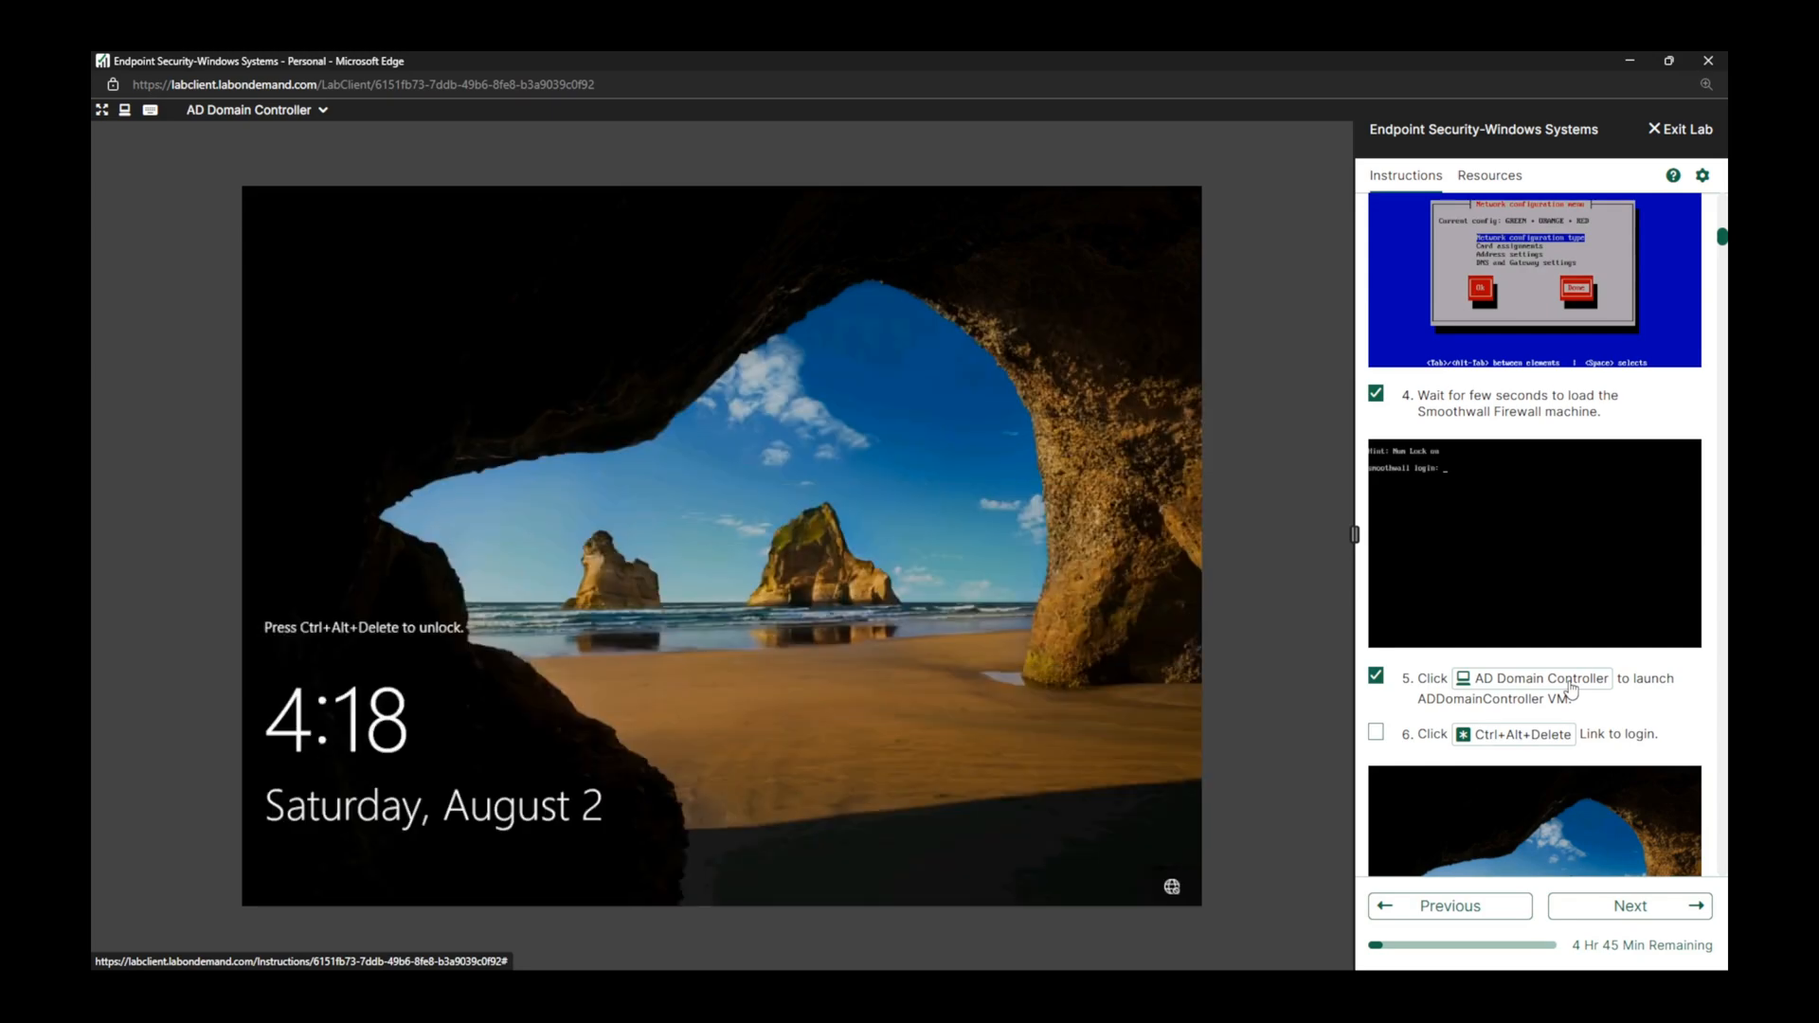
click(1376, 732)
click(1533, 736)
Mark lab task 7 complete and sign in to the CND\Administrator account with its account password.
scroll(1478, 568, down, 5)
click(1375, 446)
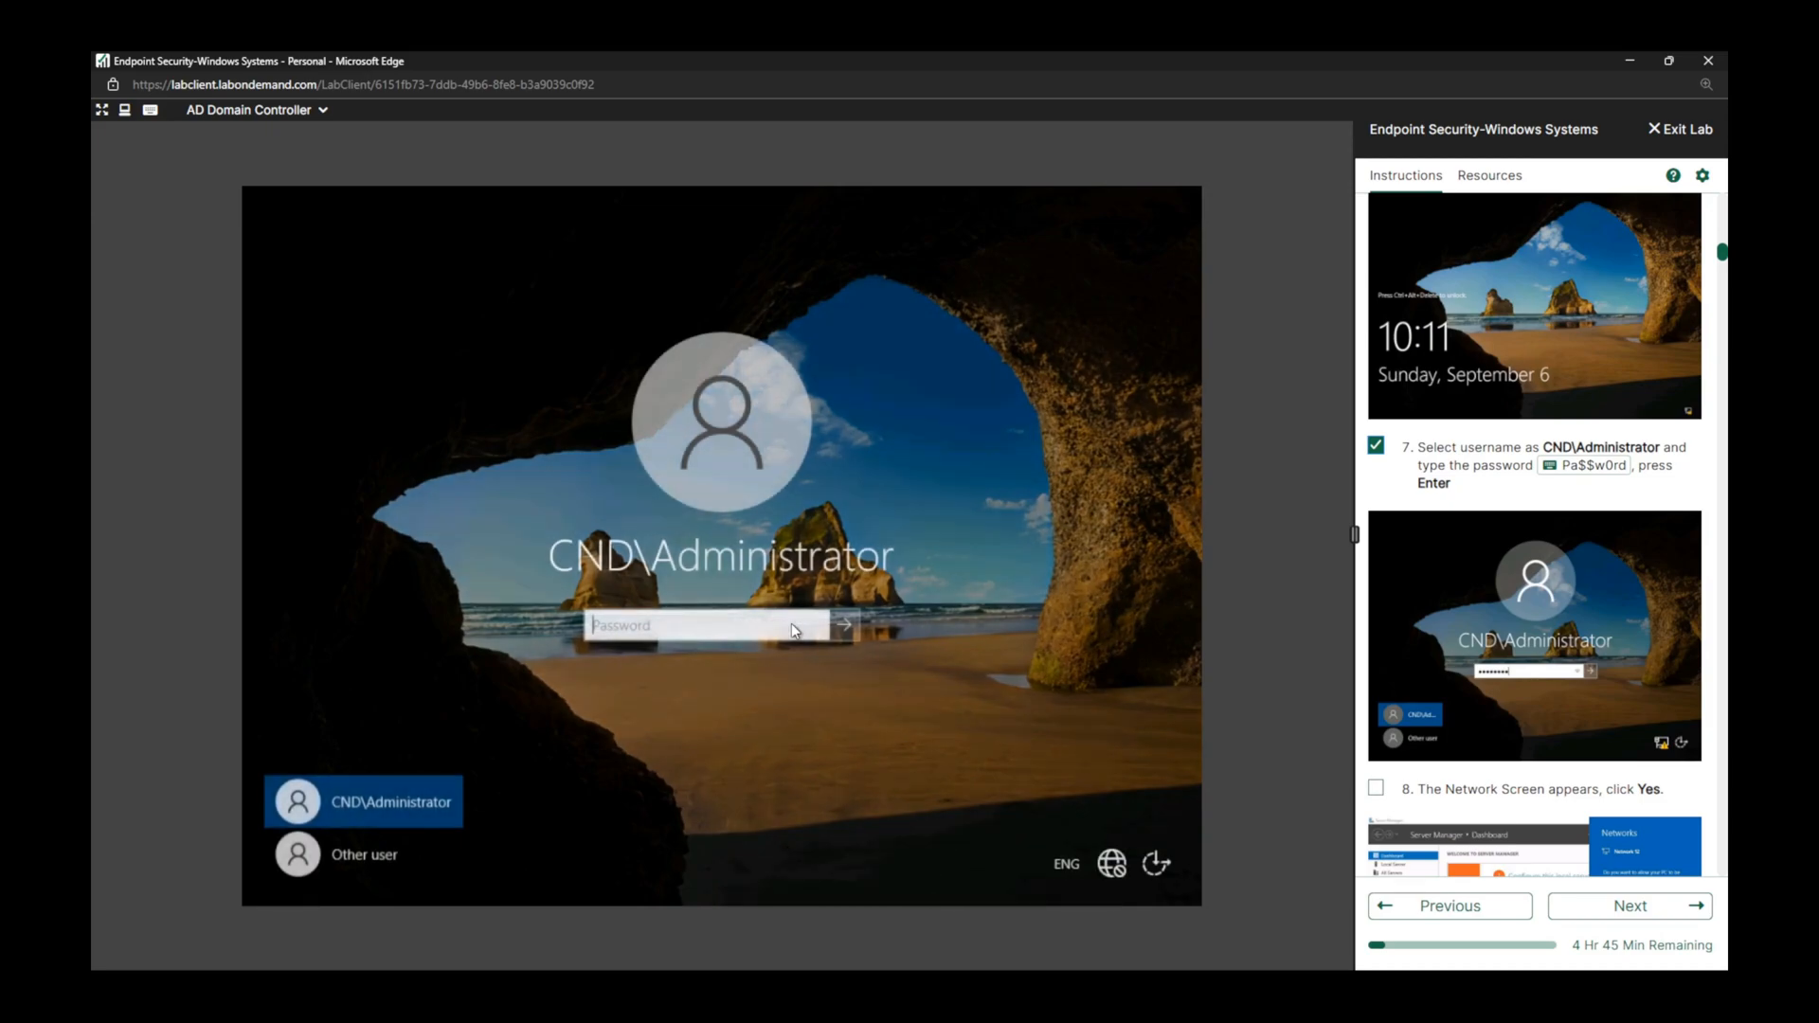
click(1590, 466)
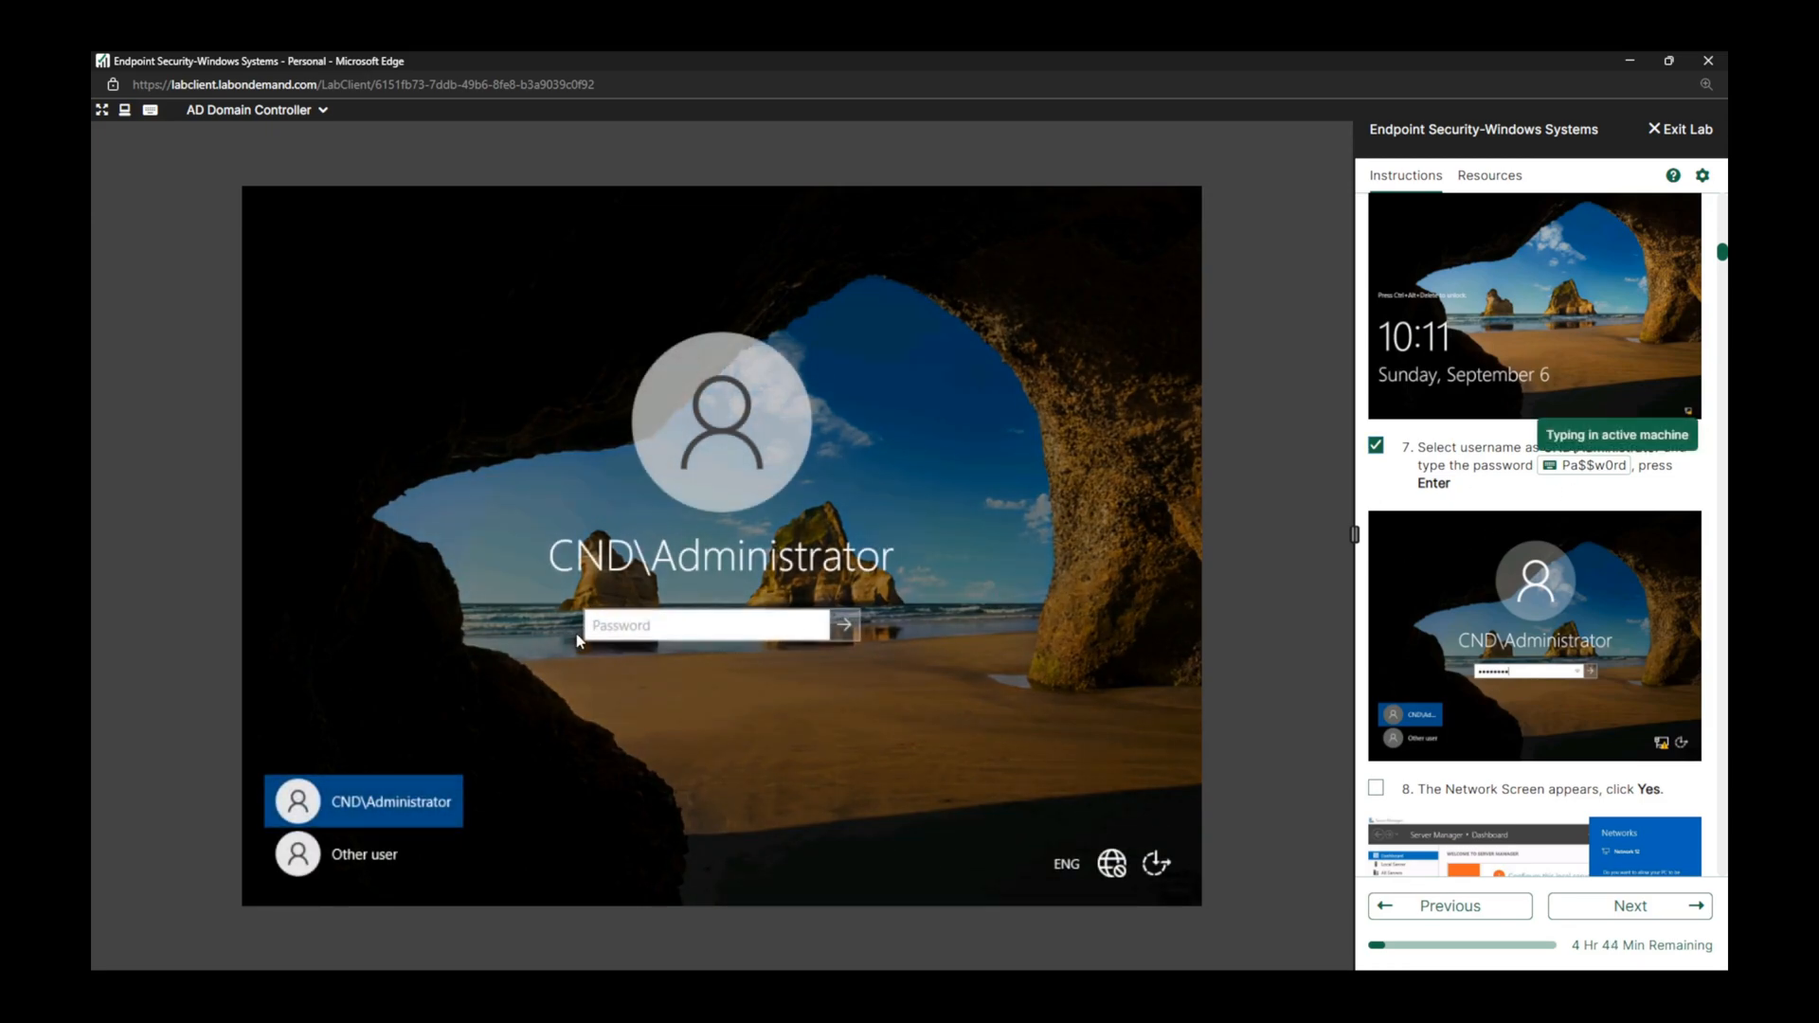
click(844, 626)
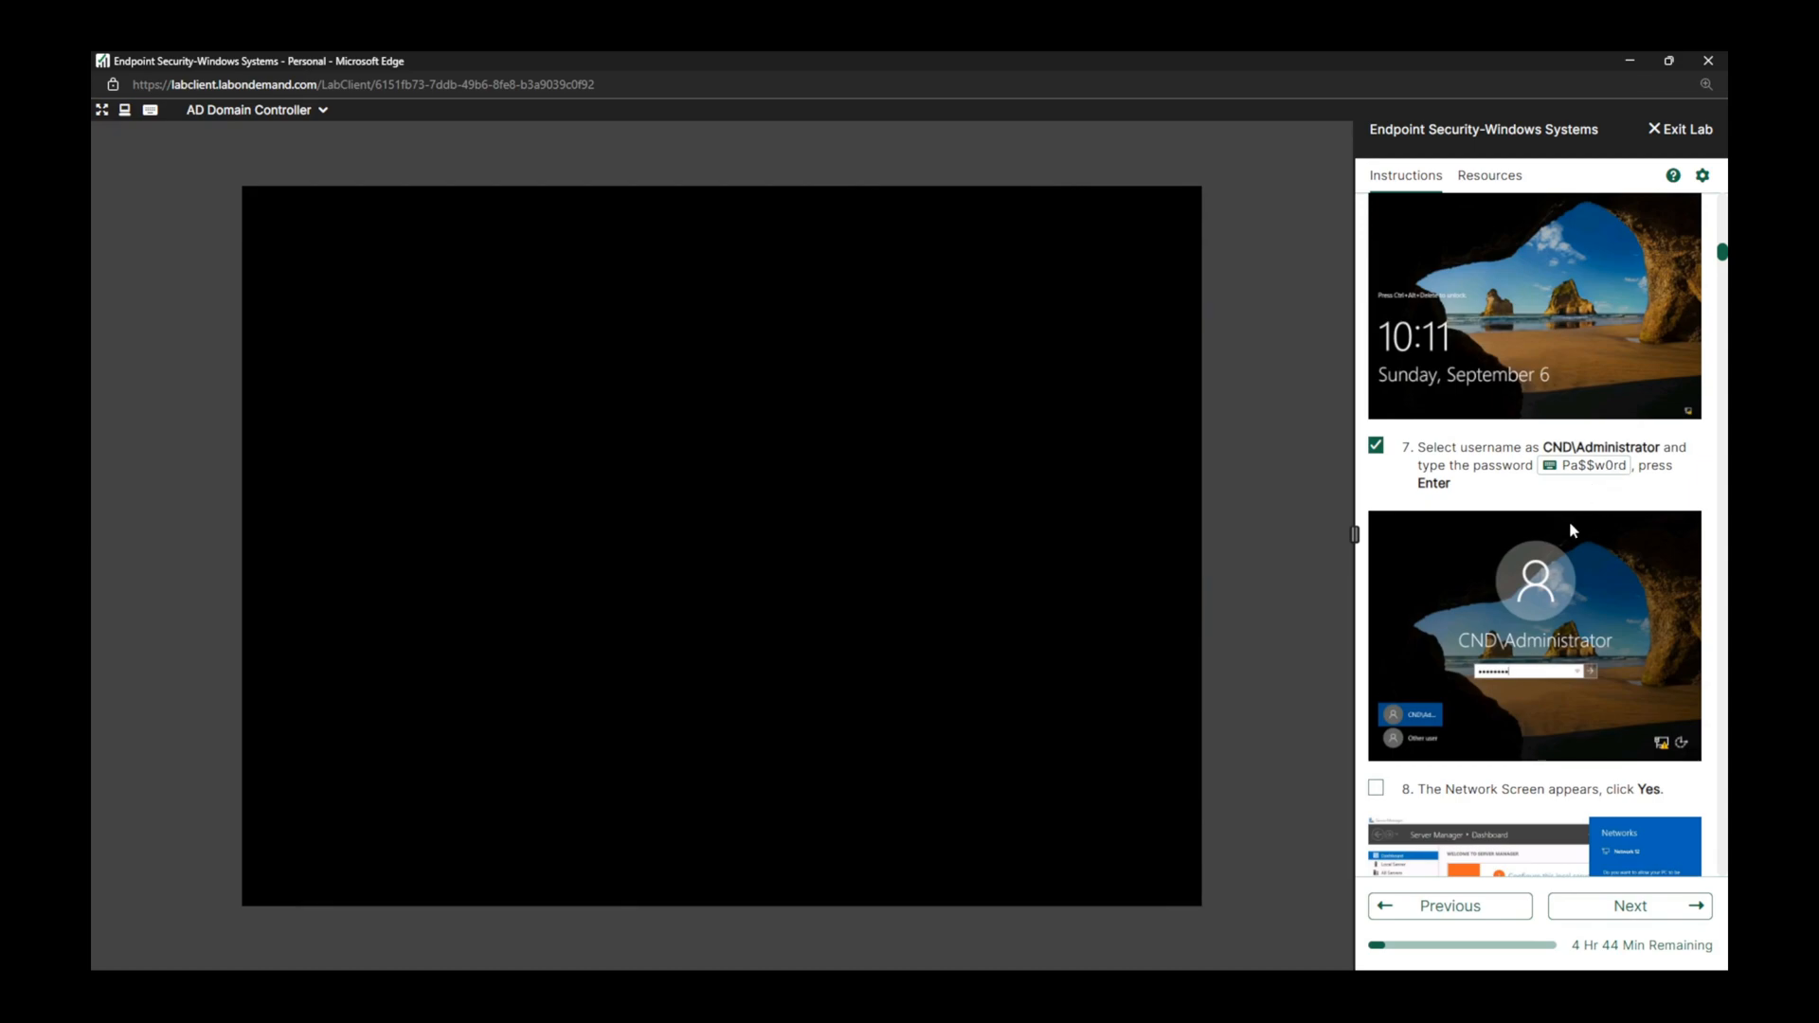
Mark lab tasks 8, 9 and 10 as complete in the instructions.
scroll(1569, 521, down, 5)
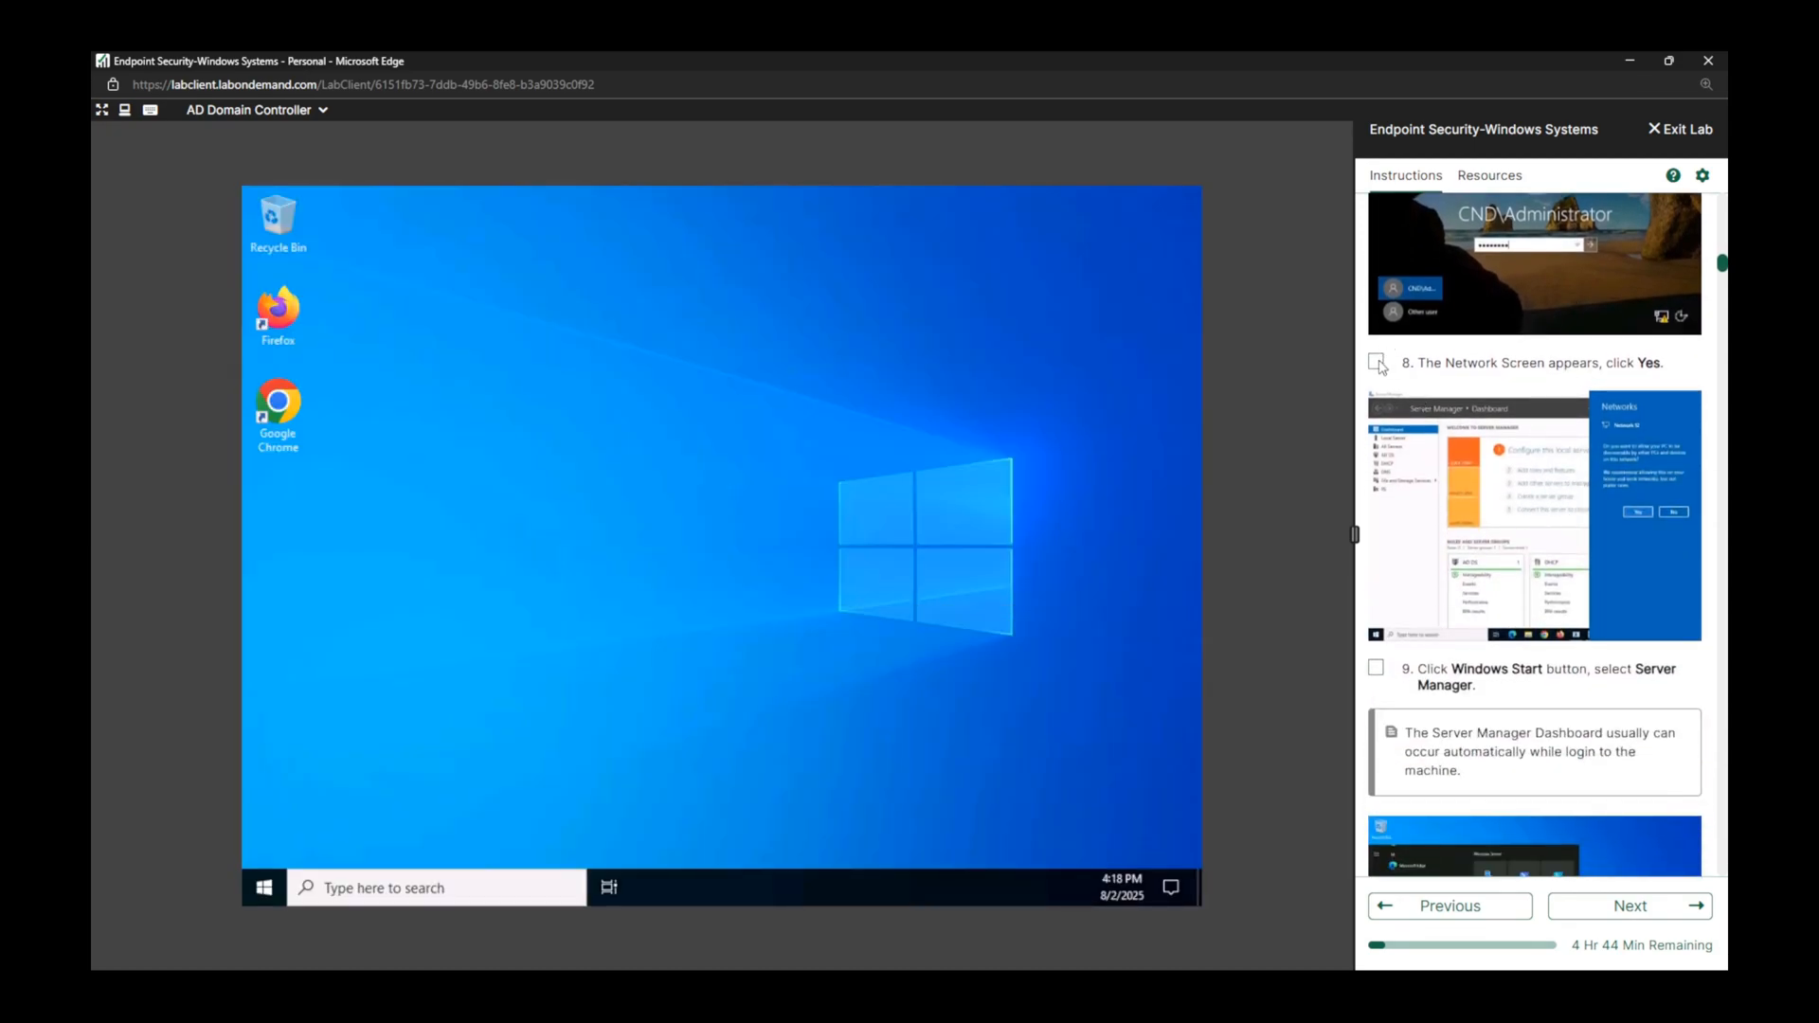
click(1376, 363)
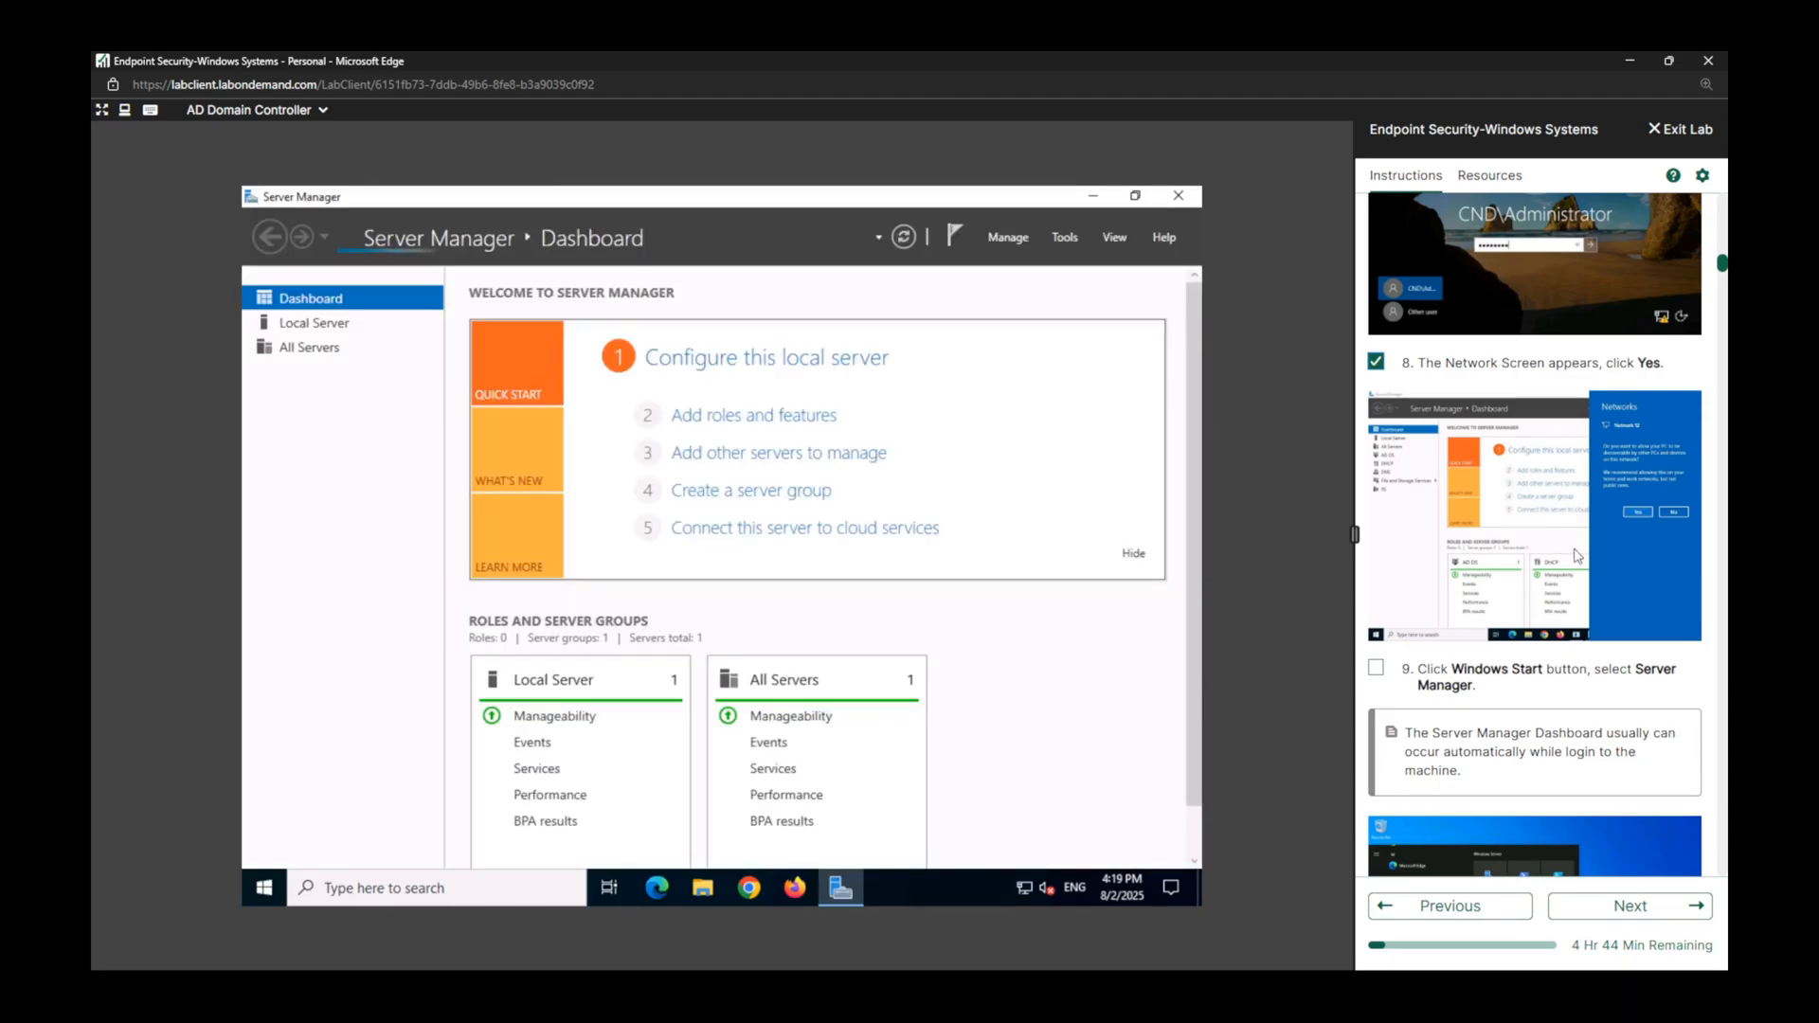
click(1447, 667)
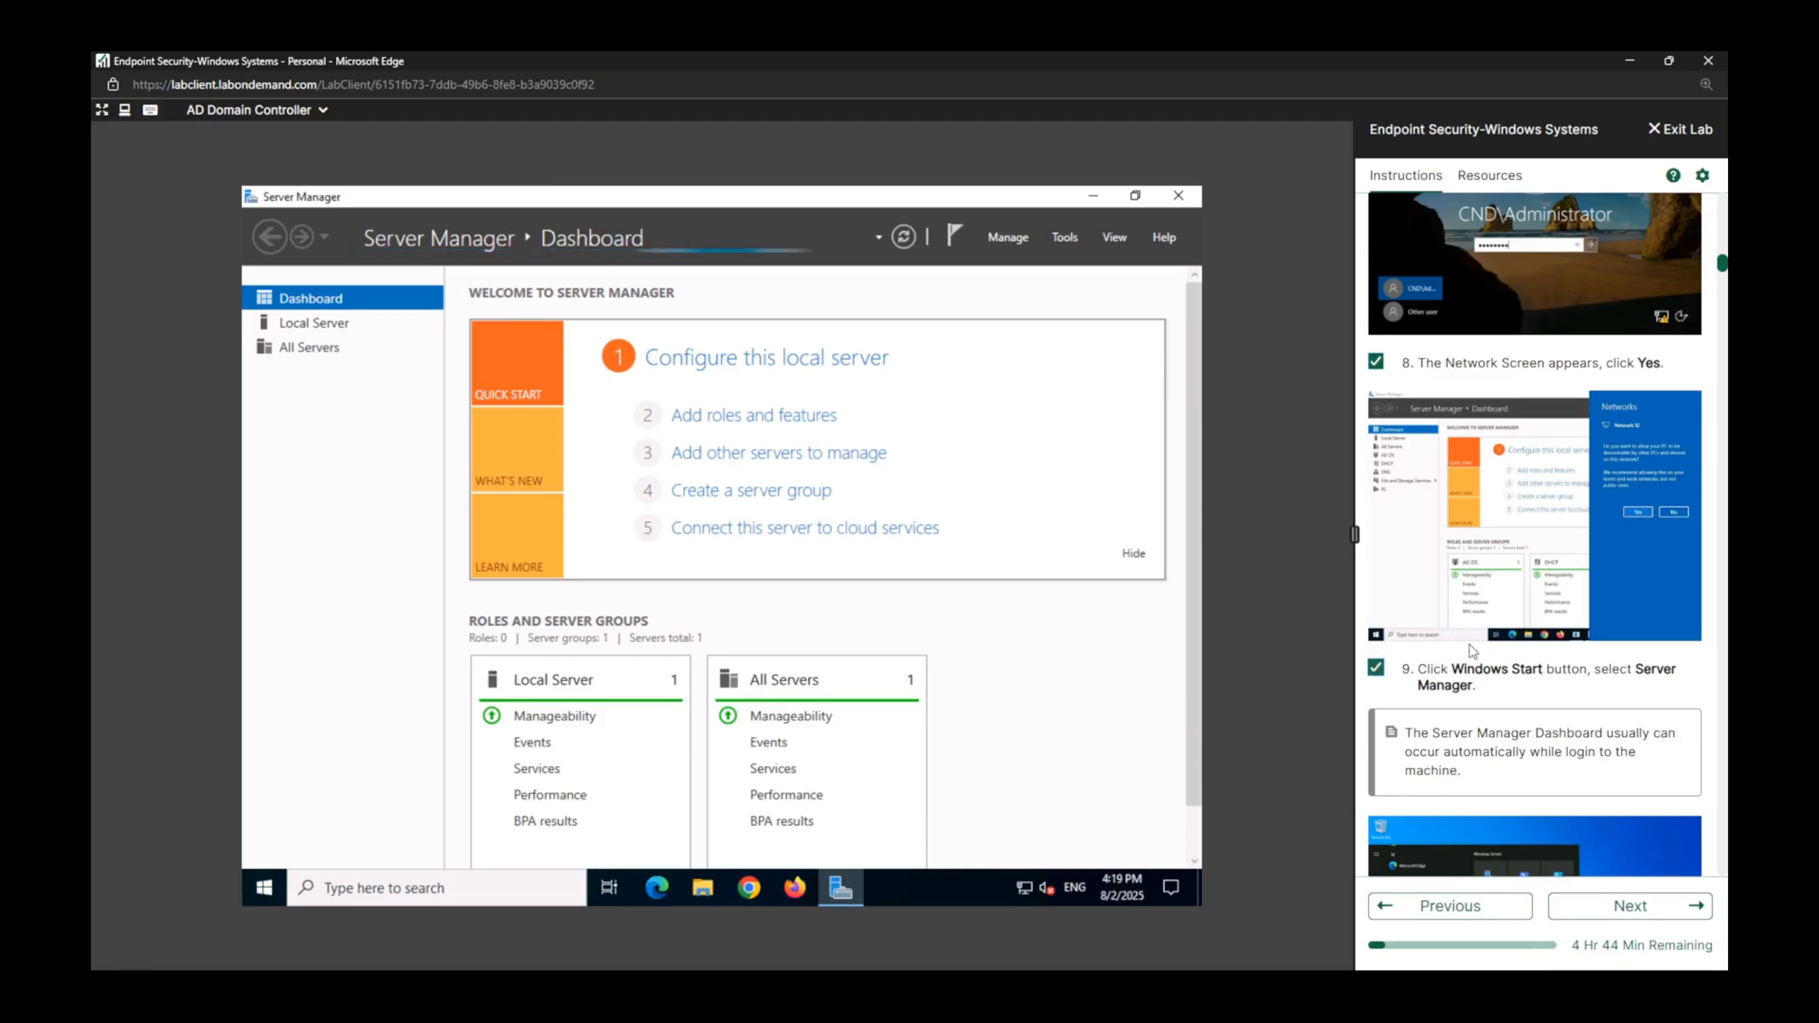
scroll(1469, 654, down, 5)
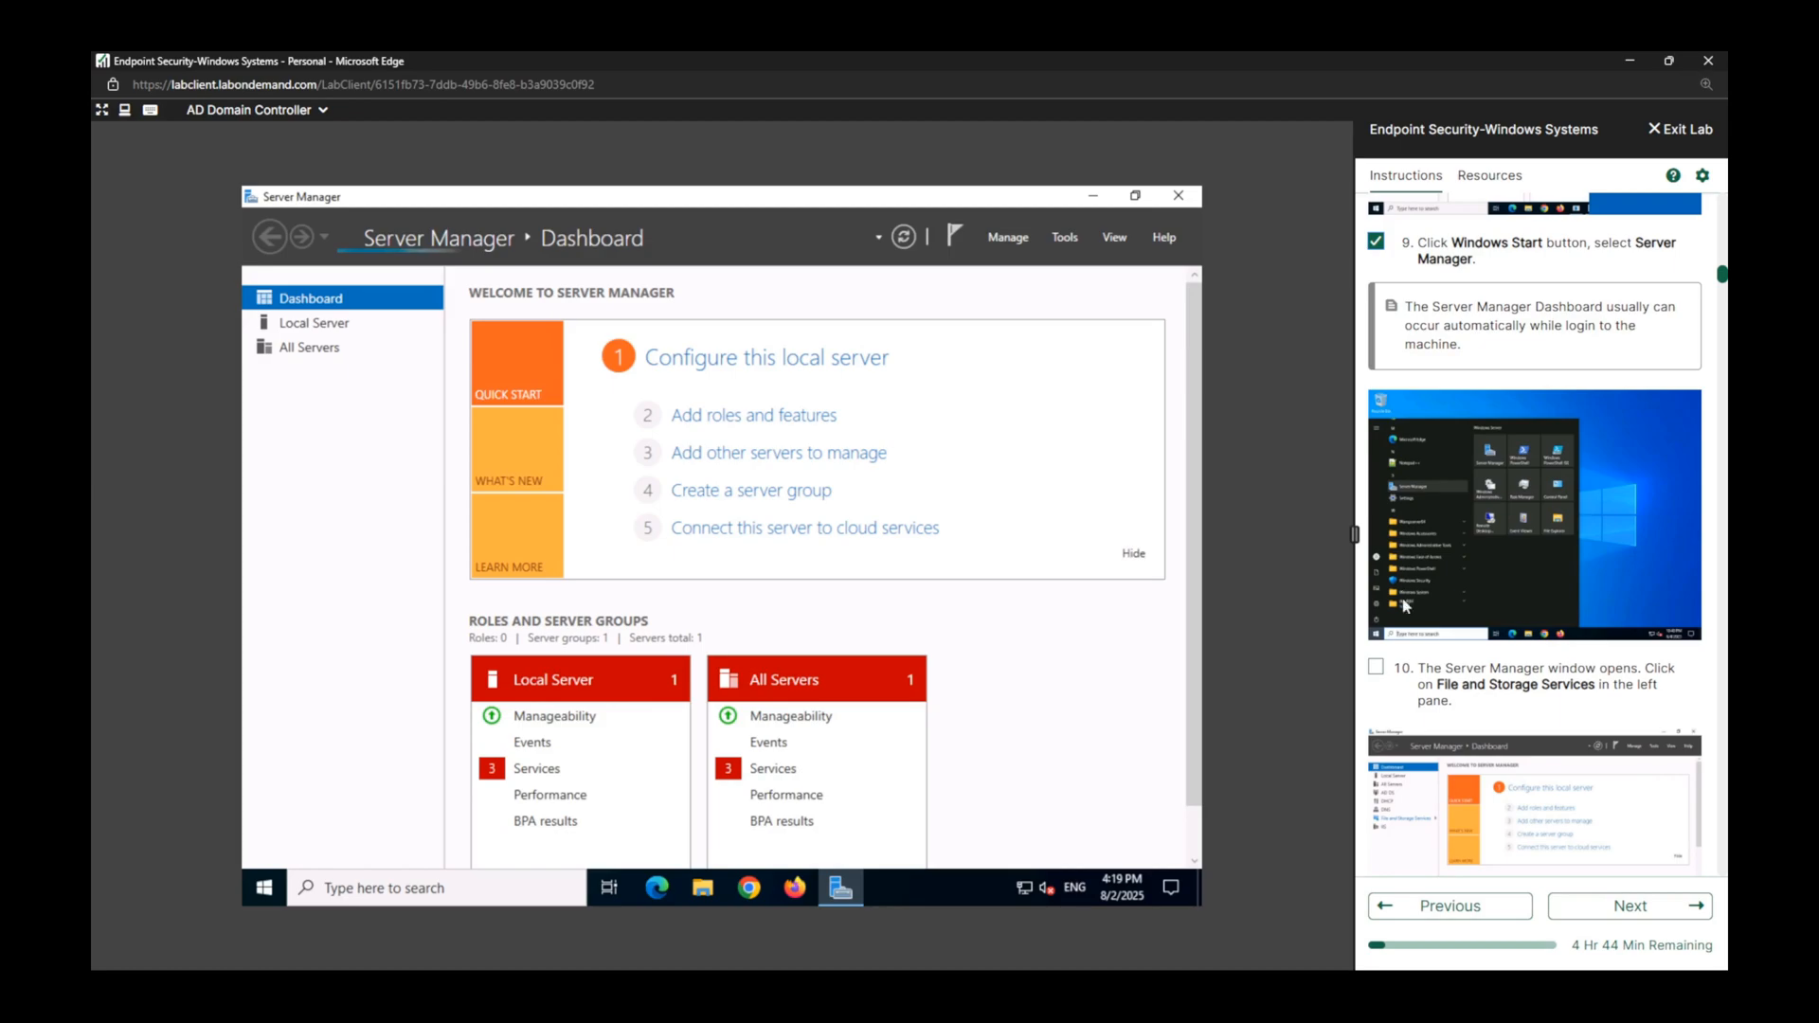
click(1377, 668)
scroll(1379, 674, down, 3)
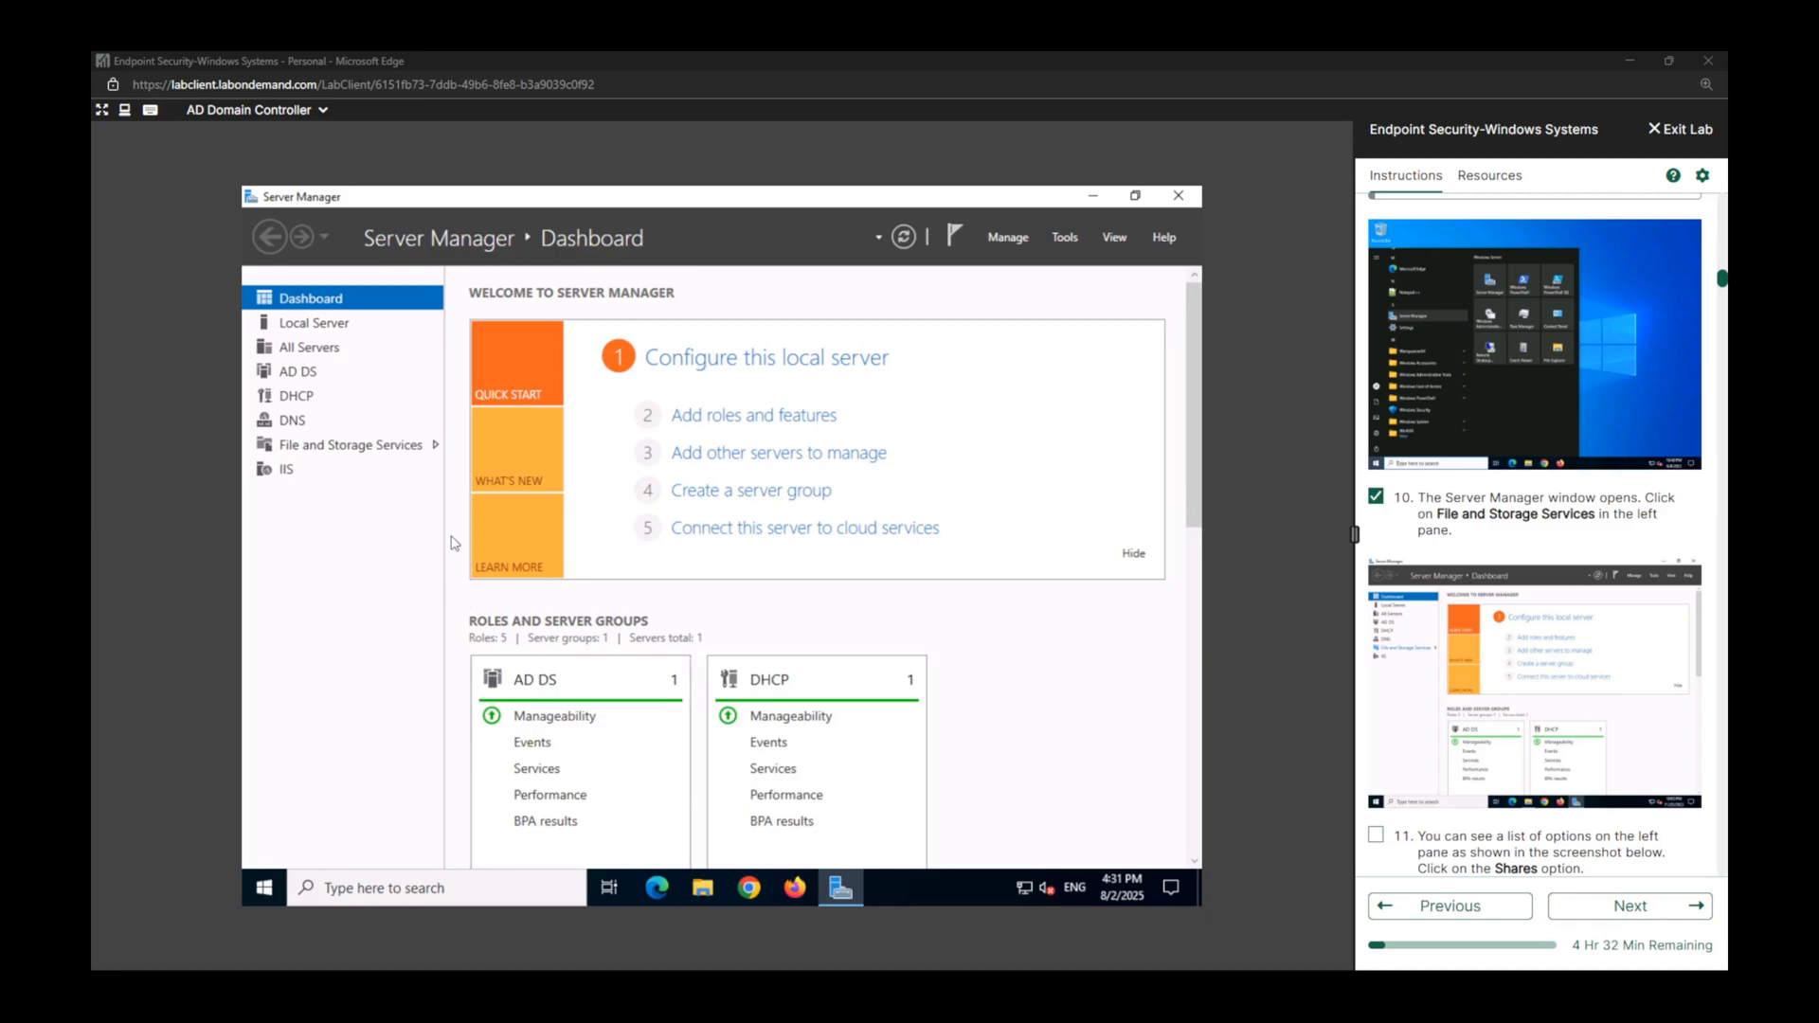
Open the Shares page of File and Storage Services in Server Manager and mark lab task 11 complete.
scroll(1570, 661, down, 2)
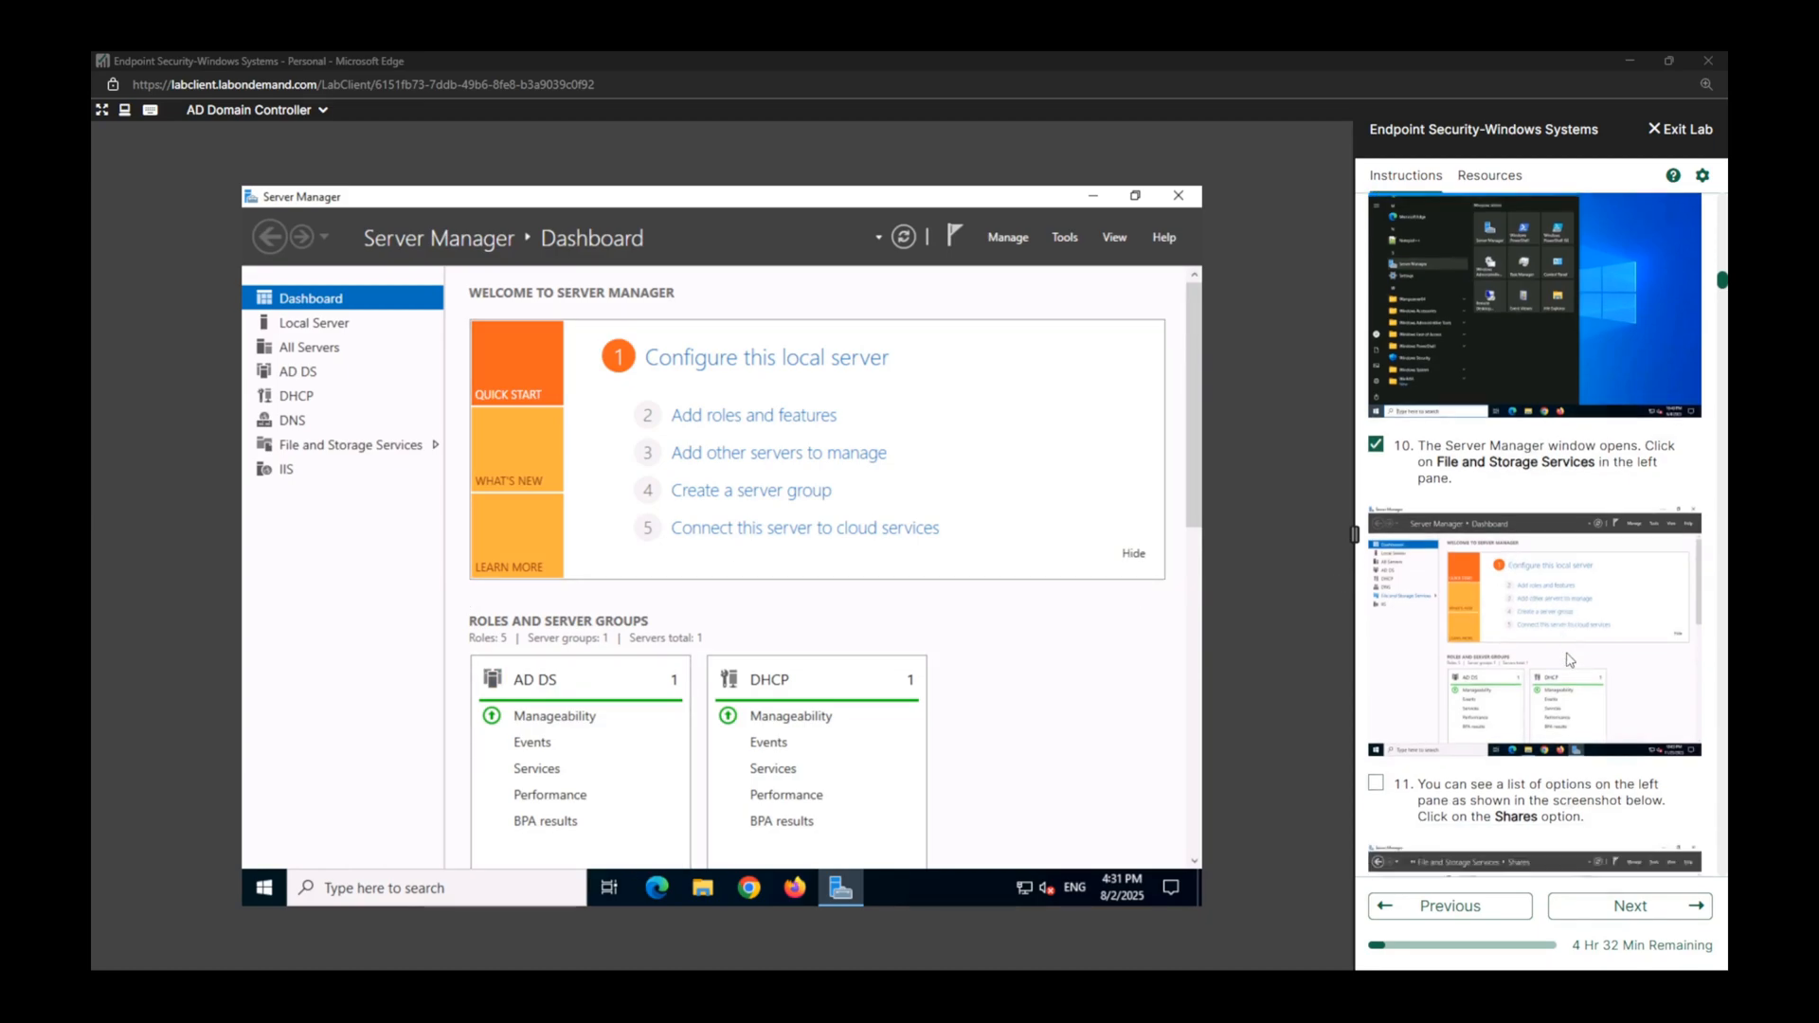
click(405, 449)
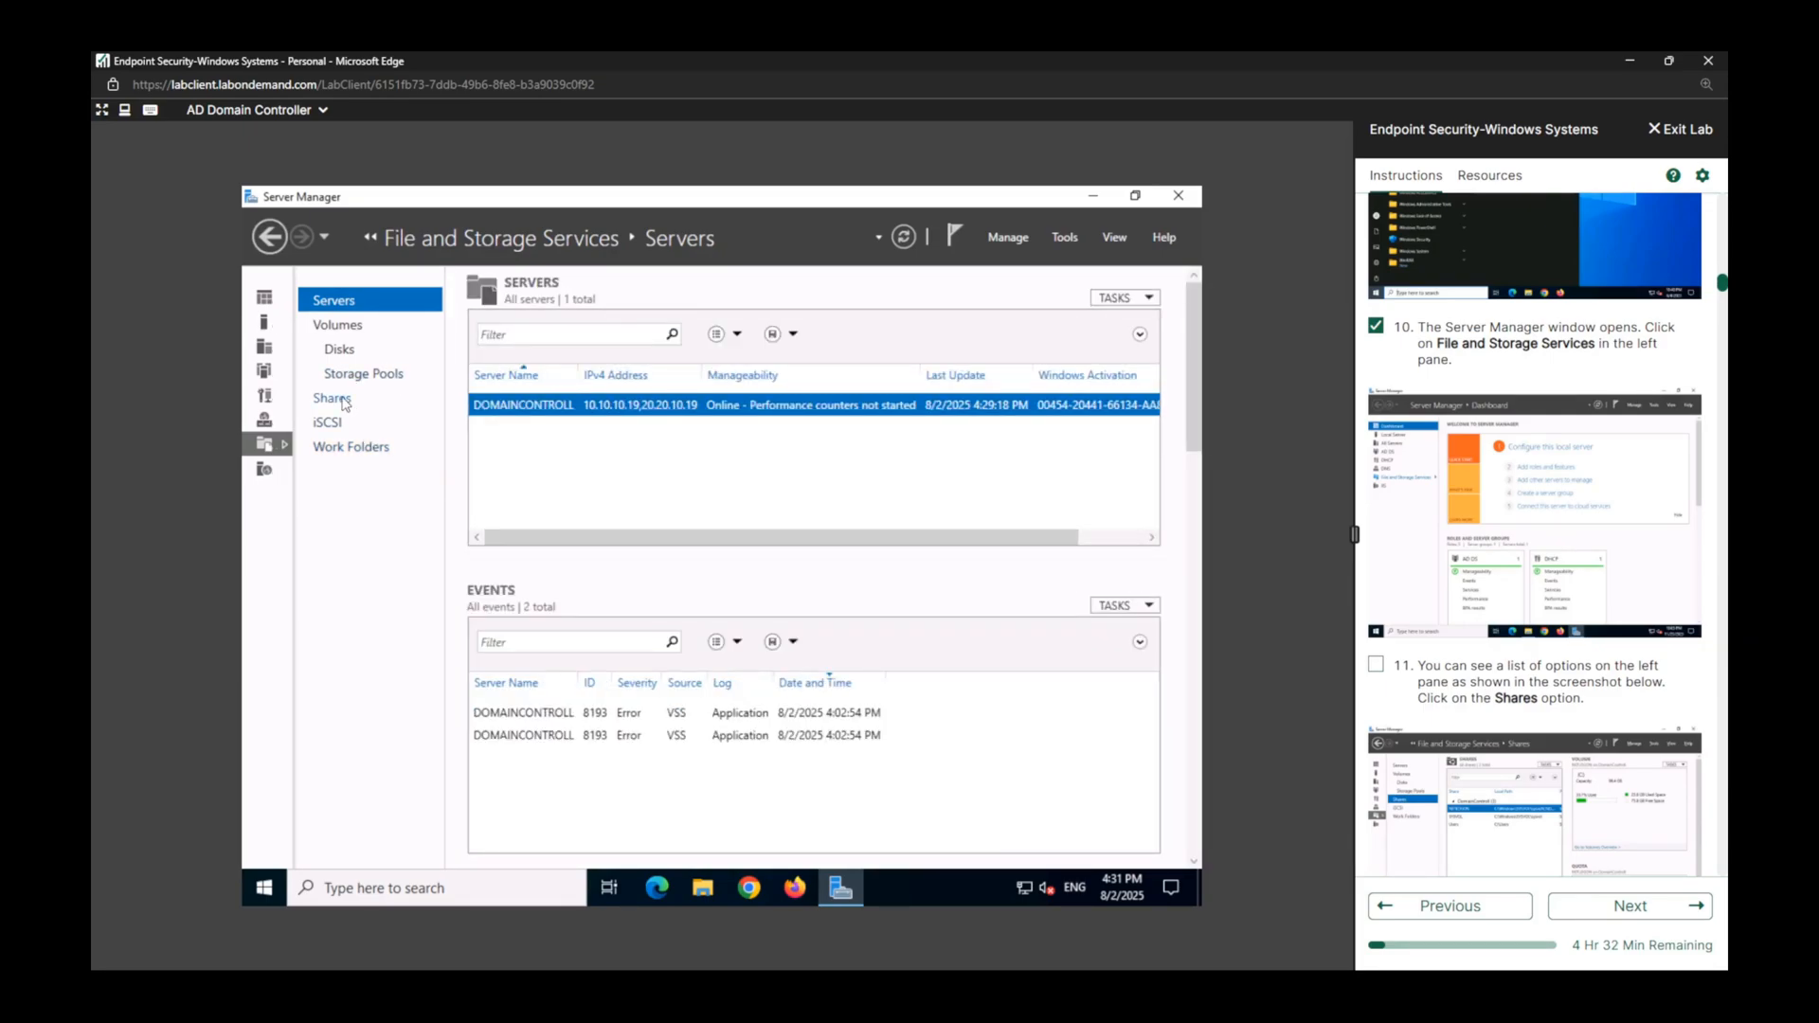
click(334, 398)
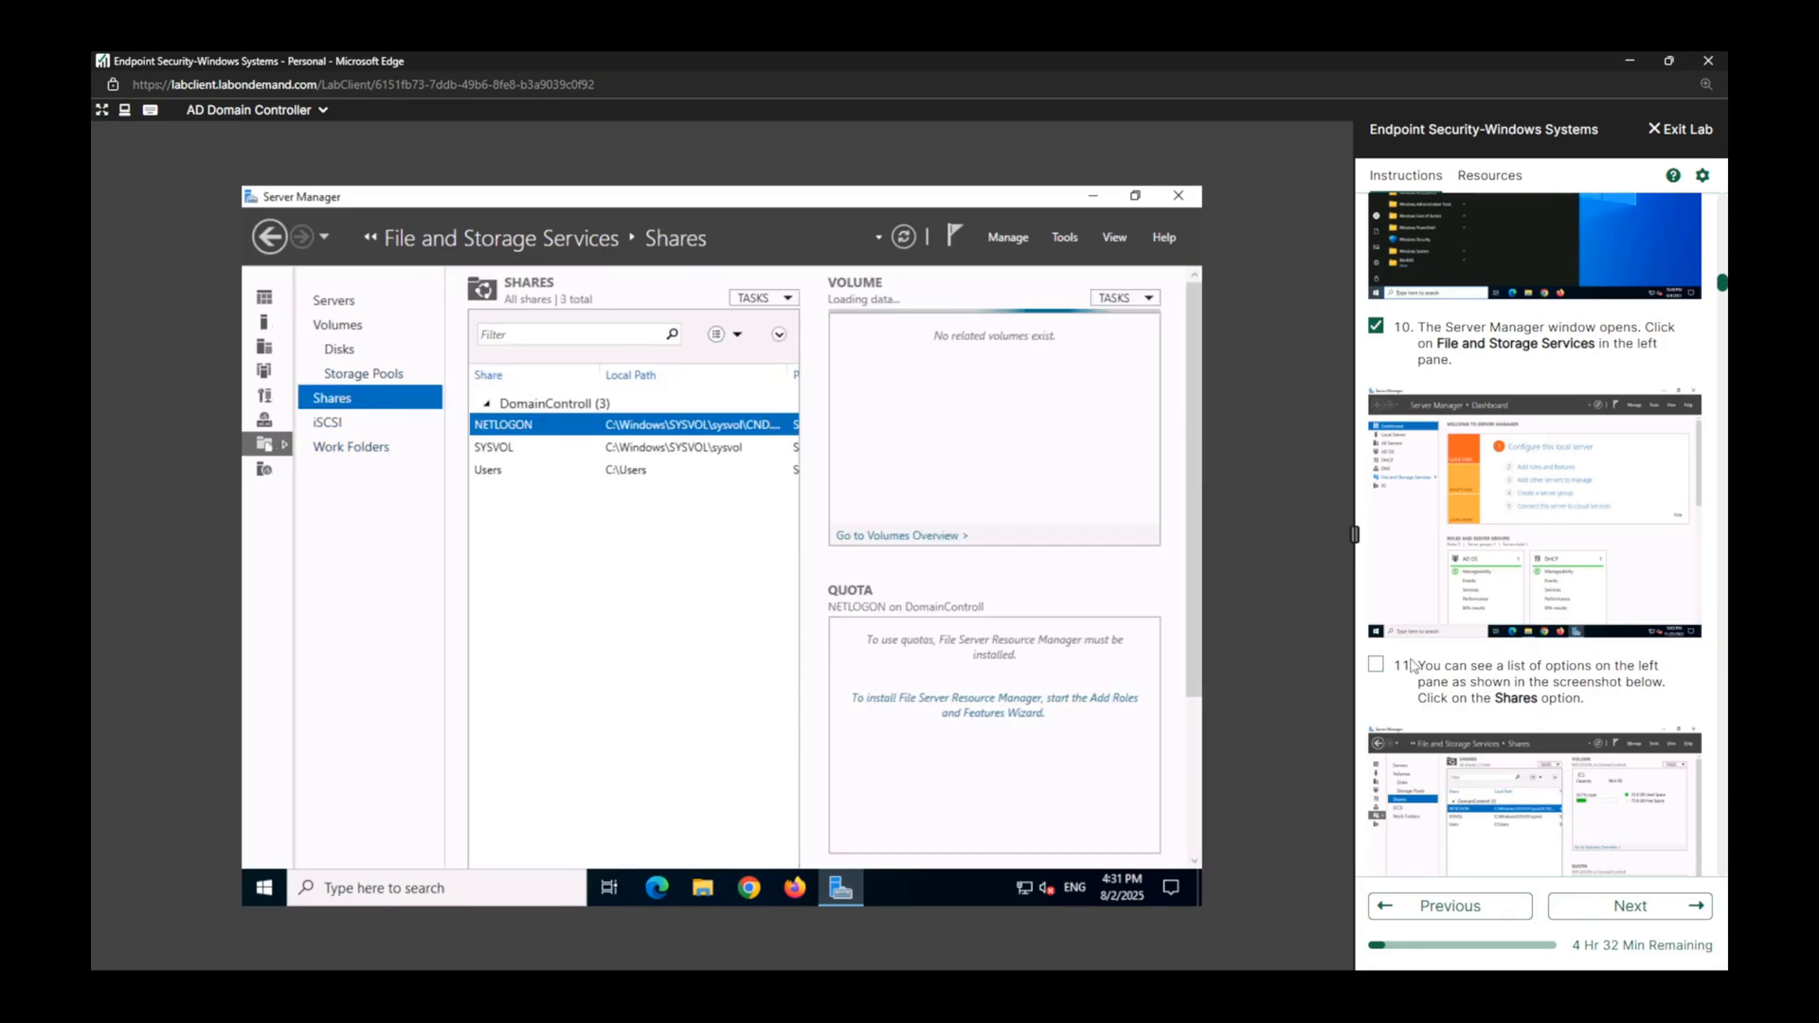
click(1380, 666)
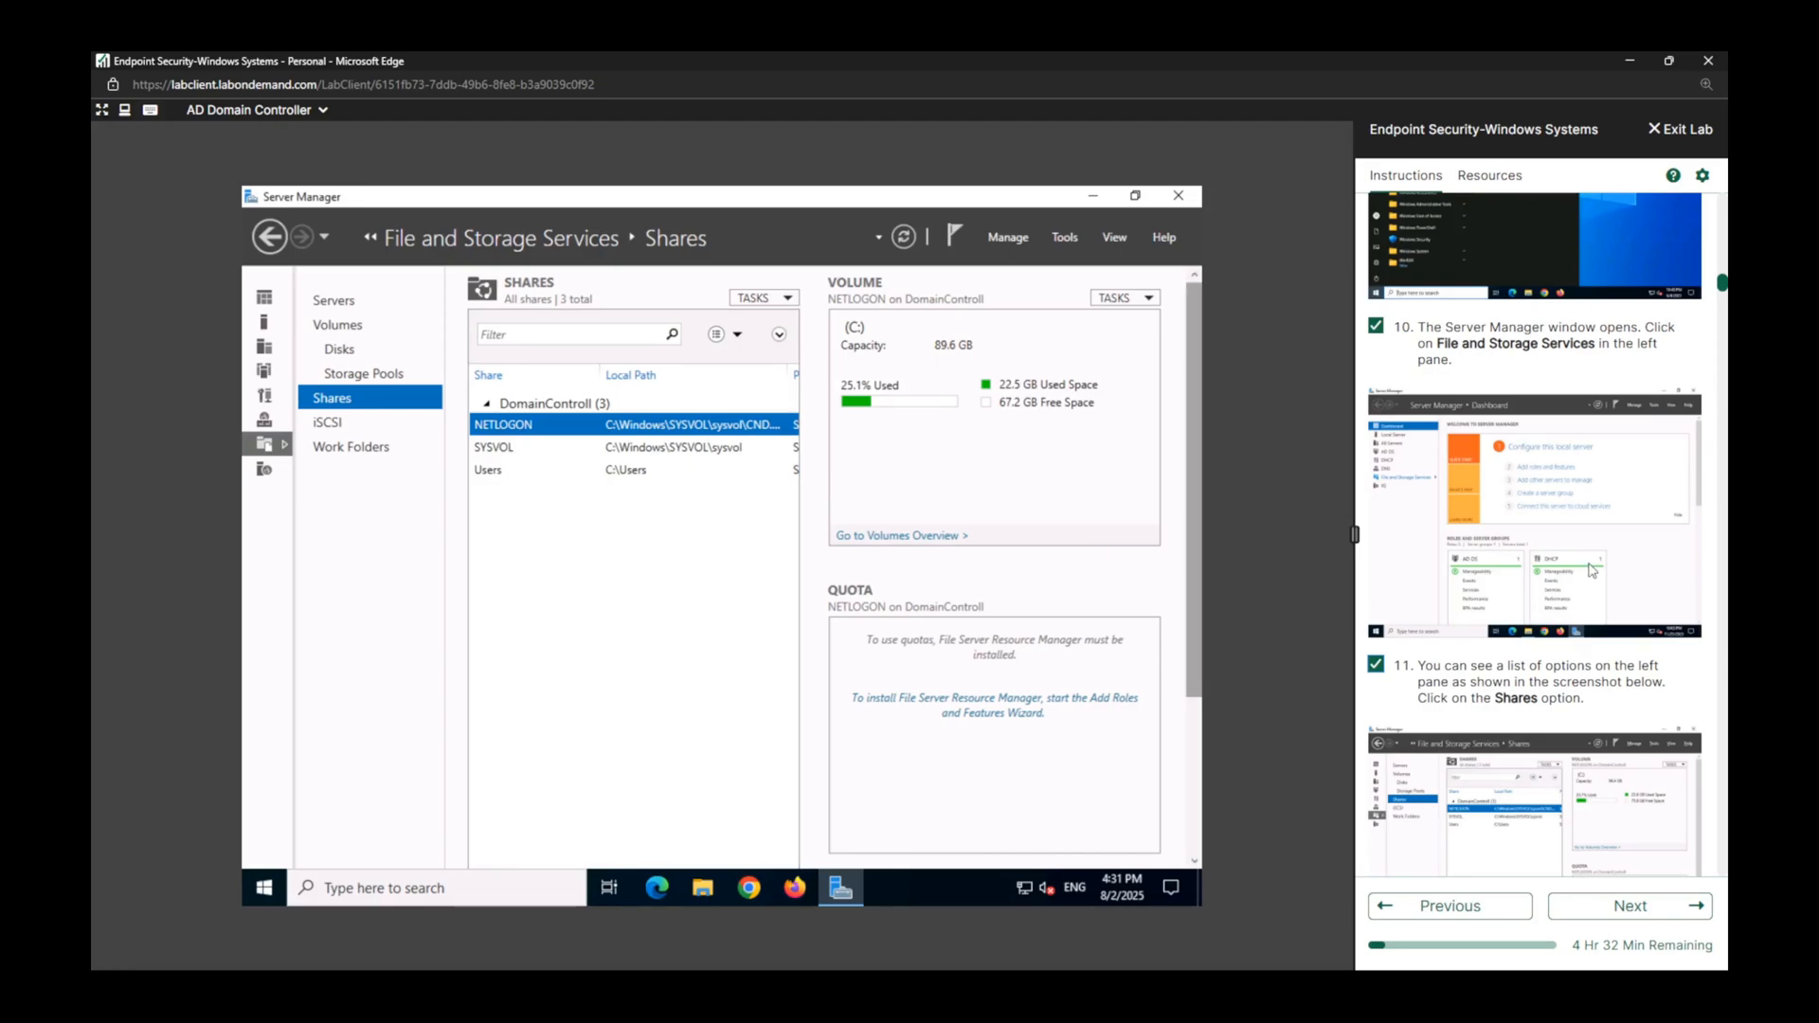
Start a new share from the Shares page and accept the SMB Share - Quick profile.
scroll(1589, 570, down, 7)
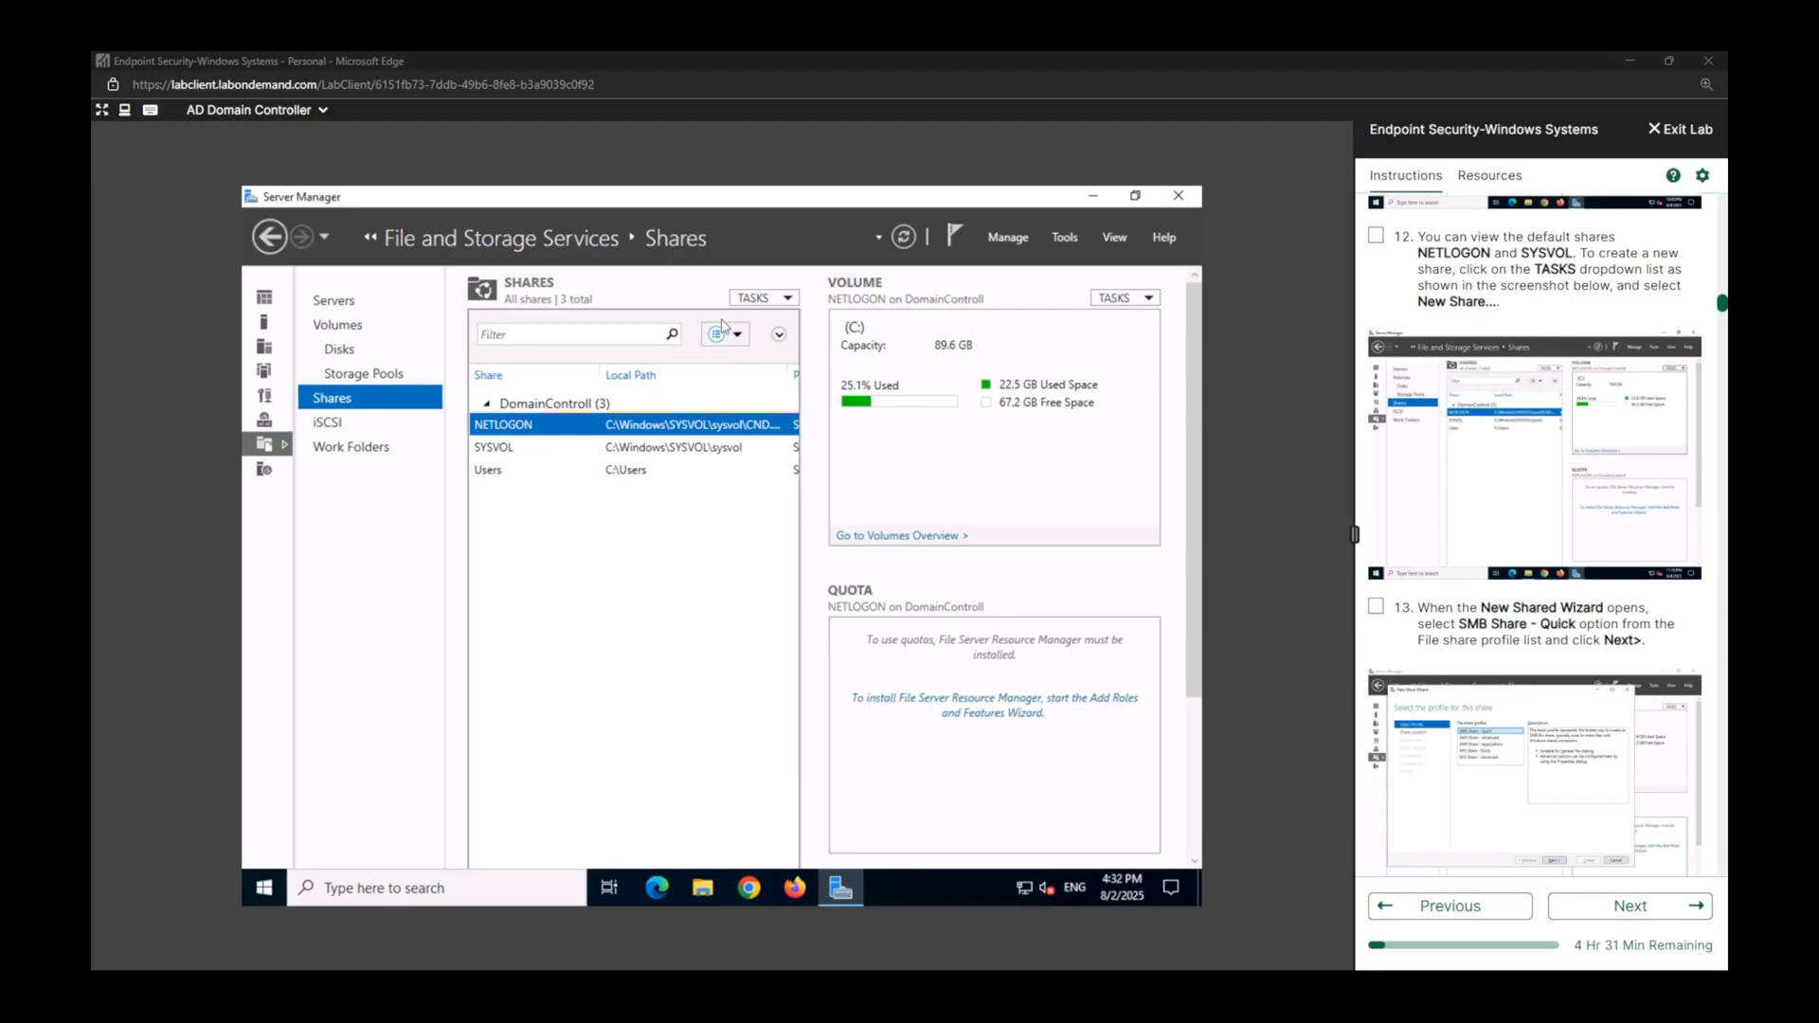
click(790, 299)
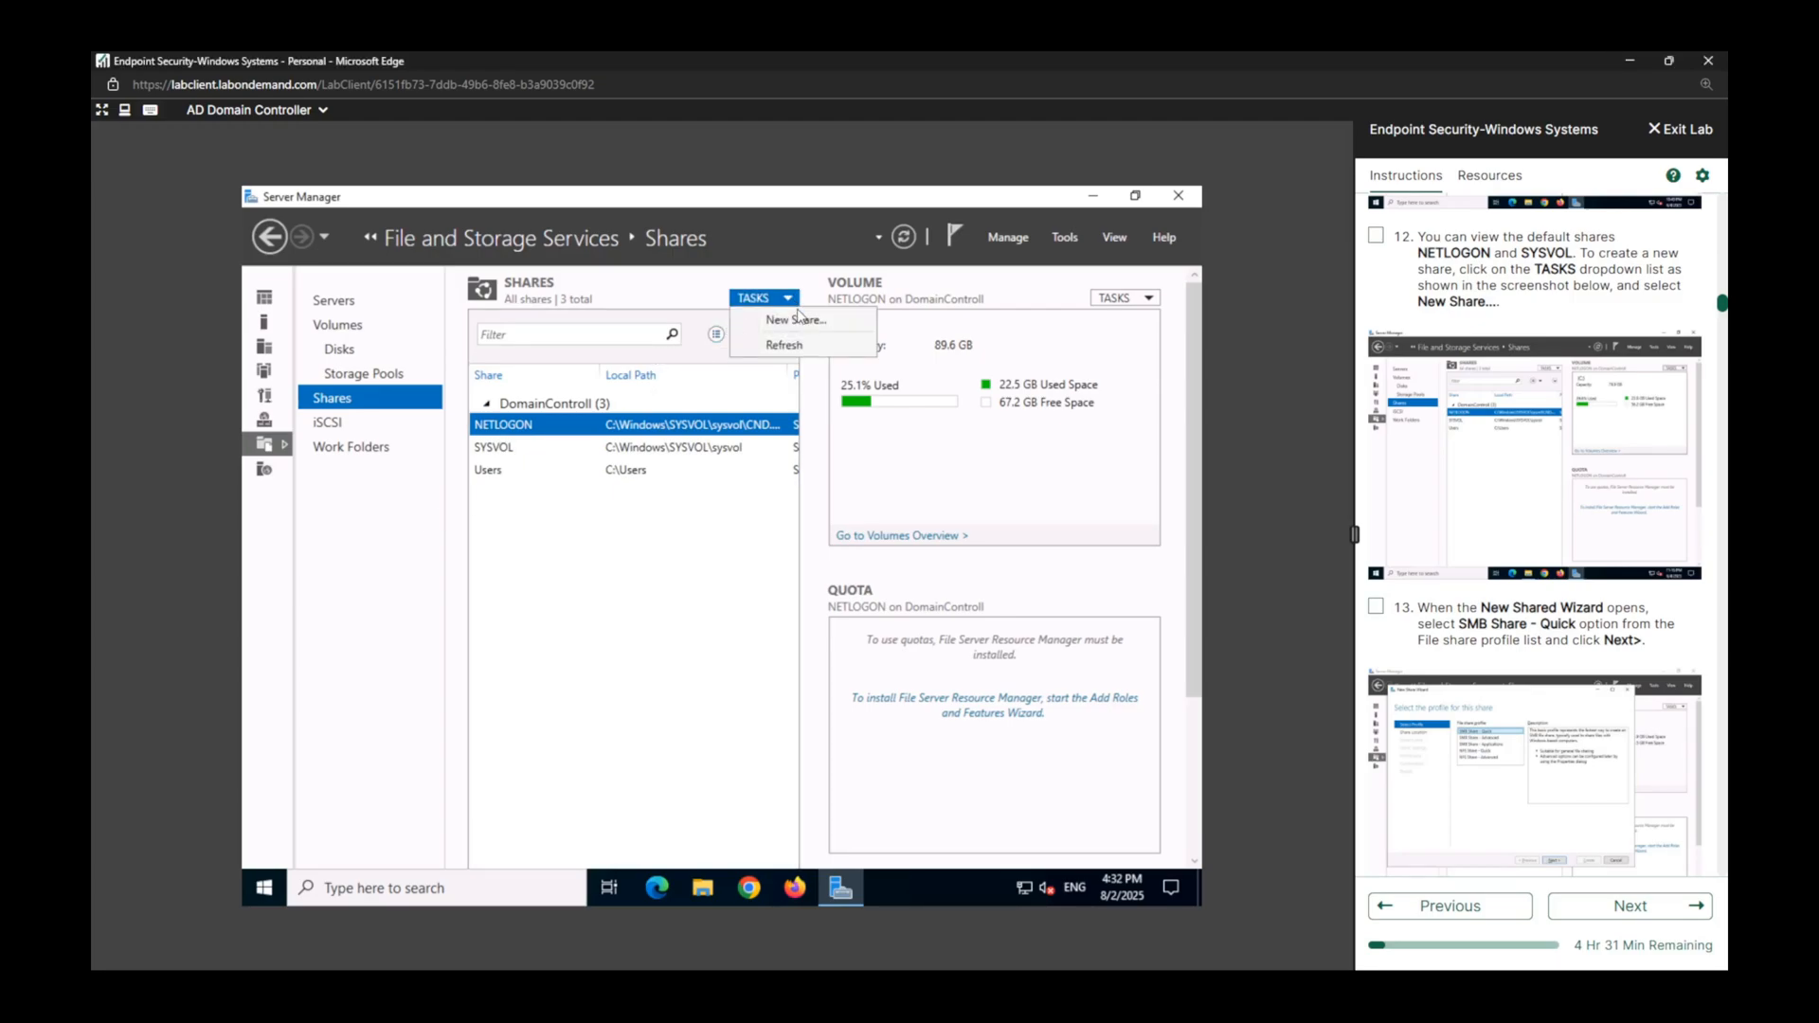
click(801, 323)
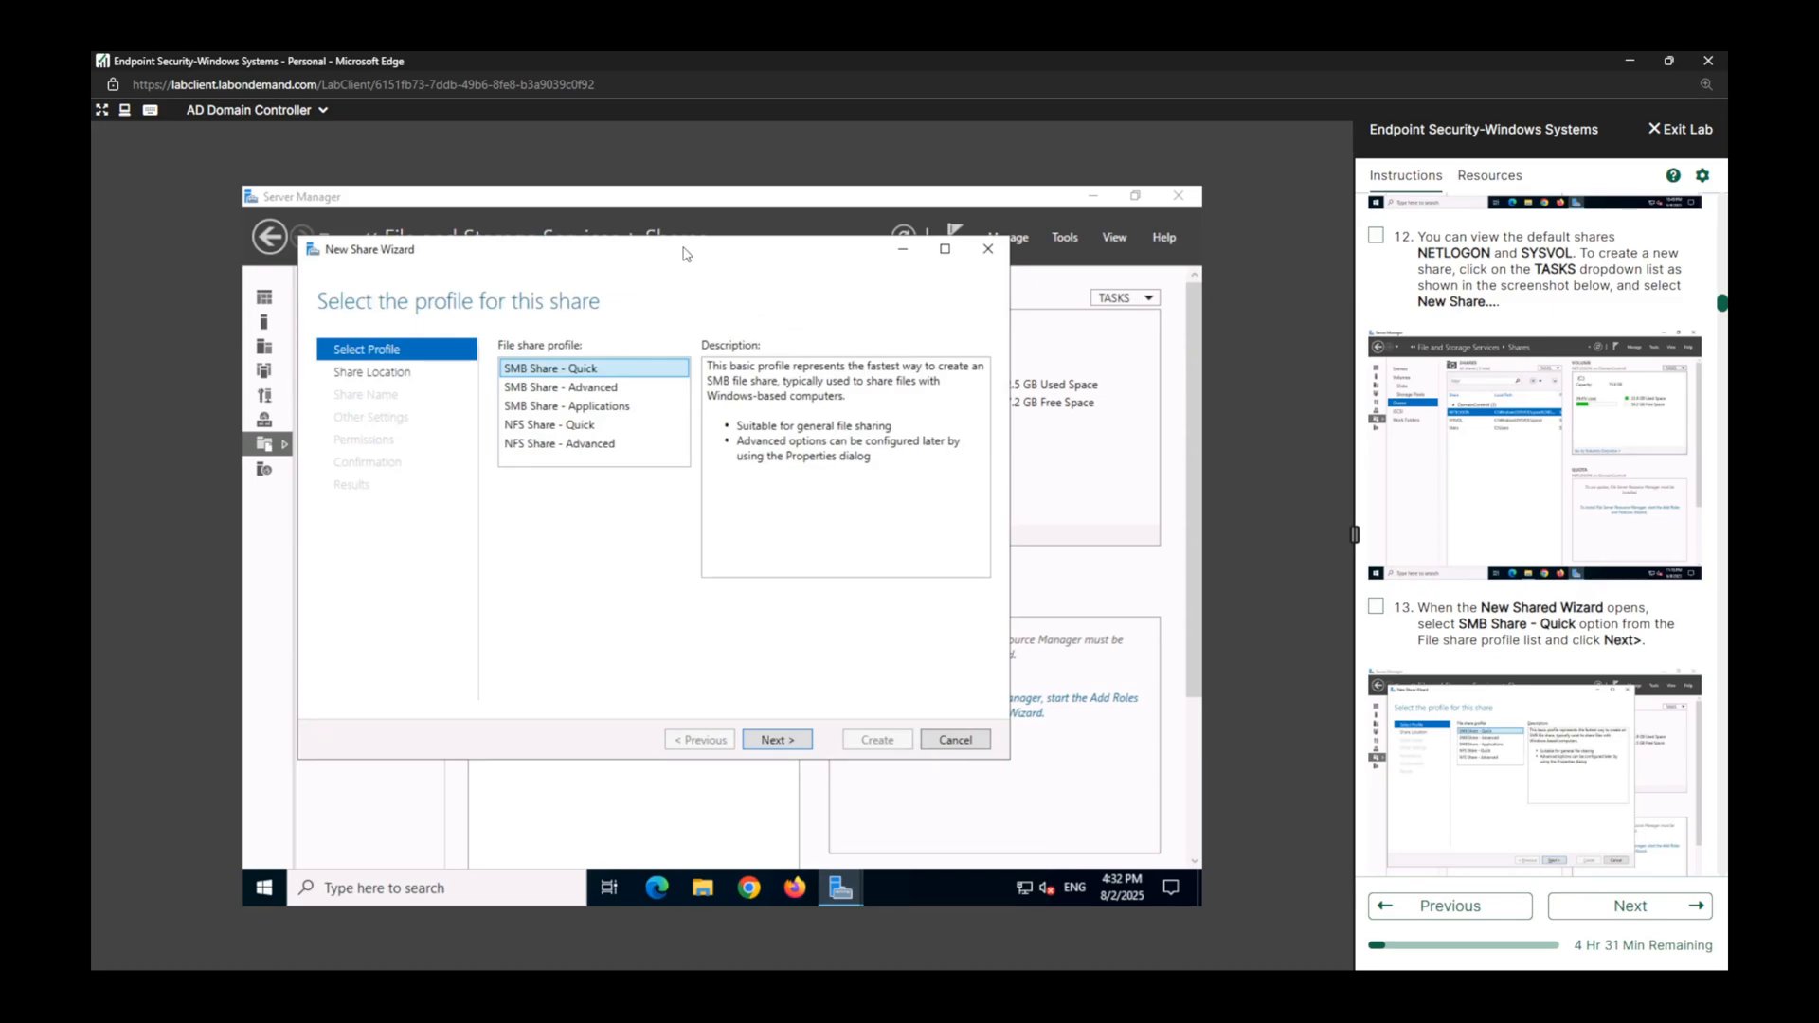
drag(687, 254, 727, 312)
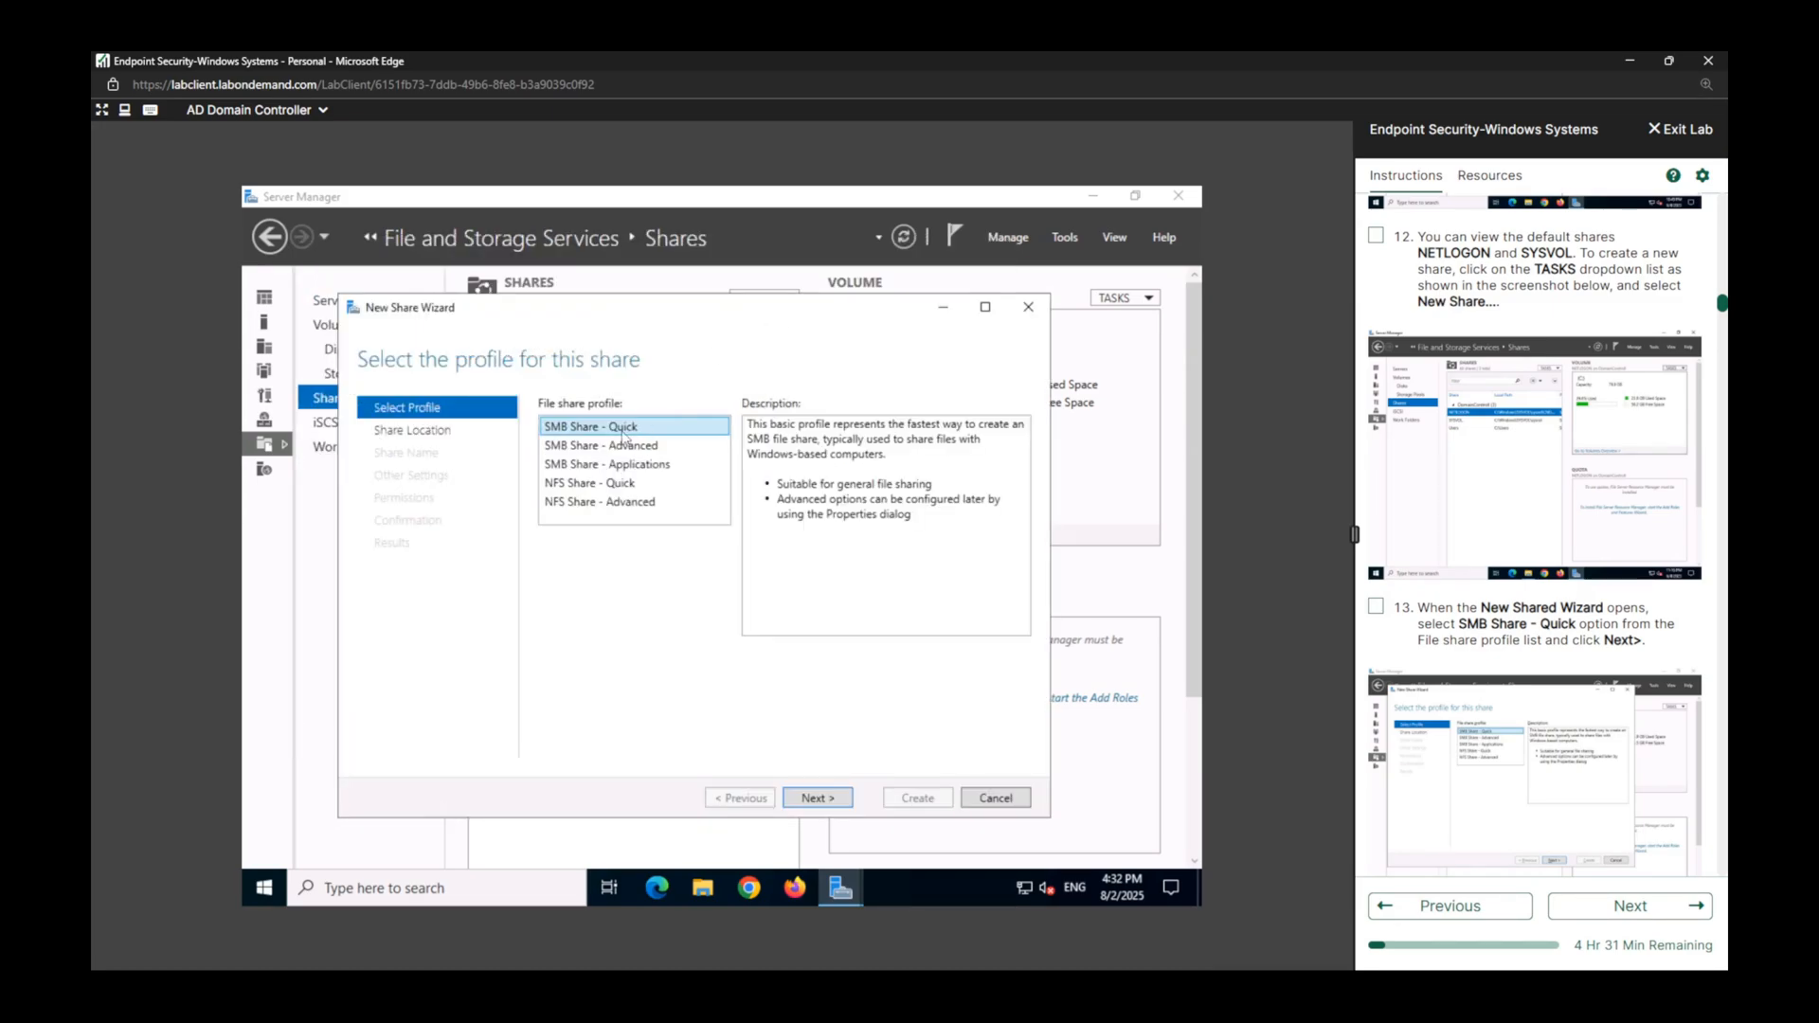
click(821, 801)
Mark lab tasks 12 and 13 as complete in the instructions.
click(1376, 606)
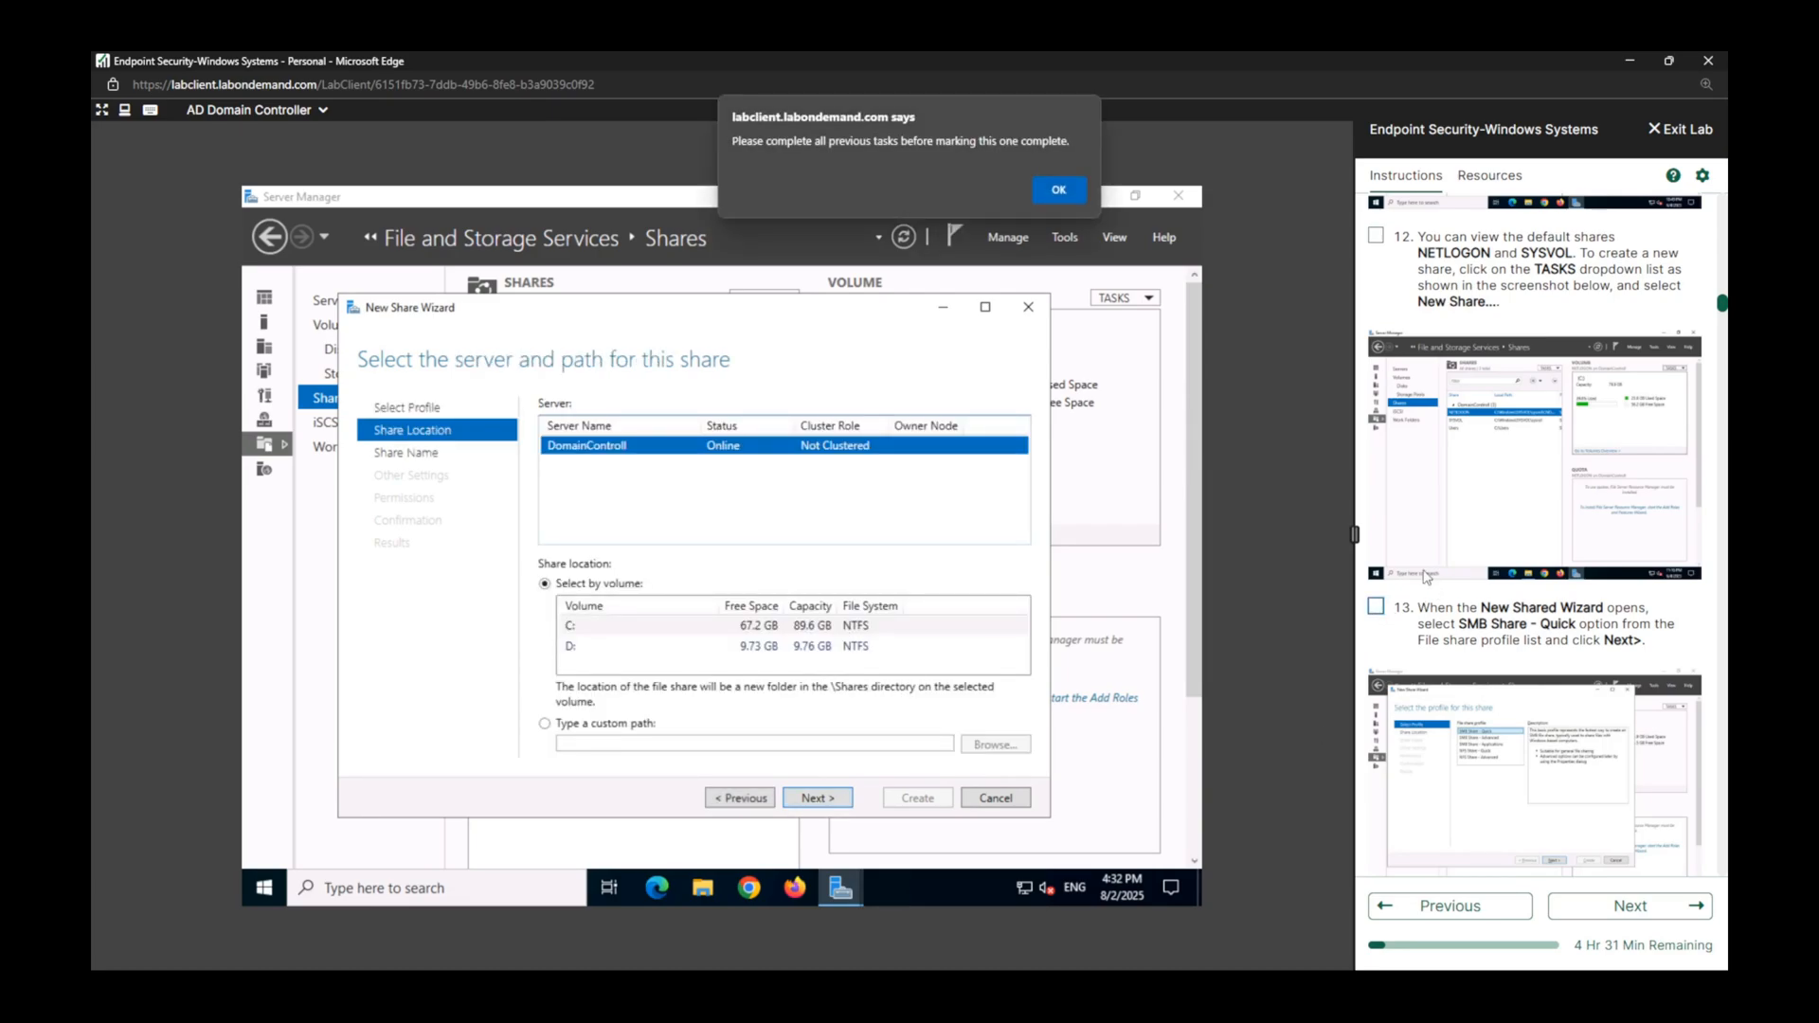
click(1376, 236)
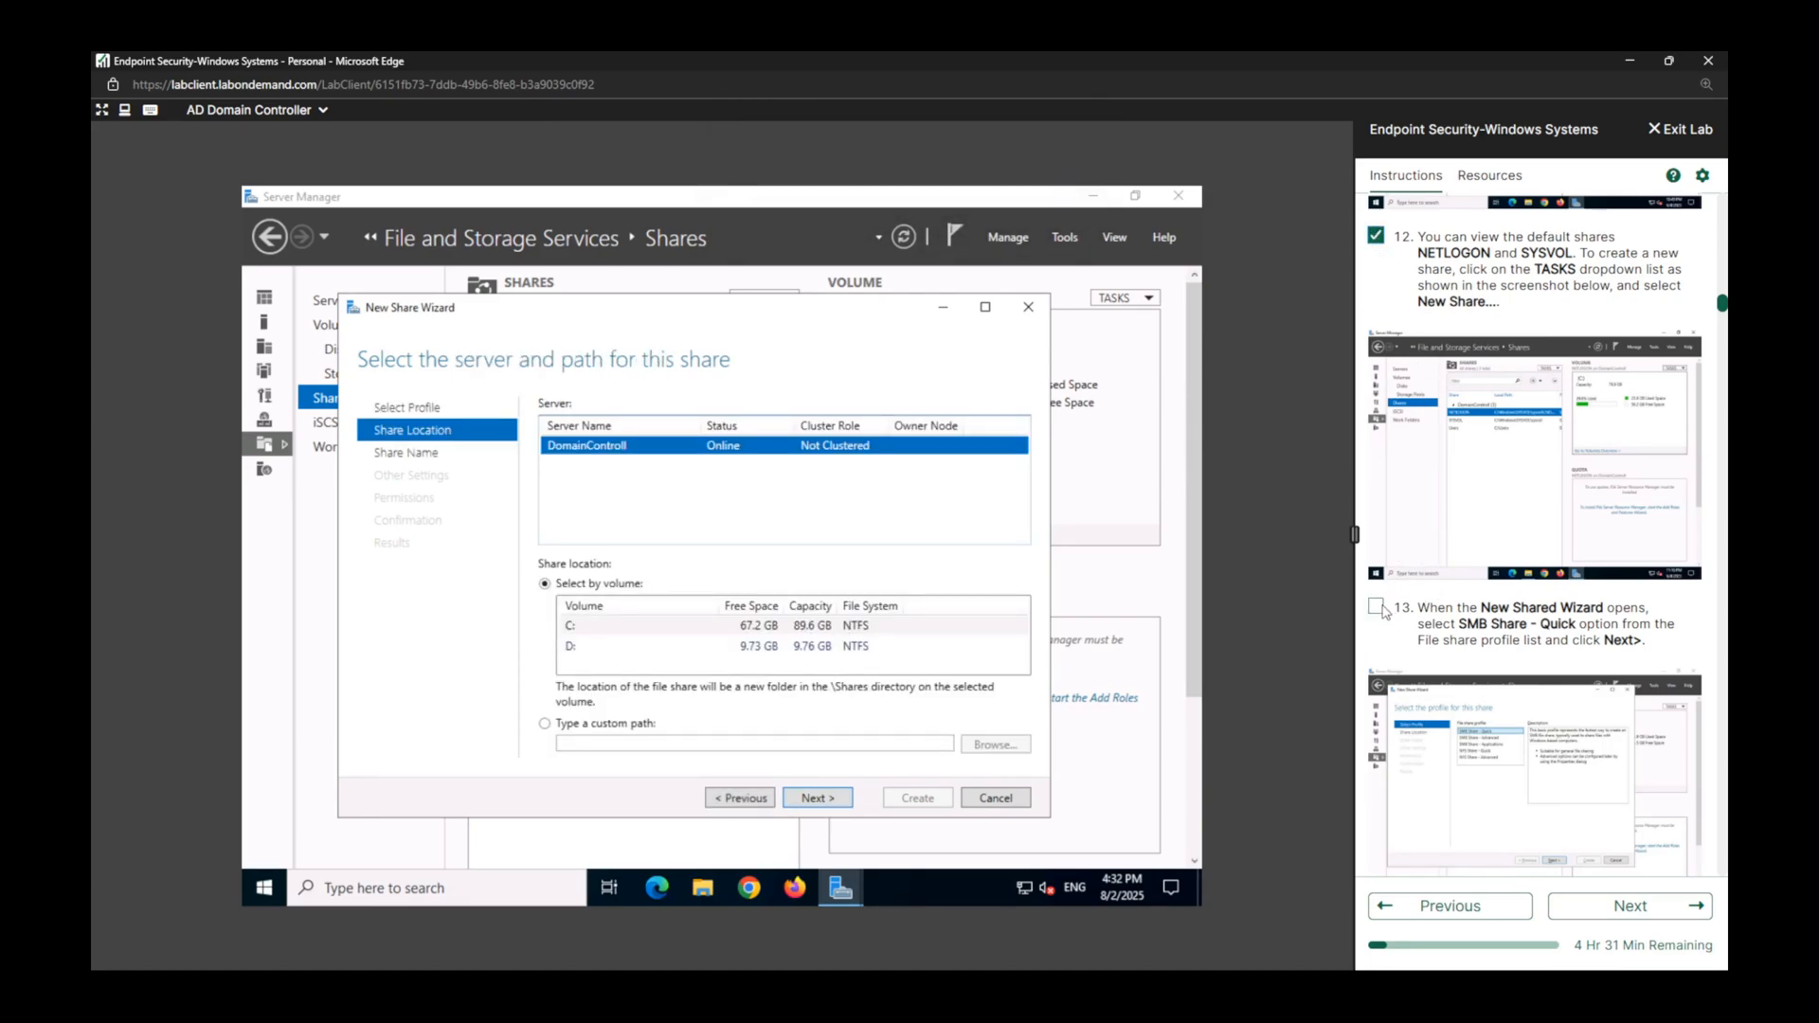
click(1382, 608)
Choose volume D: as the location of the new share and continue to the share name page.
scroll(1495, 588, down, 6)
scroll(1496, 594, down, 2)
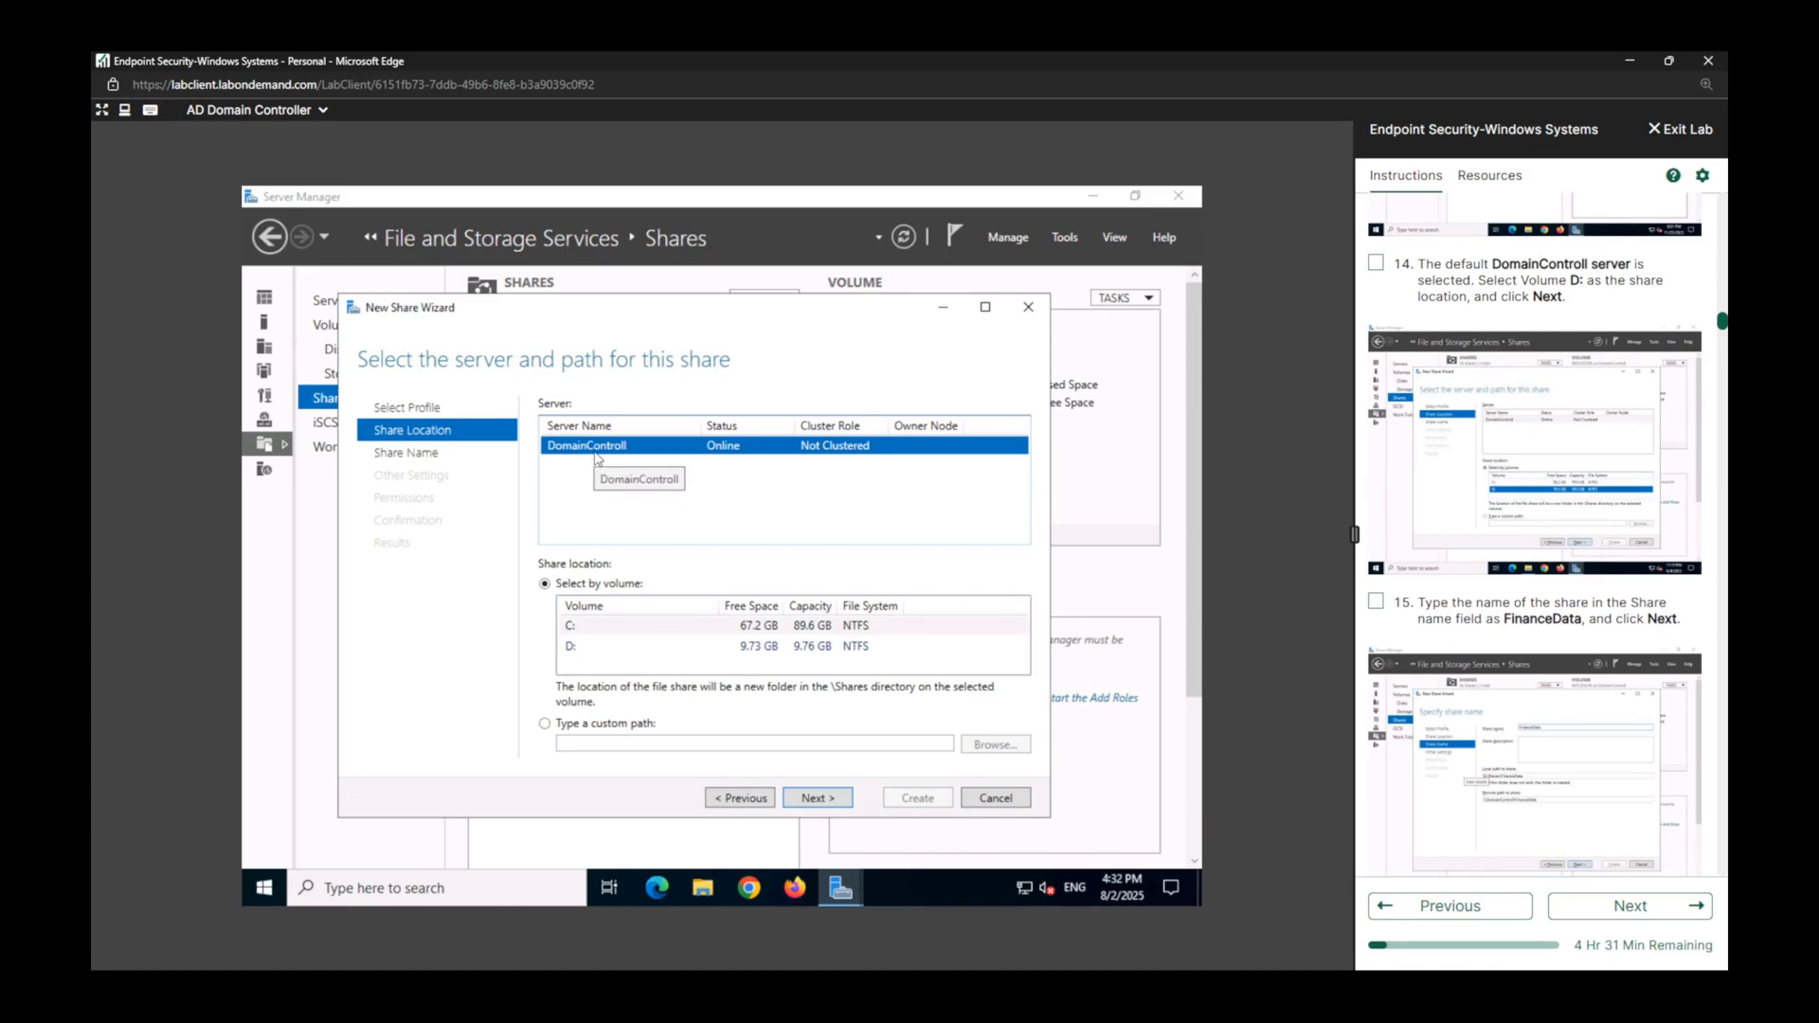
click(571, 646)
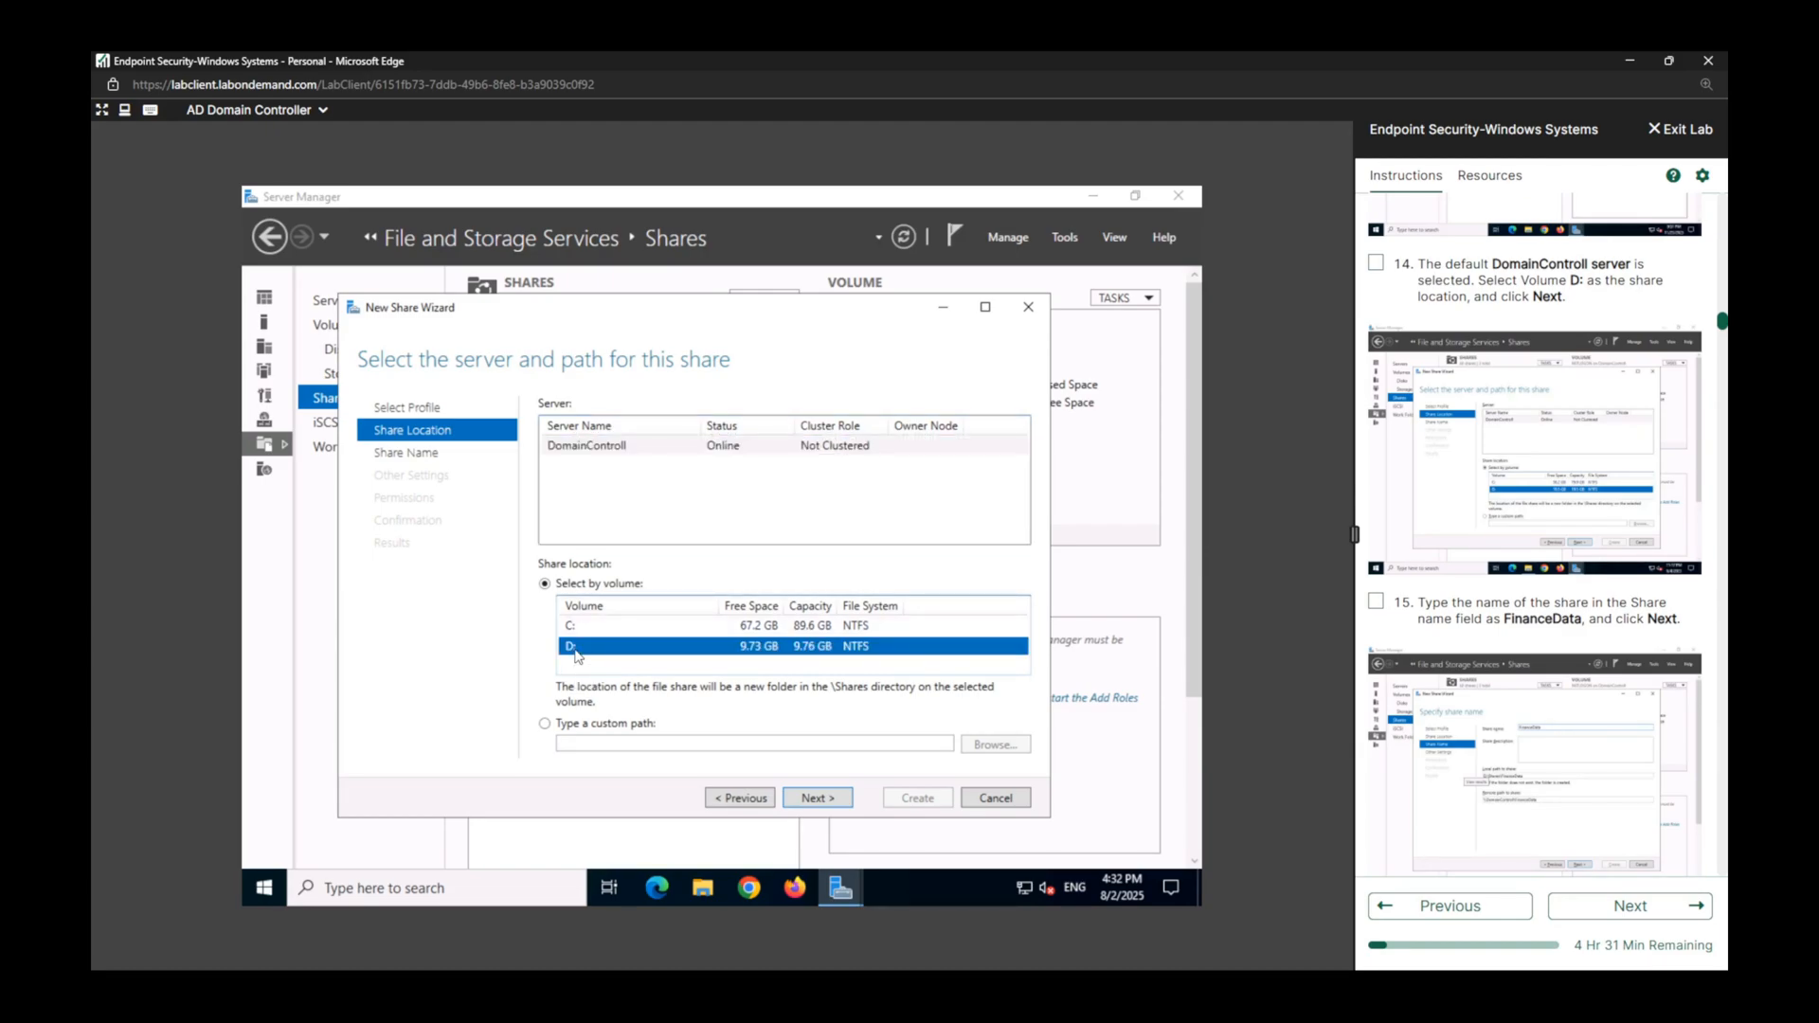
click(830, 801)
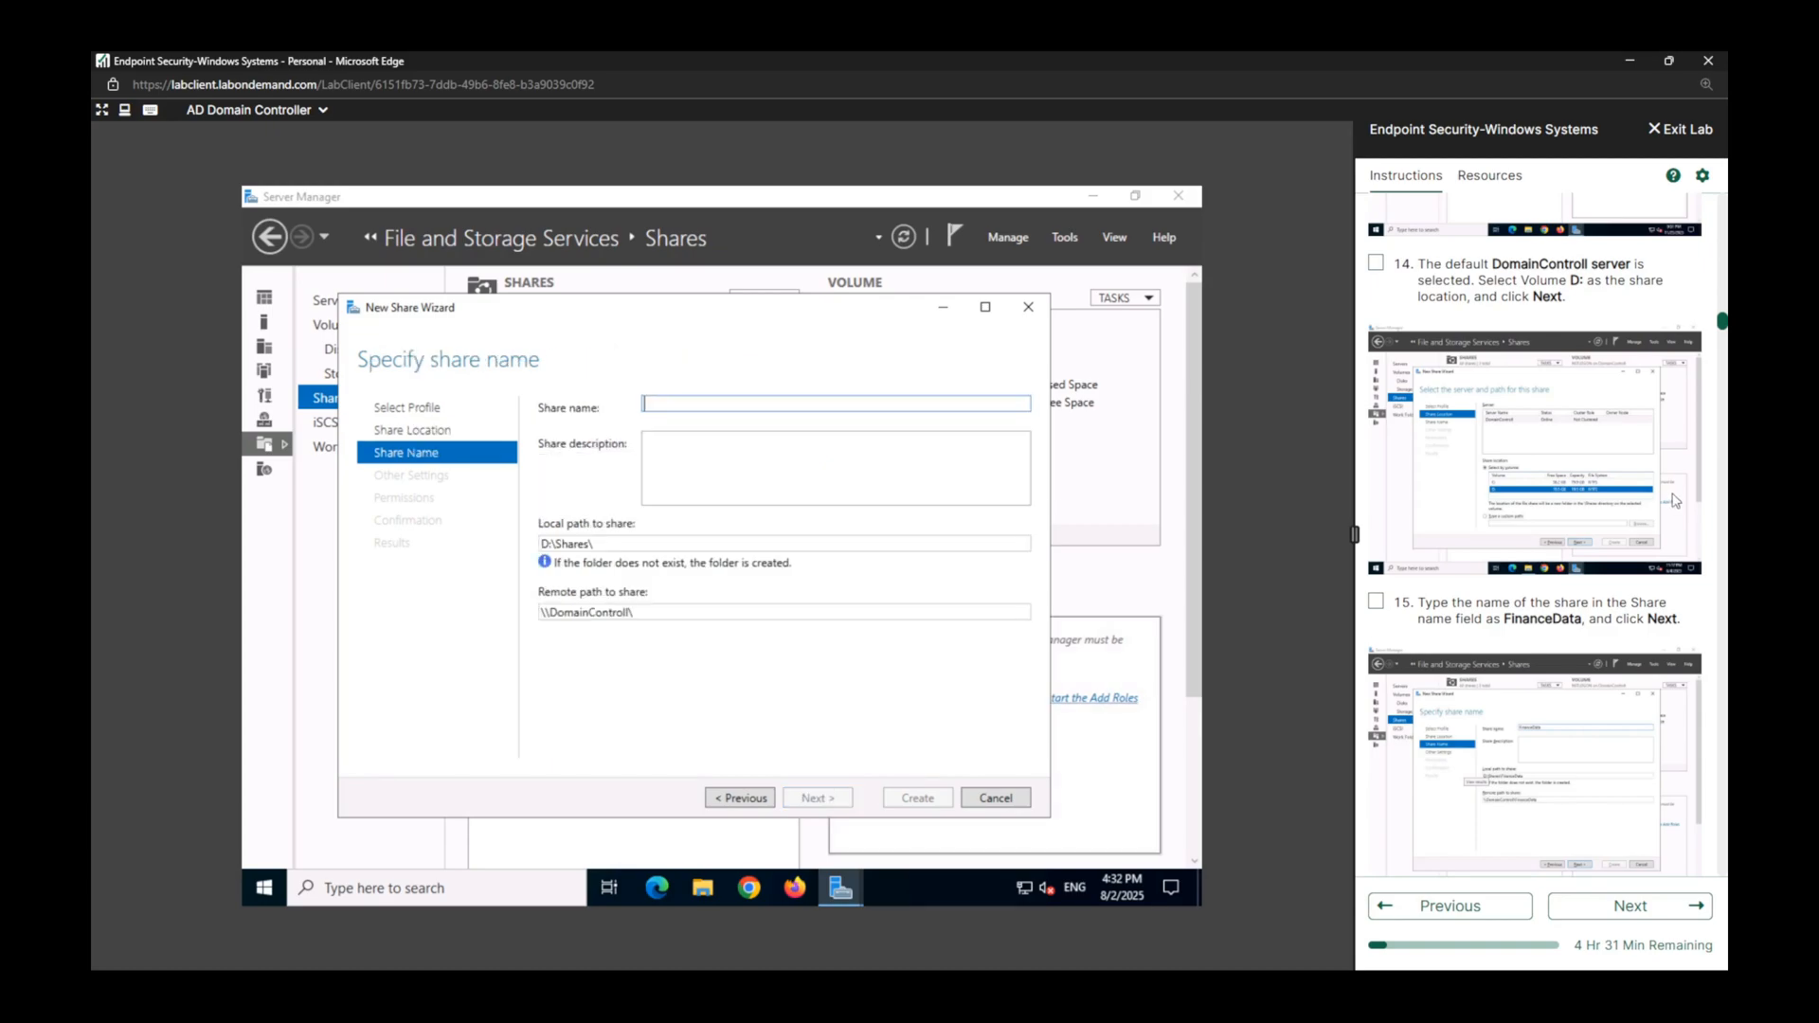
Name the share FinanceData, continue to the share settings page, and mark lab task 15 complete.
scroll(1576, 514, down, 5)
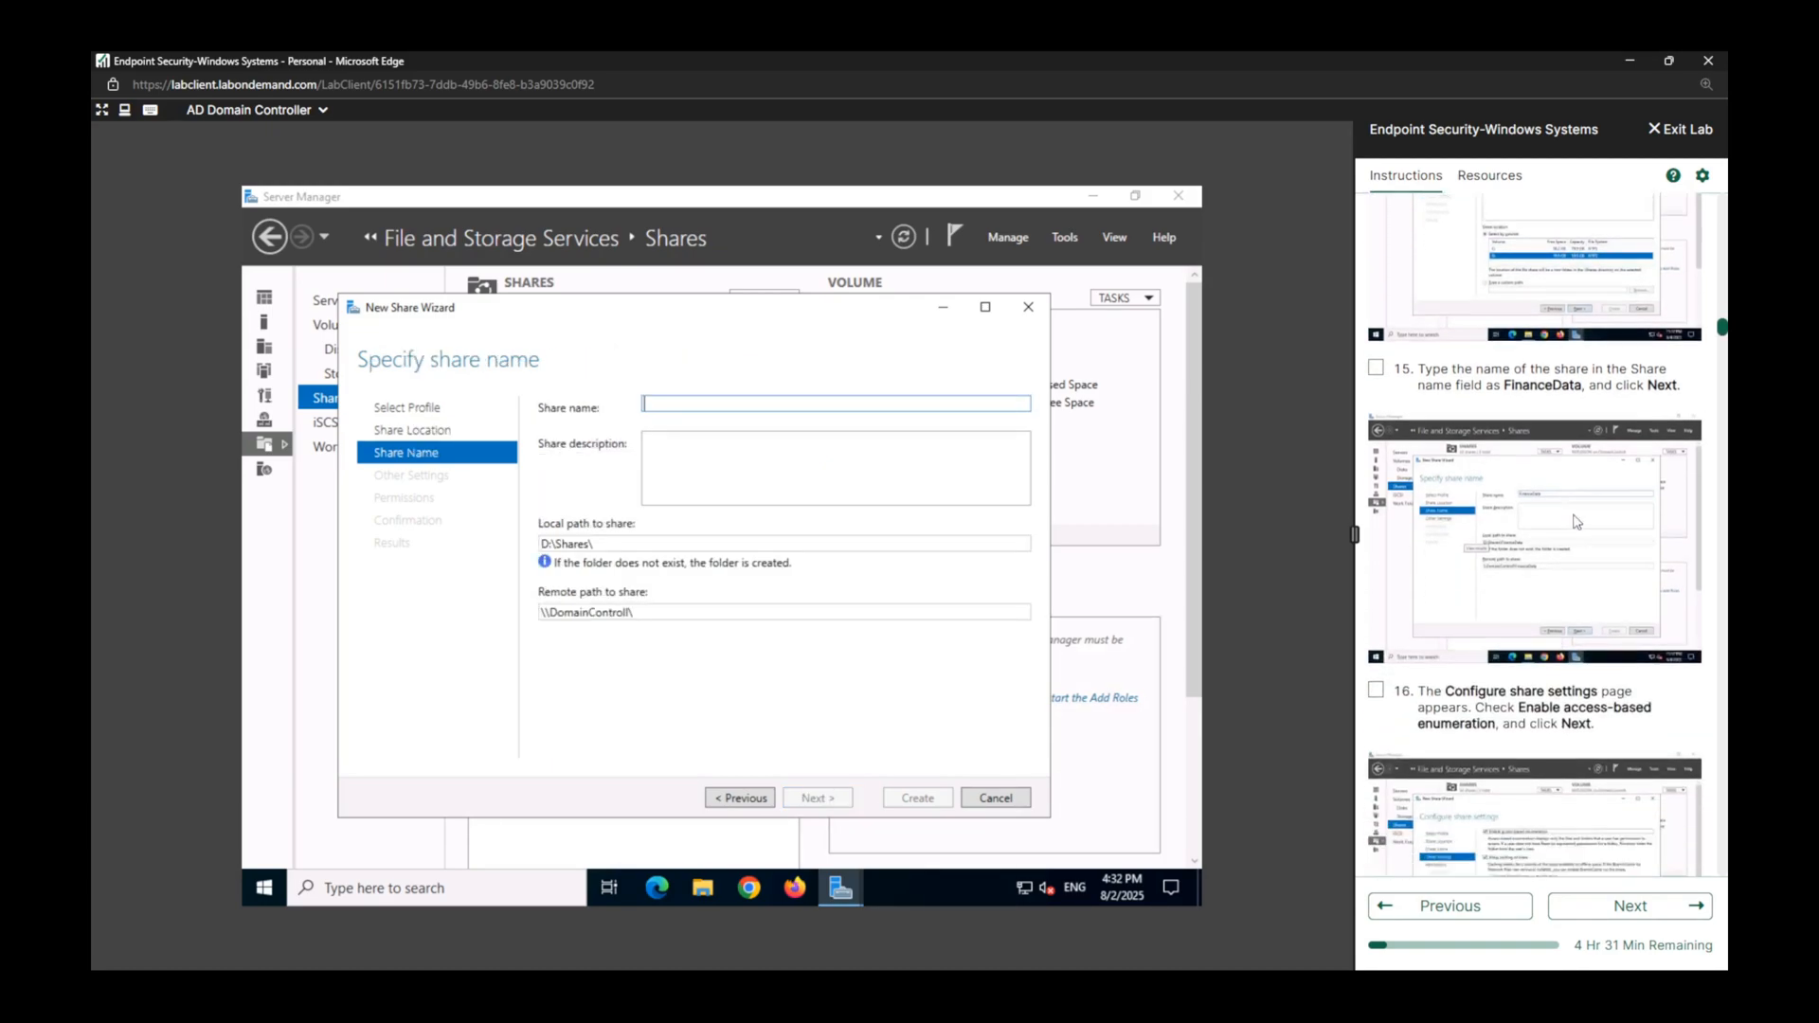
scroll(1419, 591, up, 1)
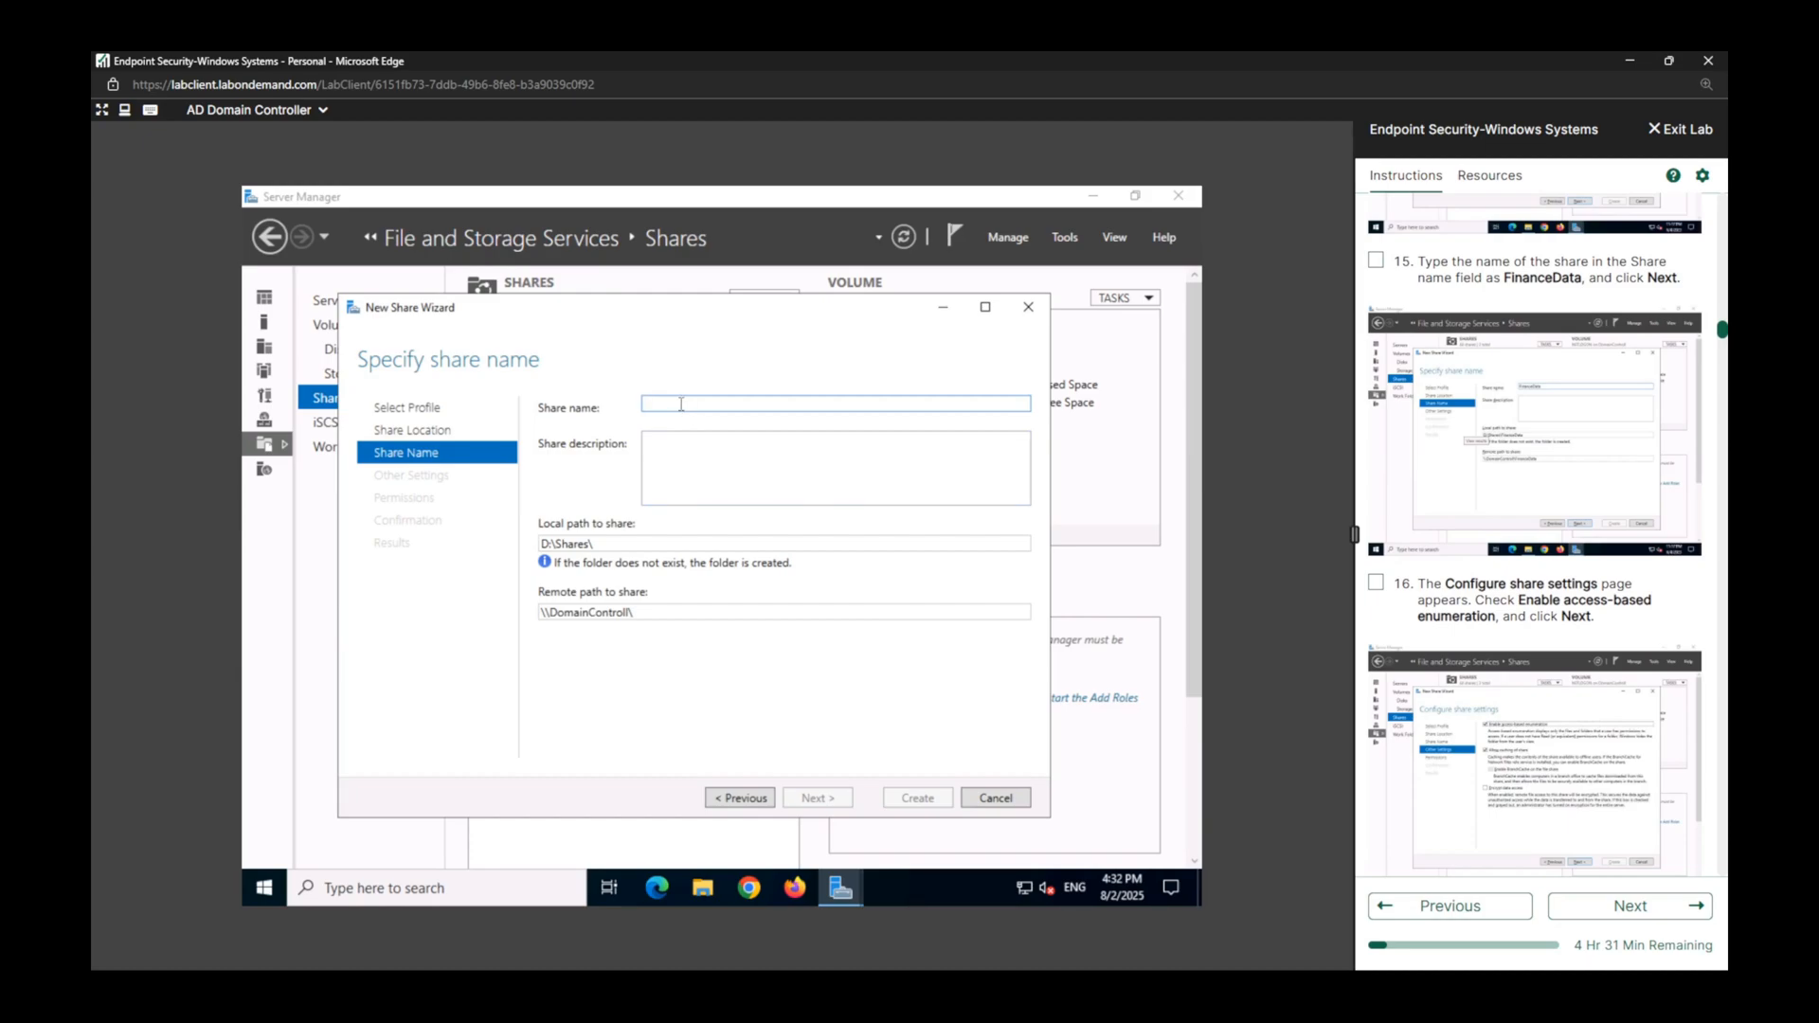
text(Fin)
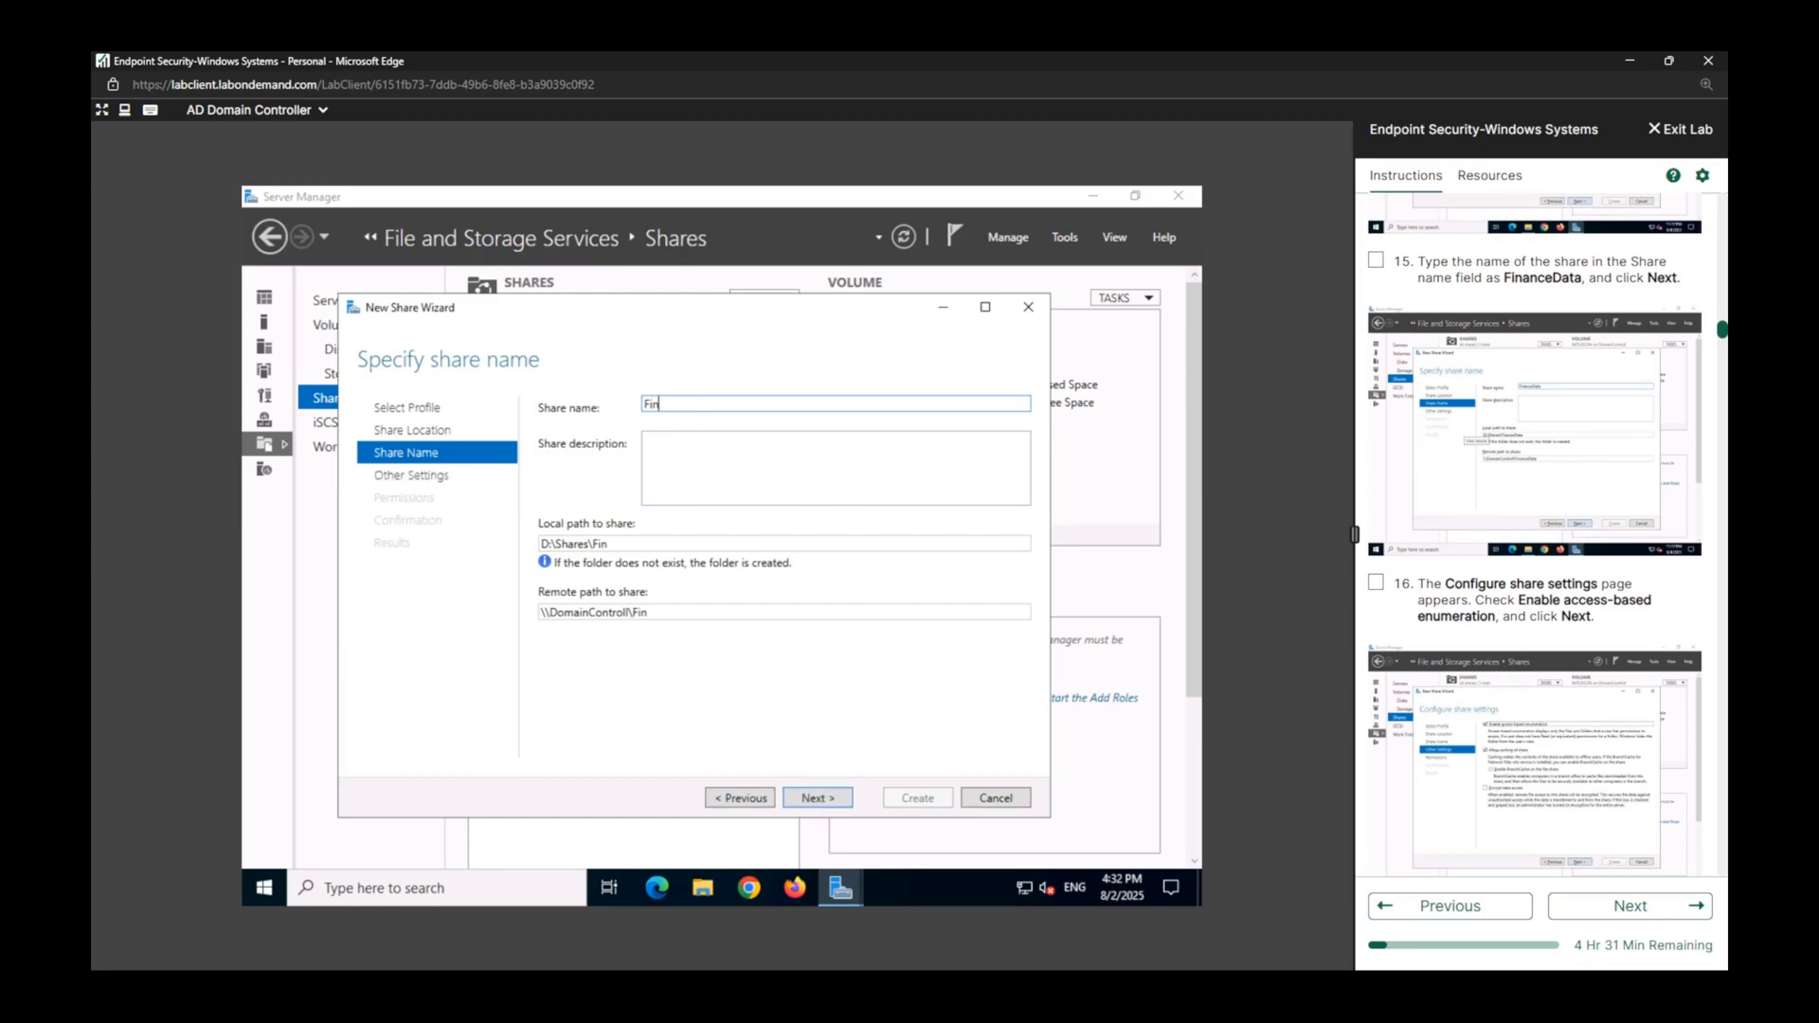
text(anceData)
click(830, 798)
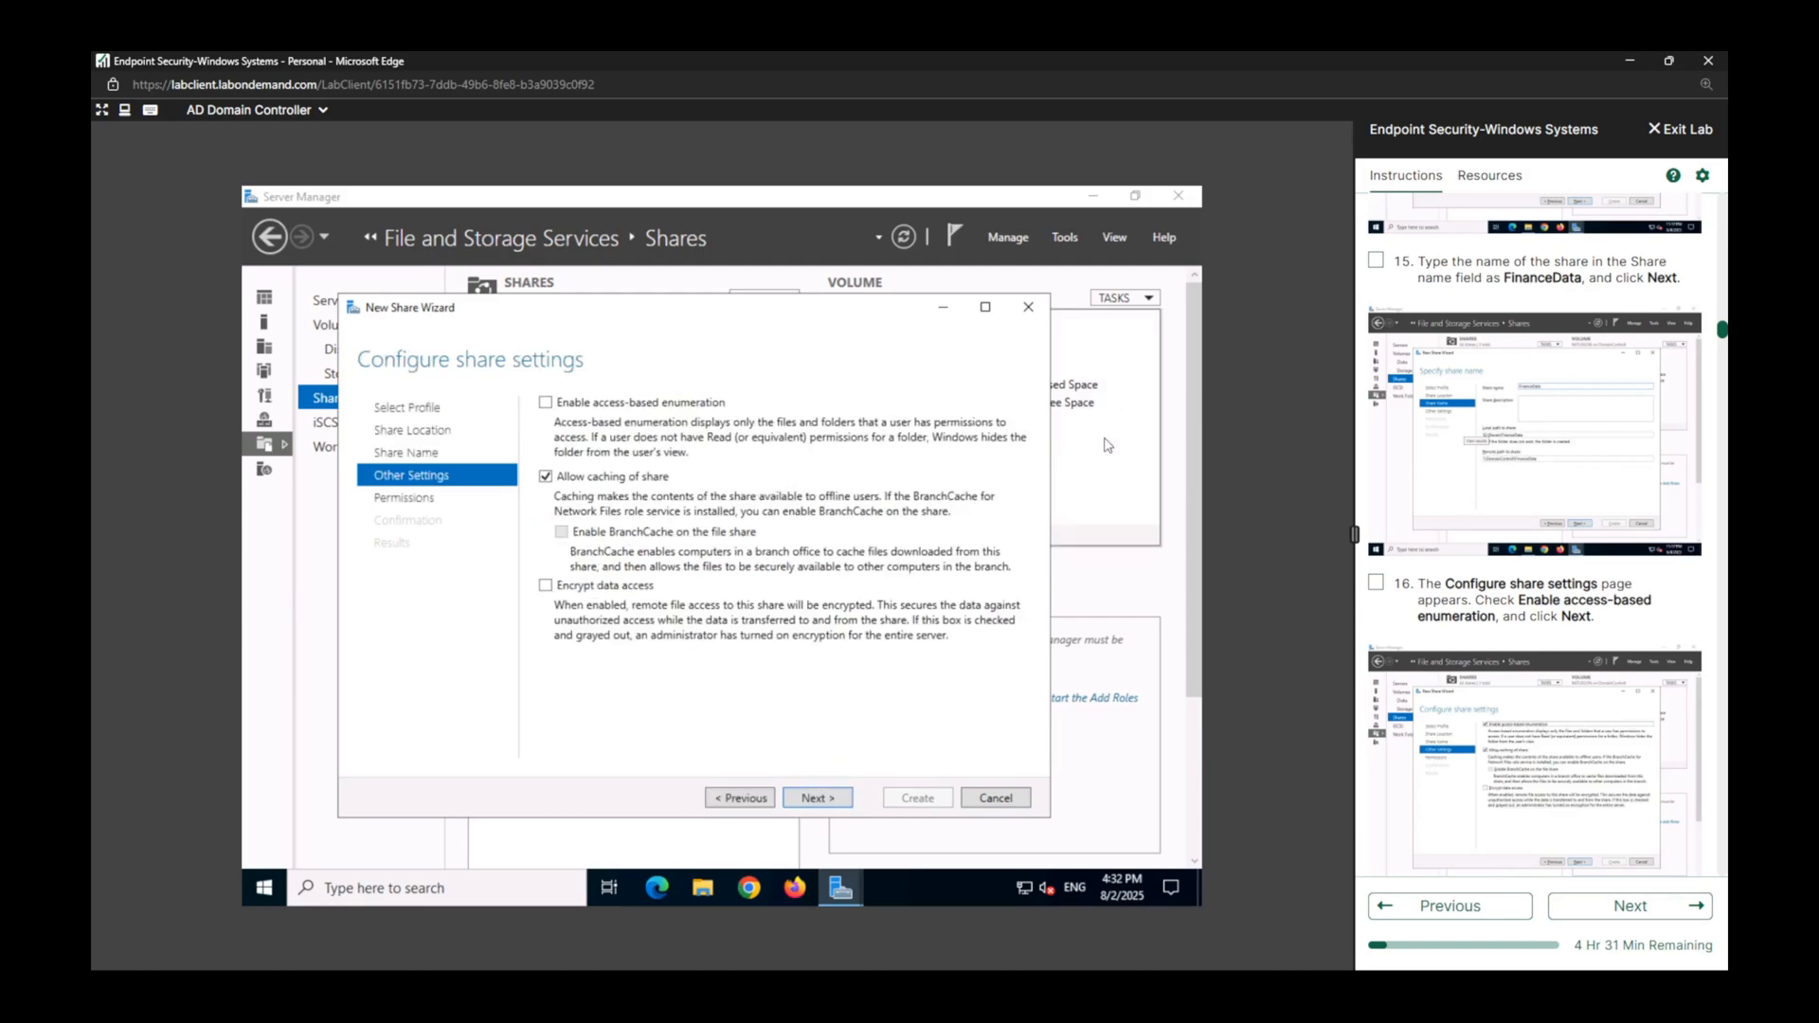
click(1375, 261)
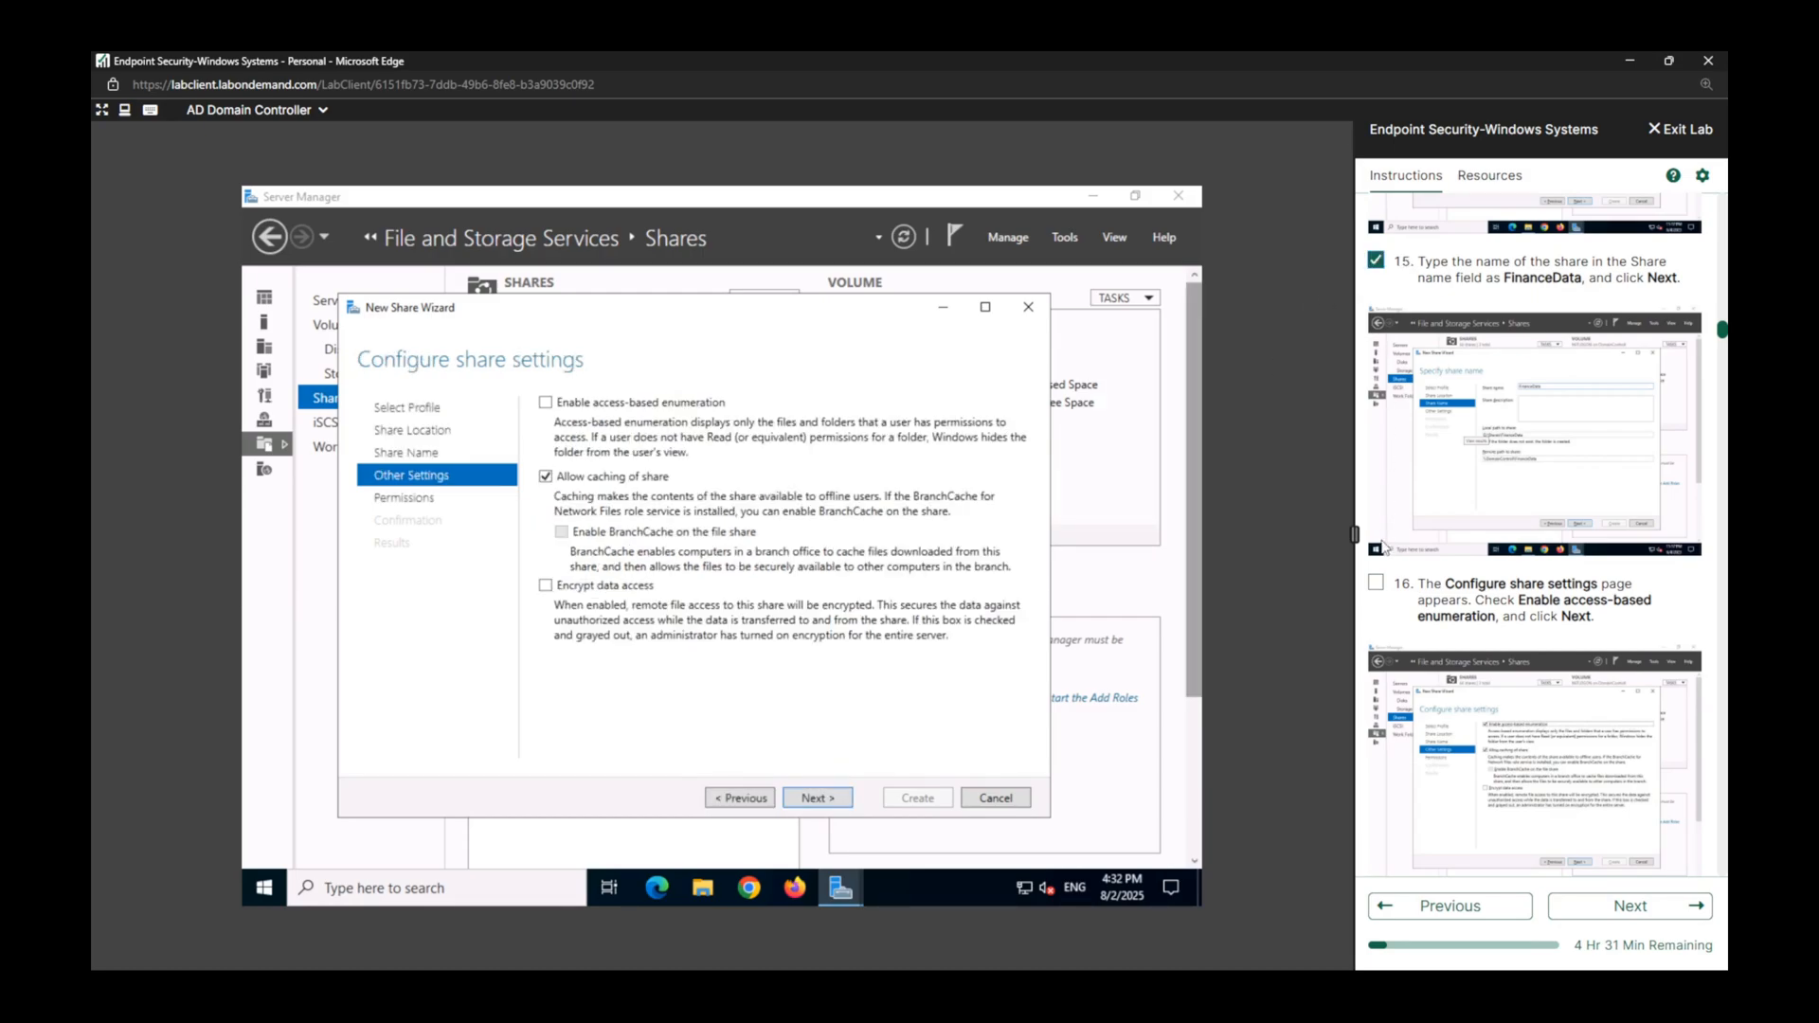
Mark lab task 16 complete and enable access-based enumeration for the new share.
click(1376, 583)
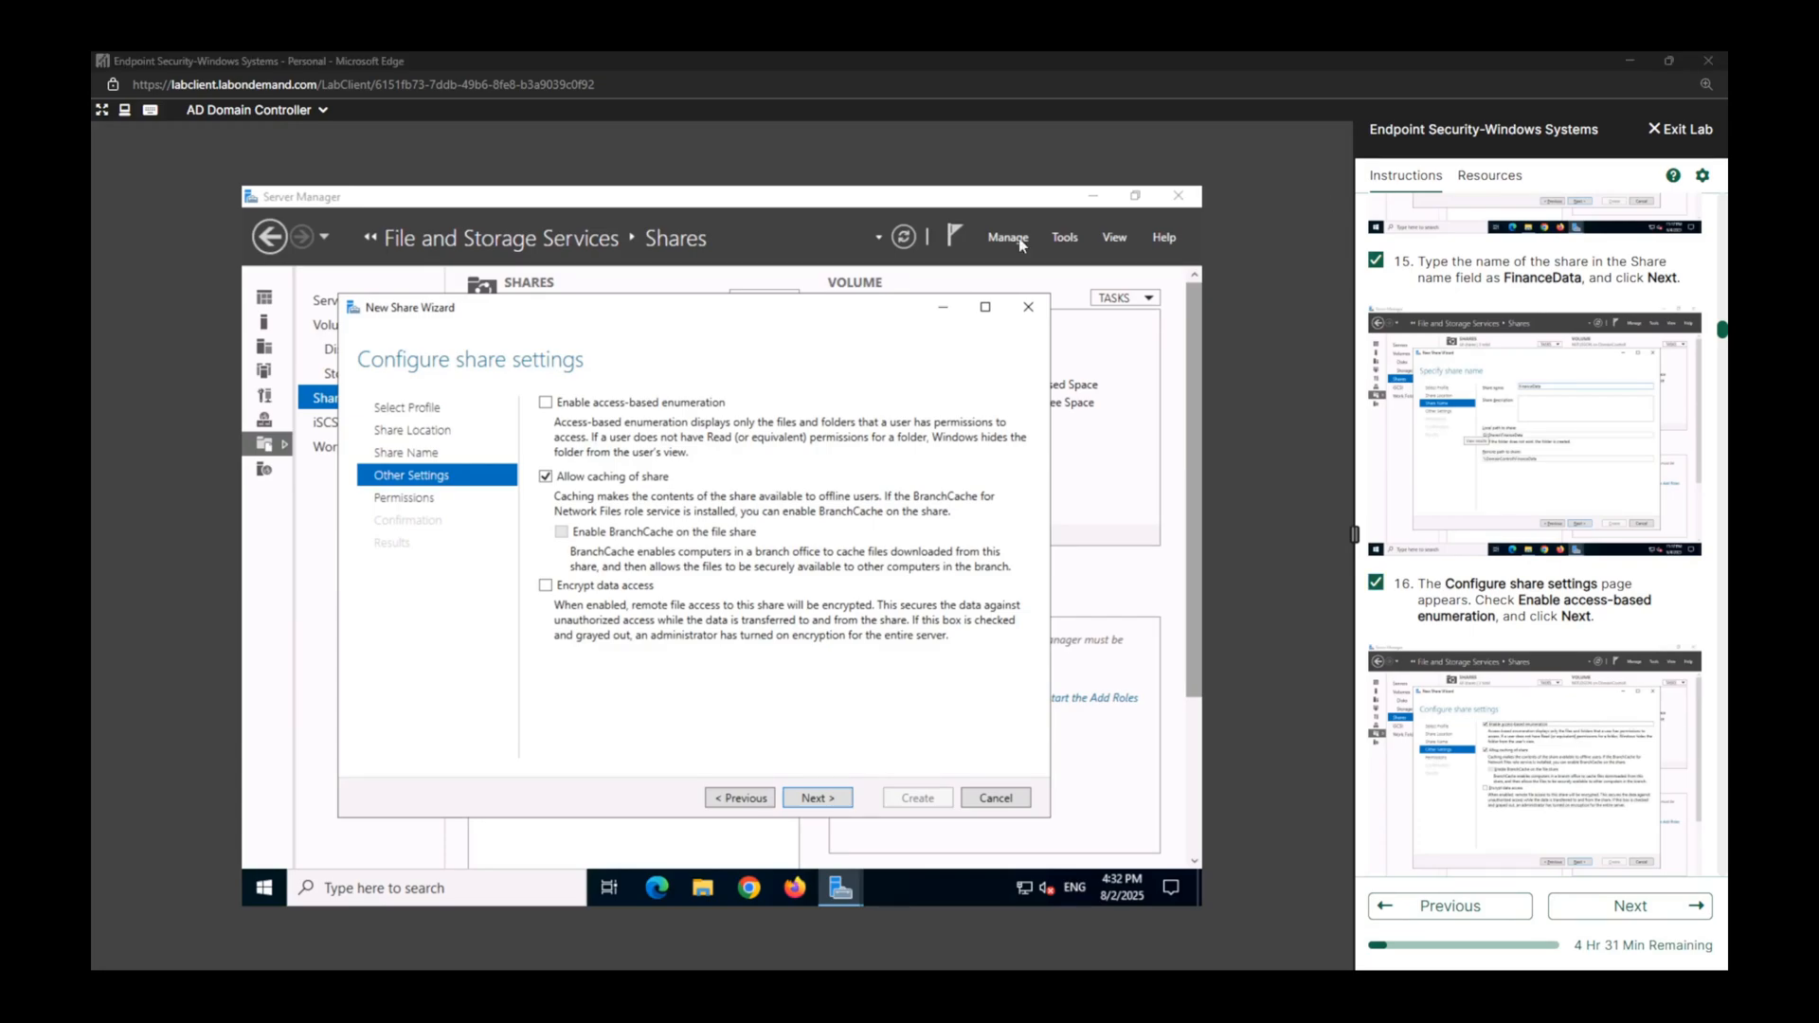
click(546, 403)
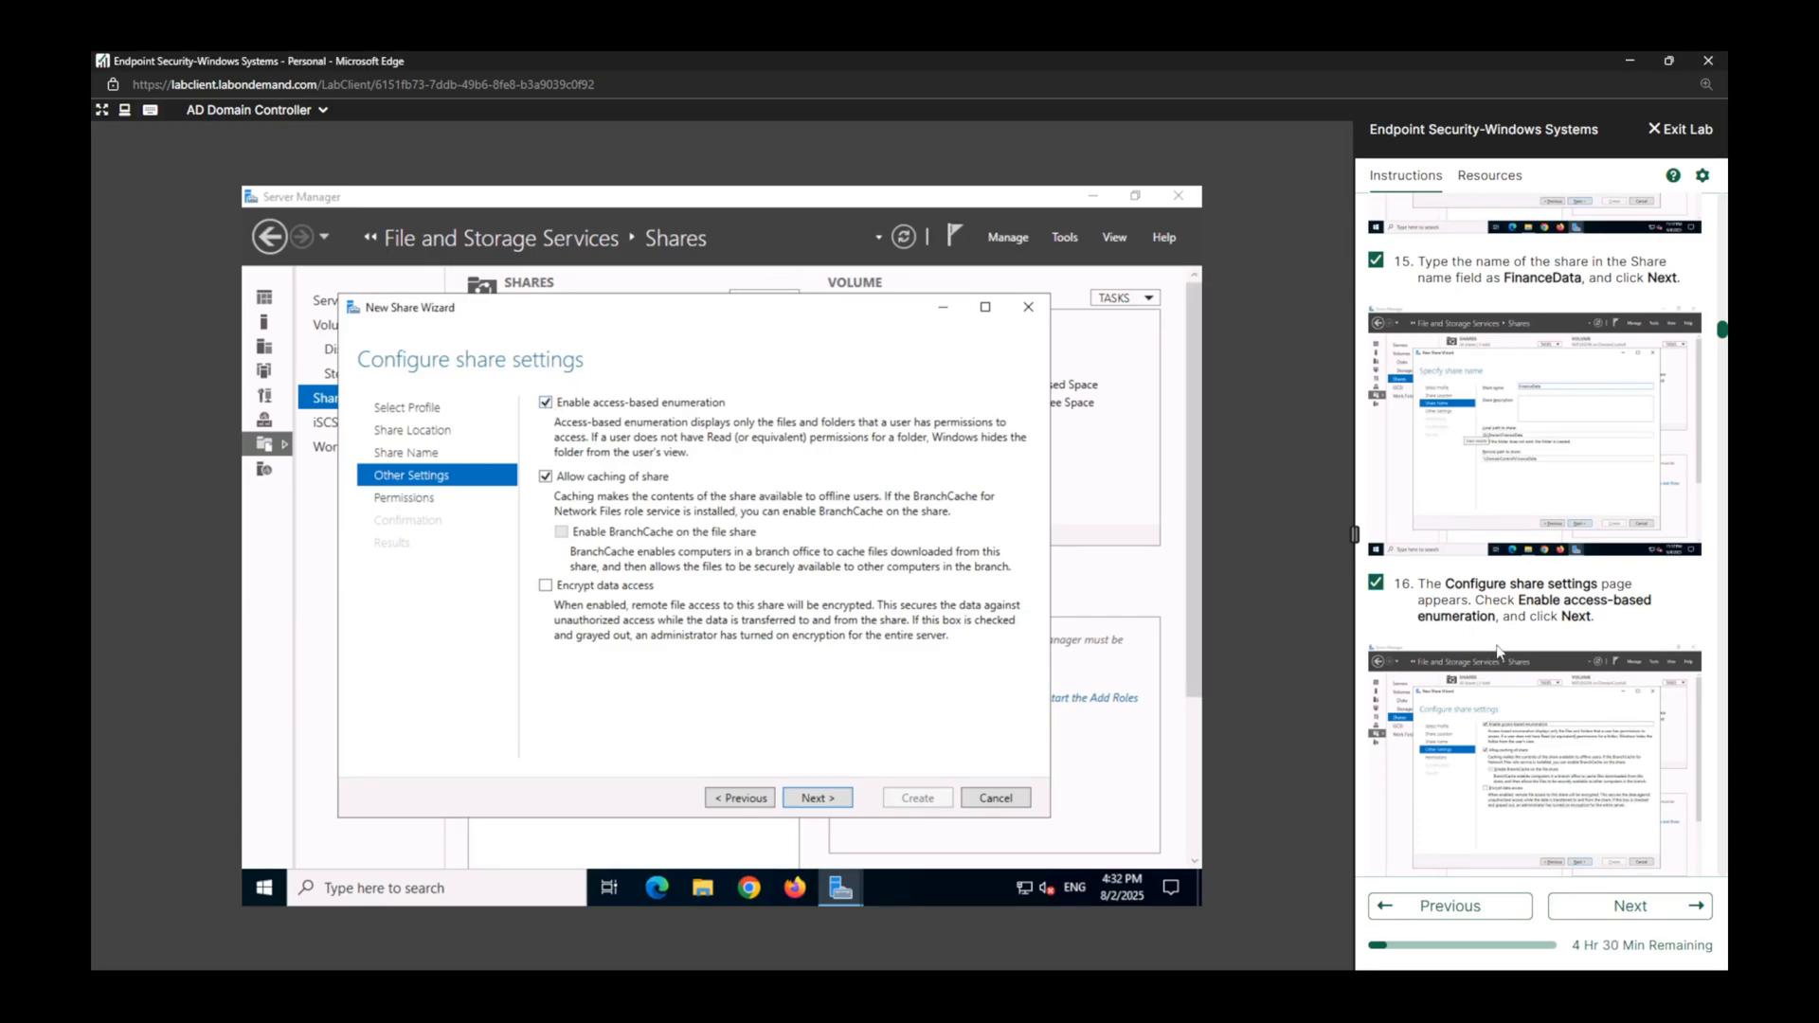
scroll(1496, 650, down, 2)
scroll(1497, 633, down, 4)
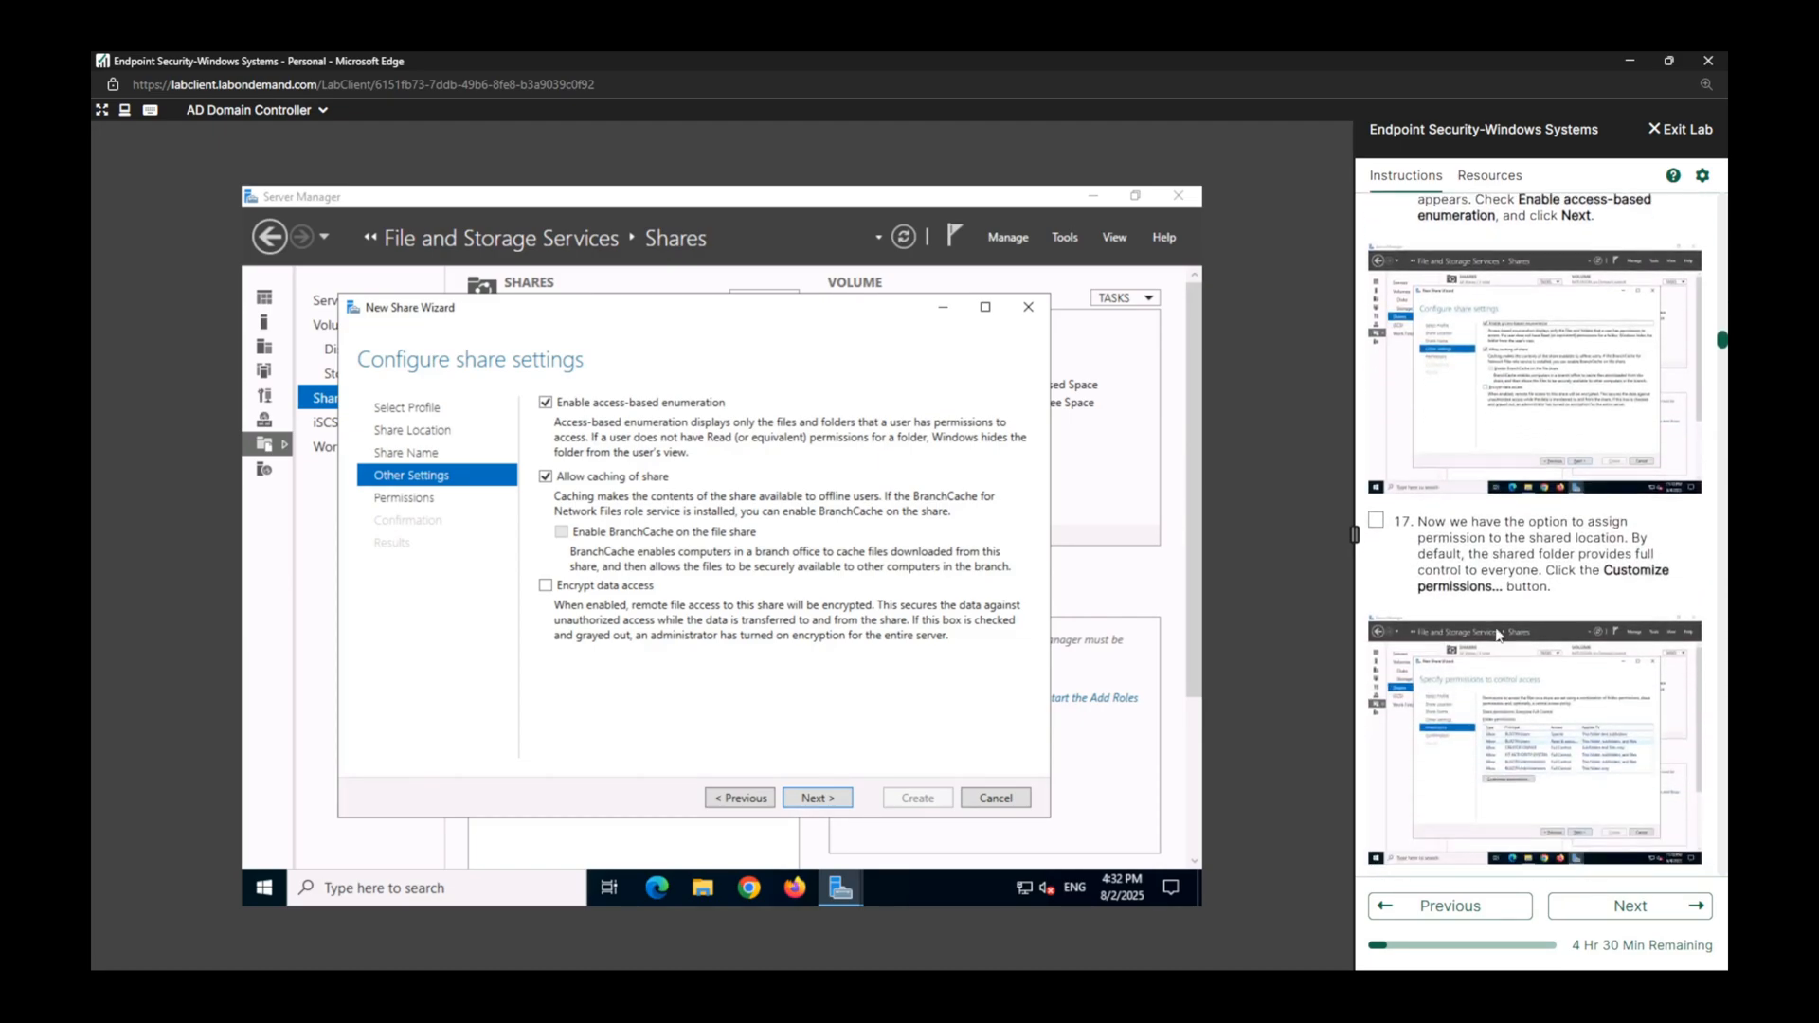
Customize the FinanceData folder permissions by disabling inheritance and converting inherited permissions into explicit ones, and mark lab task 18 complete.
click(827, 804)
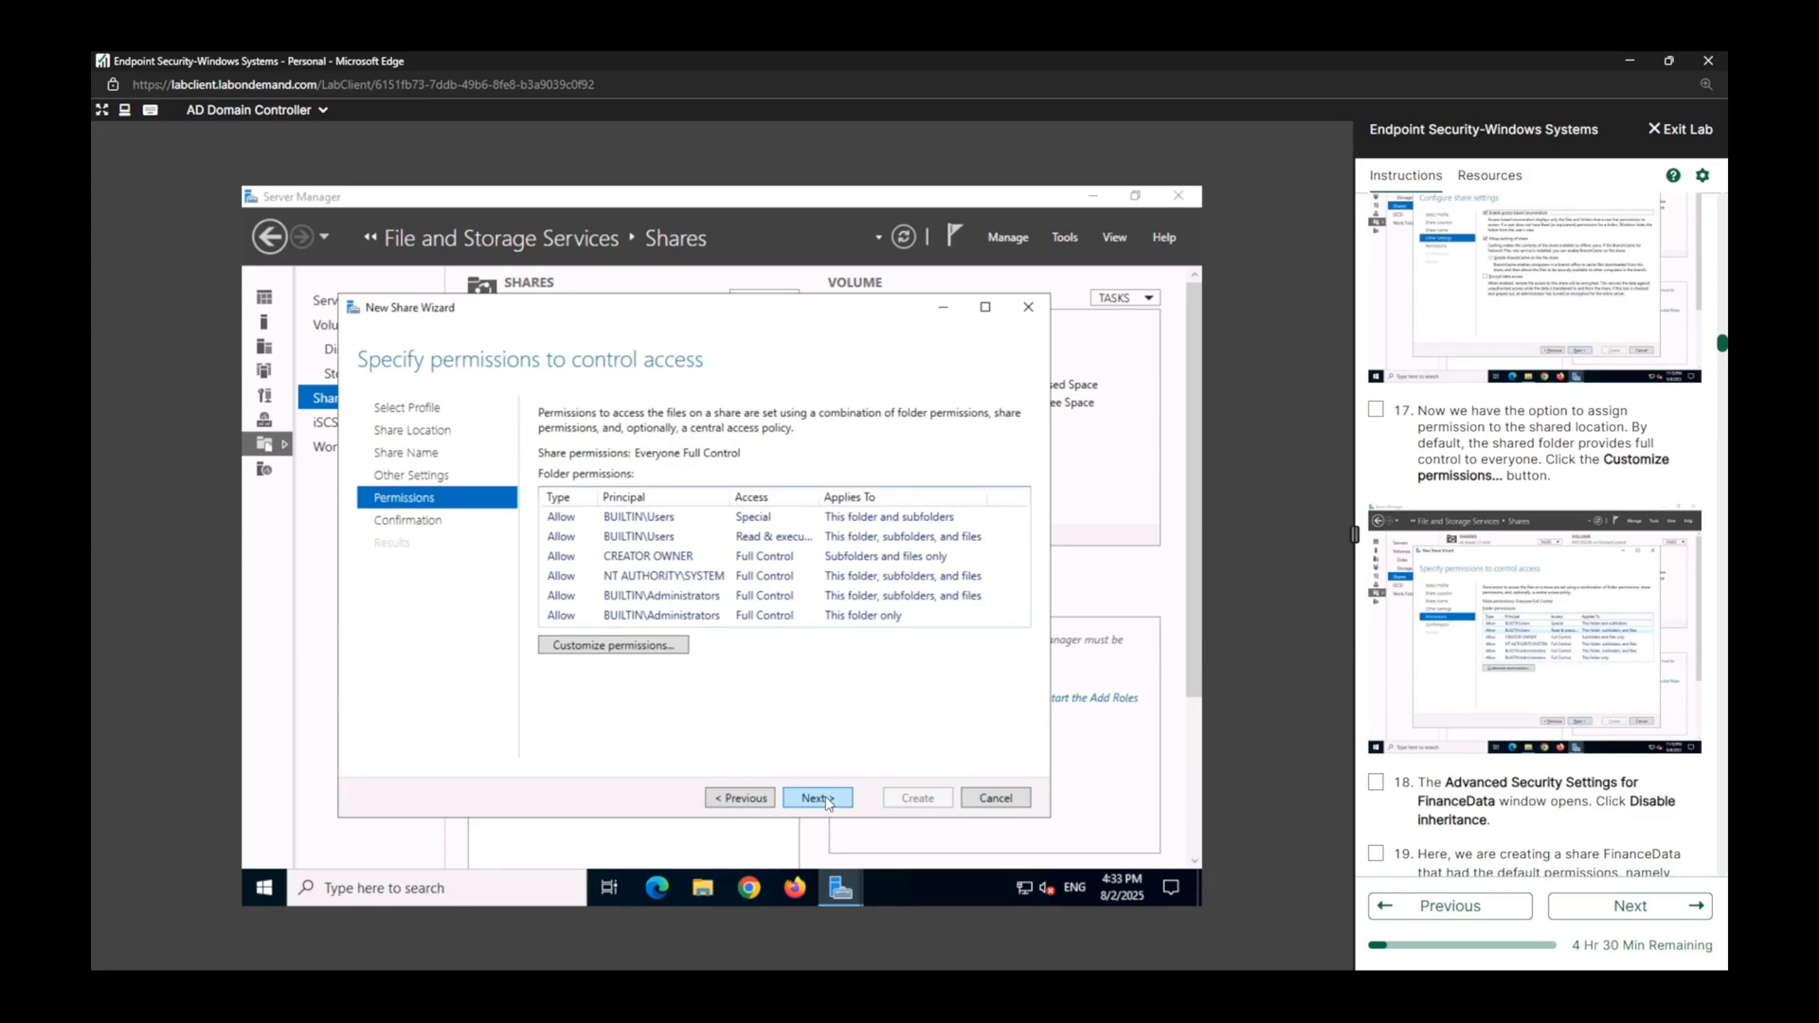
click(641, 647)
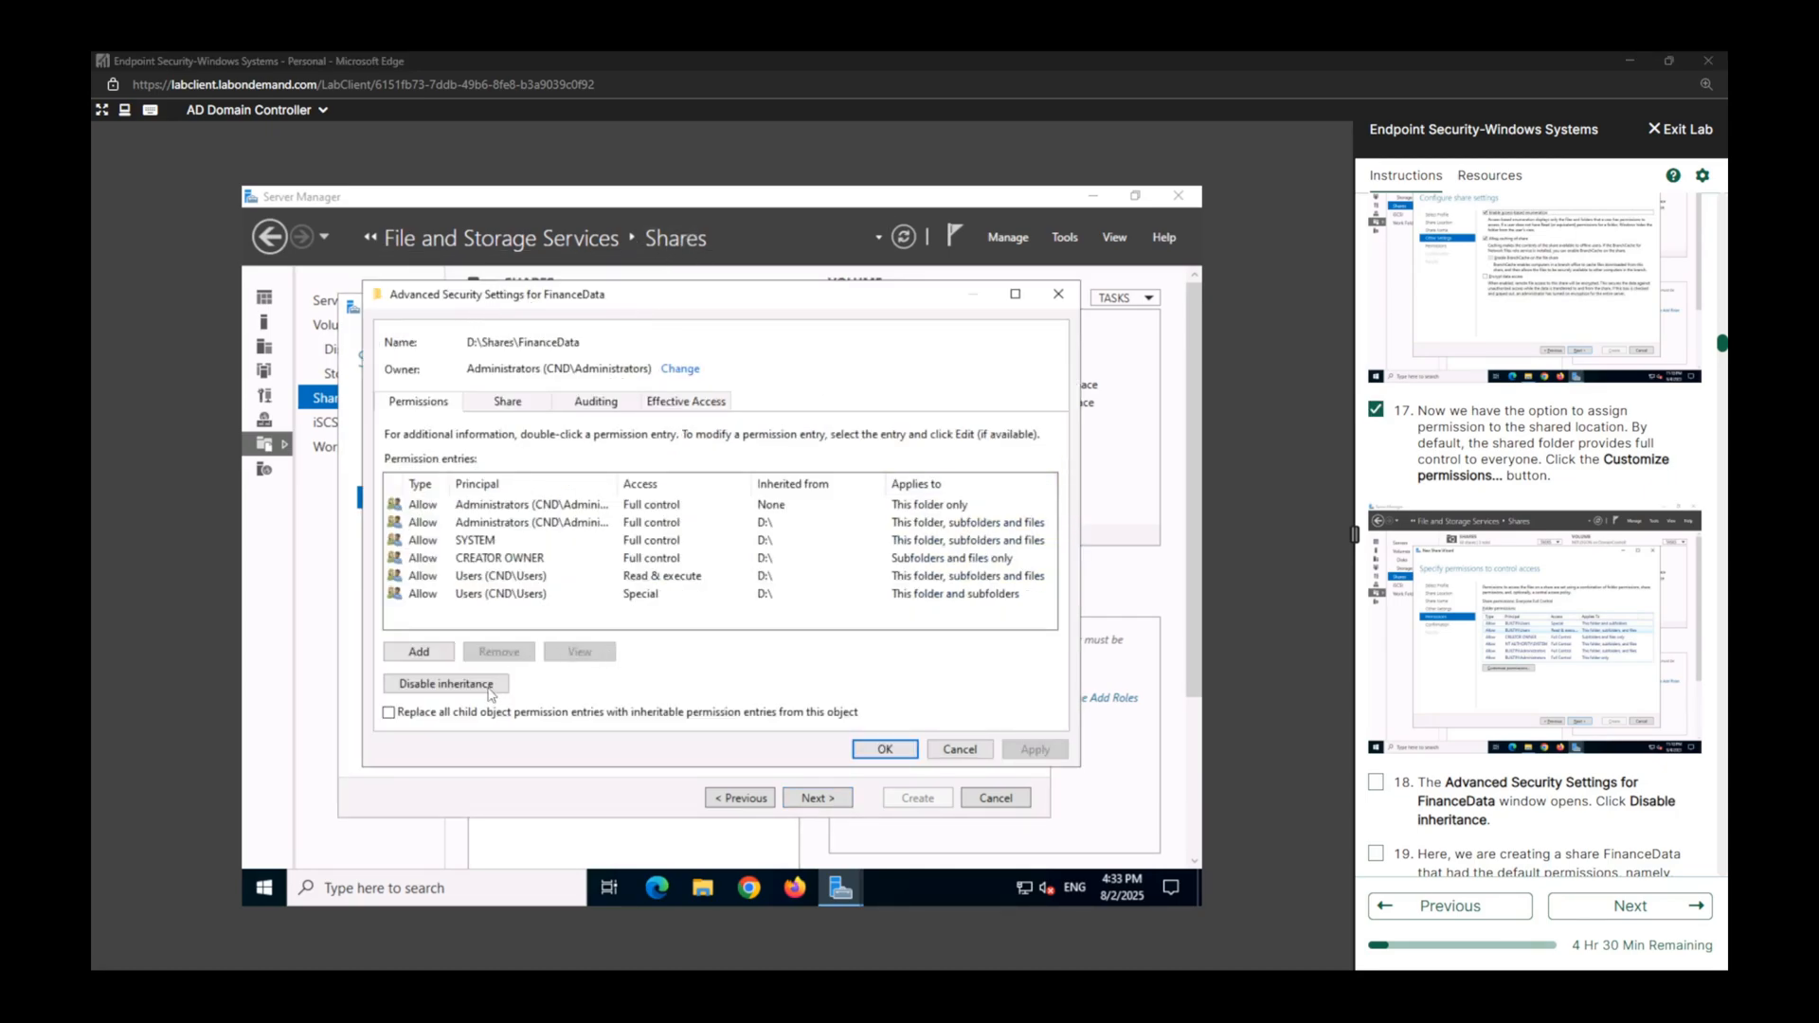
click(445, 683)
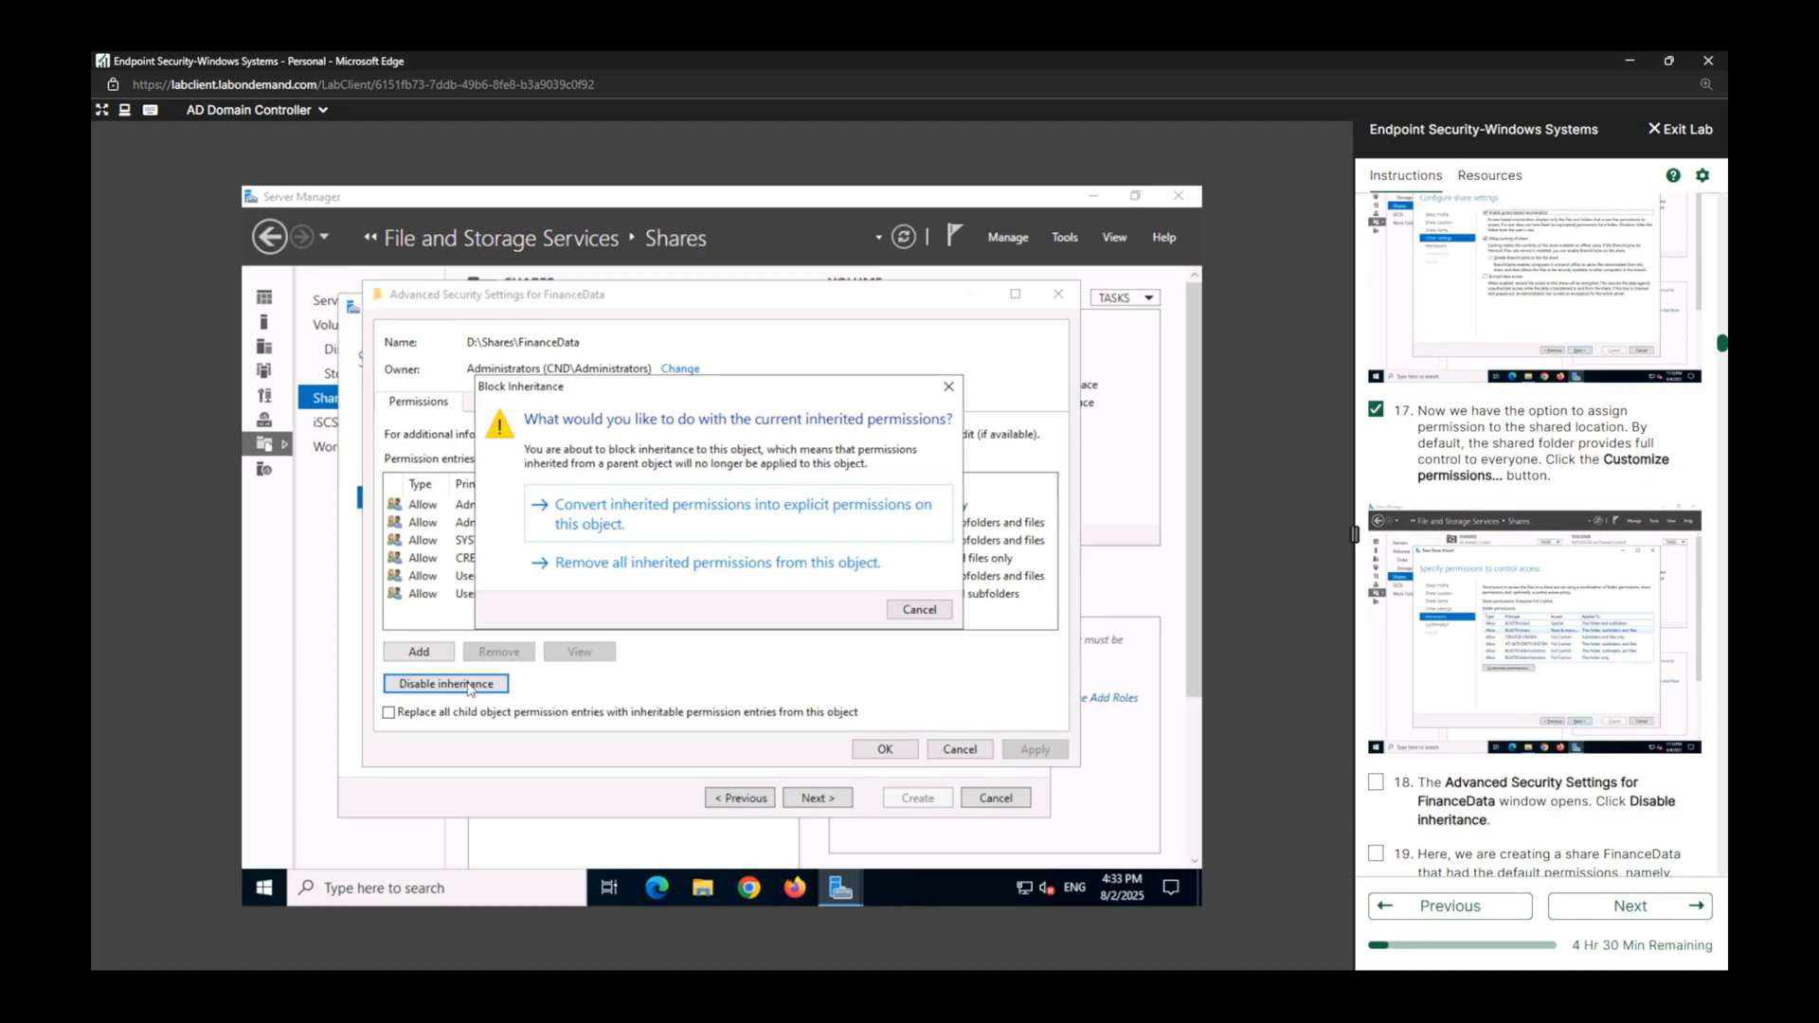
click(1375, 782)
scroll(1505, 747, down, 4)
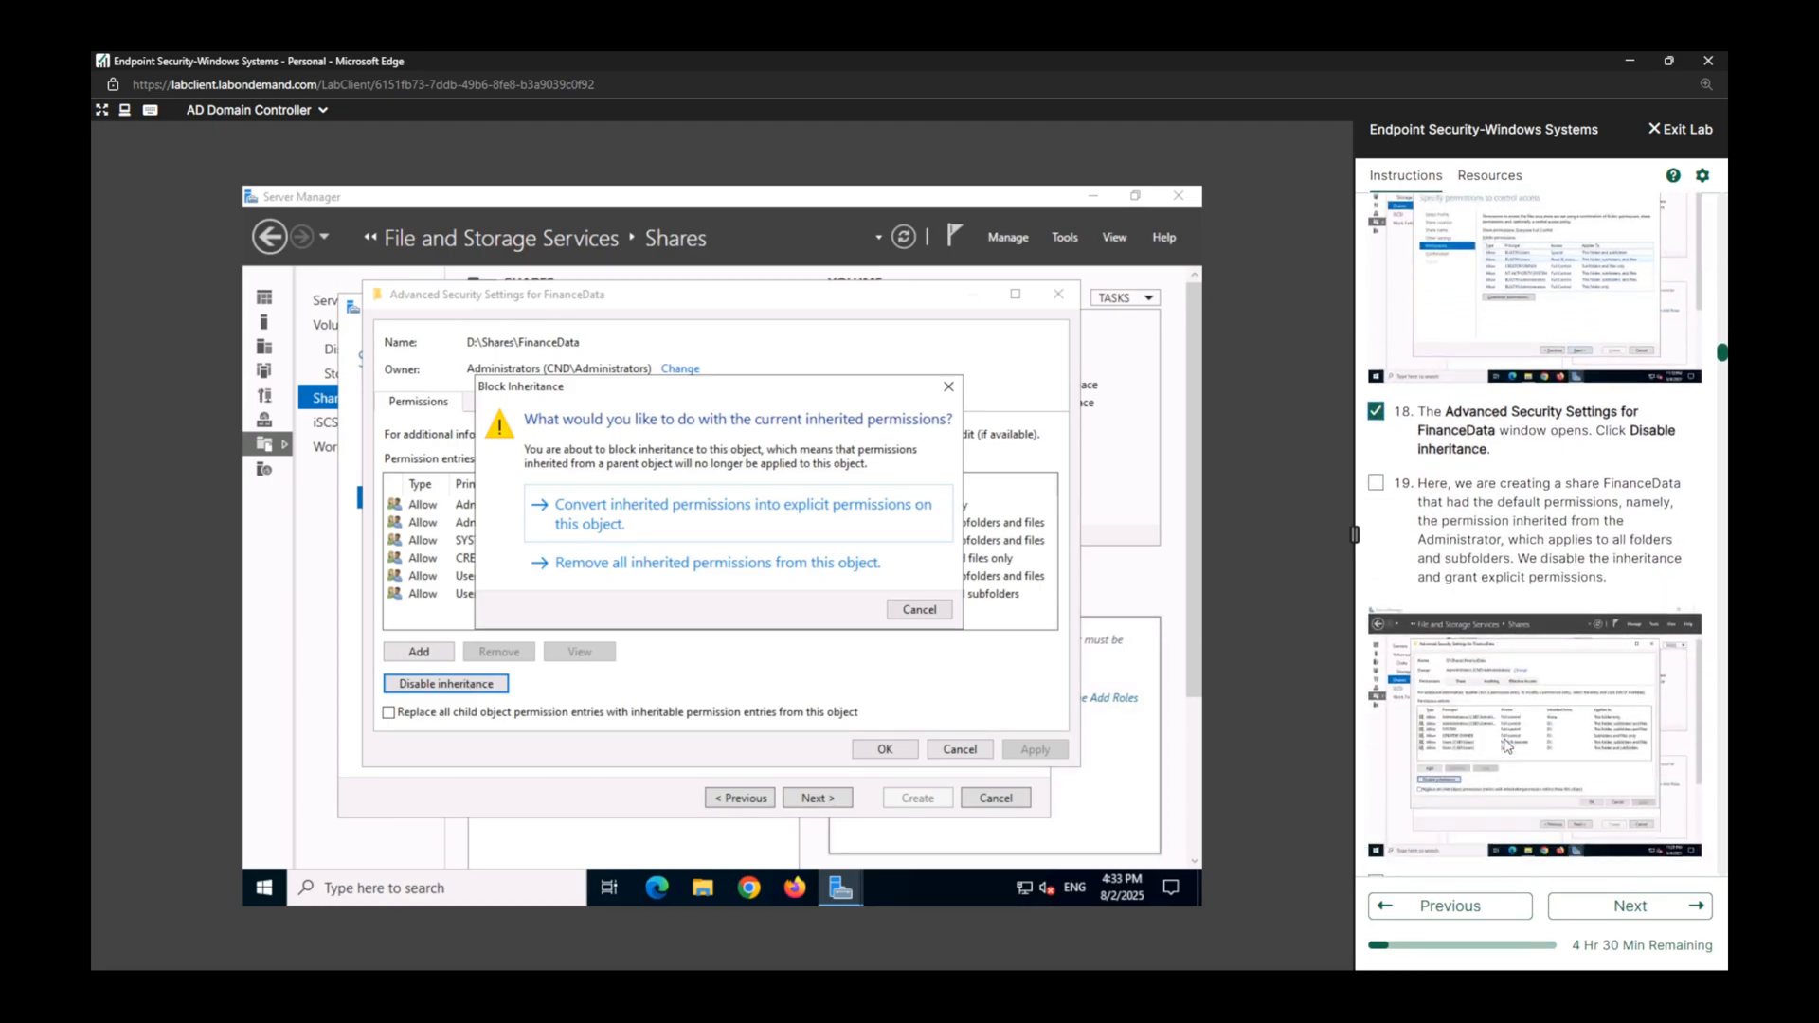
scroll(1508, 747, down, 1)
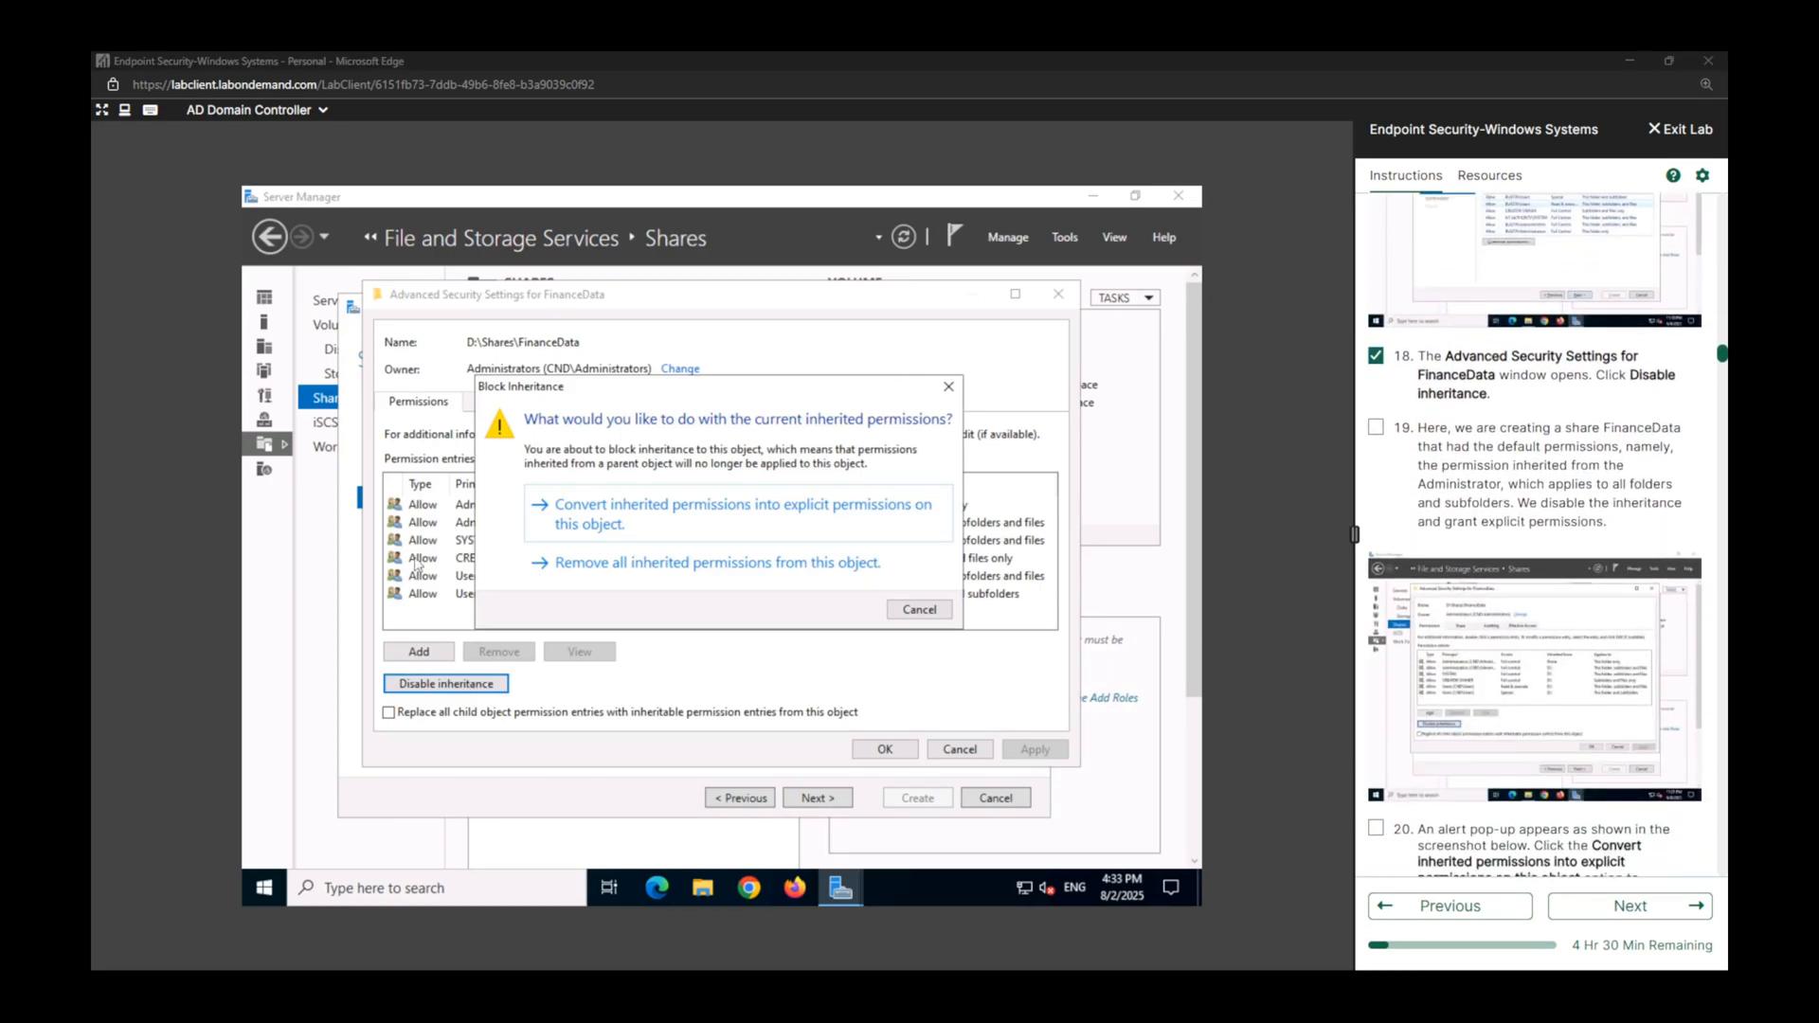
click(587, 525)
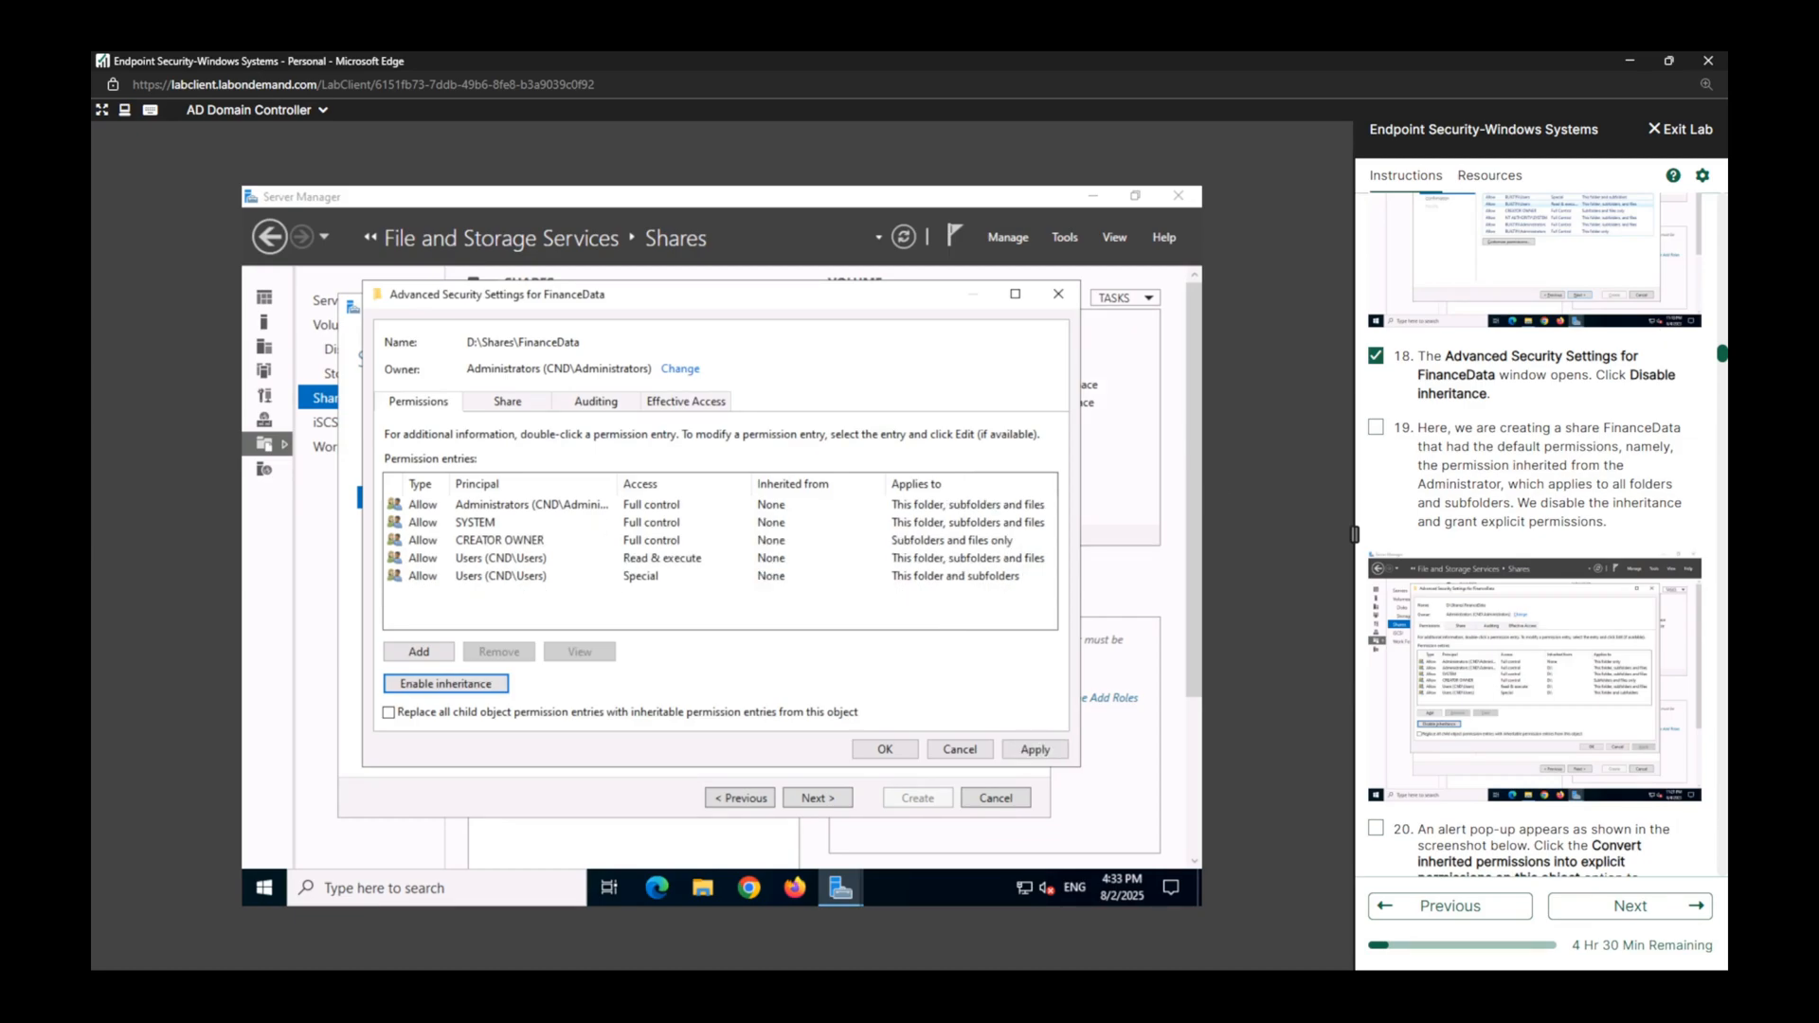
Mark lab tasks 19, 20 and 21 as complete in the instructions.
click(1376, 427)
scroll(1490, 433, down, 2)
scroll(1490, 433, down, 3)
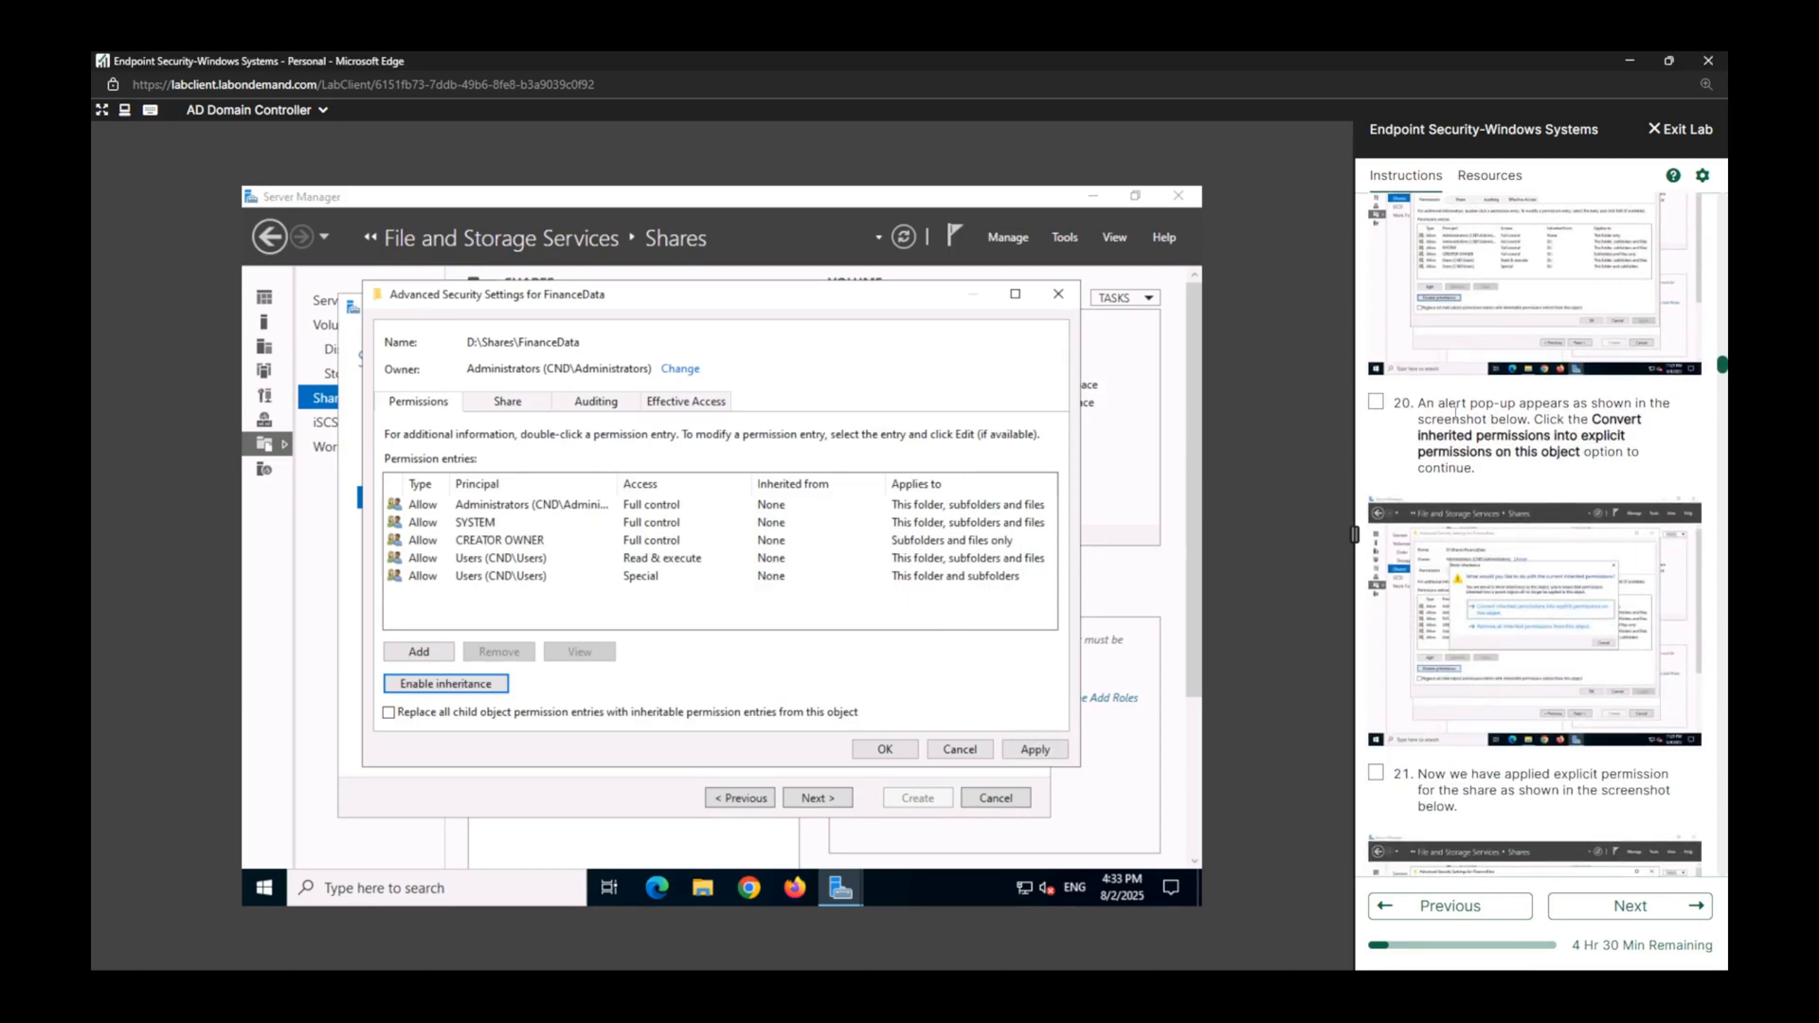
click(1376, 399)
scroll(1512, 403, down, 5)
click(1376, 346)
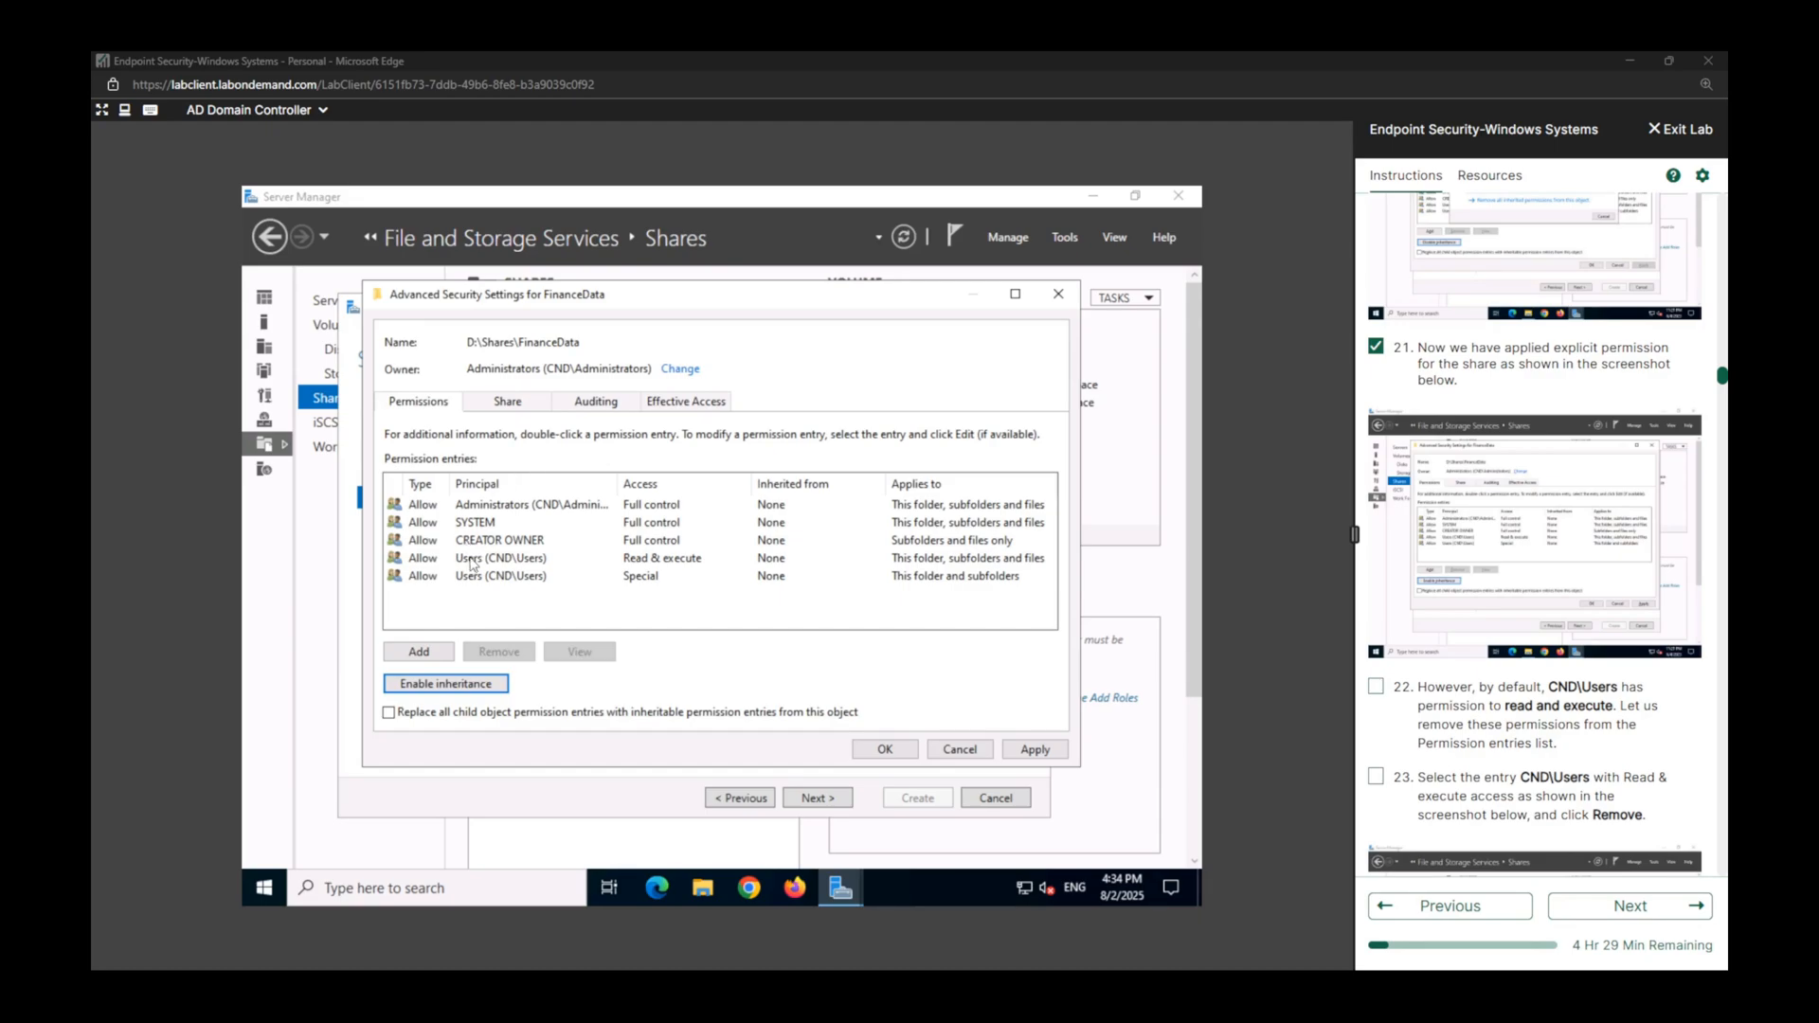
Remove both CND\Users permission entries, Read & execute and Special, from FinanceData, and mark lab task 22 complete.
click(516, 563)
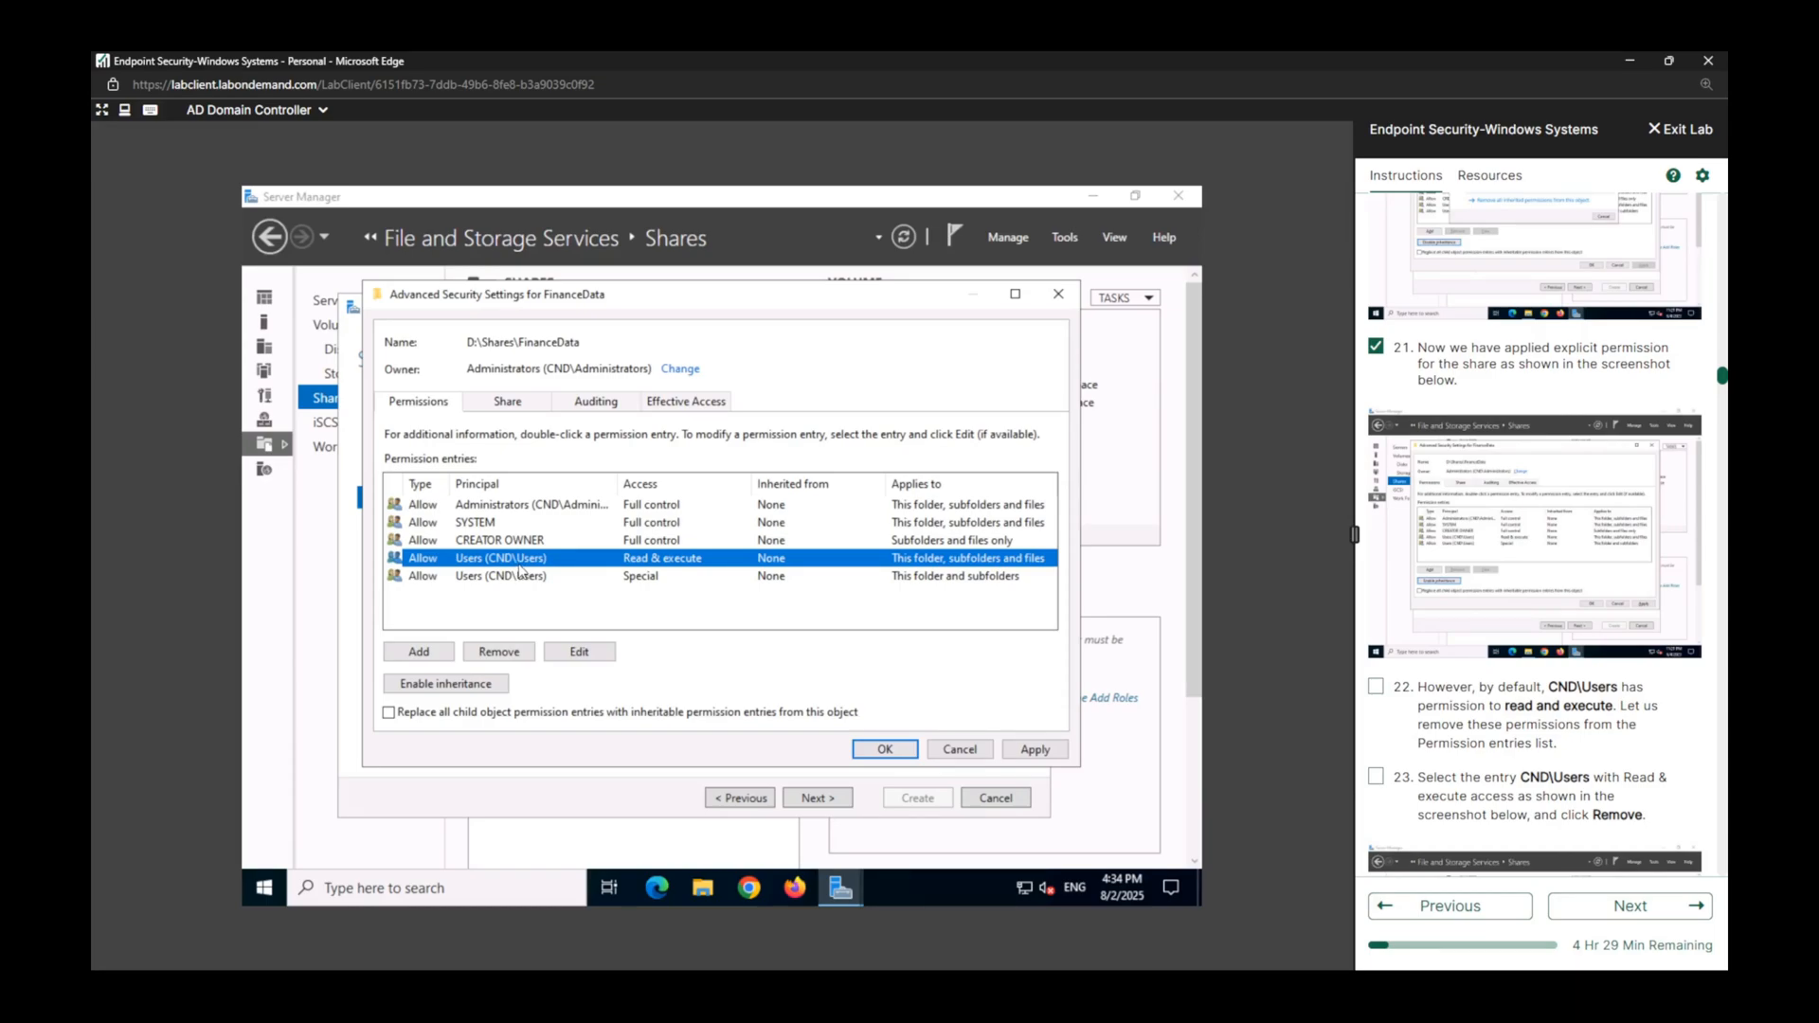
click(1376, 686)
scroll(1467, 698, down, 2)
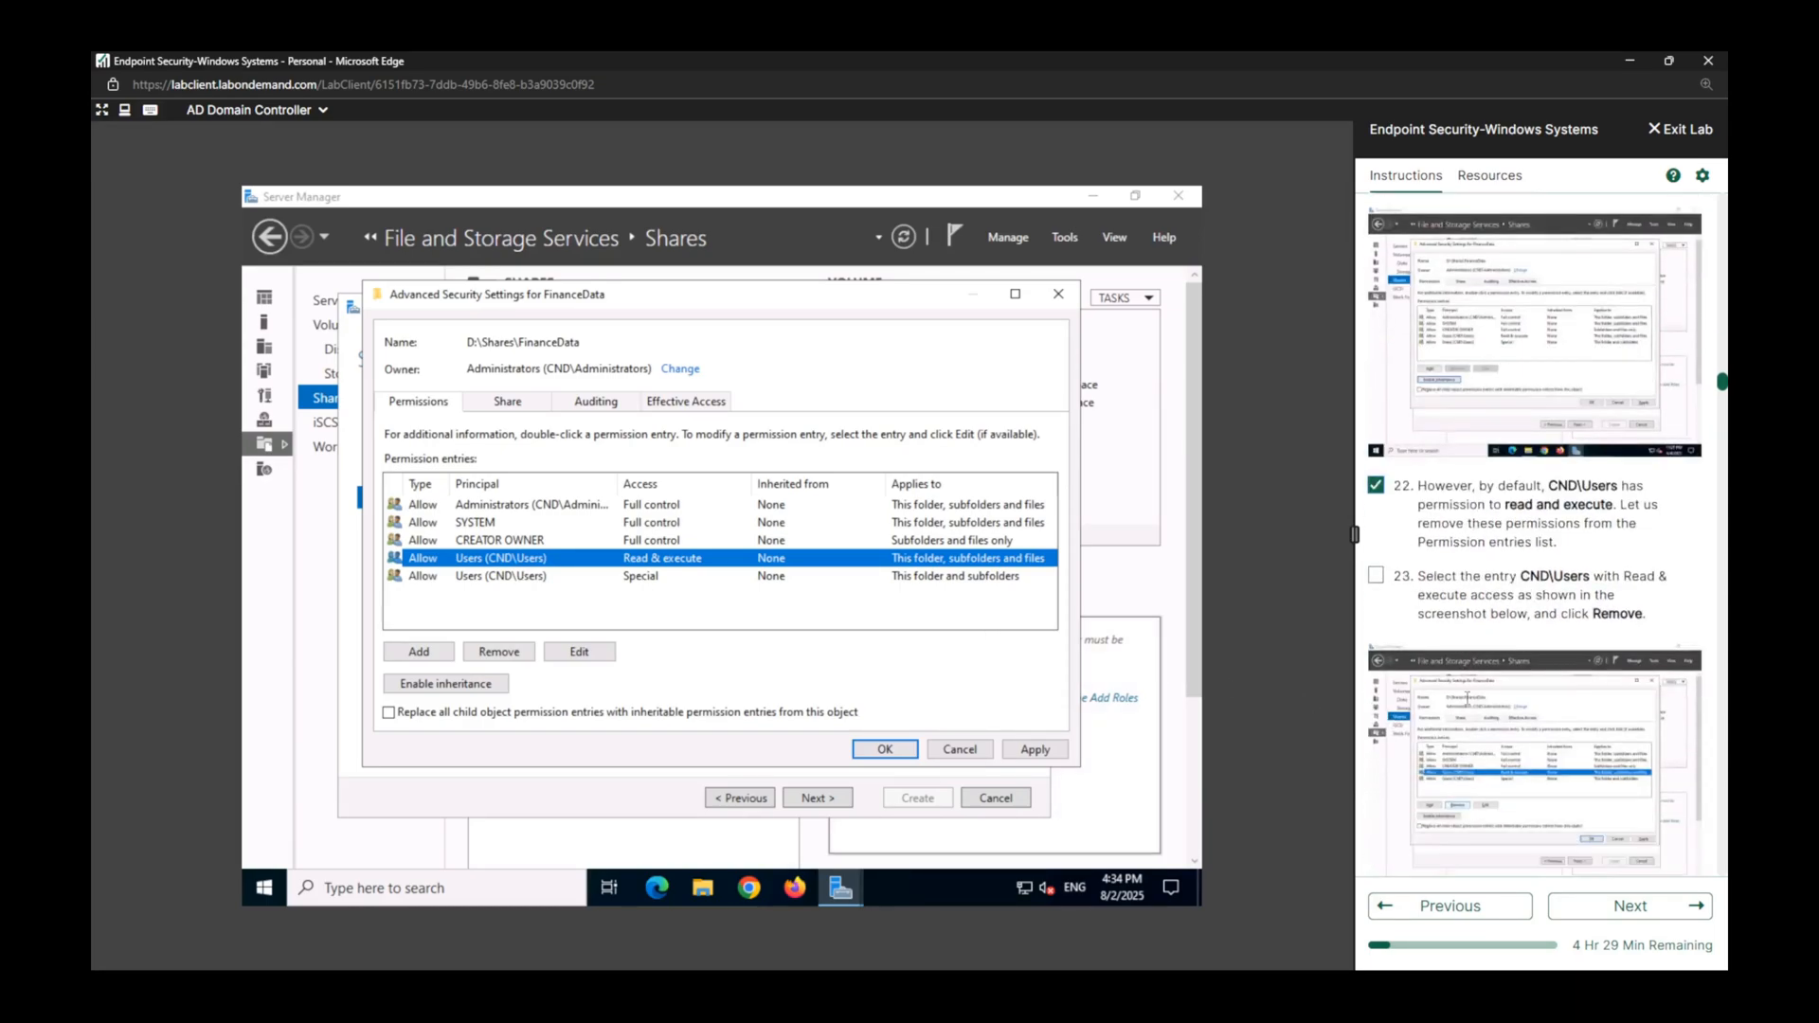
scroll(1467, 698, down, 2)
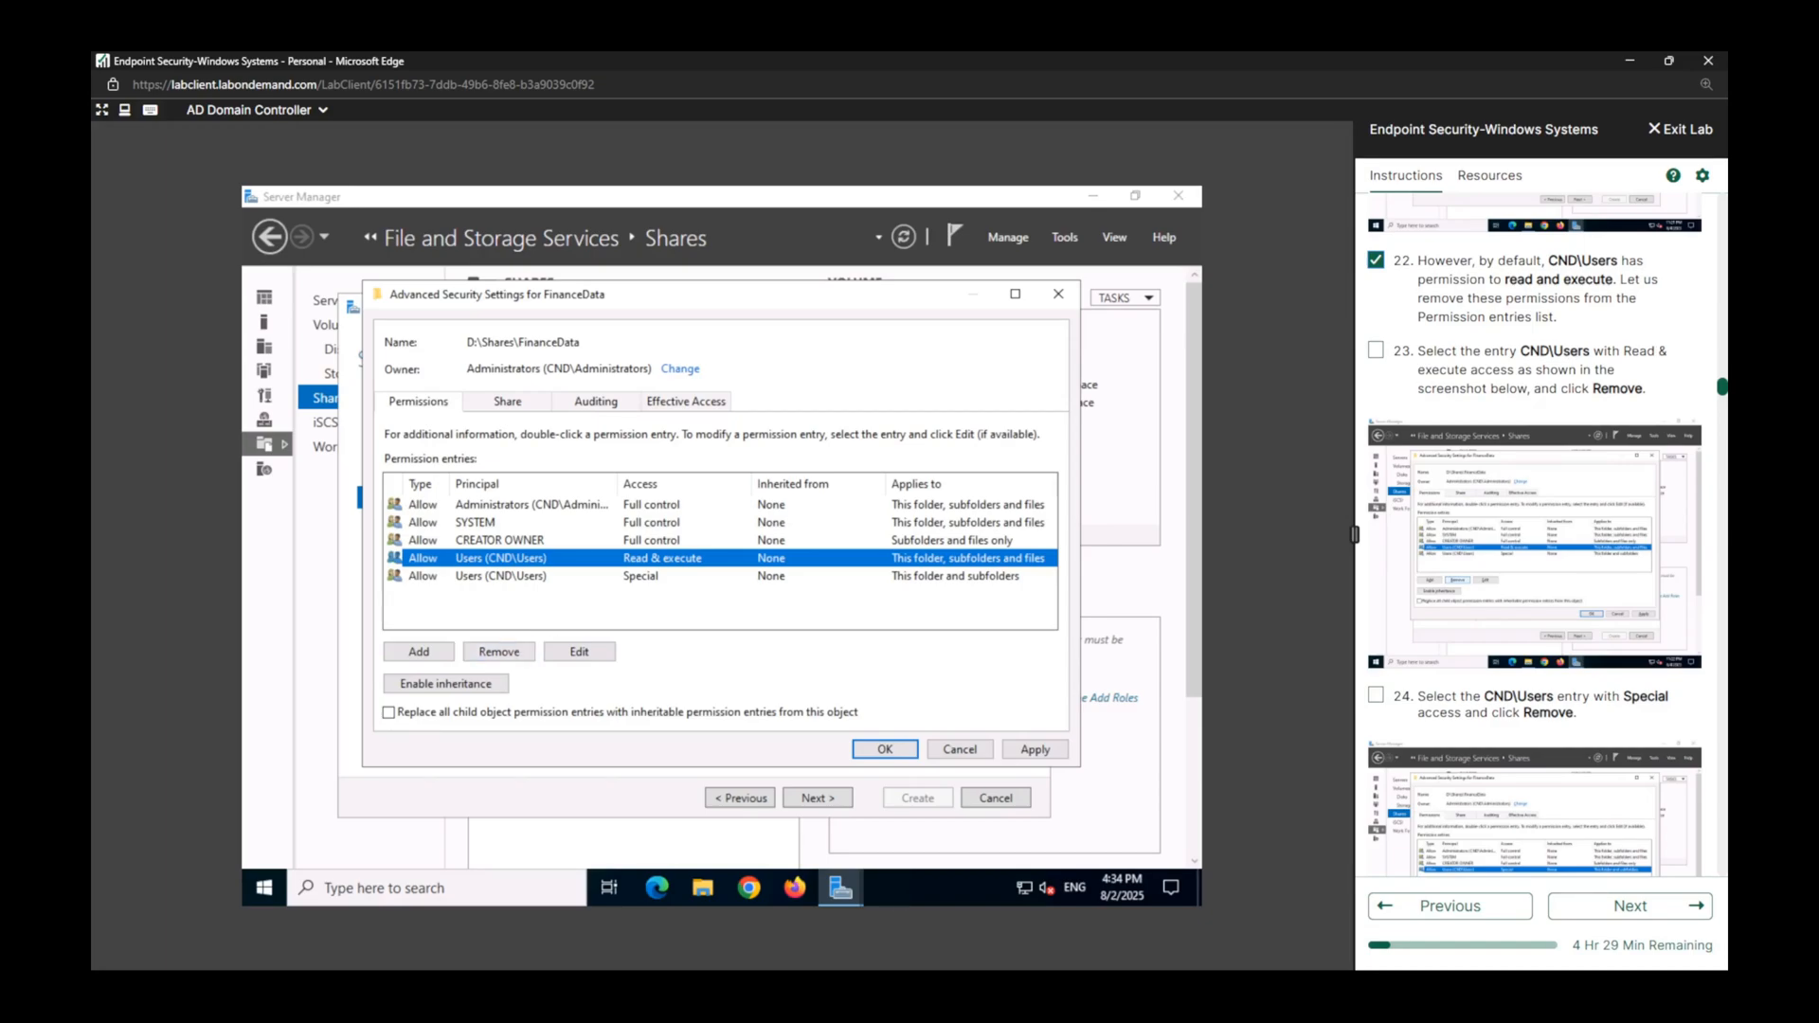
click(525, 655)
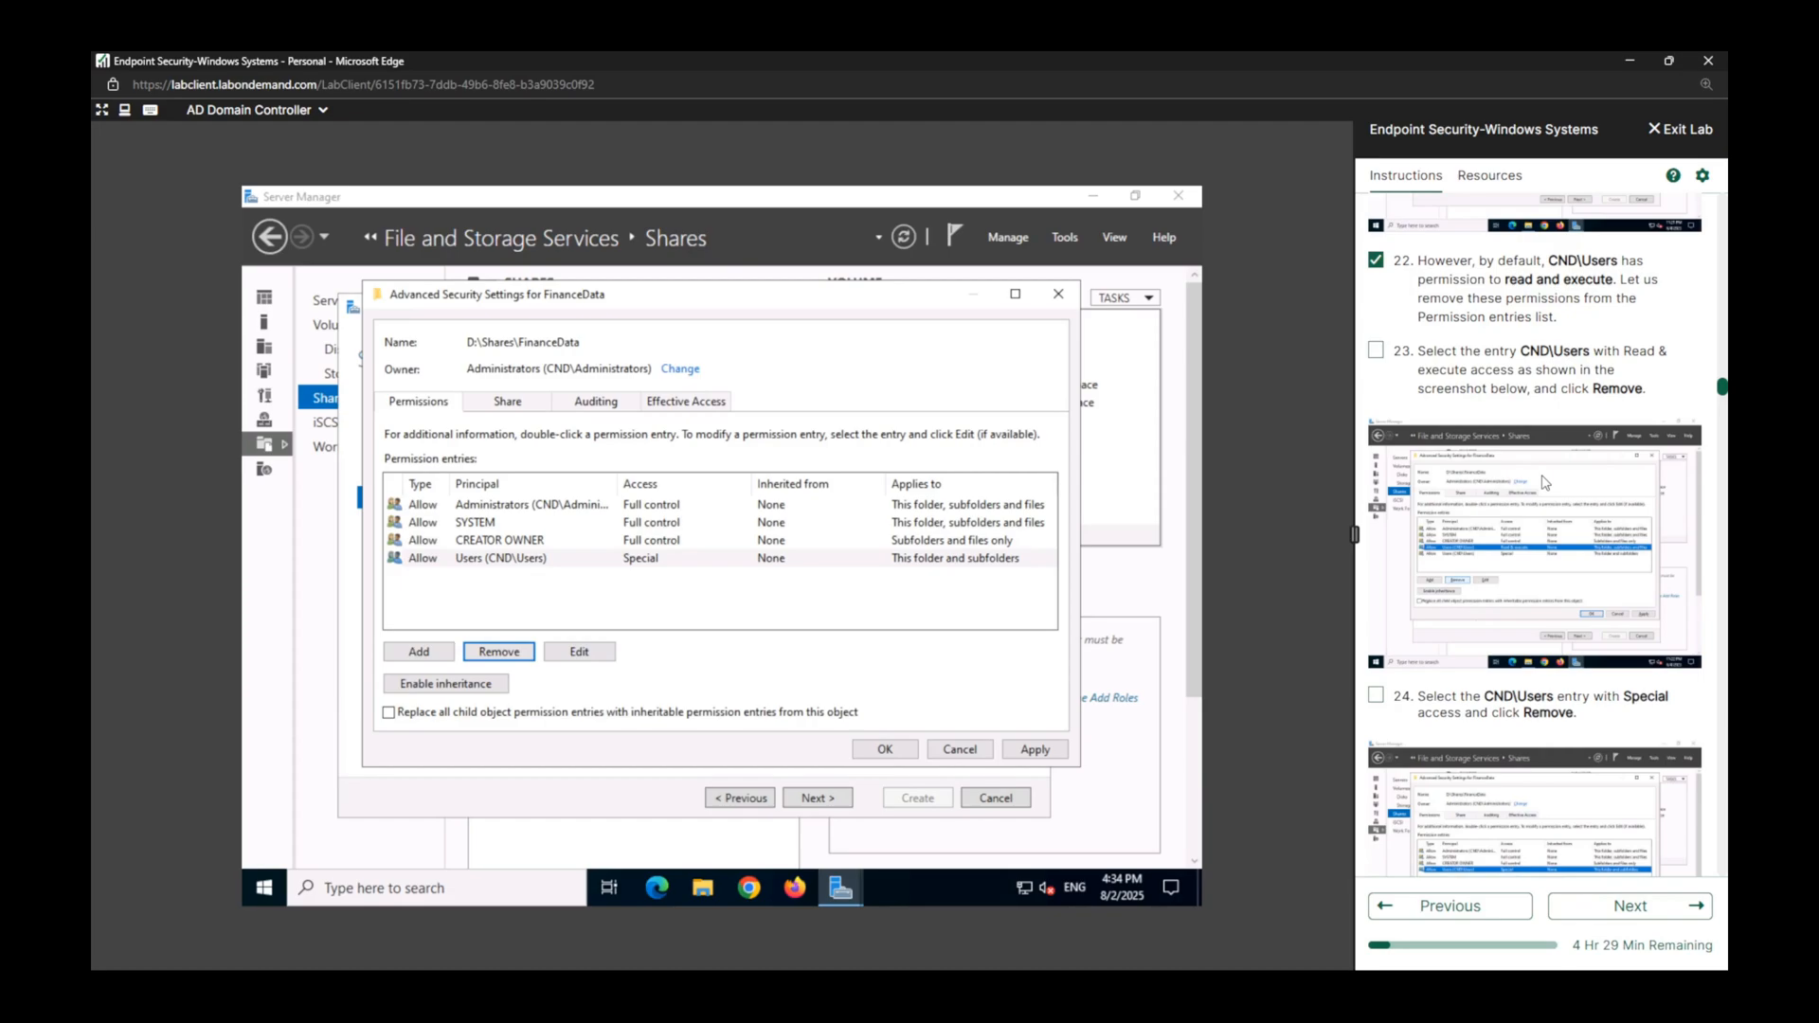
click(650, 561)
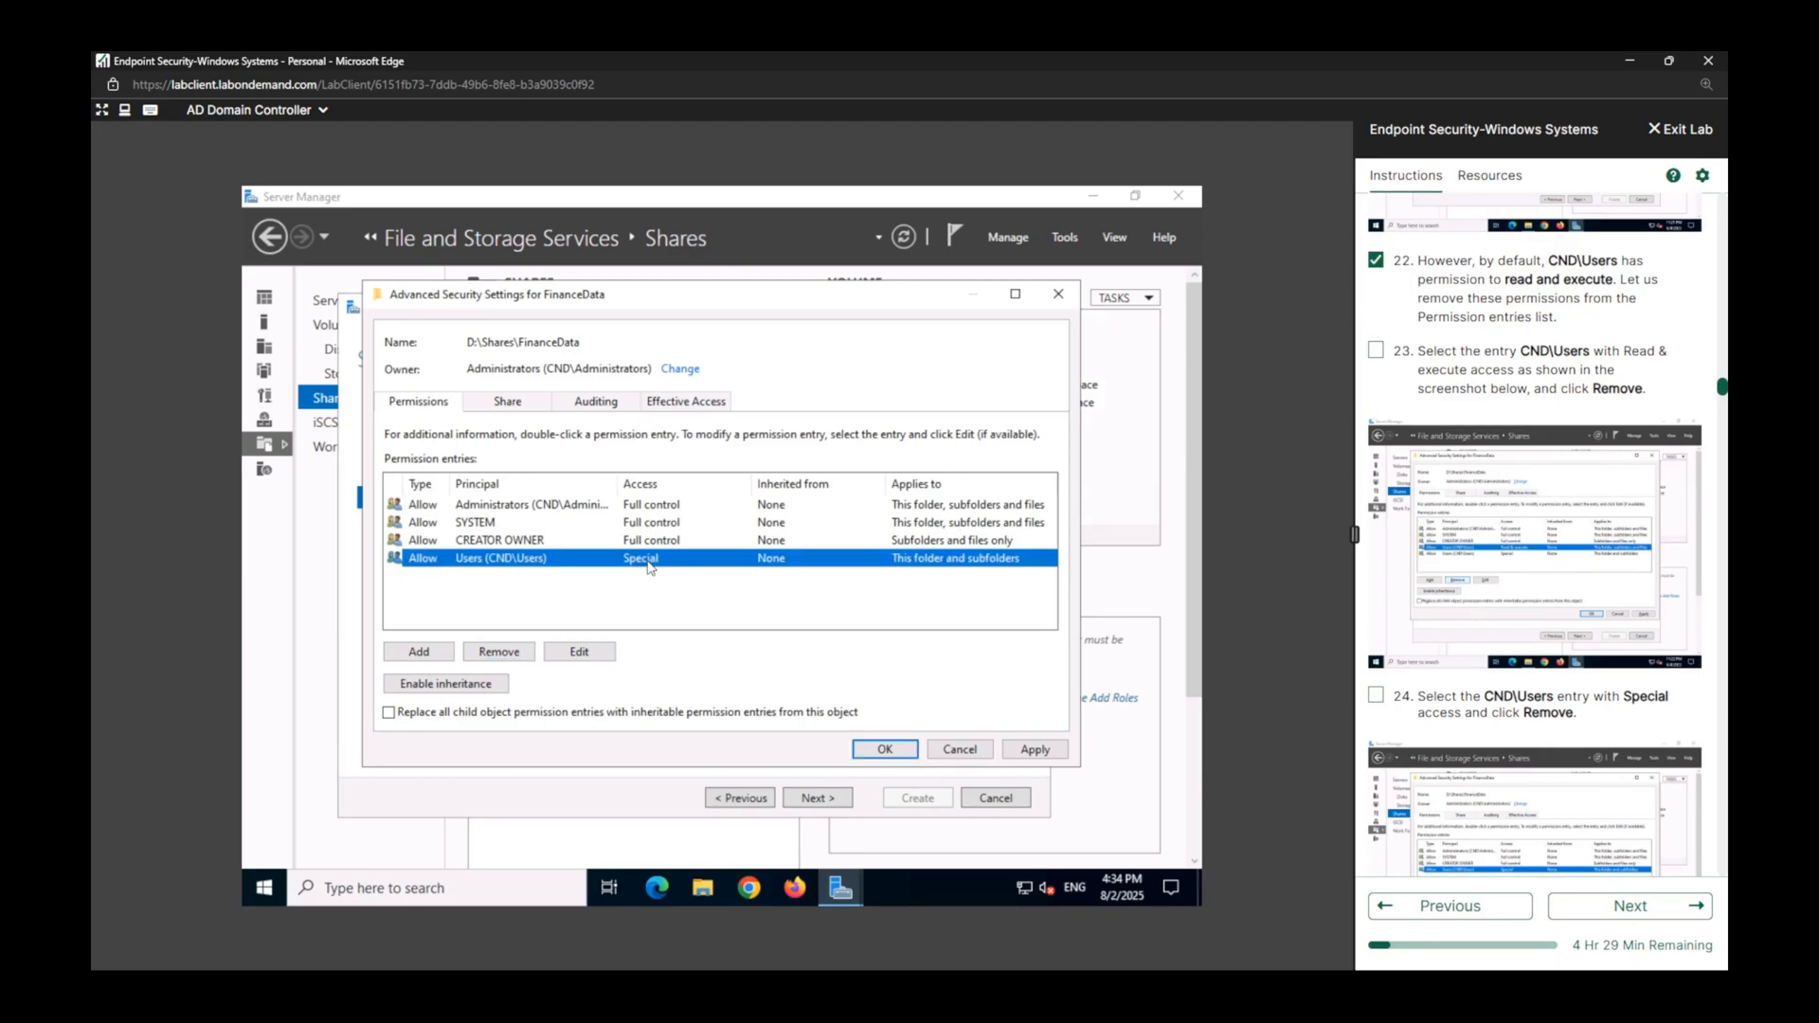
click(499, 653)
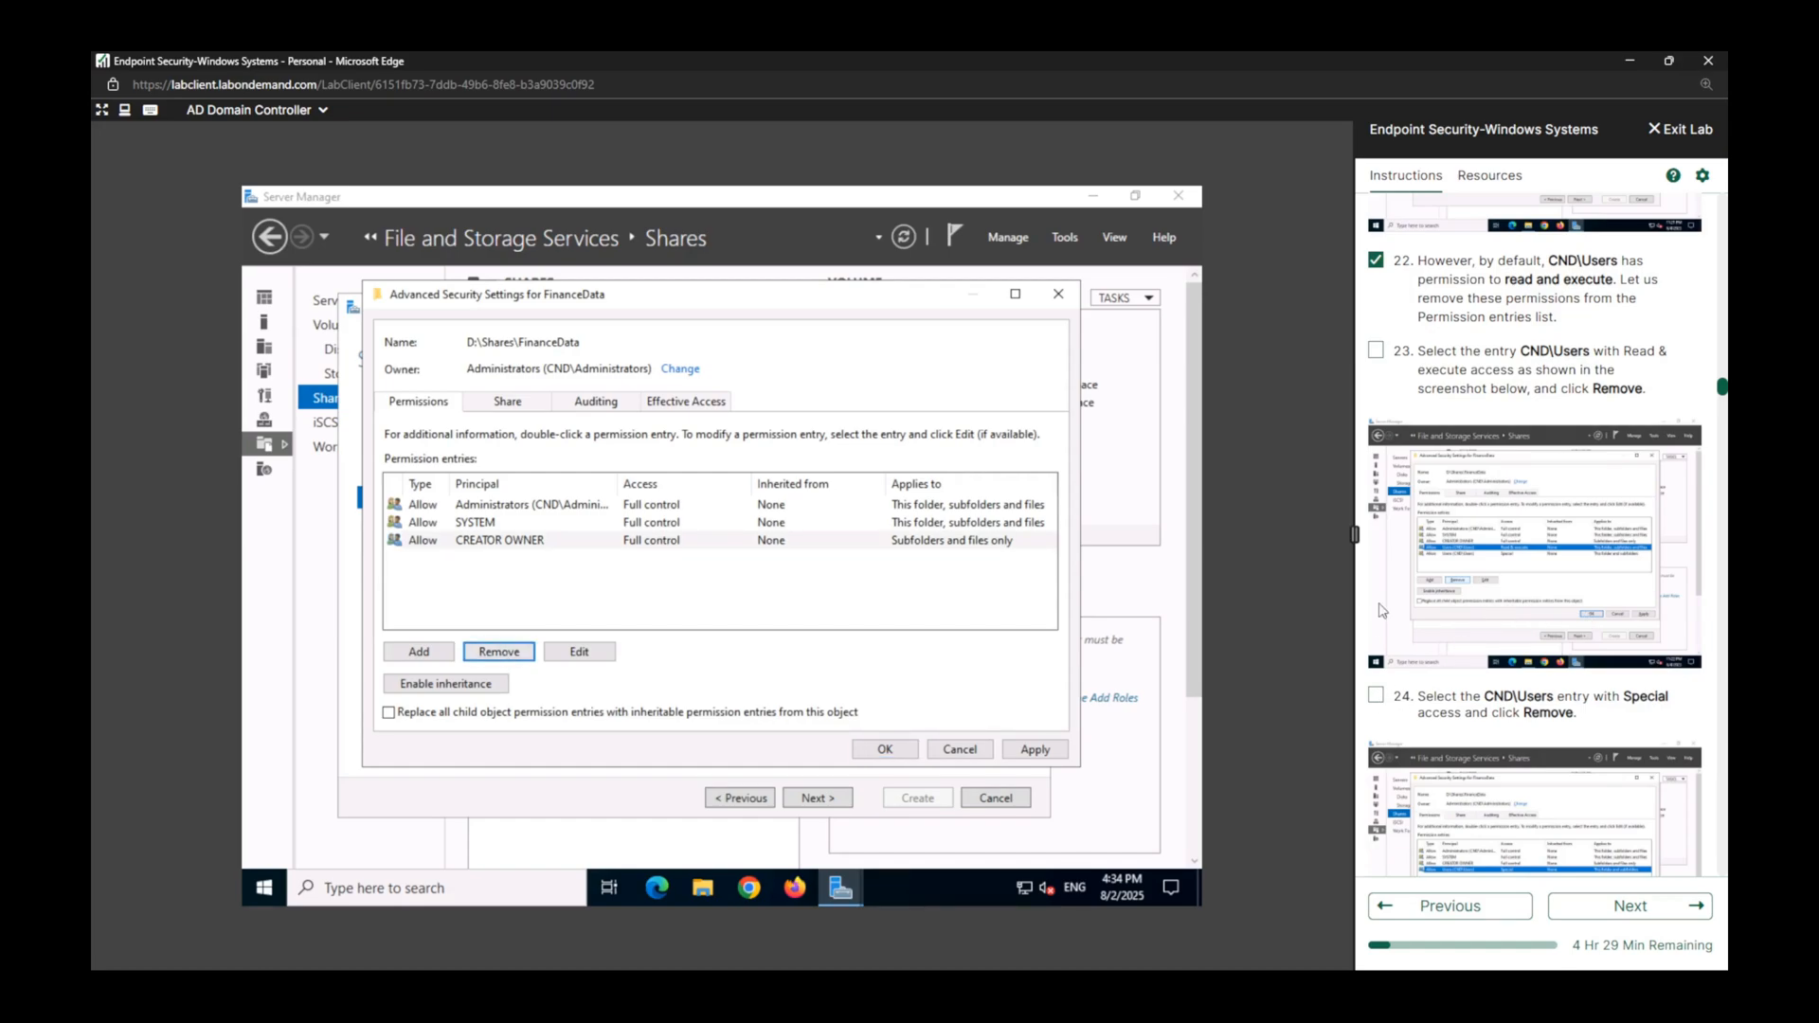
Mark lab tasks 23 and 24 as complete in the instructions.
click(1378, 352)
click(1379, 694)
scroll(1448, 638, down, 6)
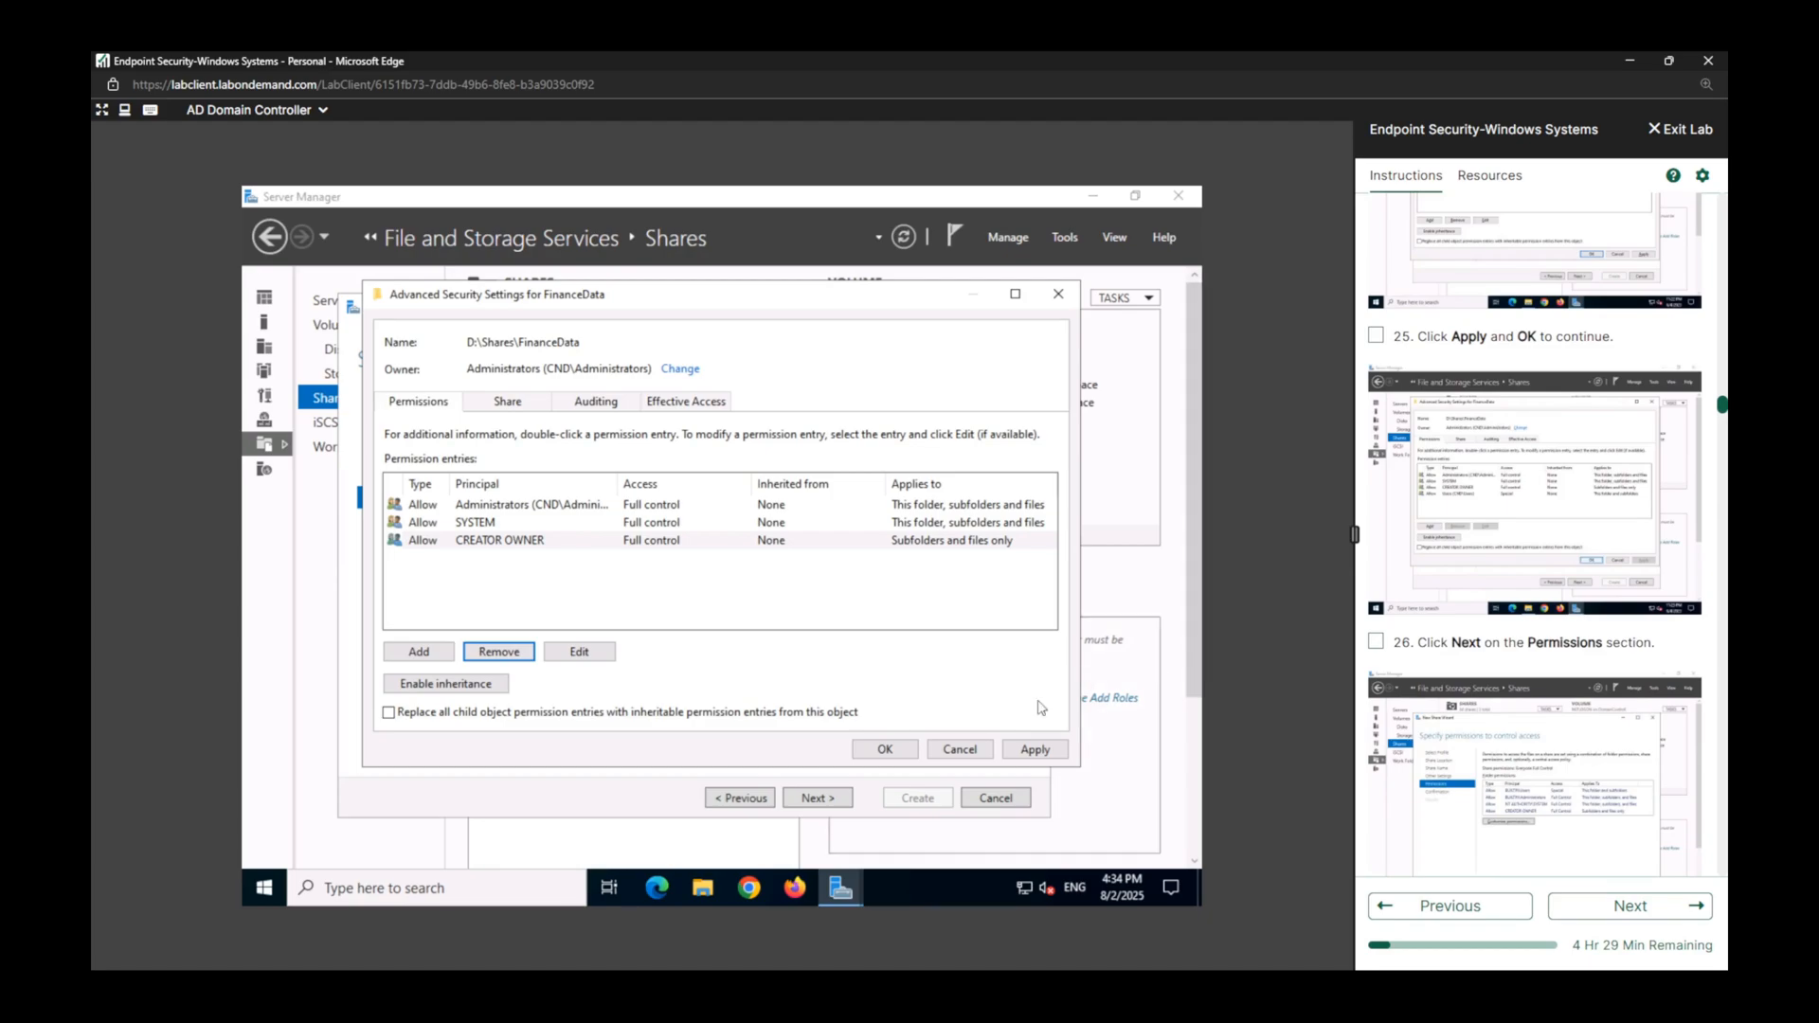
Apply the FinanceData permission changes, return to the New Share Wizard, and mark lab task 25 complete.
click(1032, 750)
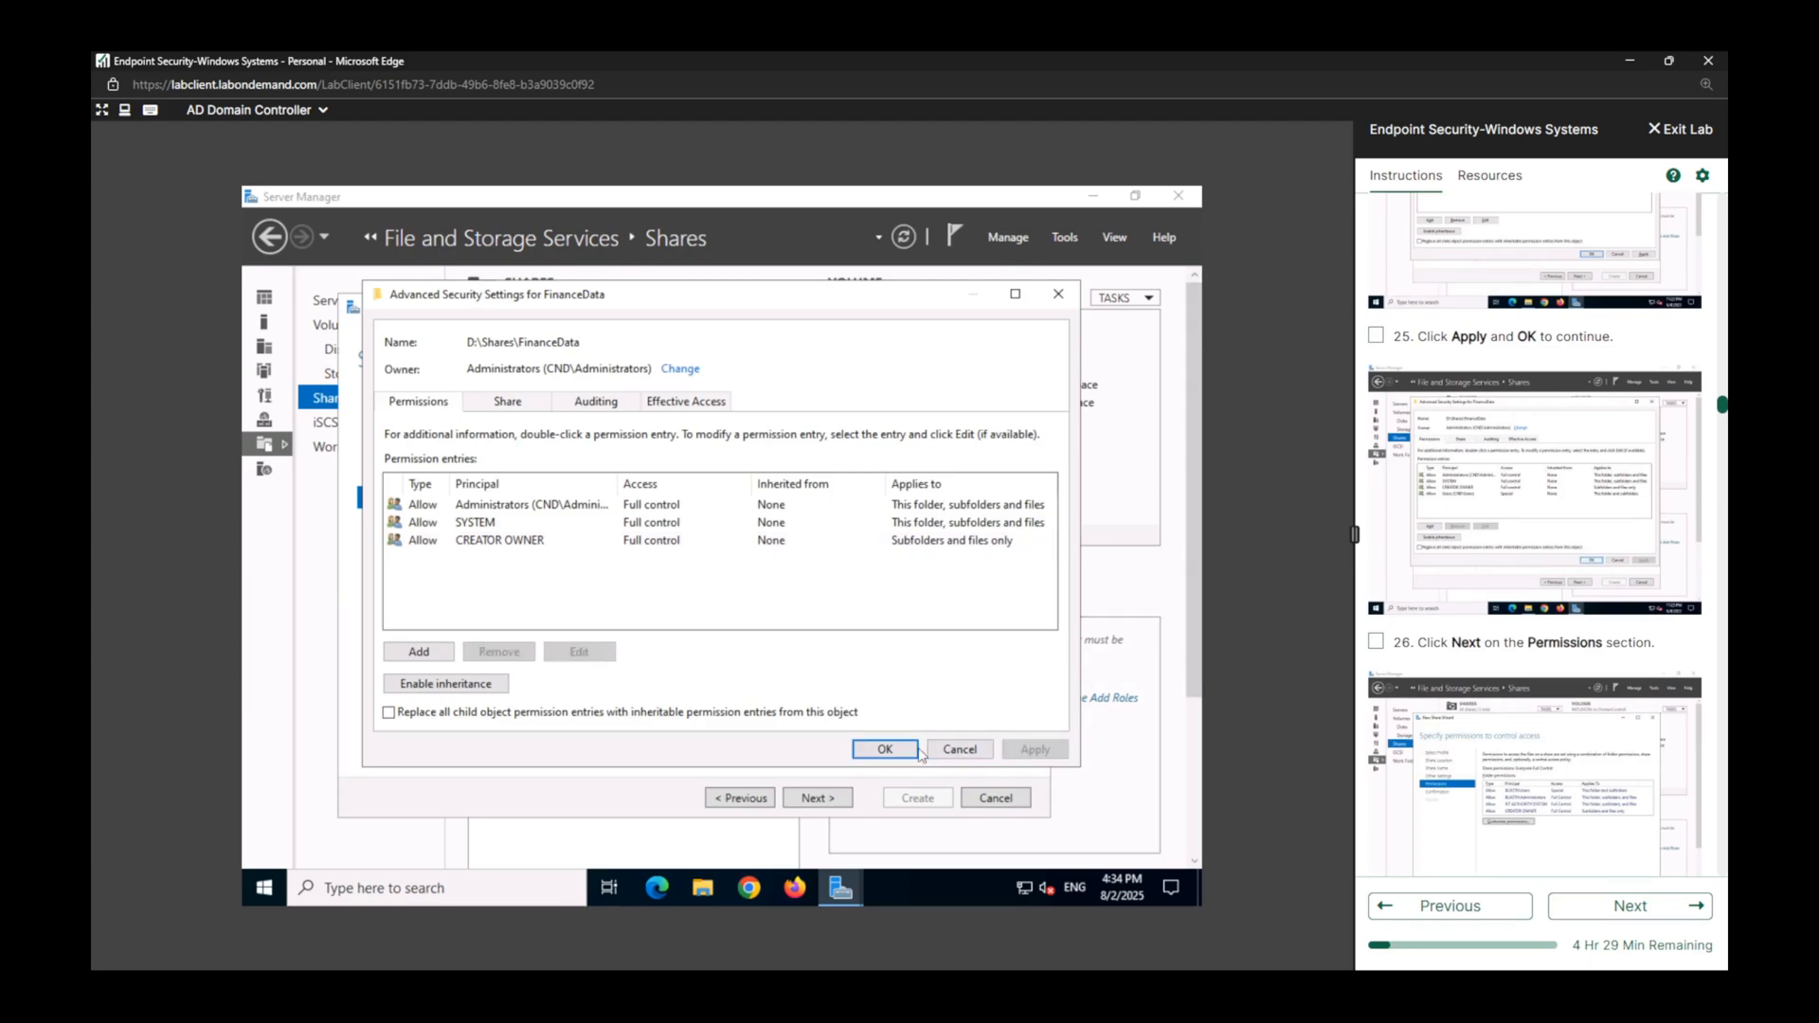
click(884, 750)
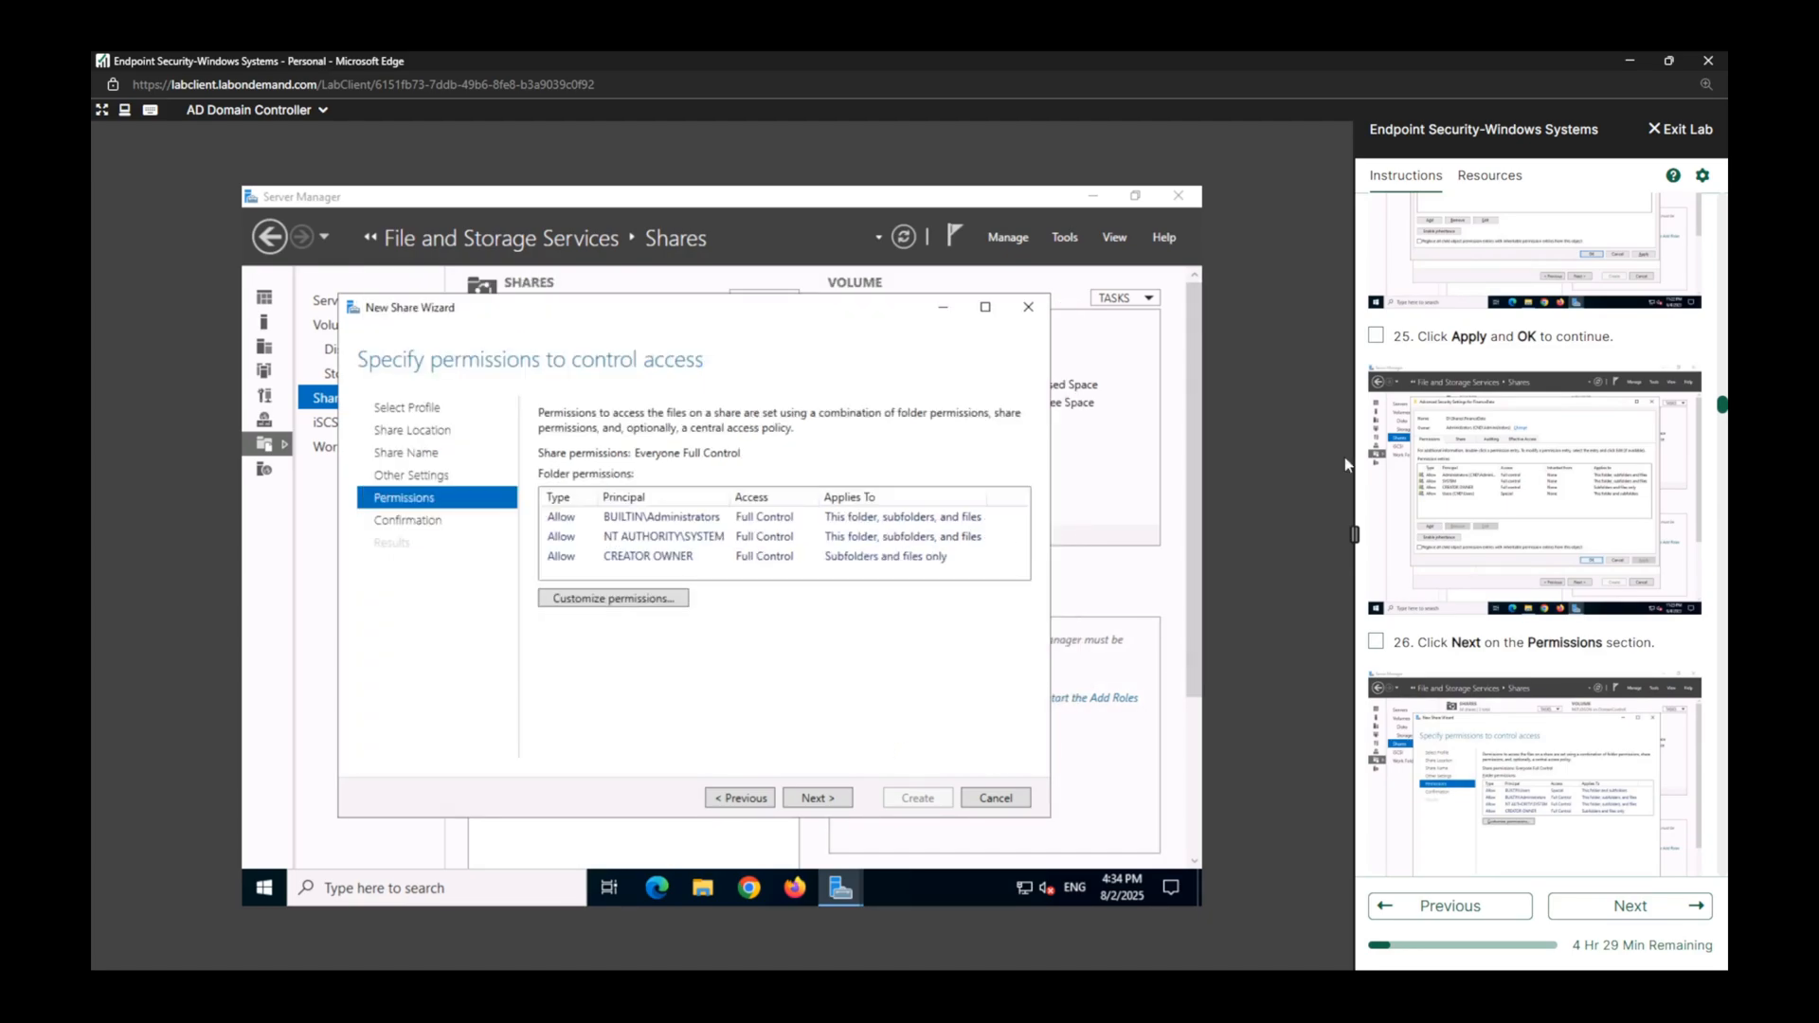
click(1376, 337)
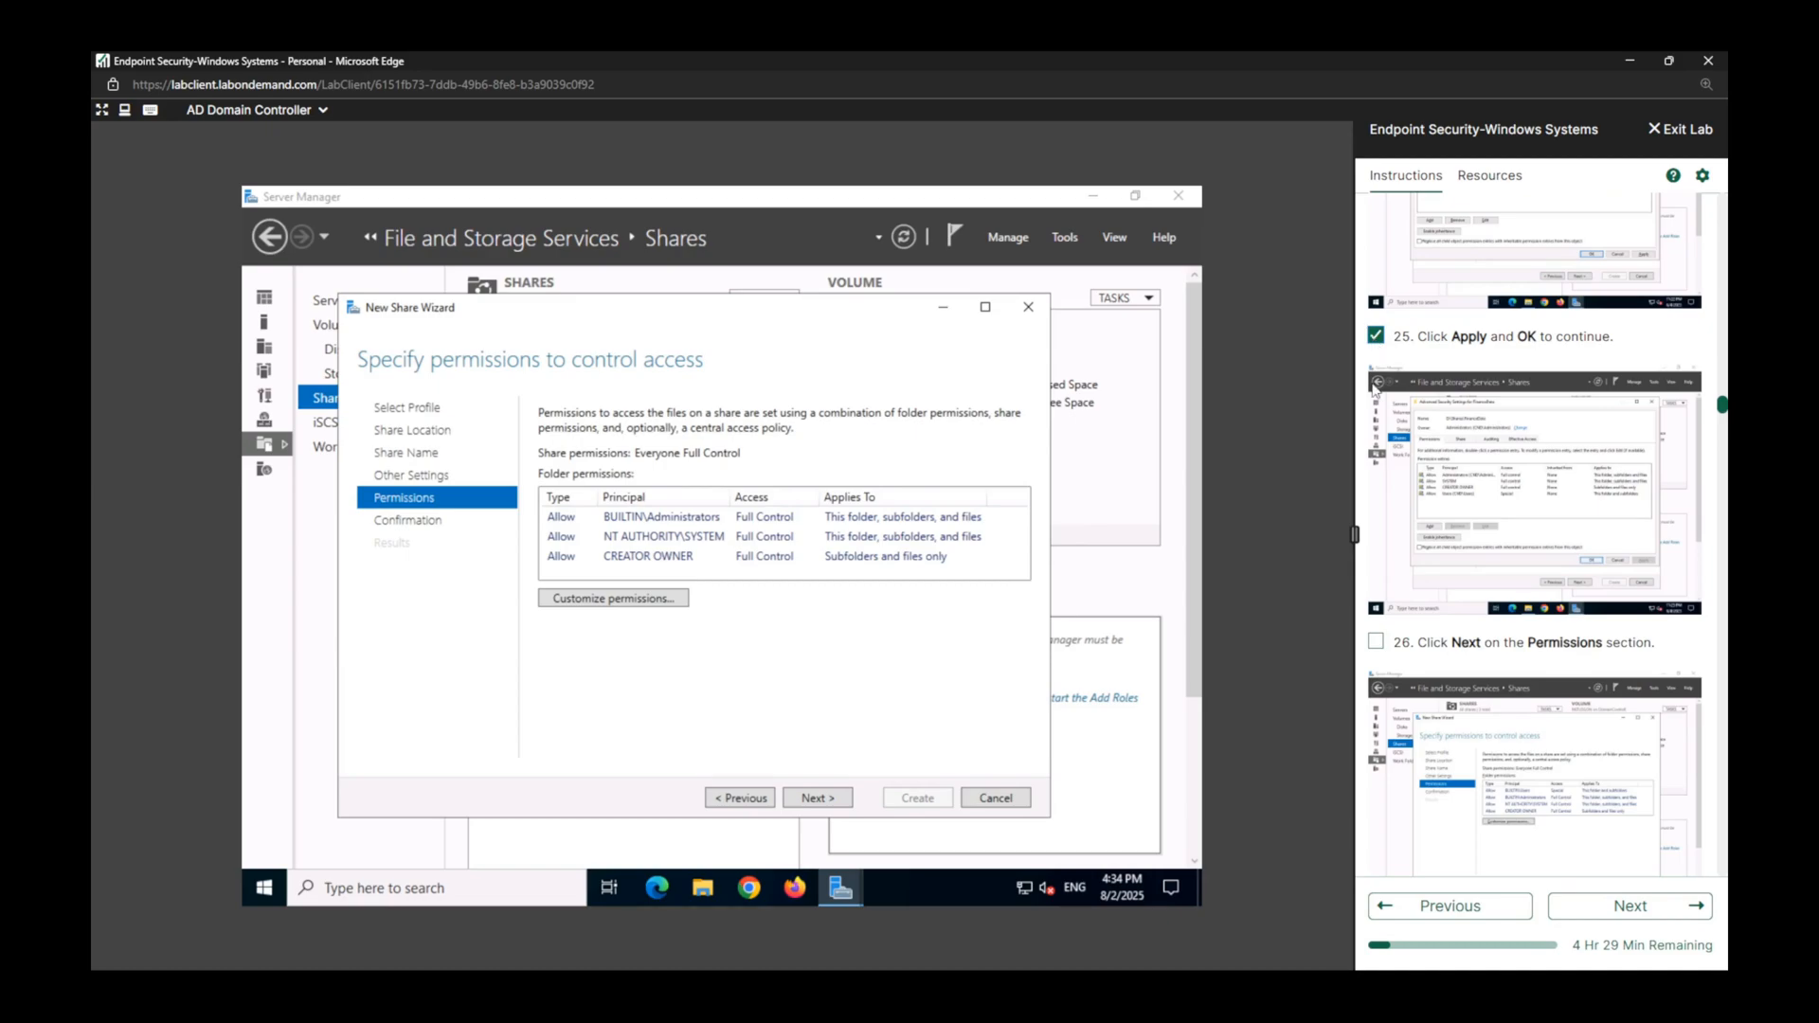
Mark lab task 26 complete, and create the FinanceData share from the wizard's confirmation page.
click(1376, 641)
scroll(1365, 644, down, 3)
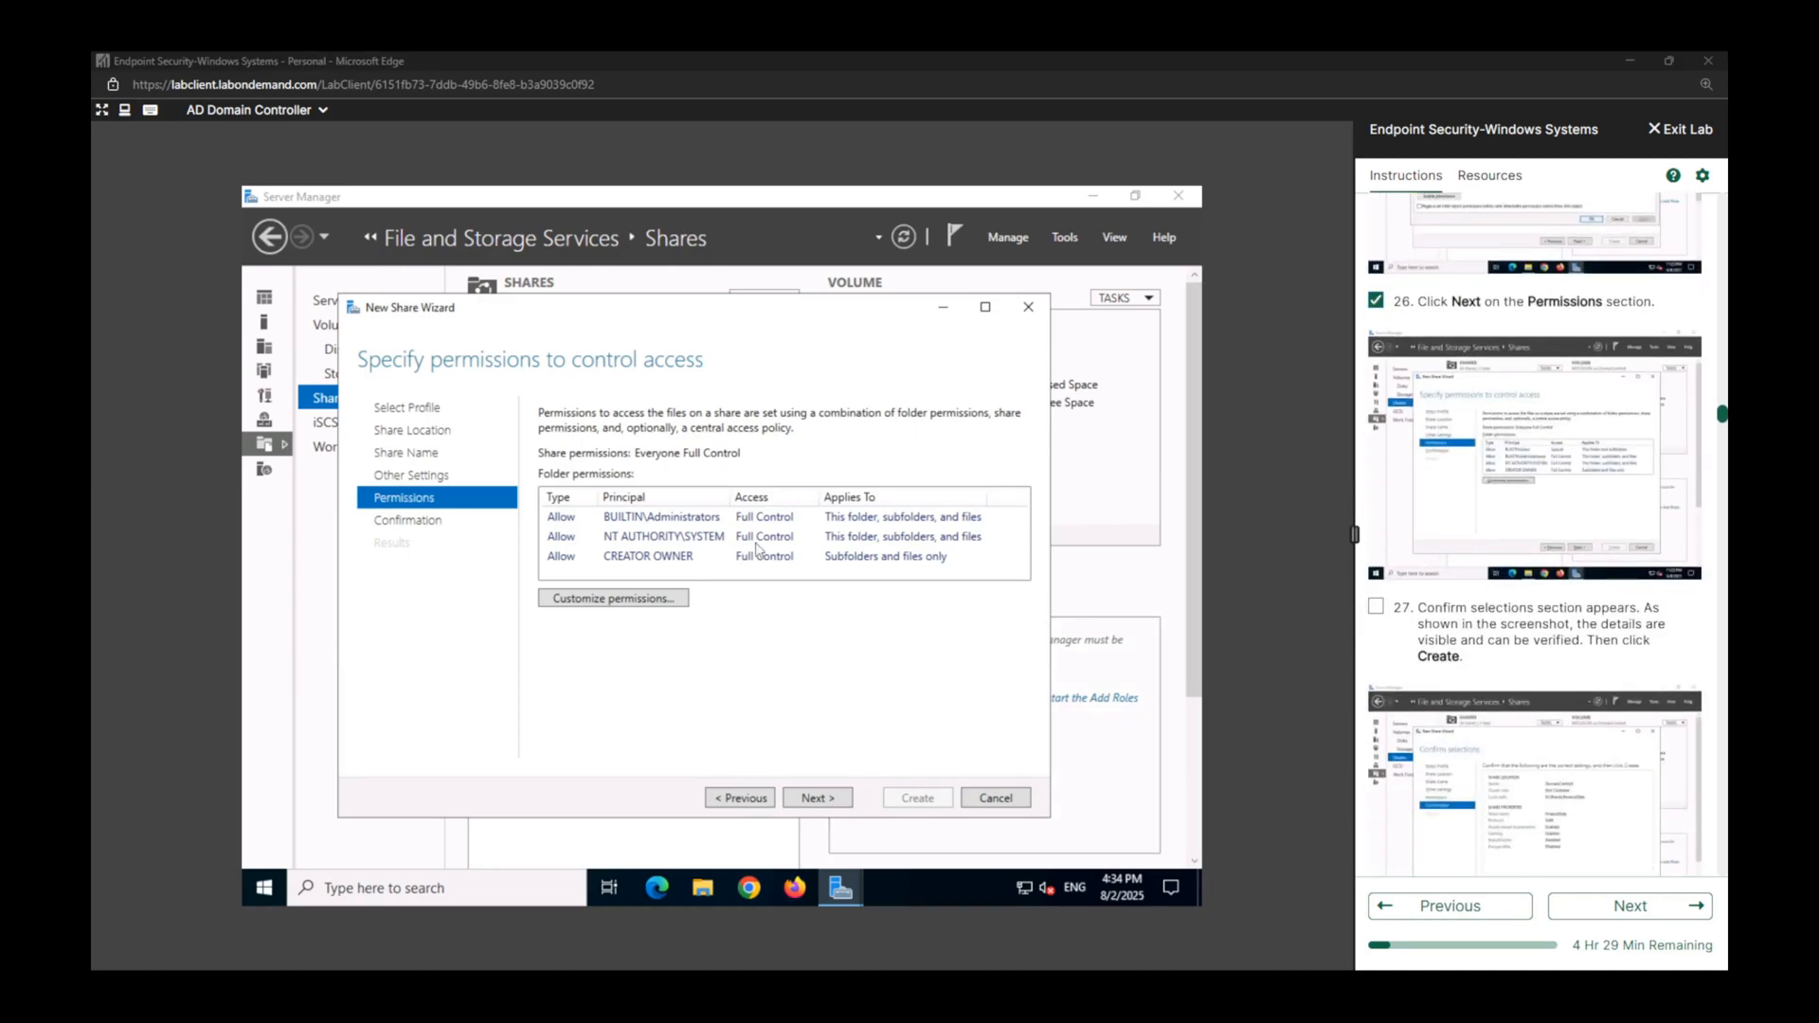
click(823, 798)
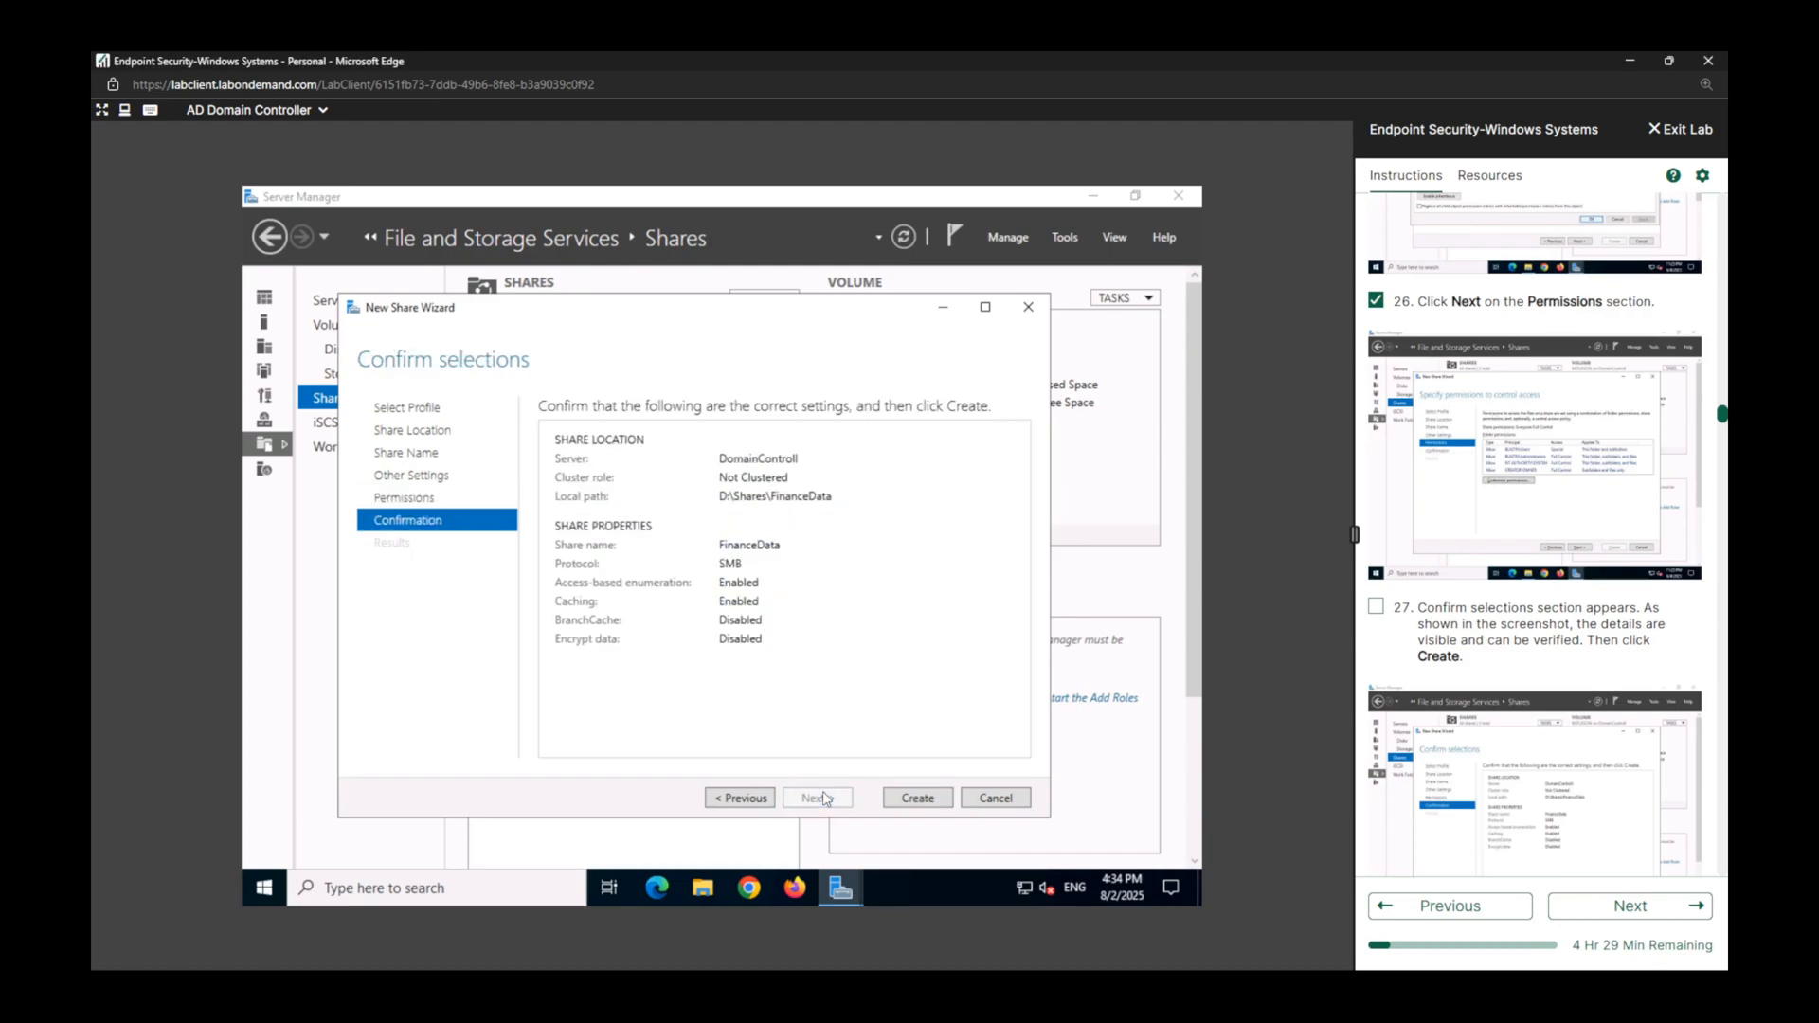
click(942, 804)
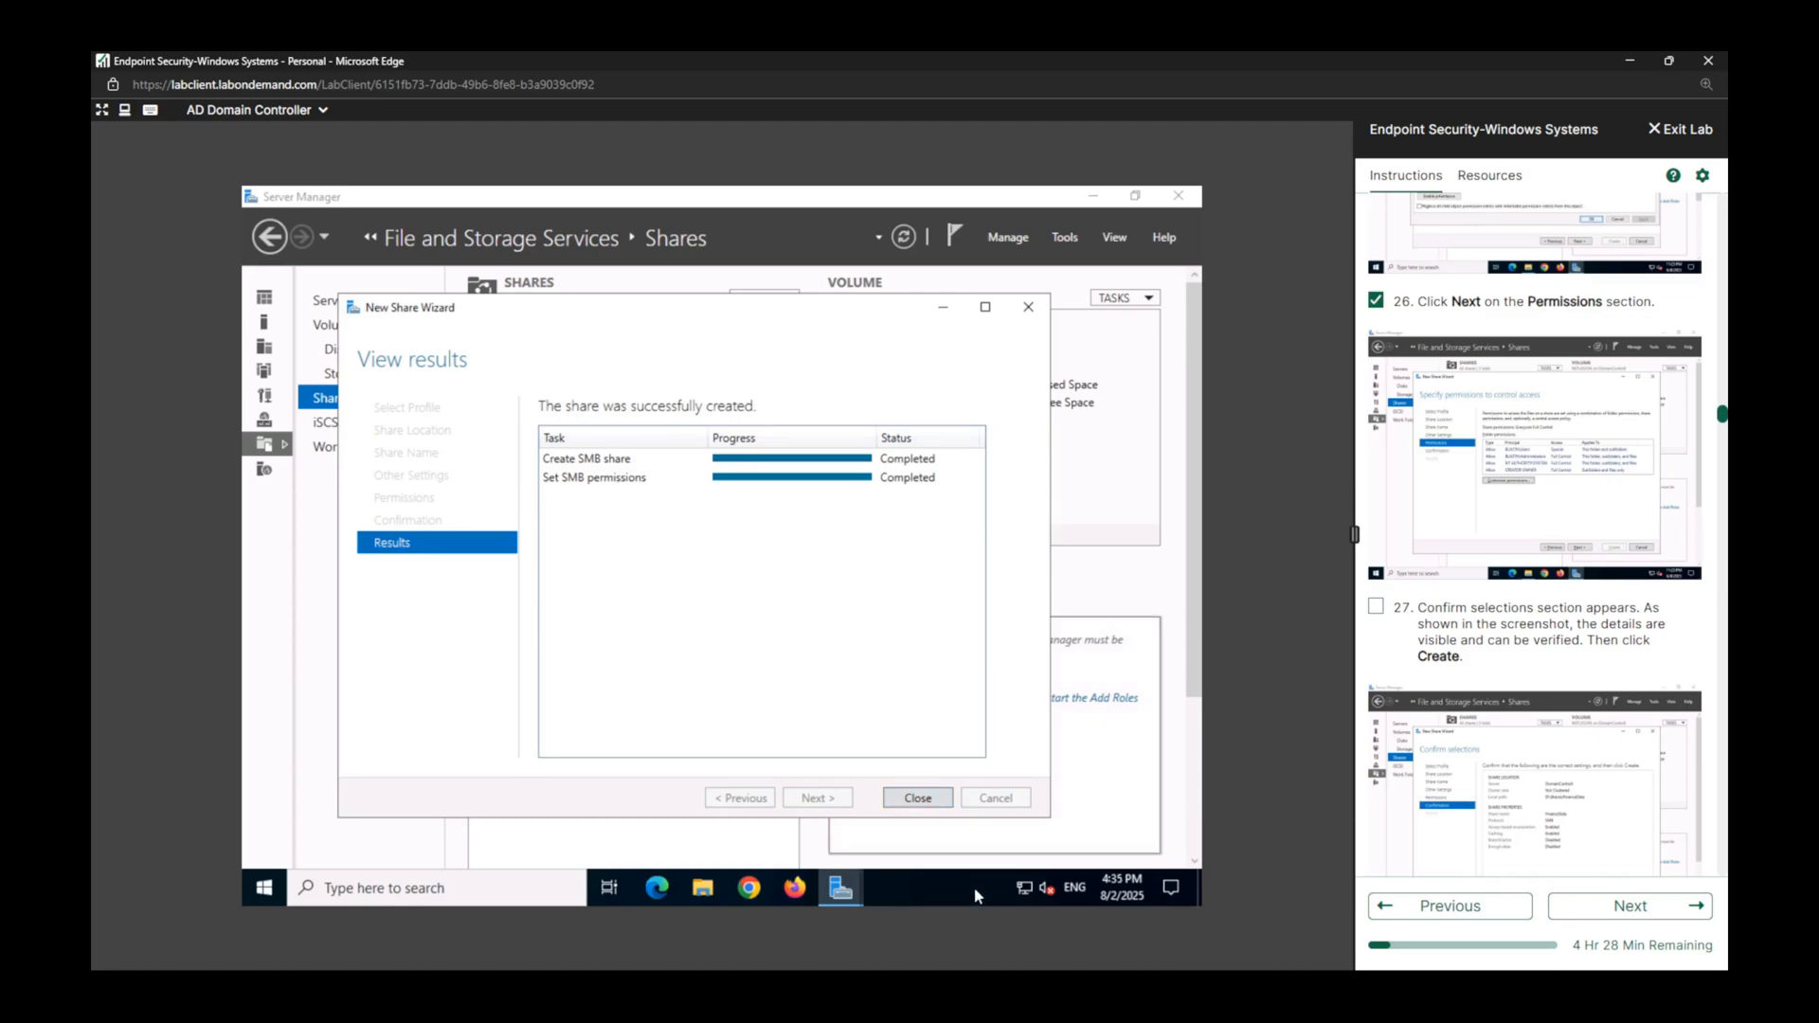
Mark lab tasks 27 and 28 complete and close the New Share Wizard.
click(1376, 606)
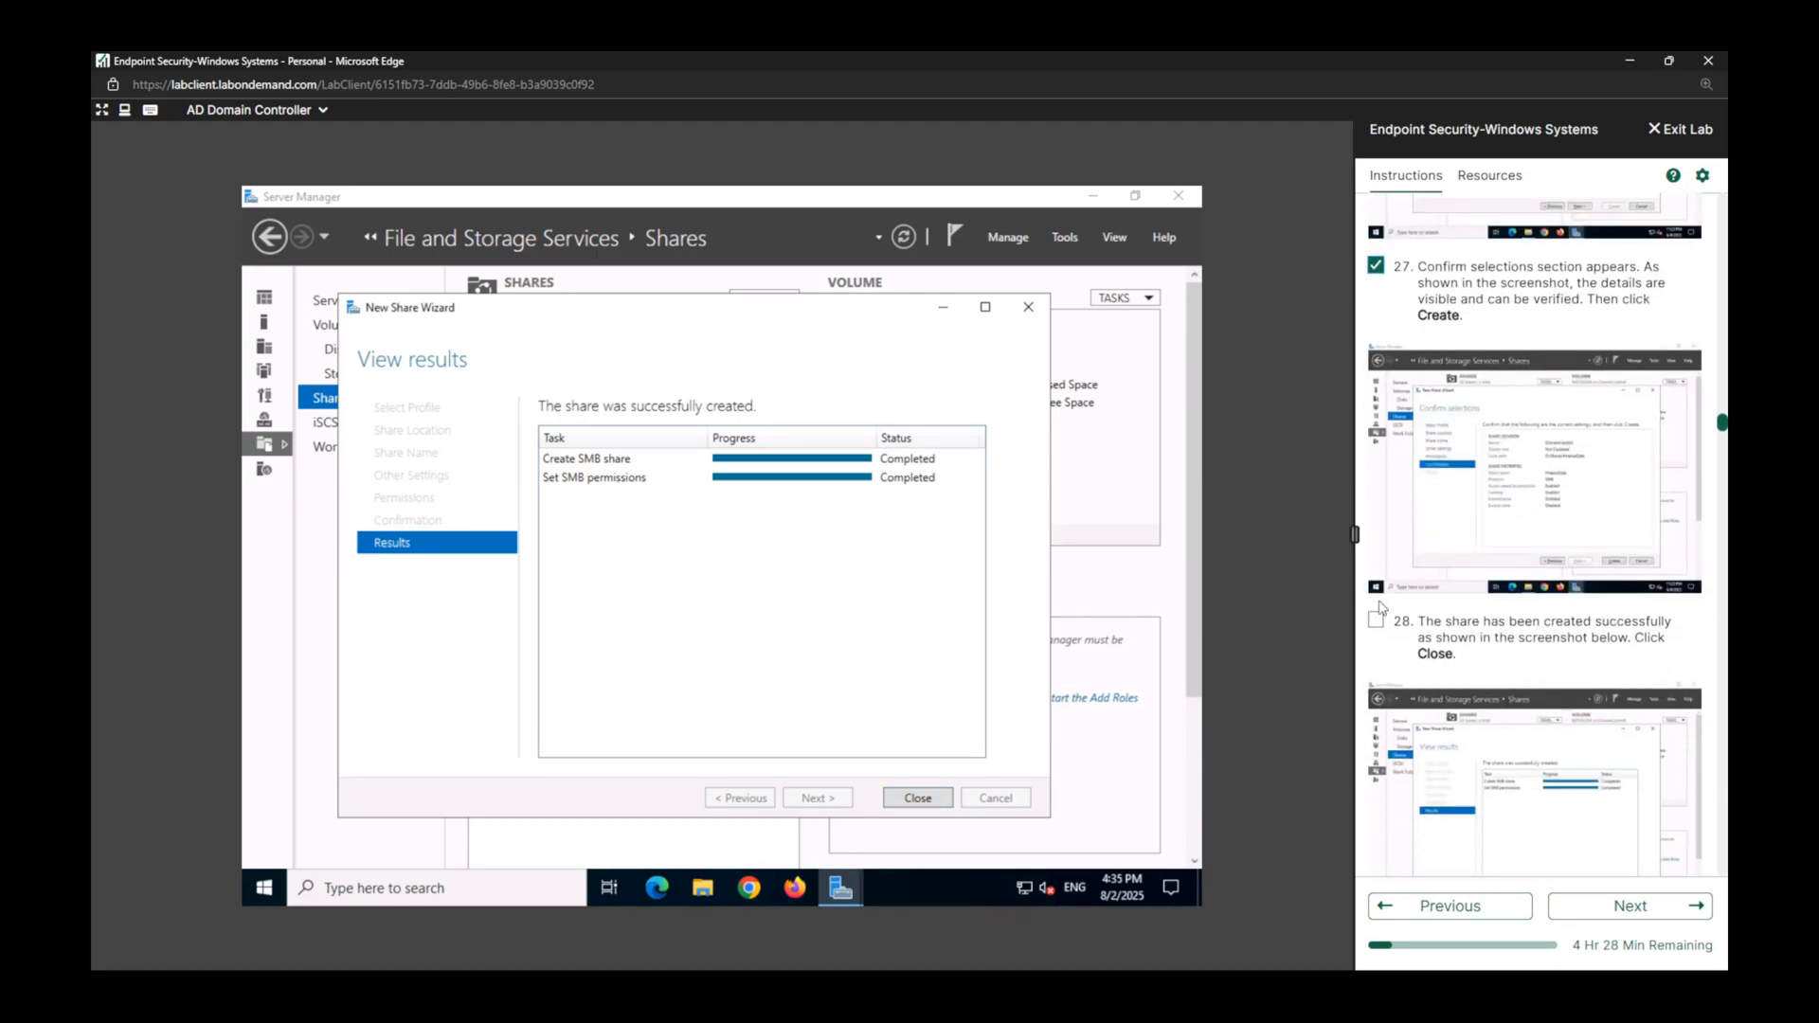
click(1375, 622)
click(925, 799)
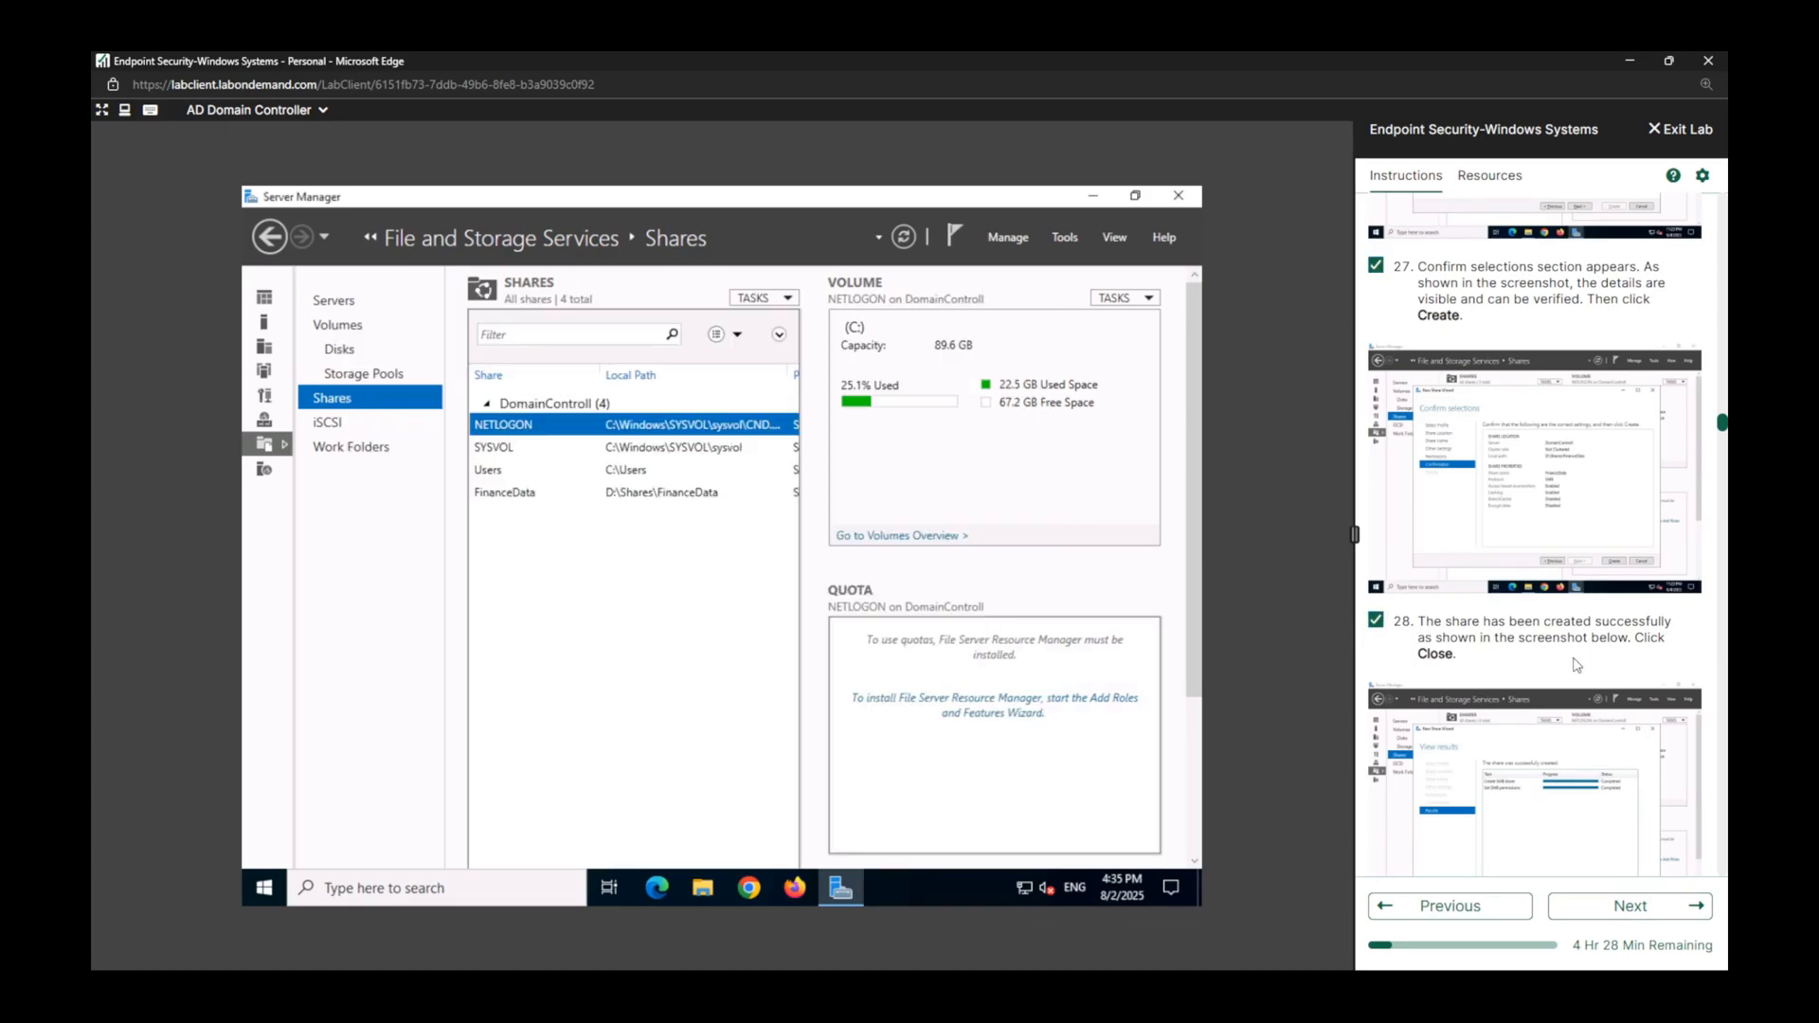
Open Active Directory Users and Computers from Server Manager and mark lab task 29 complete.
scroll(1547, 668, down, 3)
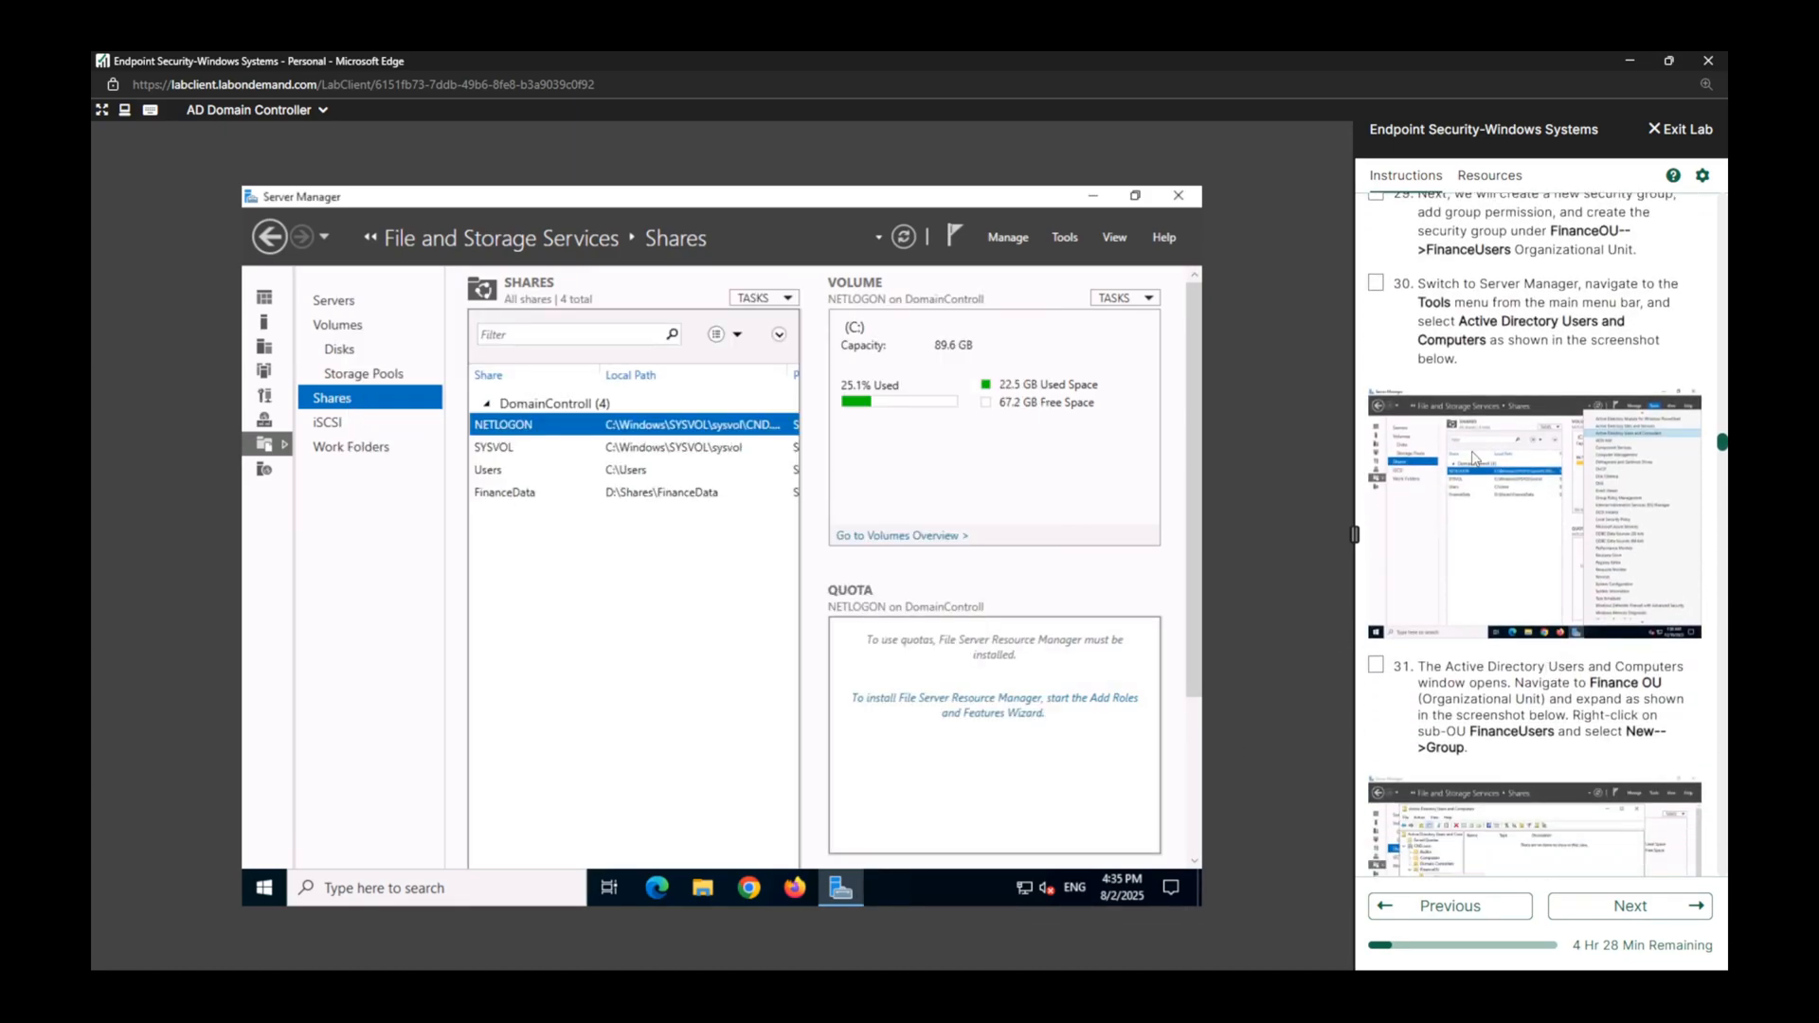
scroll(1546, 668, up, 1)
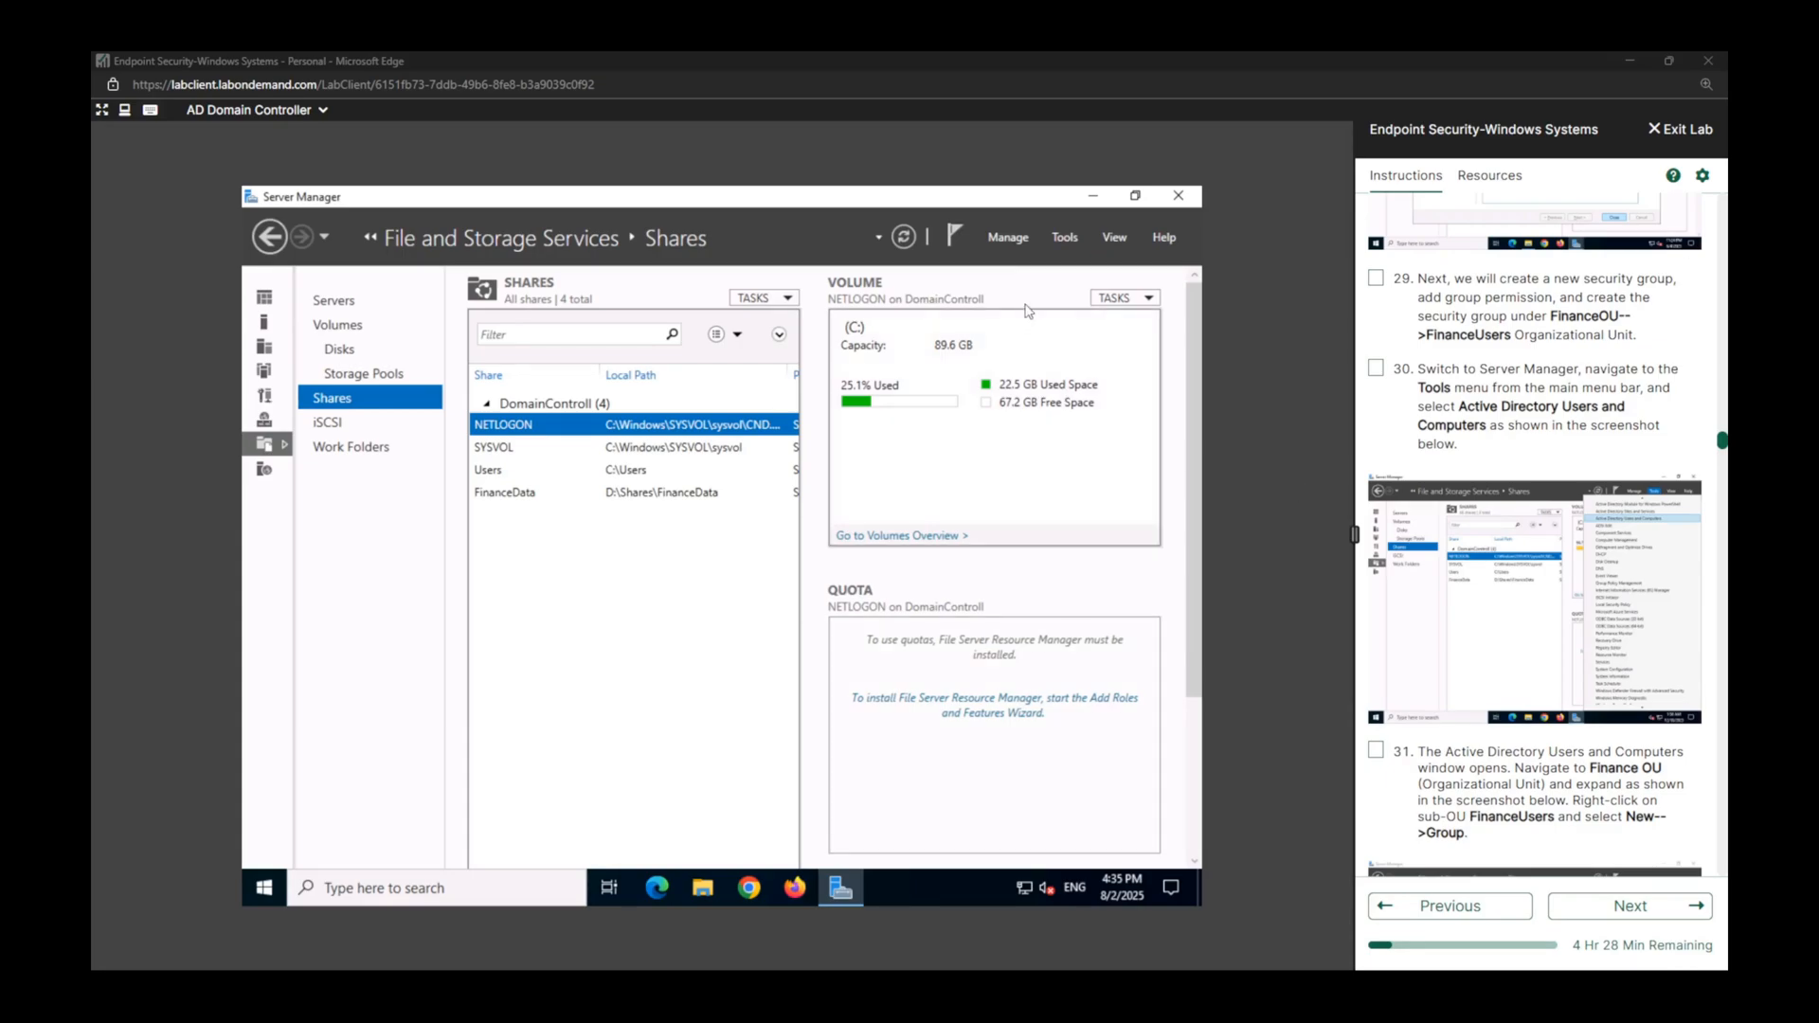
click(1065, 244)
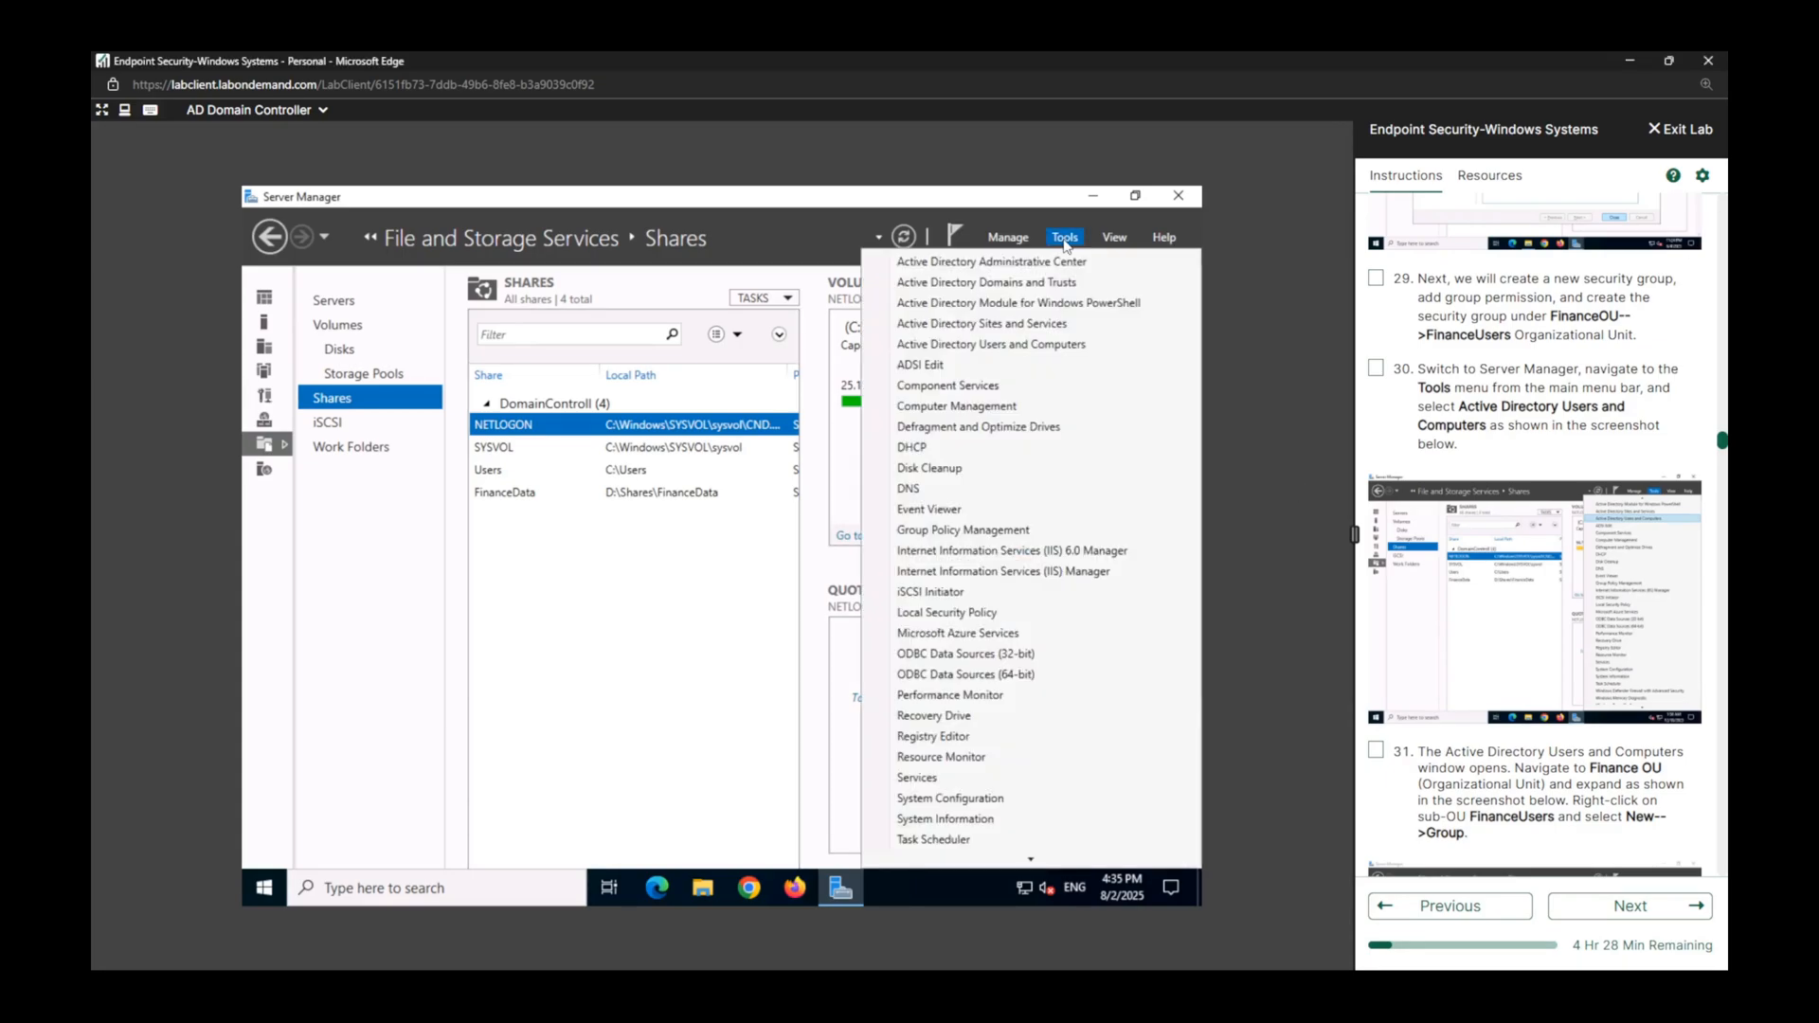
click(1043, 351)
click(1375, 278)
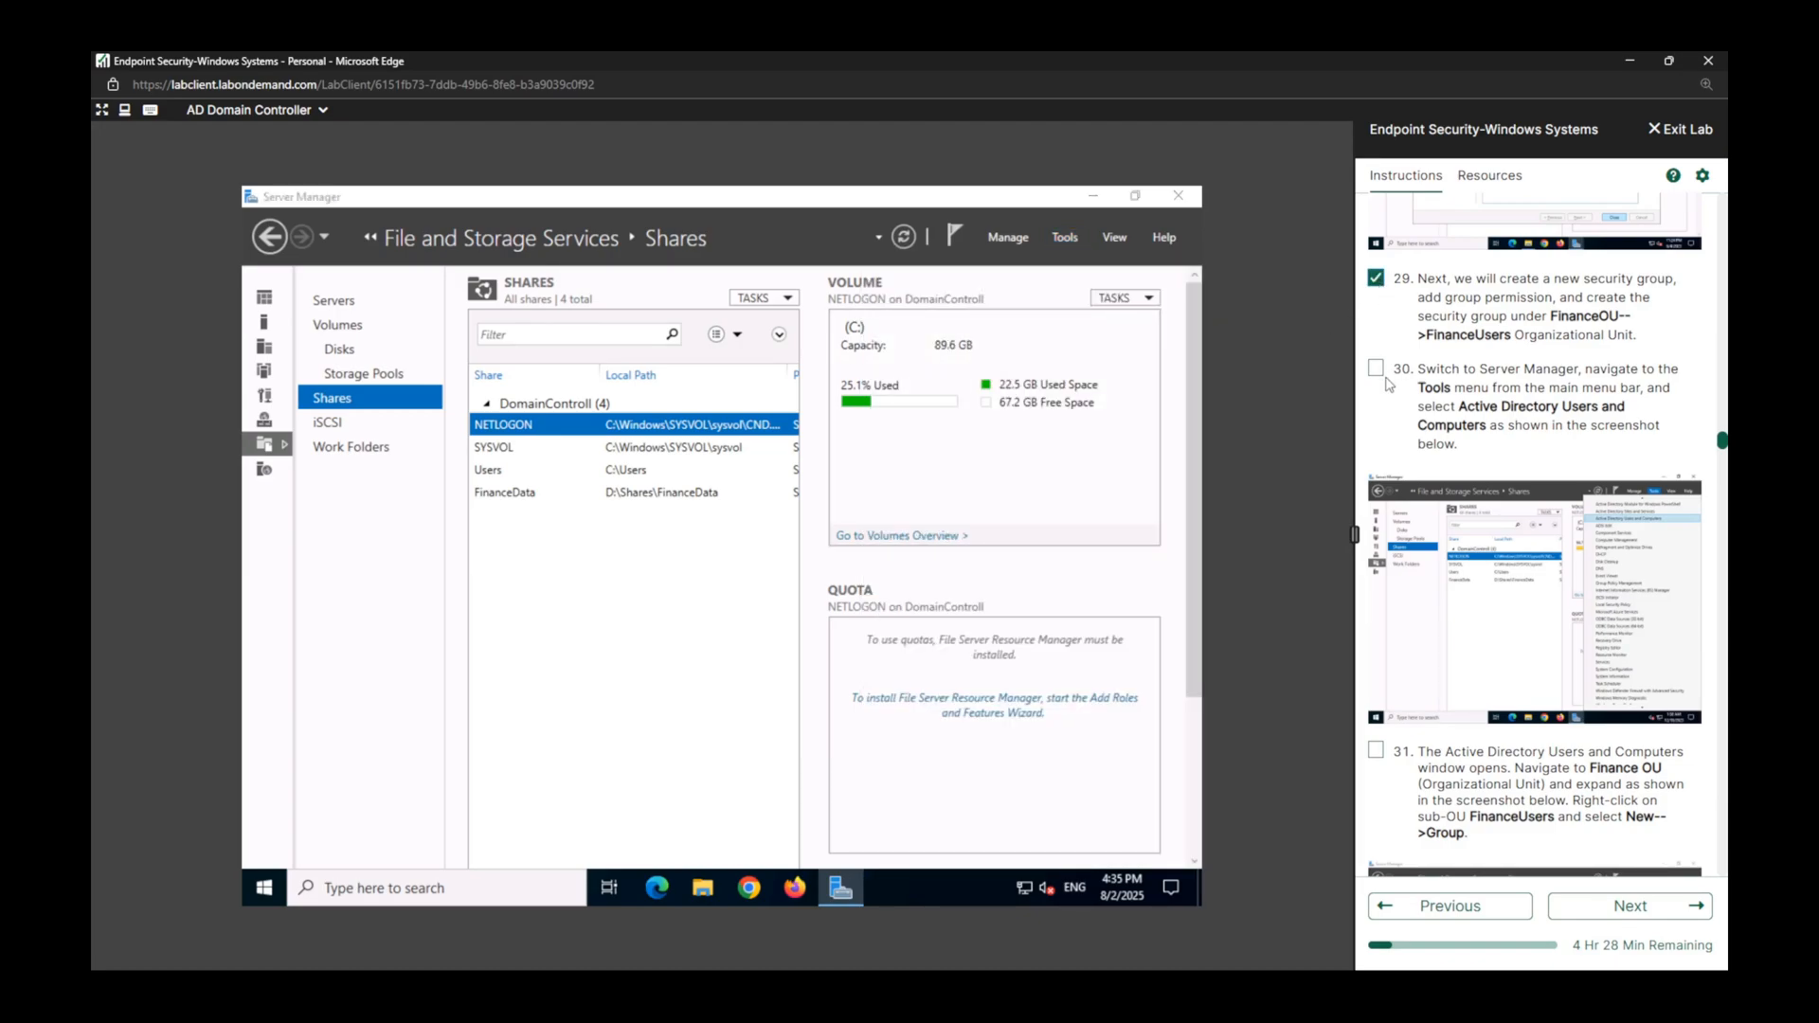
scroll(1394, 384, down, 5)
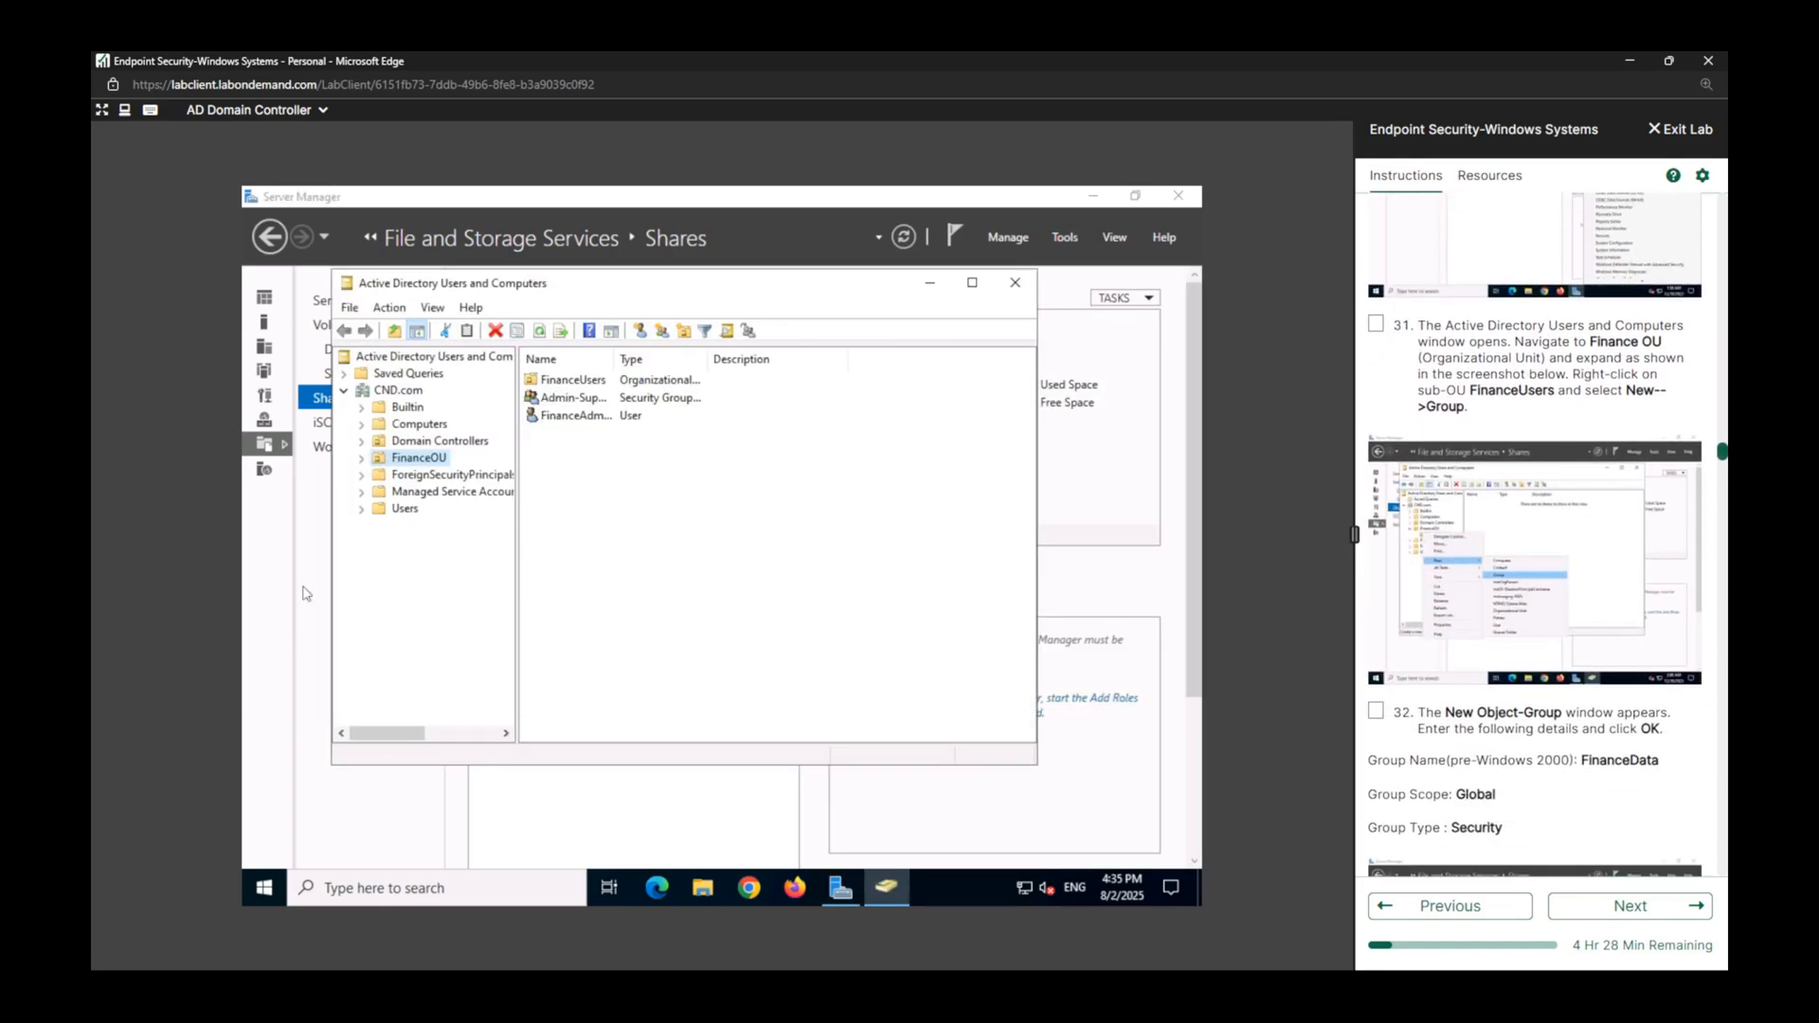
Expand FinanceOU in the CND.com domain and start a new group in its FinanceUsers sub-OU.
click(418, 458)
right_click(417, 463)
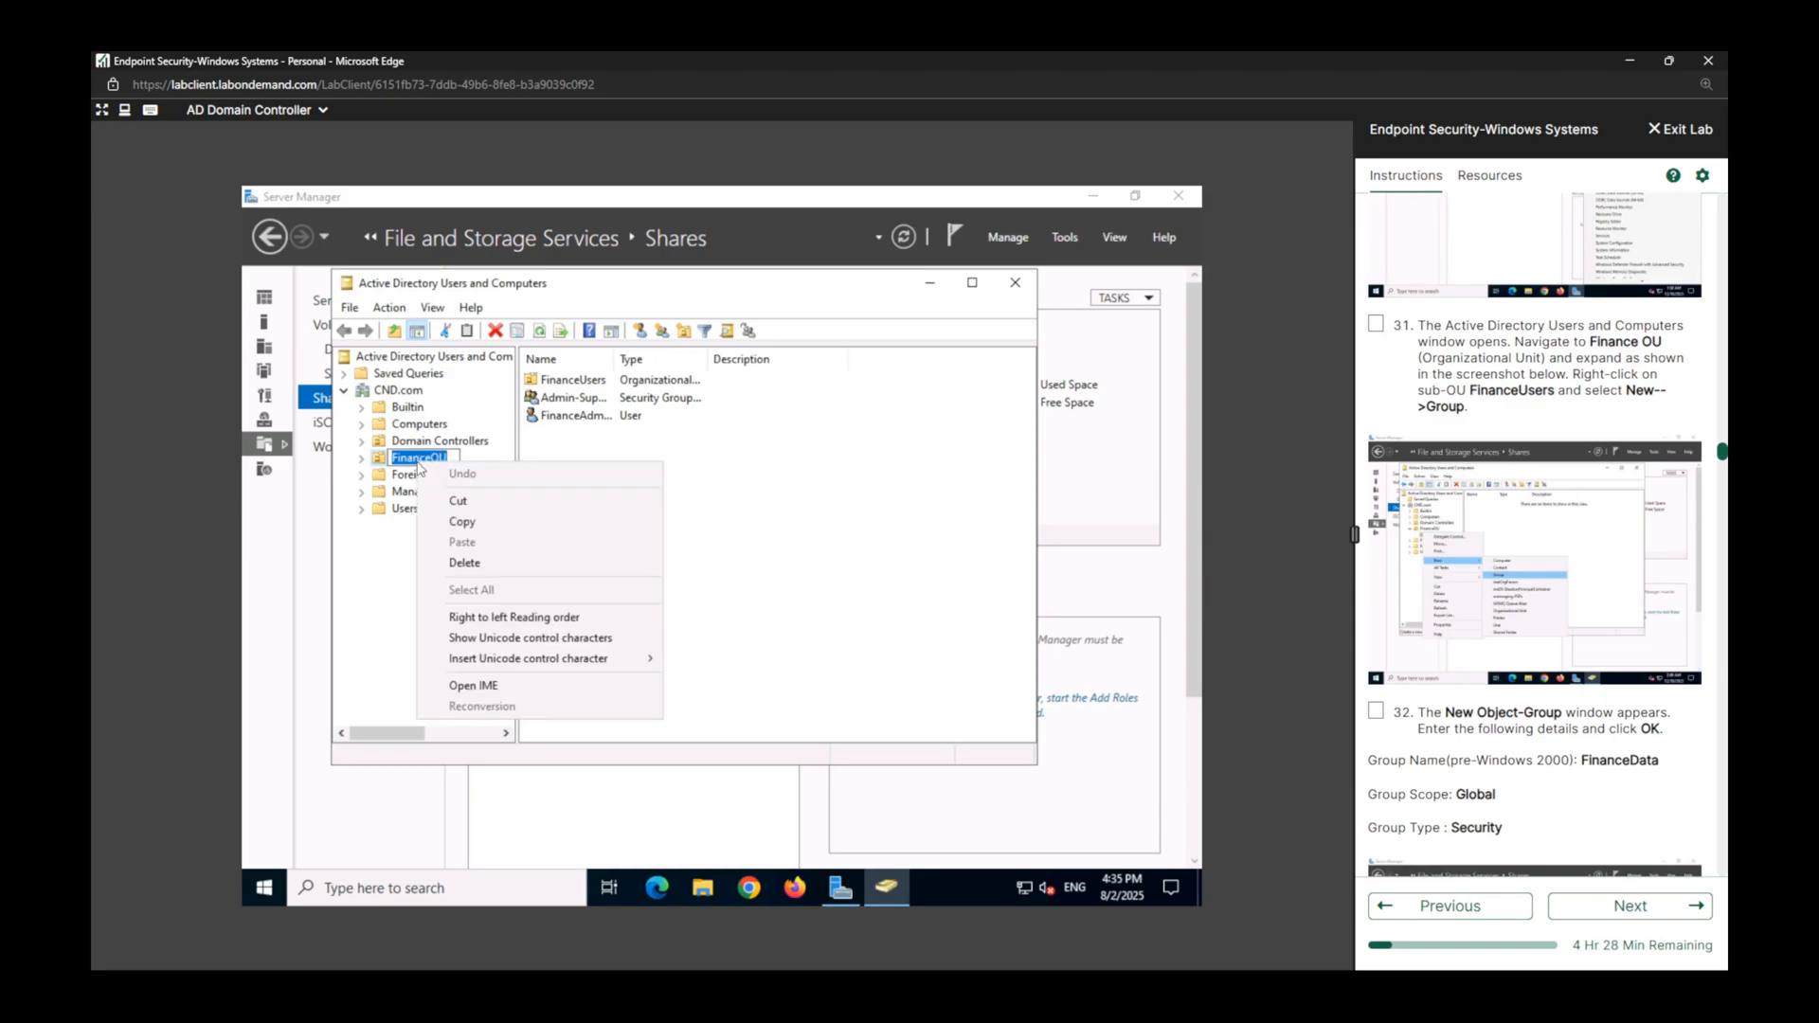
click(366, 461)
click(366, 461)
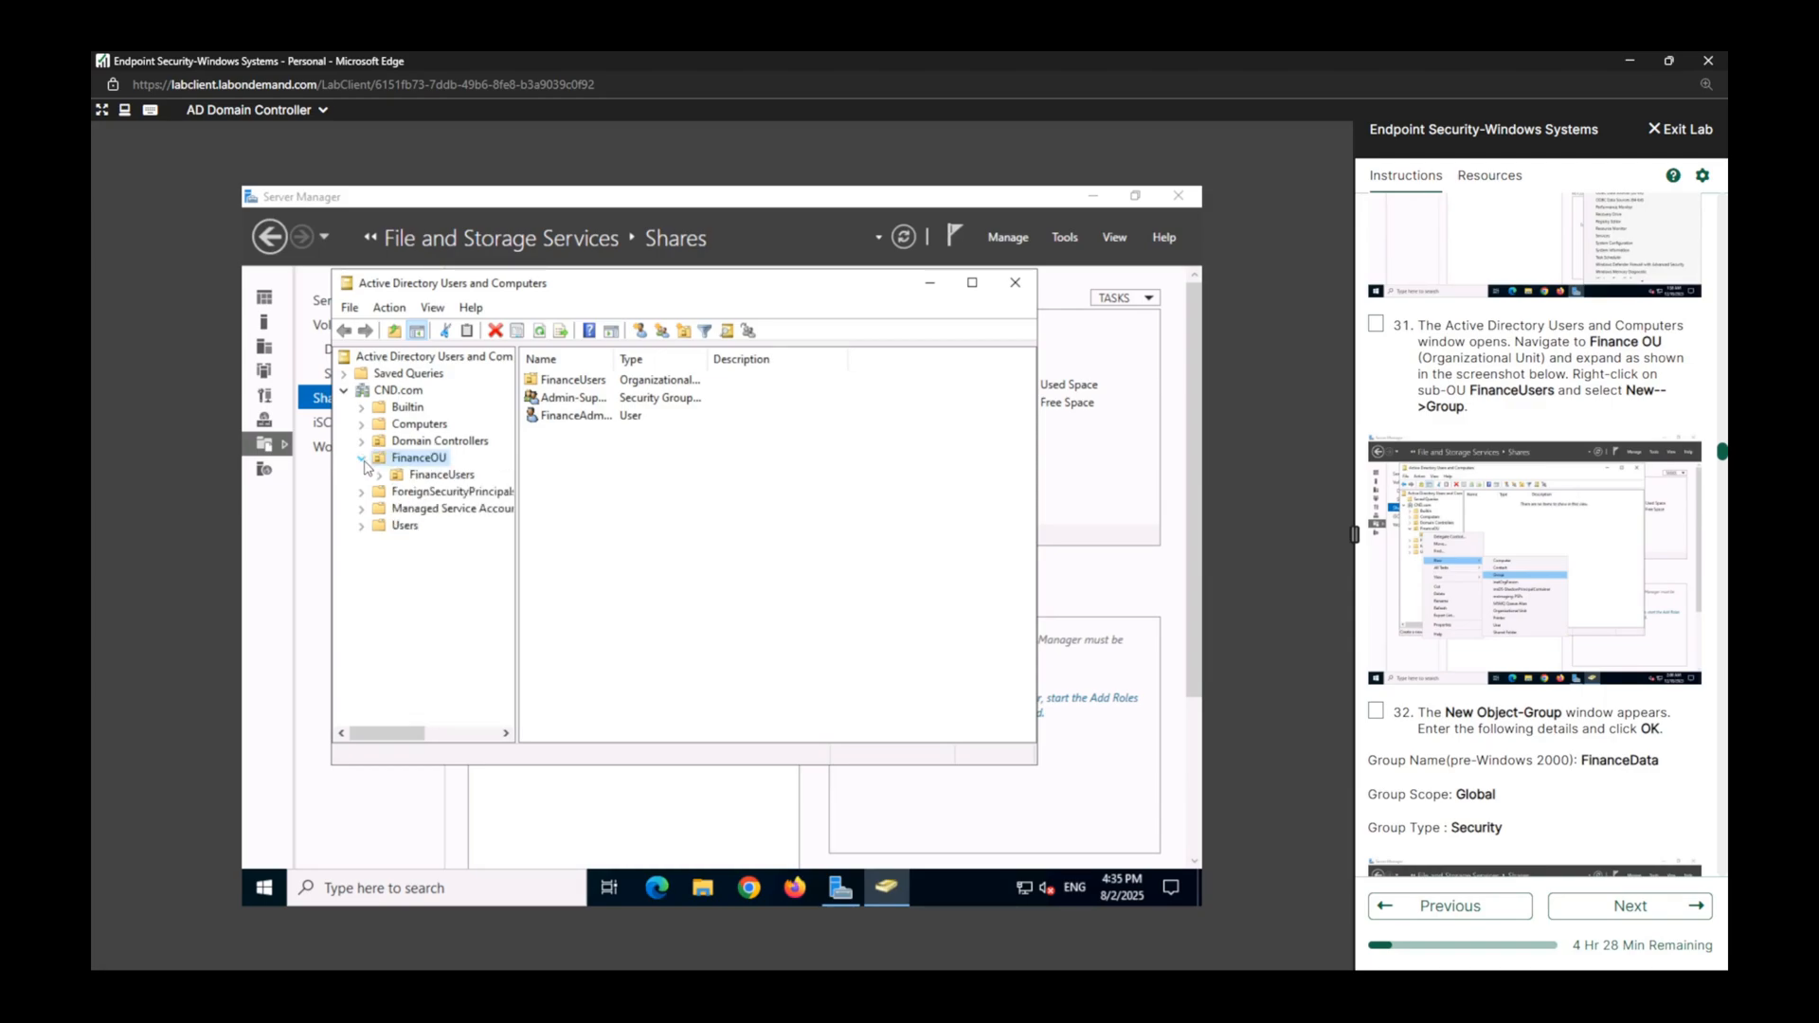
click(434, 478)
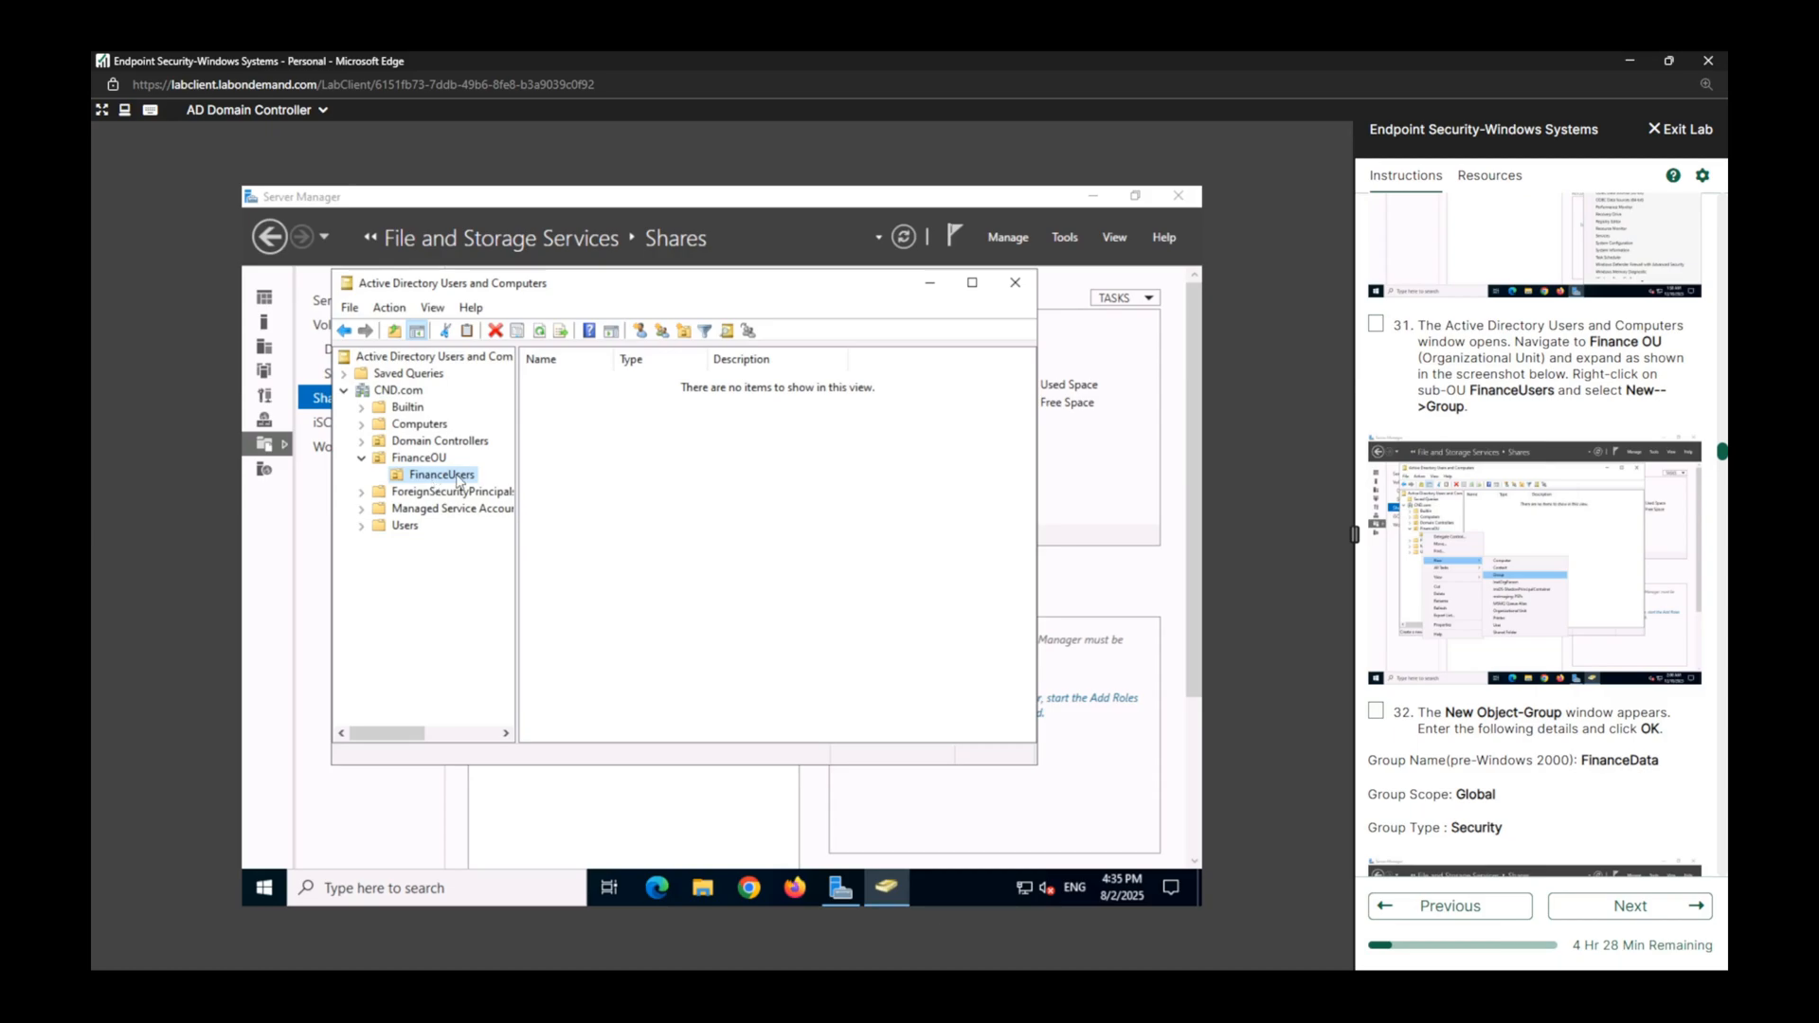
right_click(457, 479)
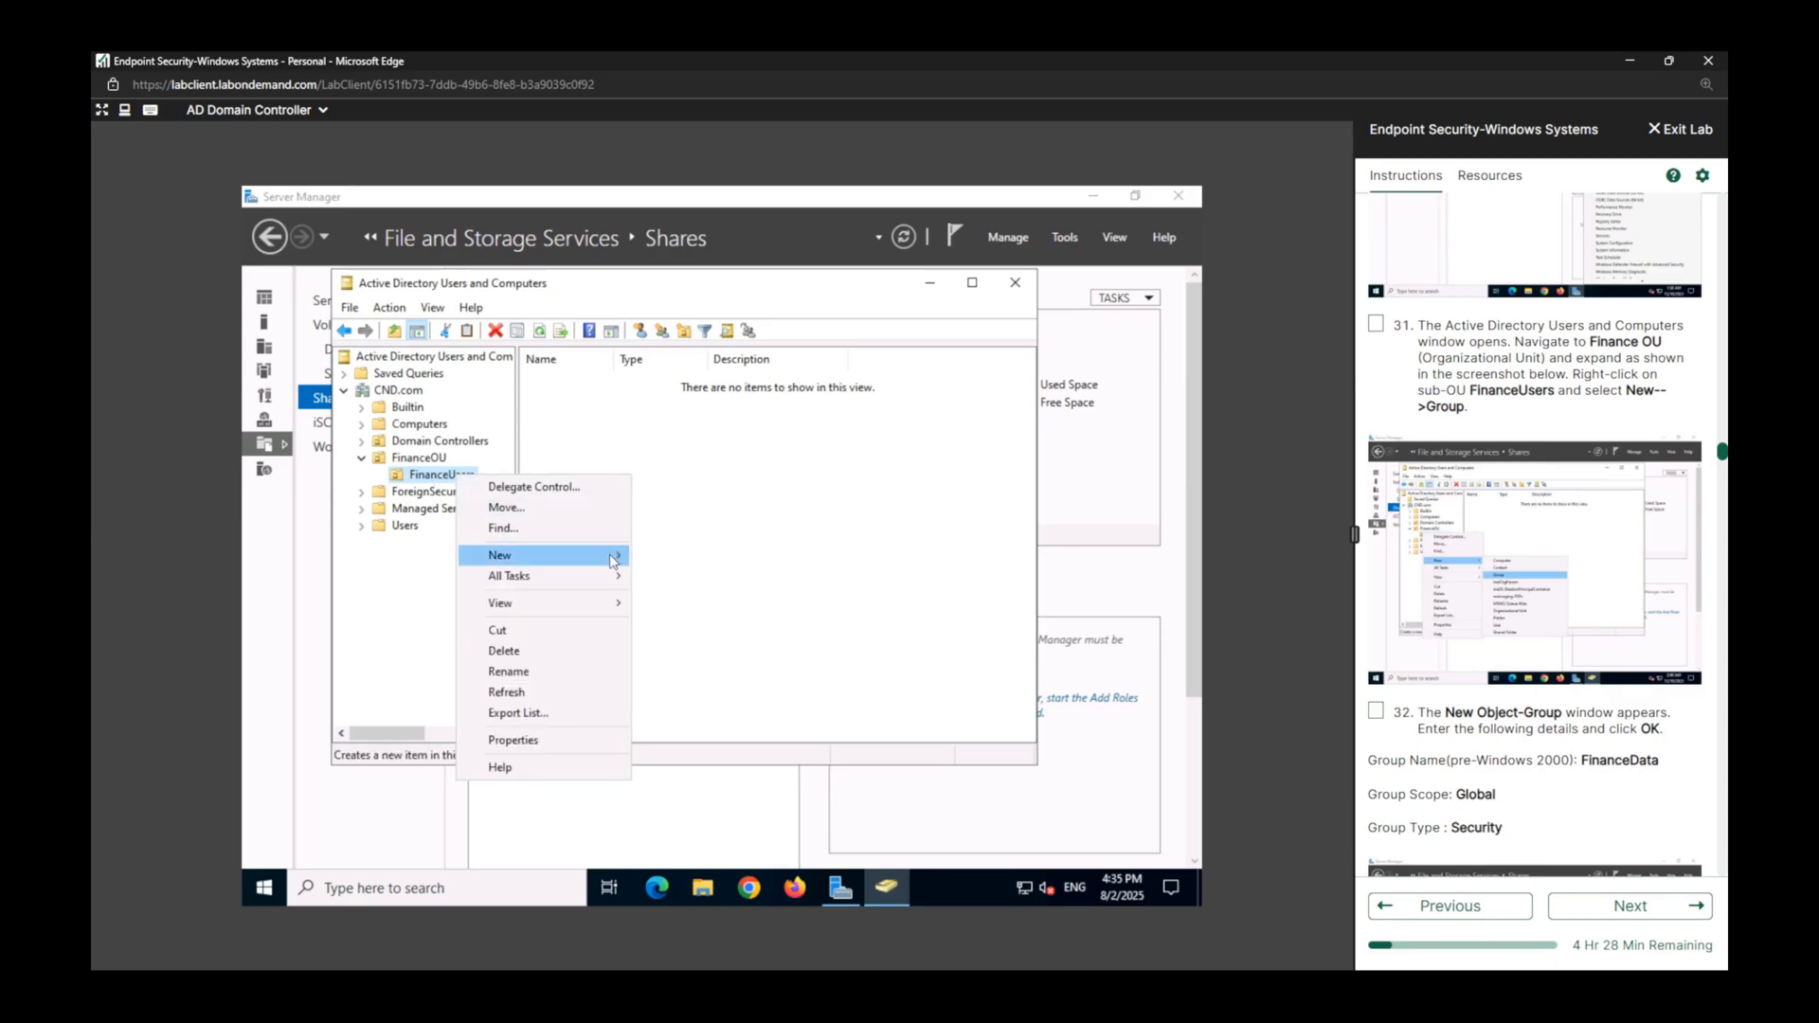
mouse_move(612, 561)
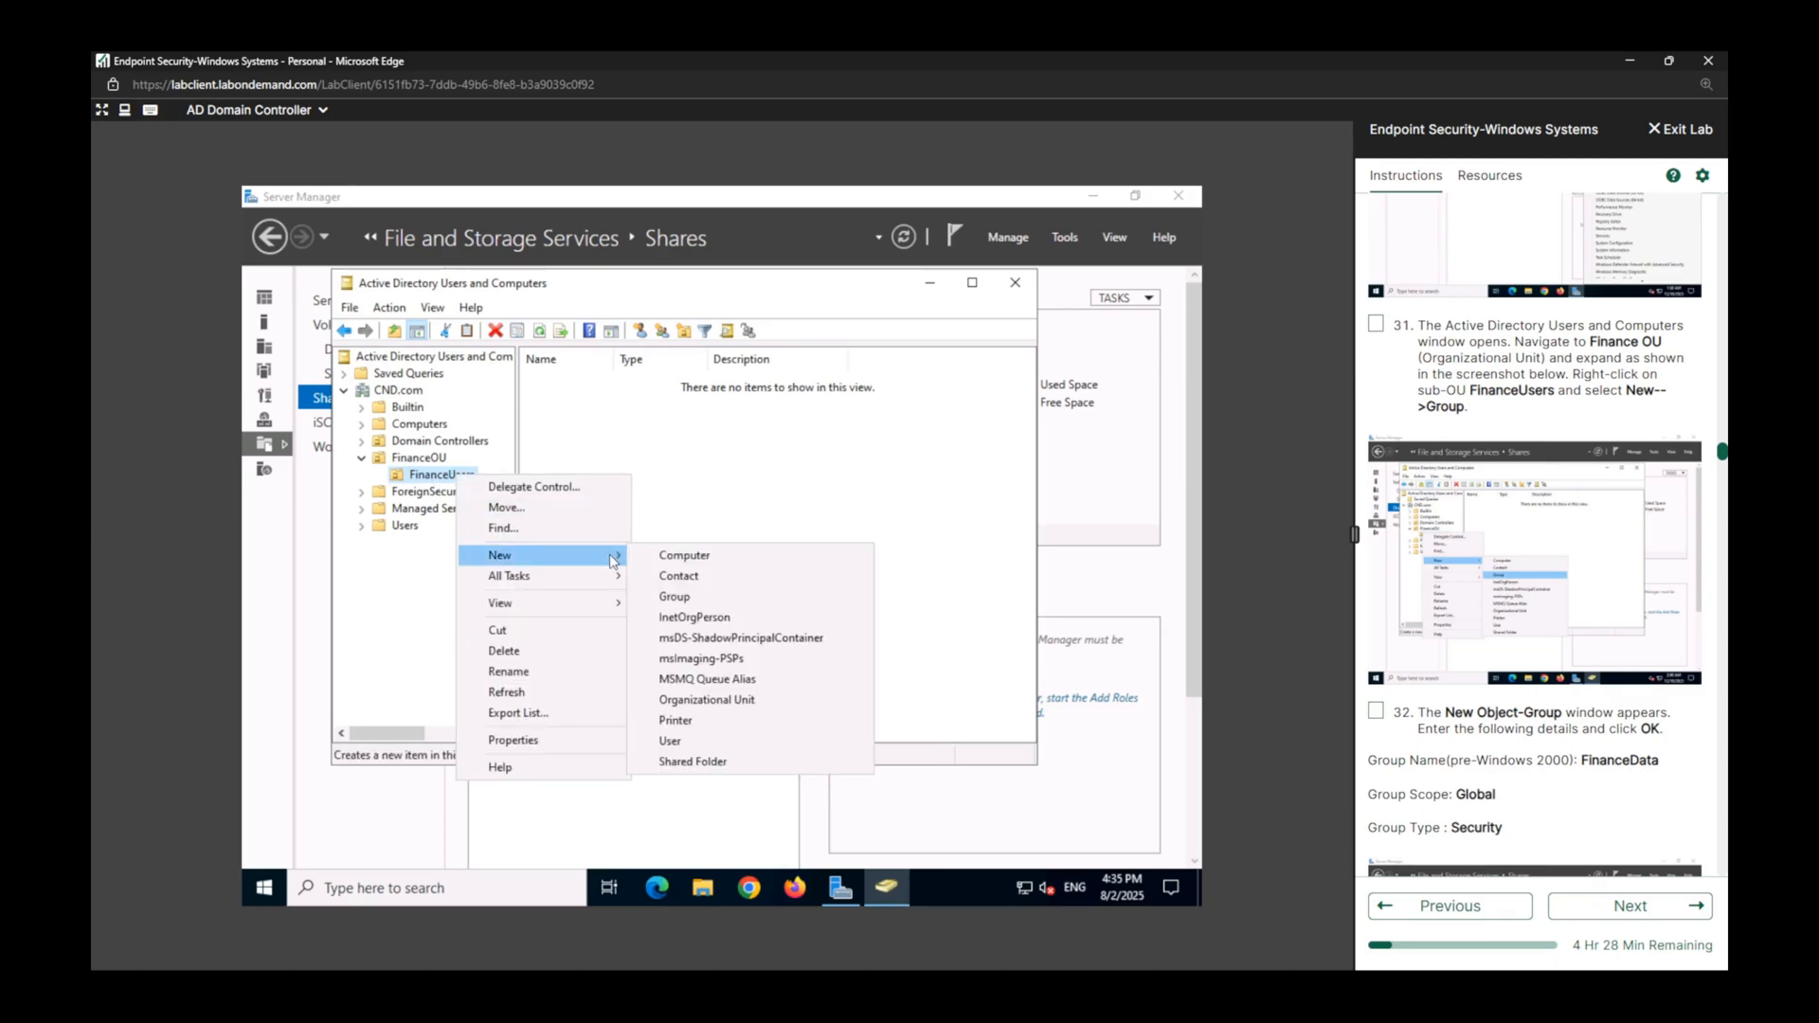
click(697, 597)
Mark lab tasks 30 and 31 complete, dismissing the alert about unfinished previous tasks.
click(1376, 324)
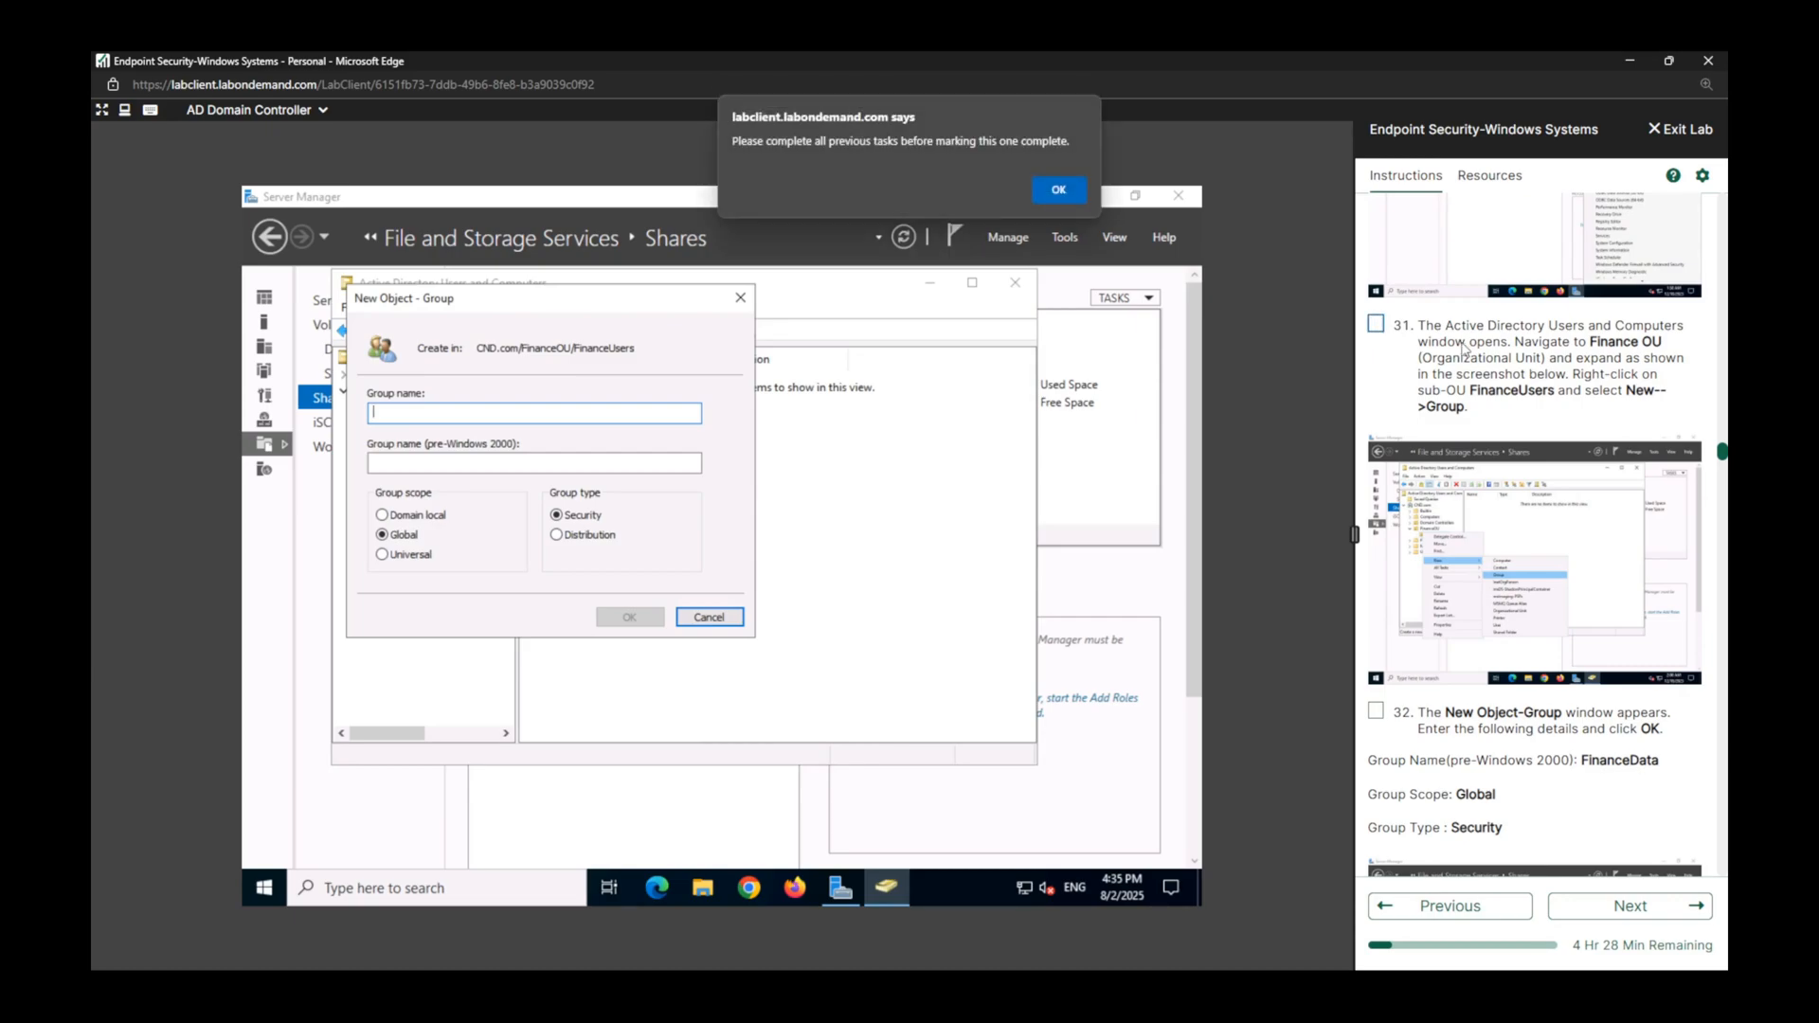
key(Return)
scroll(1381, 292, up, 3)
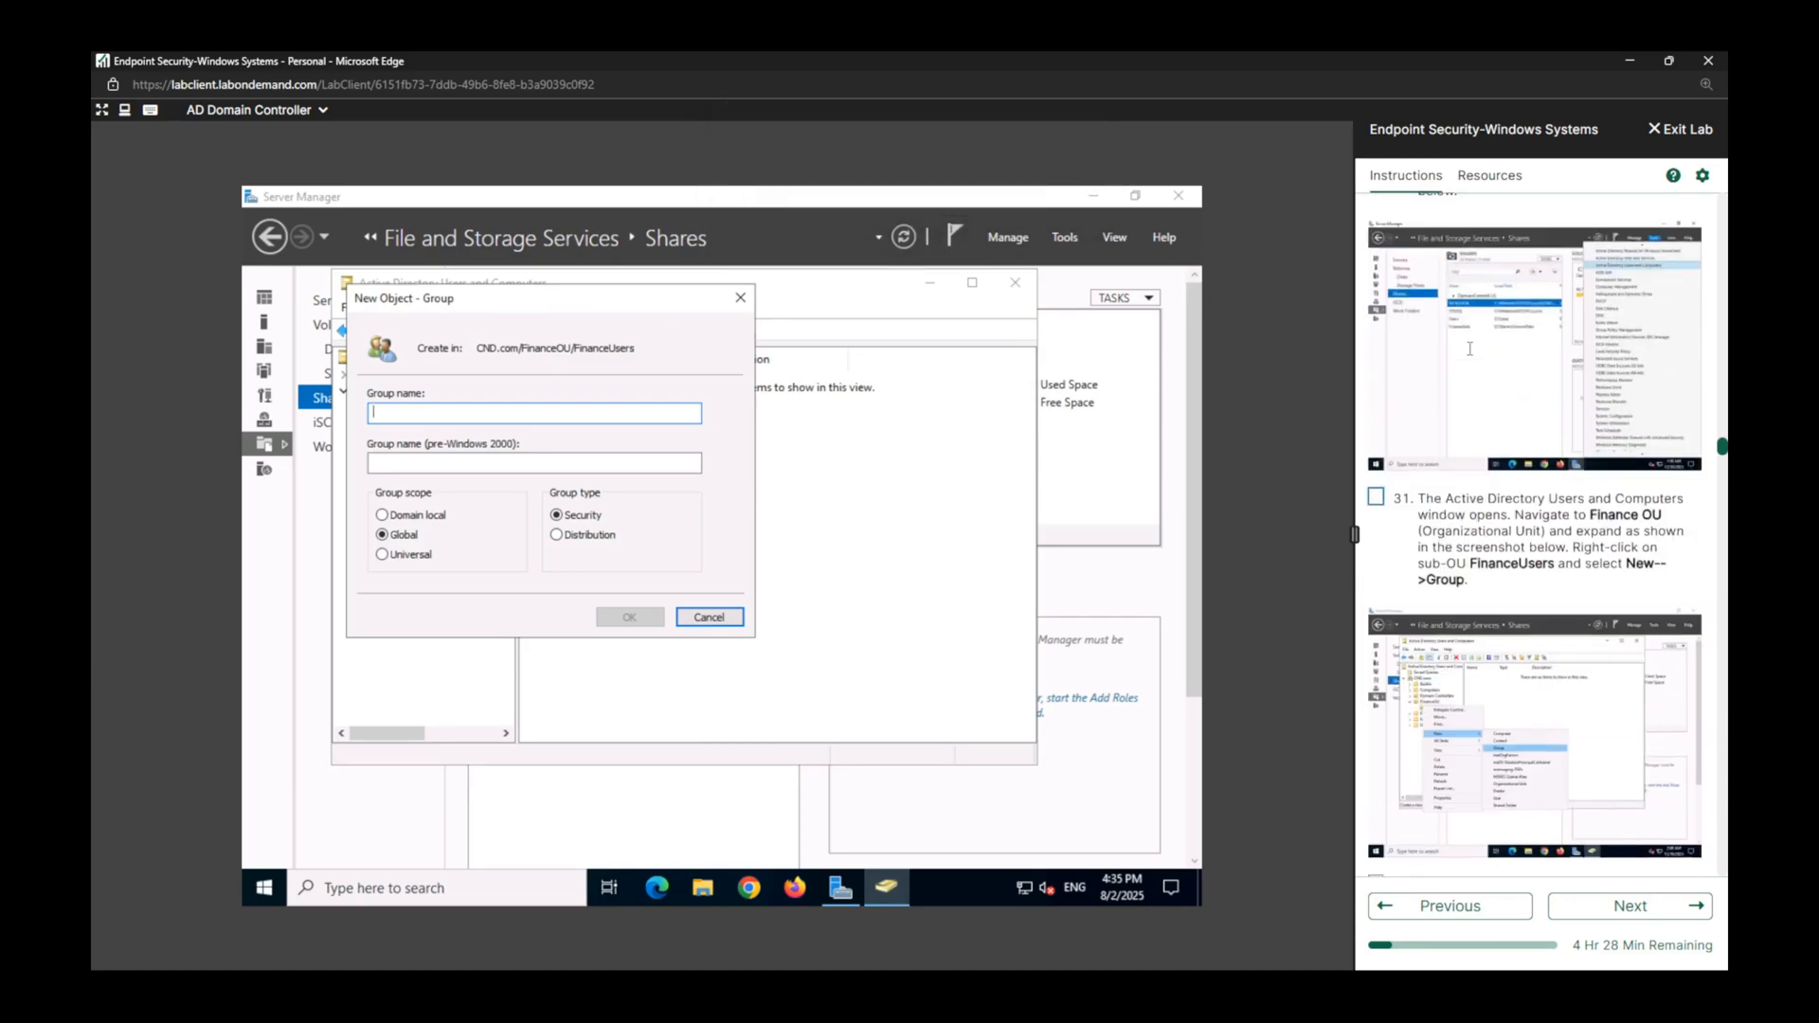
click(1376, 283)
click(1375, 665)
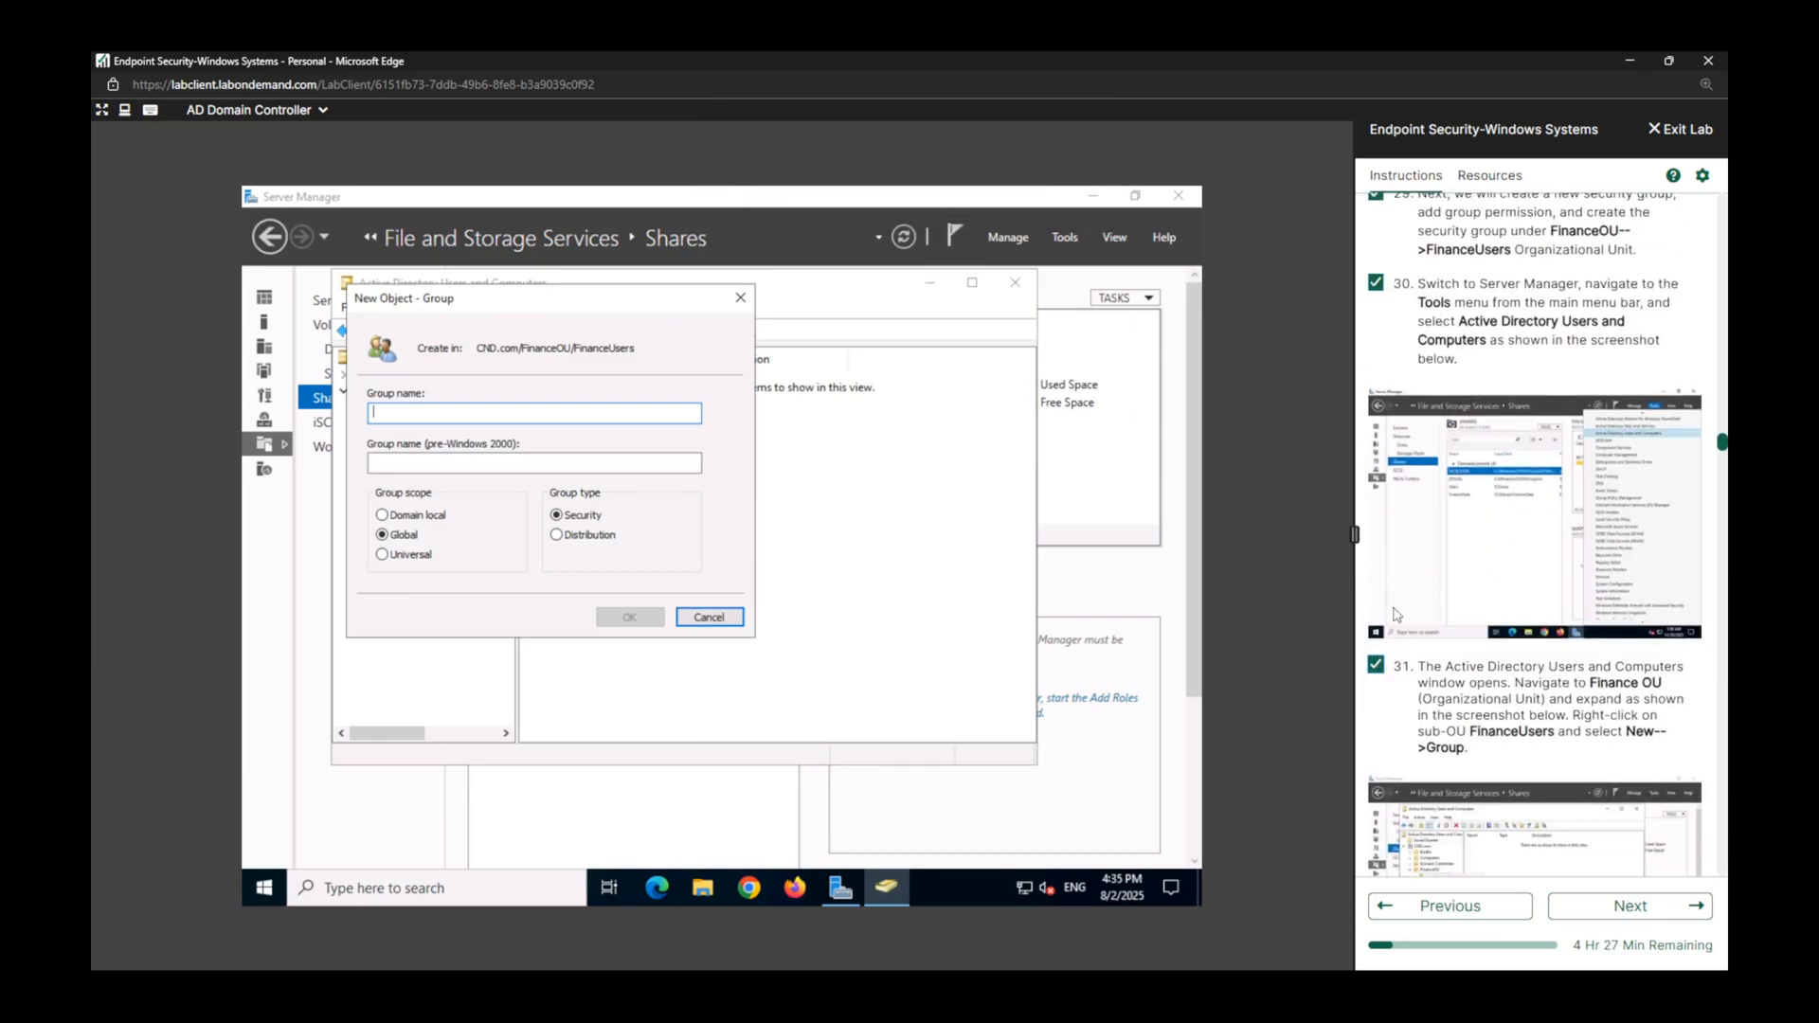
scroll(1457, 513, down, 3)
scroll(1458, 513, down, 4)
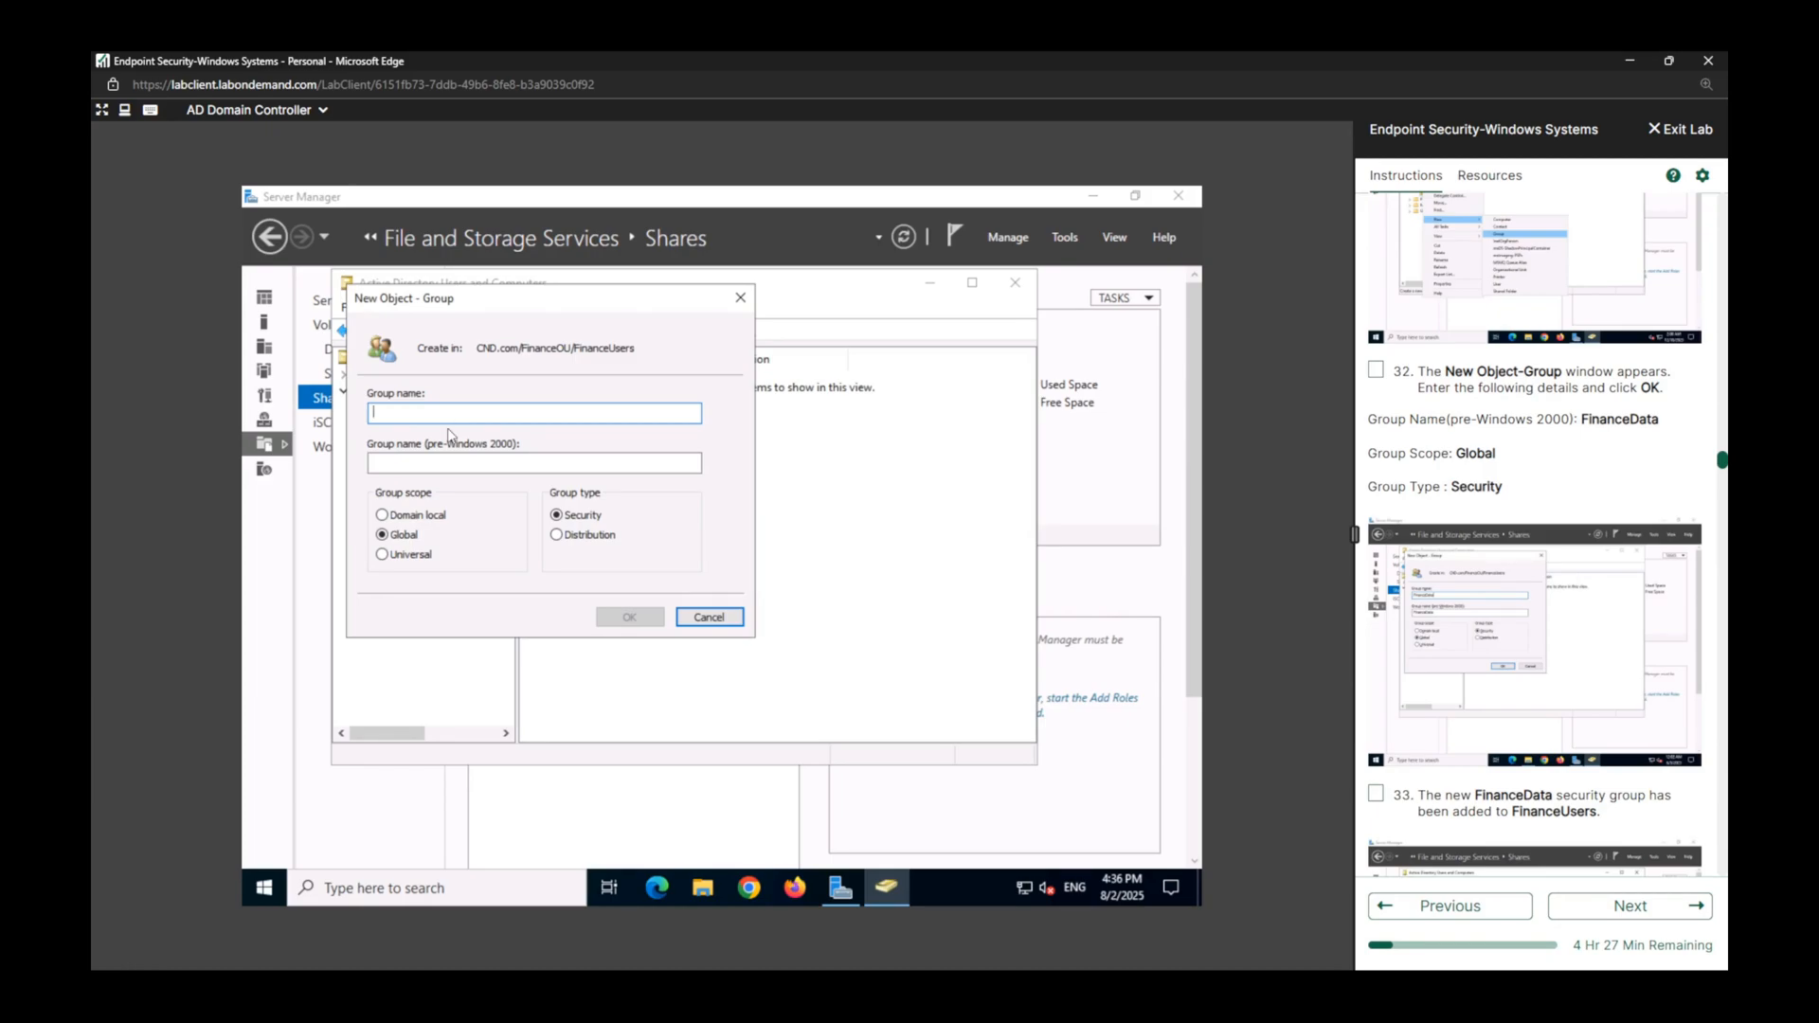
Create the group FinanceData in FinanceUsers with Global scope and Security type, and mark lab task 32 complete.
text(finance)
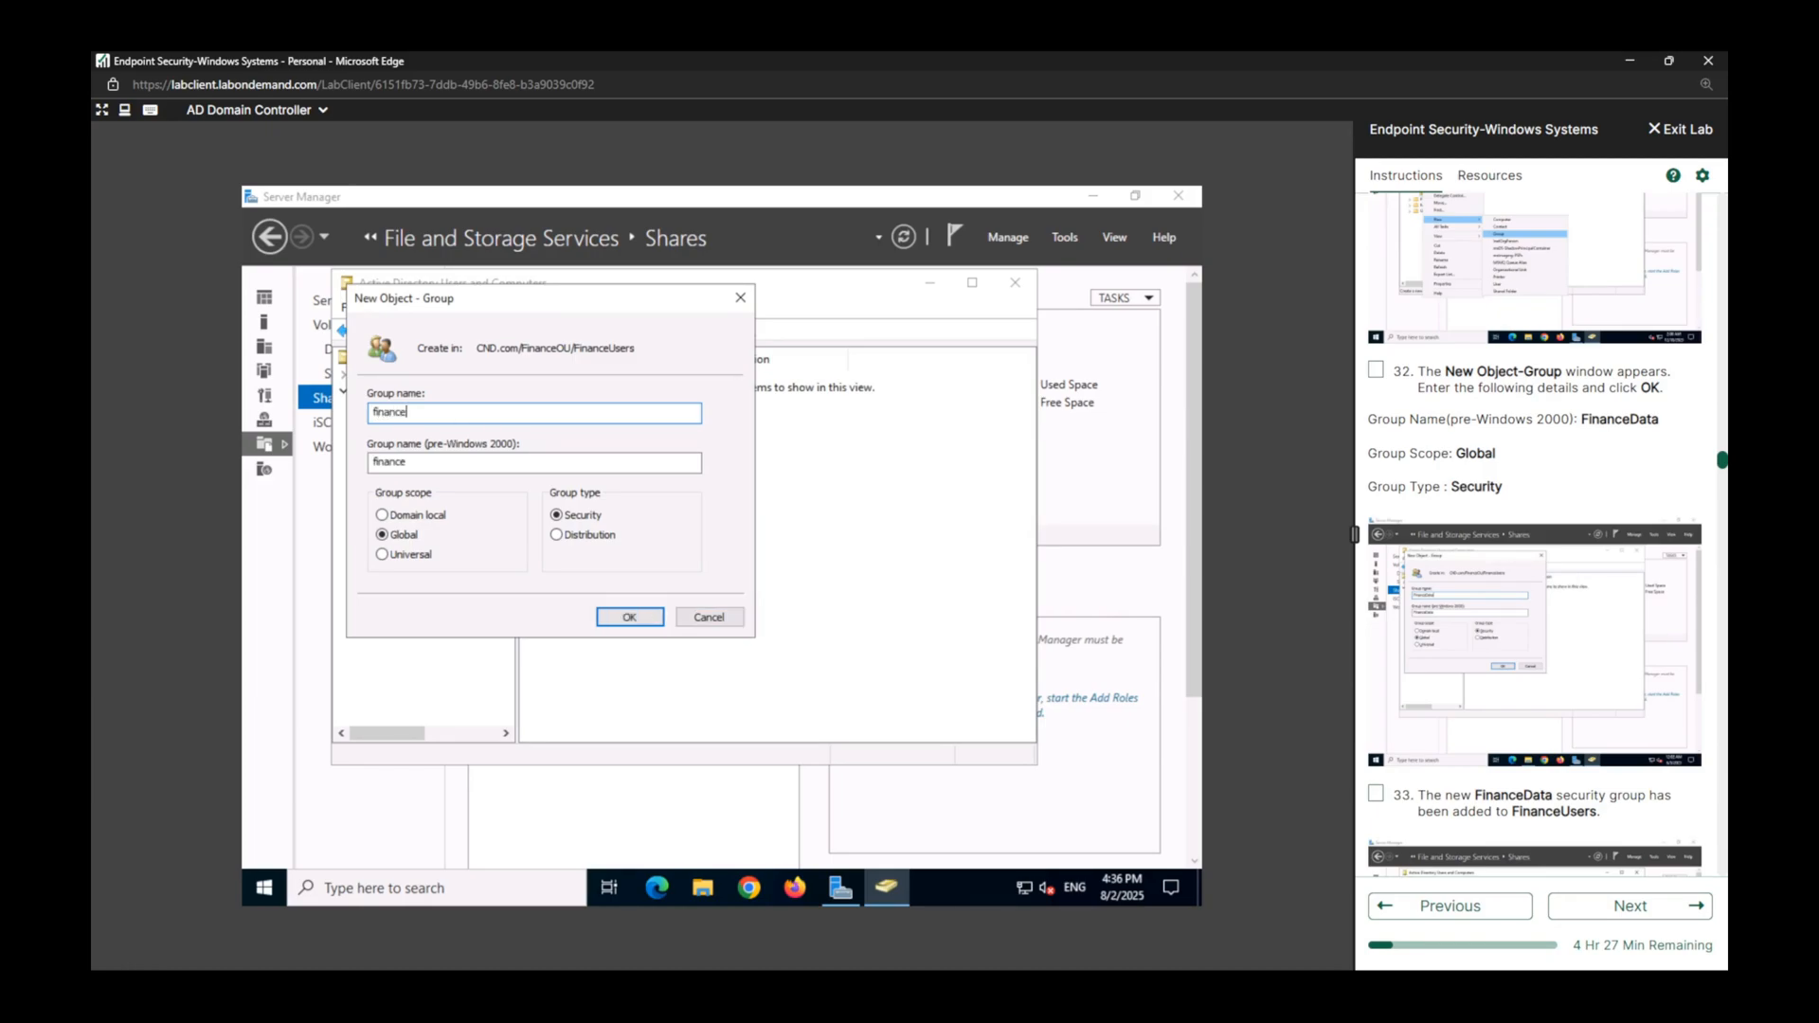
key(BackSpace)
key(BackSpace)
key(BackSpace)
key(BackSpace)
key(BackSpace)
key(BackSpace)
text(FinanceData)
click(1378, 371)
scroll(1429, 384, down, 3)
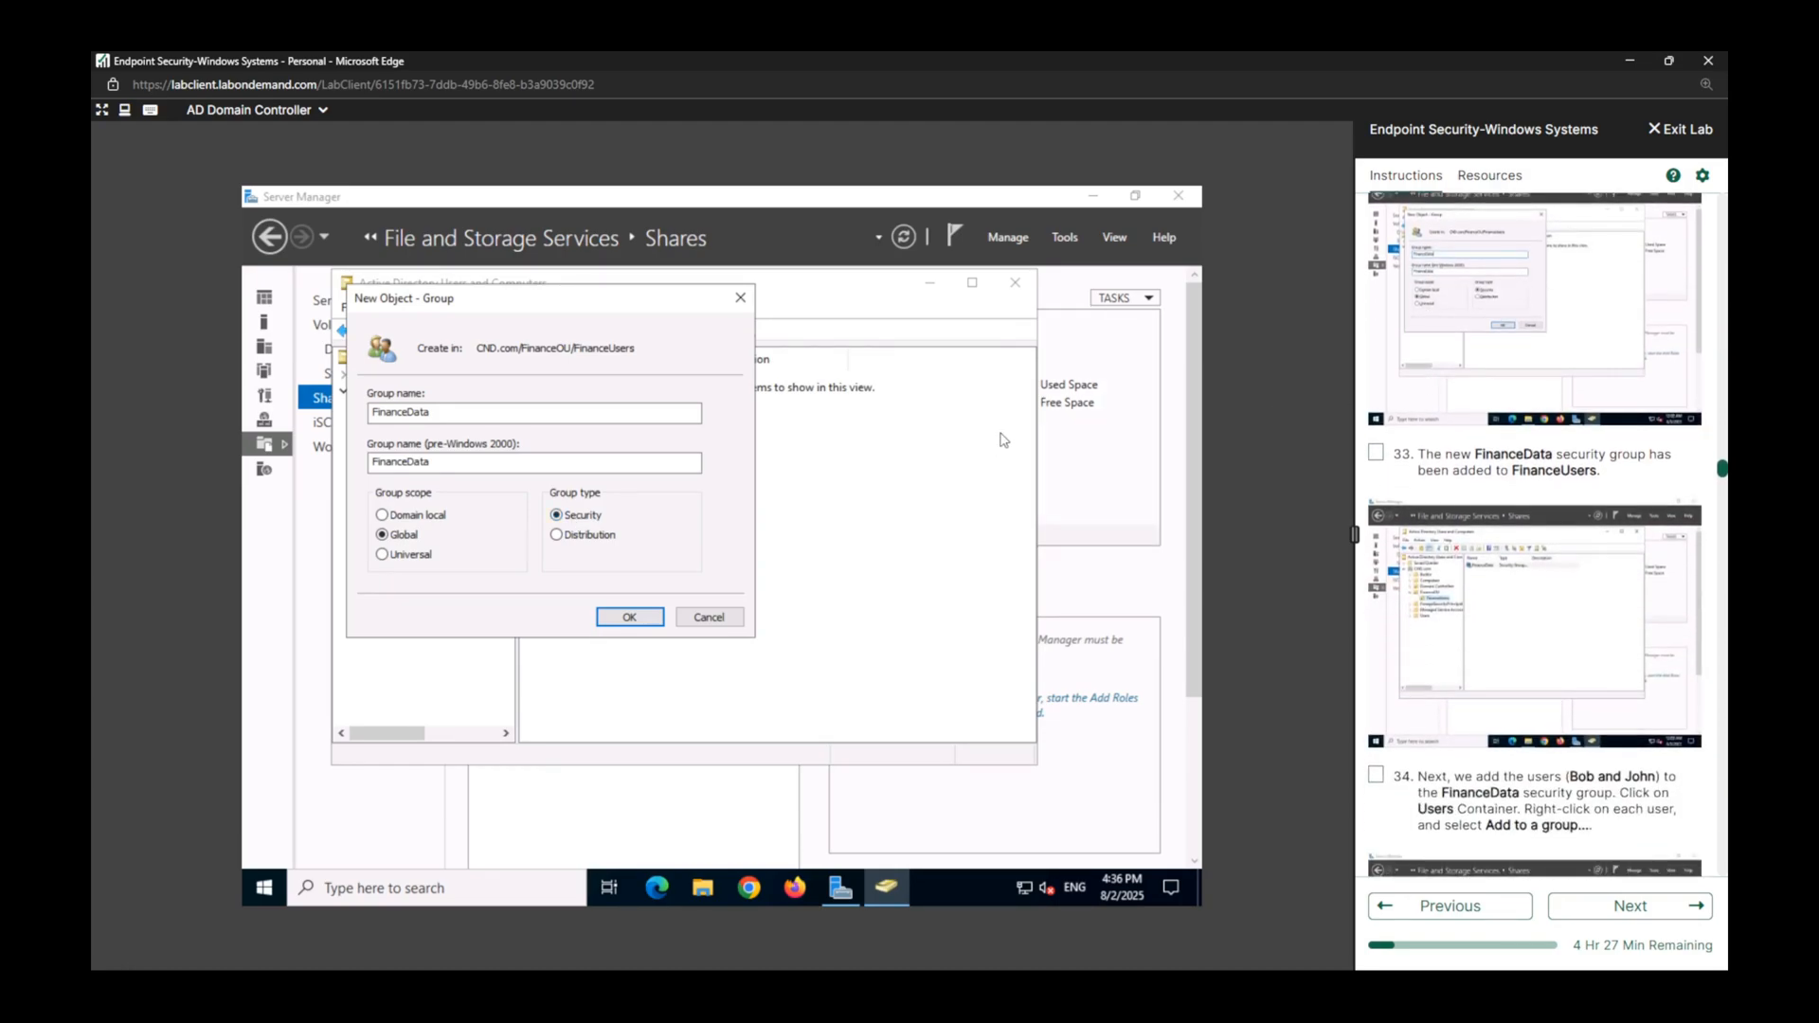
click(630, 619)
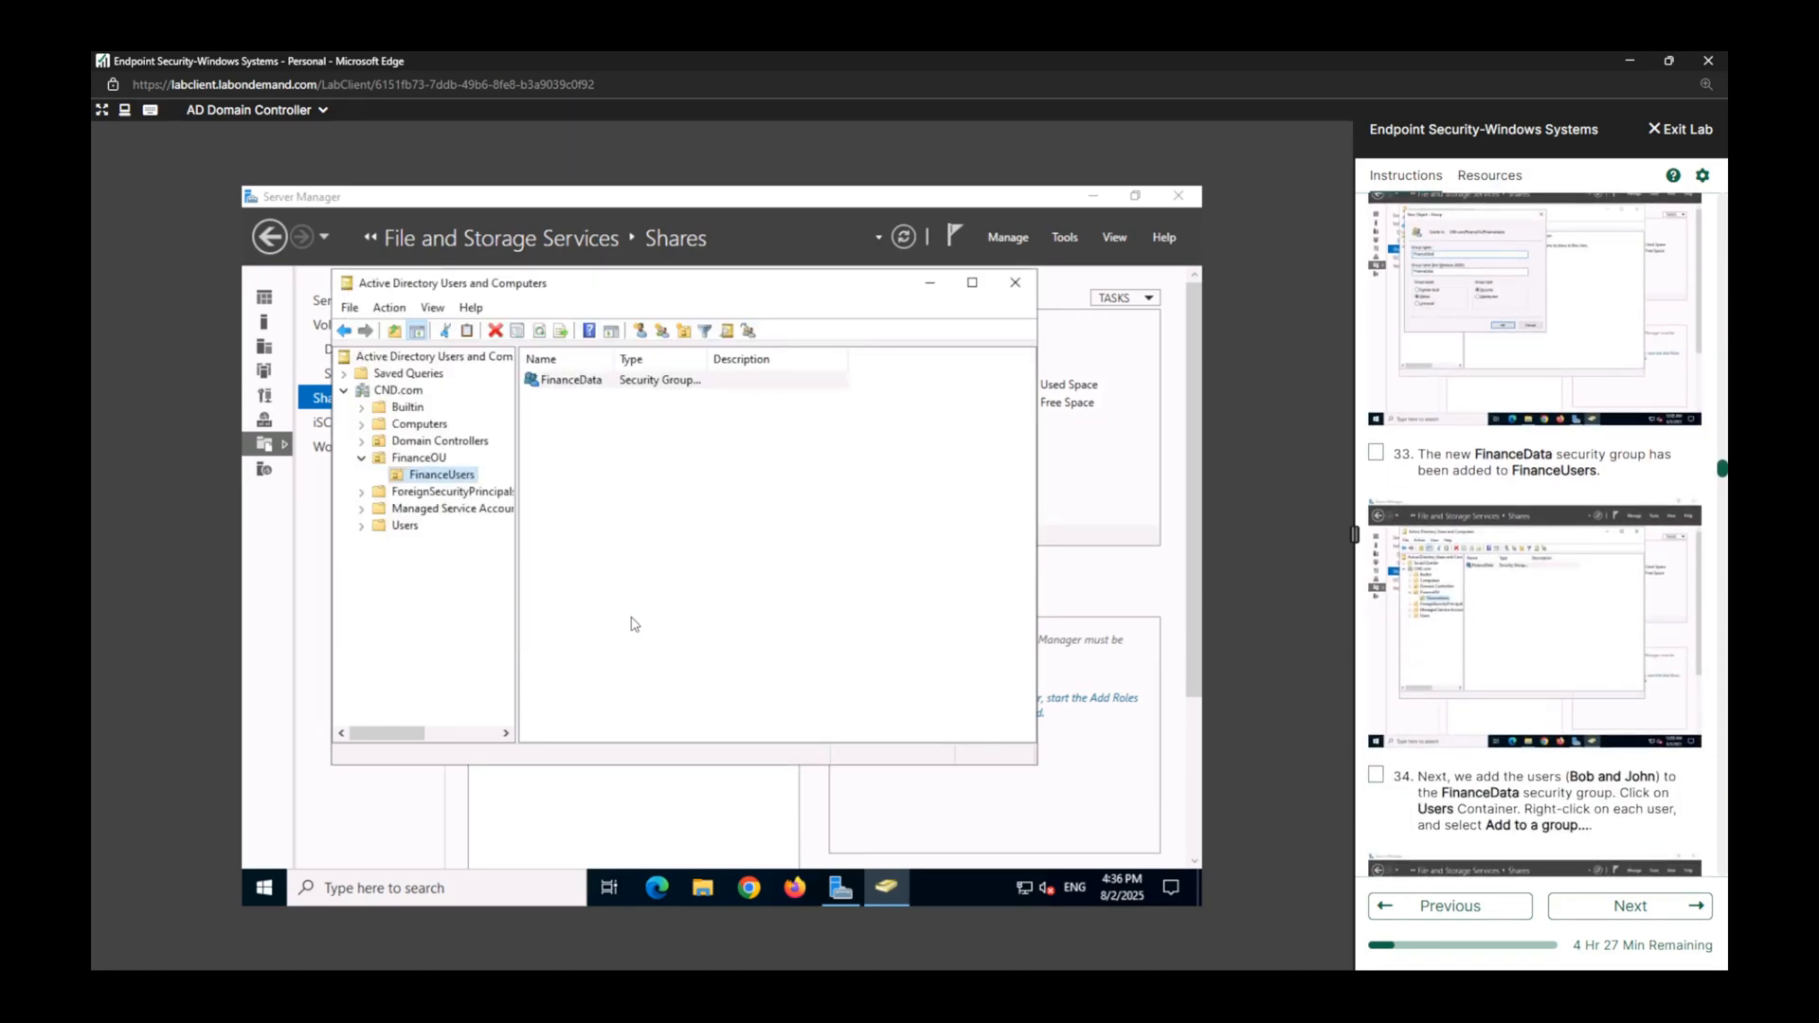
Select the FinanceData group in FinanceUsers and mark lab task 33 complete.
click(593, 381)
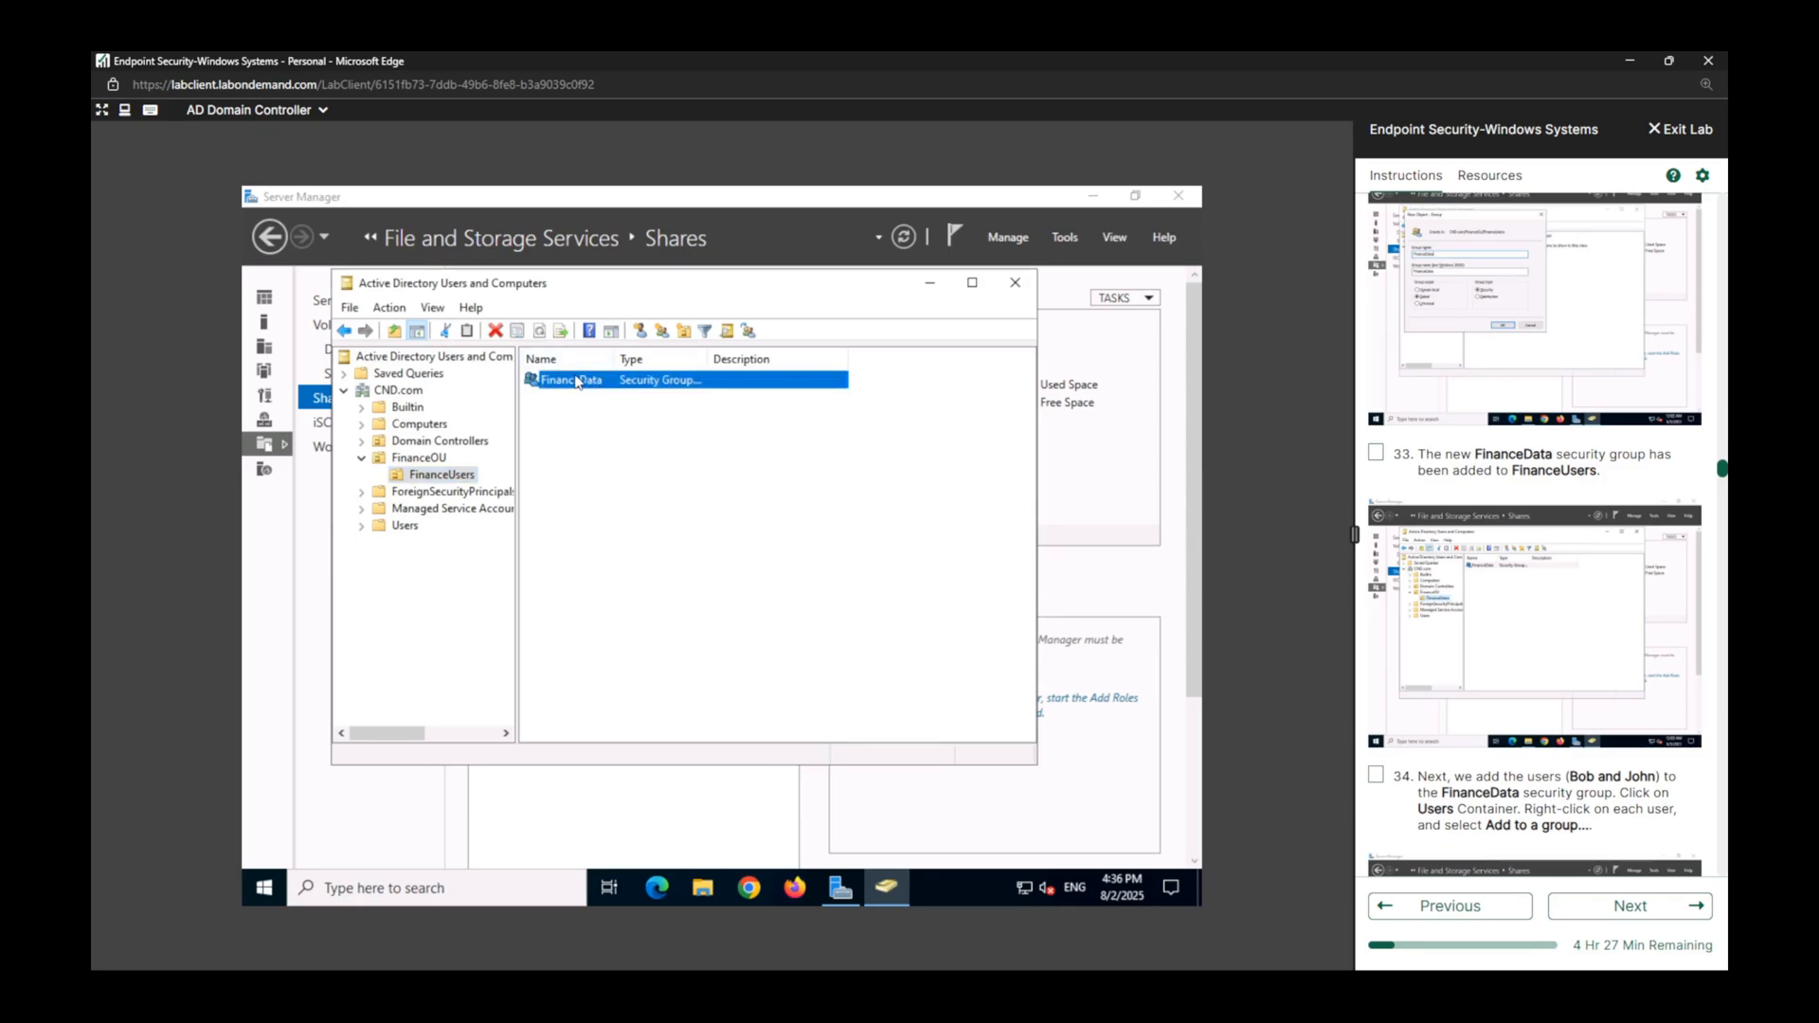
click(1376, 458)
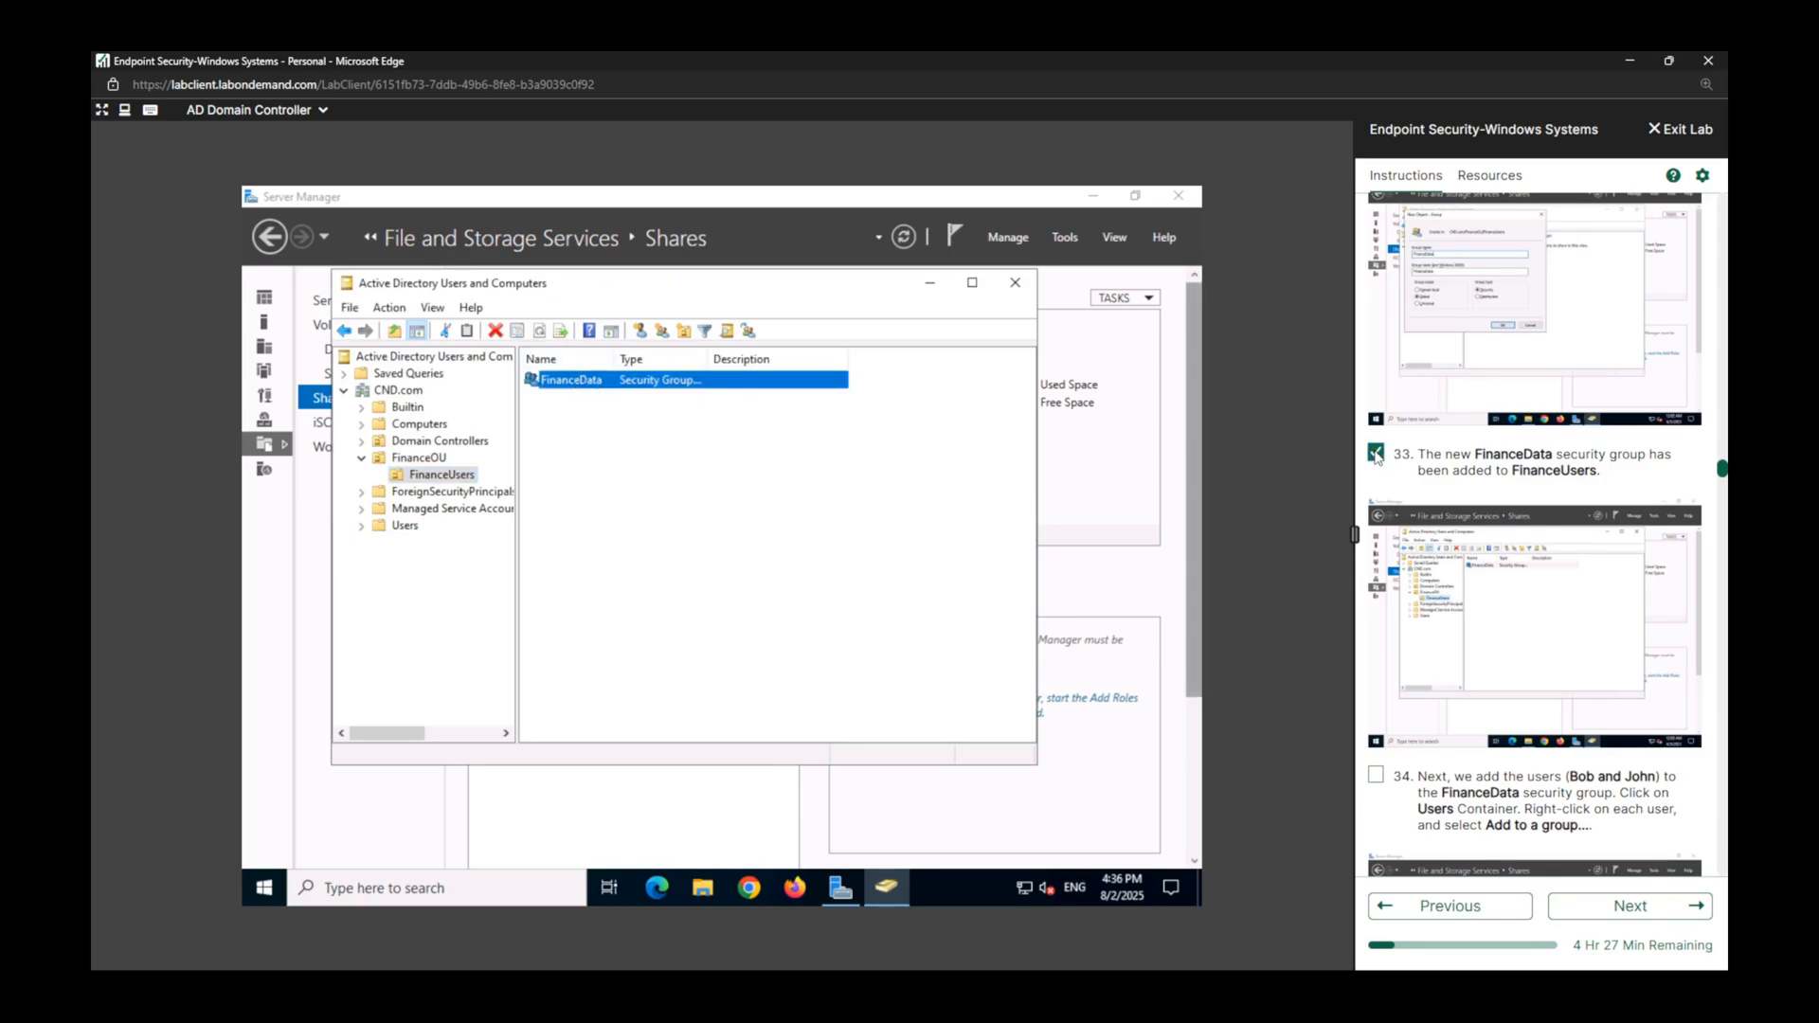
scroll(1376, 457, down, 4)
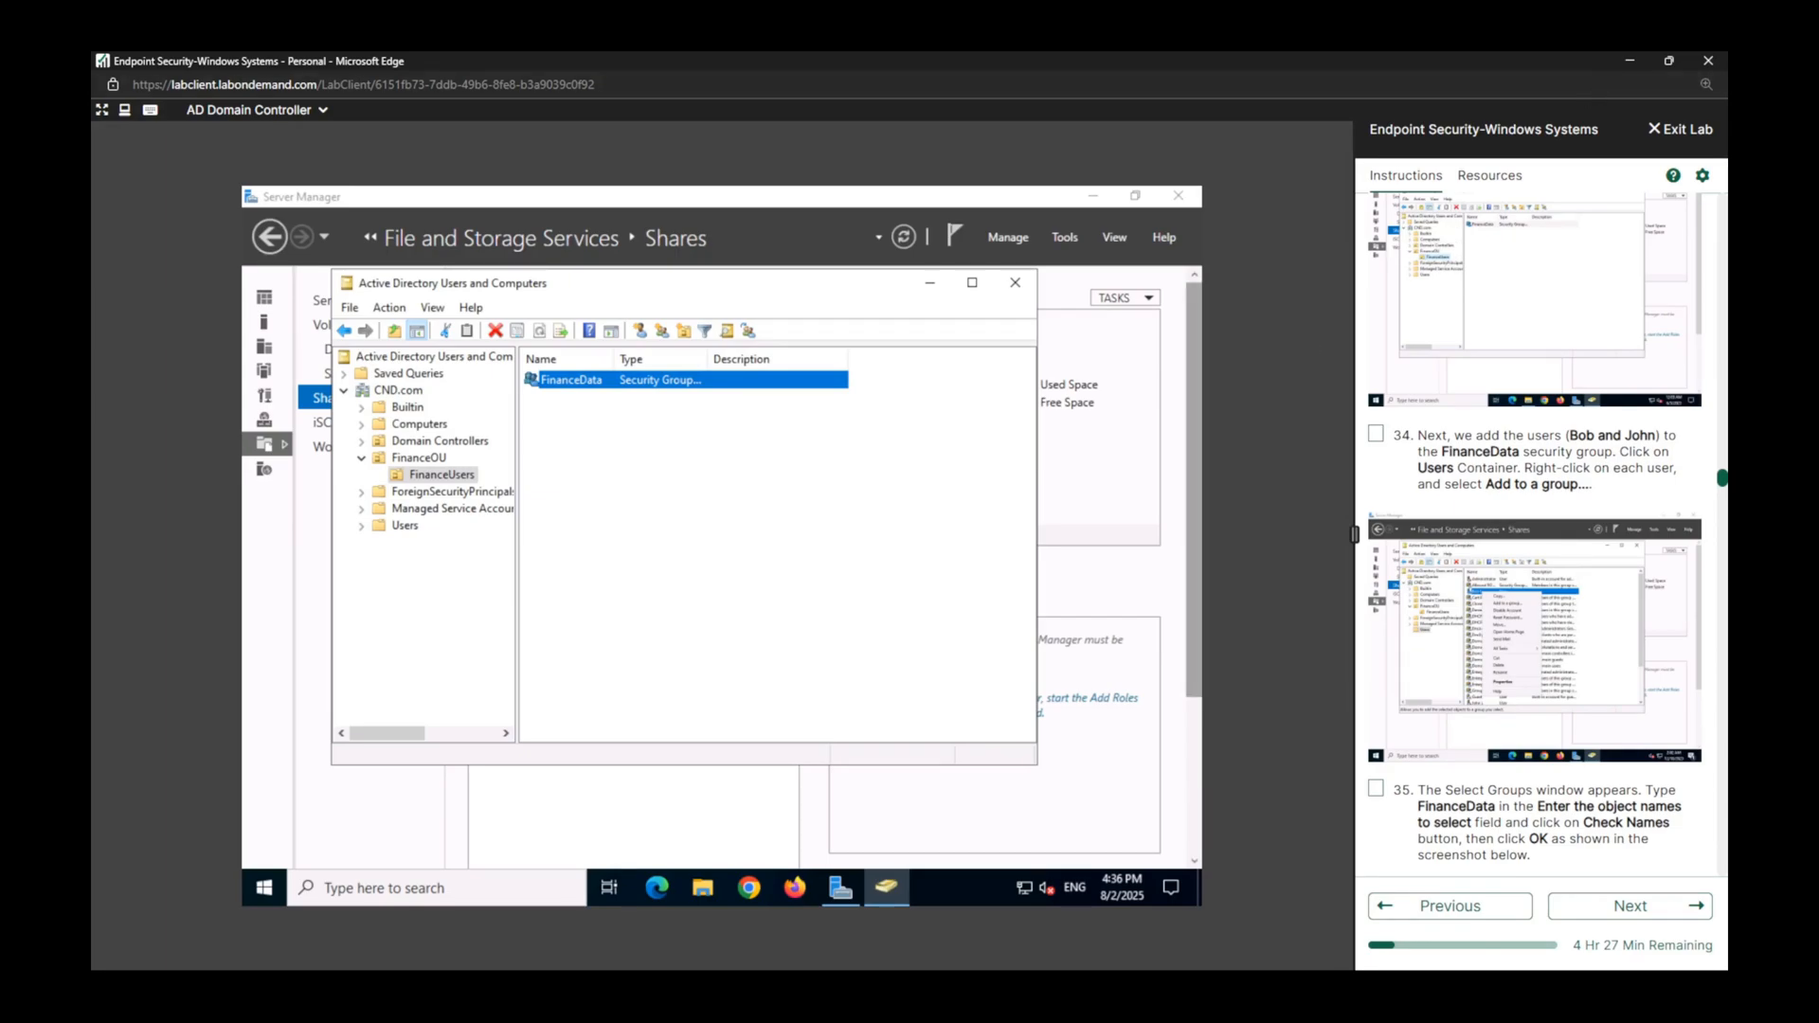
In the Users container, start adding the first user named in lab task 34 to a group, and mark task 34 complete.
click(348, 620)
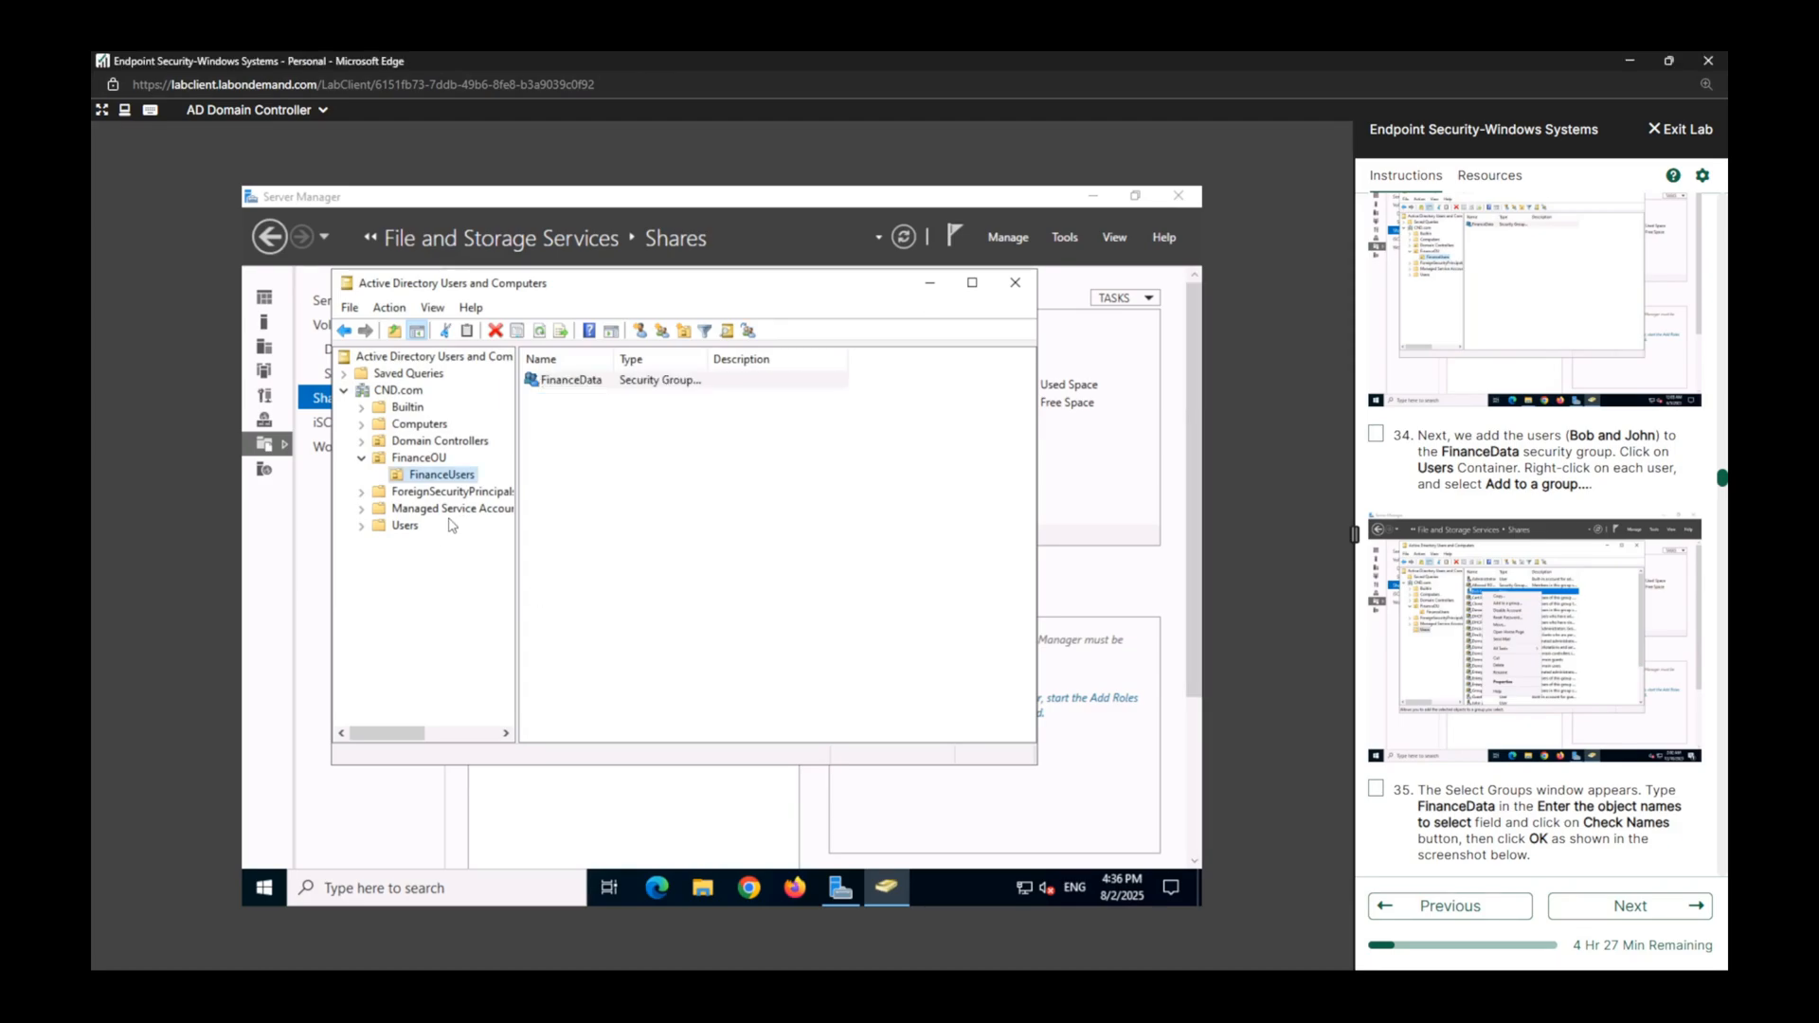
click(405, 526)
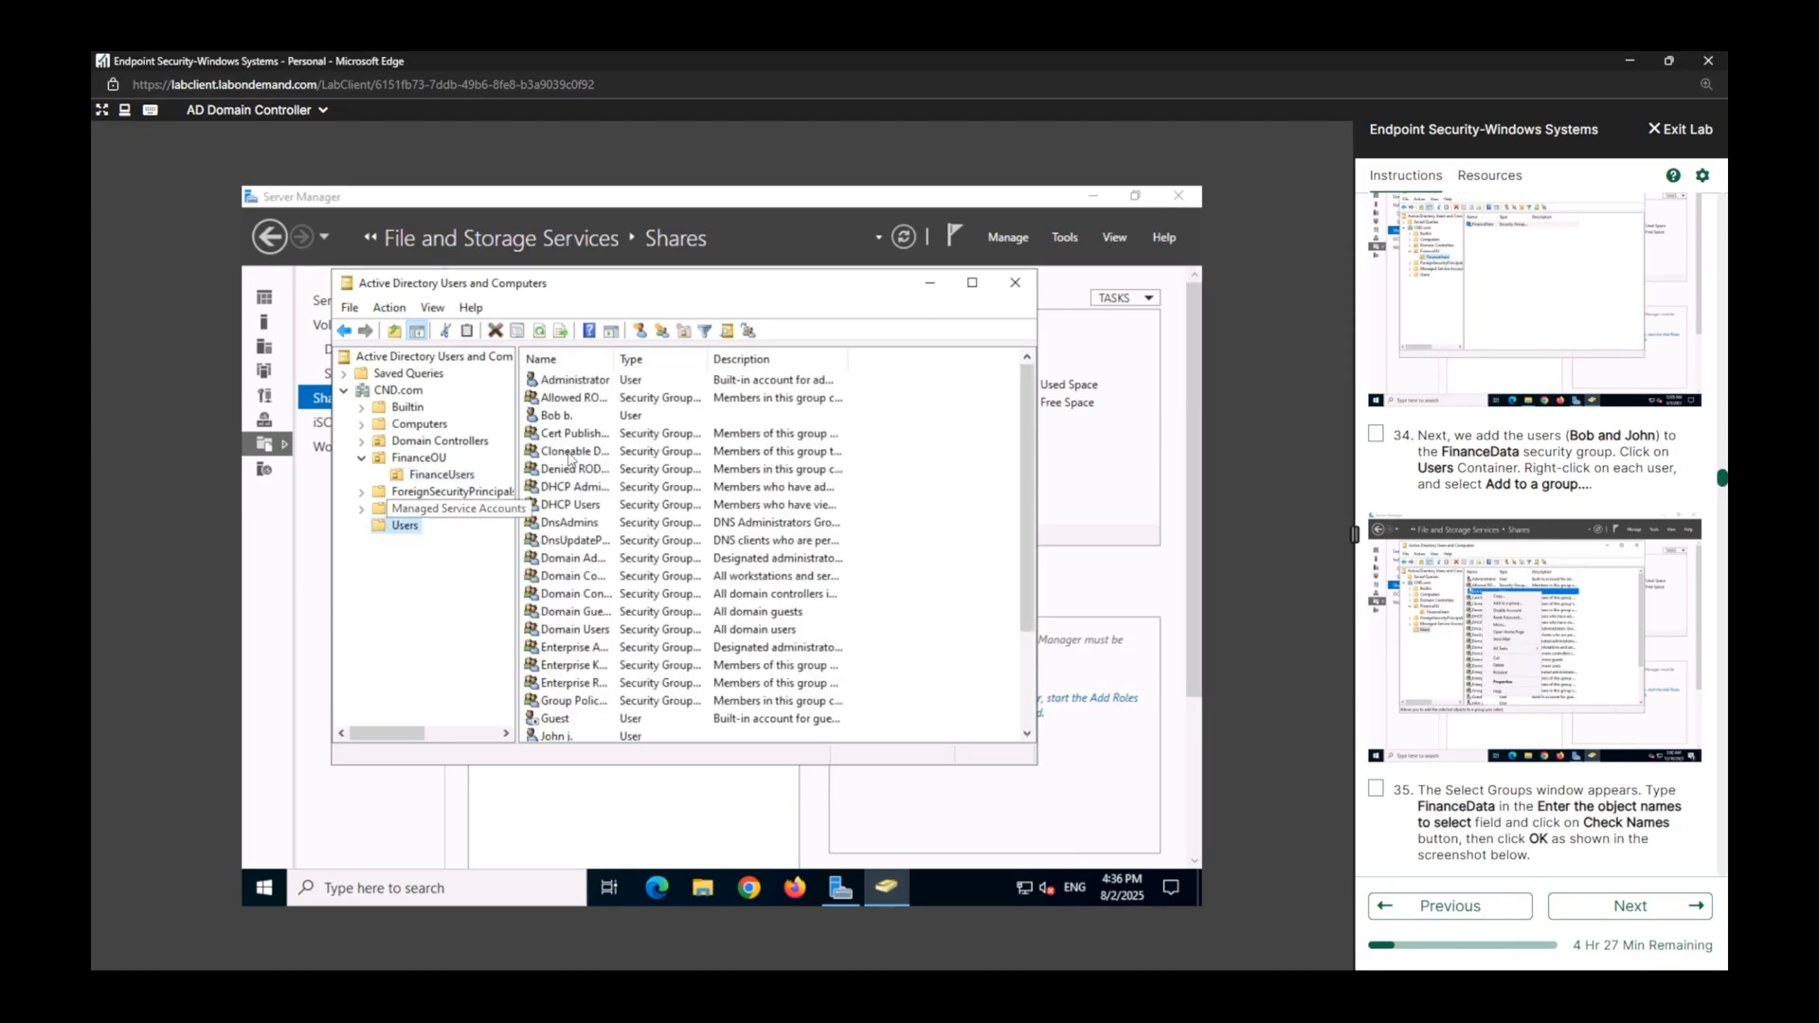
click(560, 419)
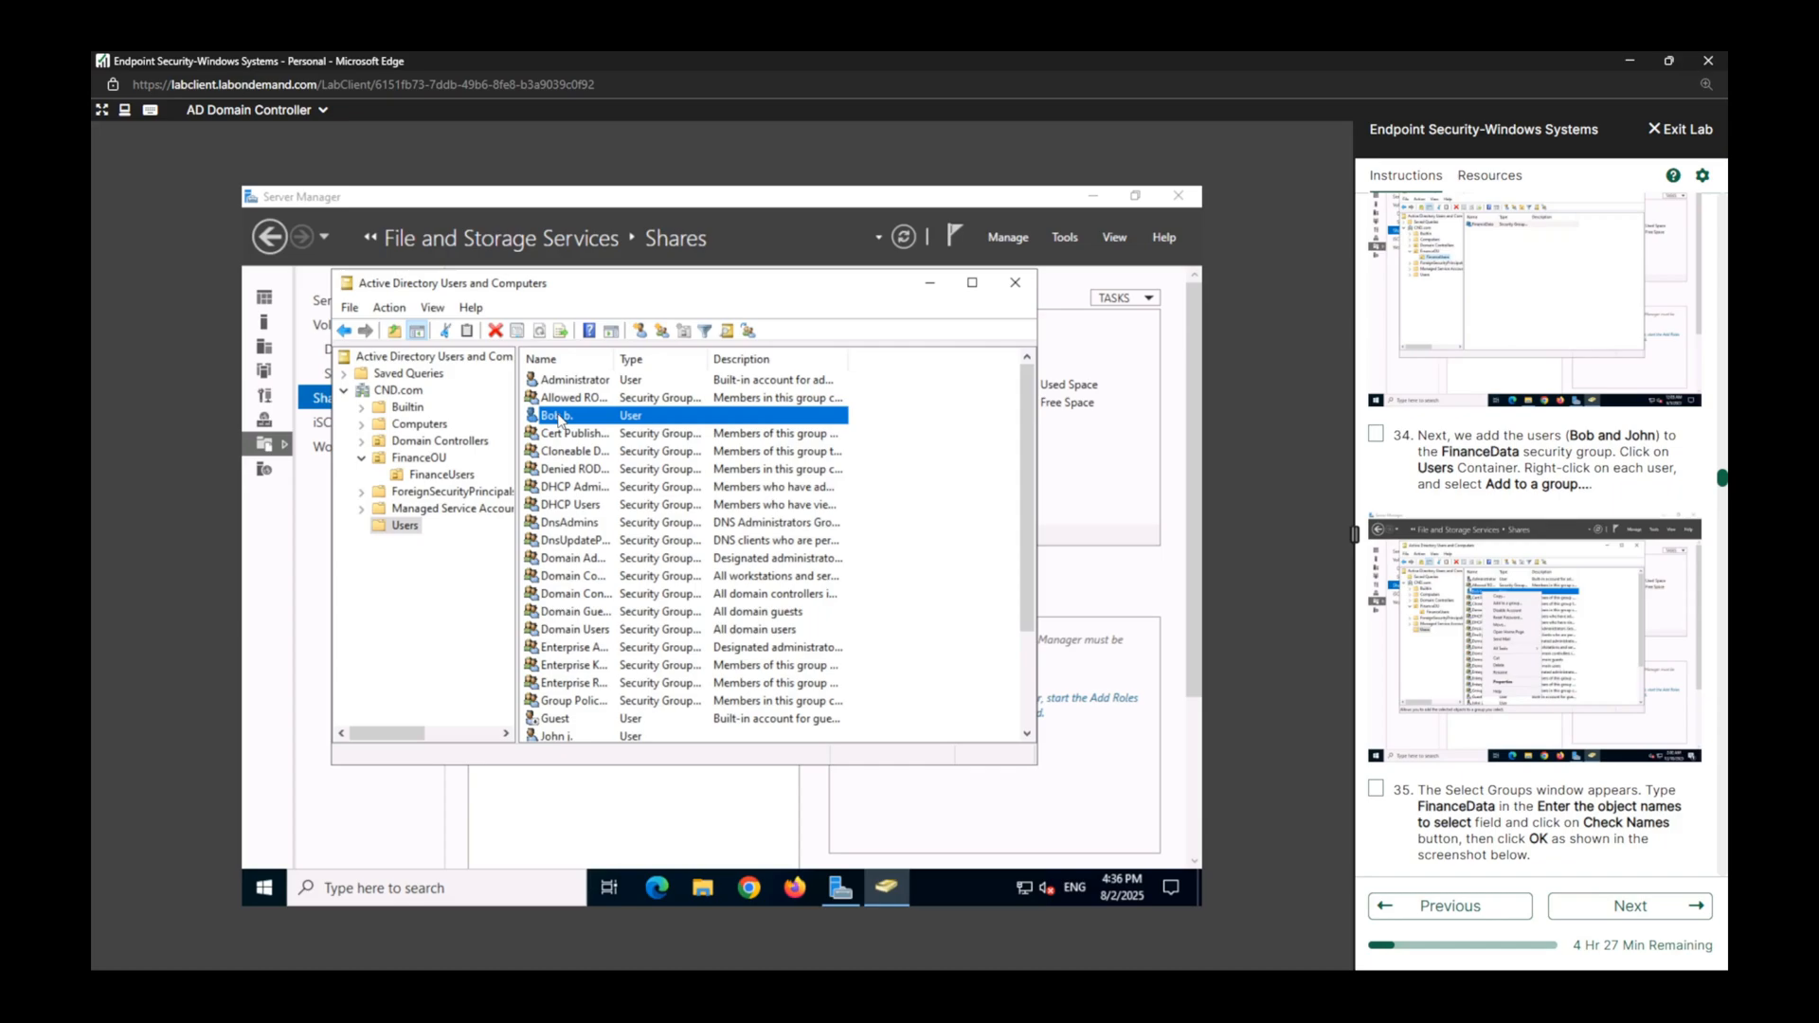
right_click(560, 419)
click(603, 450)
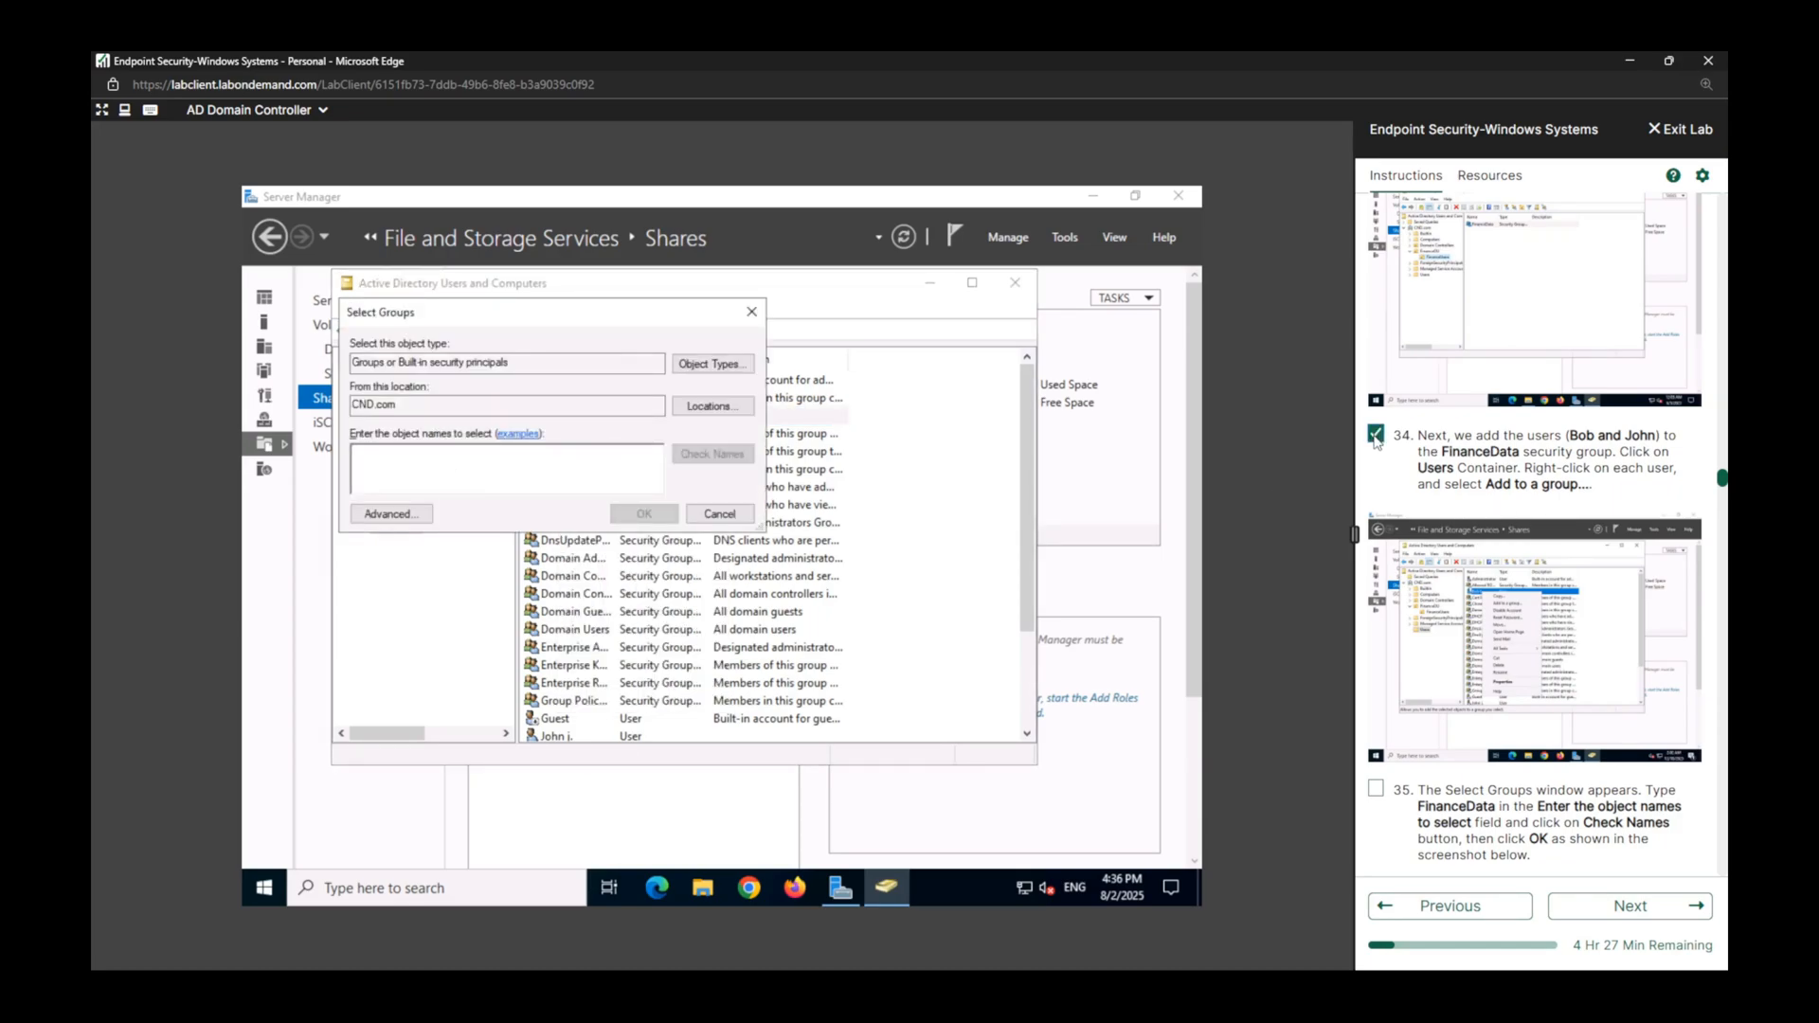
Mark lab task 35 complete, and add the chosen user to the FinanceData group after checking the group name.
scroll(1381, 443, down, 3)
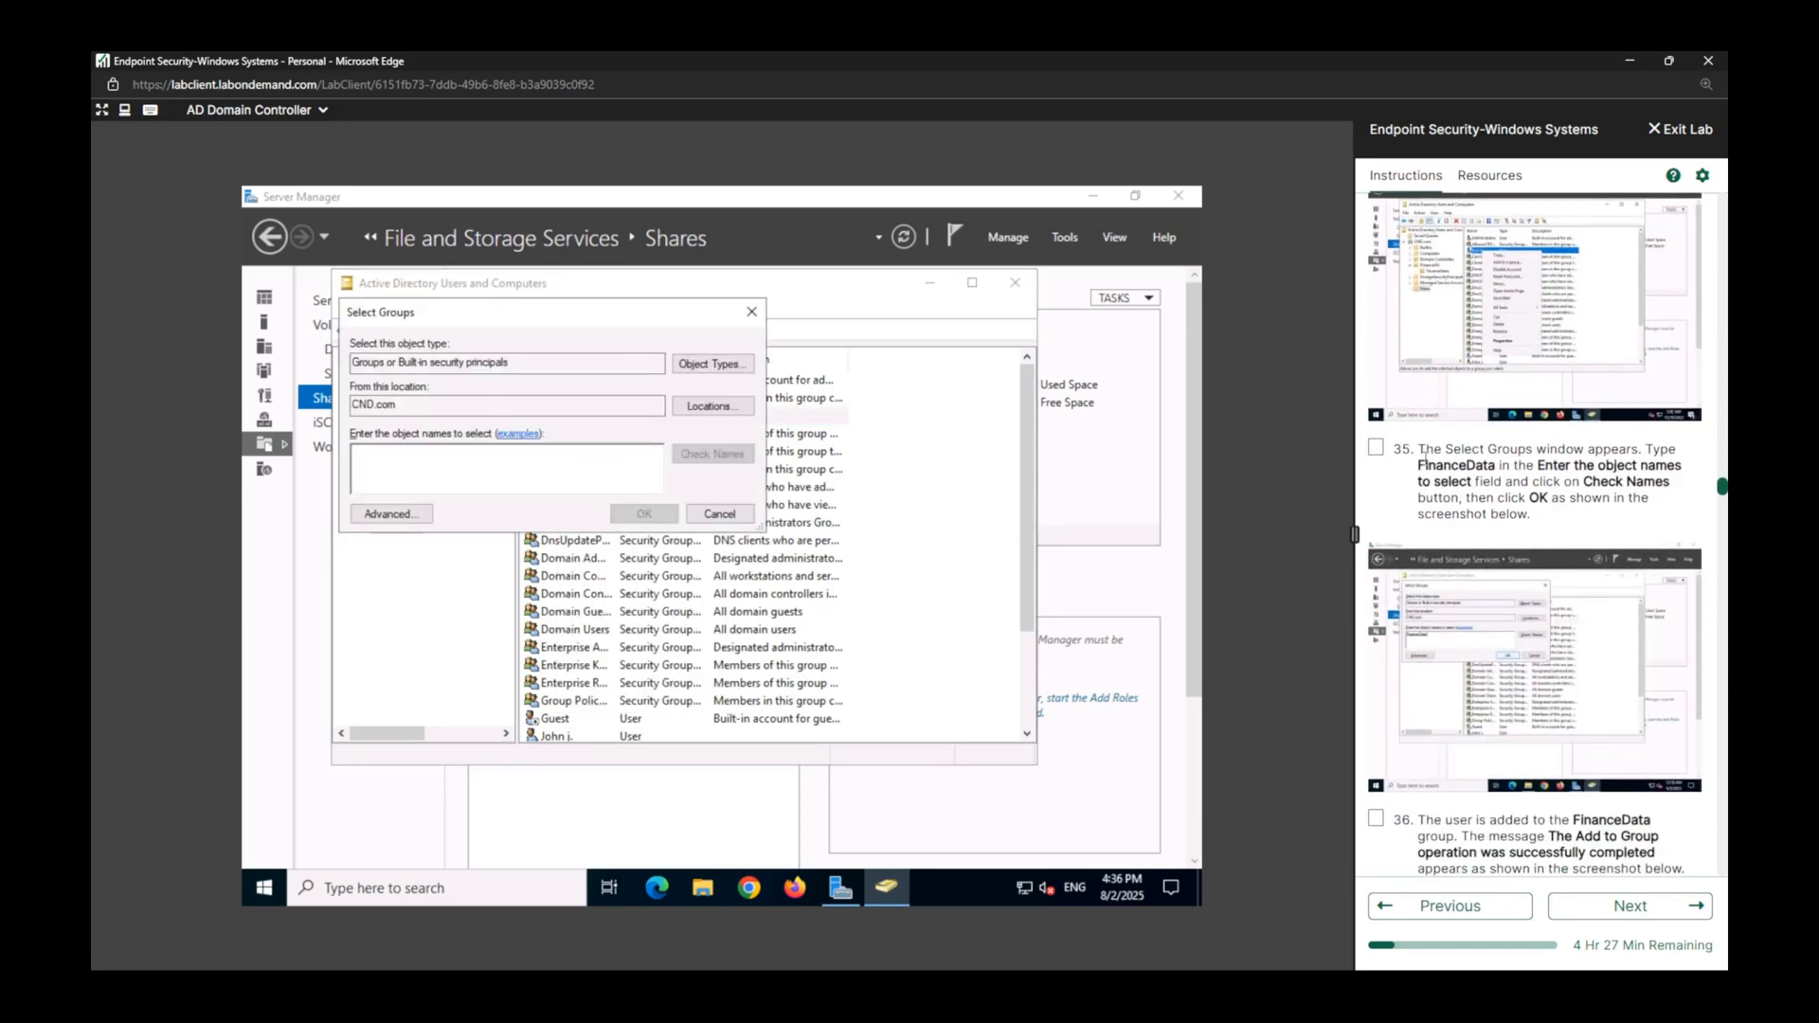
click(1375, 447)
text(financedata)
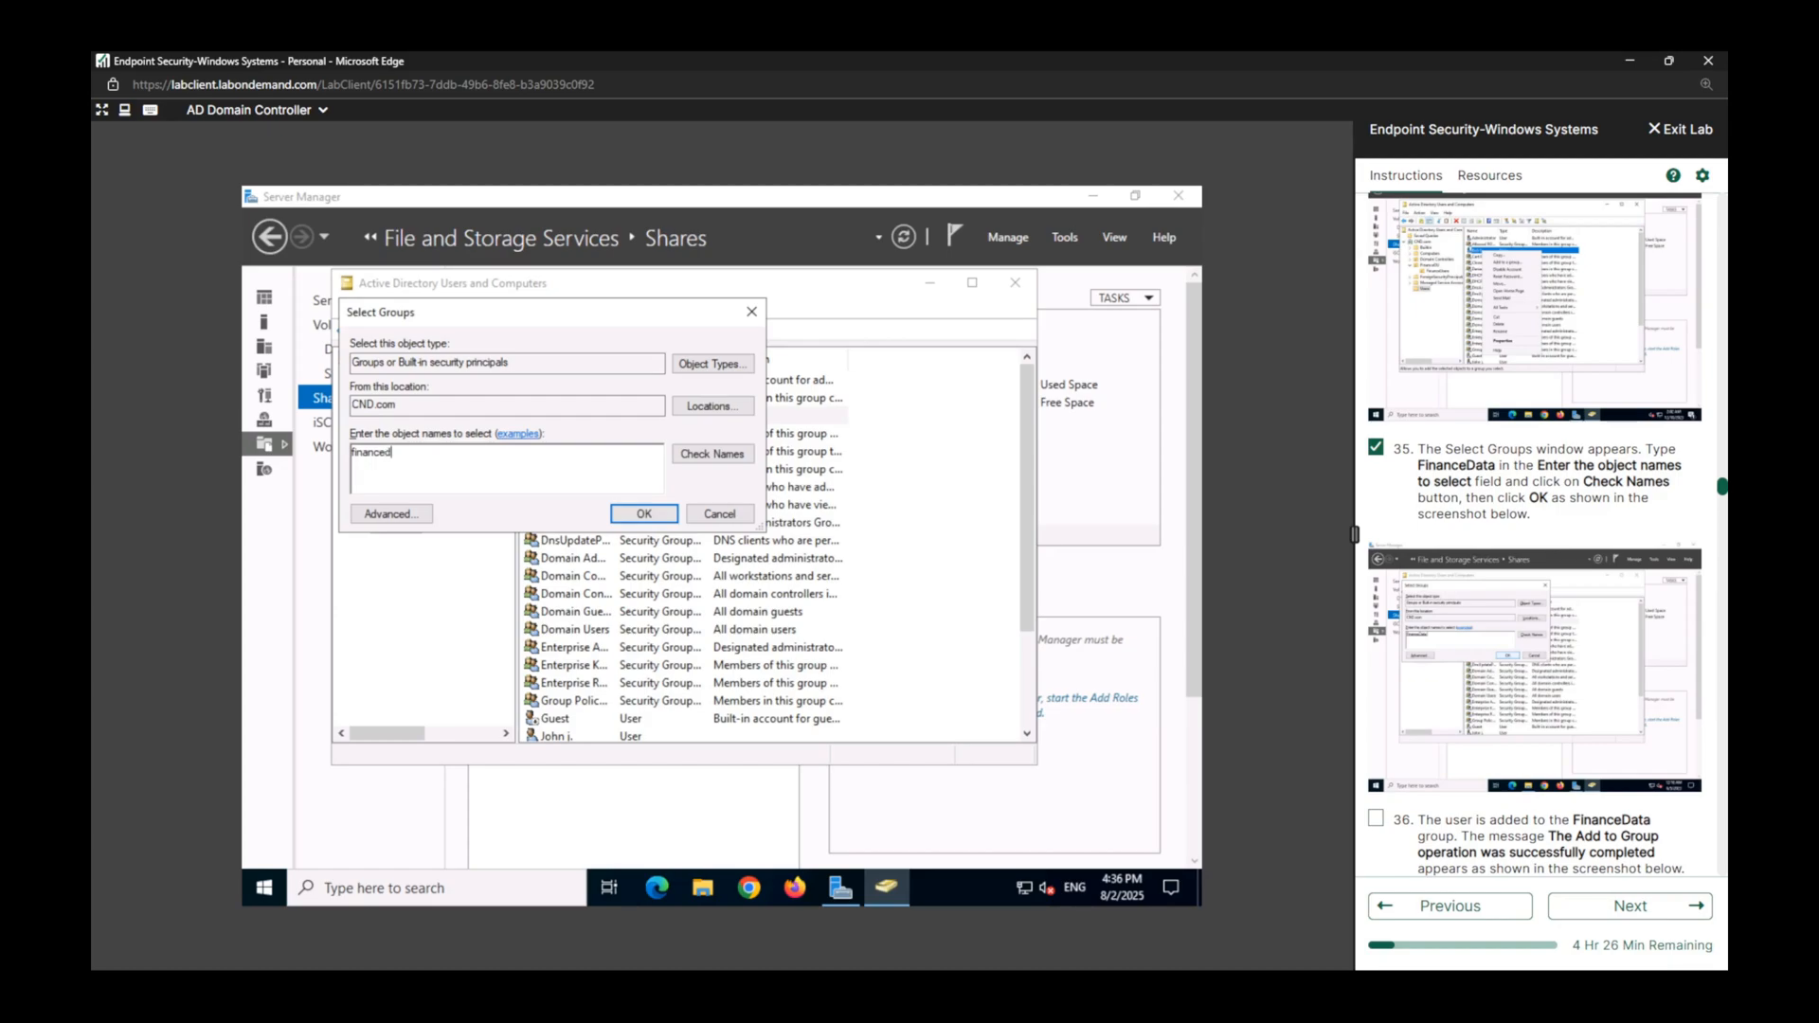
click(748, 459)
click(635, 512)
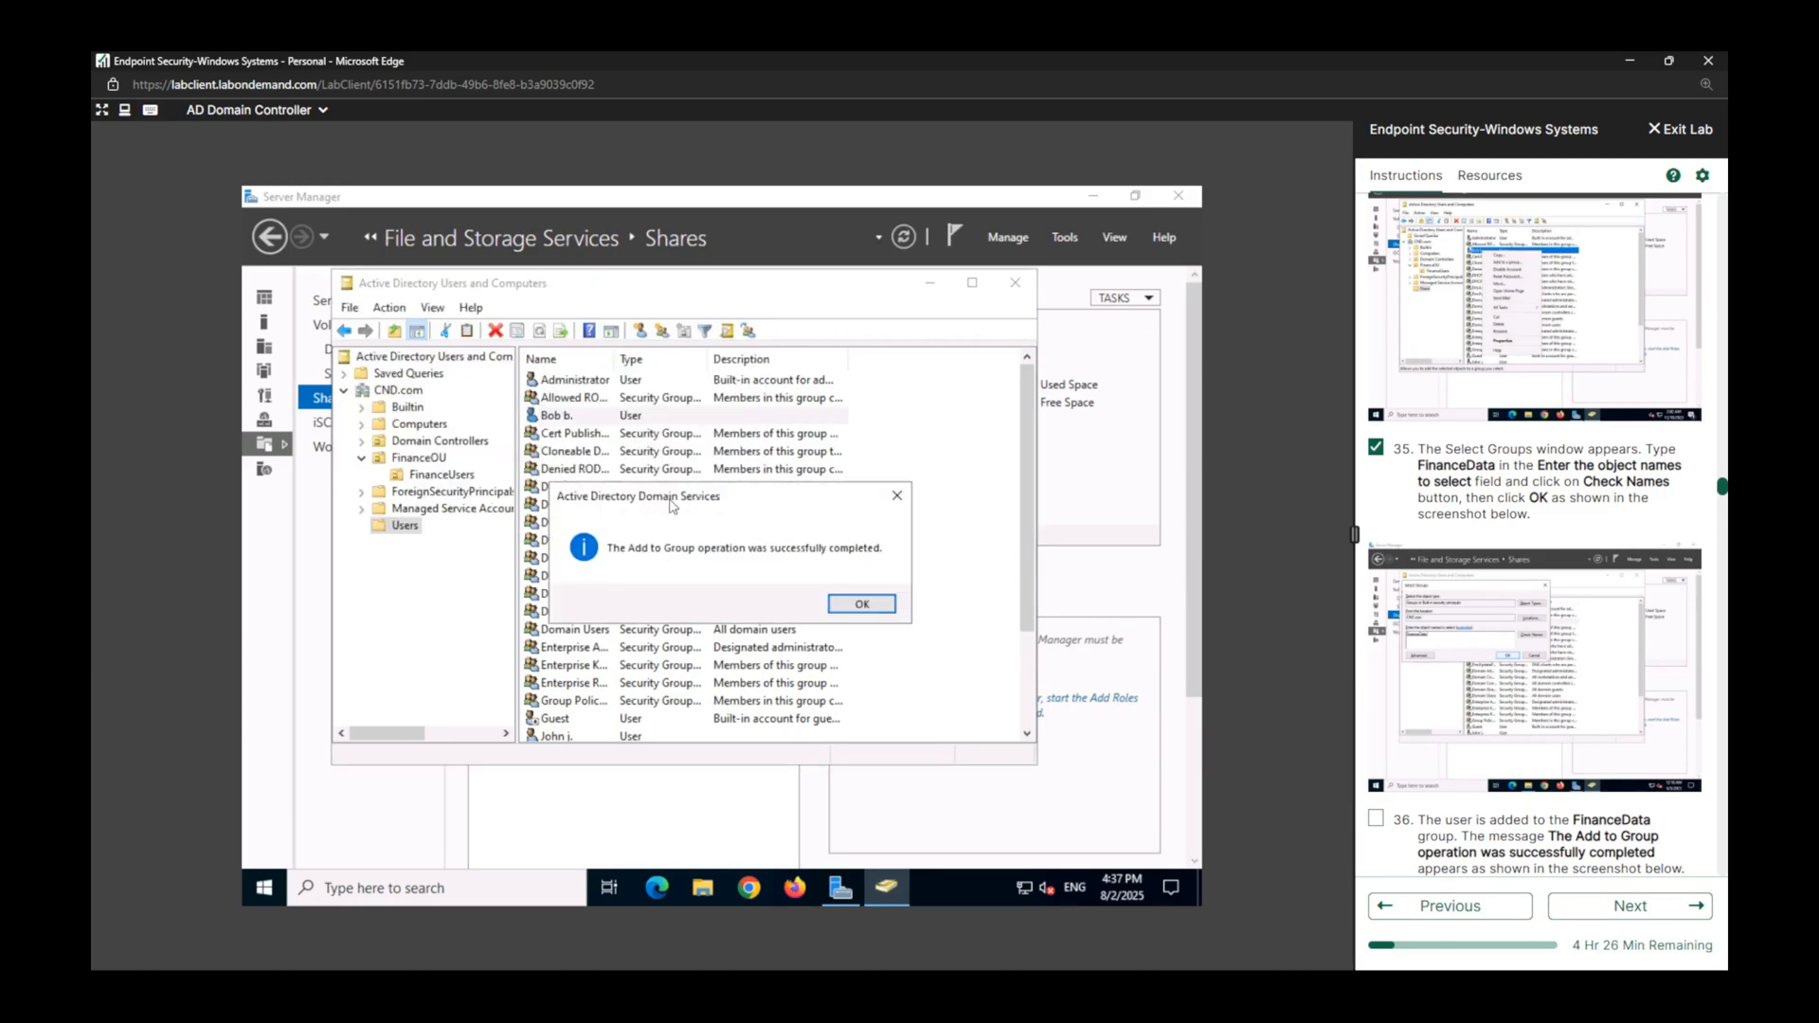
click(862, 604)
Mark lab tasks 36 and 37 complete.
scroll(1464, 520, down, 5)
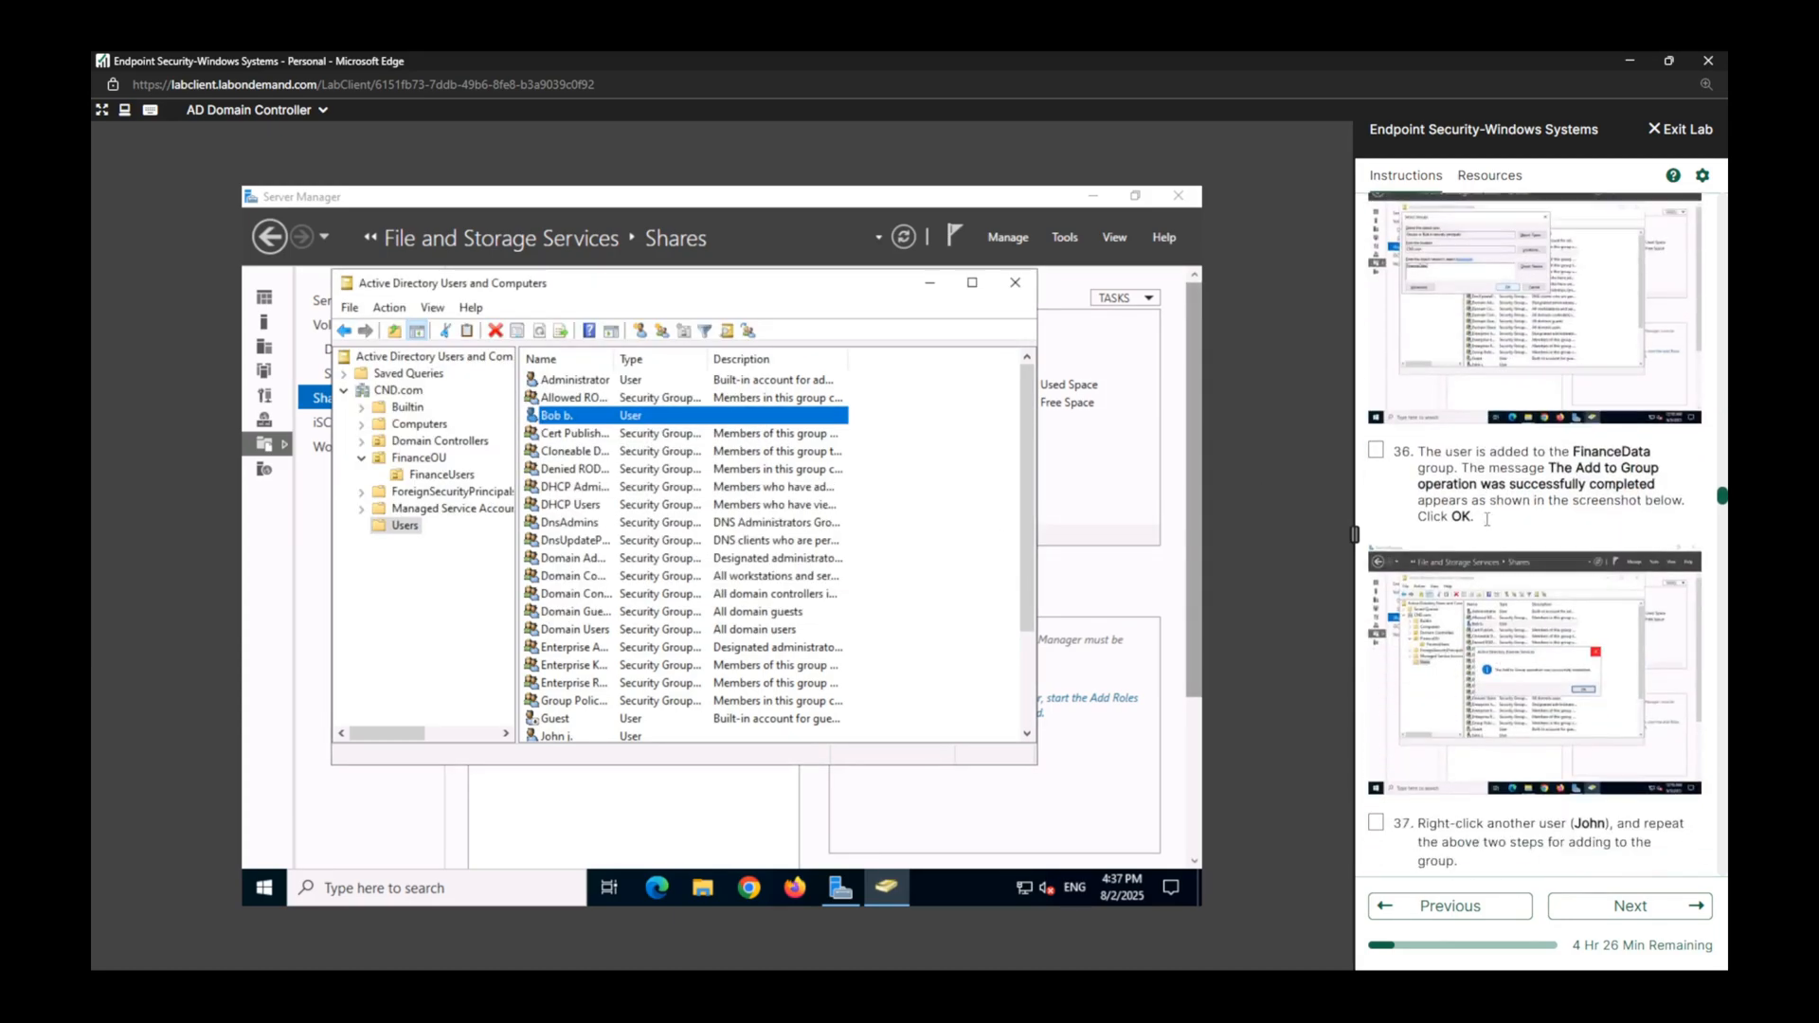
click(1376, 393)
scroll(1383, 402, down, 2)
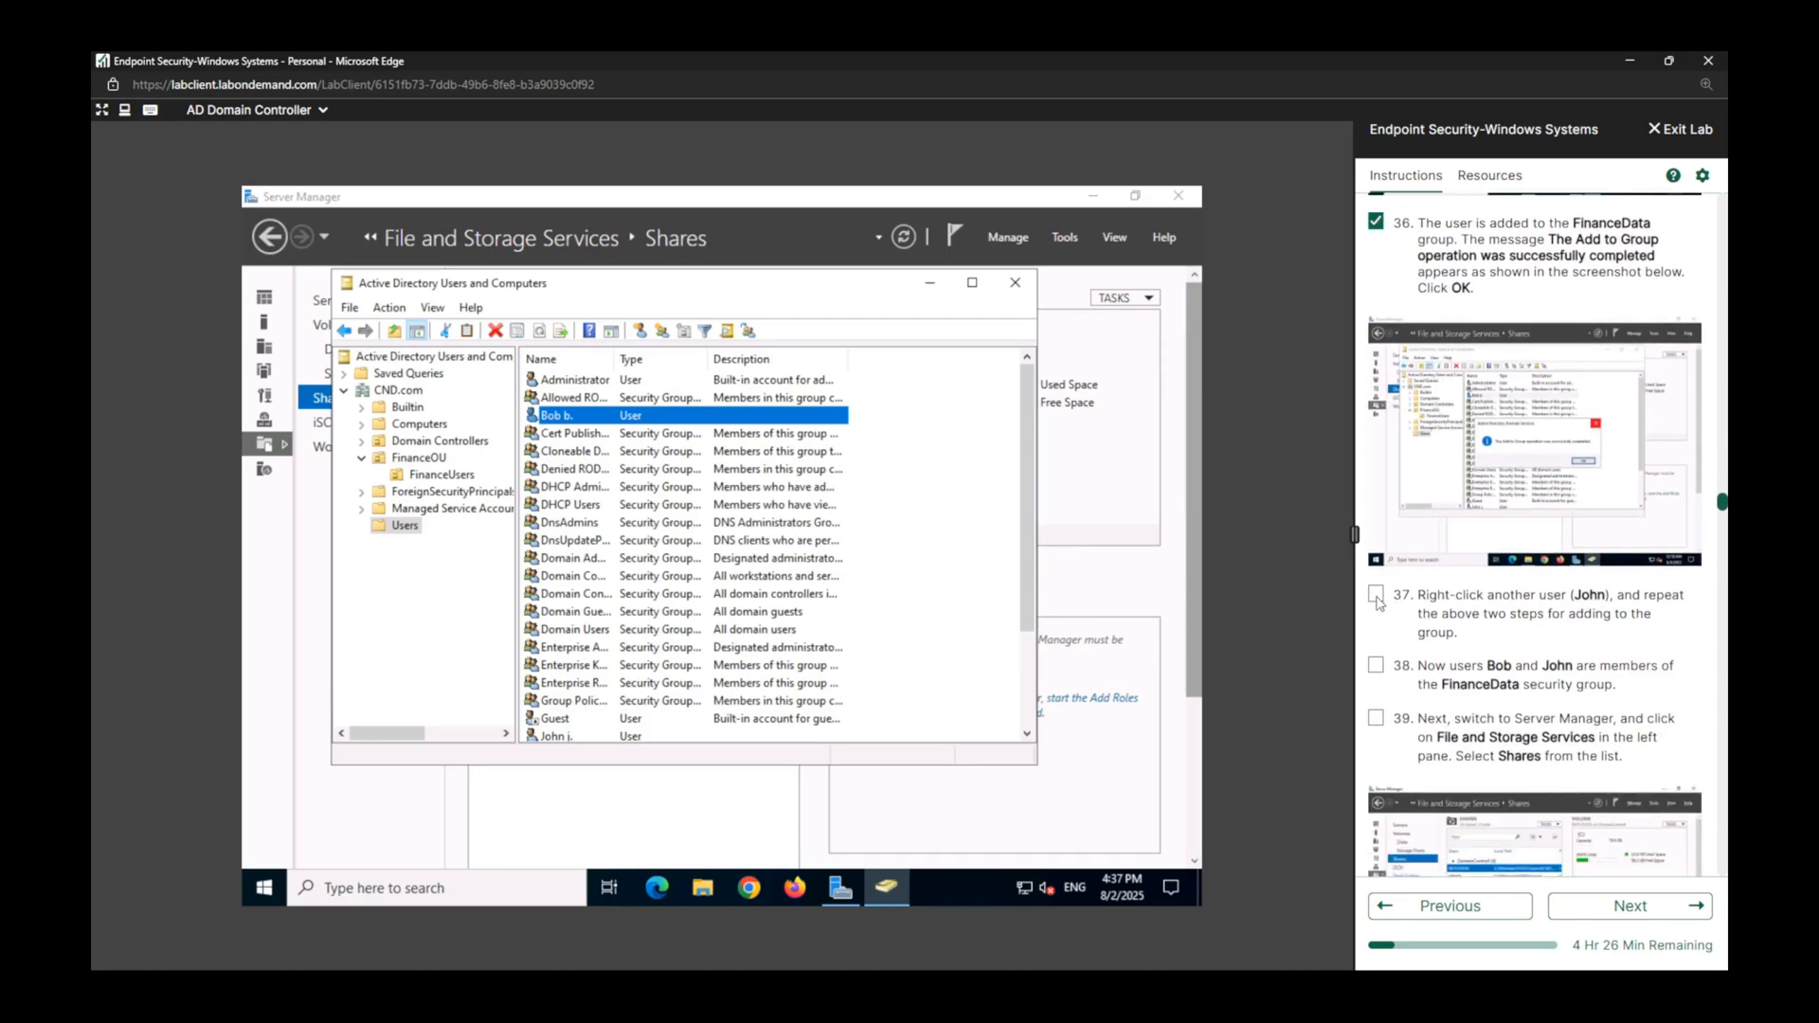
click(1377, 595)
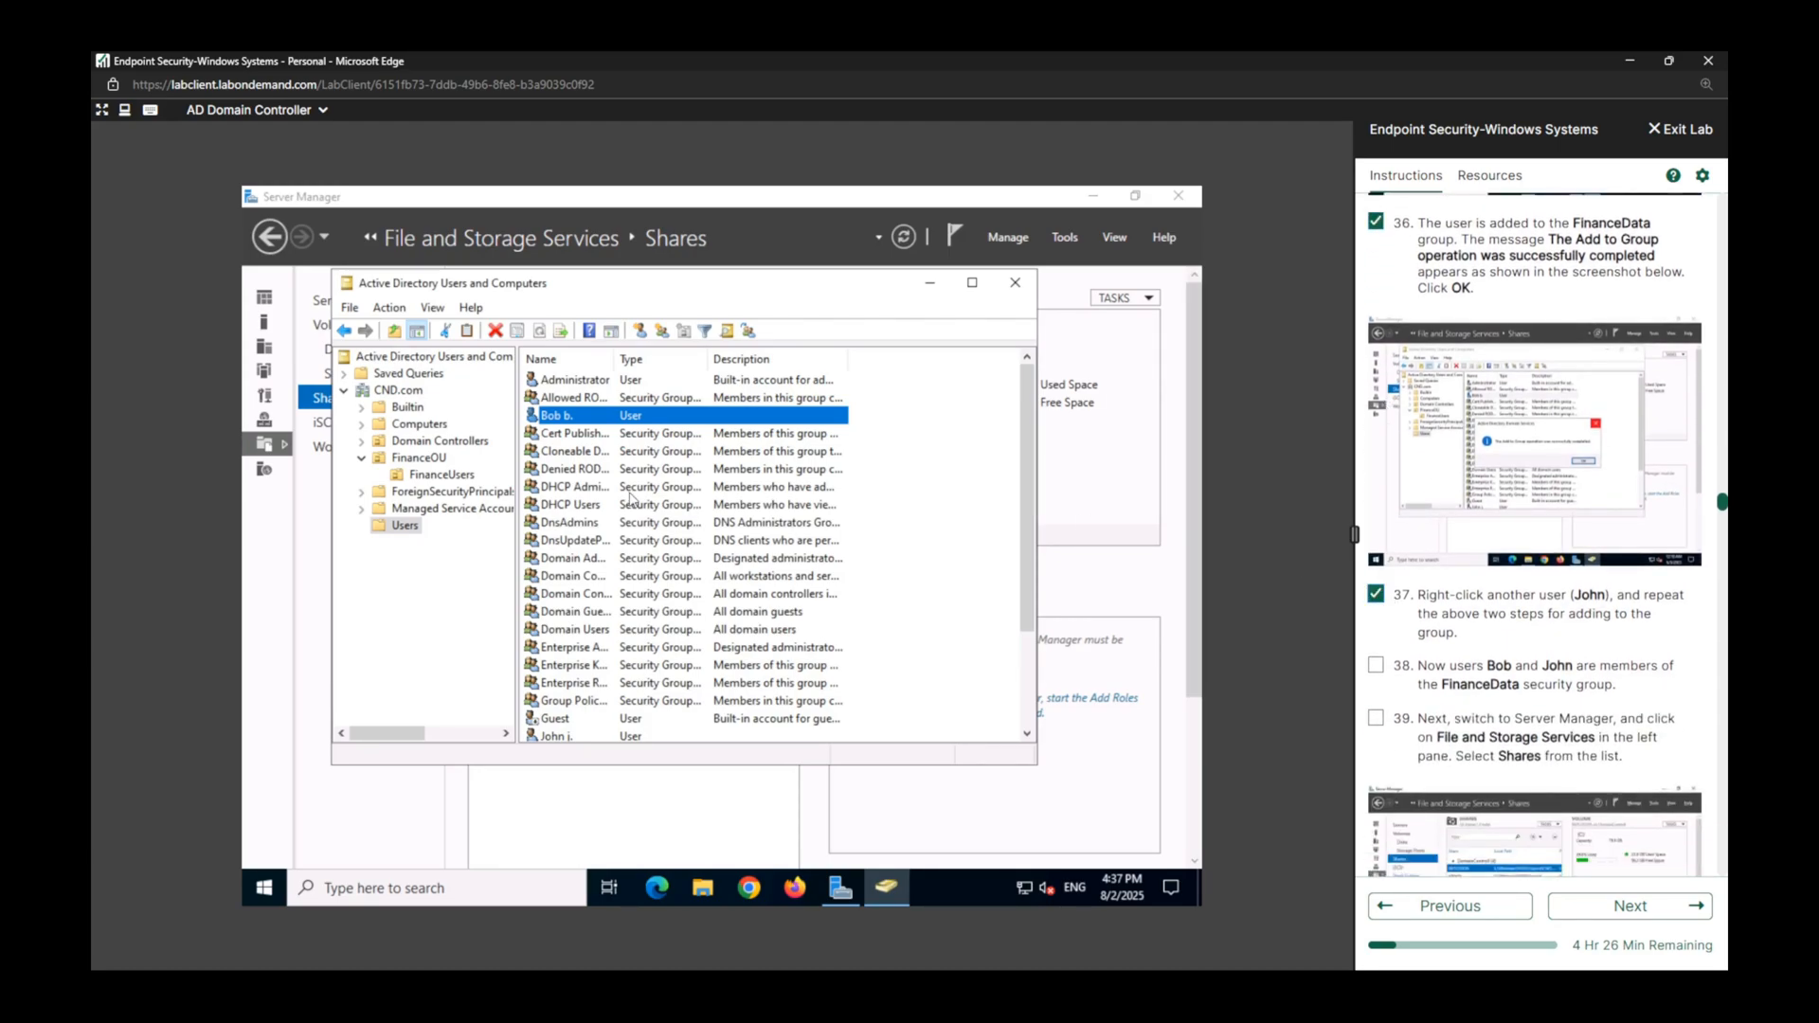
Add the user named in lab task 37 to the FinanceData group, checking the group name.
scroll(580, 679, down, 2)
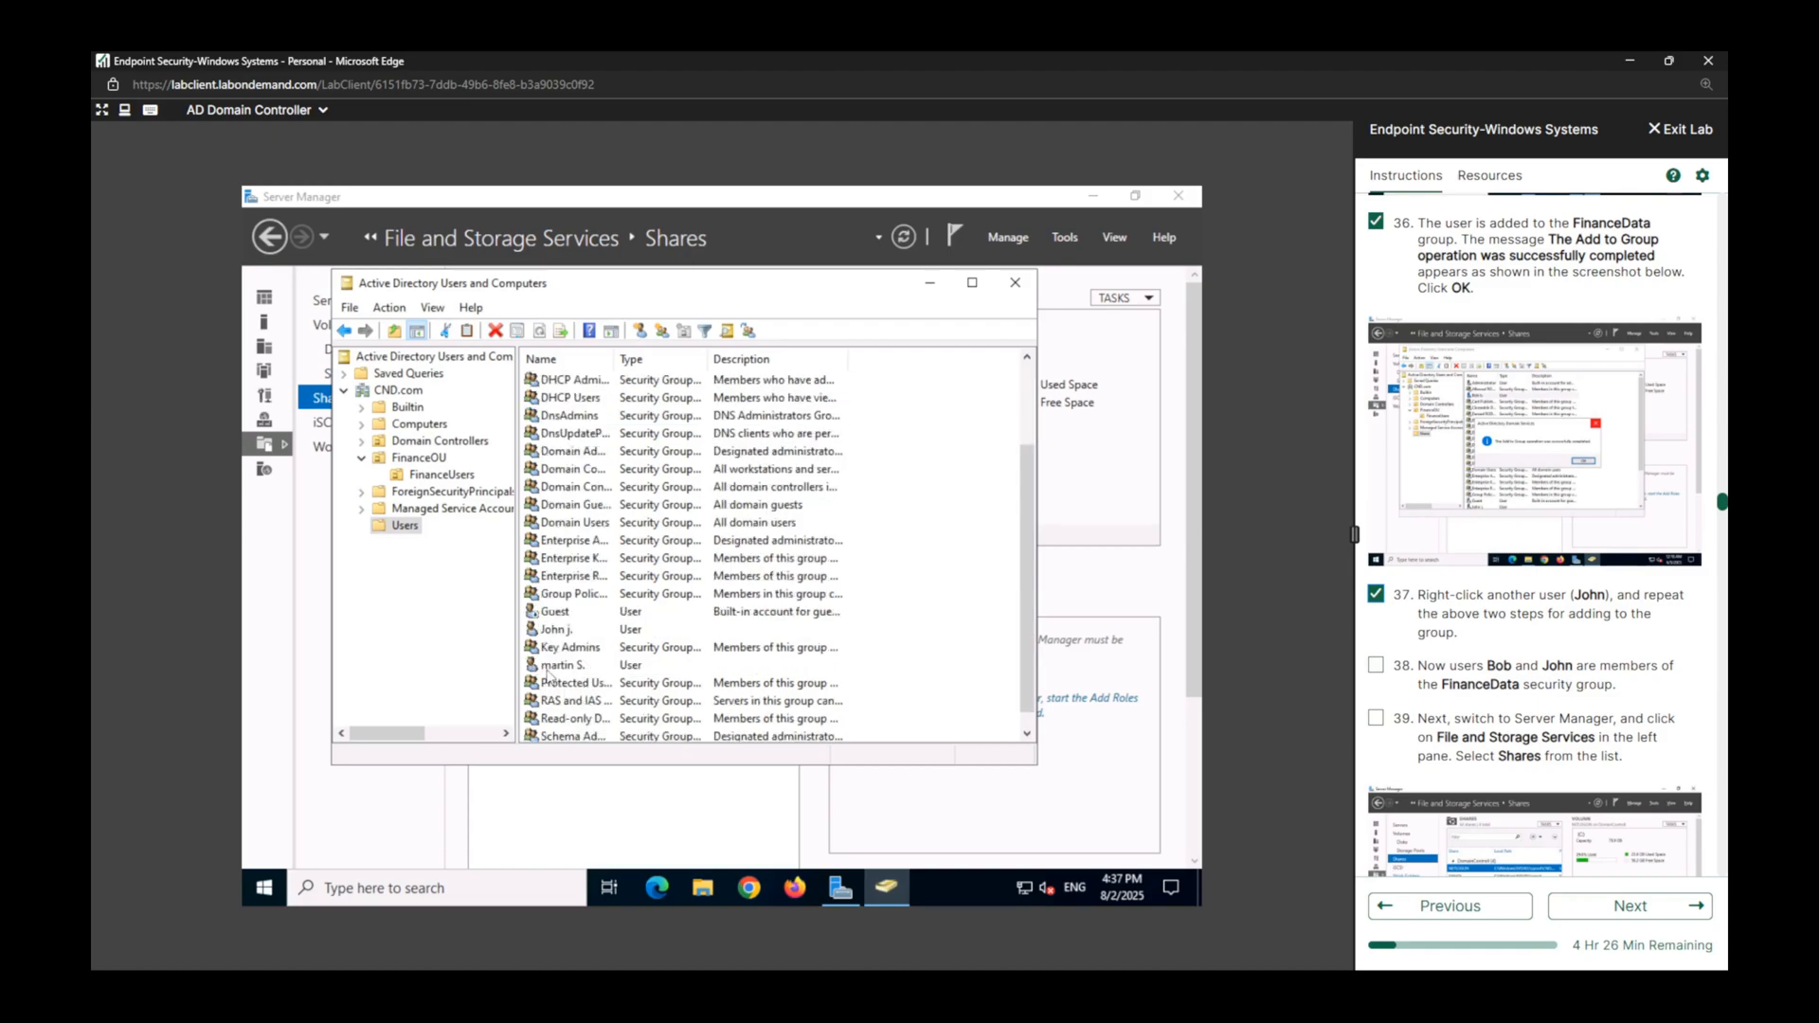
right_click(551, 633)
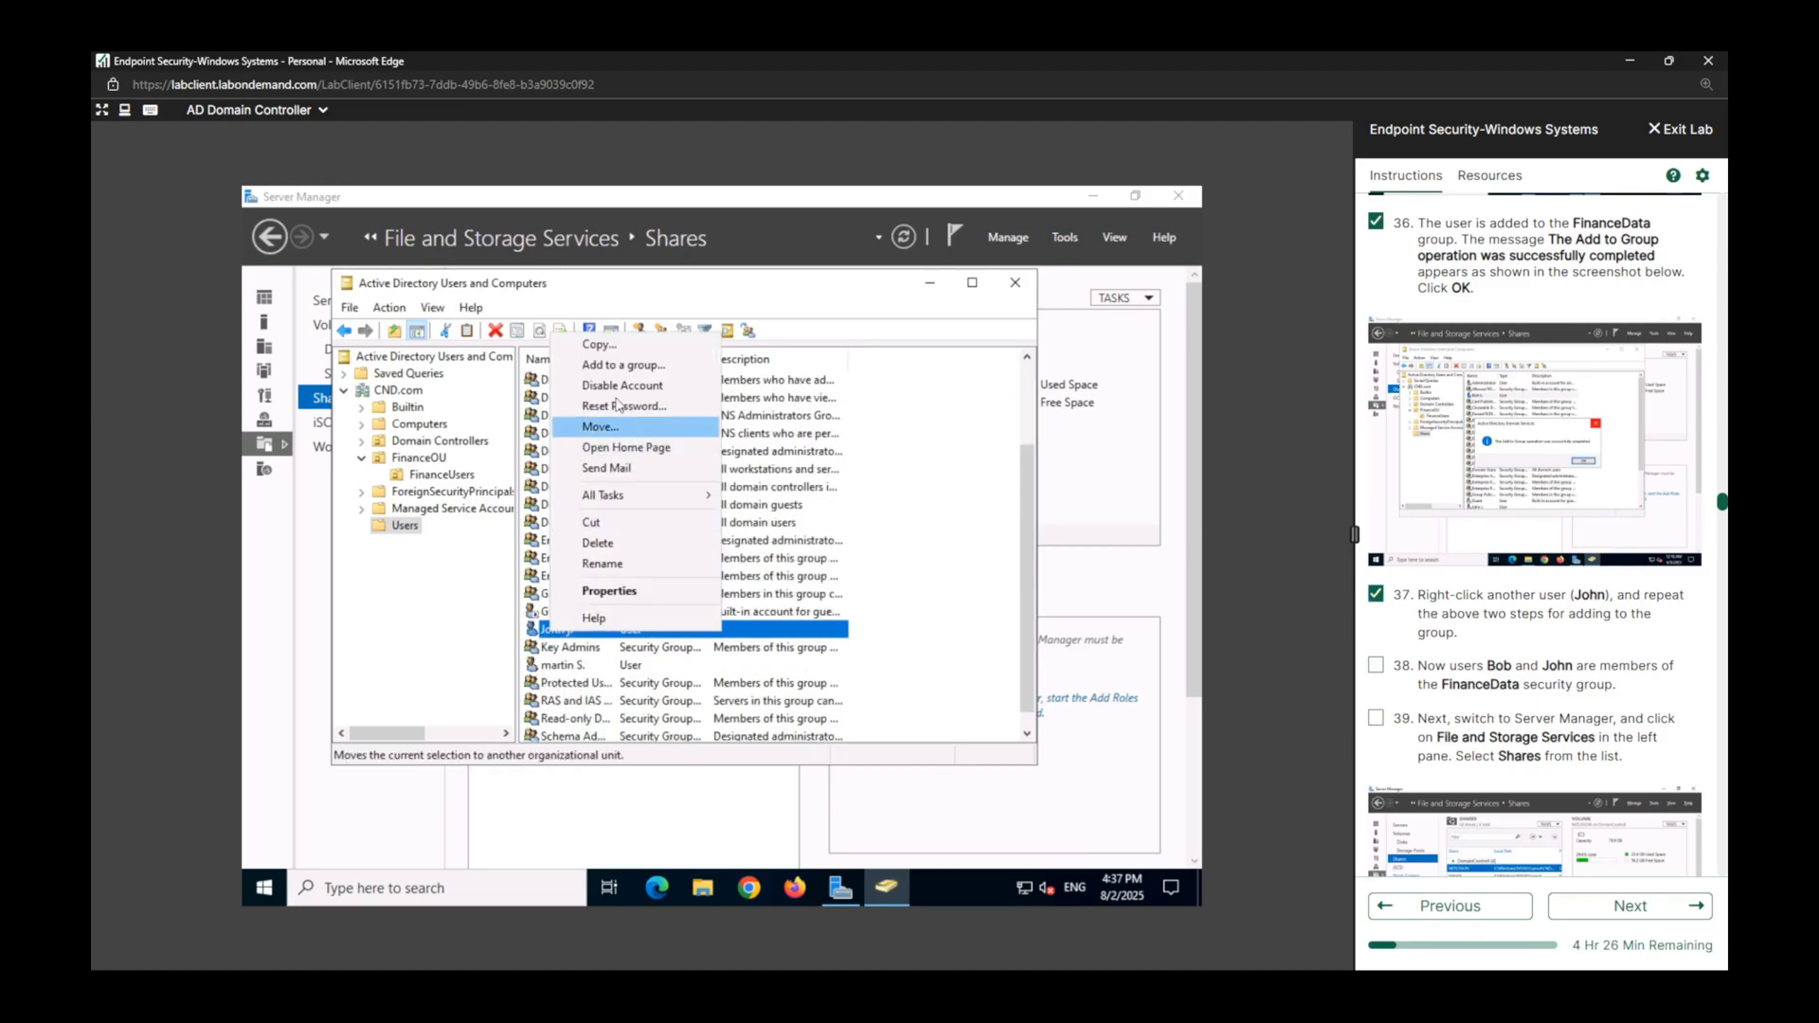
click(599, 365)
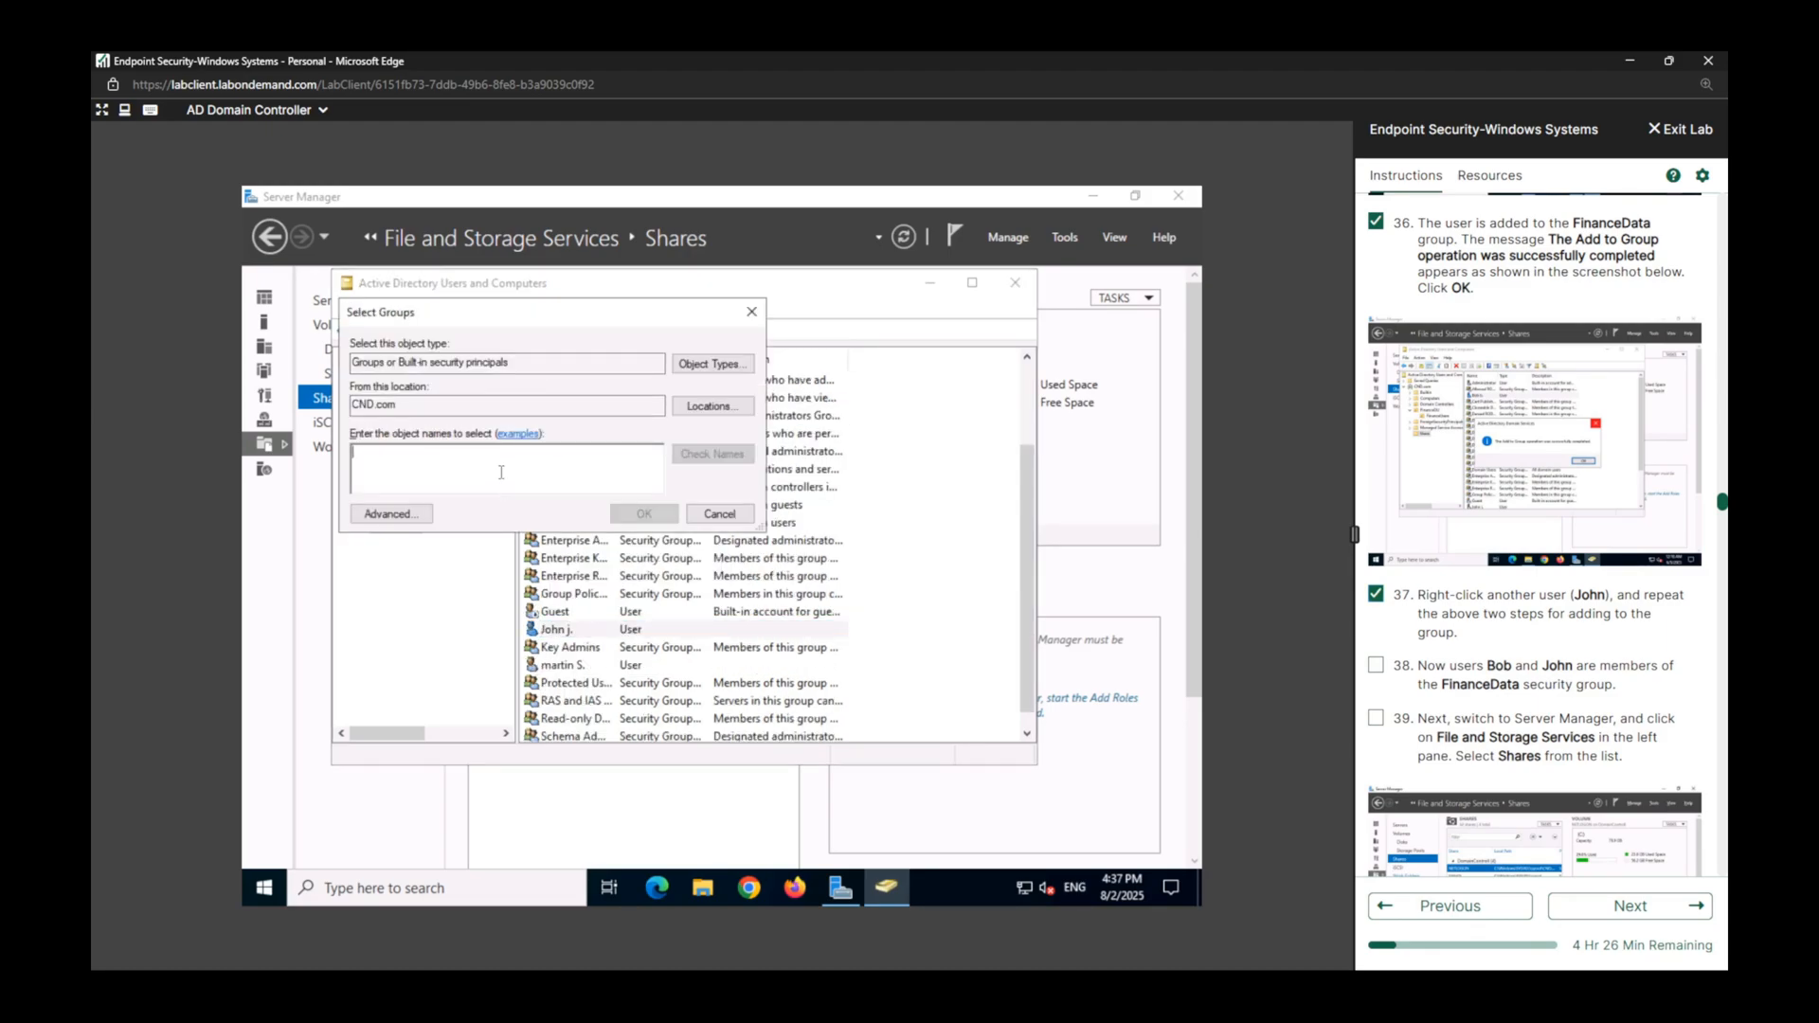
text(fi)
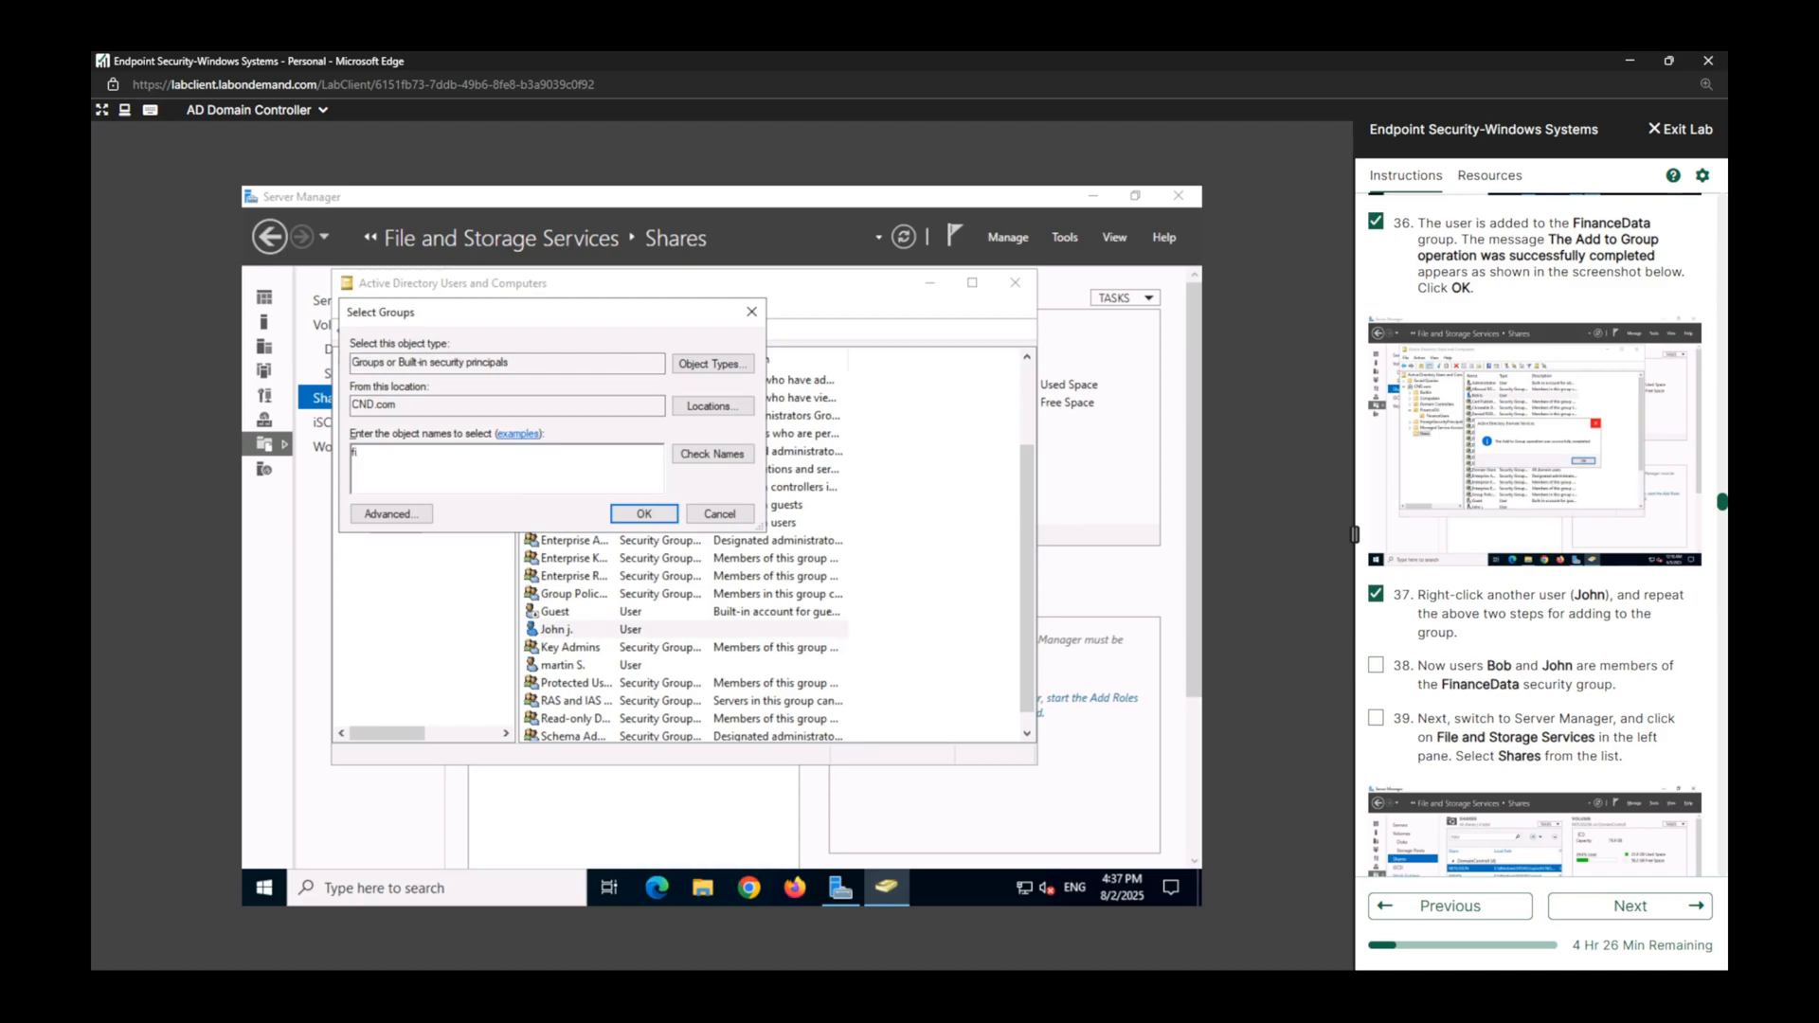
text(nancedata)
click(703, 454)
click(656, 515)
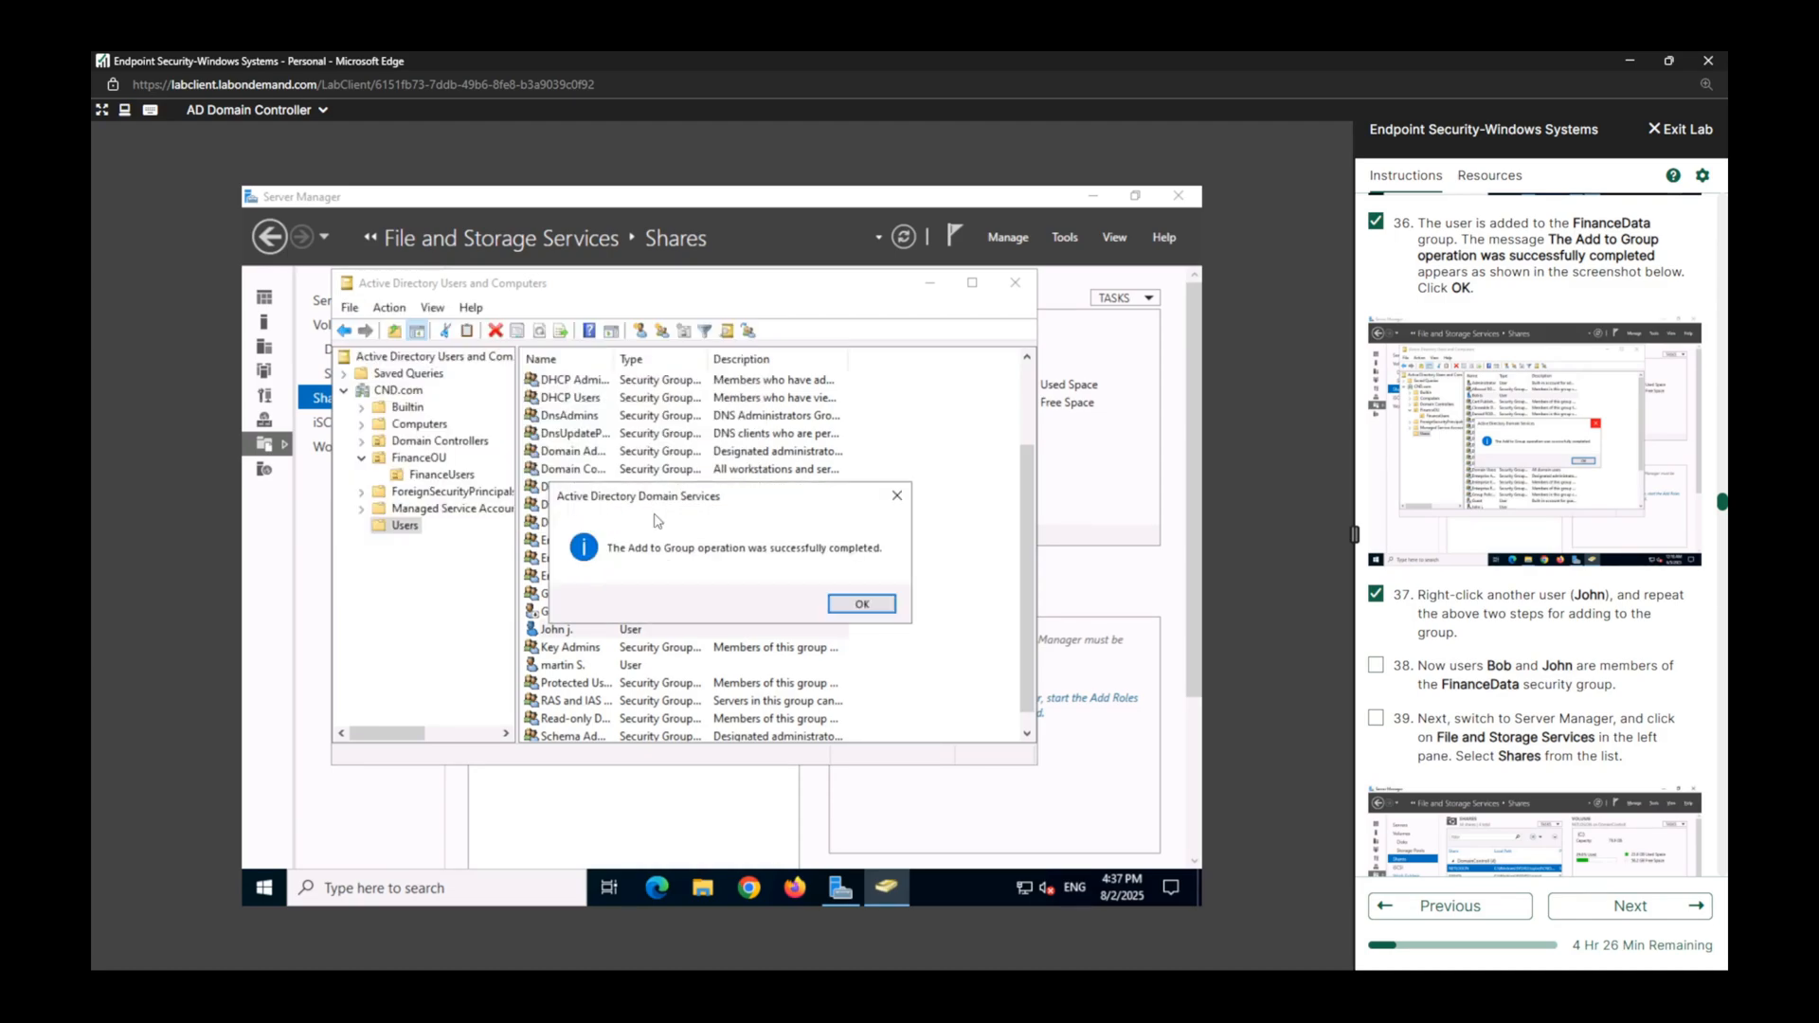
click(862, 604)
Switch to Server Manager, select the FinanceData share in the Shares list, and mark lab tasks 38 and 39 complete.
click(1375, 666)
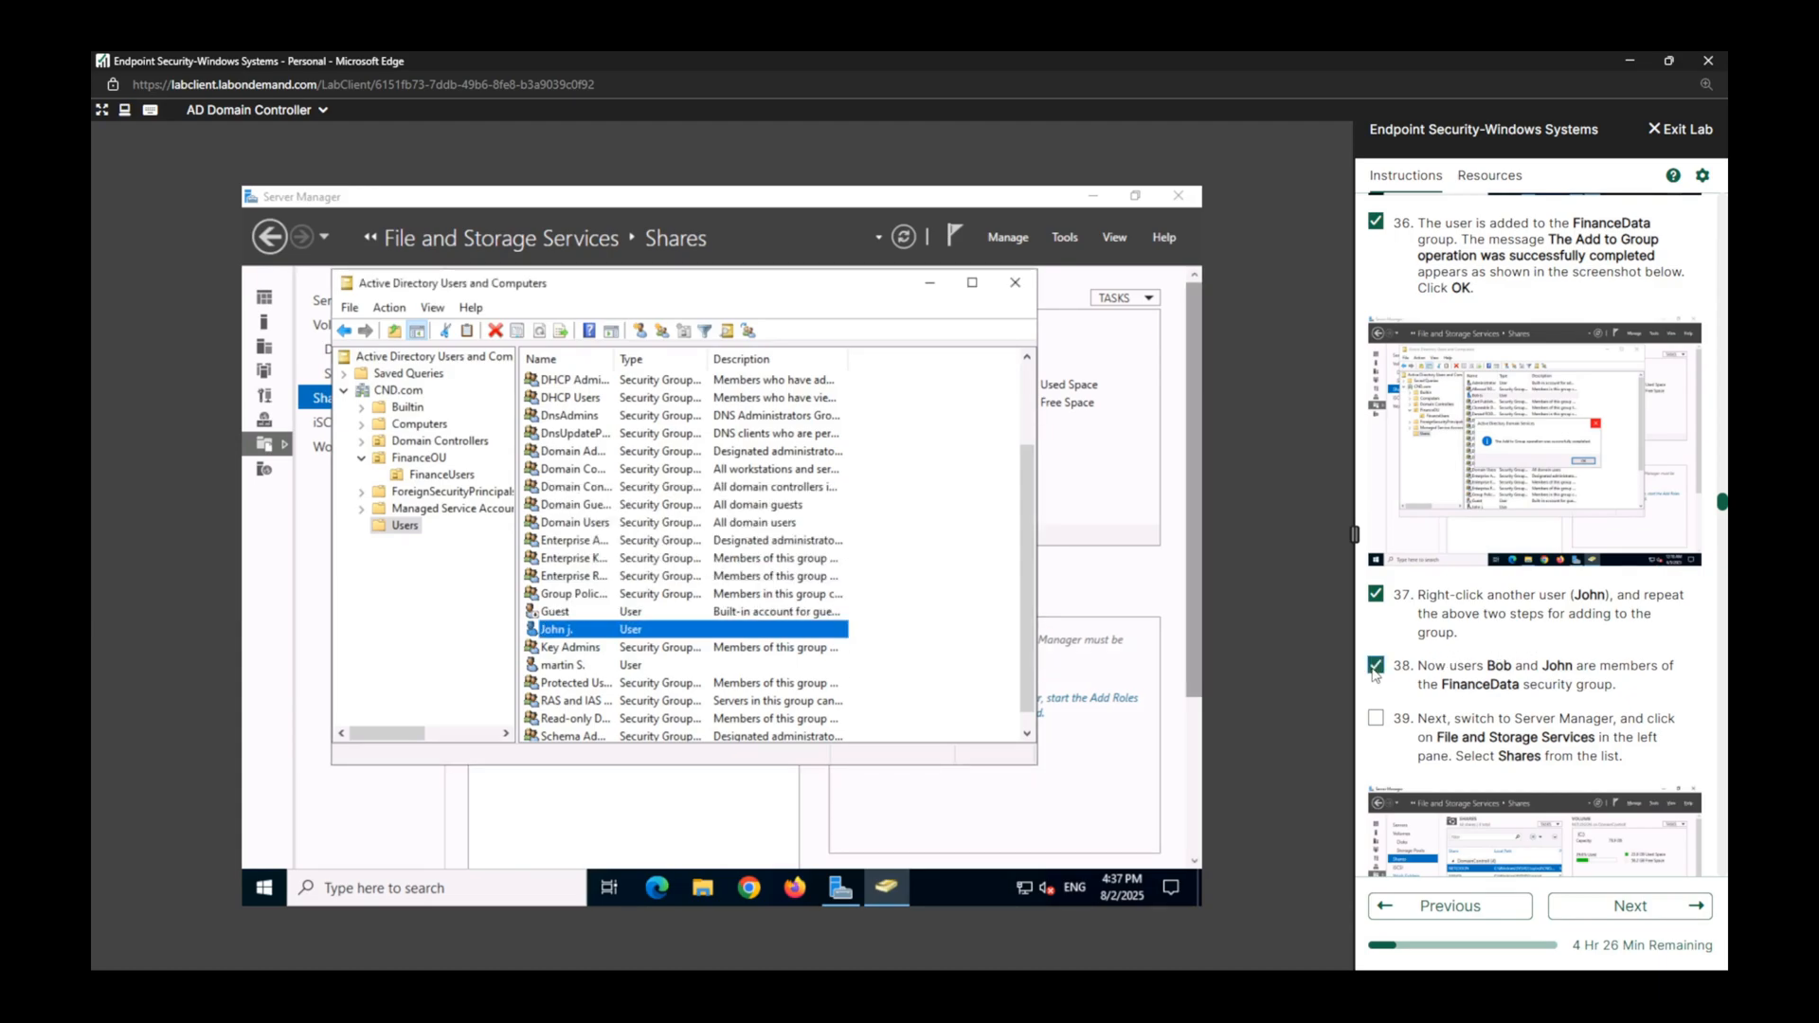
click(1378, 720)
click(1379, 720)
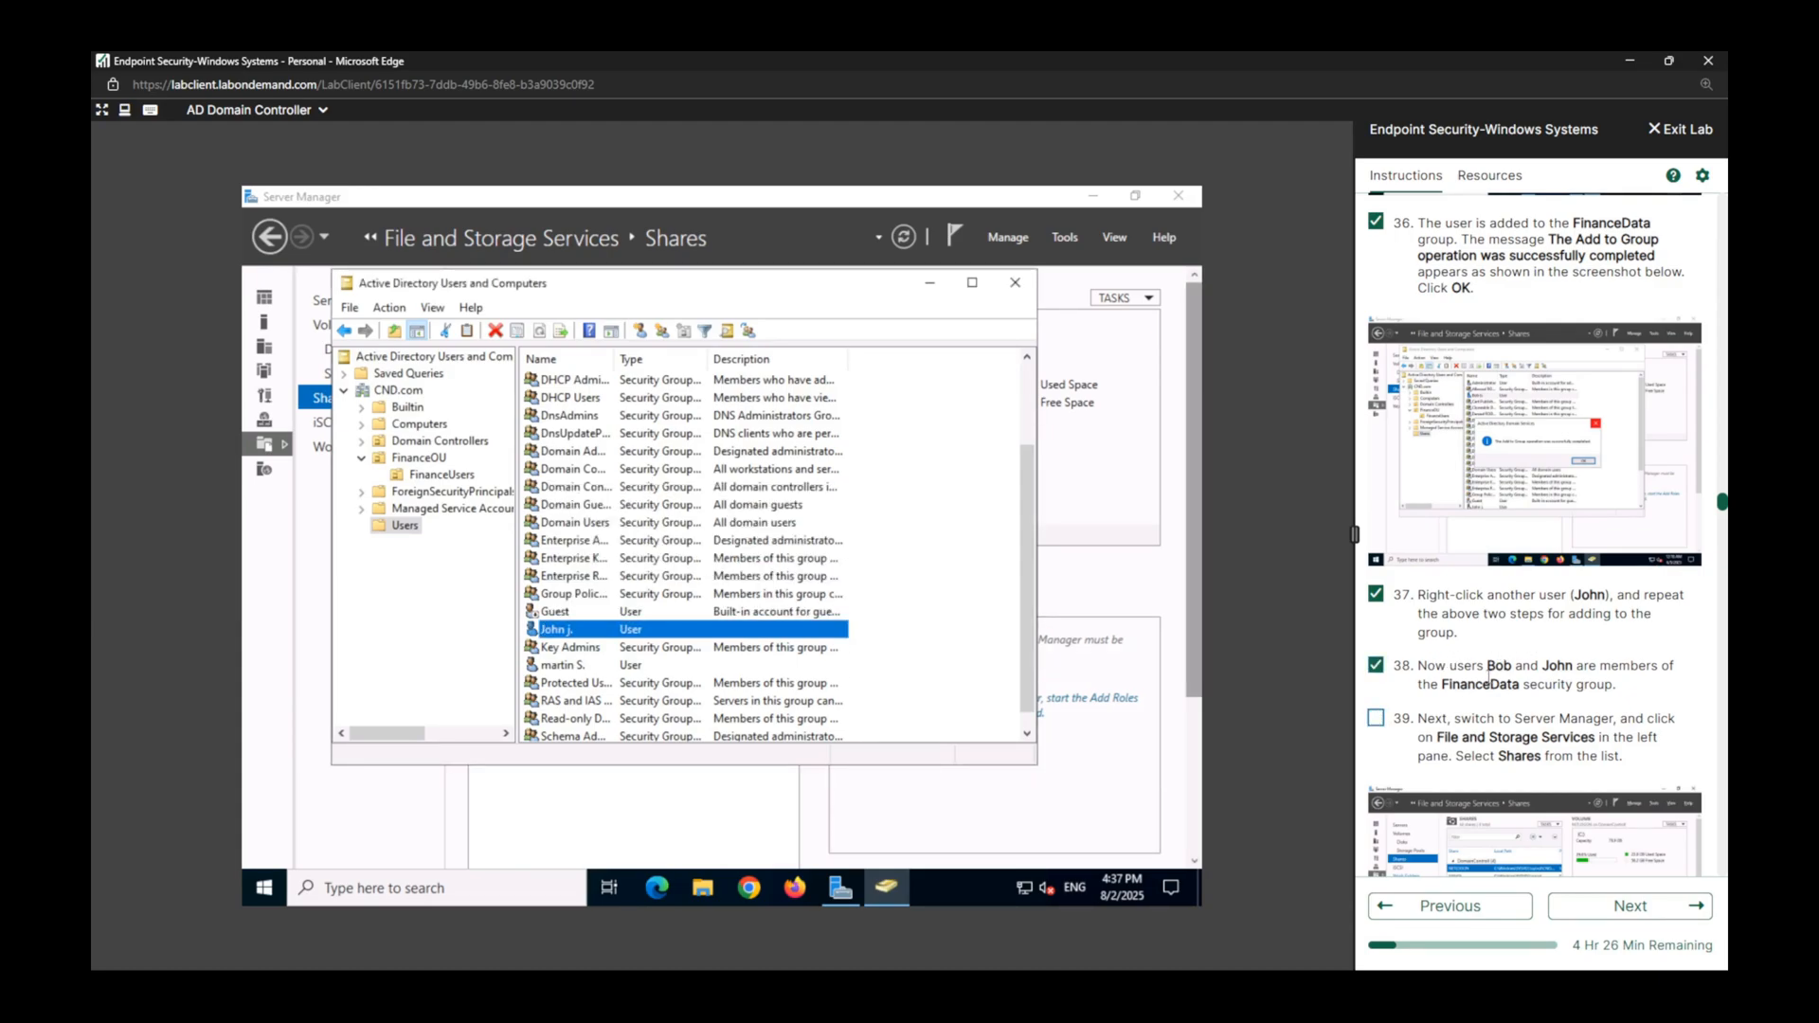
click(310, 549)
click(510, 495)
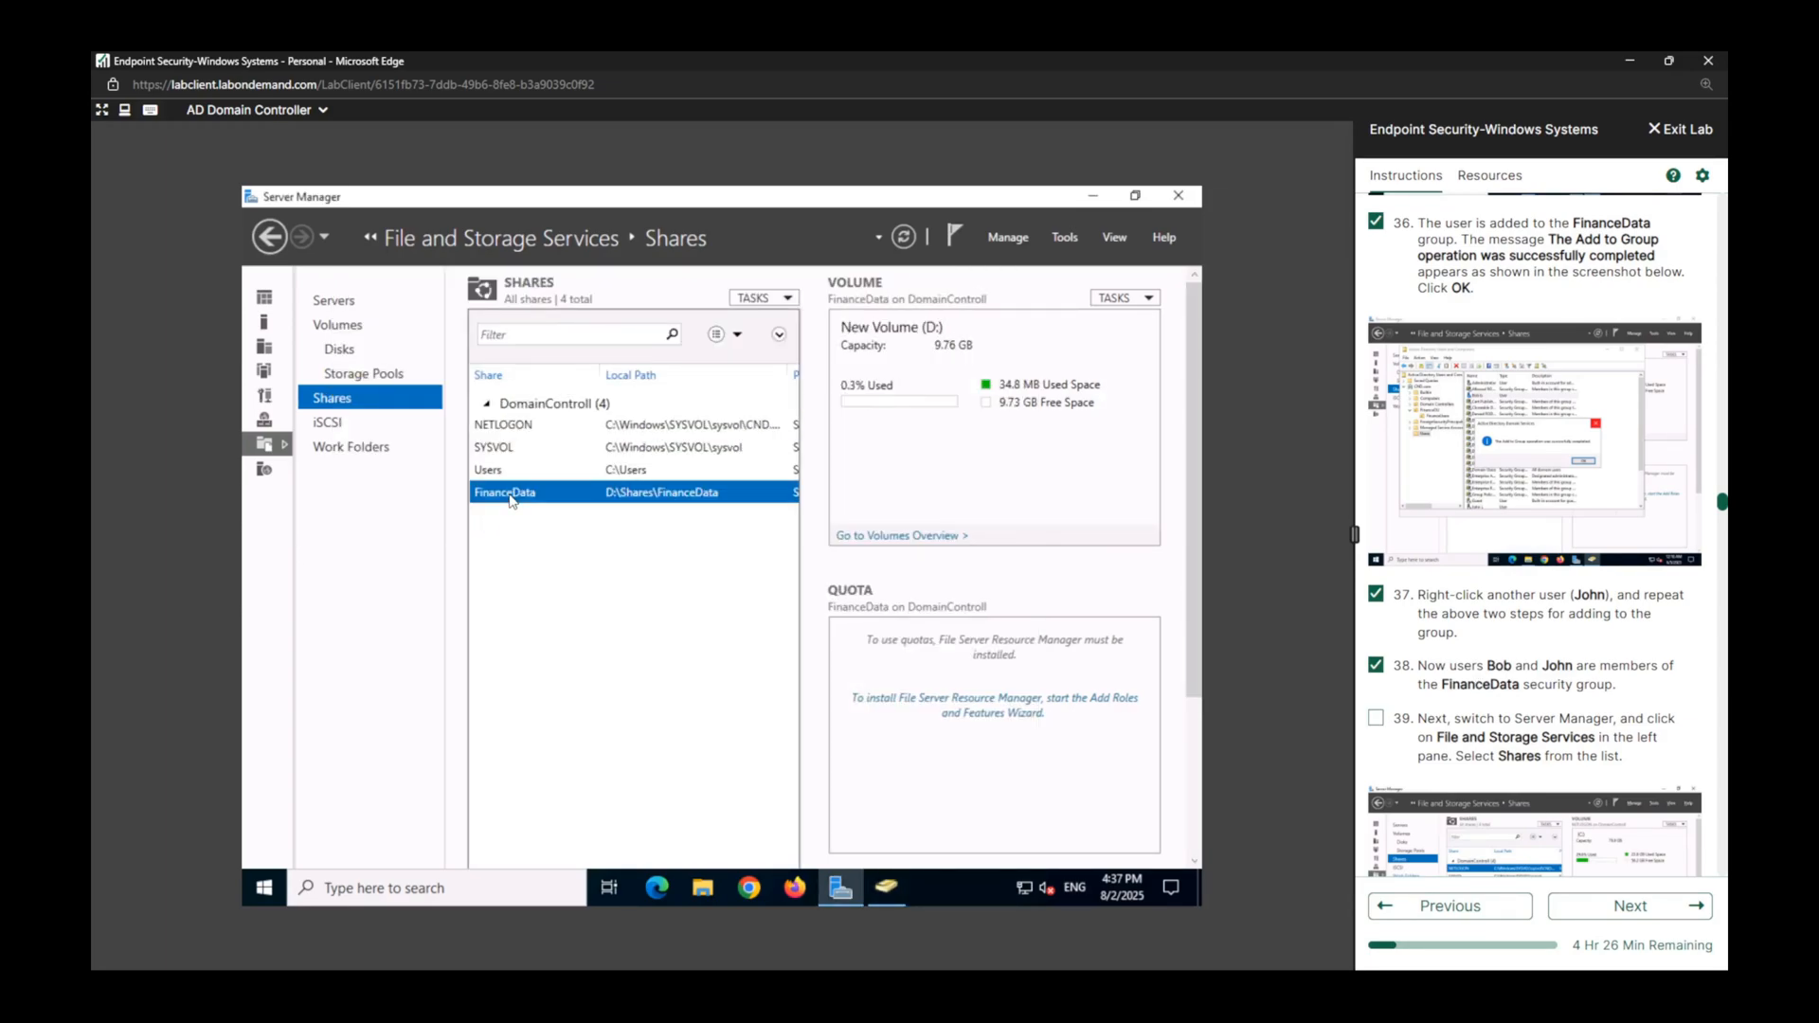
click(1376, 718)
Close Server Manager and Active Directory Users and Computers.
click(1176, 198)
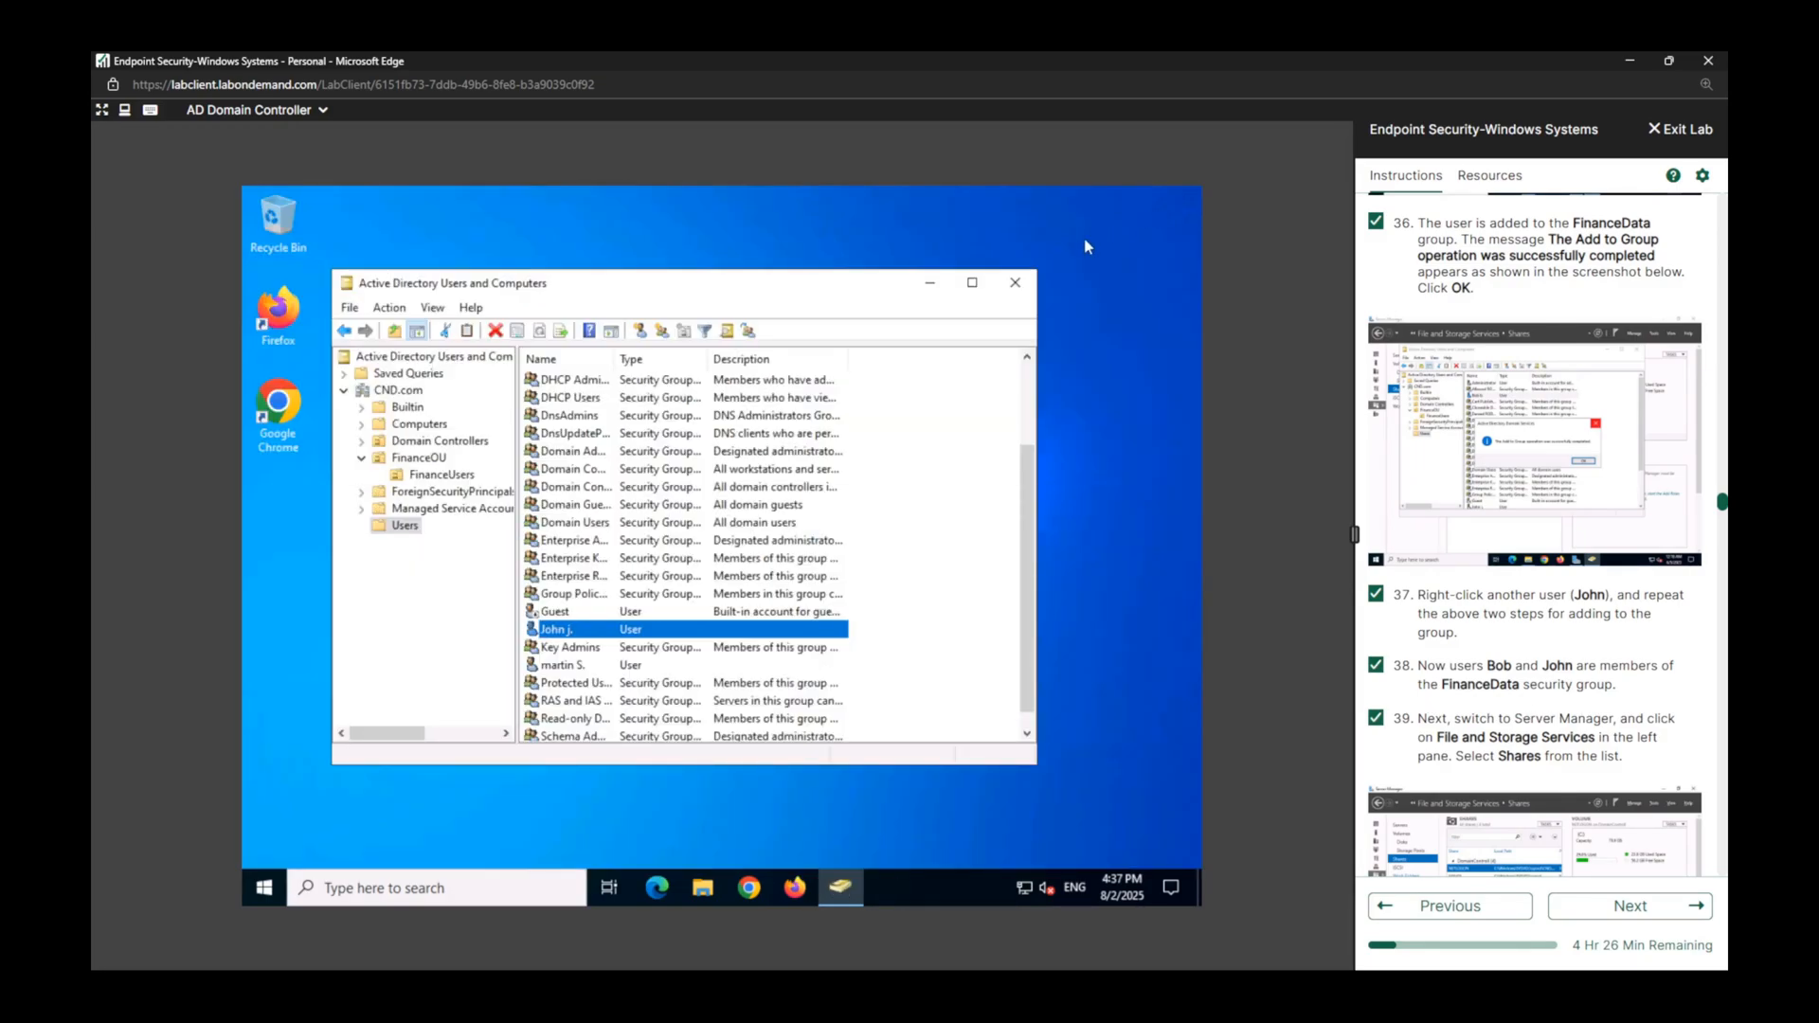
click(1015, 282)
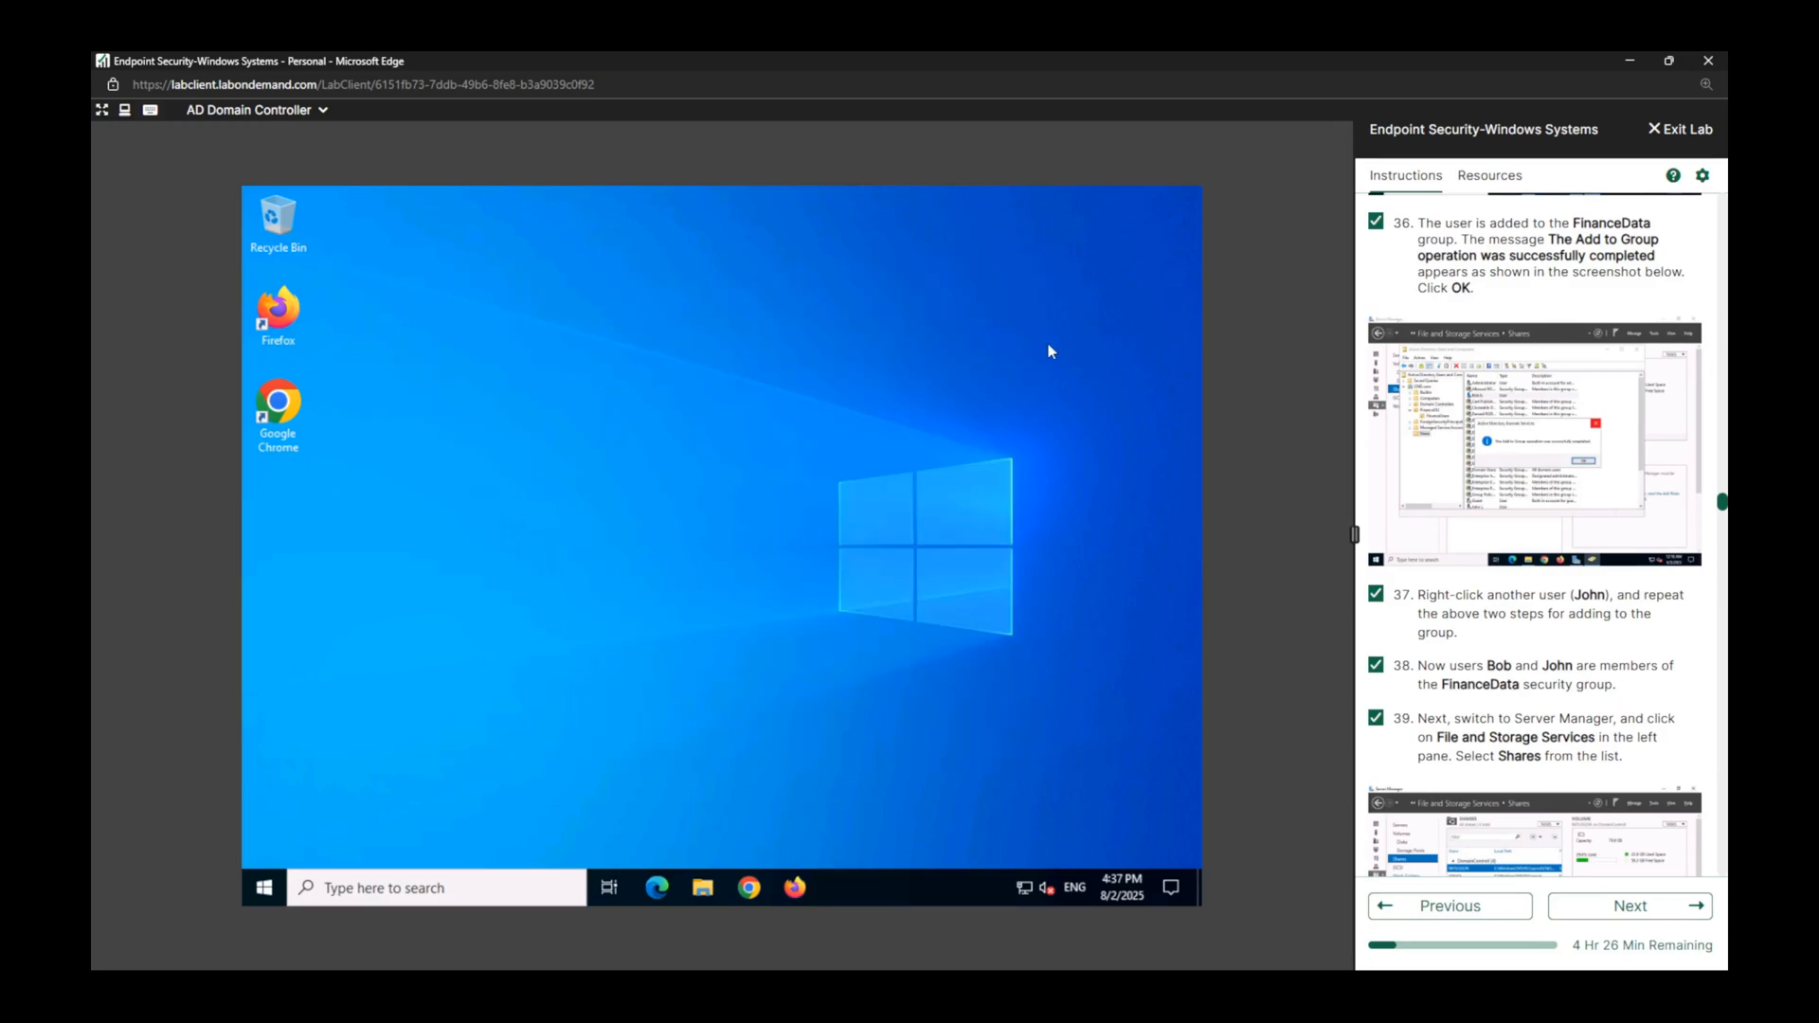
click(276, 888)
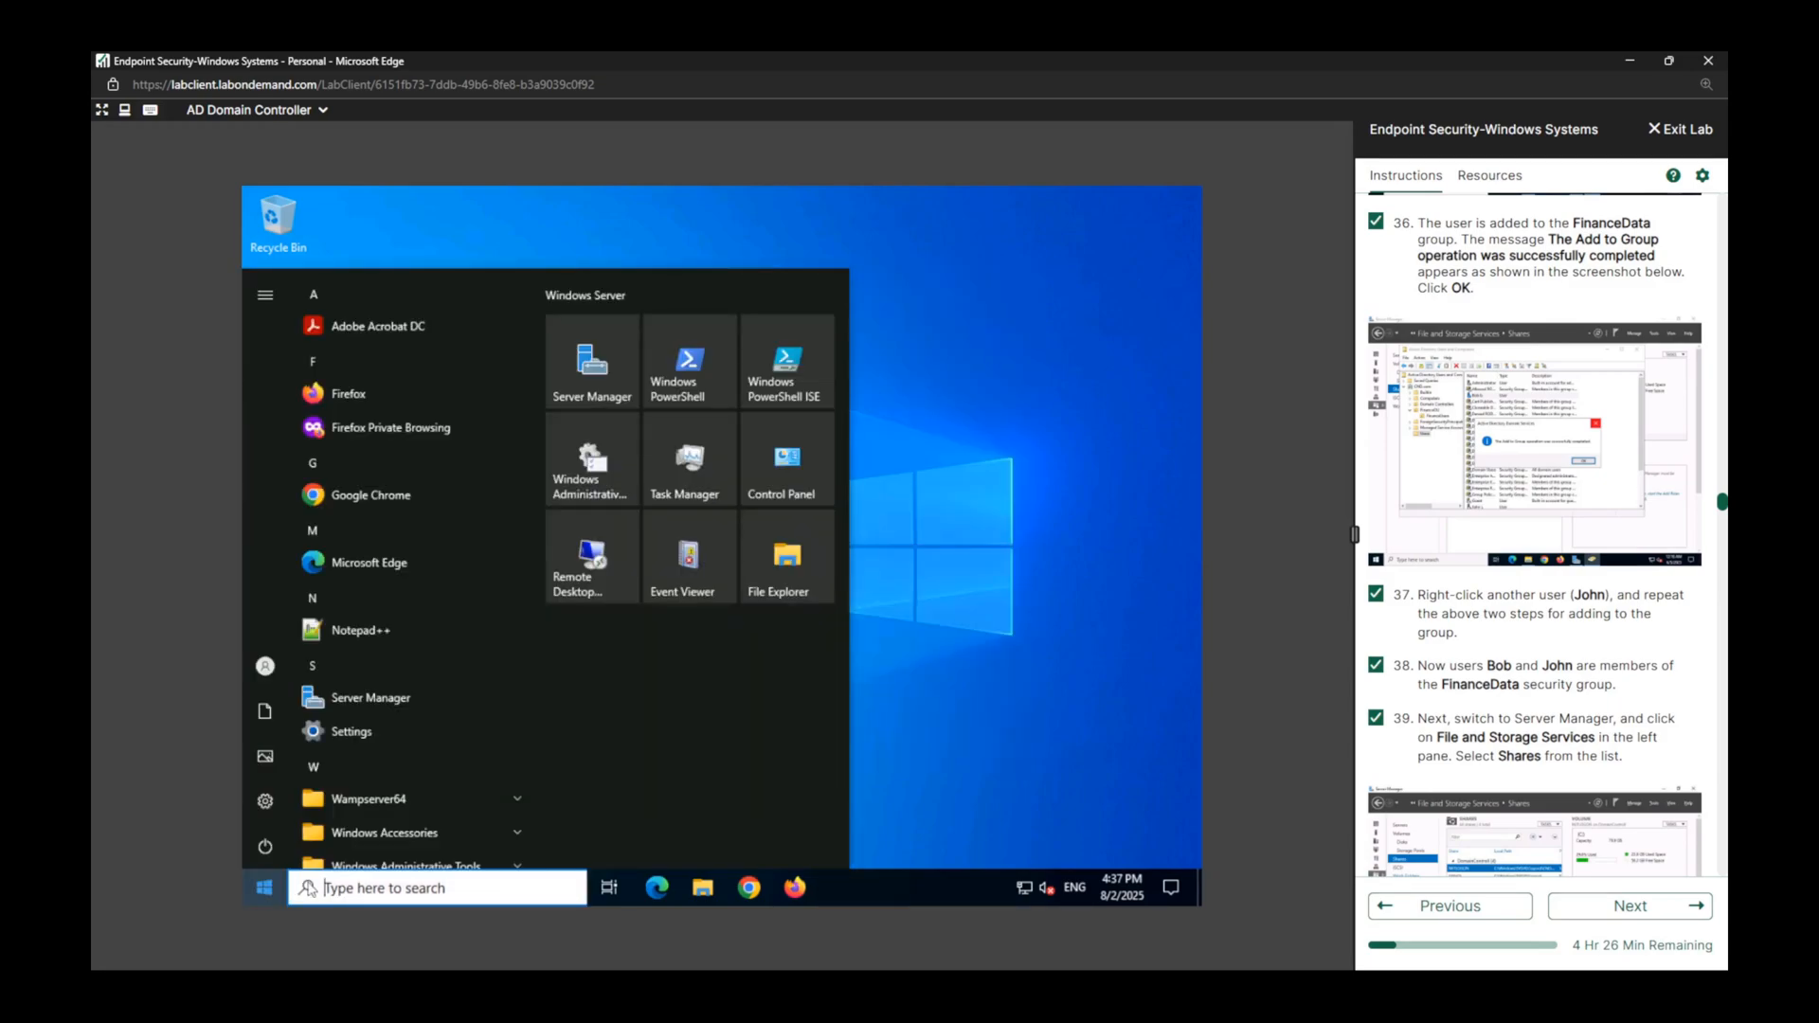
click(358, 886)
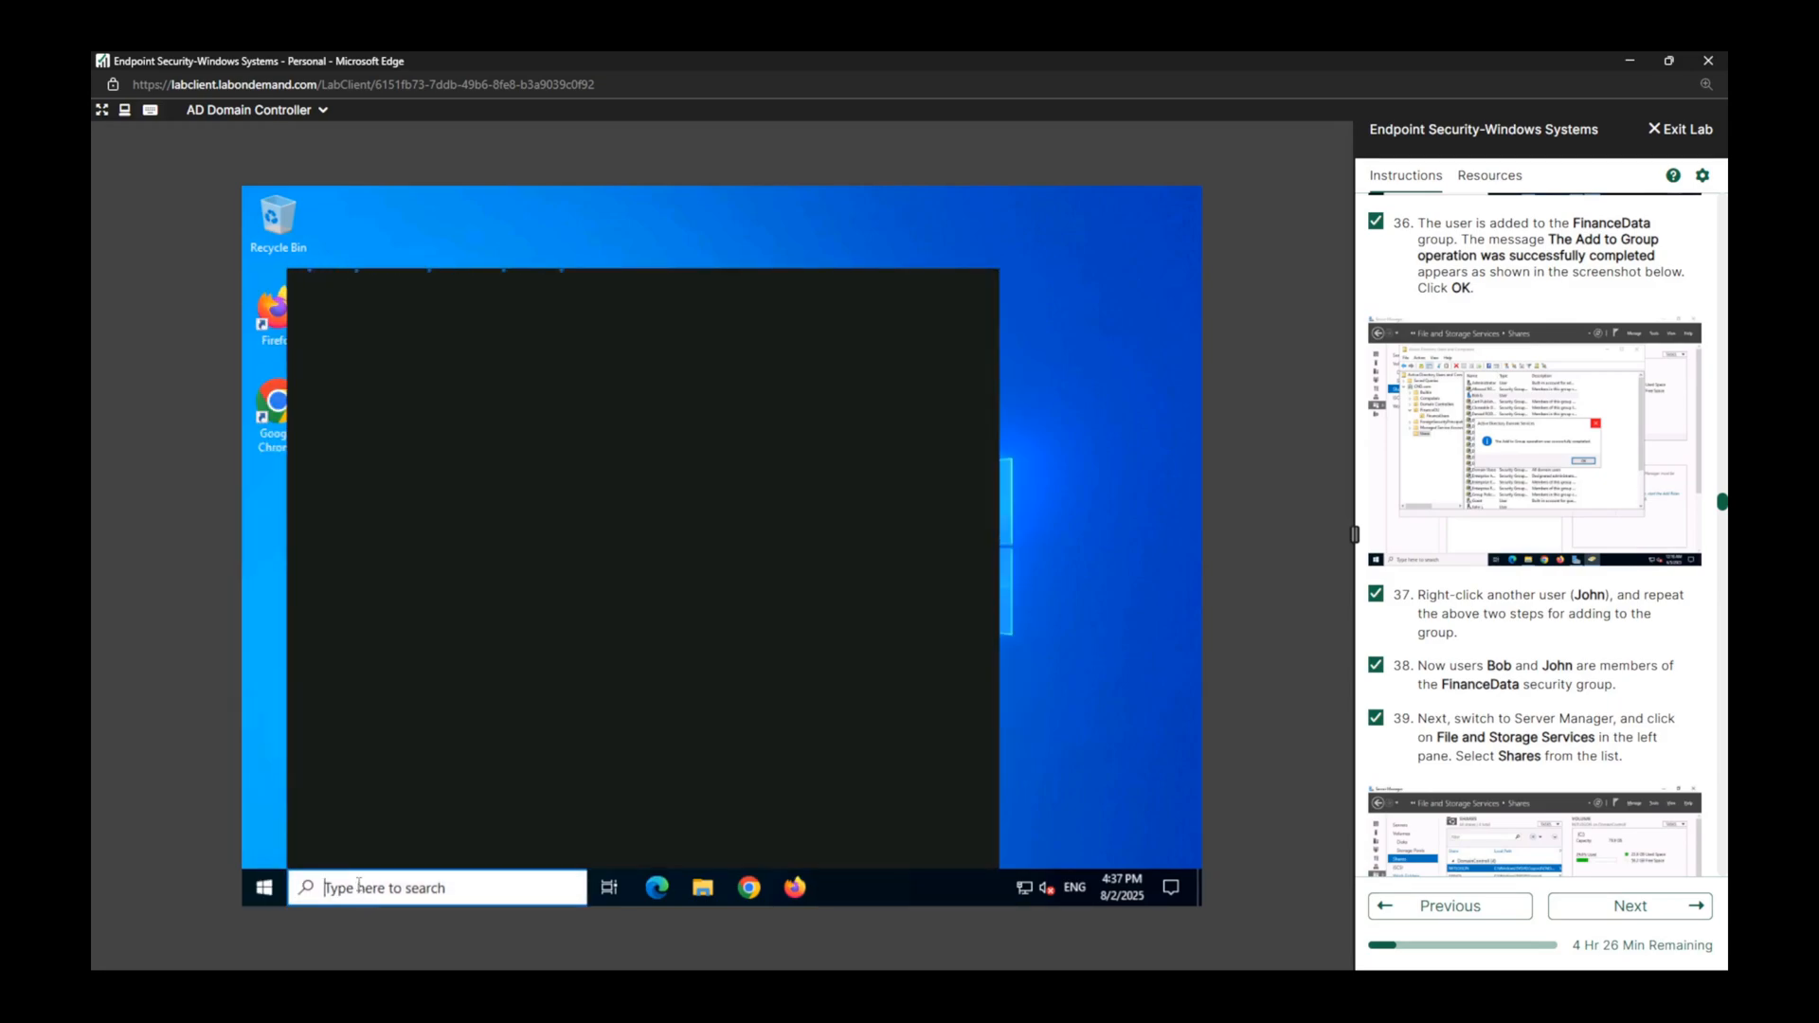
text(server)
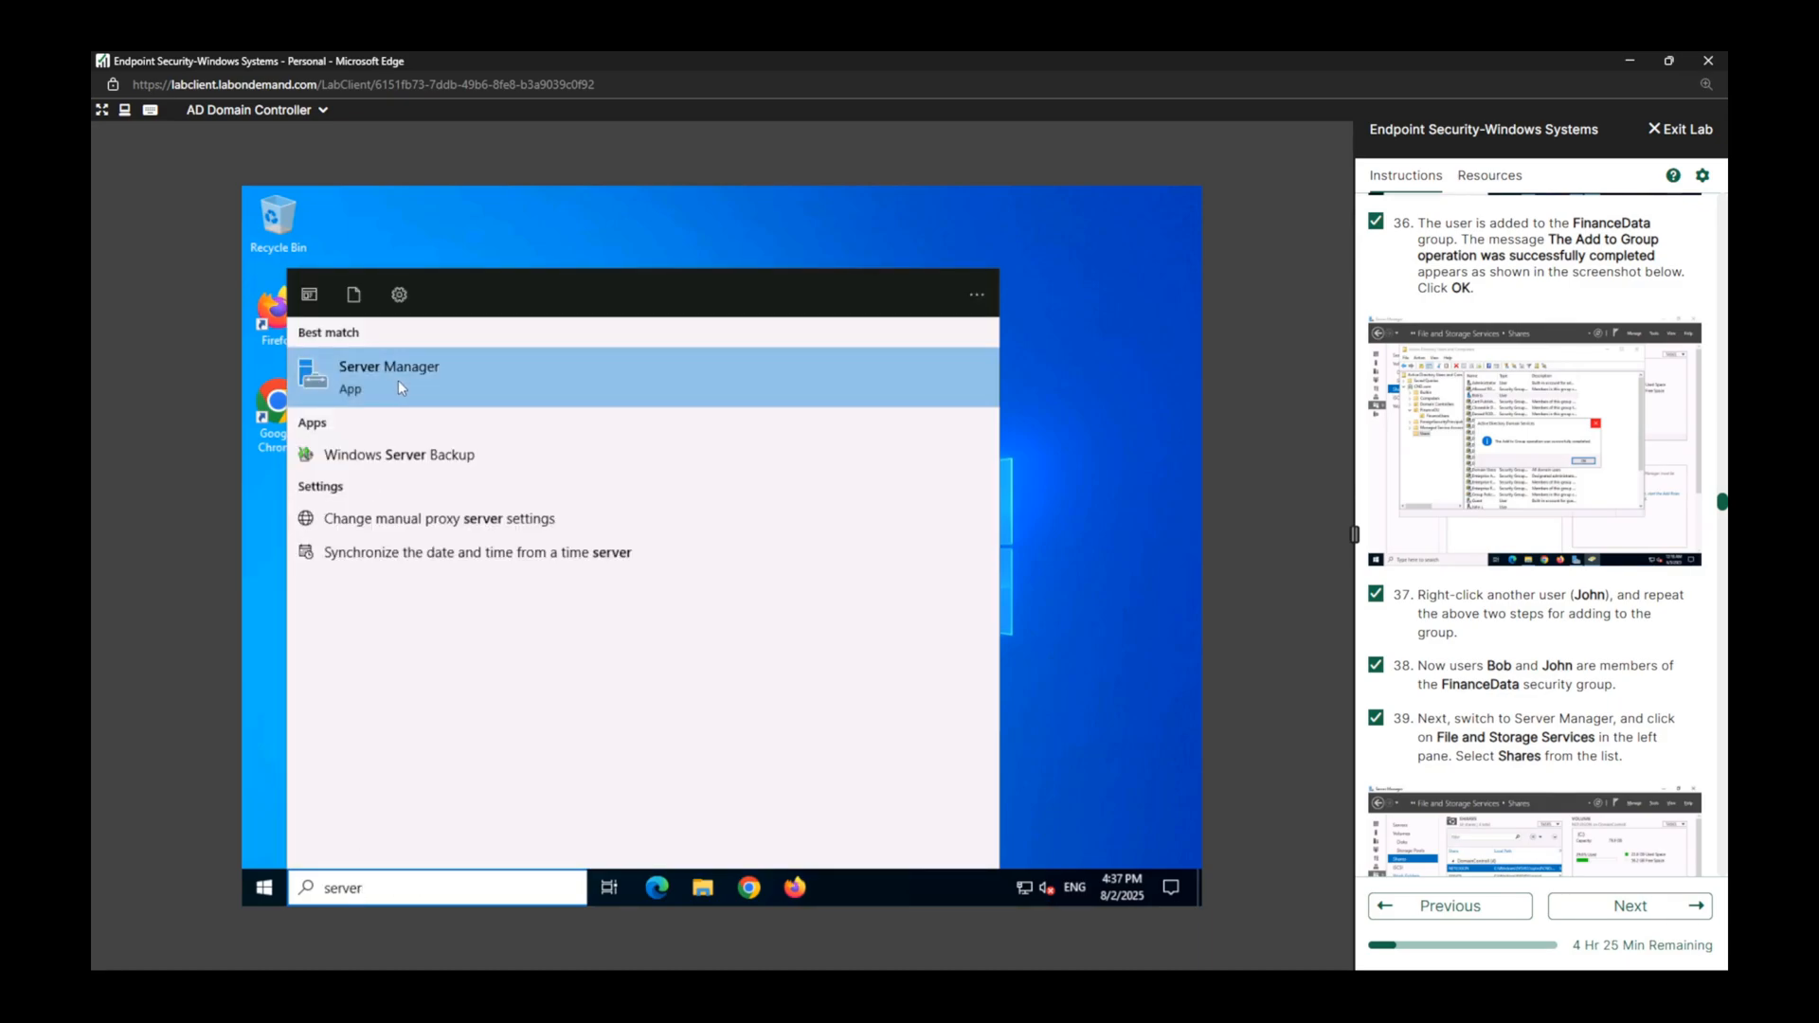
click(1049, 544)
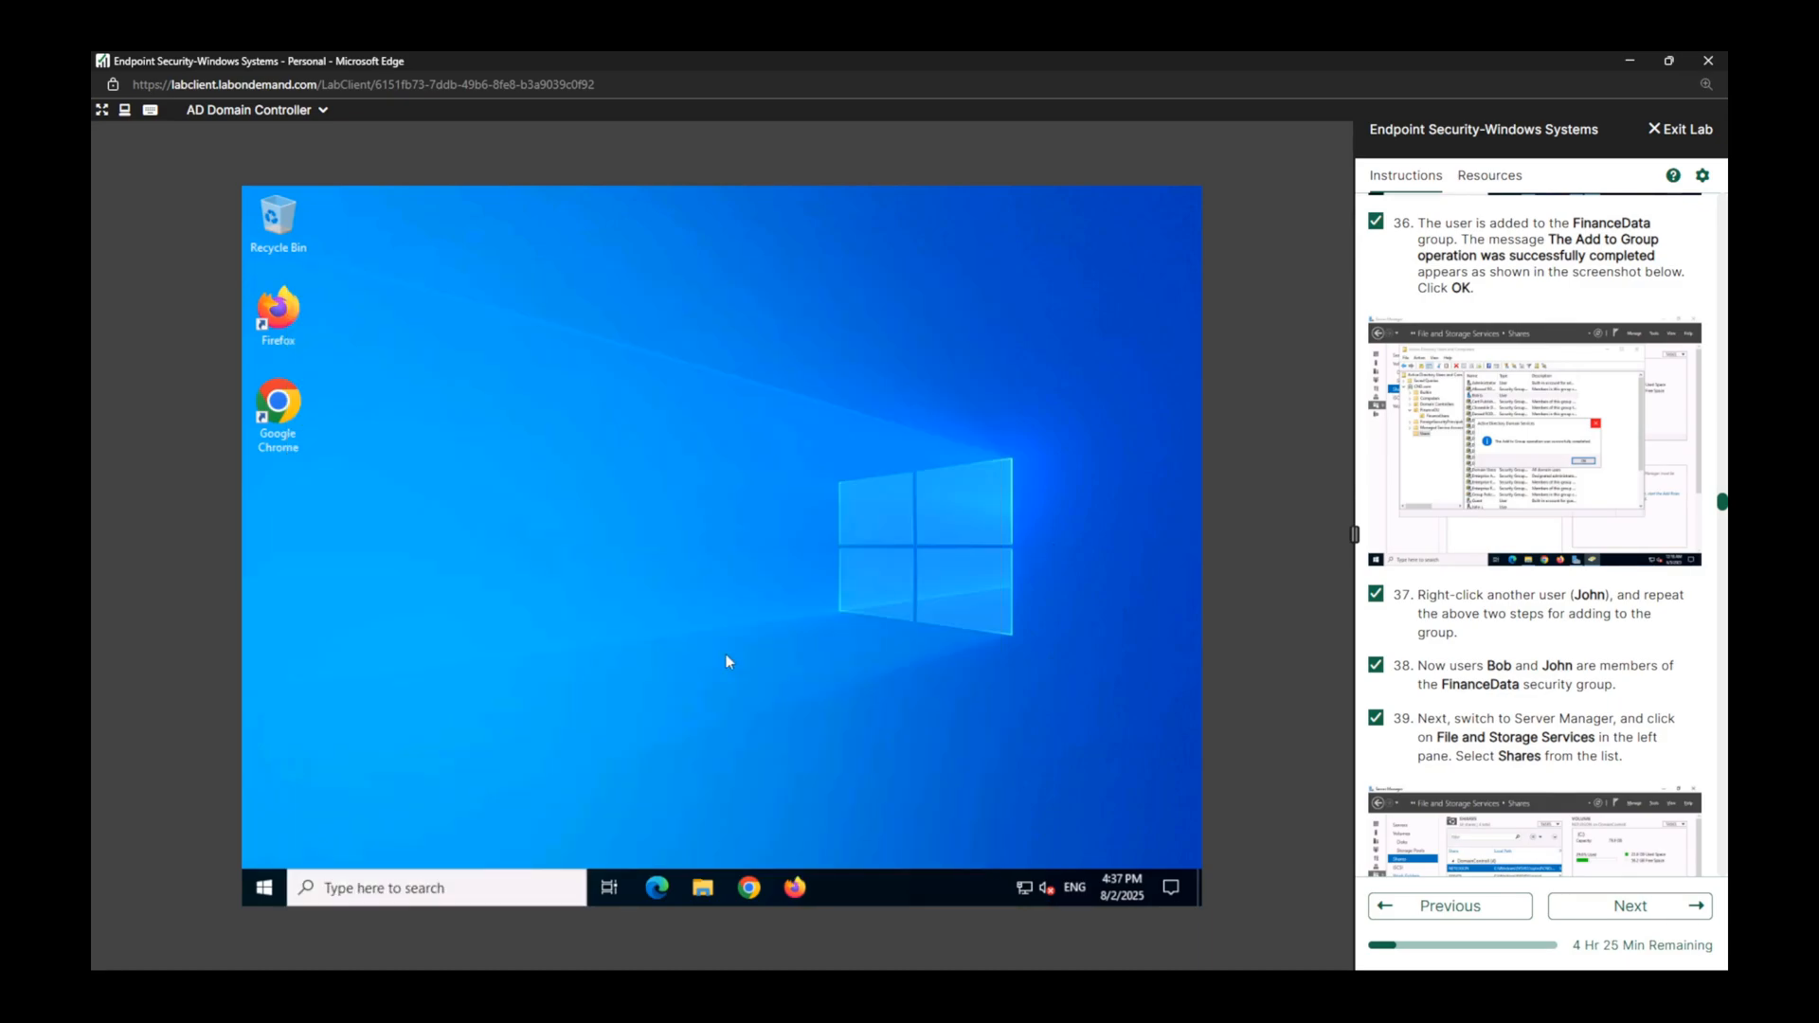
Search for Server Manager, launch it, and open the Shares list under File and Storage Services.
click(264, 887)
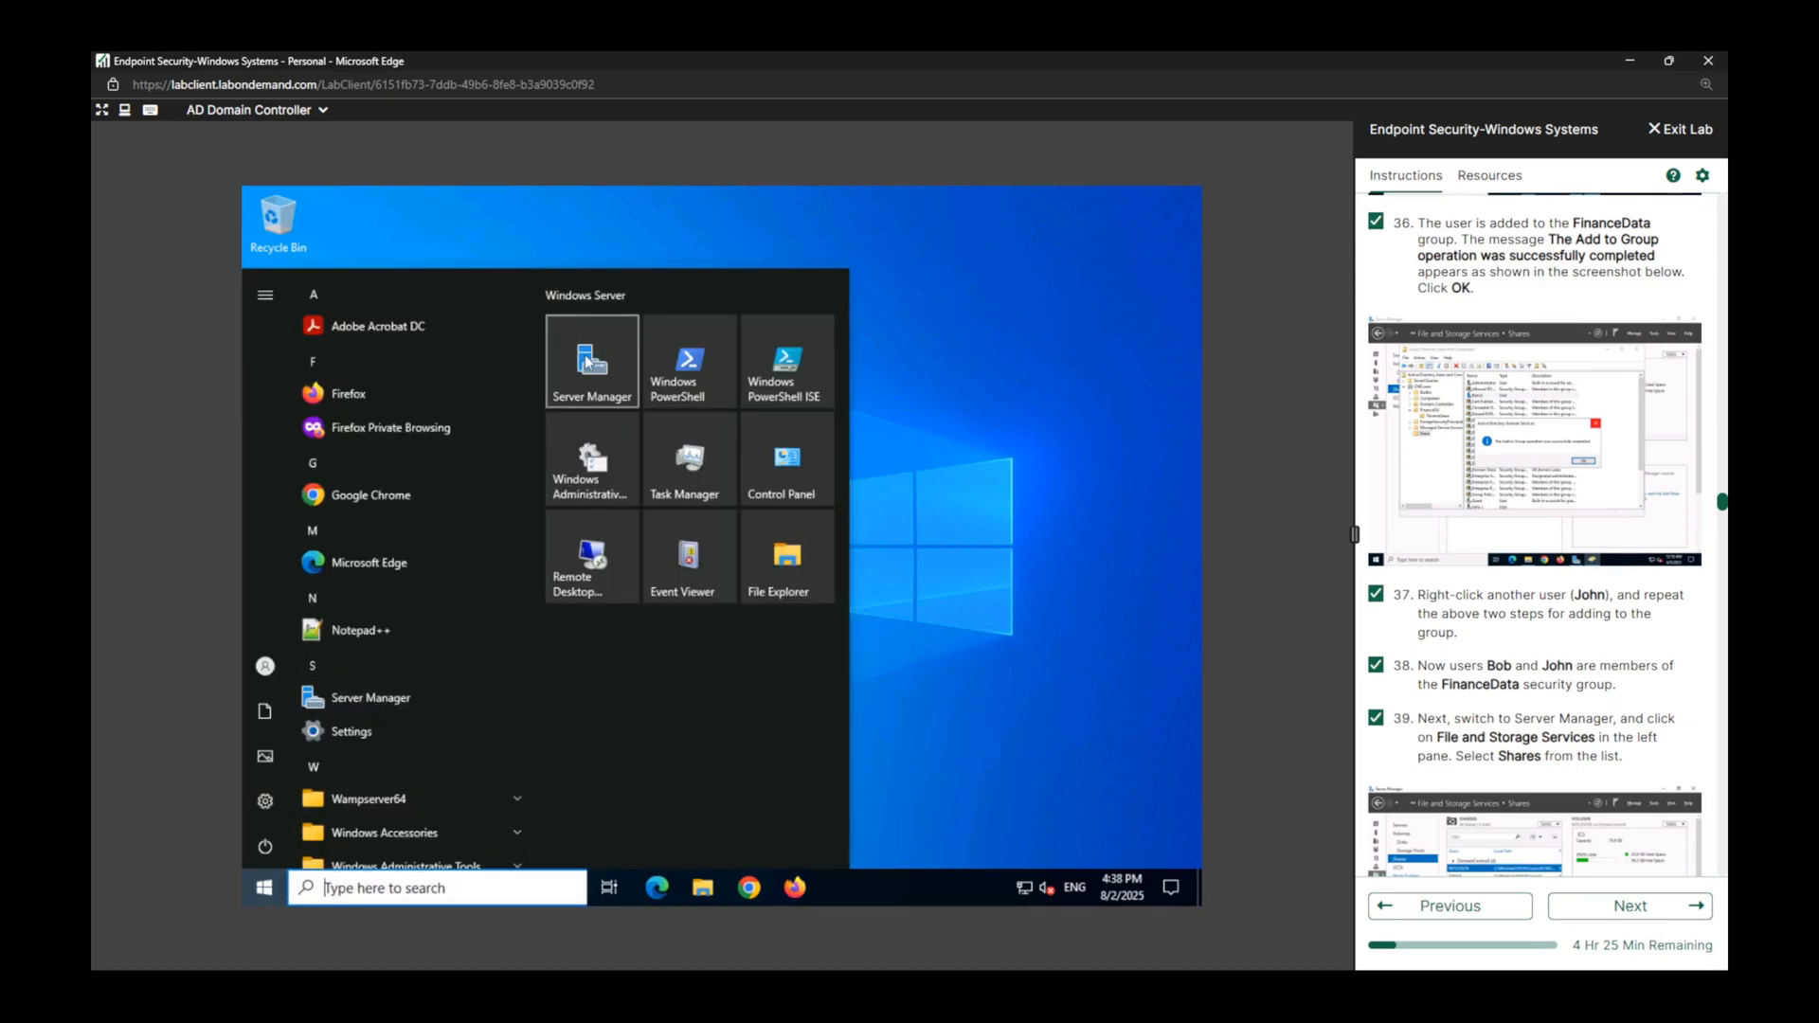
click(487, 886)
text(se)
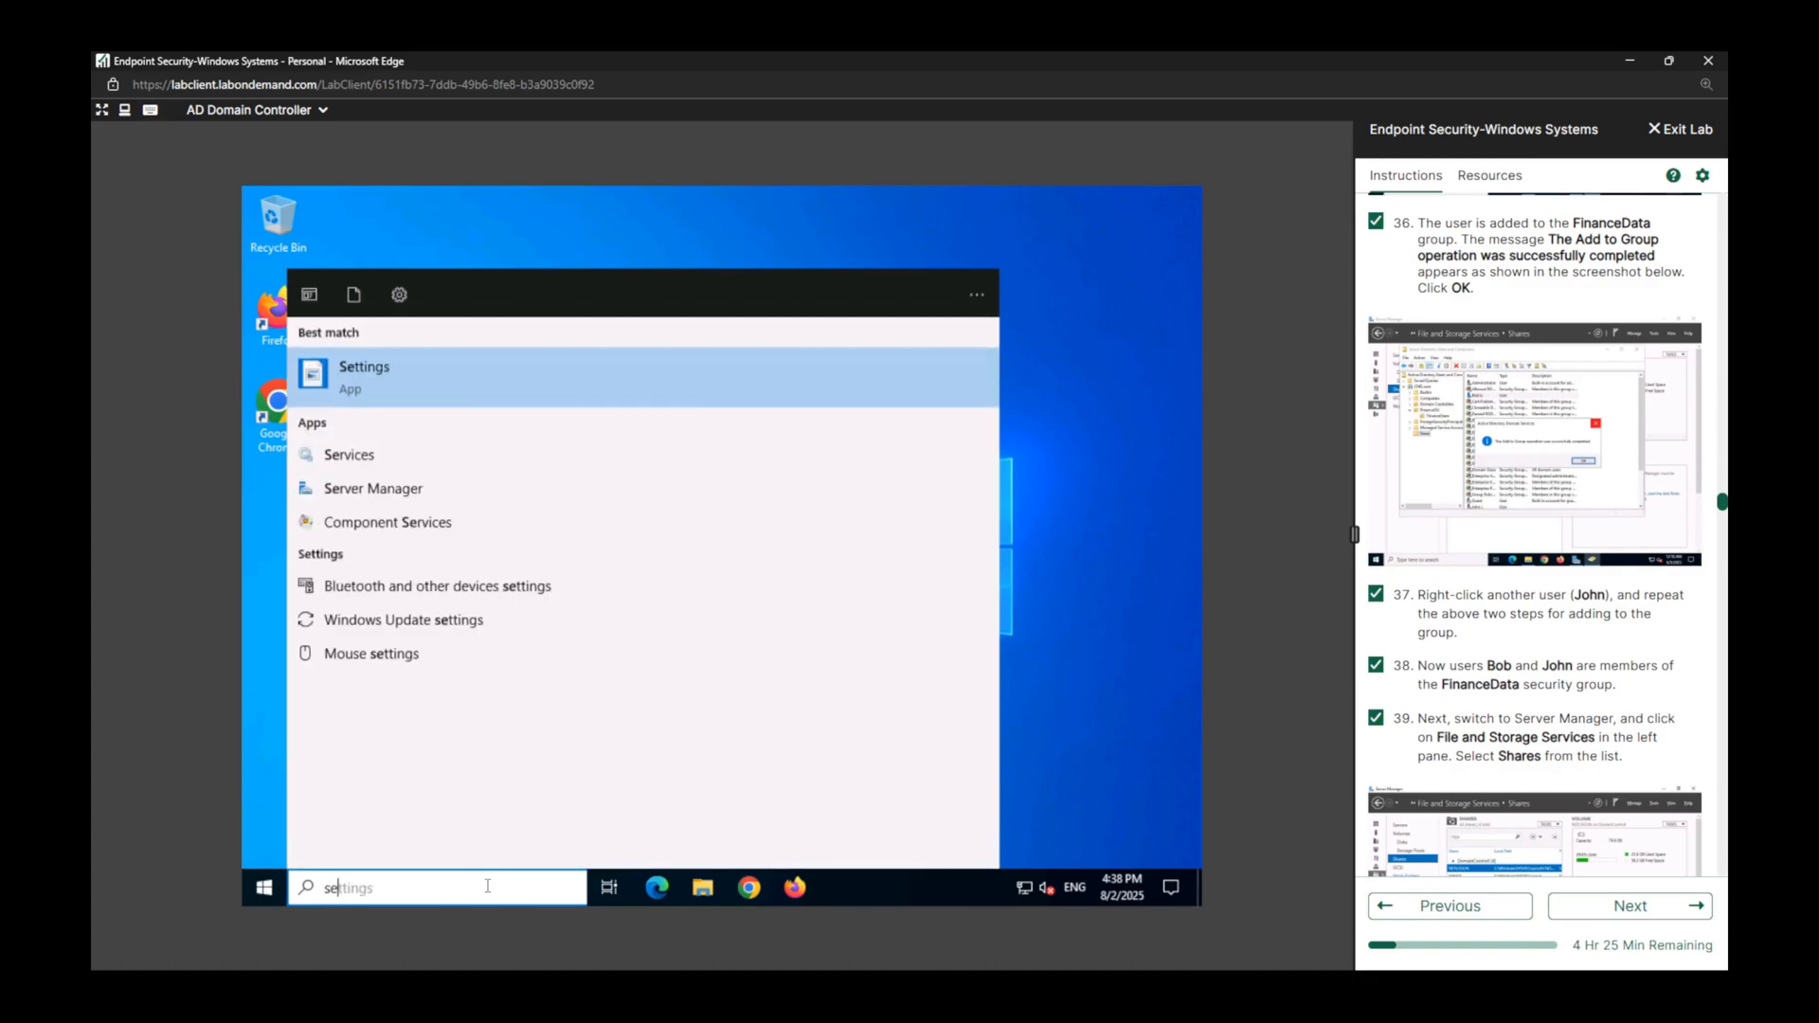
text(rver)
click(396, 374)
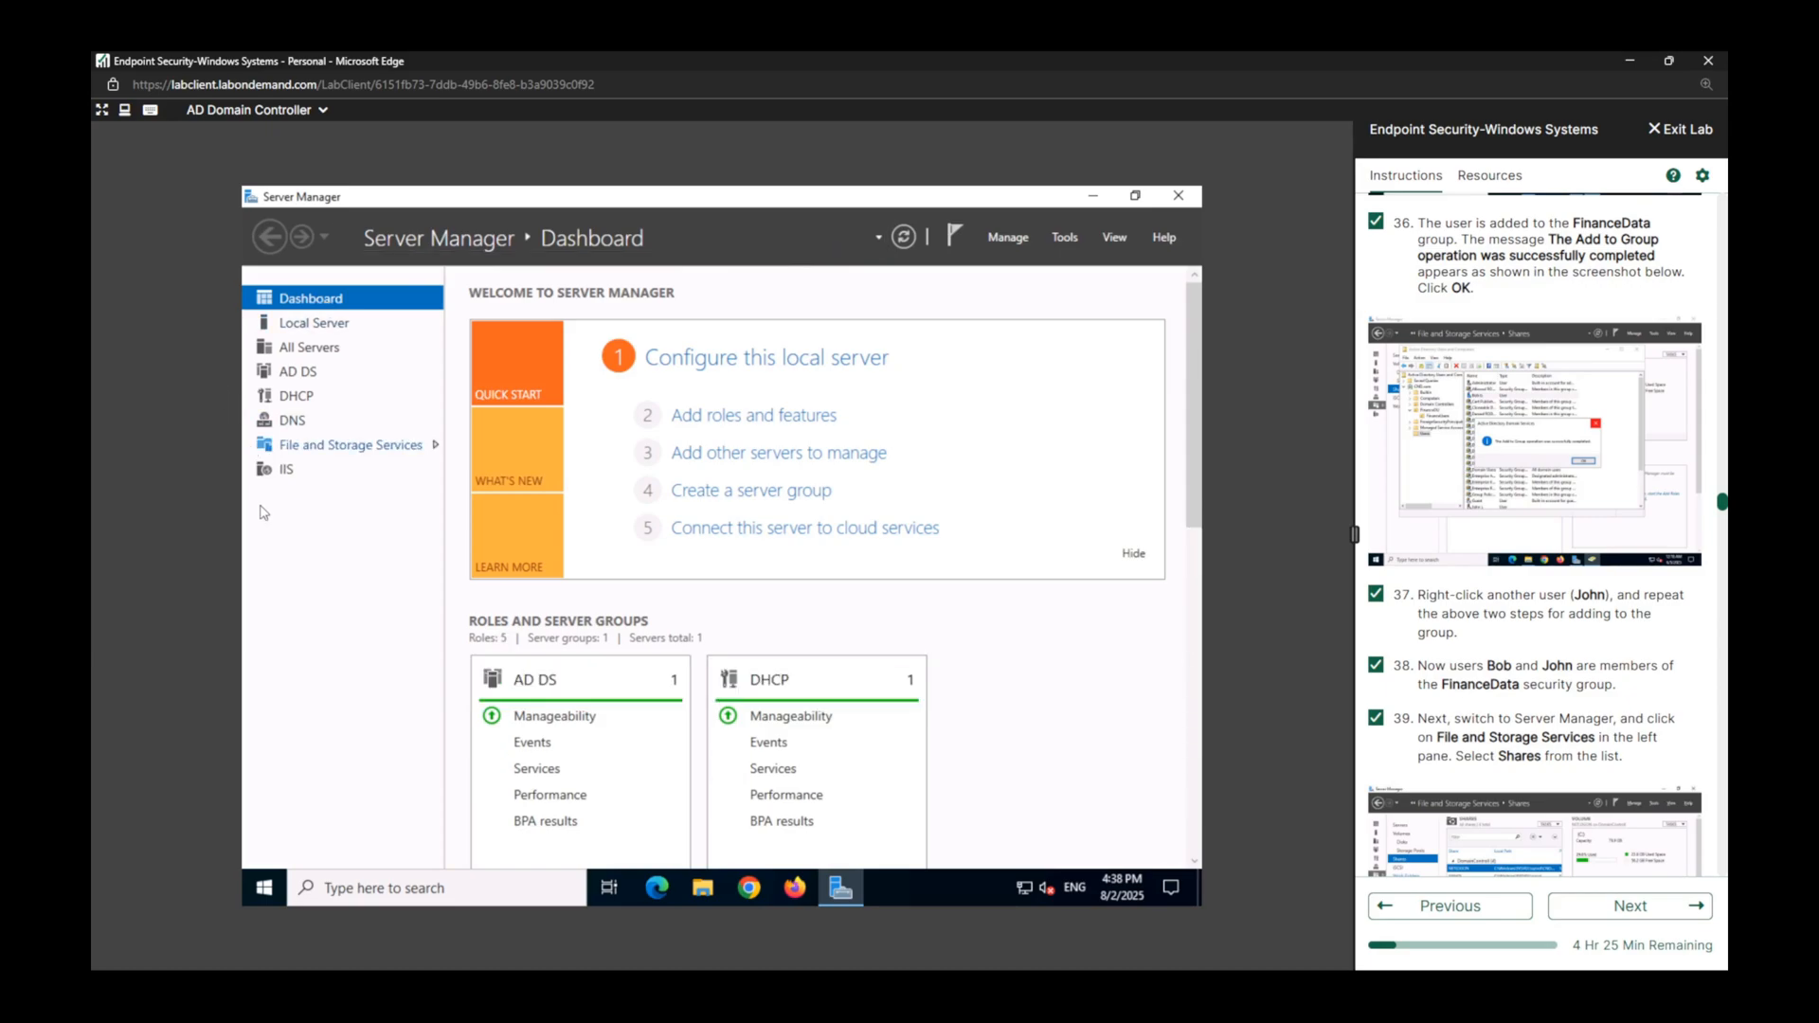
click(352, 447)
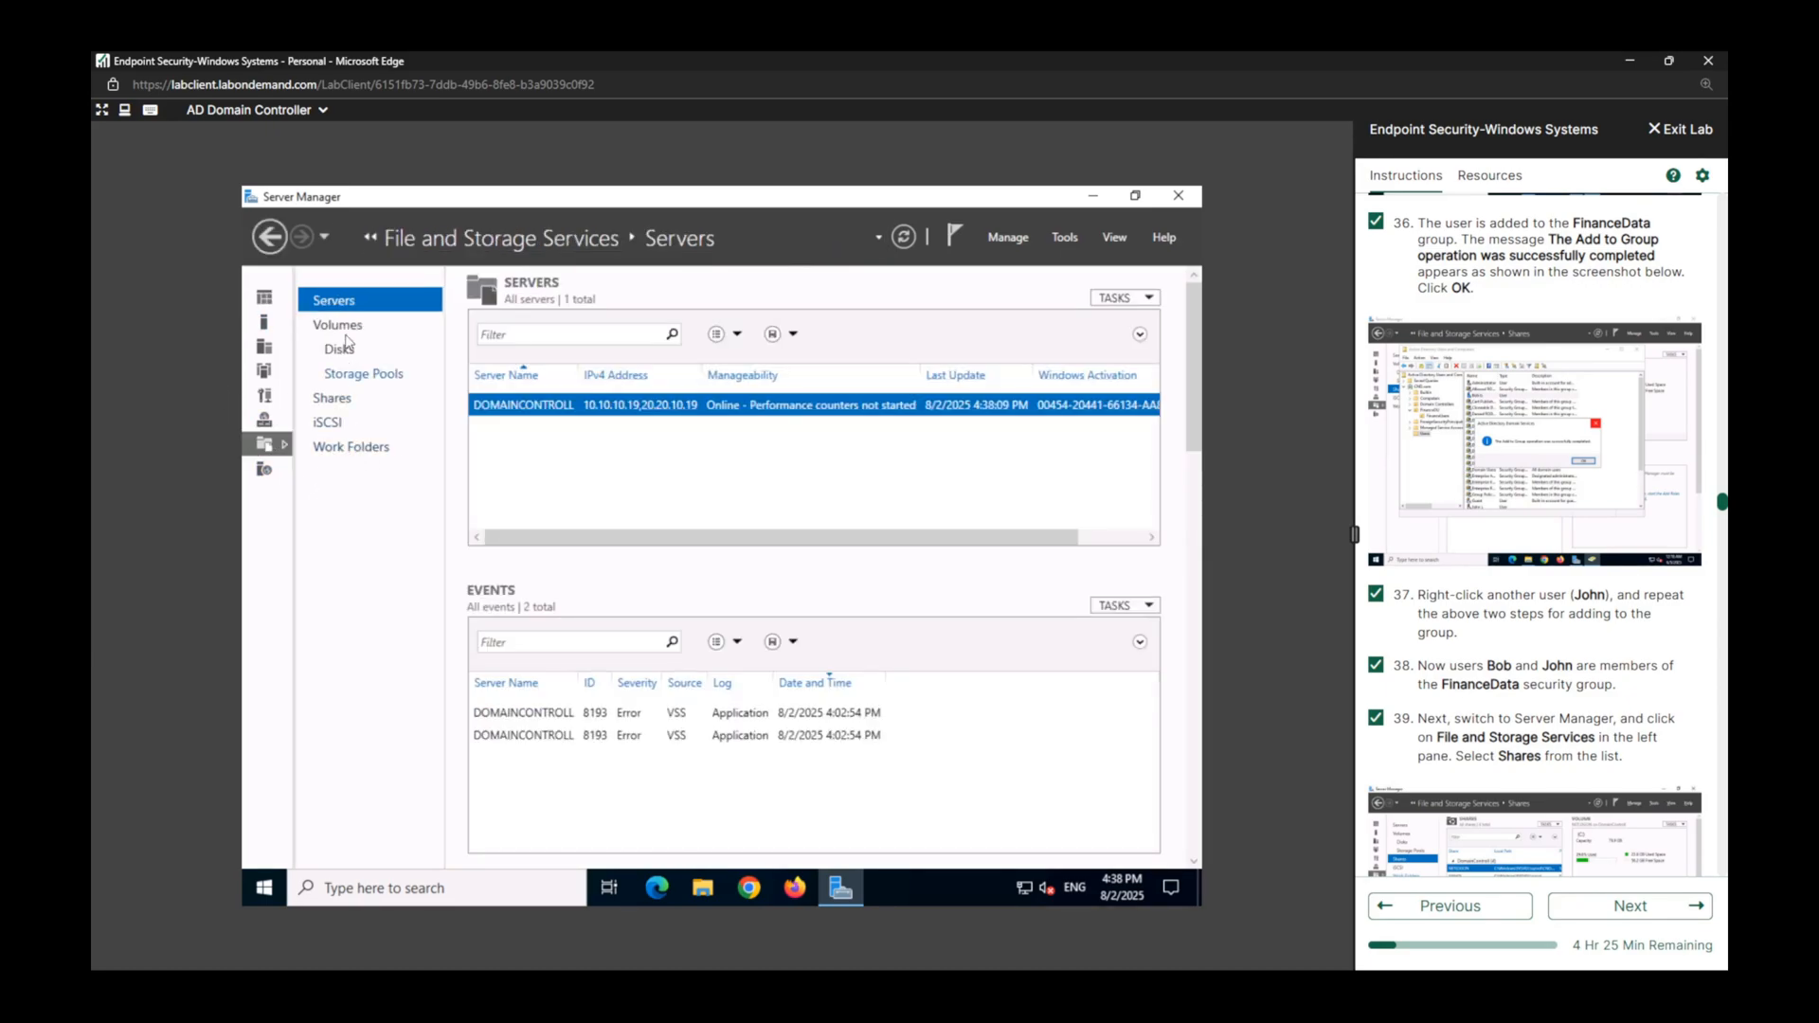
click(339, 405)
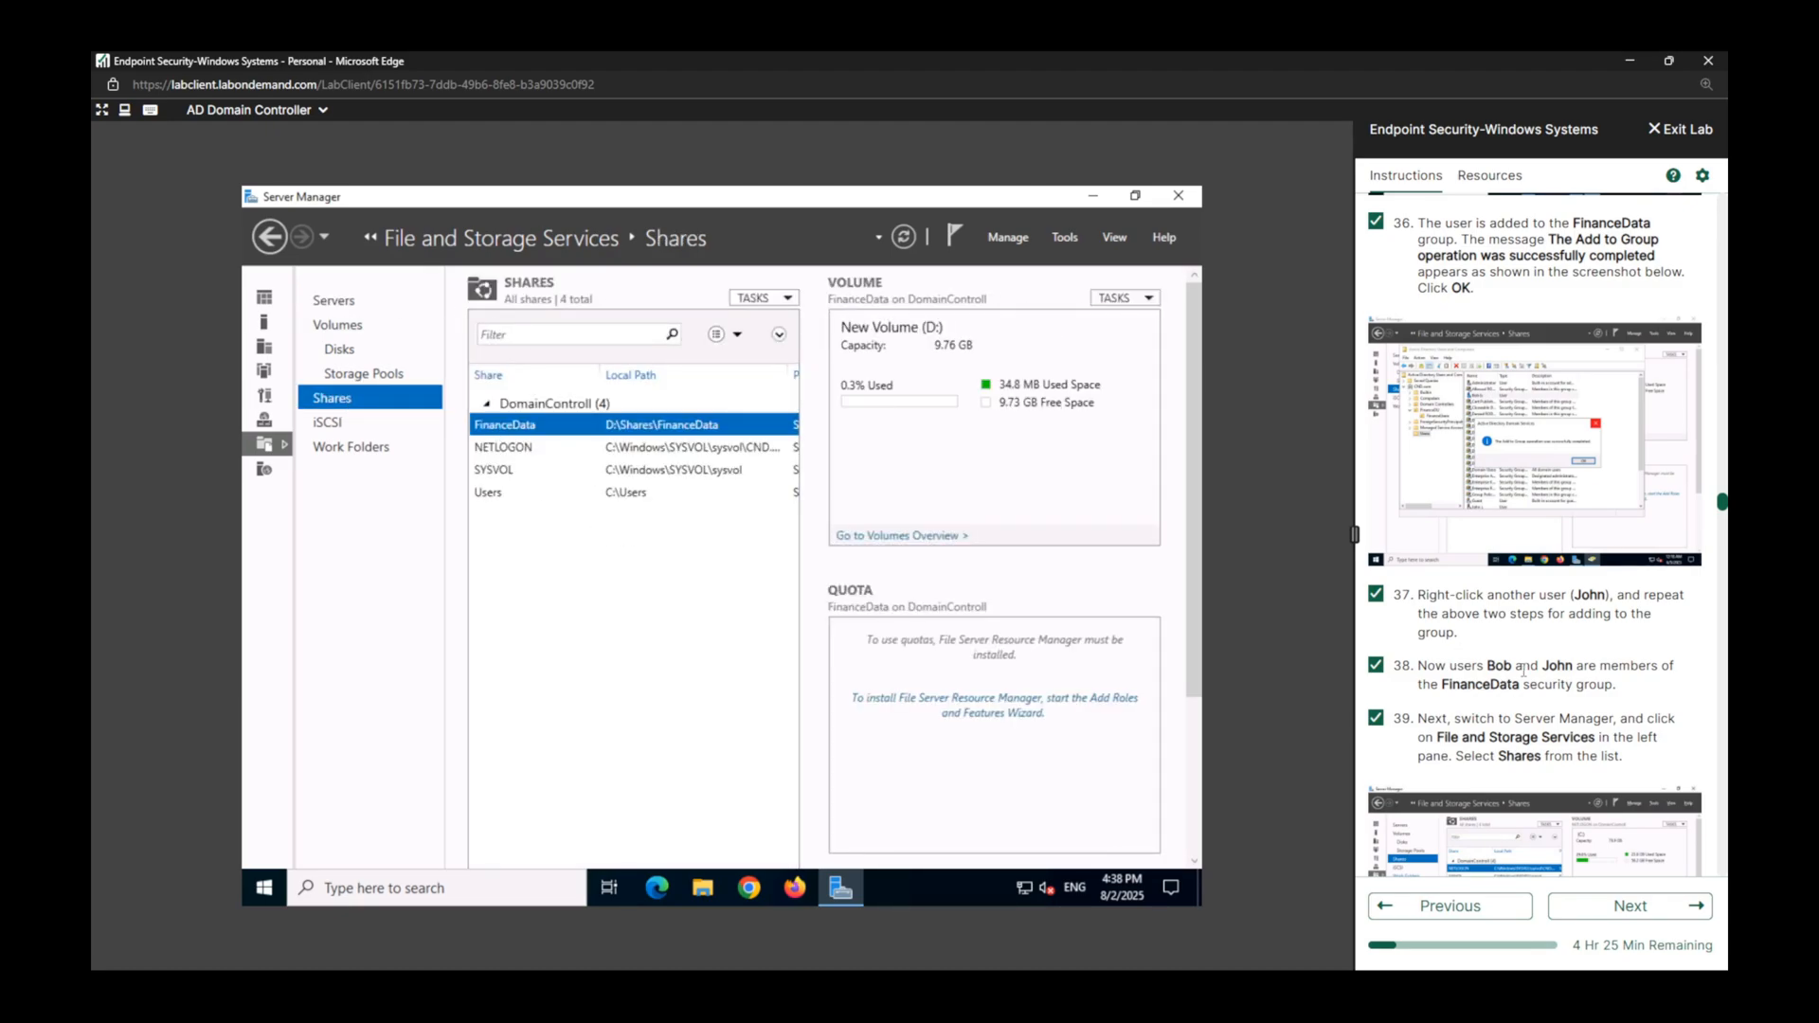
Open the properties of the FinanceData share and mark lab task 40 complete.
scroll(1524, 670, down, 3)
scroll(1523, 670, down, 3)
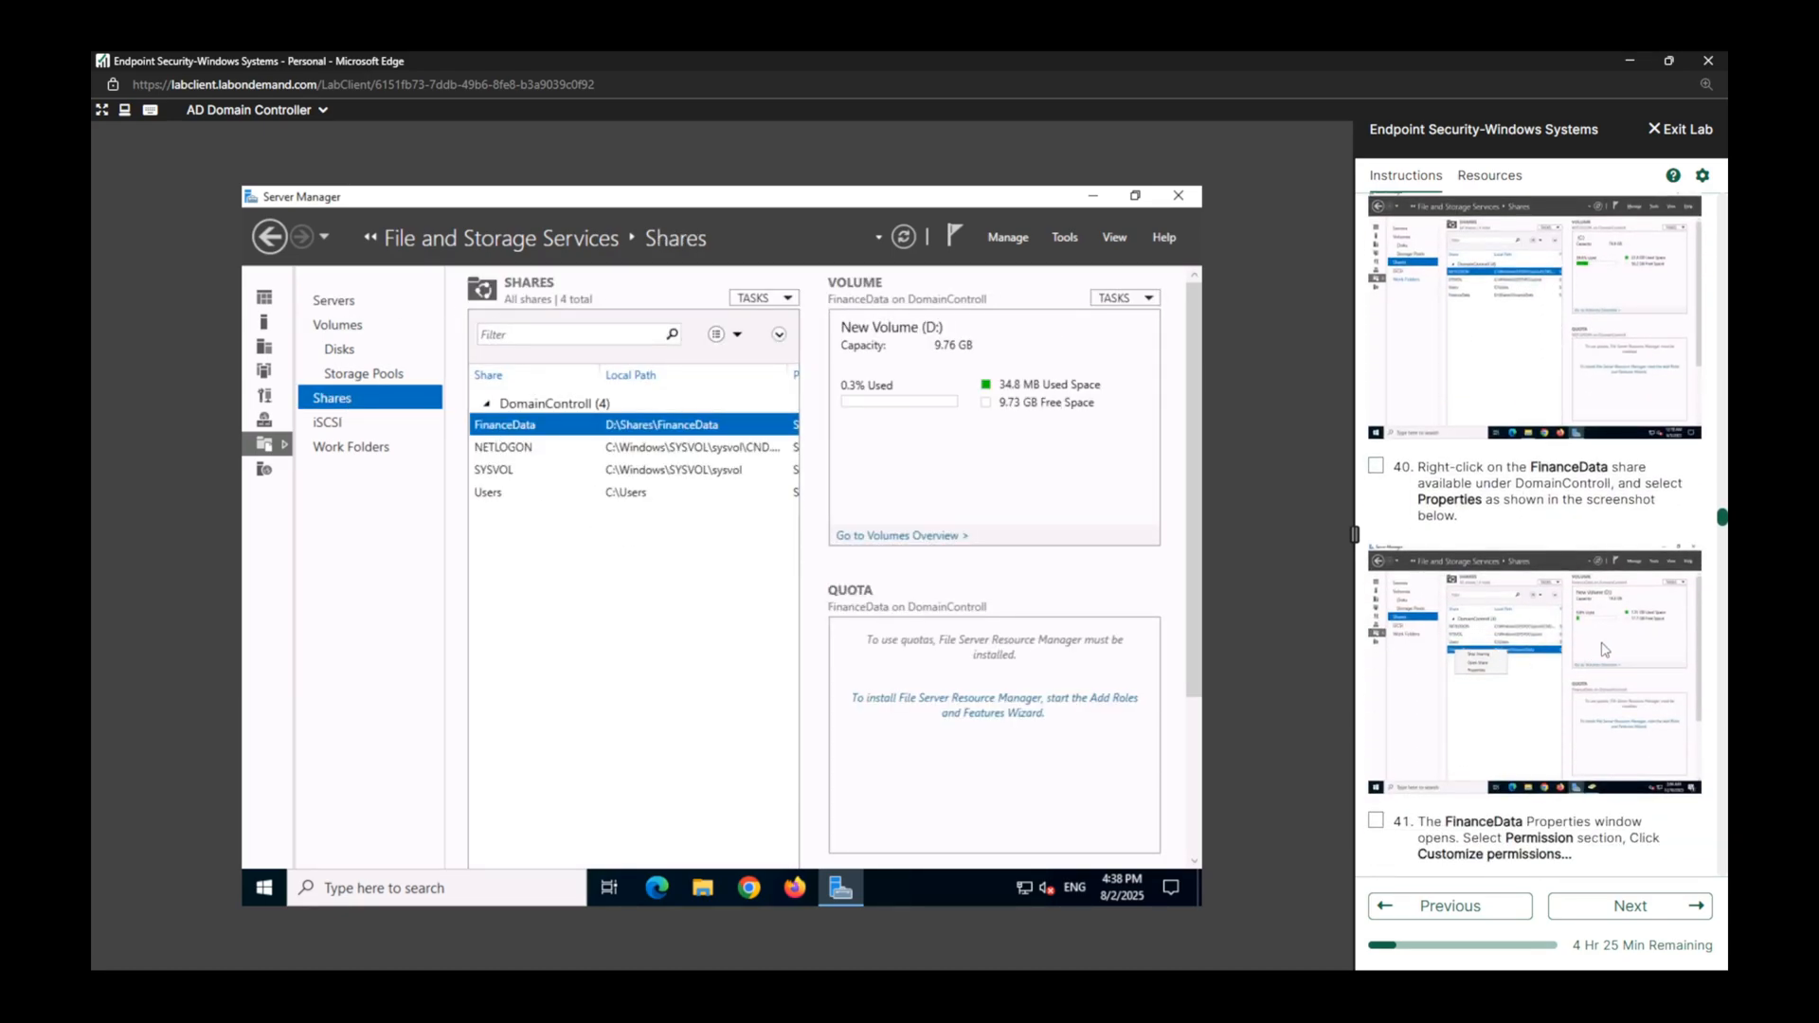
right_click(529, 427)
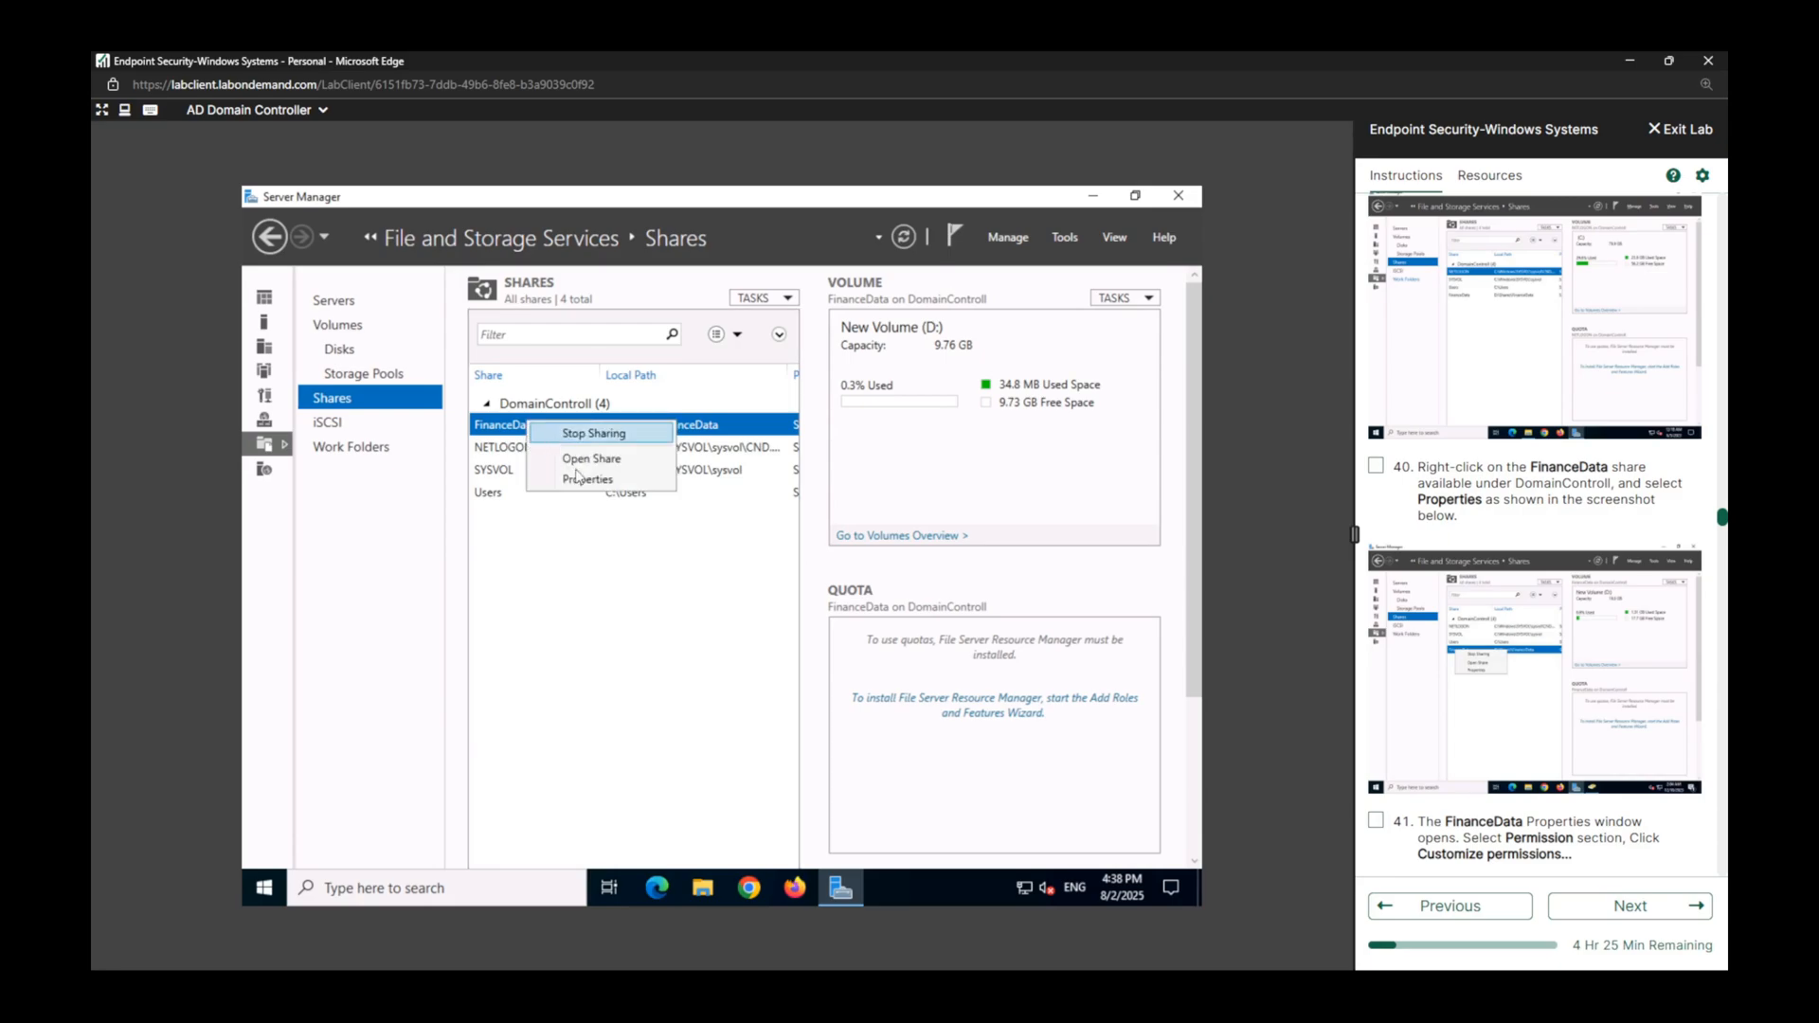
click(568, 483)
click(1375, 466)
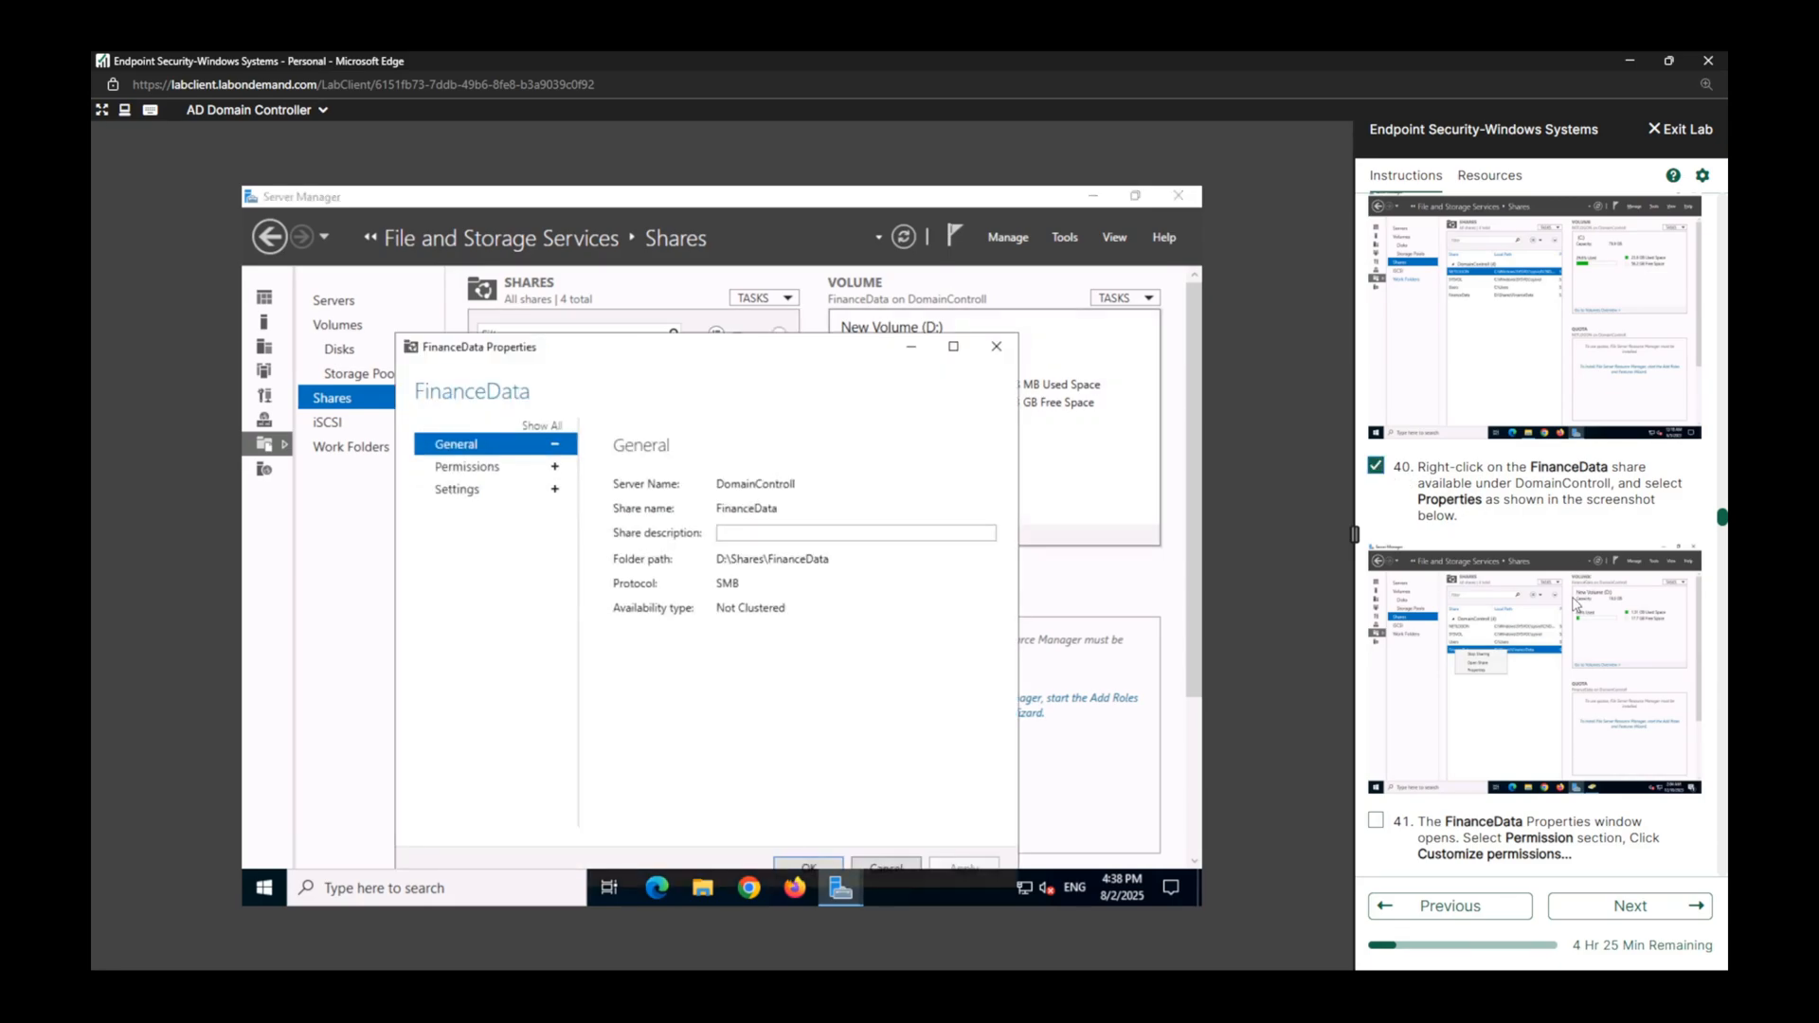
Open the customization of the FinanceData share's folder permissions and mark lab task 41 complete.
scroll(1577, 605, down, 4)
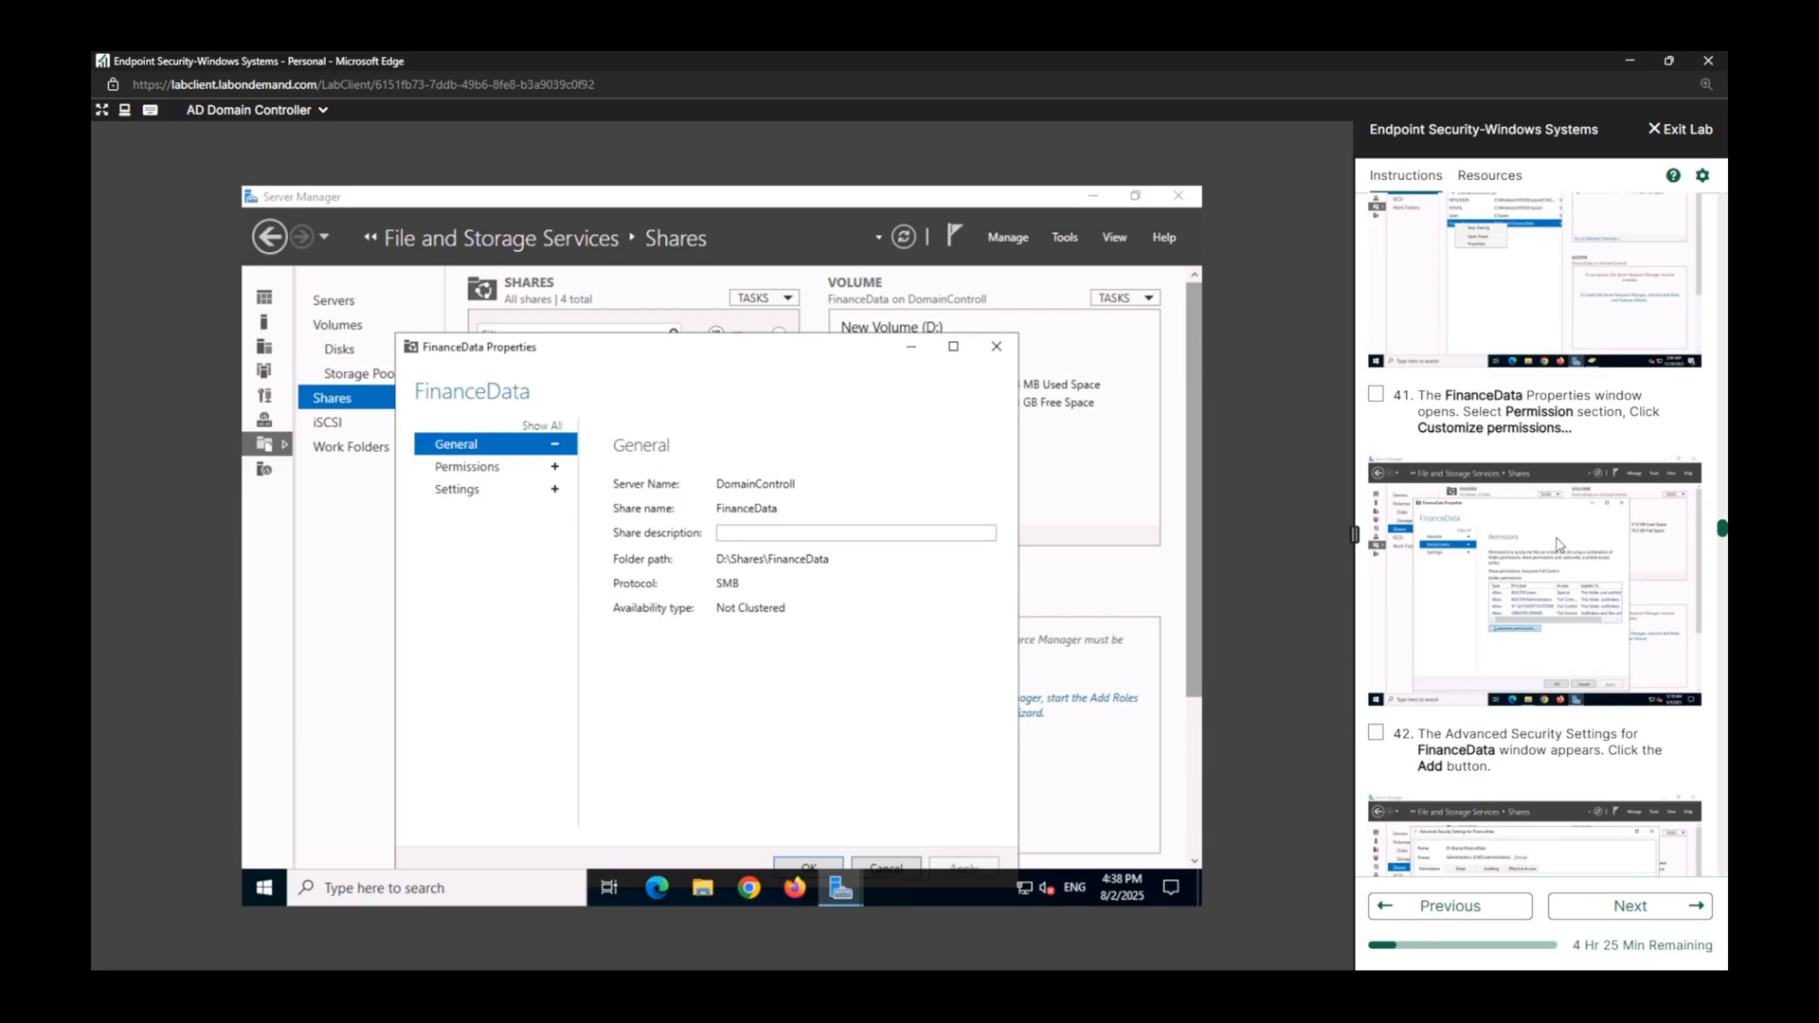
scroll(1558, 545, up, 3)
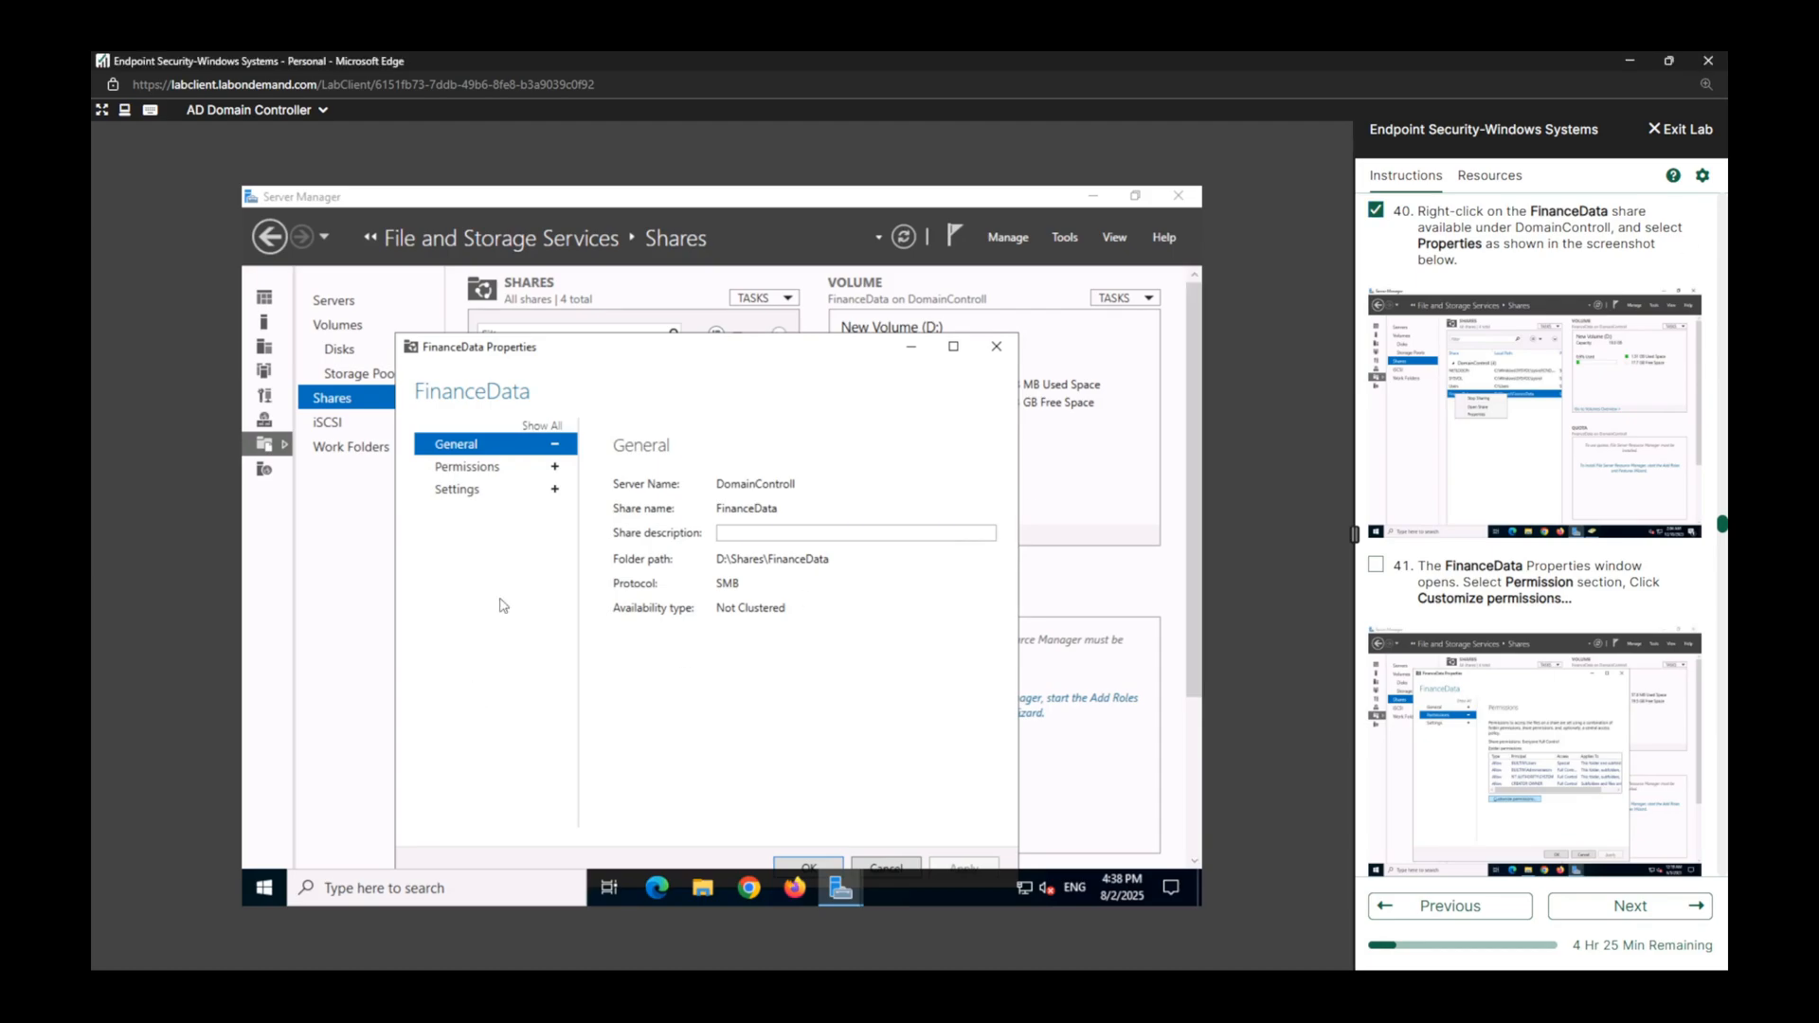
click(494, 468)
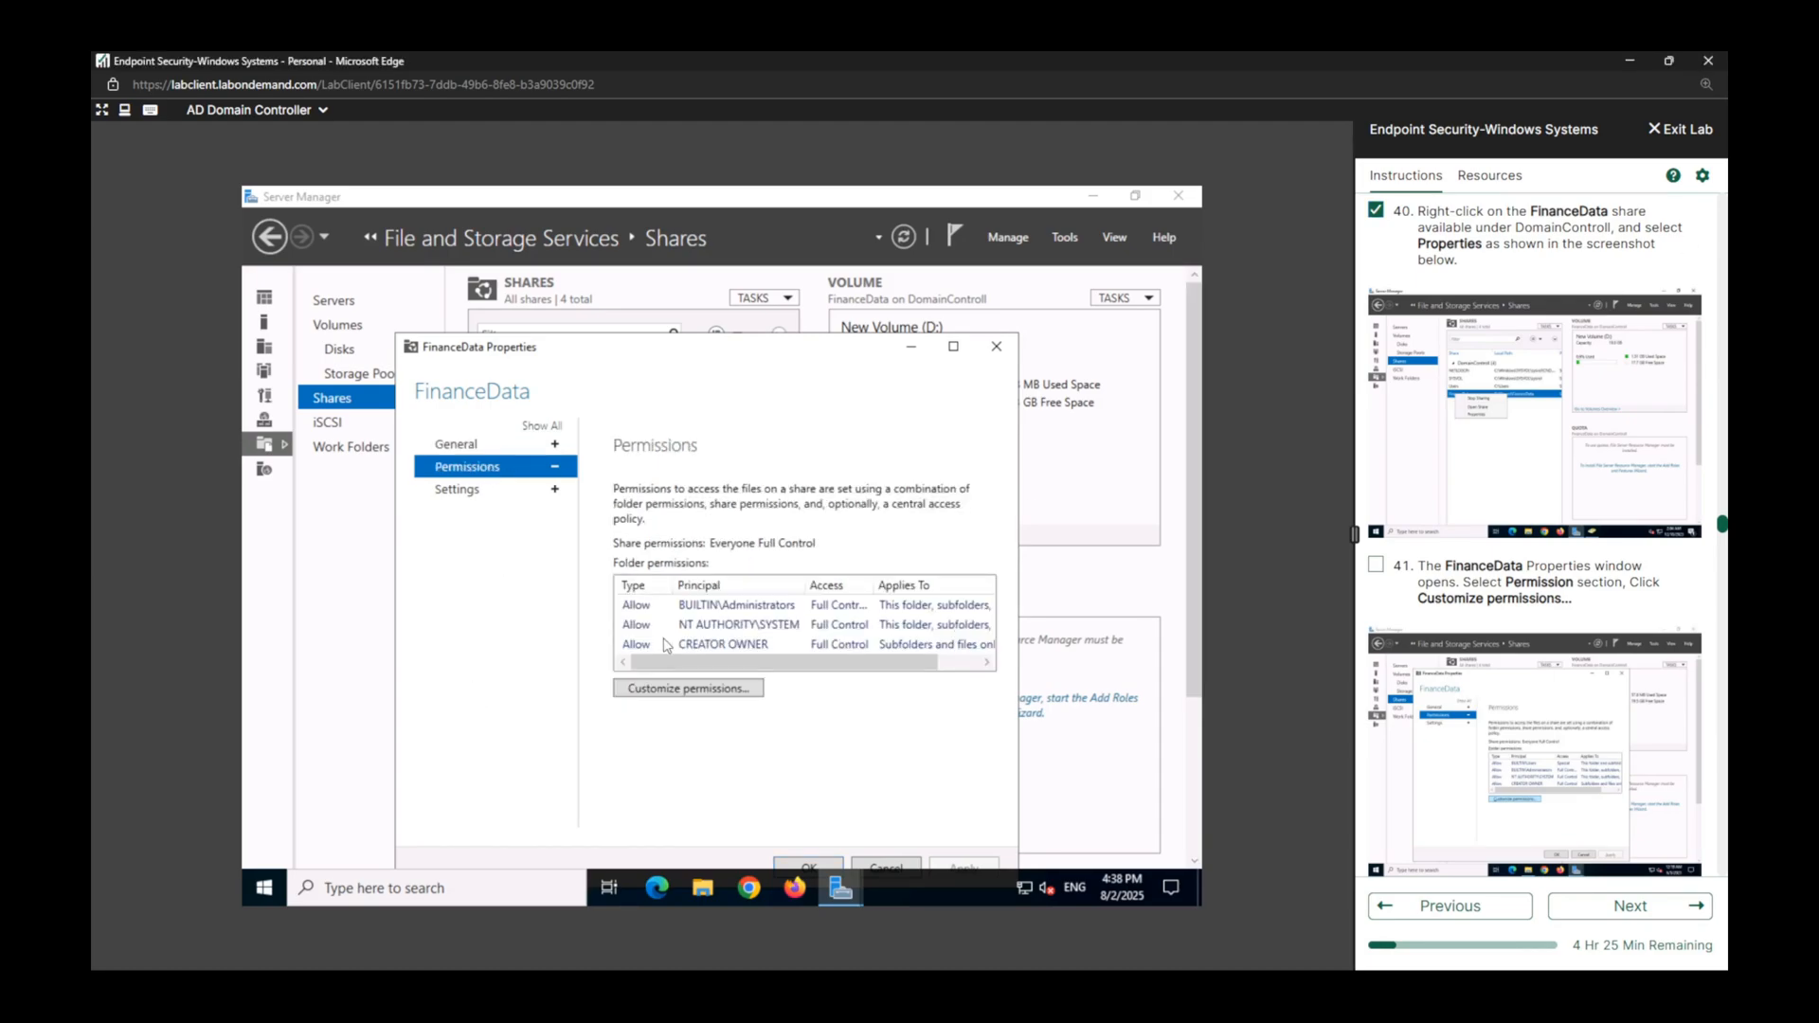
click(679, 701)
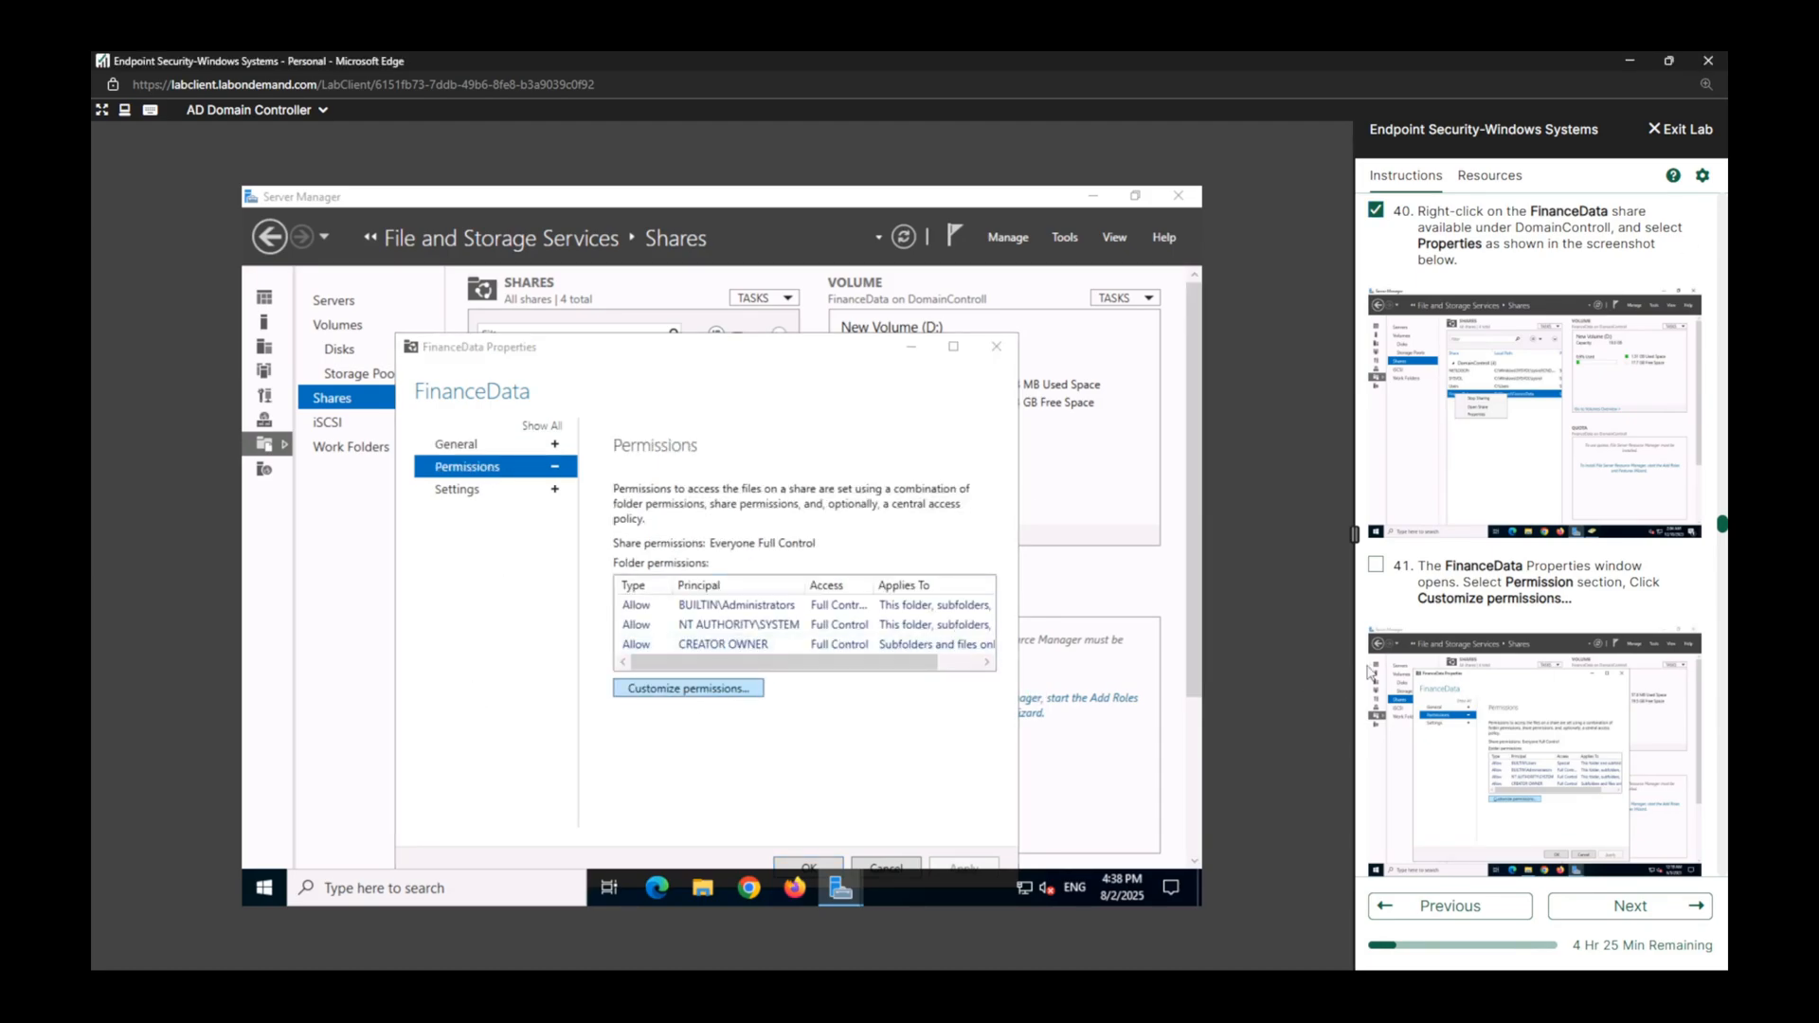
click(1376, 565)
scroll(1468, 571, down, 5)
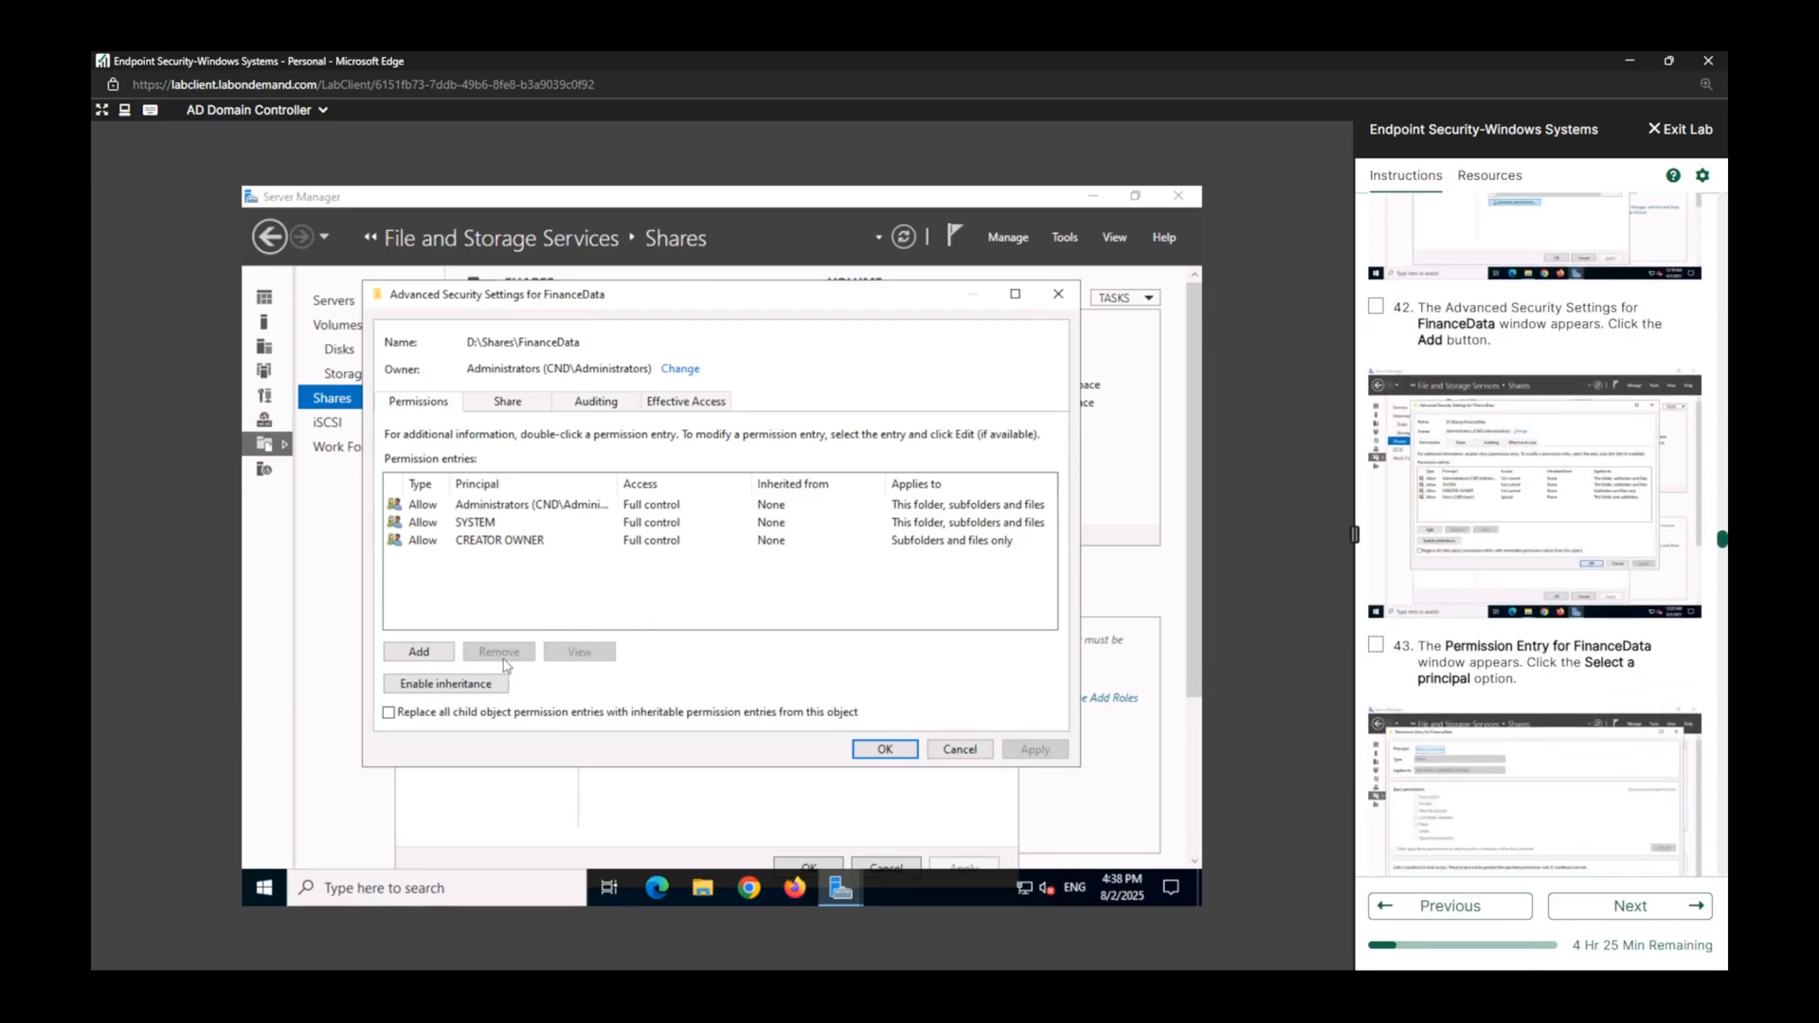
Start a new permission entry for FinanceData, open its principal selection, and mark lab tasks 42 and 43 complete.
click(420, 654)
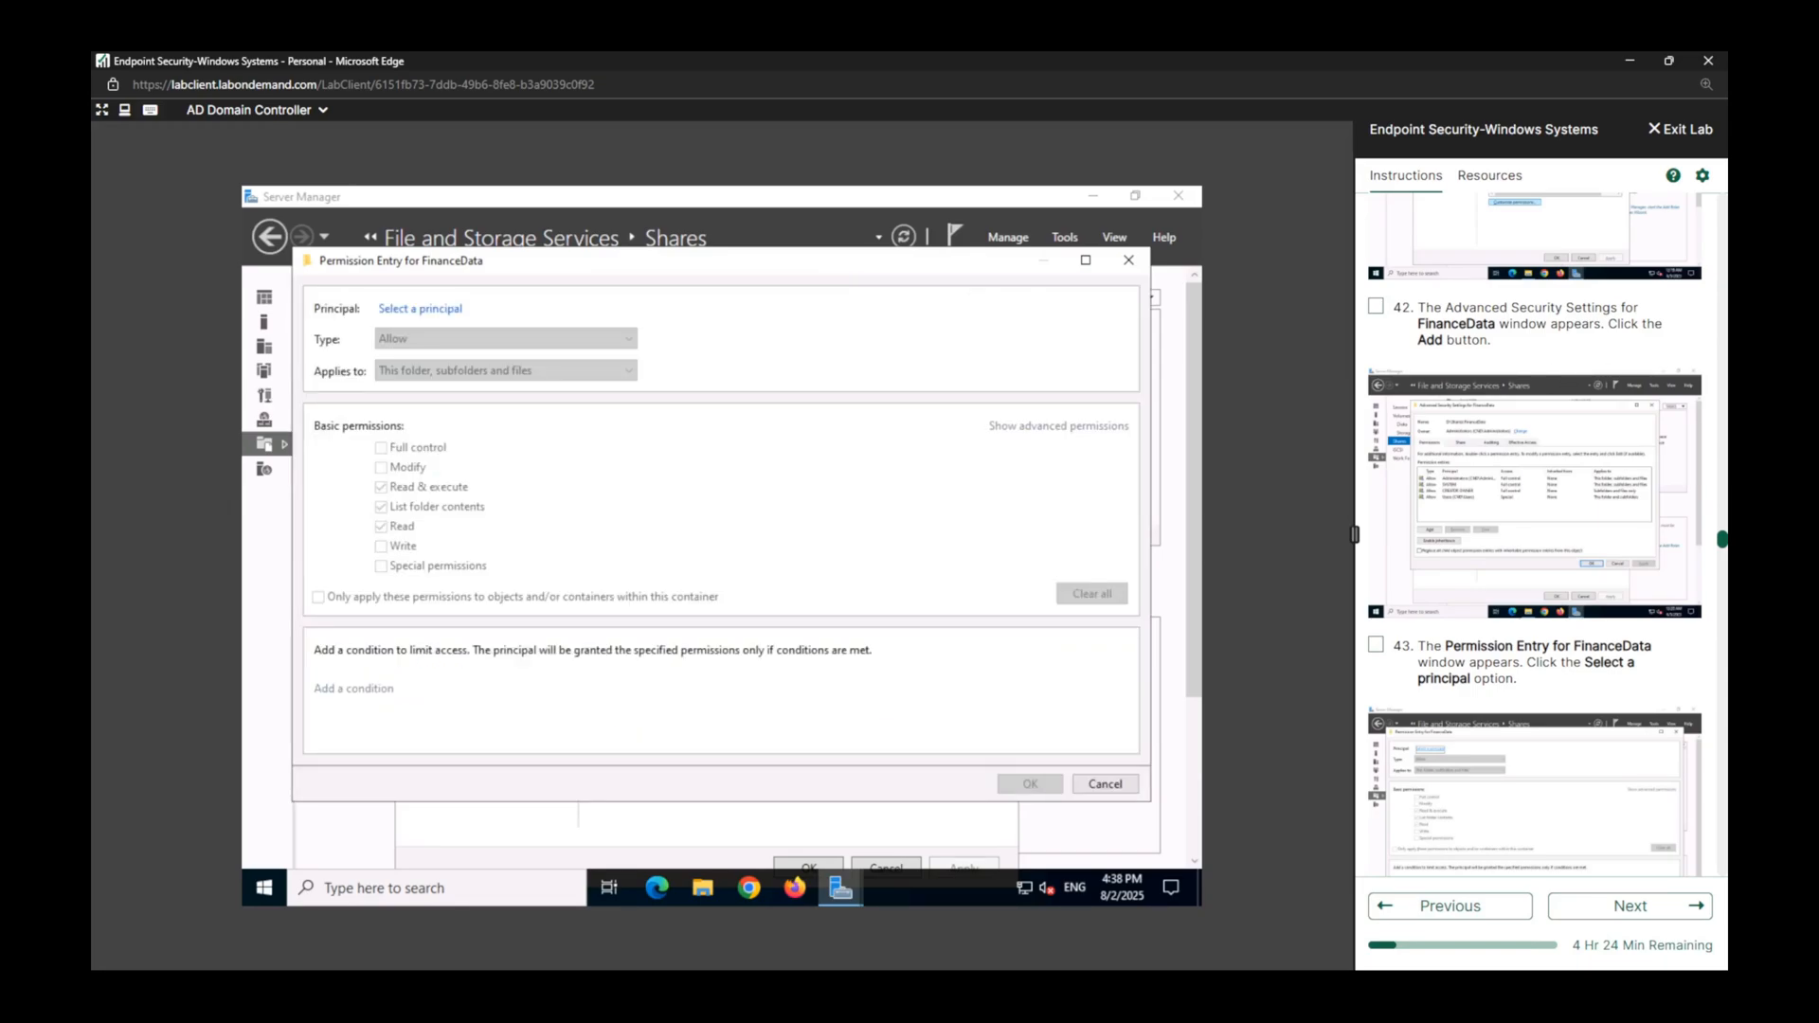
click(436, 310)
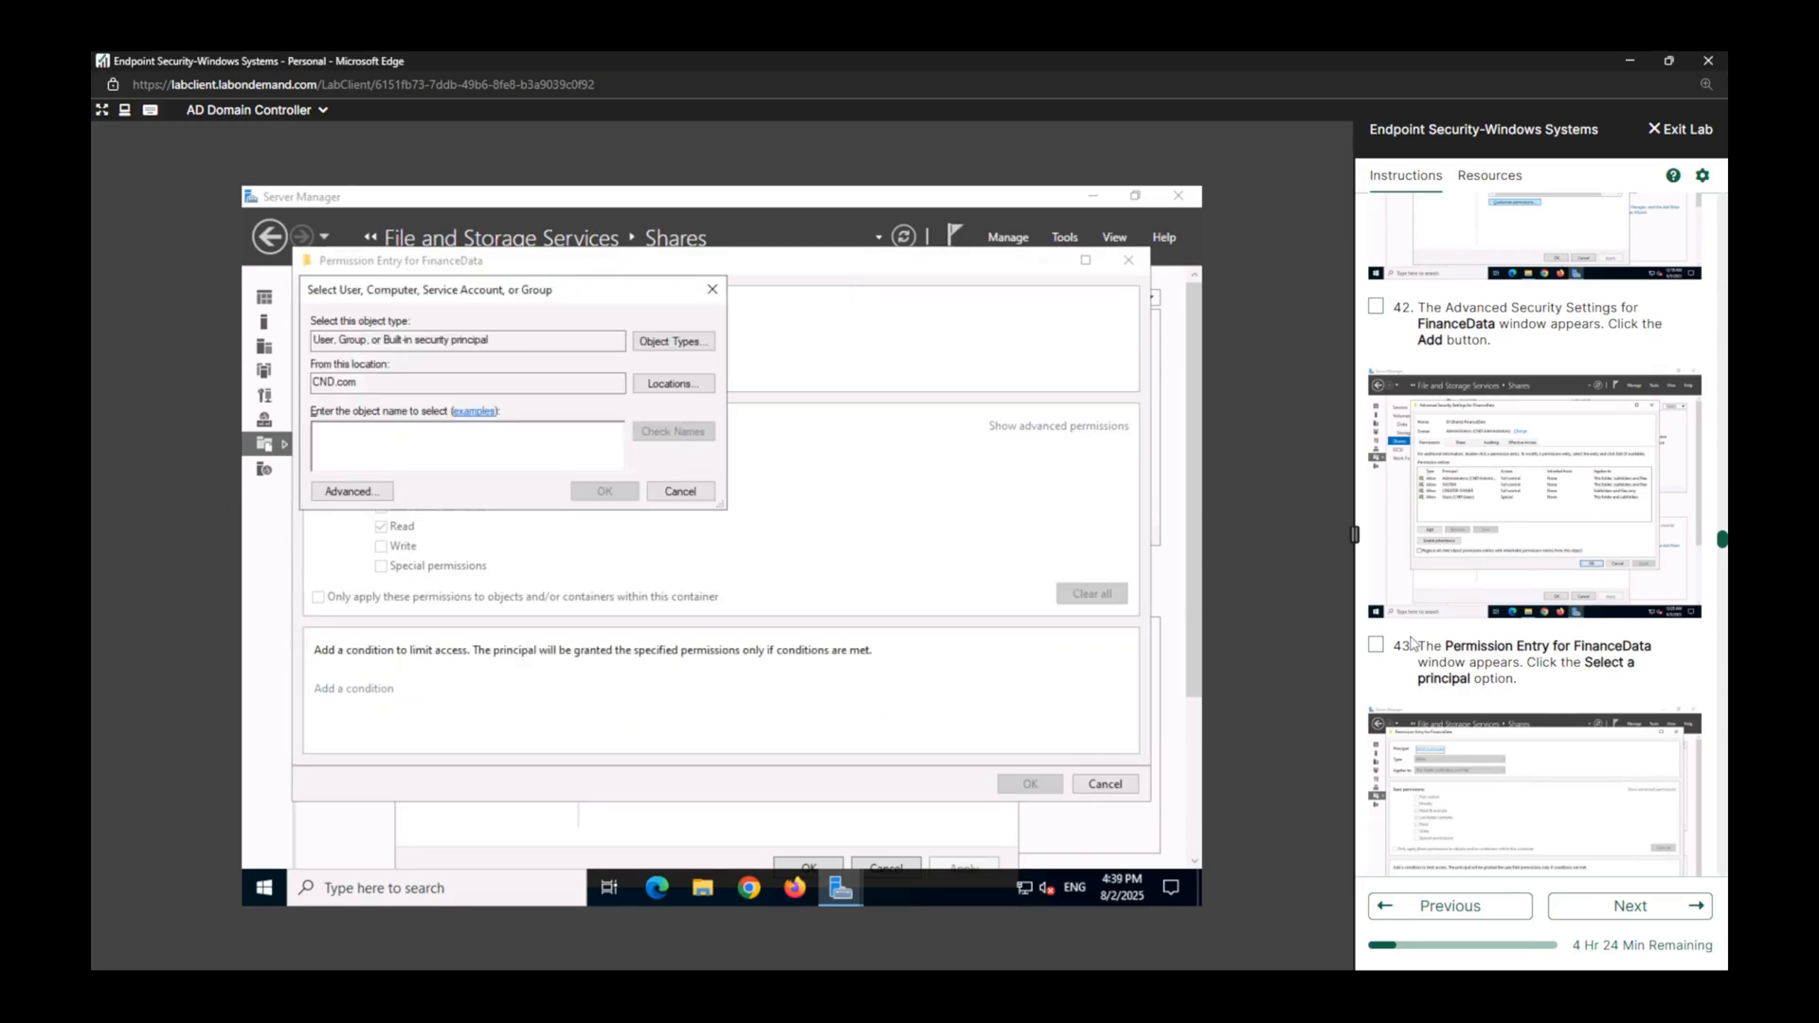
click(1375, 645)
key(Return)
click(1376, 306)
click(1375, 646)
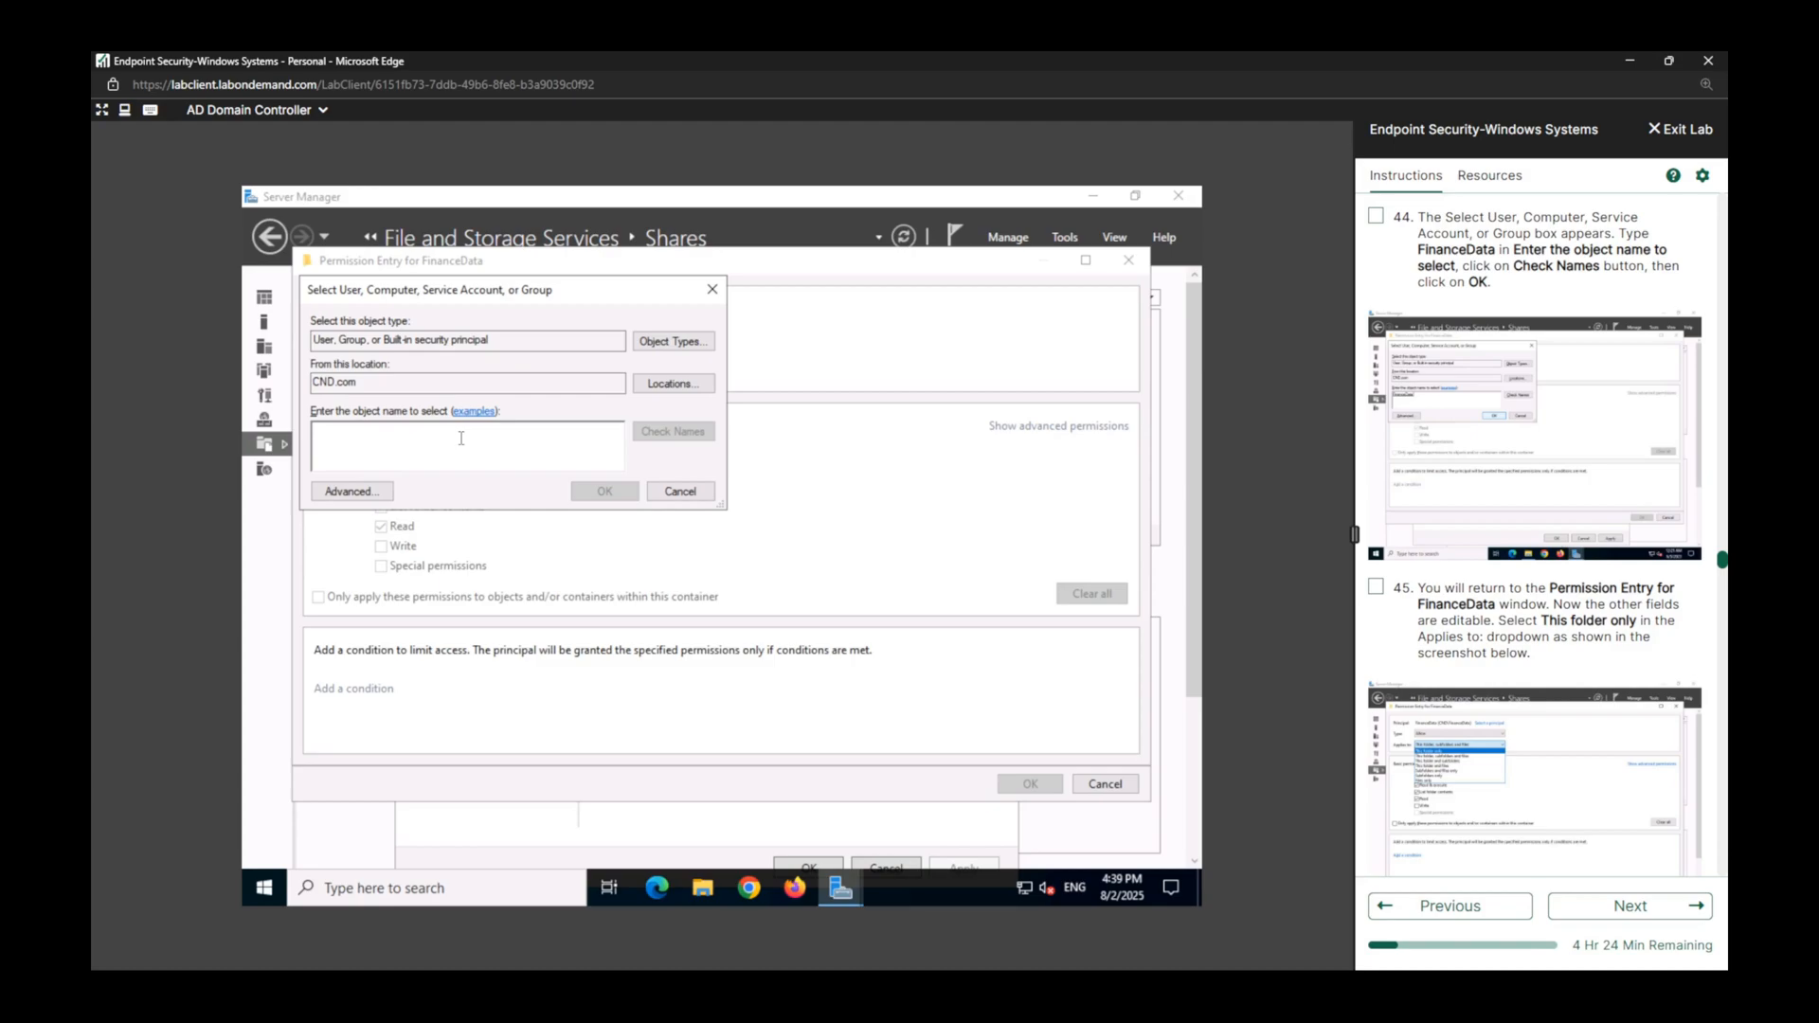
Set the FinanceData group as the entry's principal after checking its name.
text(Fi)
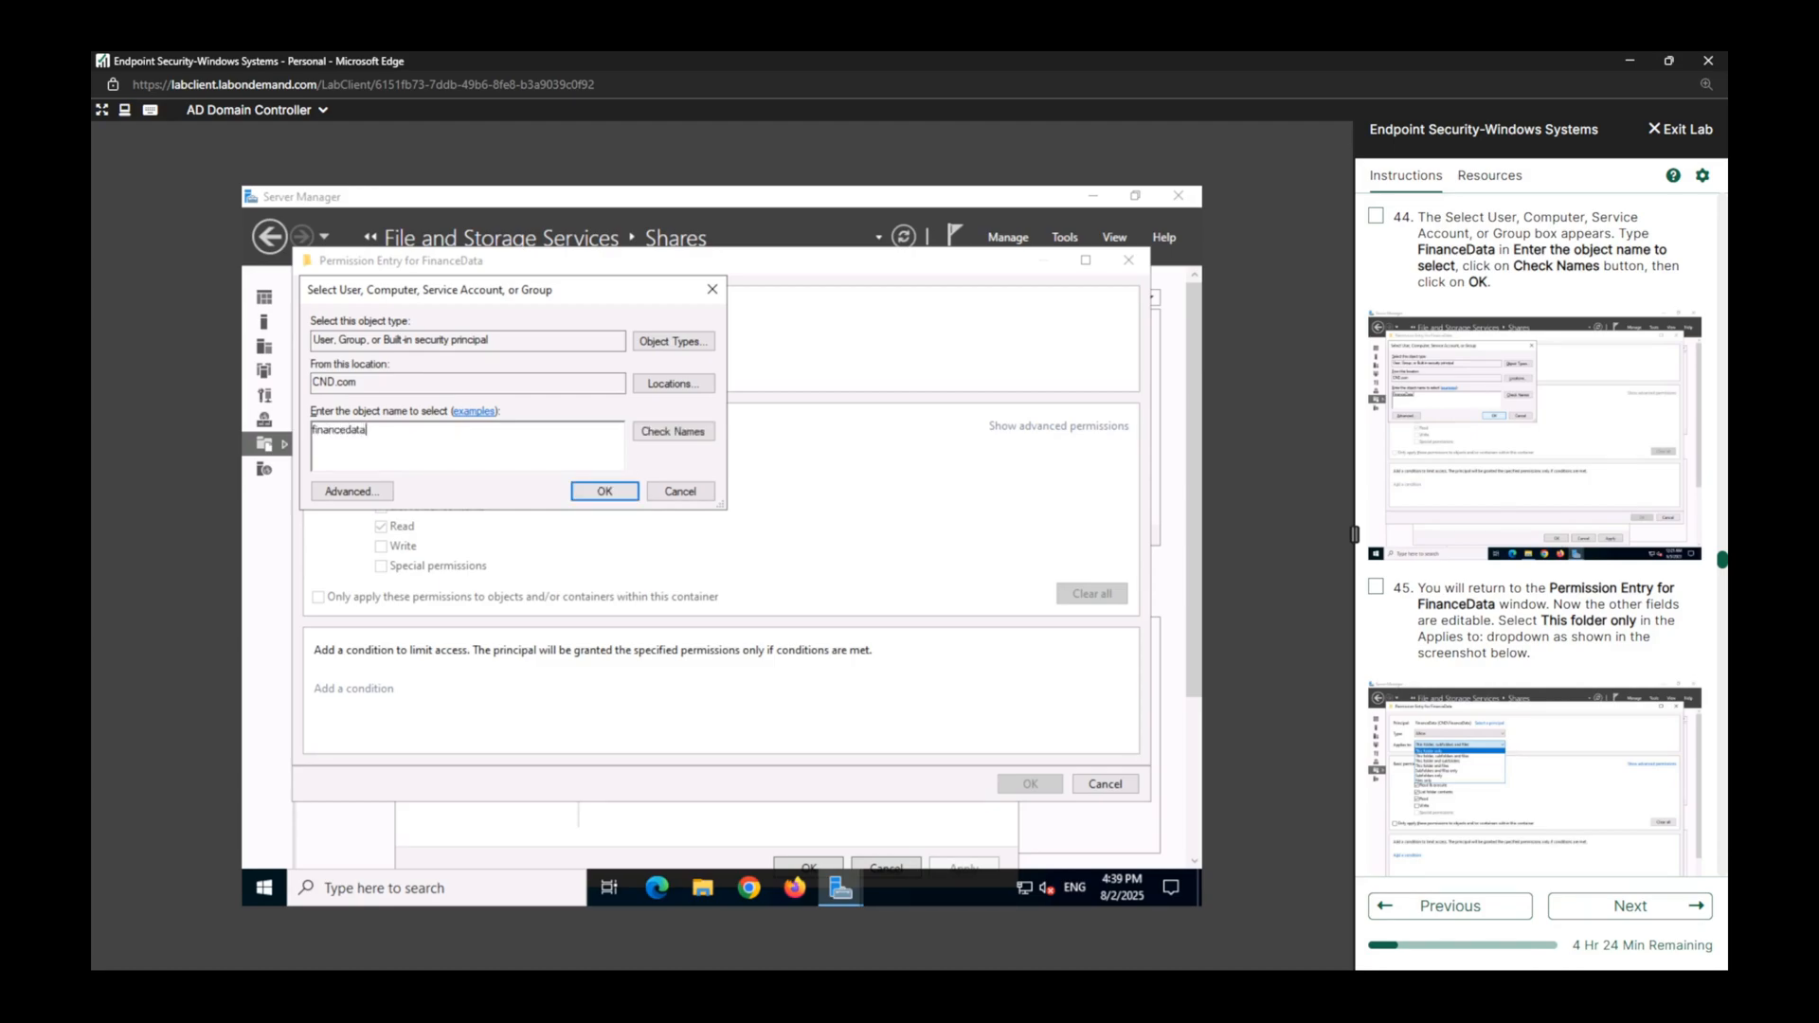
click(706, 442)
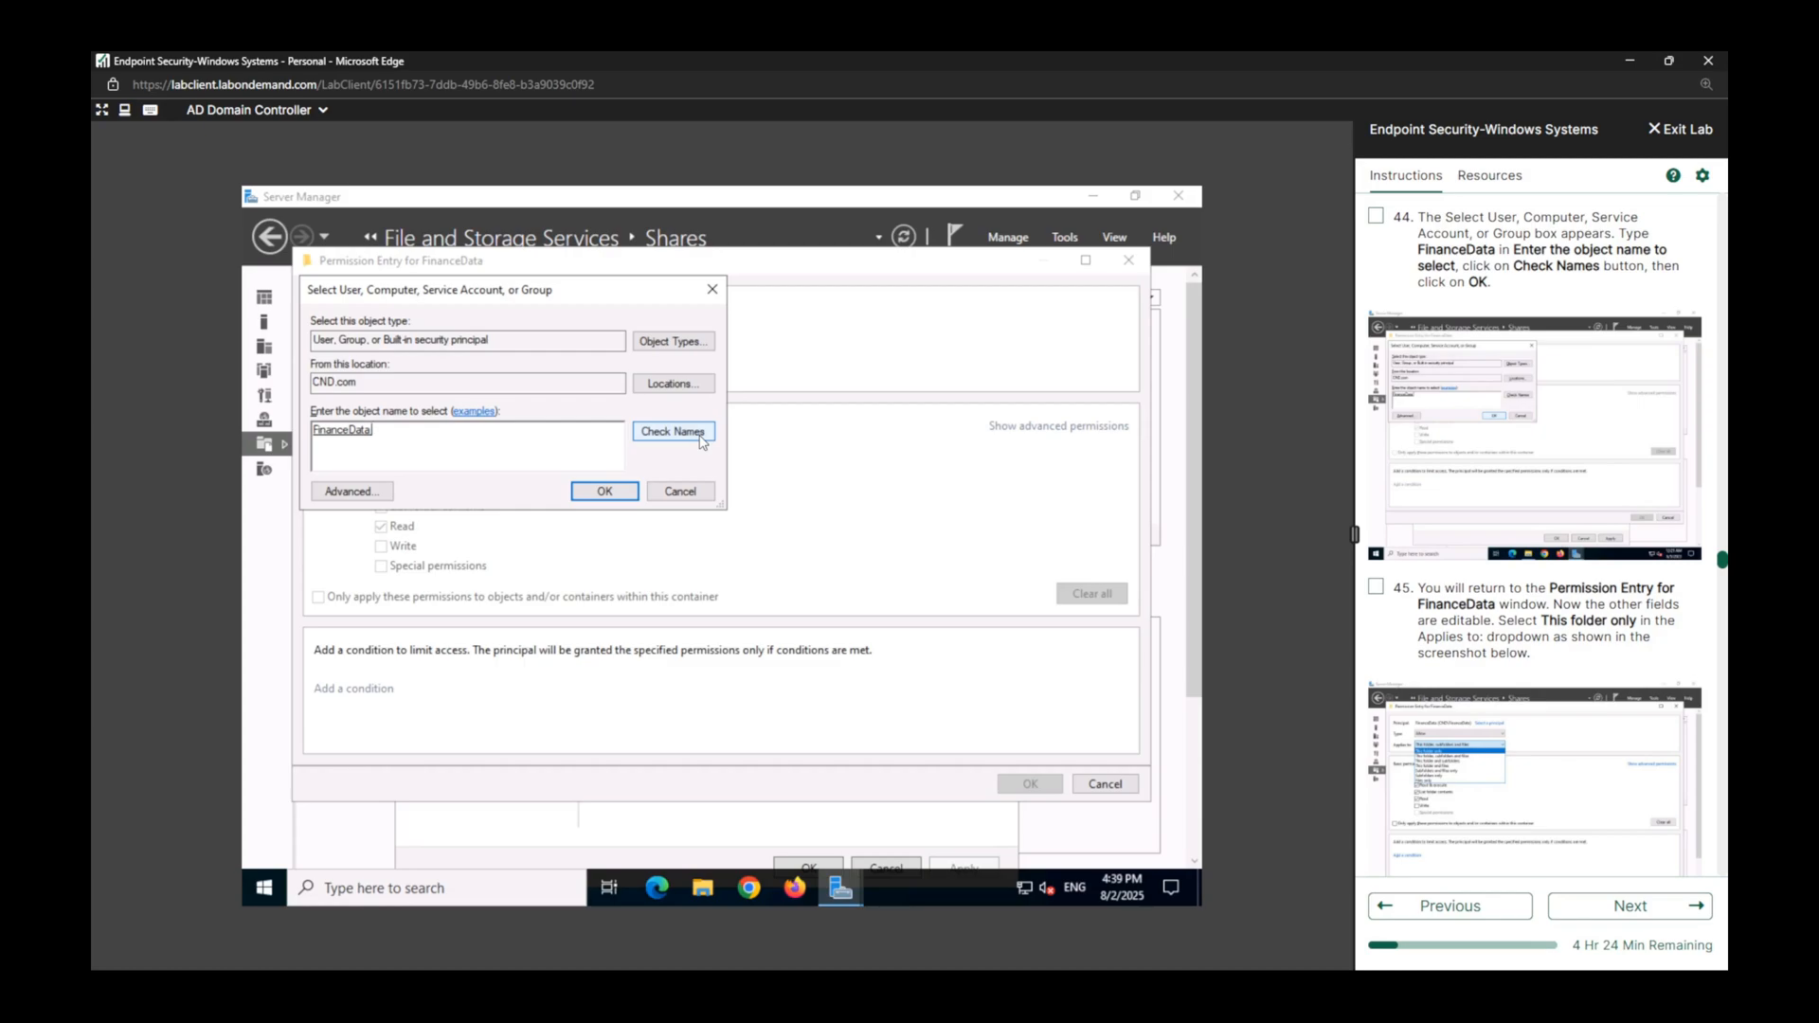
click(606, 492)
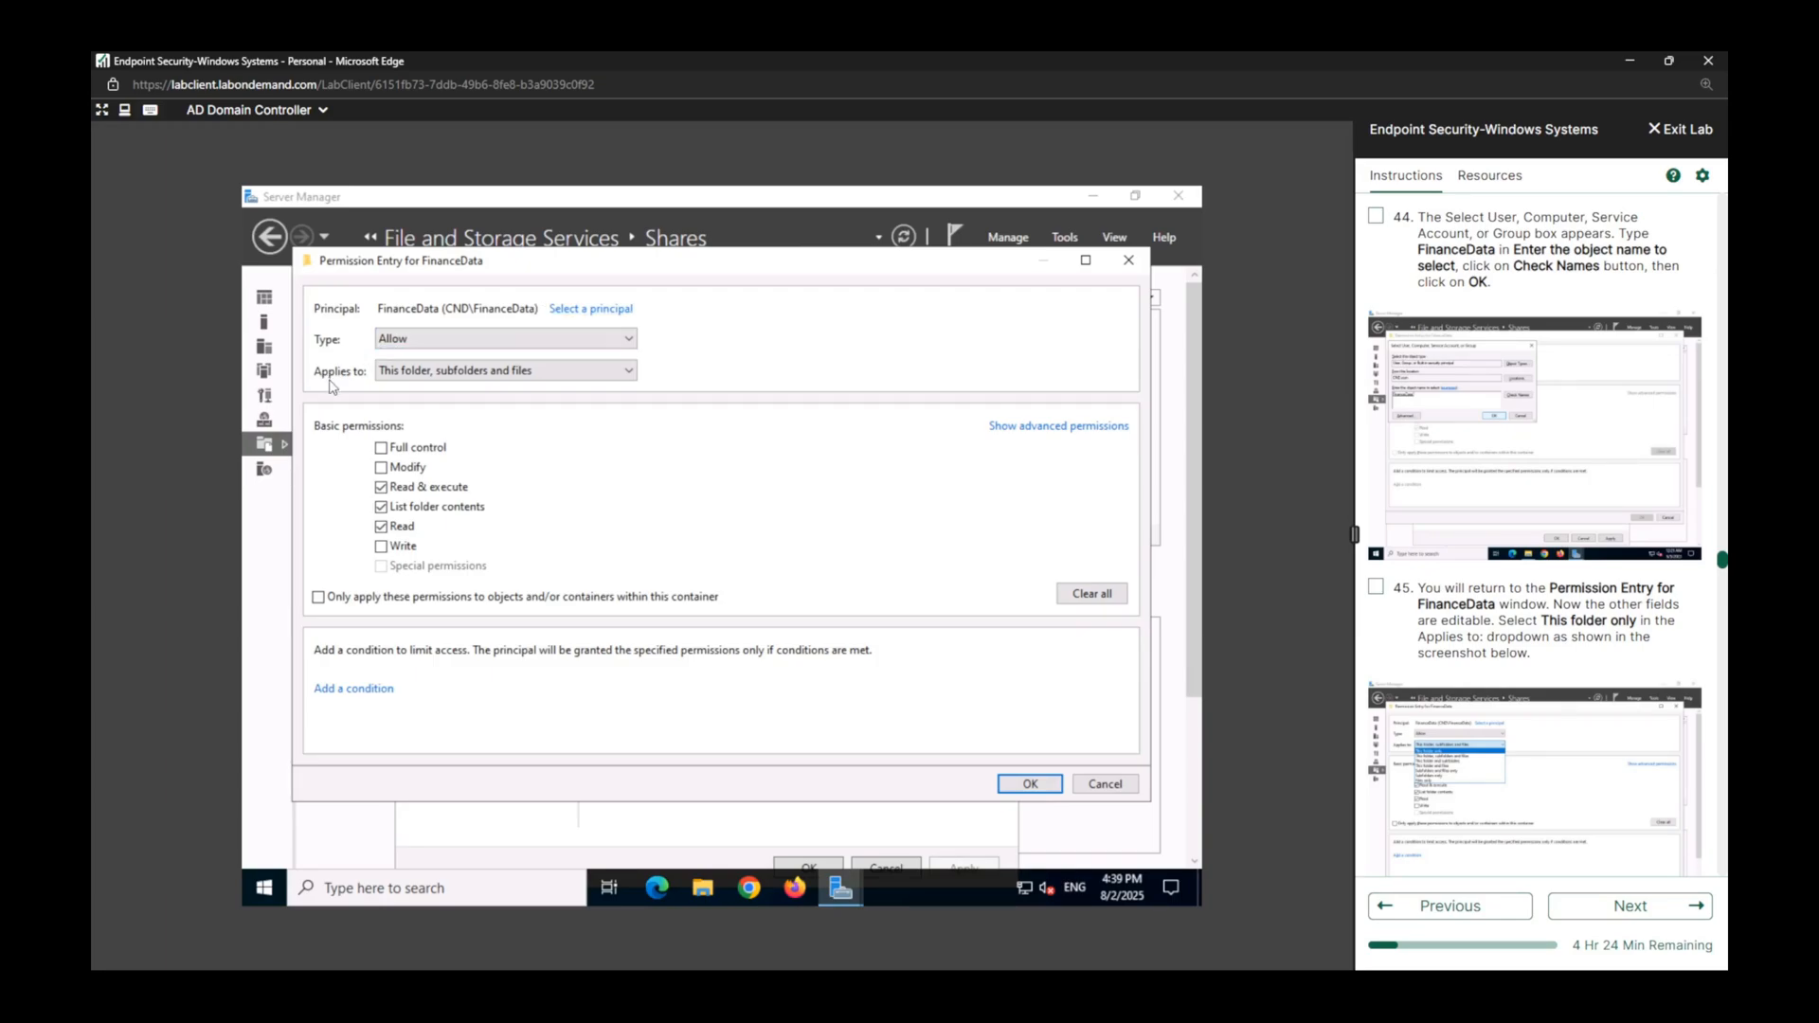
Apply the permission entry to This folder only, and mark lab tasks 44 and 45 complete.
click(629, 373)
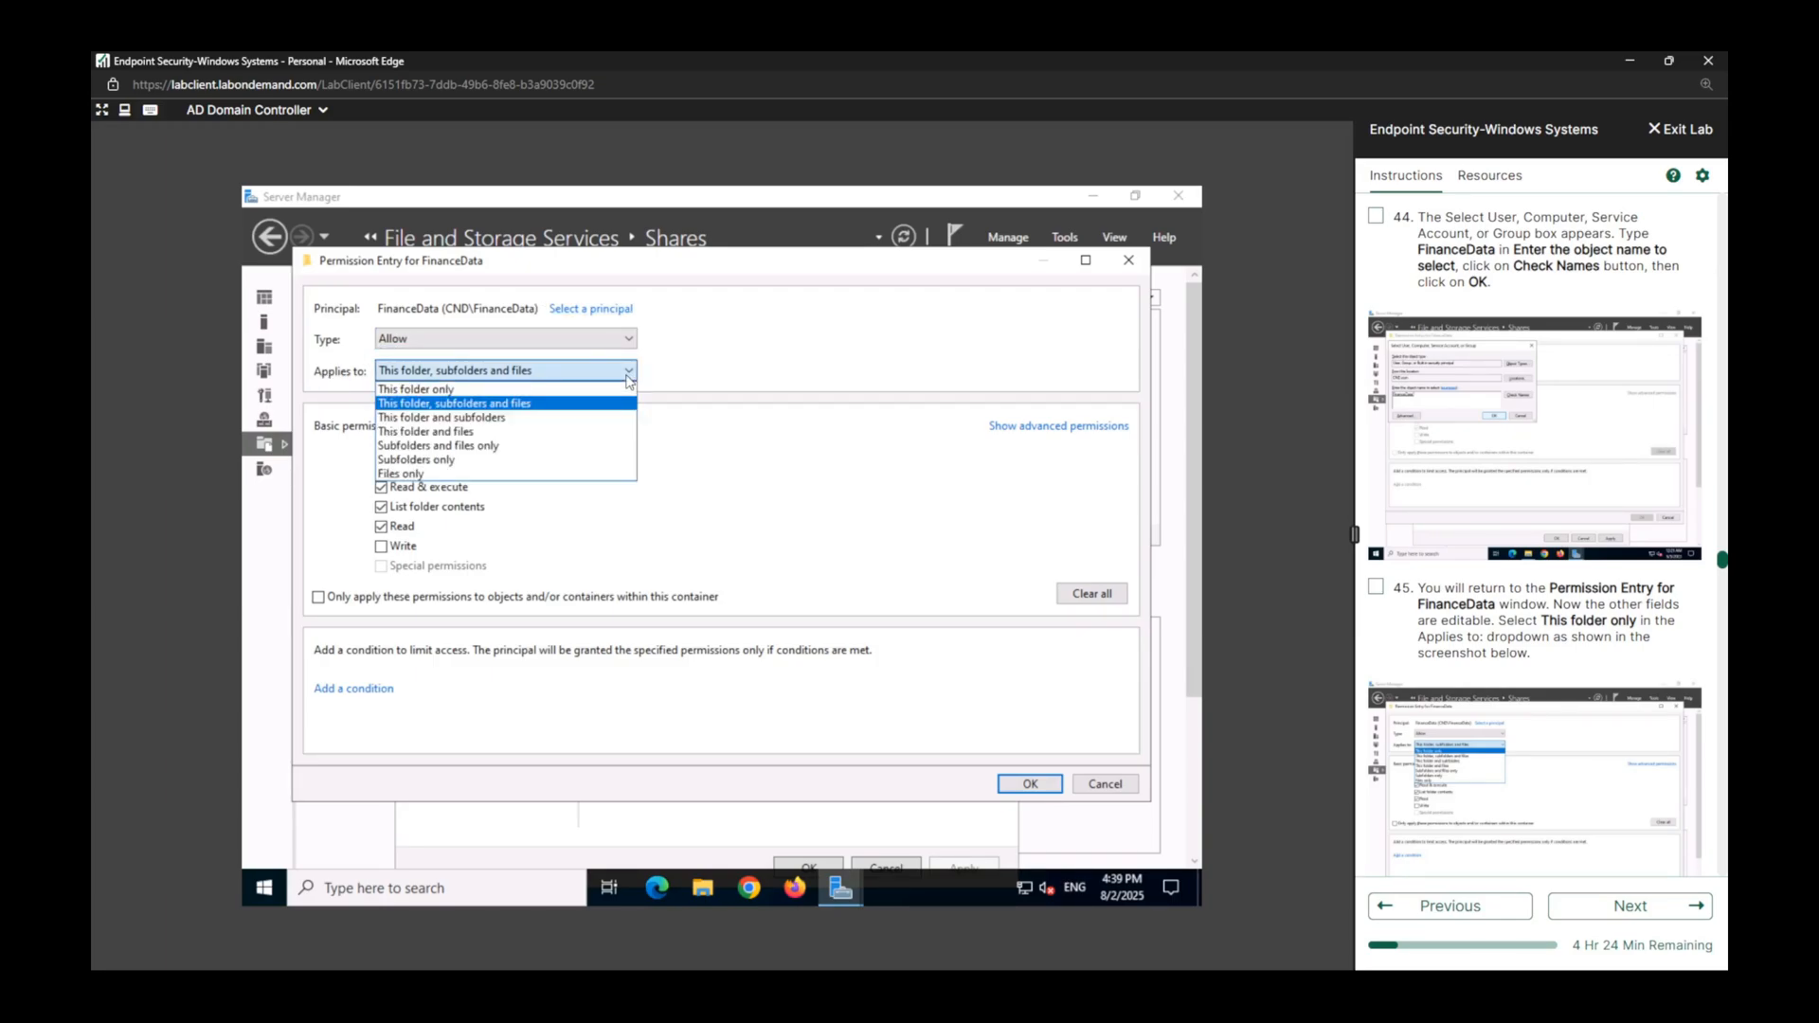
click(471, 391)
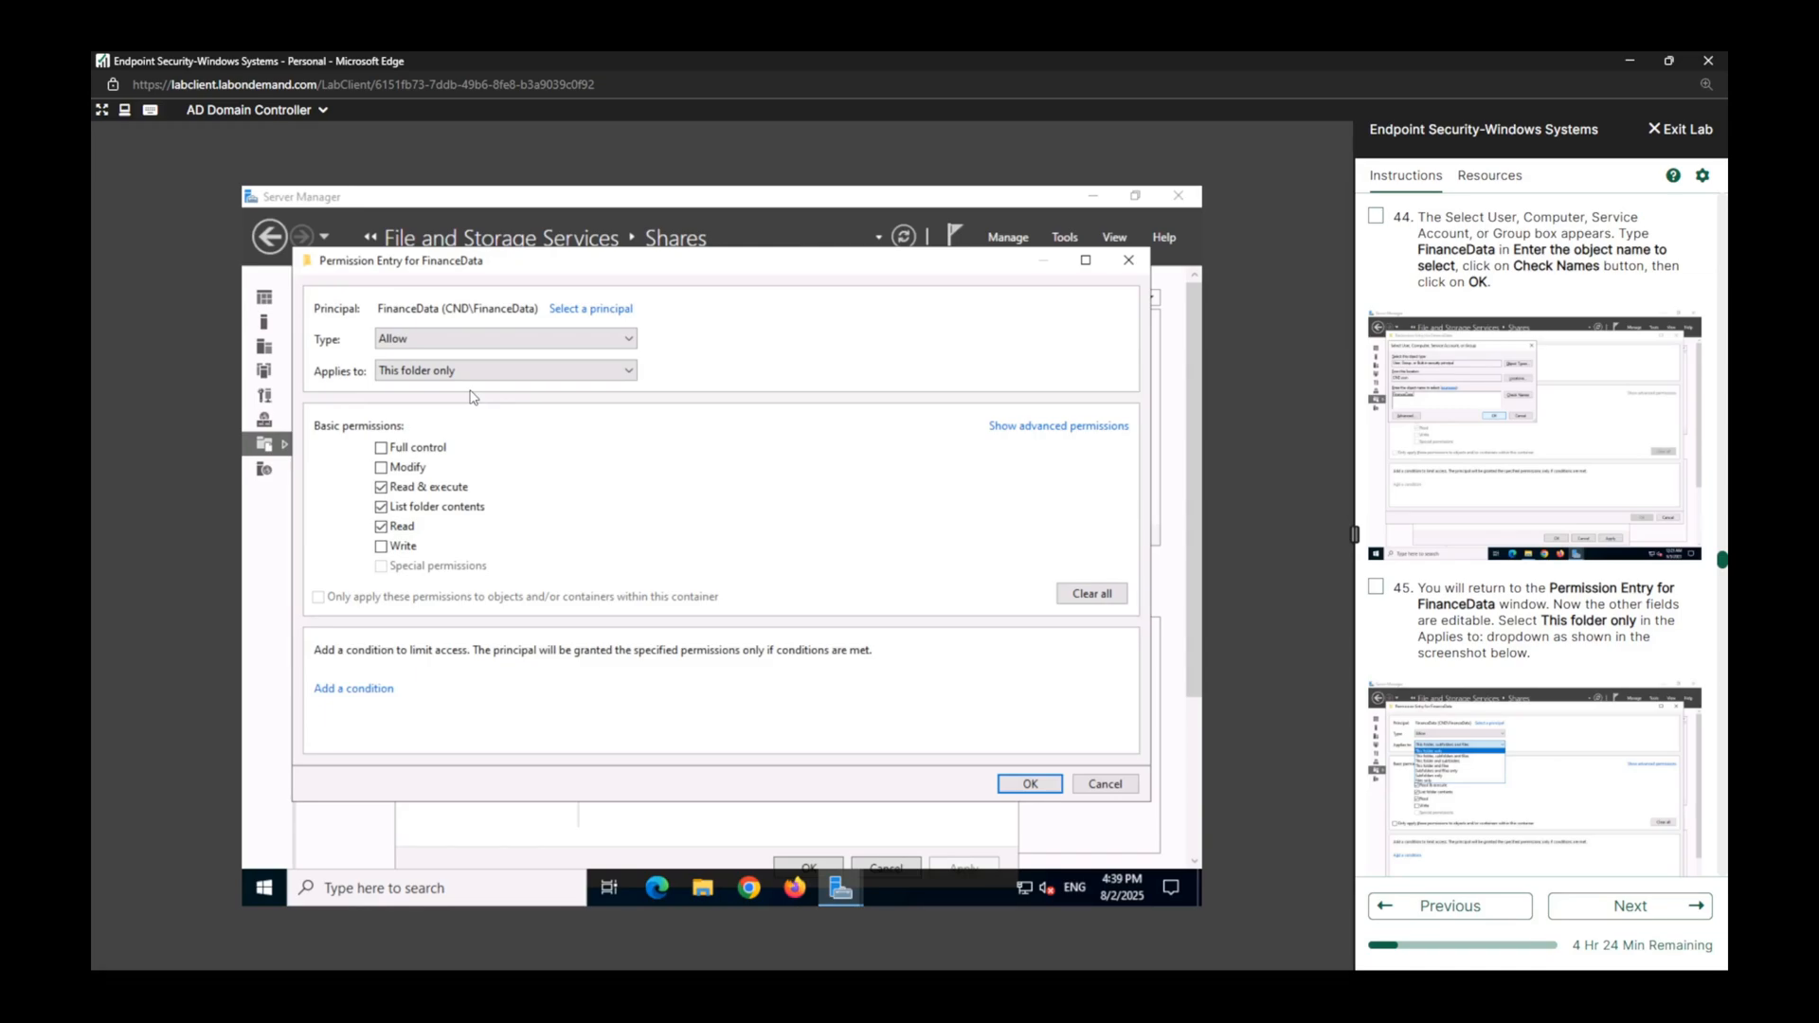
click(1375, 586)
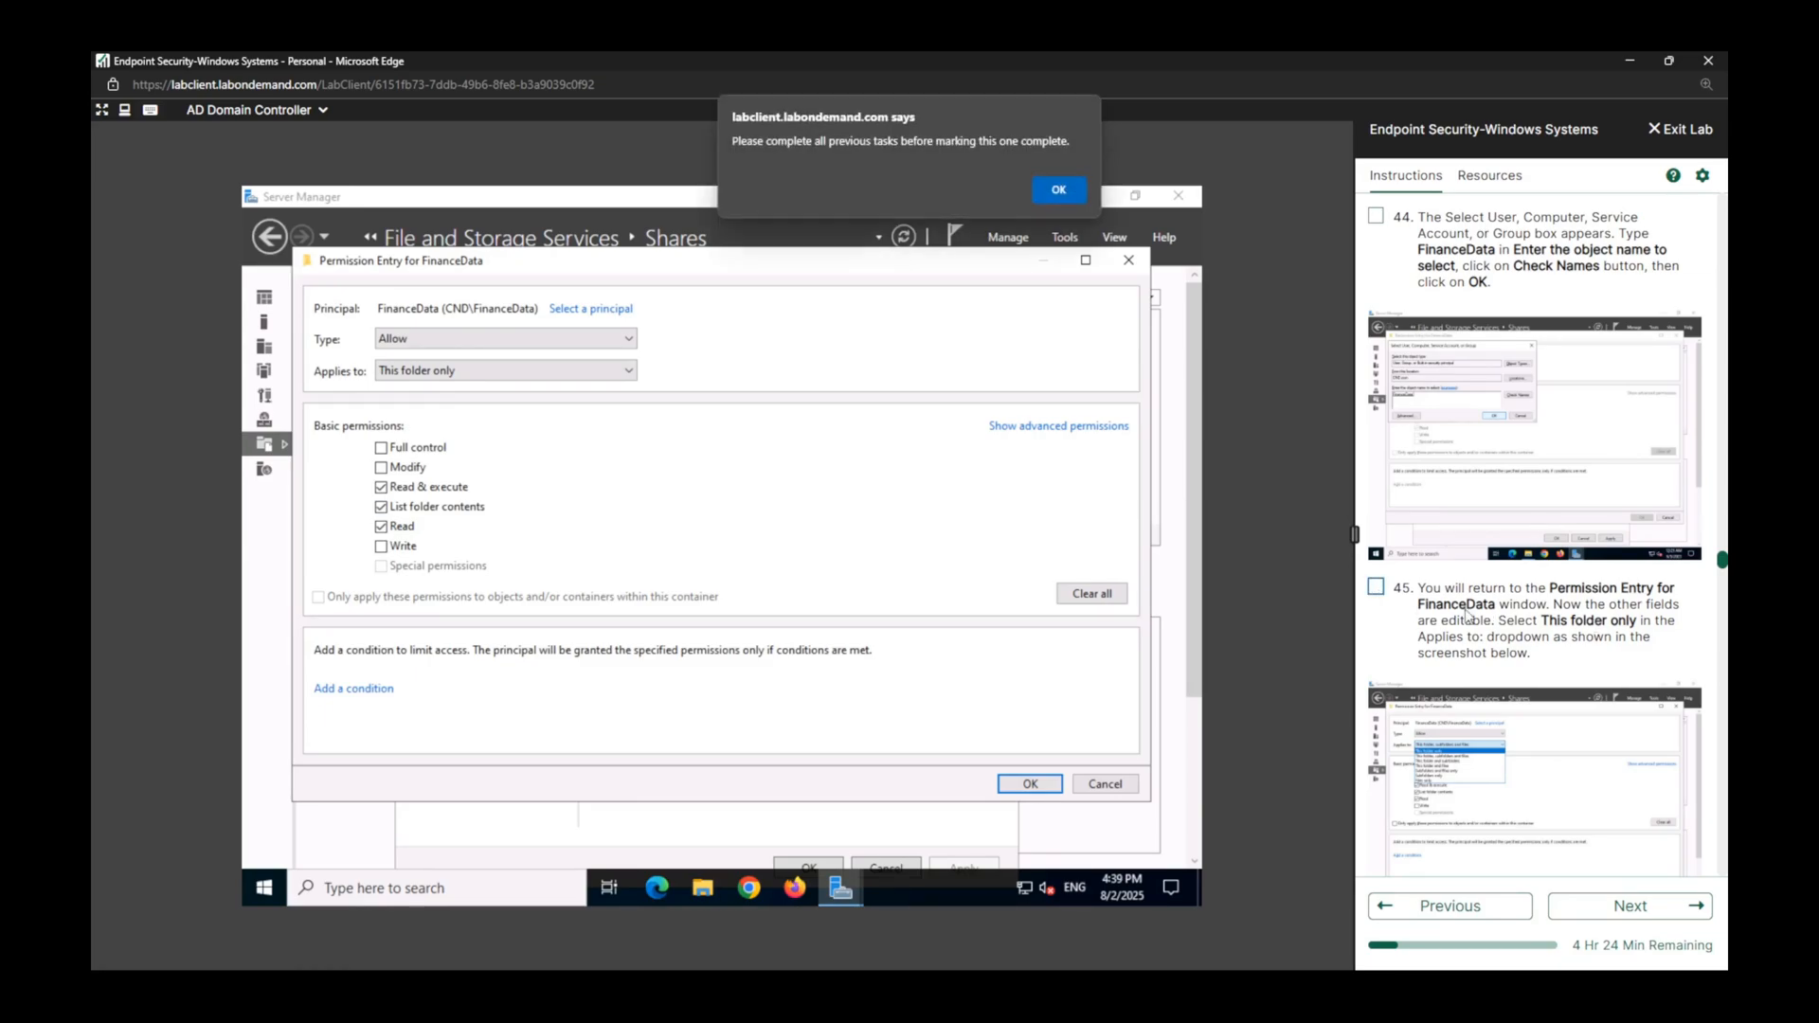
click(1060, 190)
click(1376, 216)
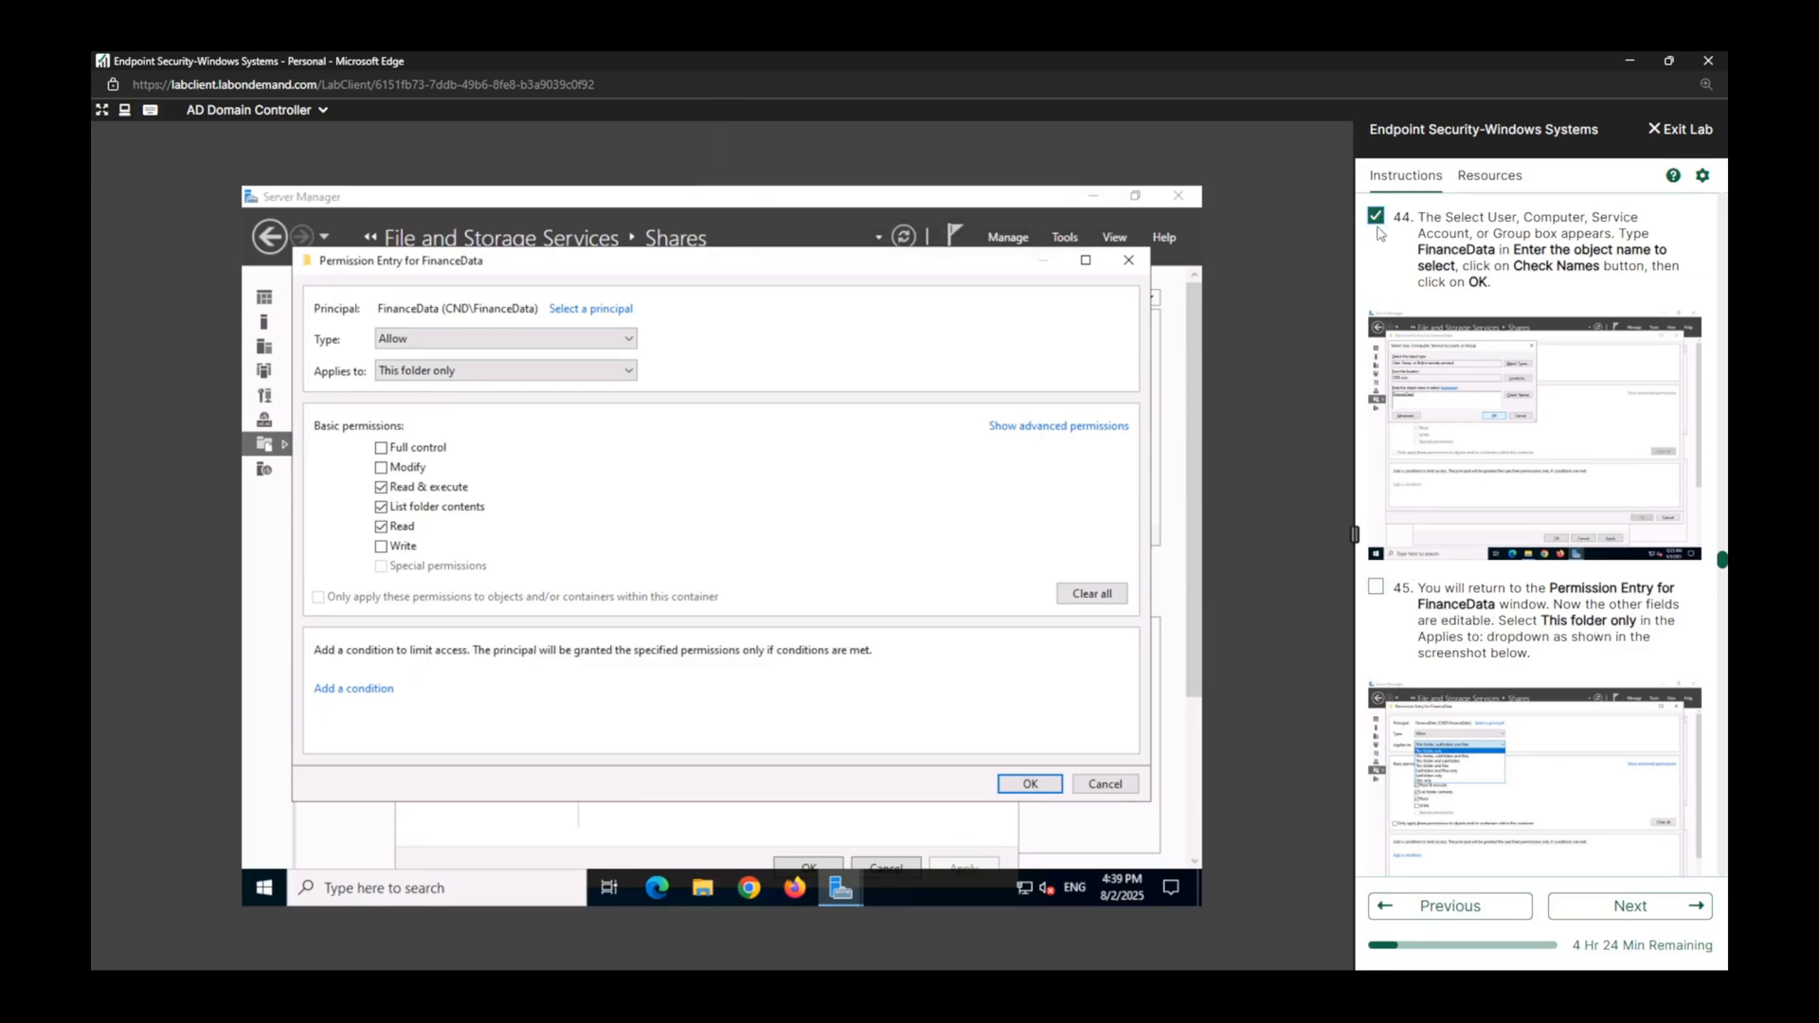
click(1375, 587)
Show the advanced permissions and allow Traverse folder / execute file, Create files / write data, and Create folders / append data.
scroll(1534, 569, down, 5)
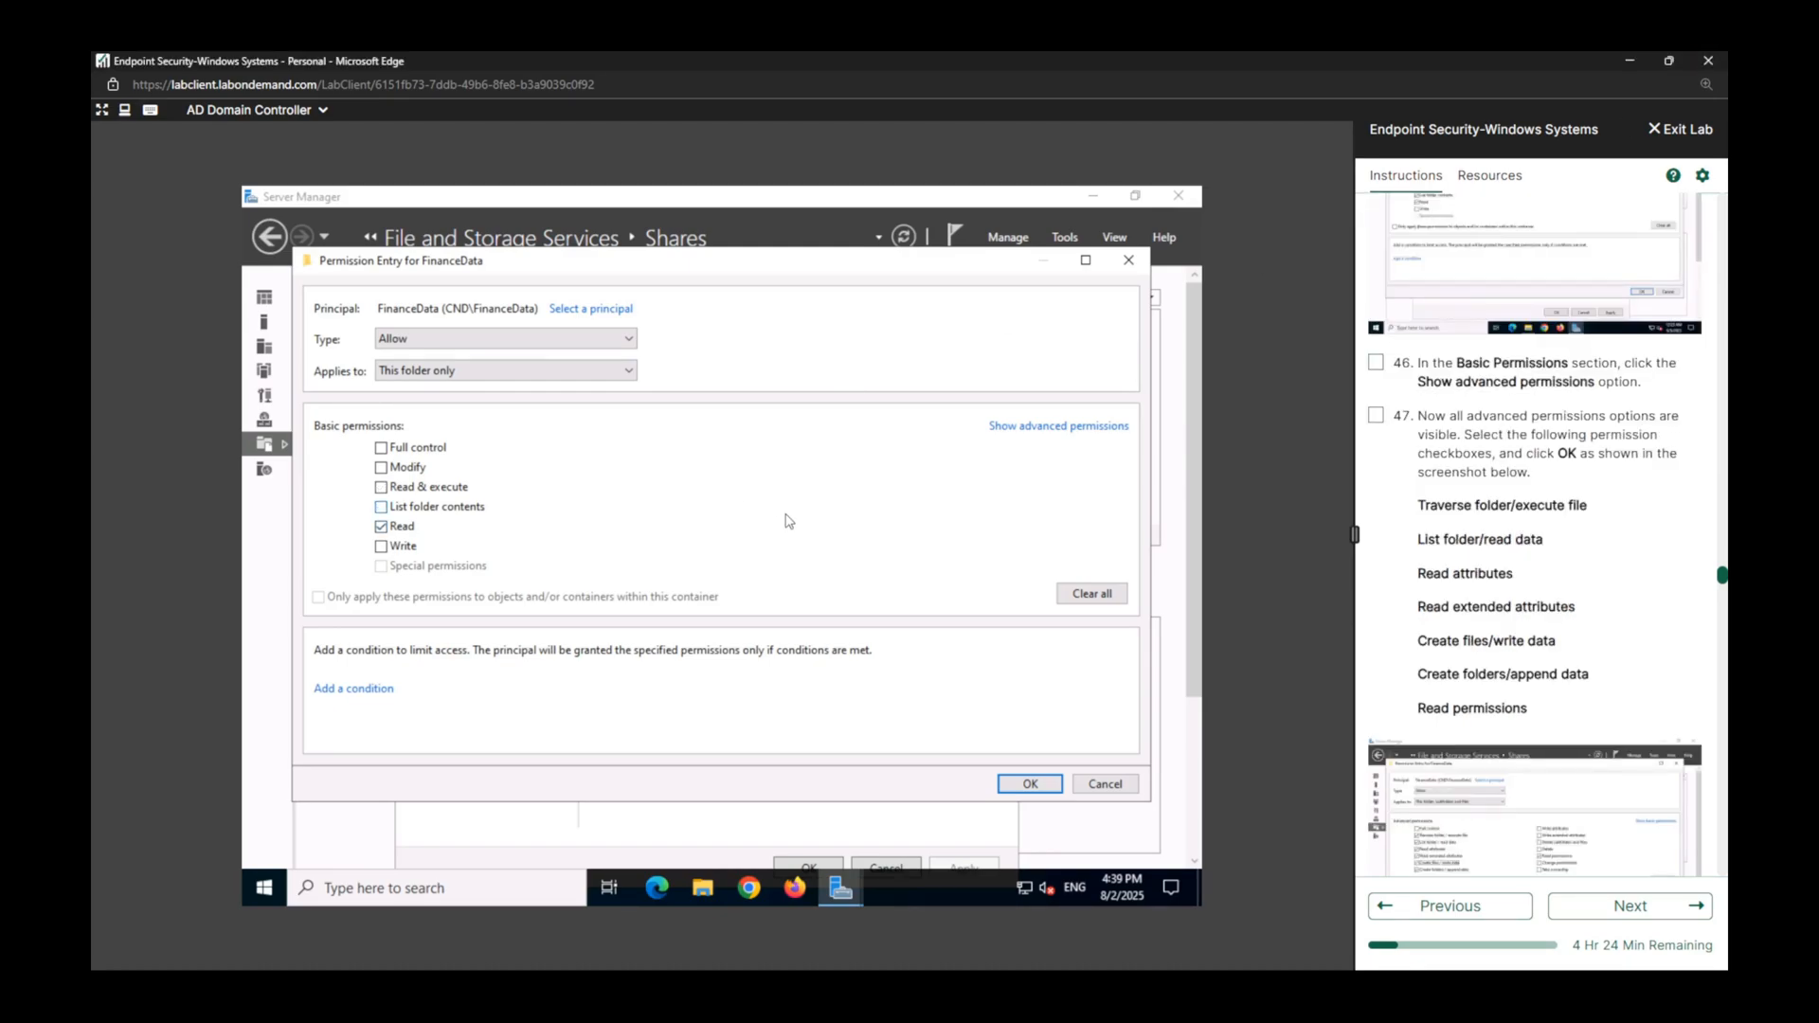
click(1063, 427)
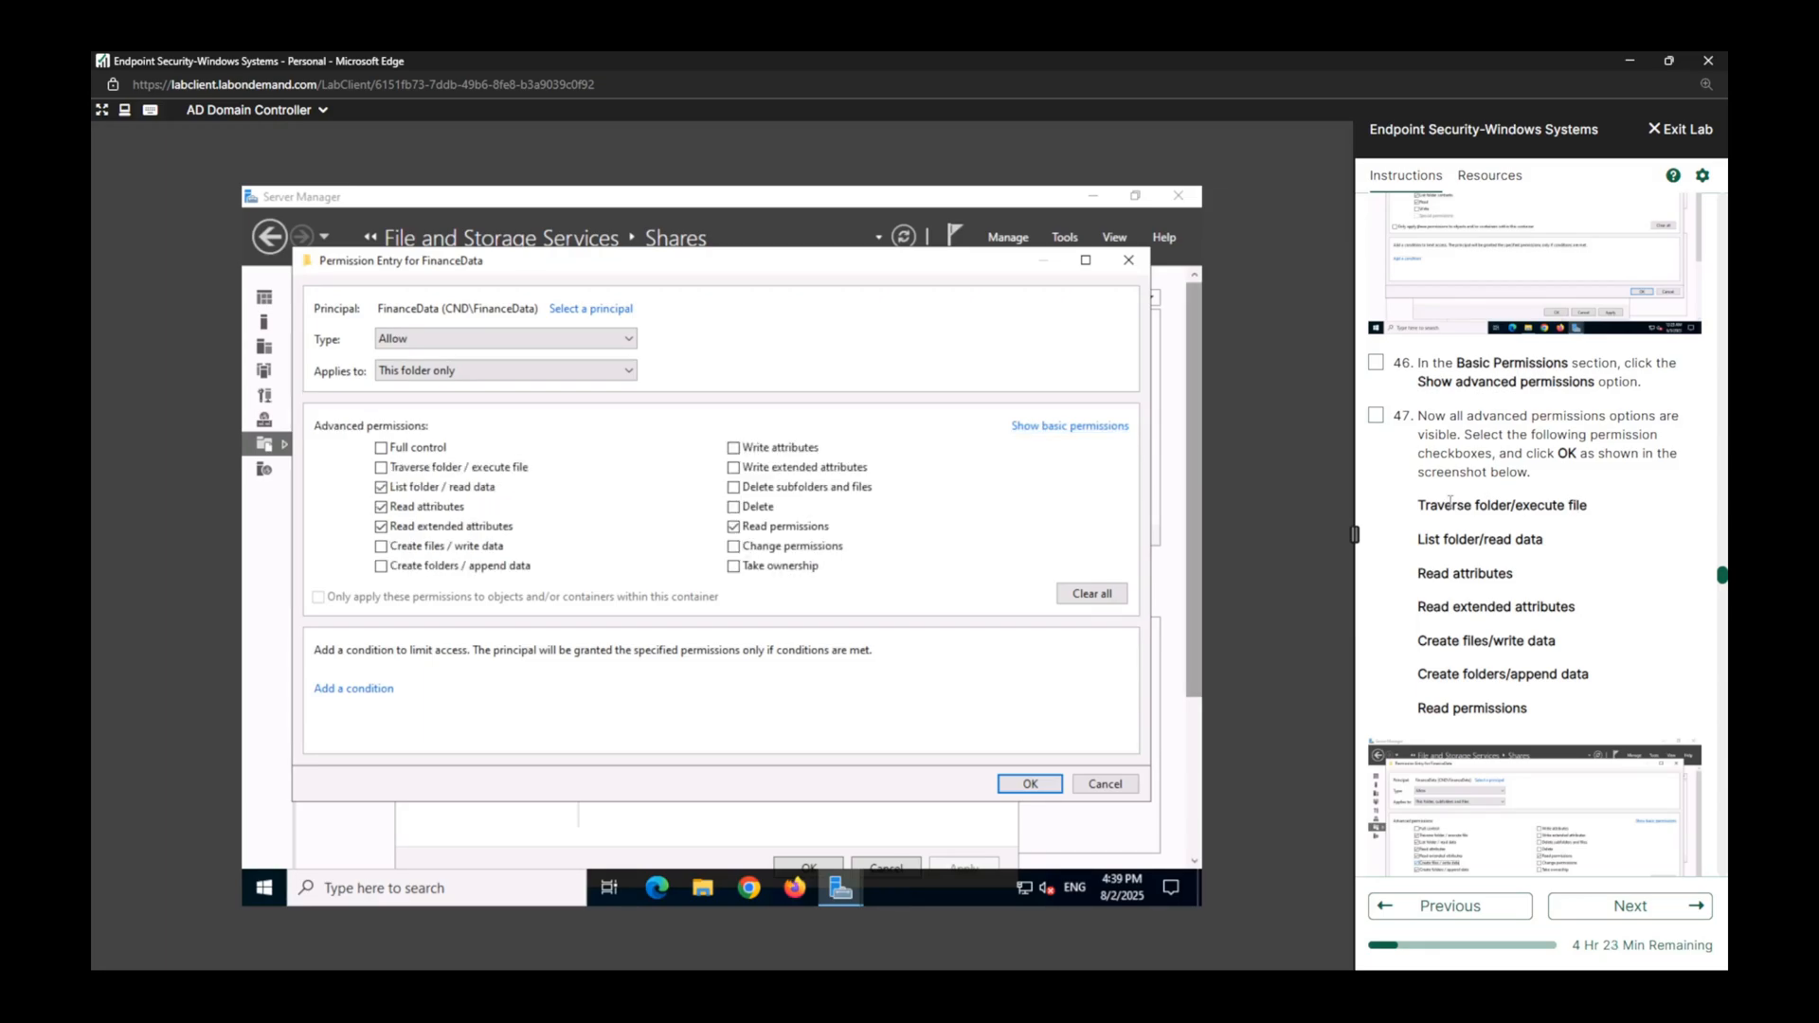
drag(1449, 502, 1592, 505)
click(259, 445)
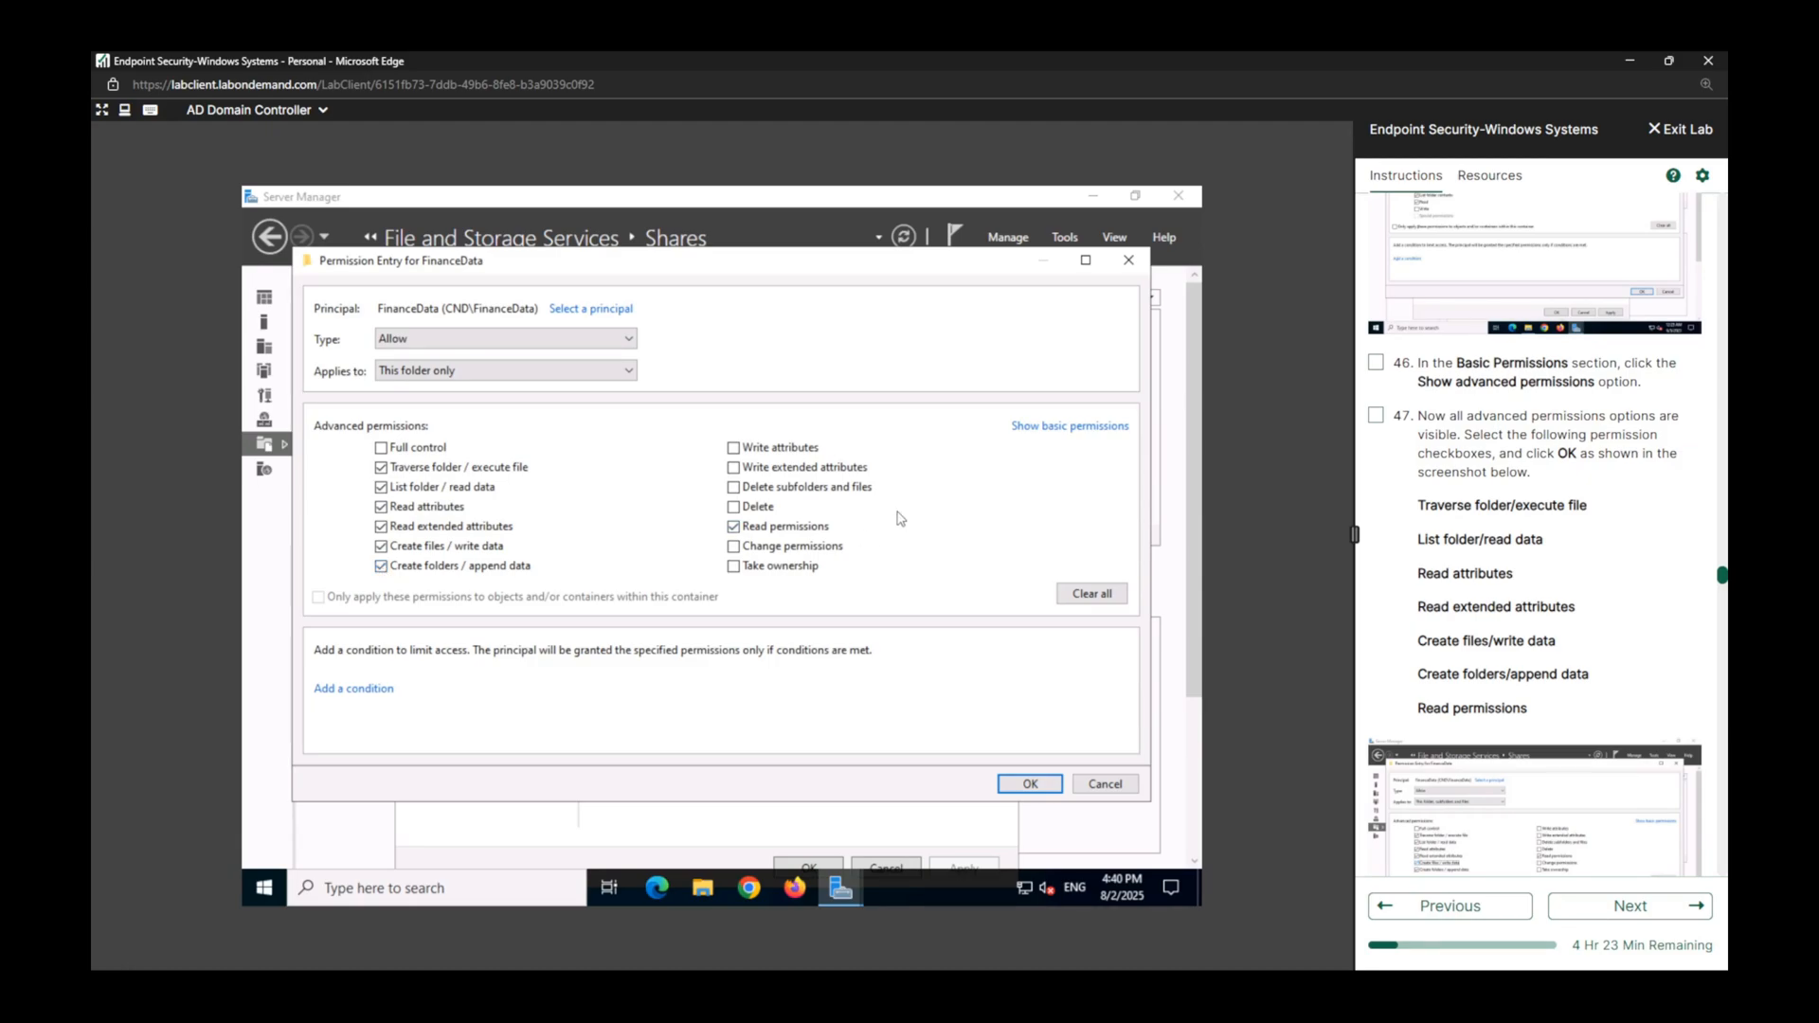
Confirm the FinanceData group's permission entry and mark lab tasks 46, 47 and 48 complete.
click(1375, 362)
click(1376, 414)
scroll(1473, 570, down, 5)
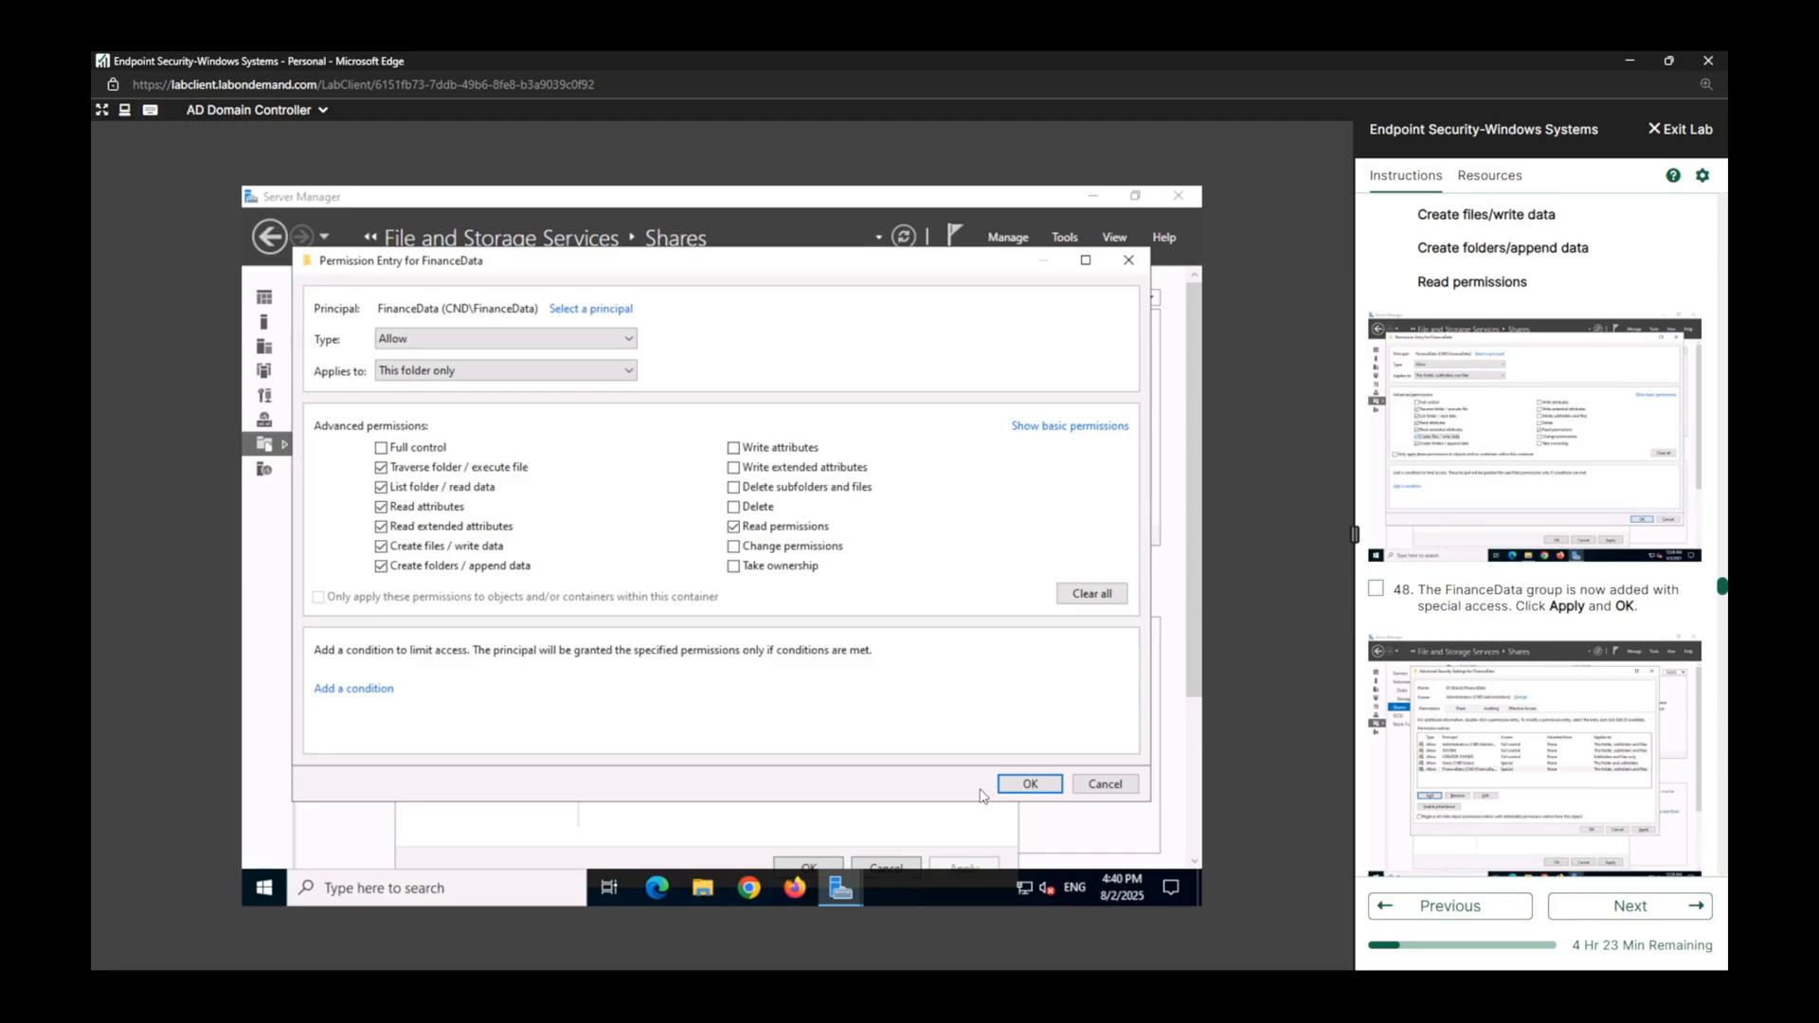
click(1030, 784)
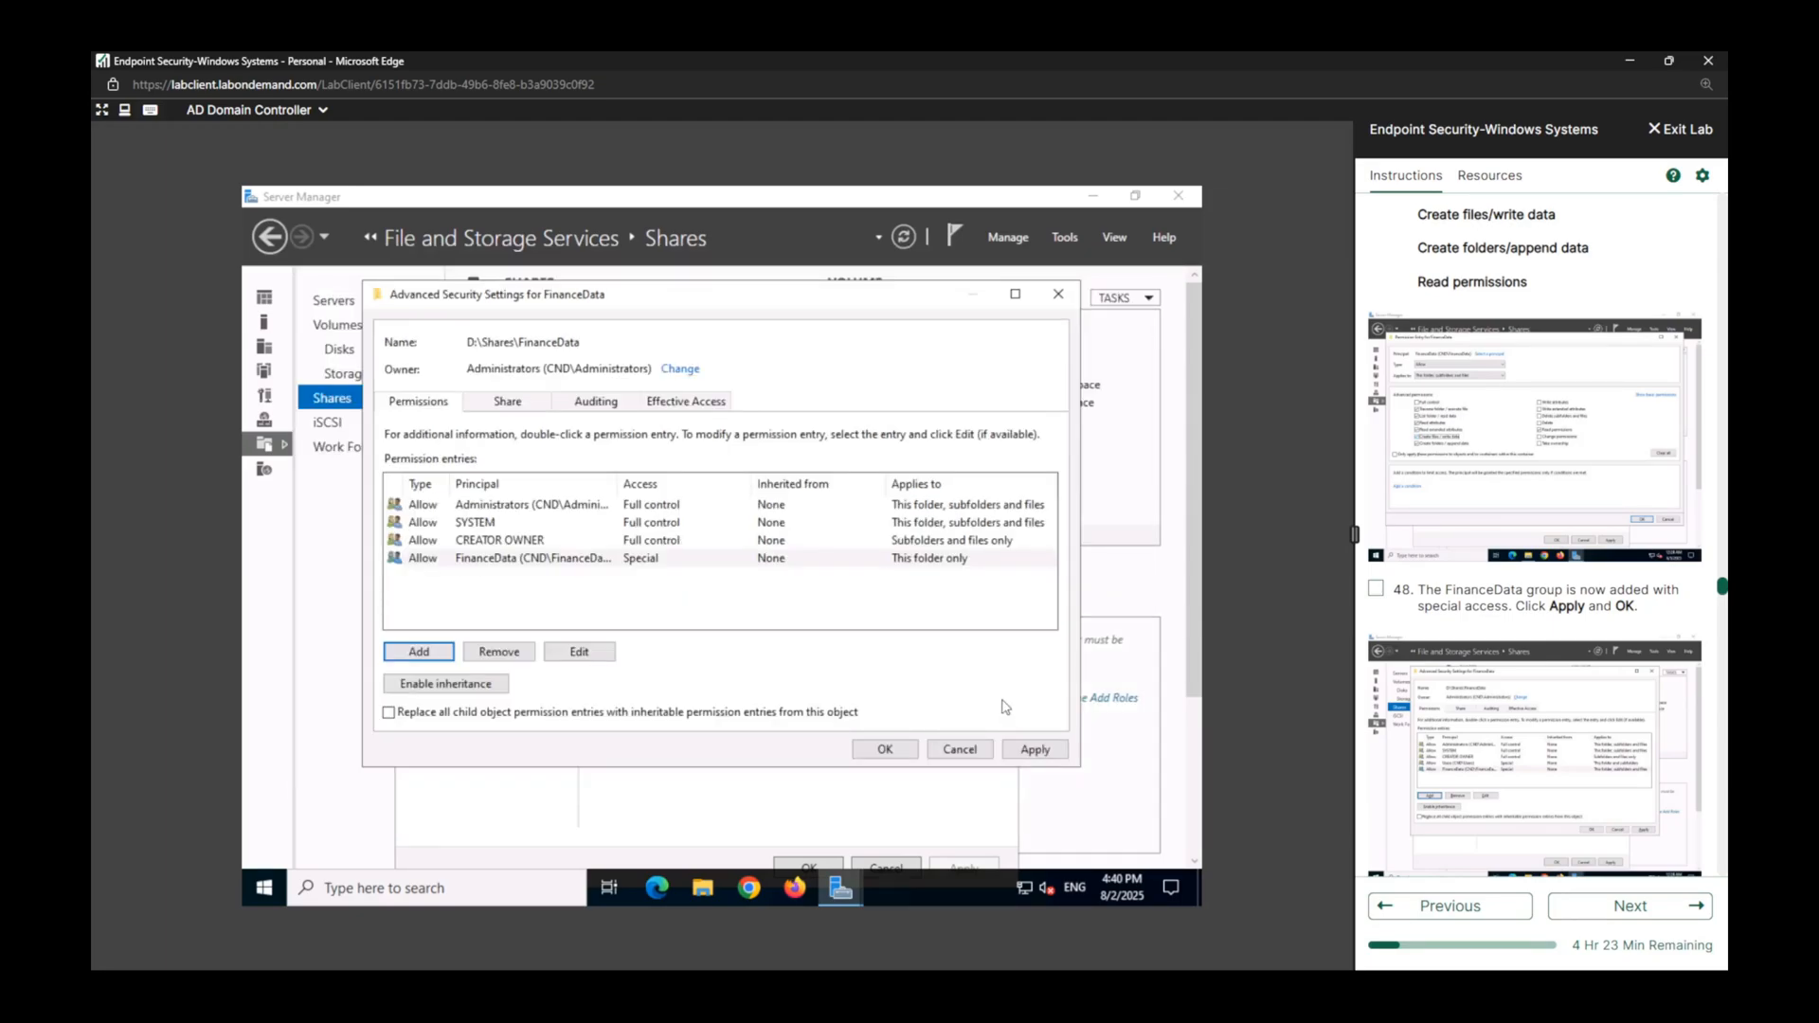
click(1376, 589)
scroll(1459, 621, down, 1)
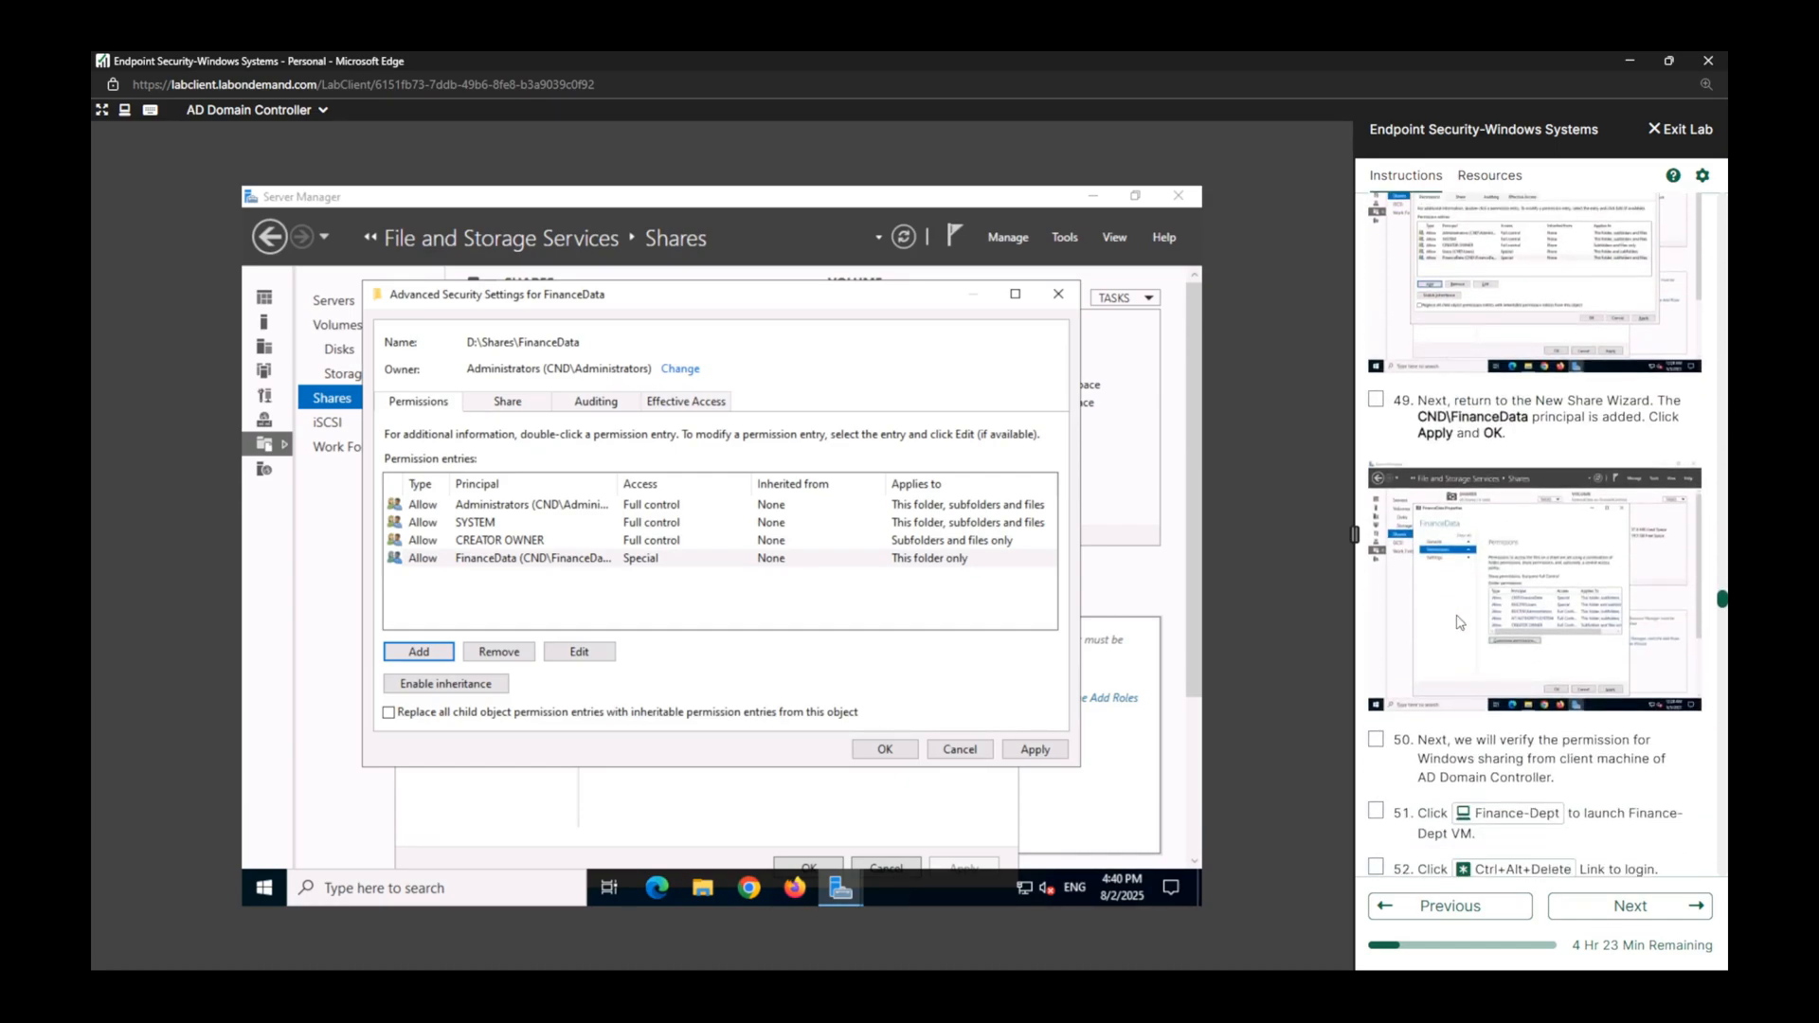
Apply and close the FinanceData advanced security settings and share properties, and mark lab task 49 complete.
click(1035, 750)
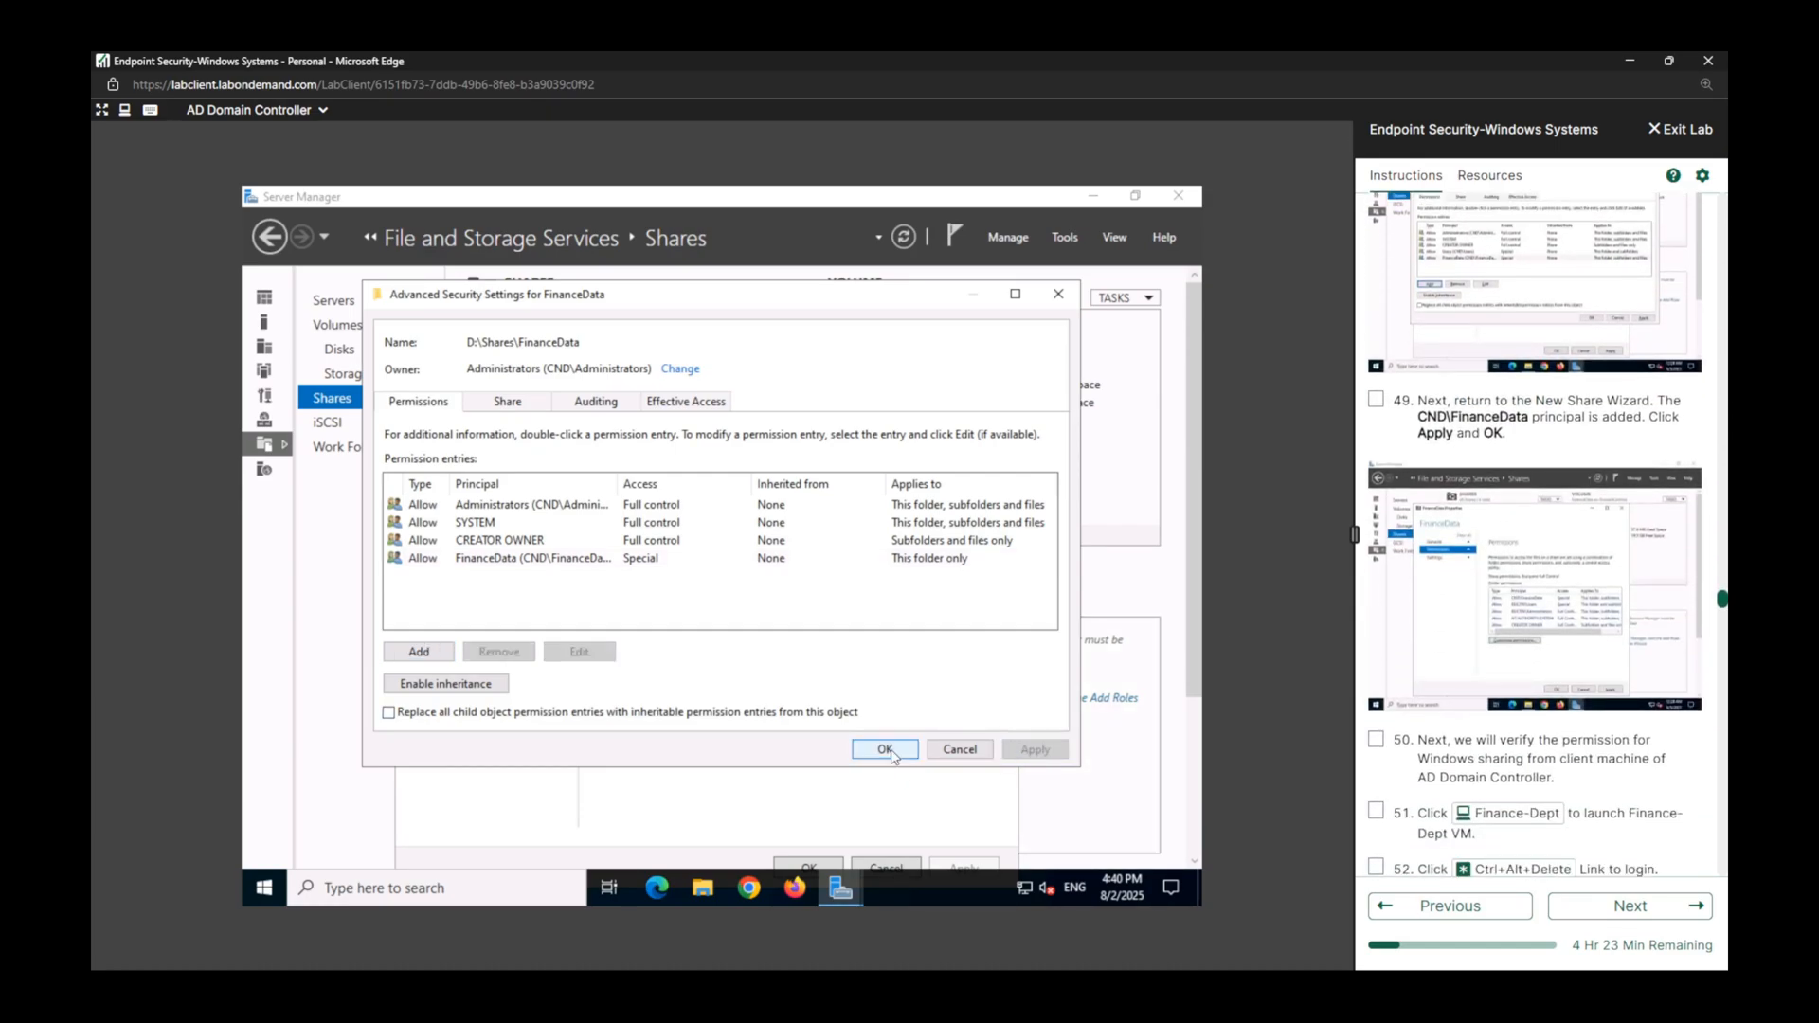
click(887, 749)
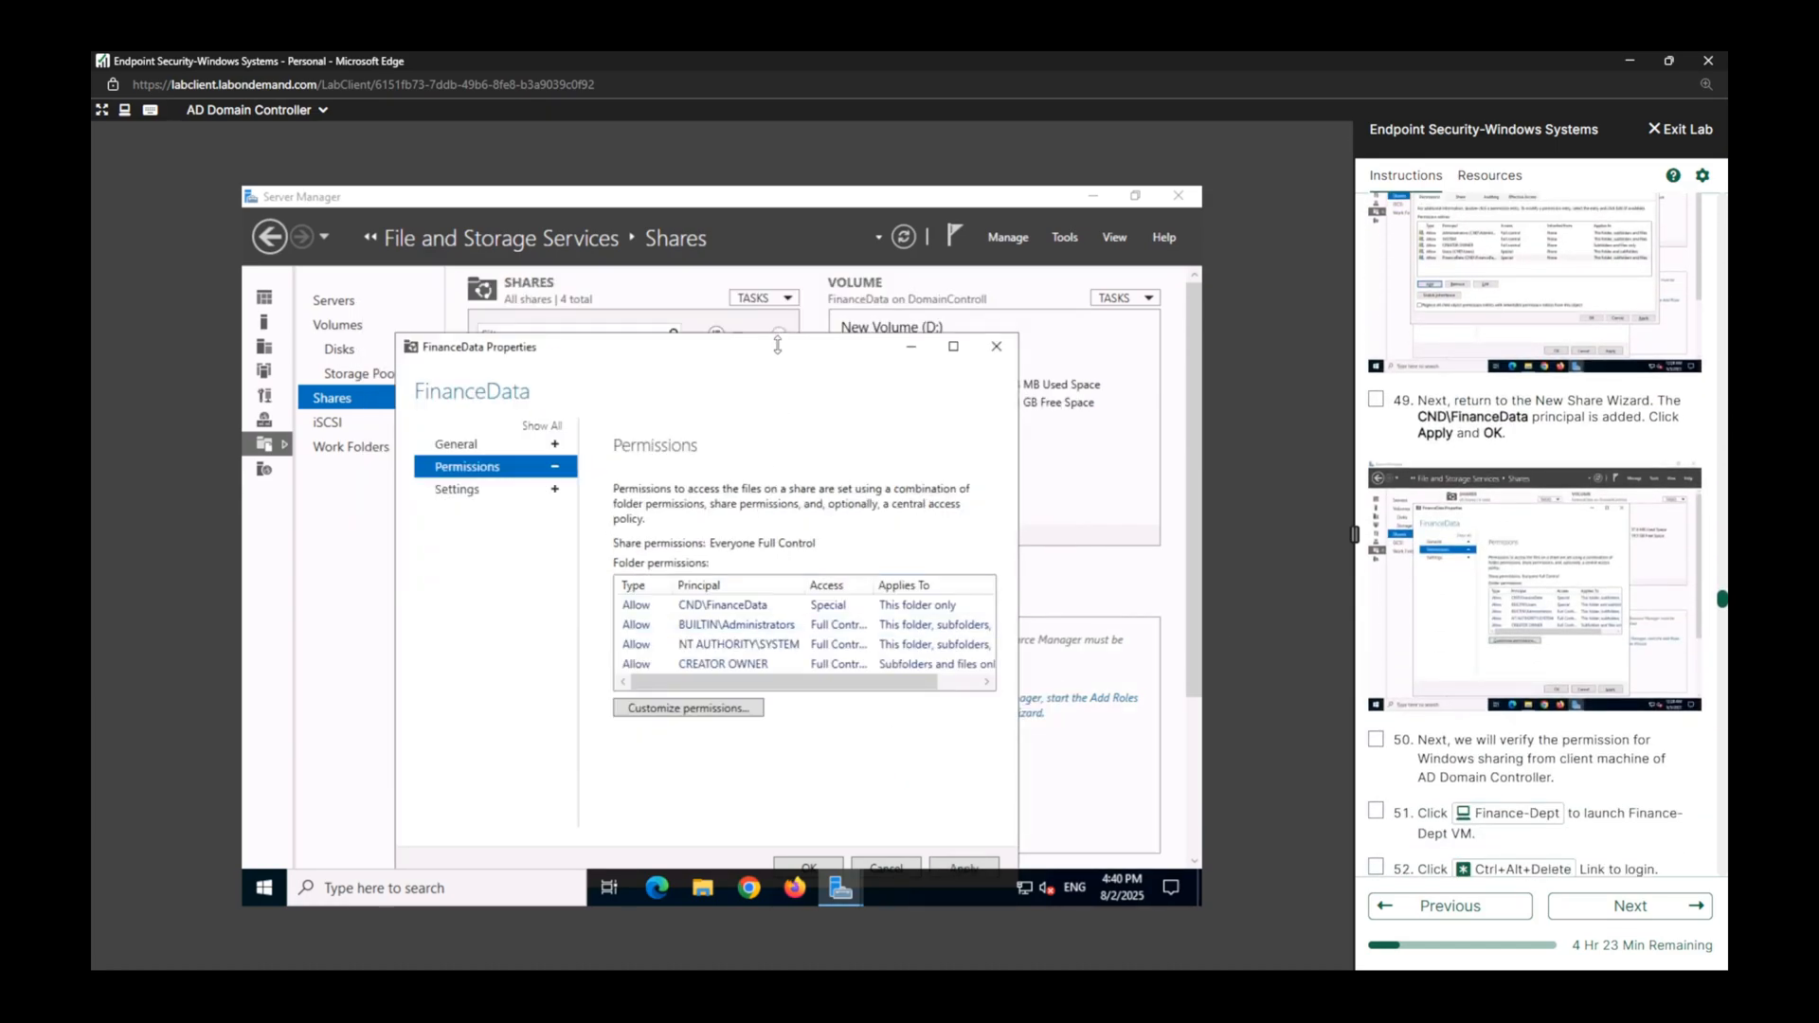
drag(778, 348, 770, 297)
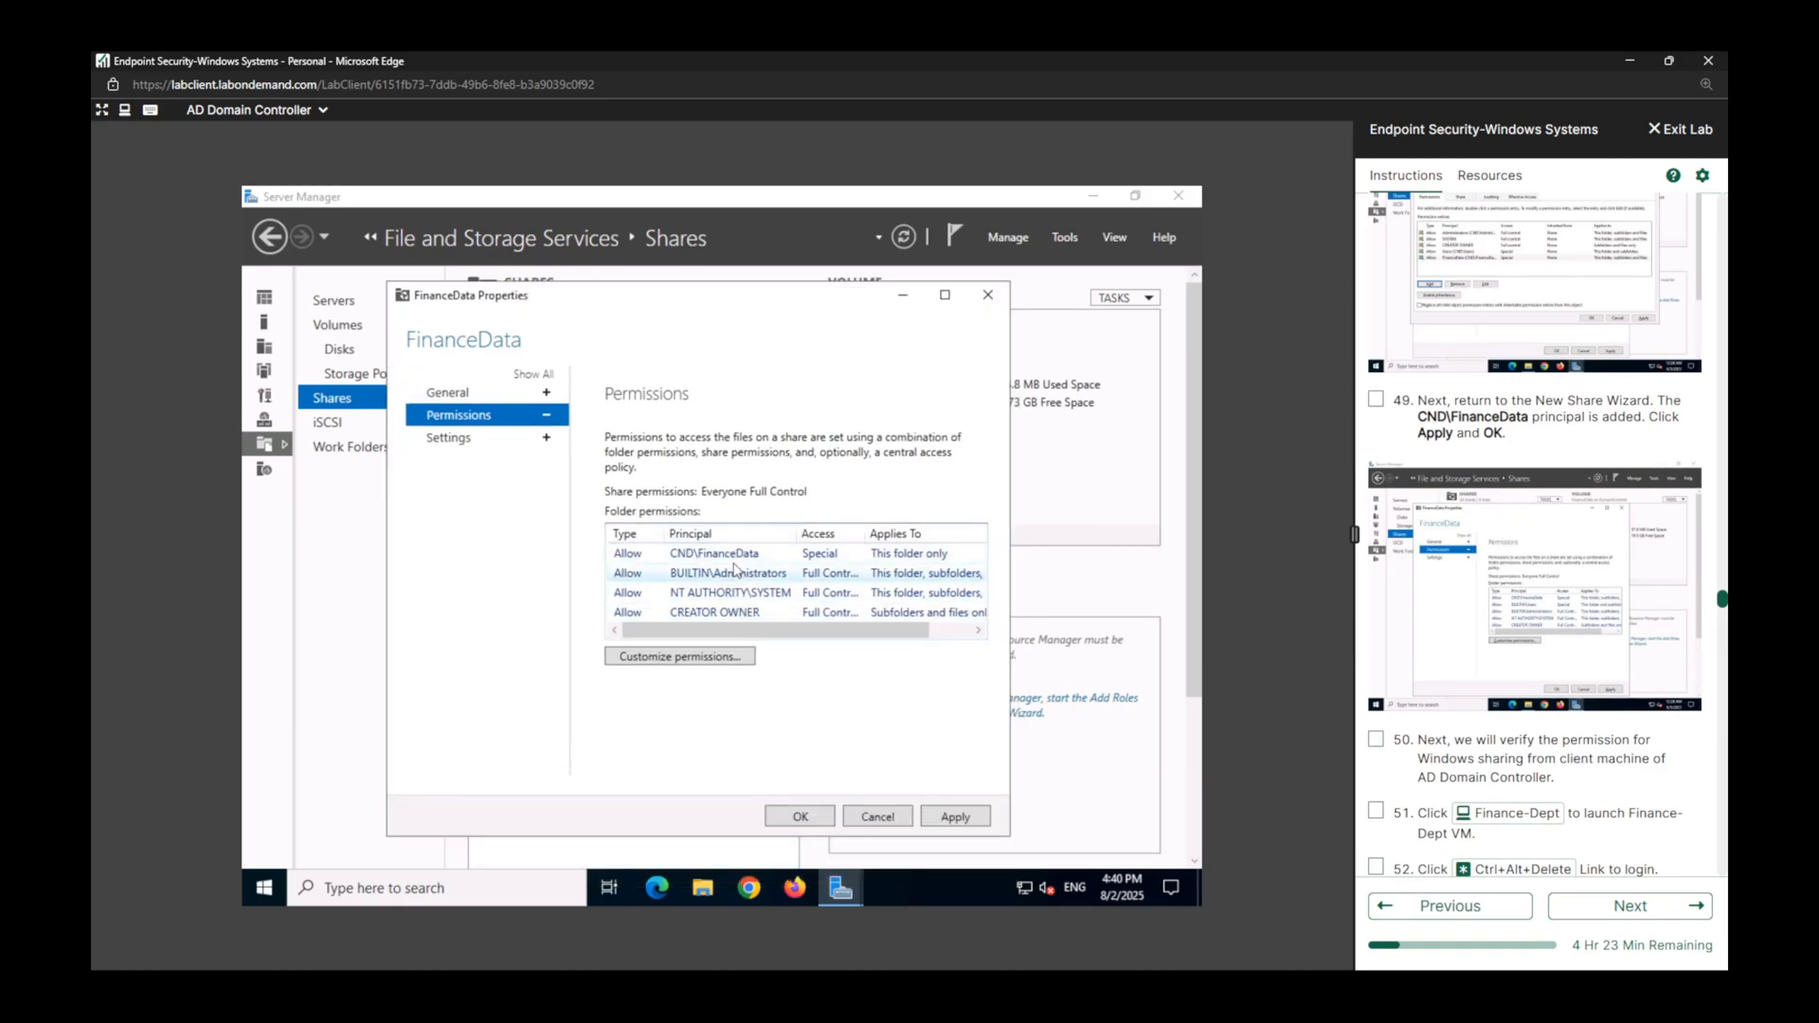
drag(831, 633, 914, 637)
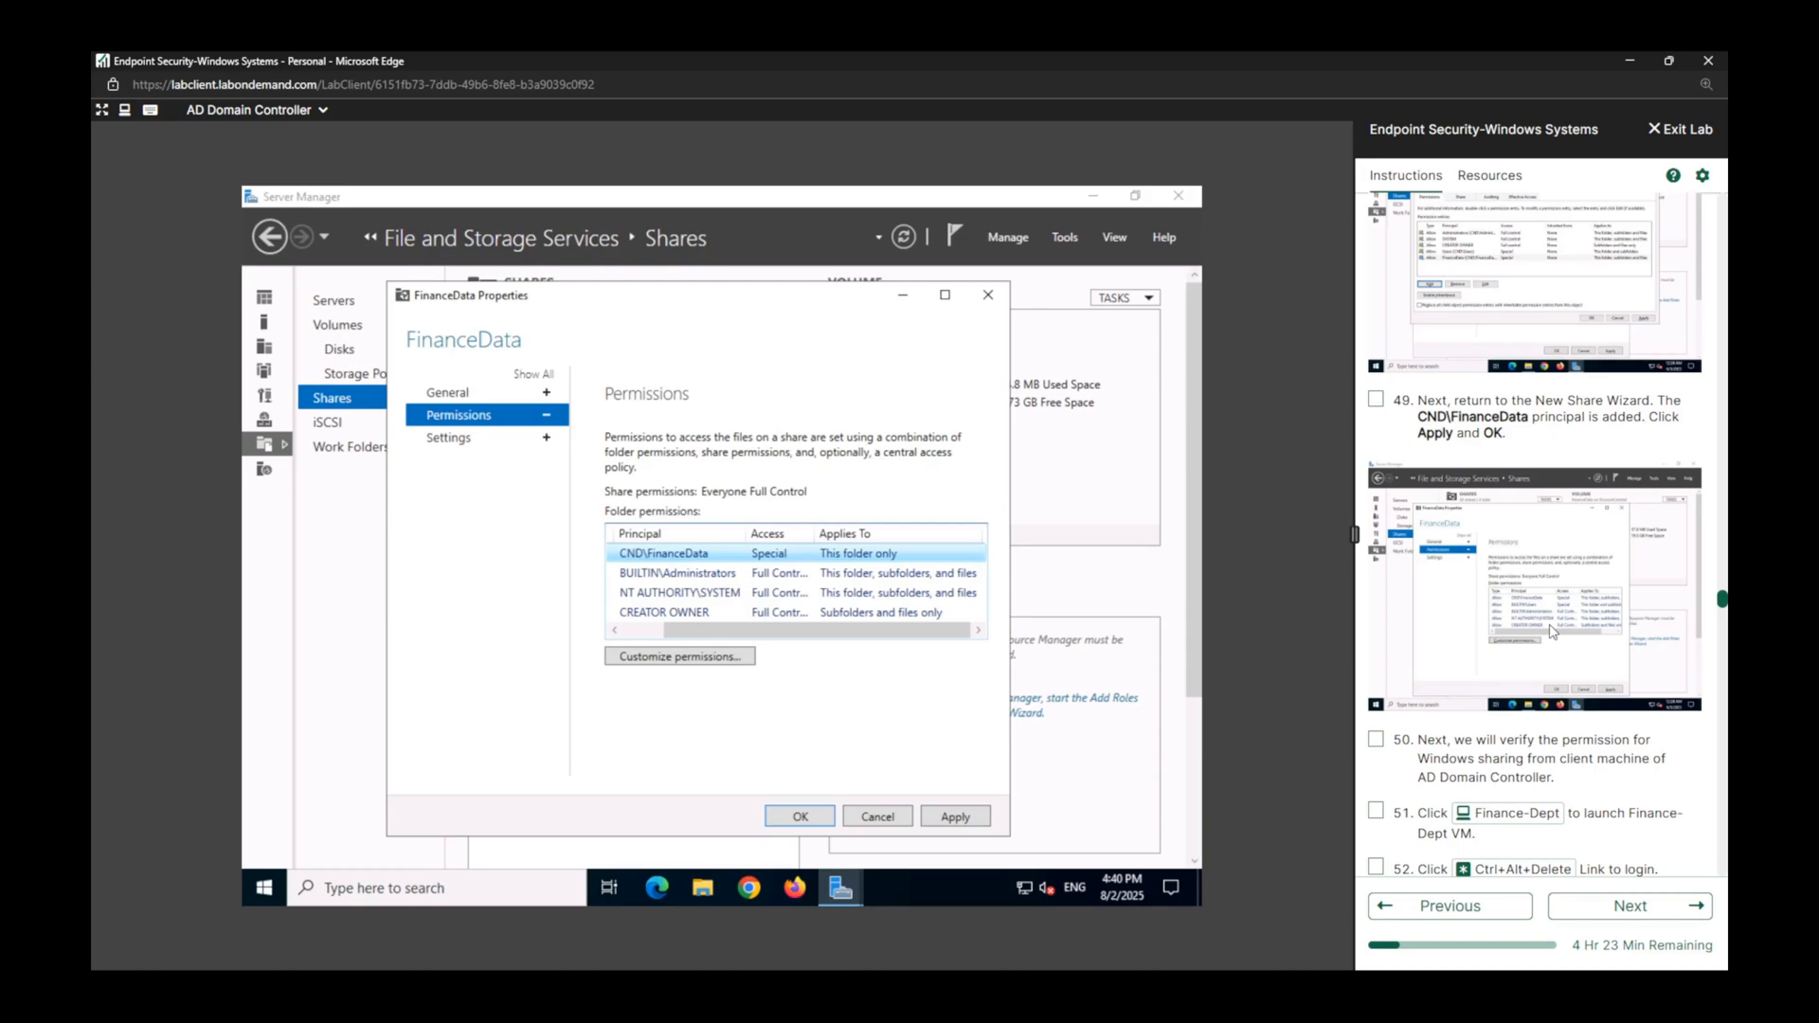
click(1379, 742)
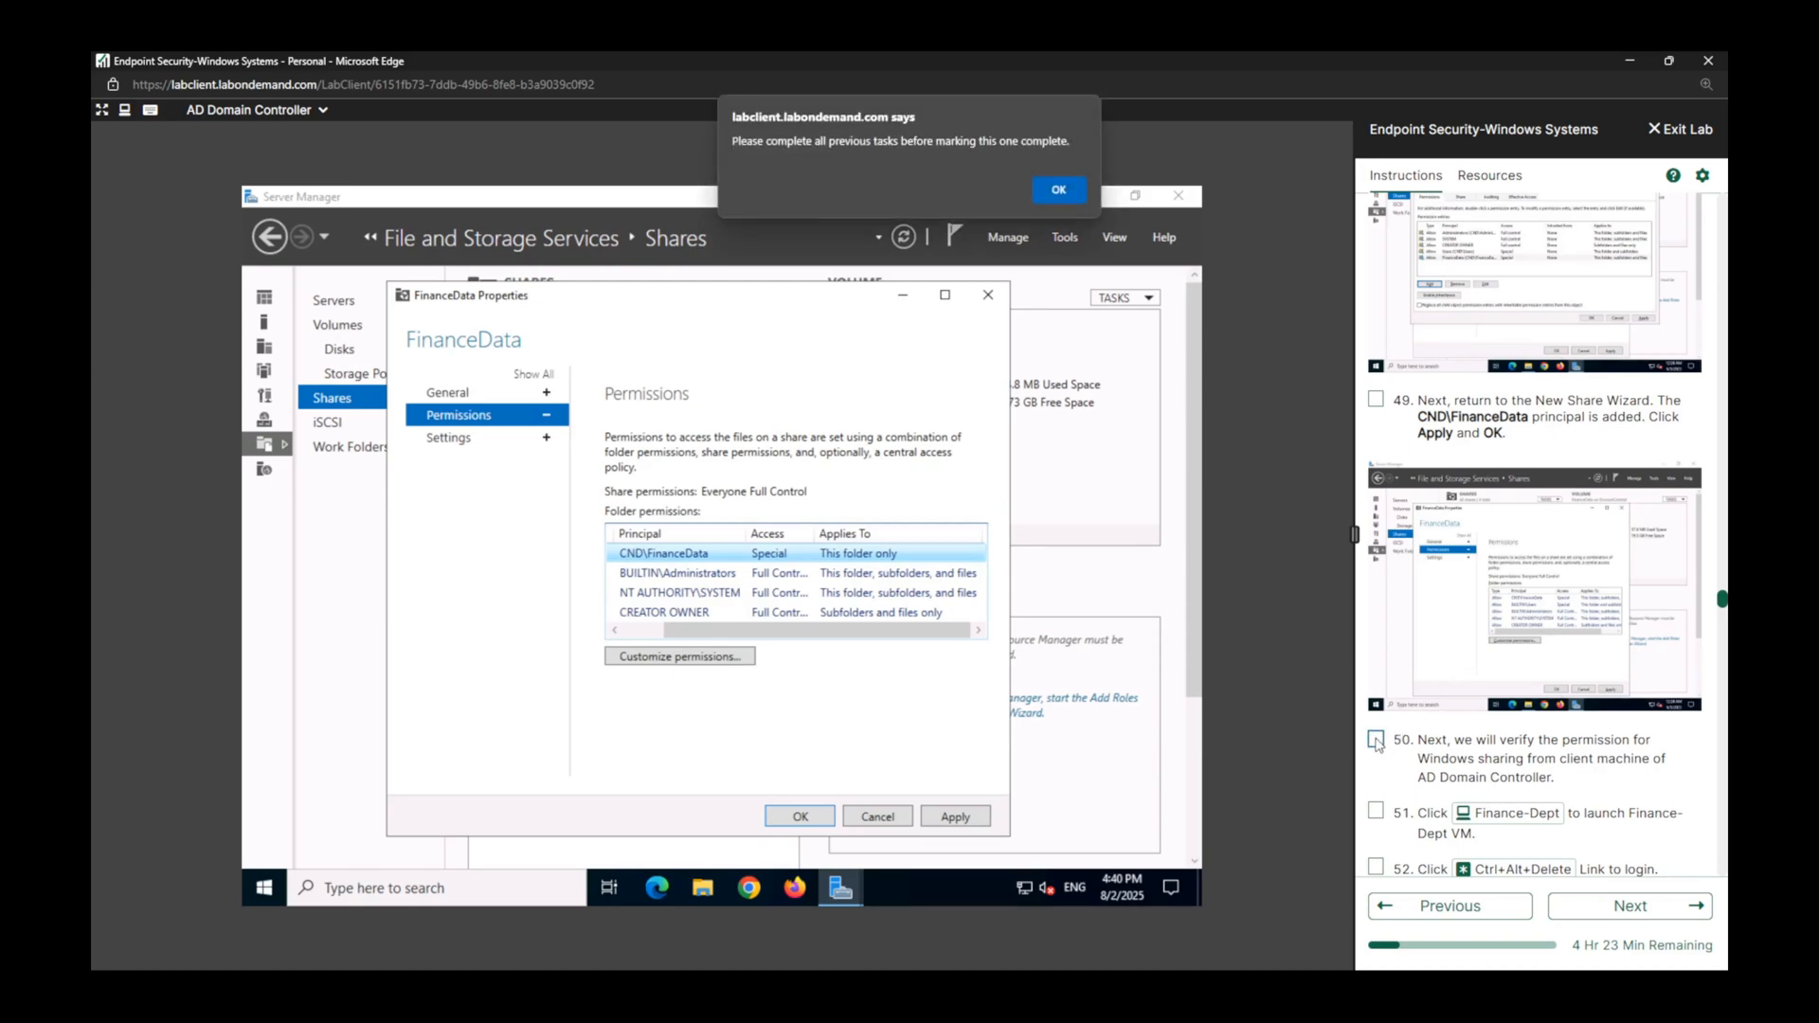
click(1376, 399)
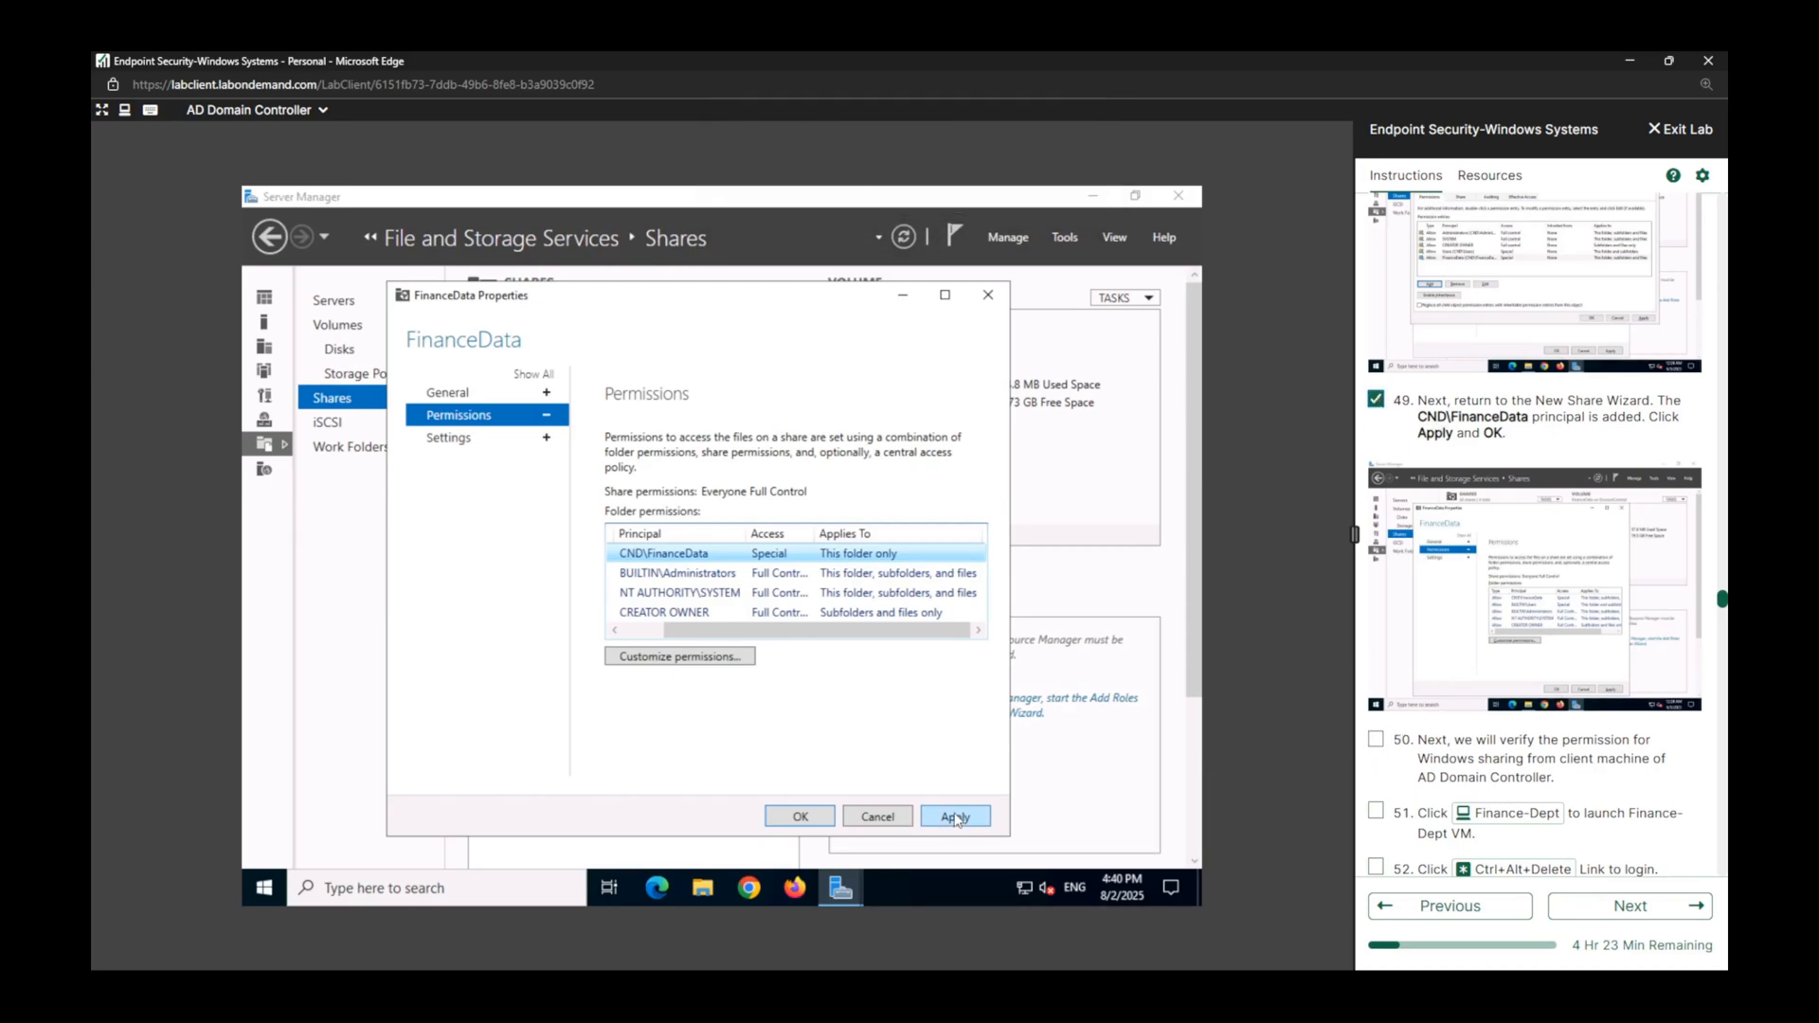
click(955, 817)
click(799, 816)
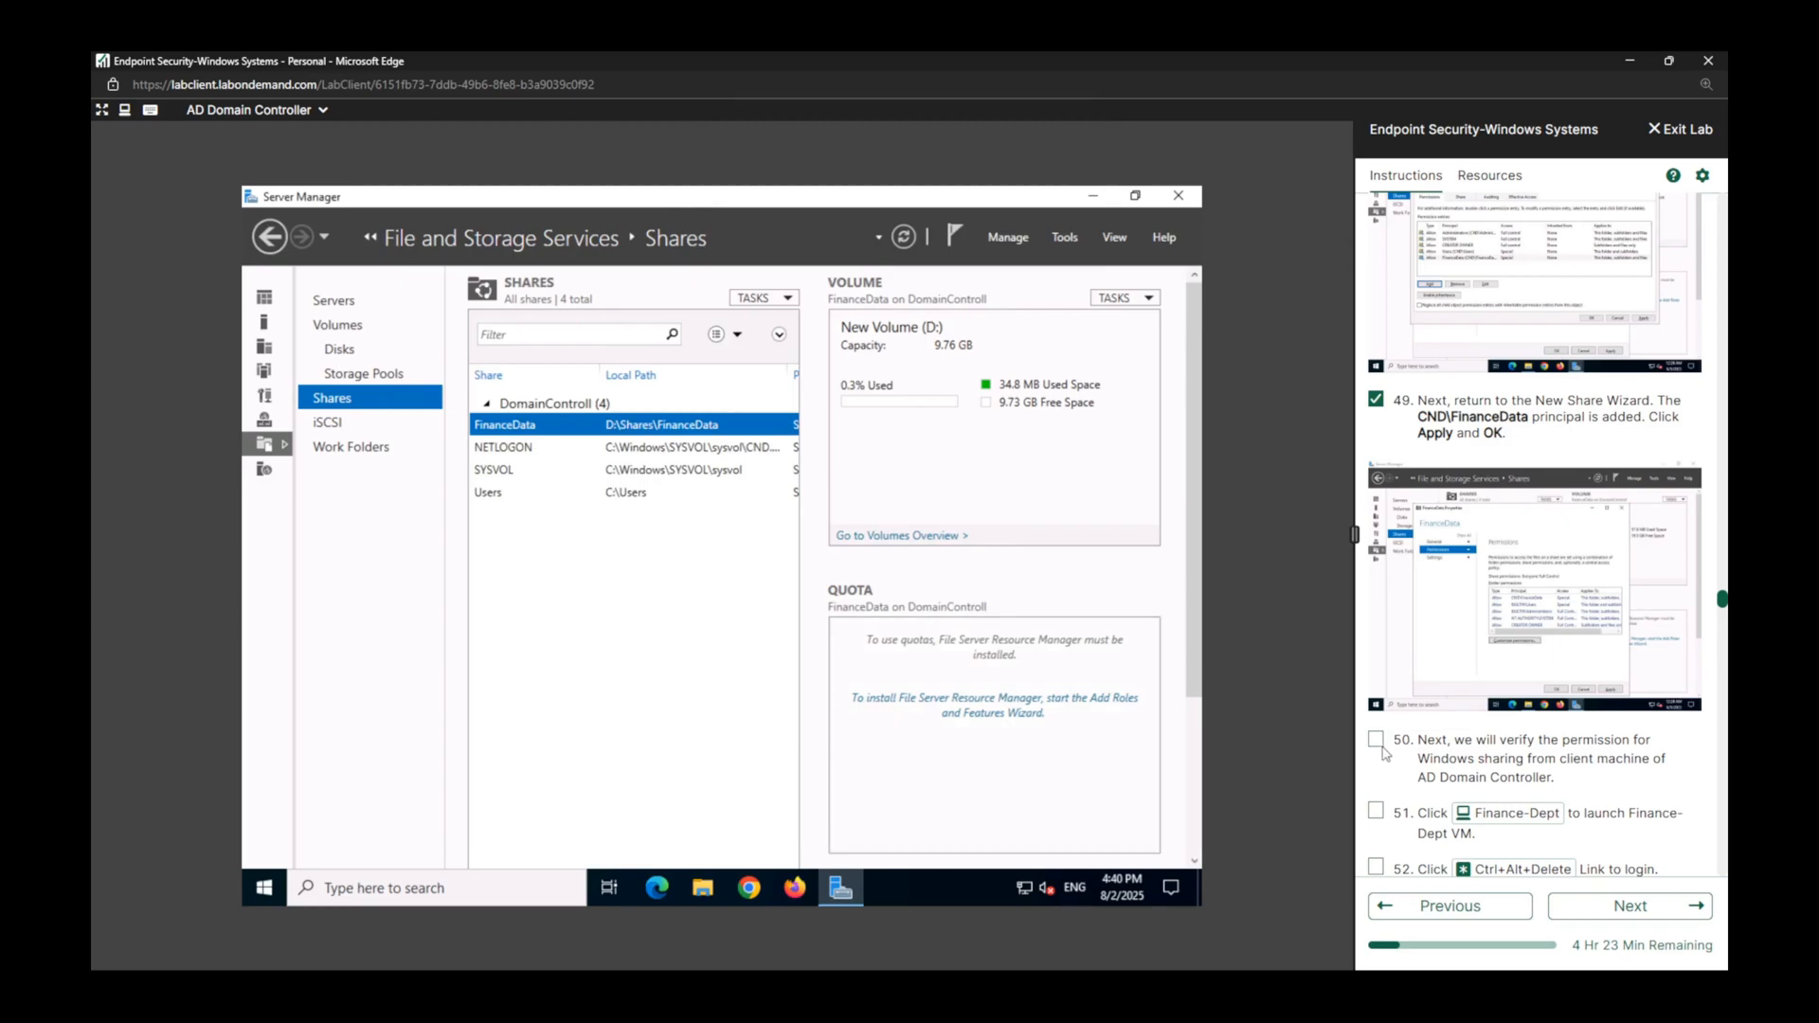
Switch to the Finance-Dept virtual machine's sign-in screen and mark lab tasks 50, 51 and 52 complete.
click(1377, 741)
click(1510, 816)
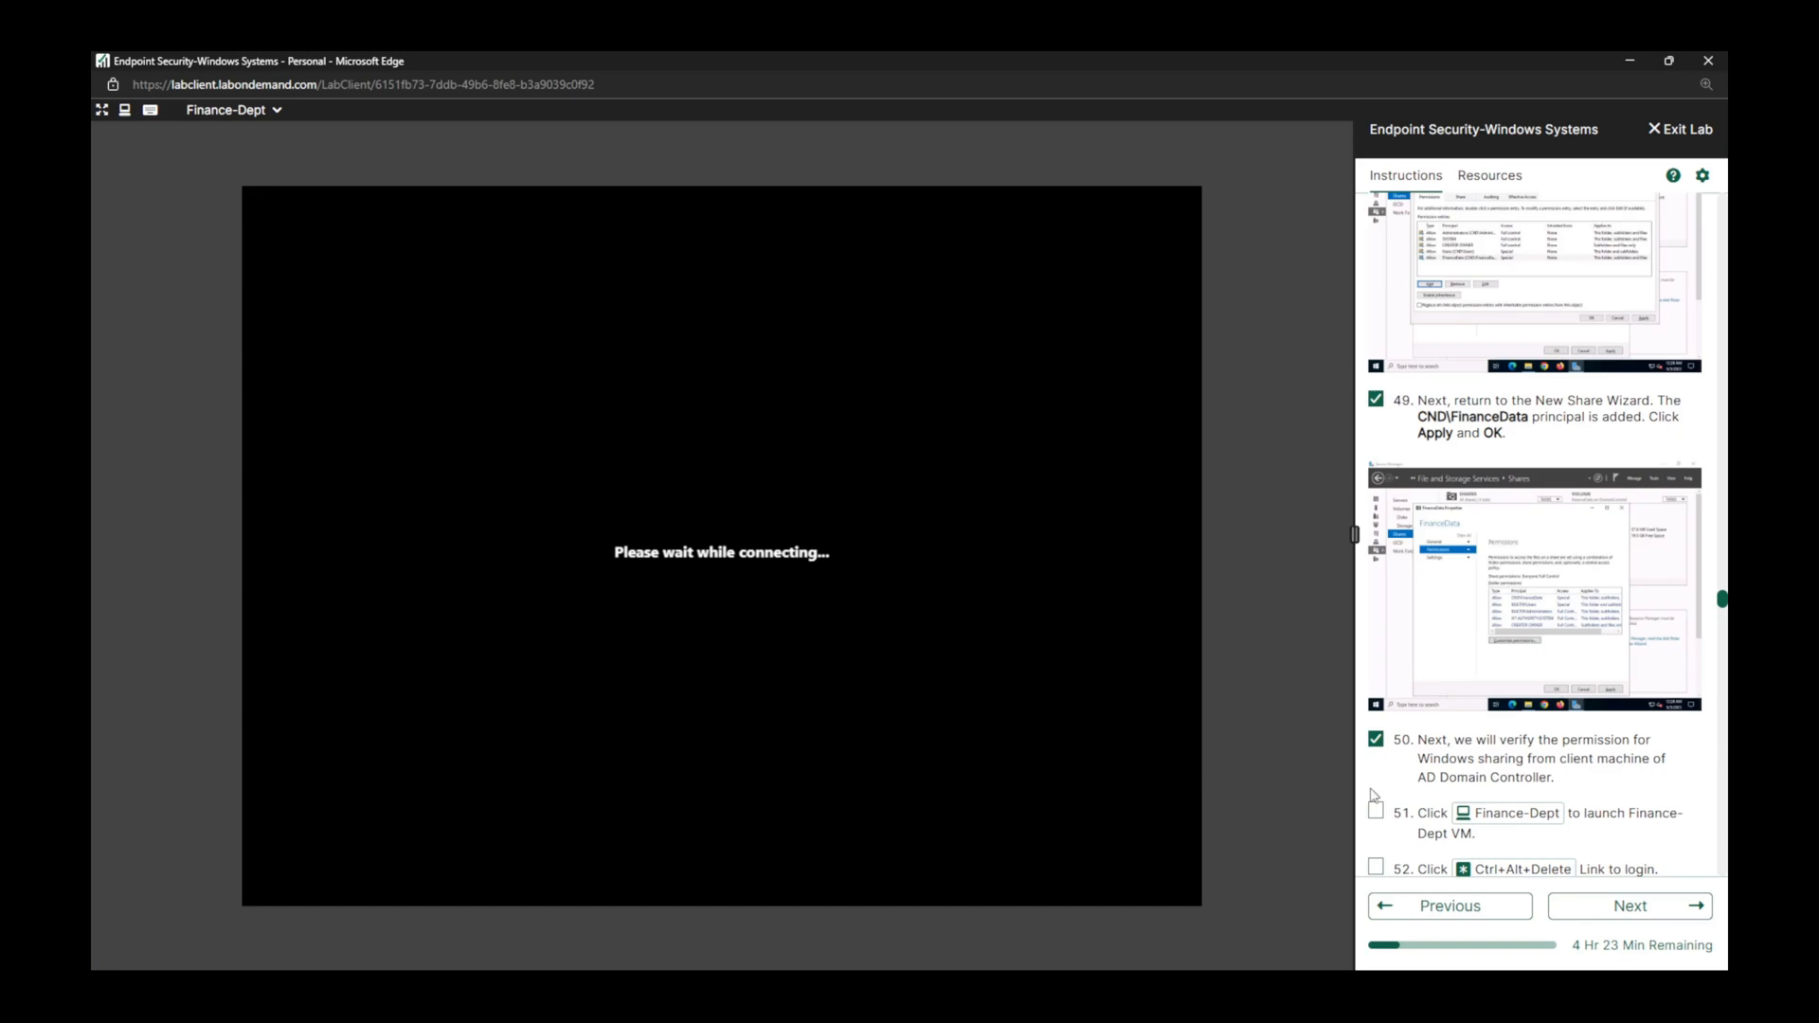
click(1375, 811)
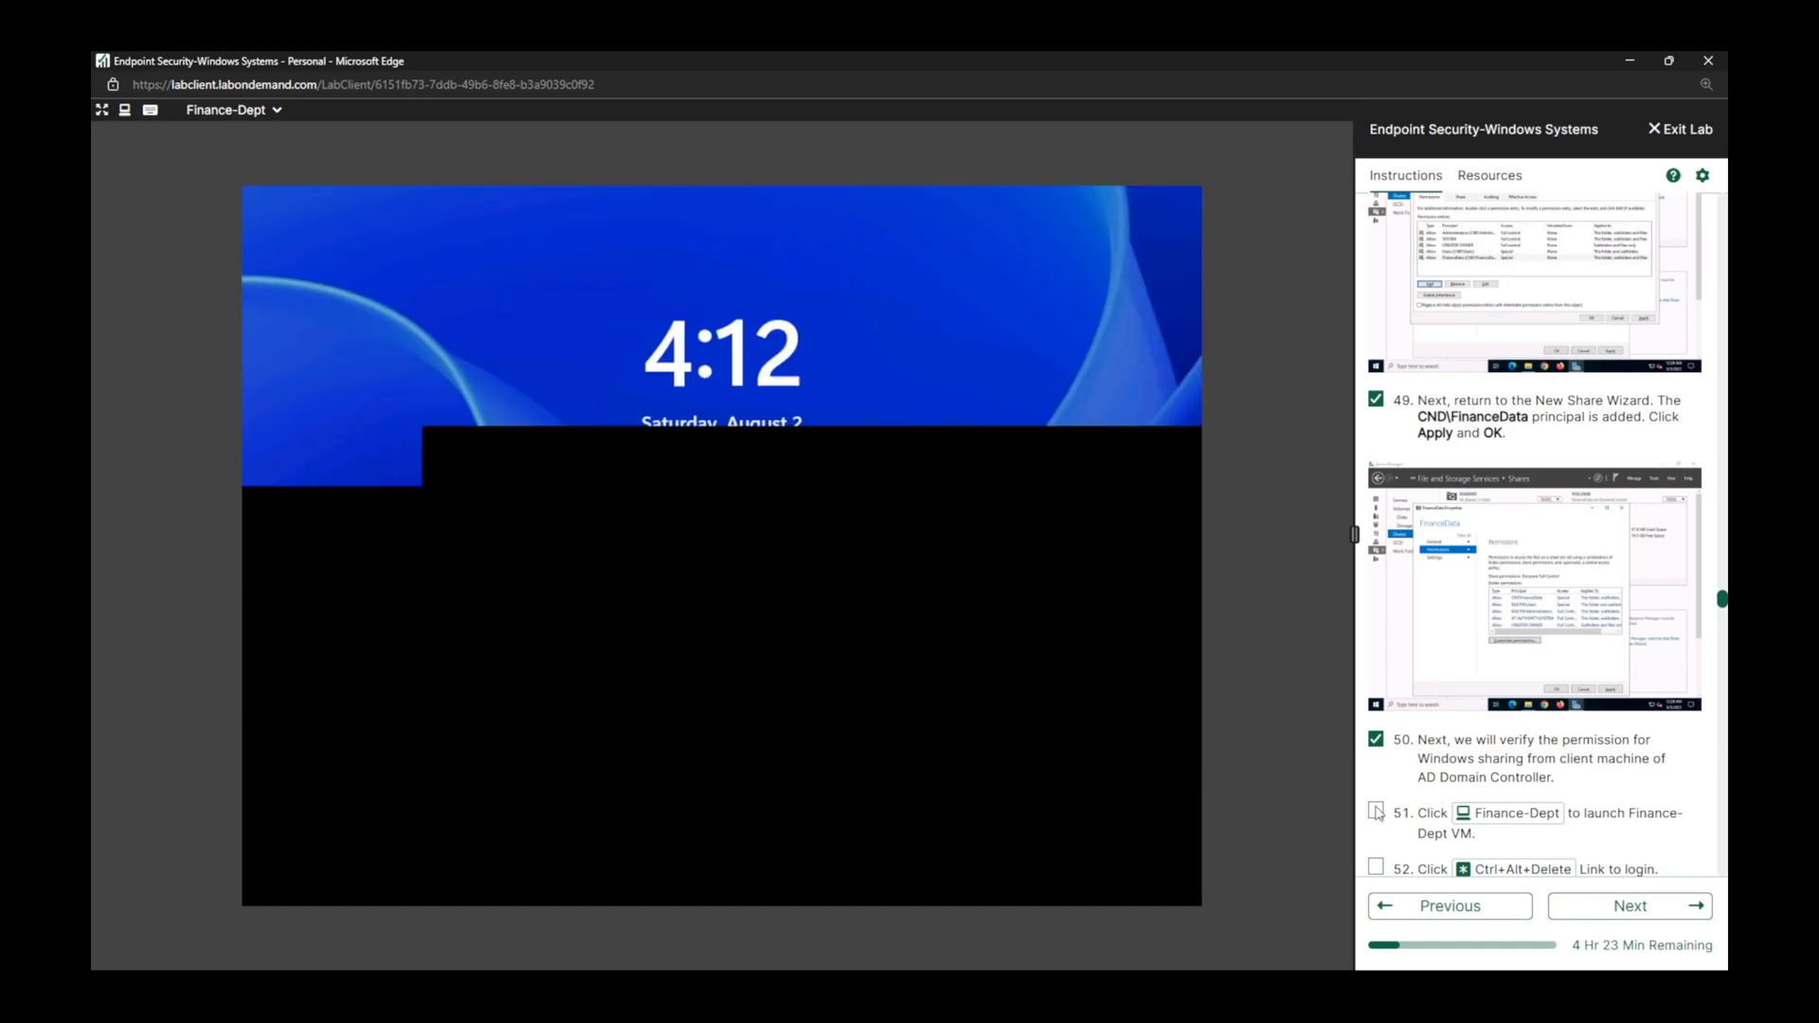
scroll(1433, 772, down, 5)
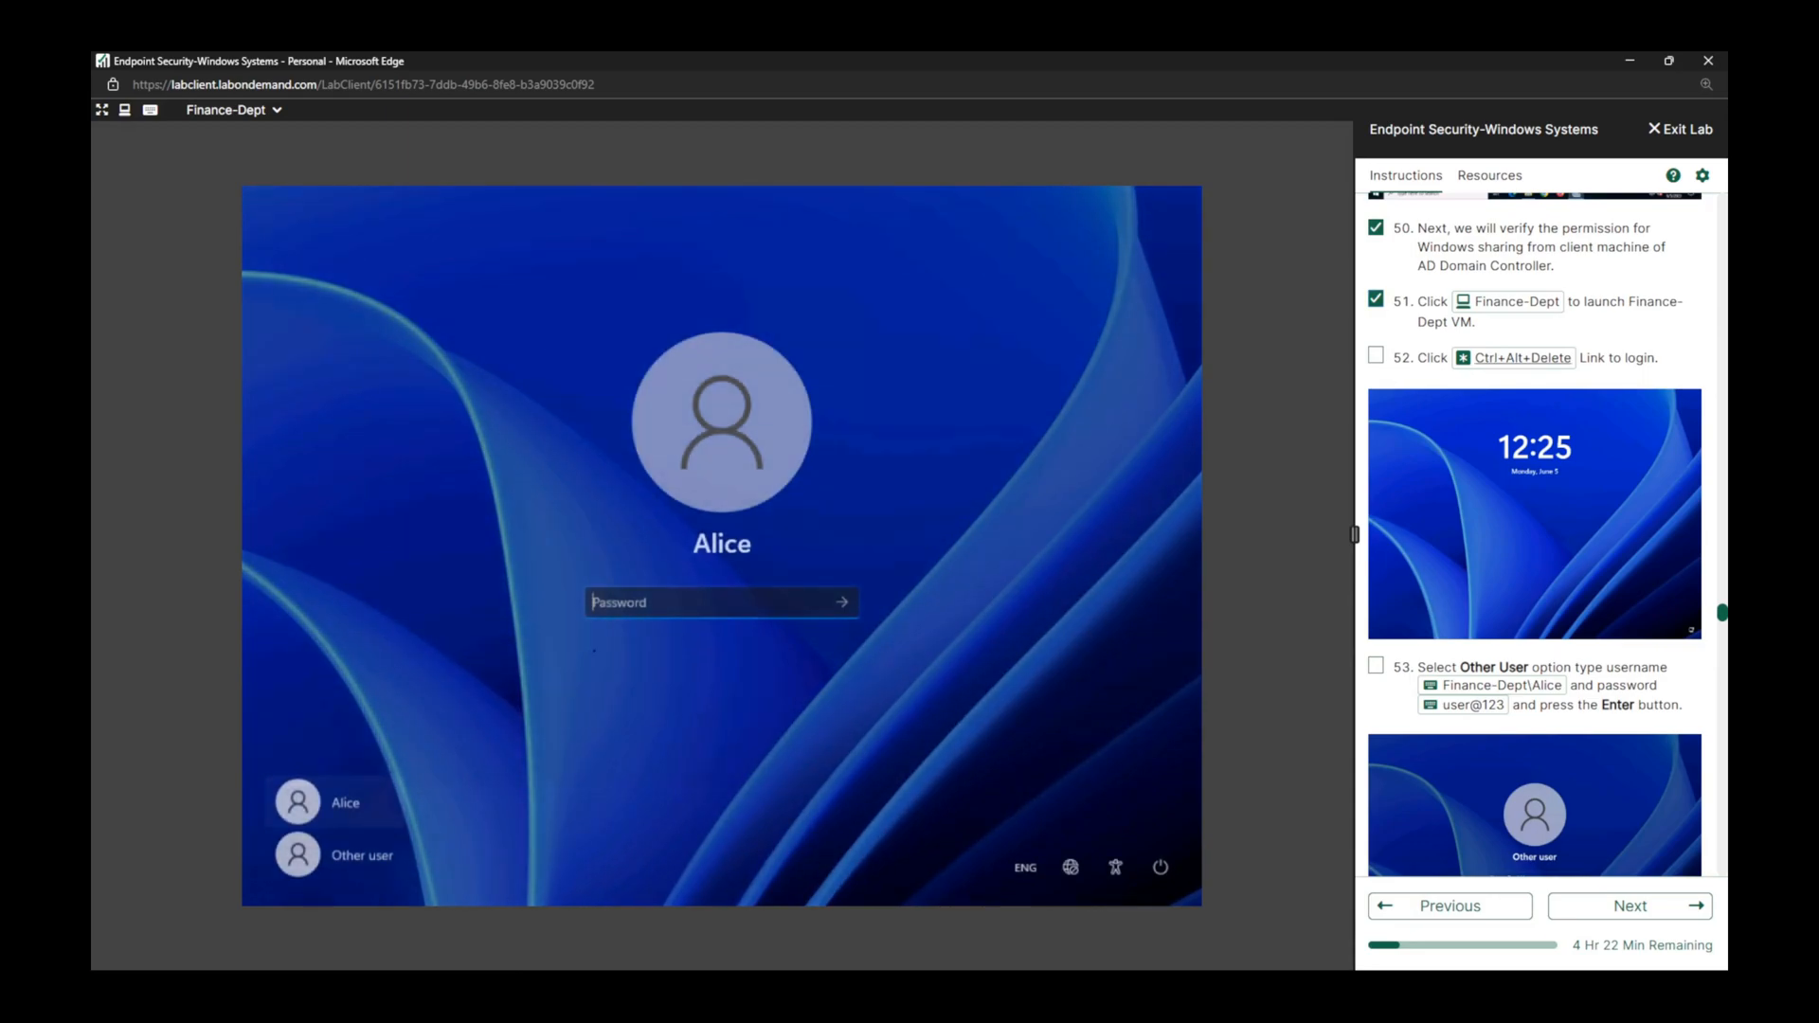
click(1375, 356)
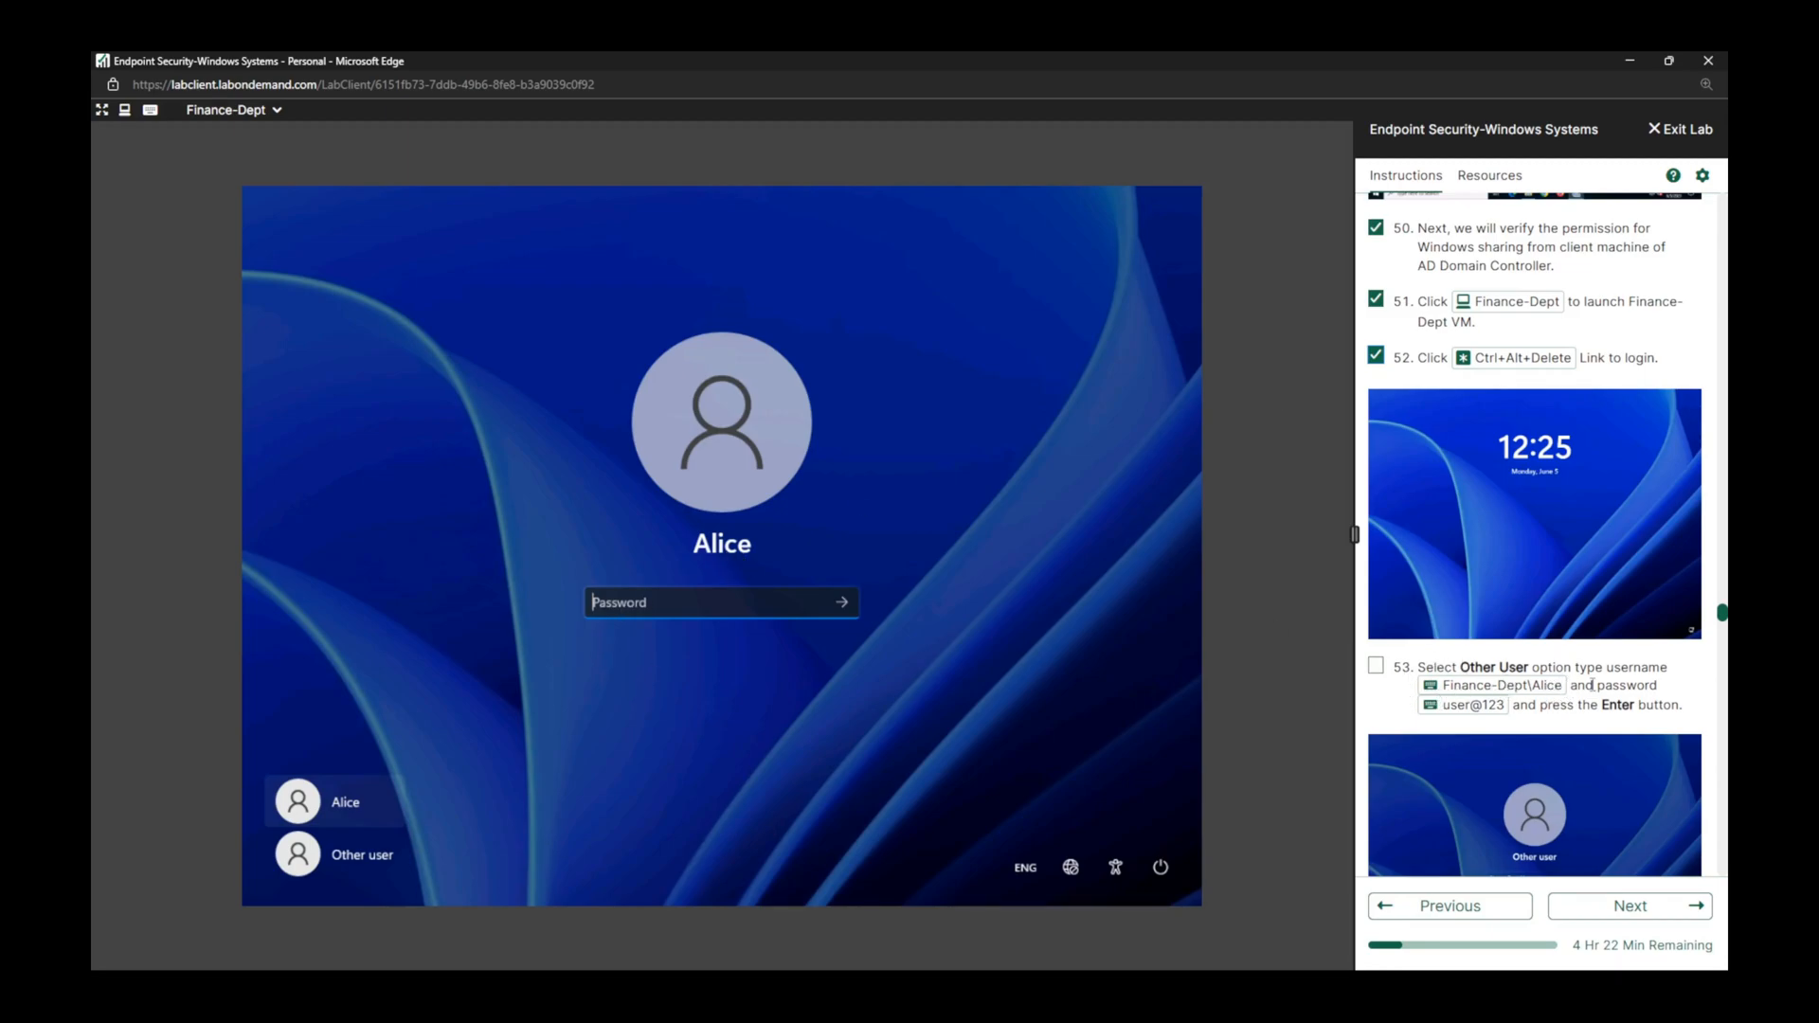
Sign in as Other user with the lab's Finance-Dept username and account password, and mark lab task 53 complete.
click(365, 857)
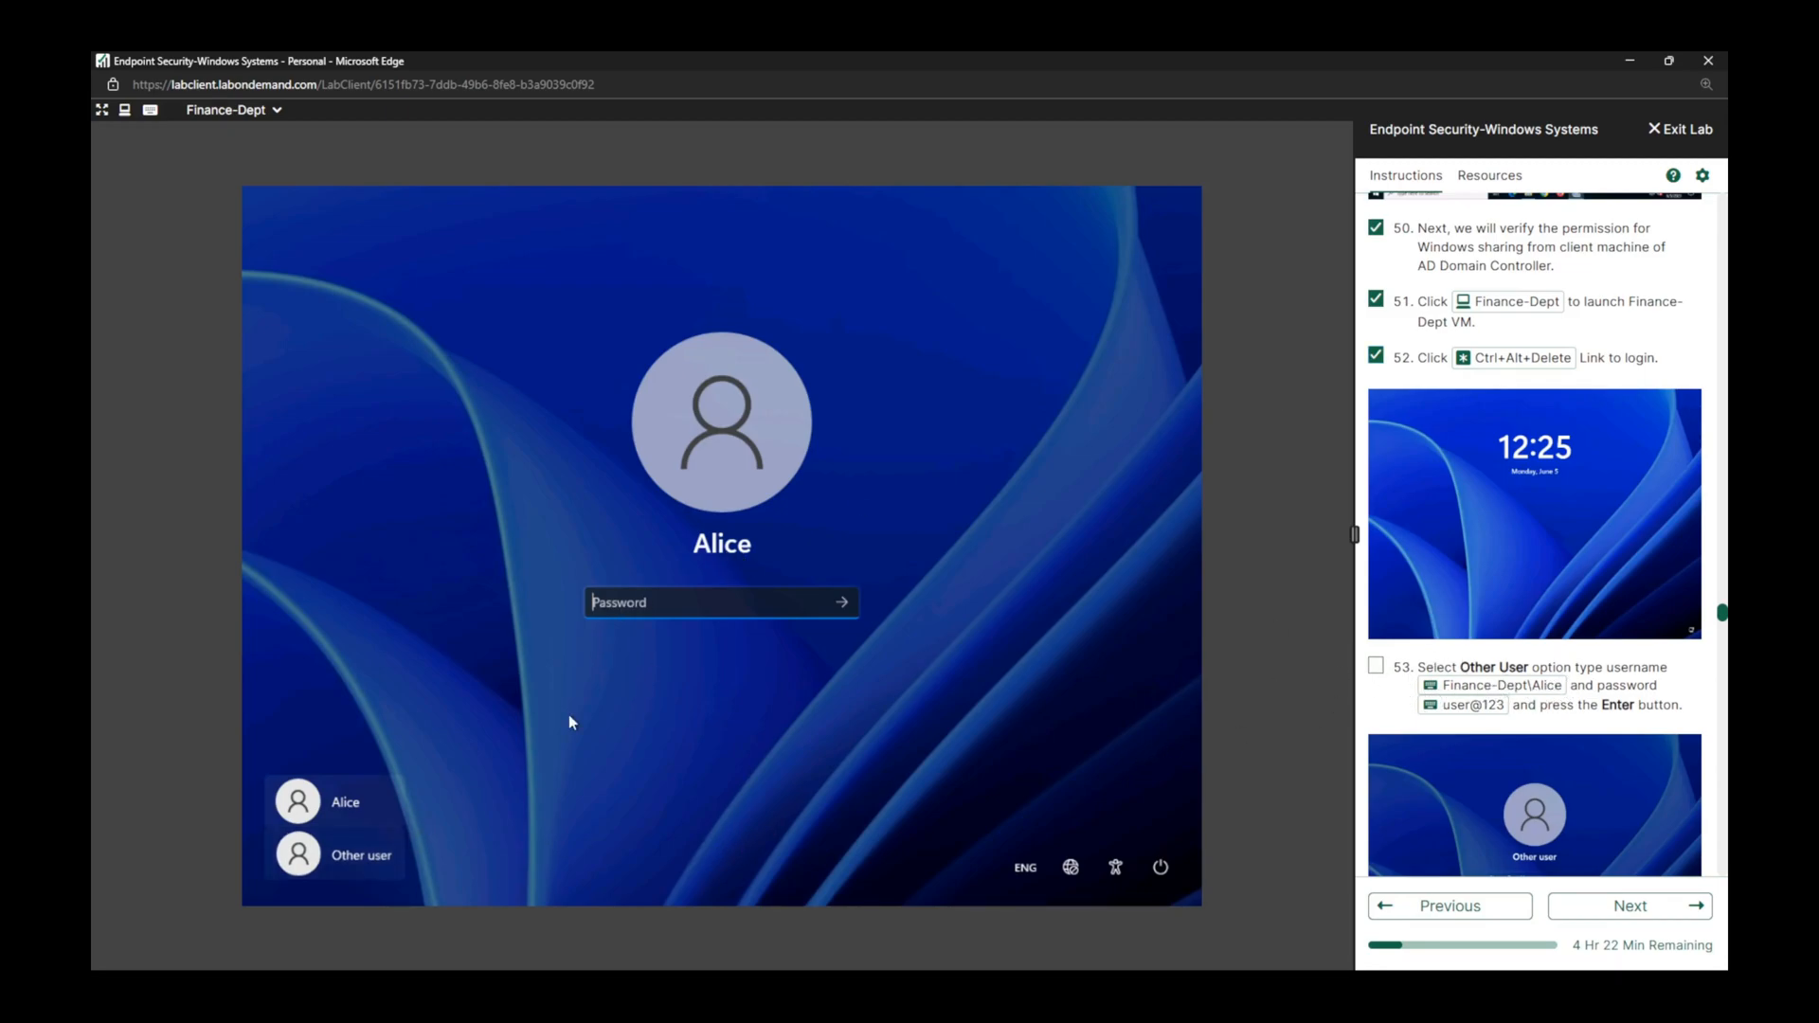
click(1544, 687)
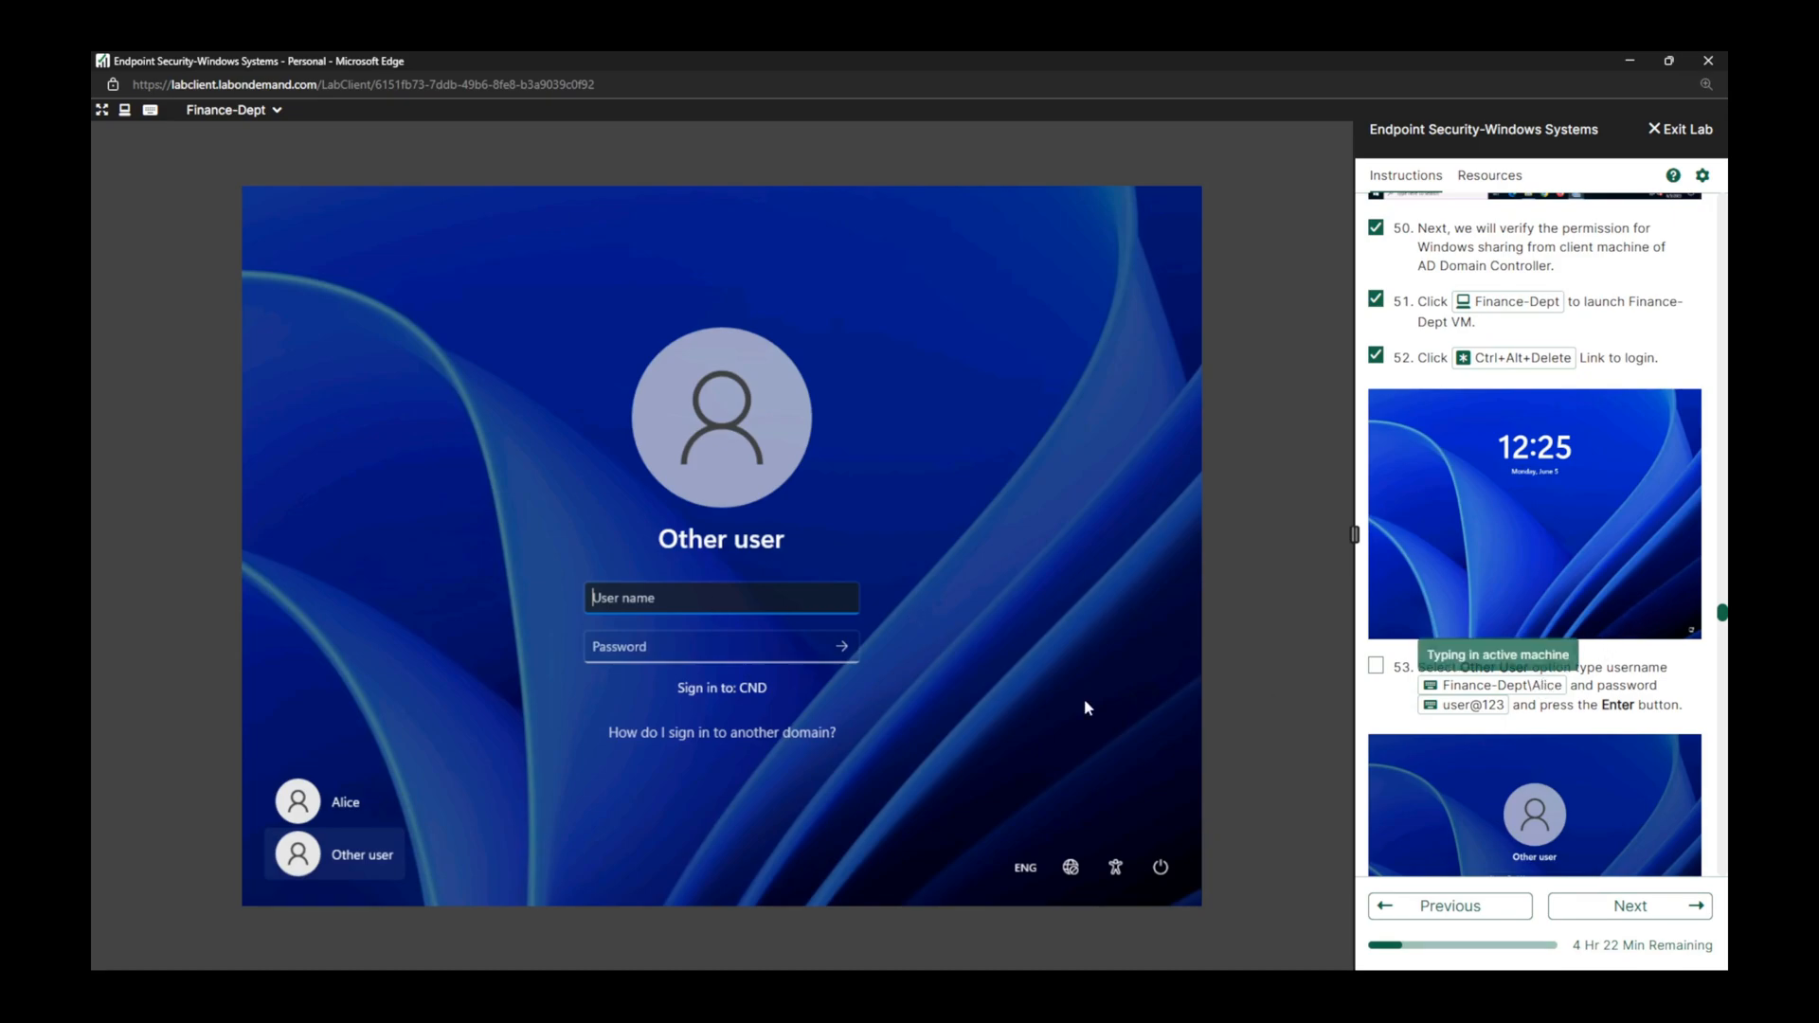
click(750, 654)
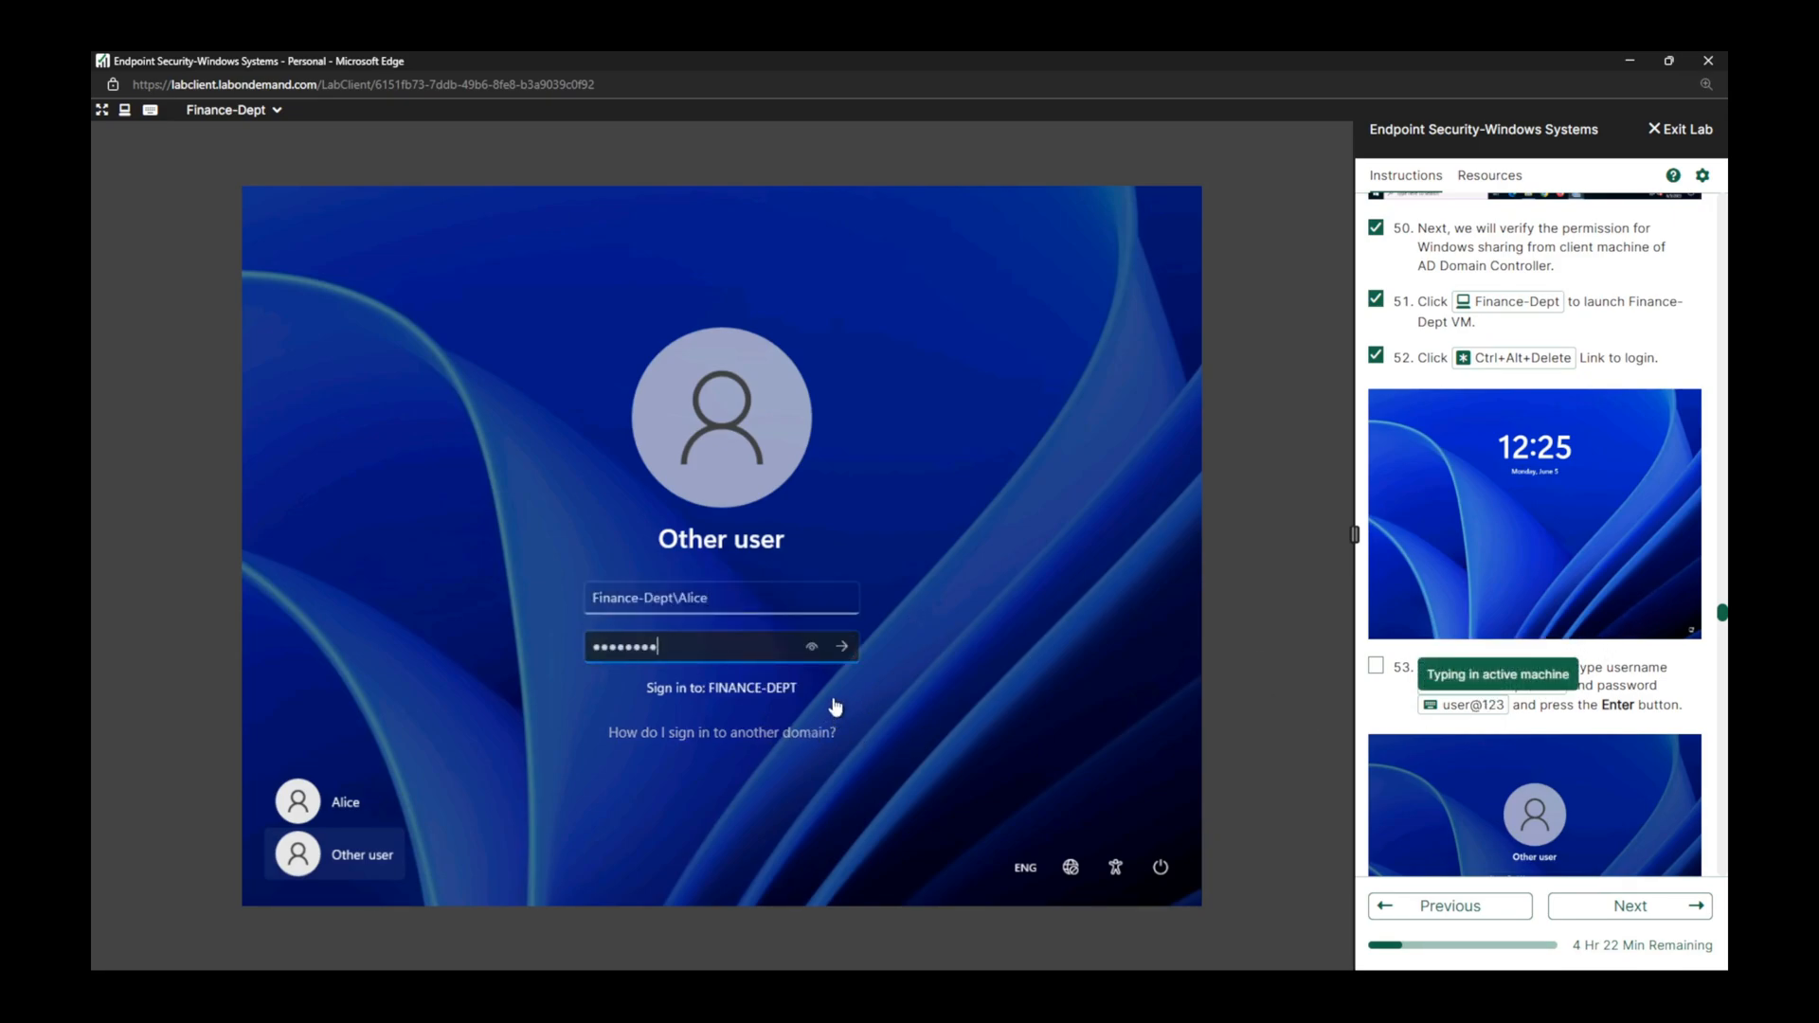
click(841, 648)
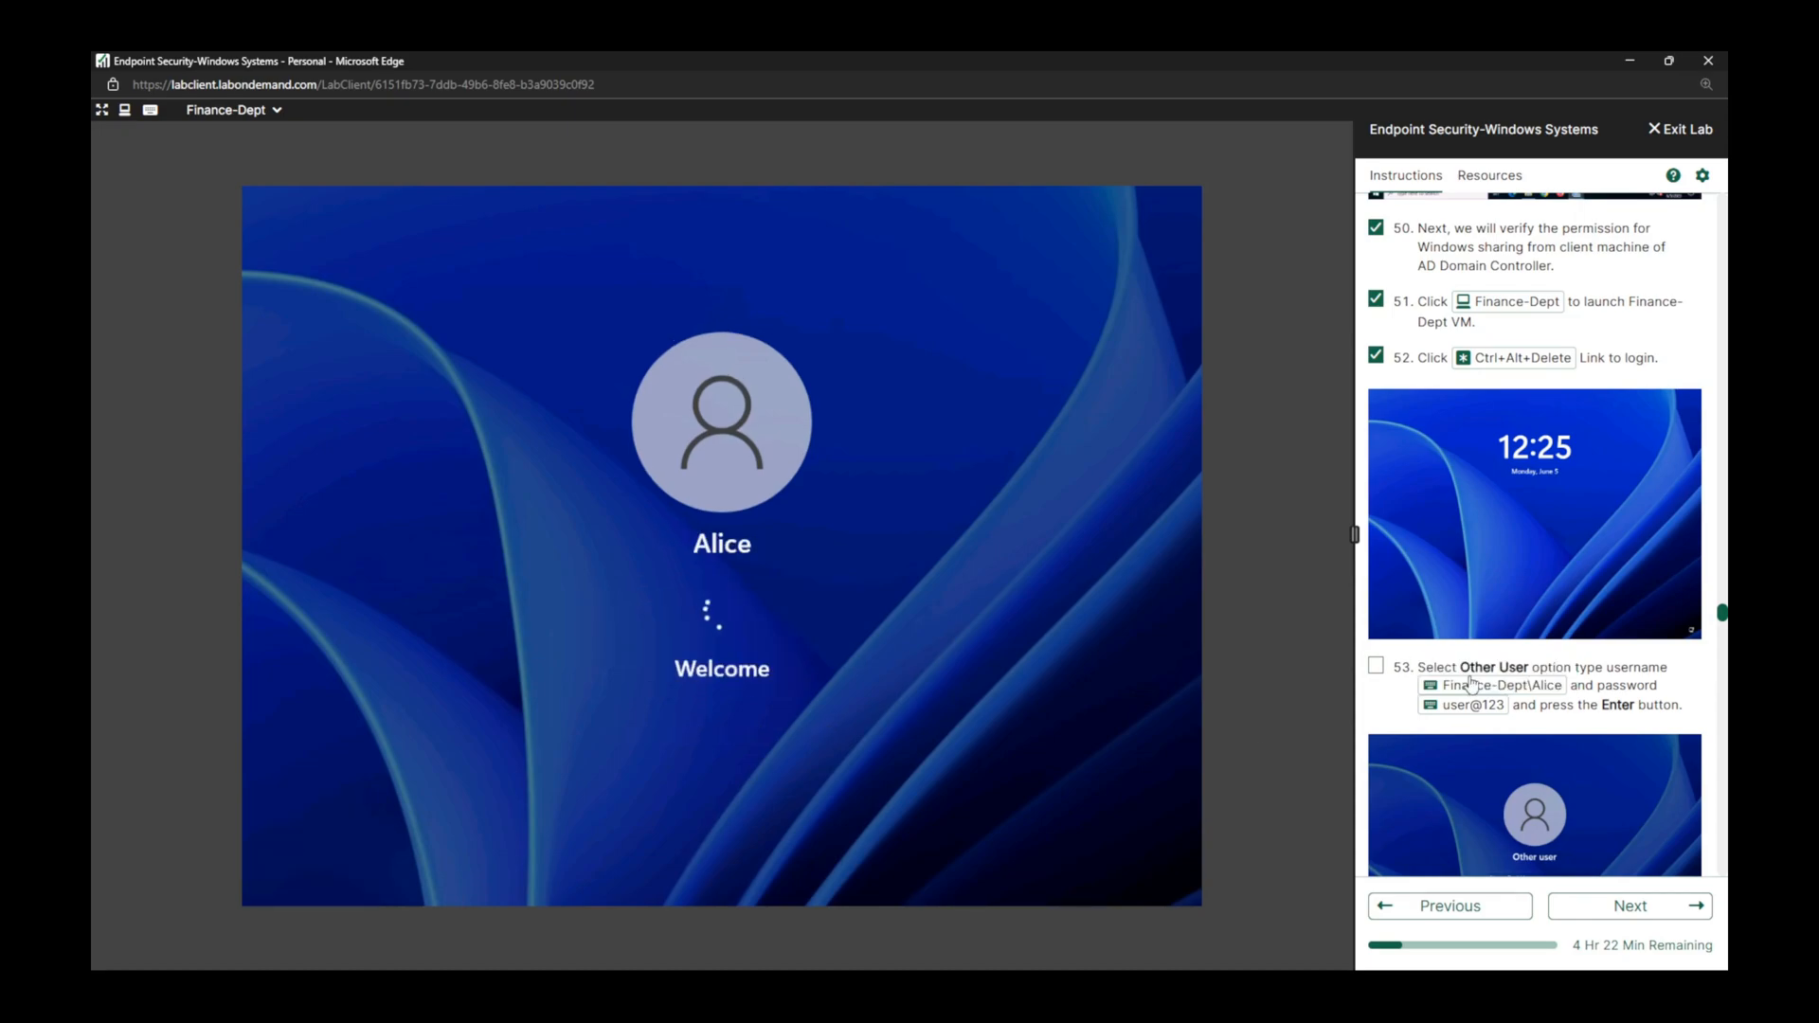
click(1379, 668)
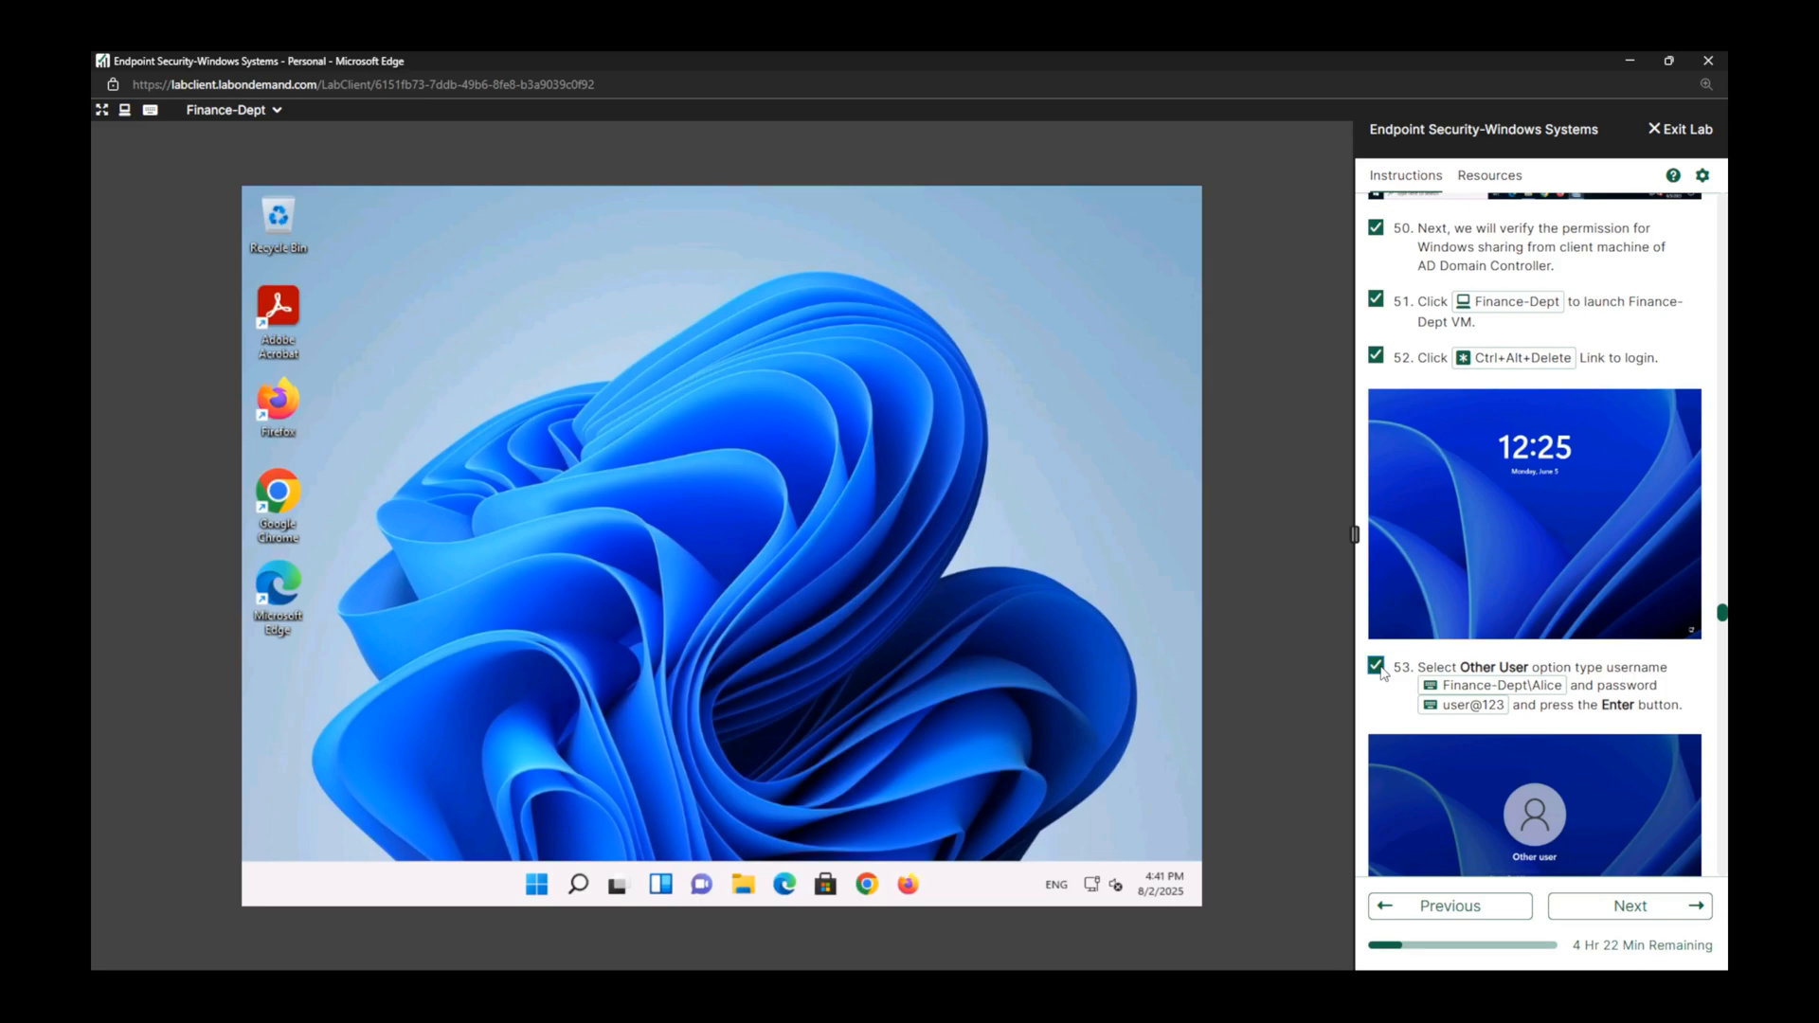
Mark lab task 54 complete, open the properties of This PC from File Explorer, and mark task 55 complete.
scroll(1568, 630, down, 3)
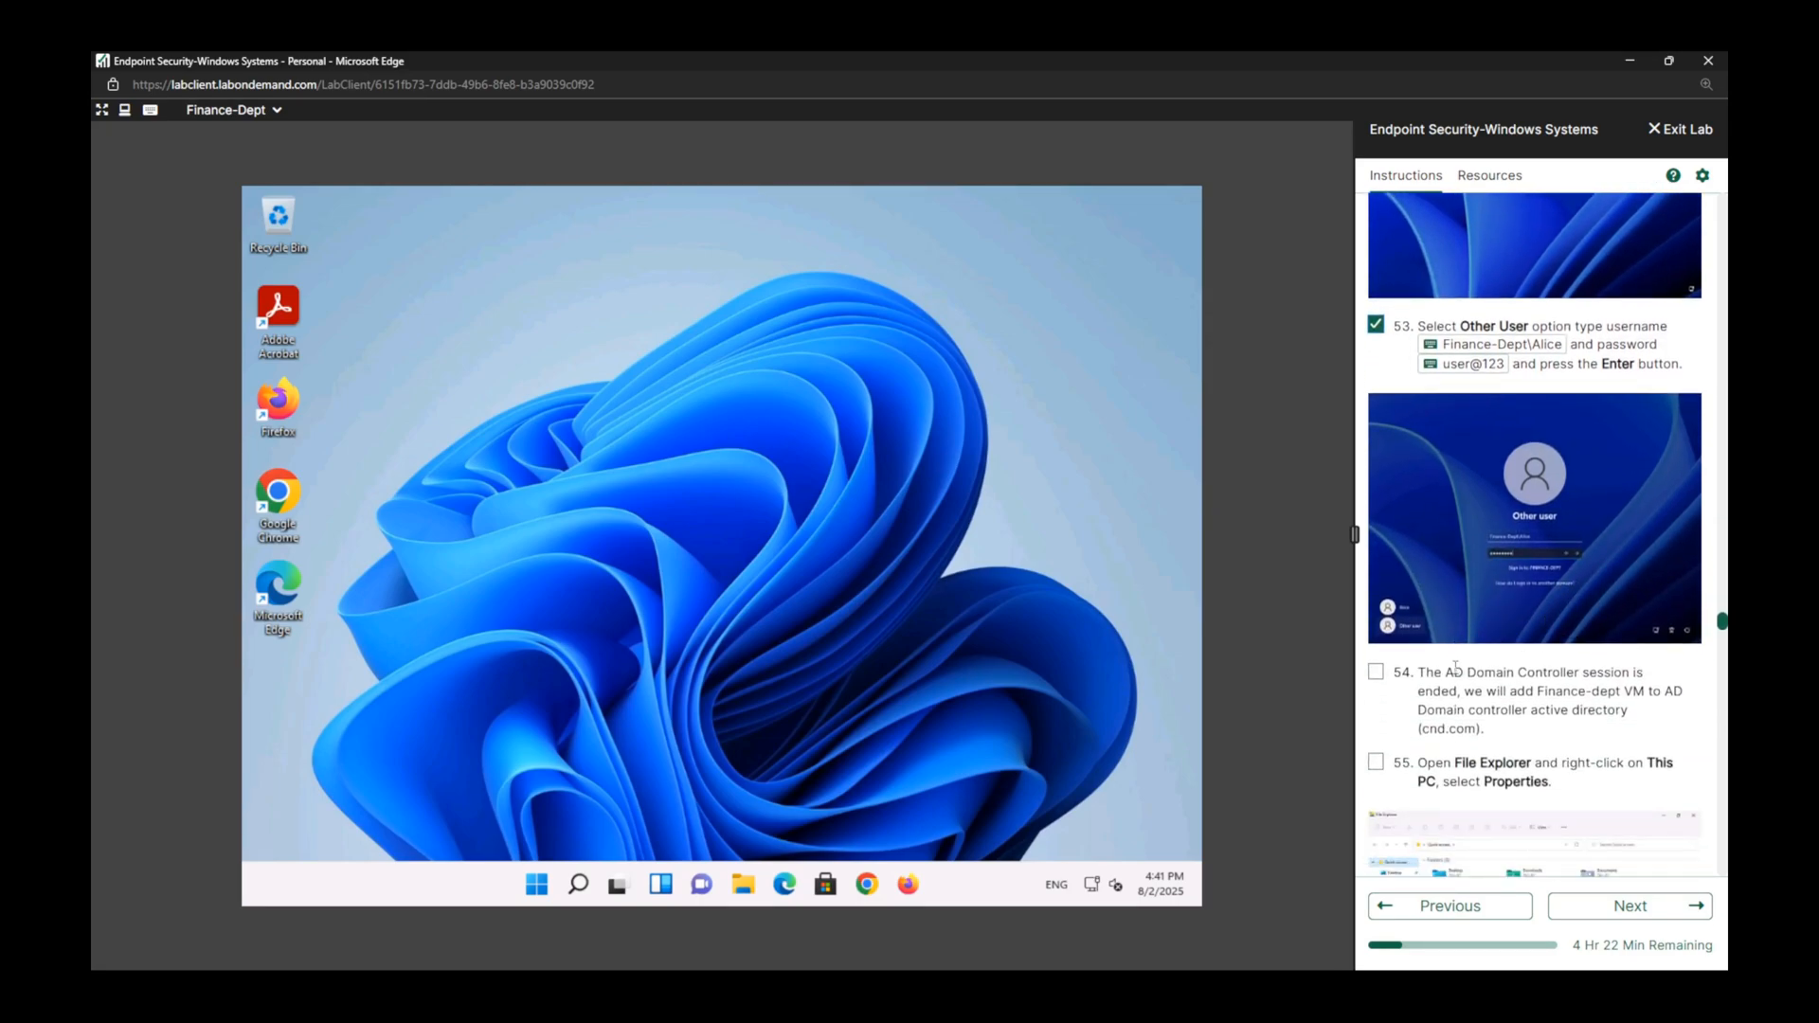
click(1375, 671)
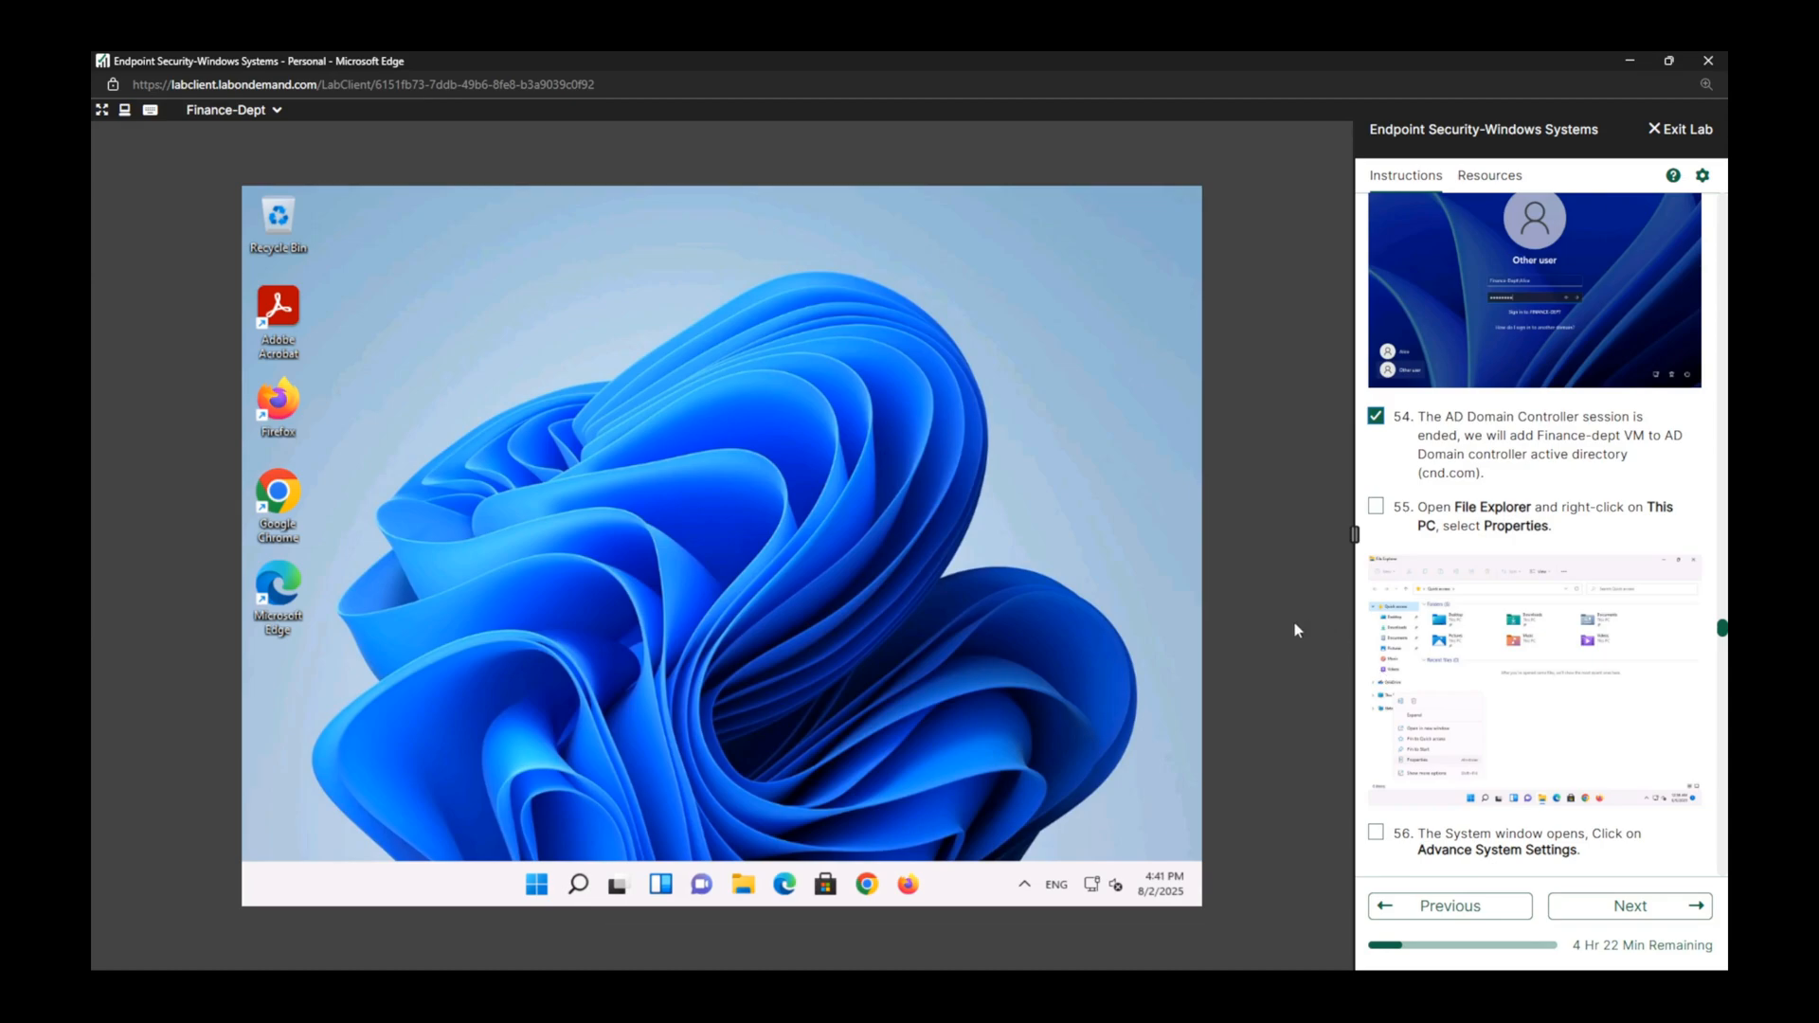
click(745, 885)
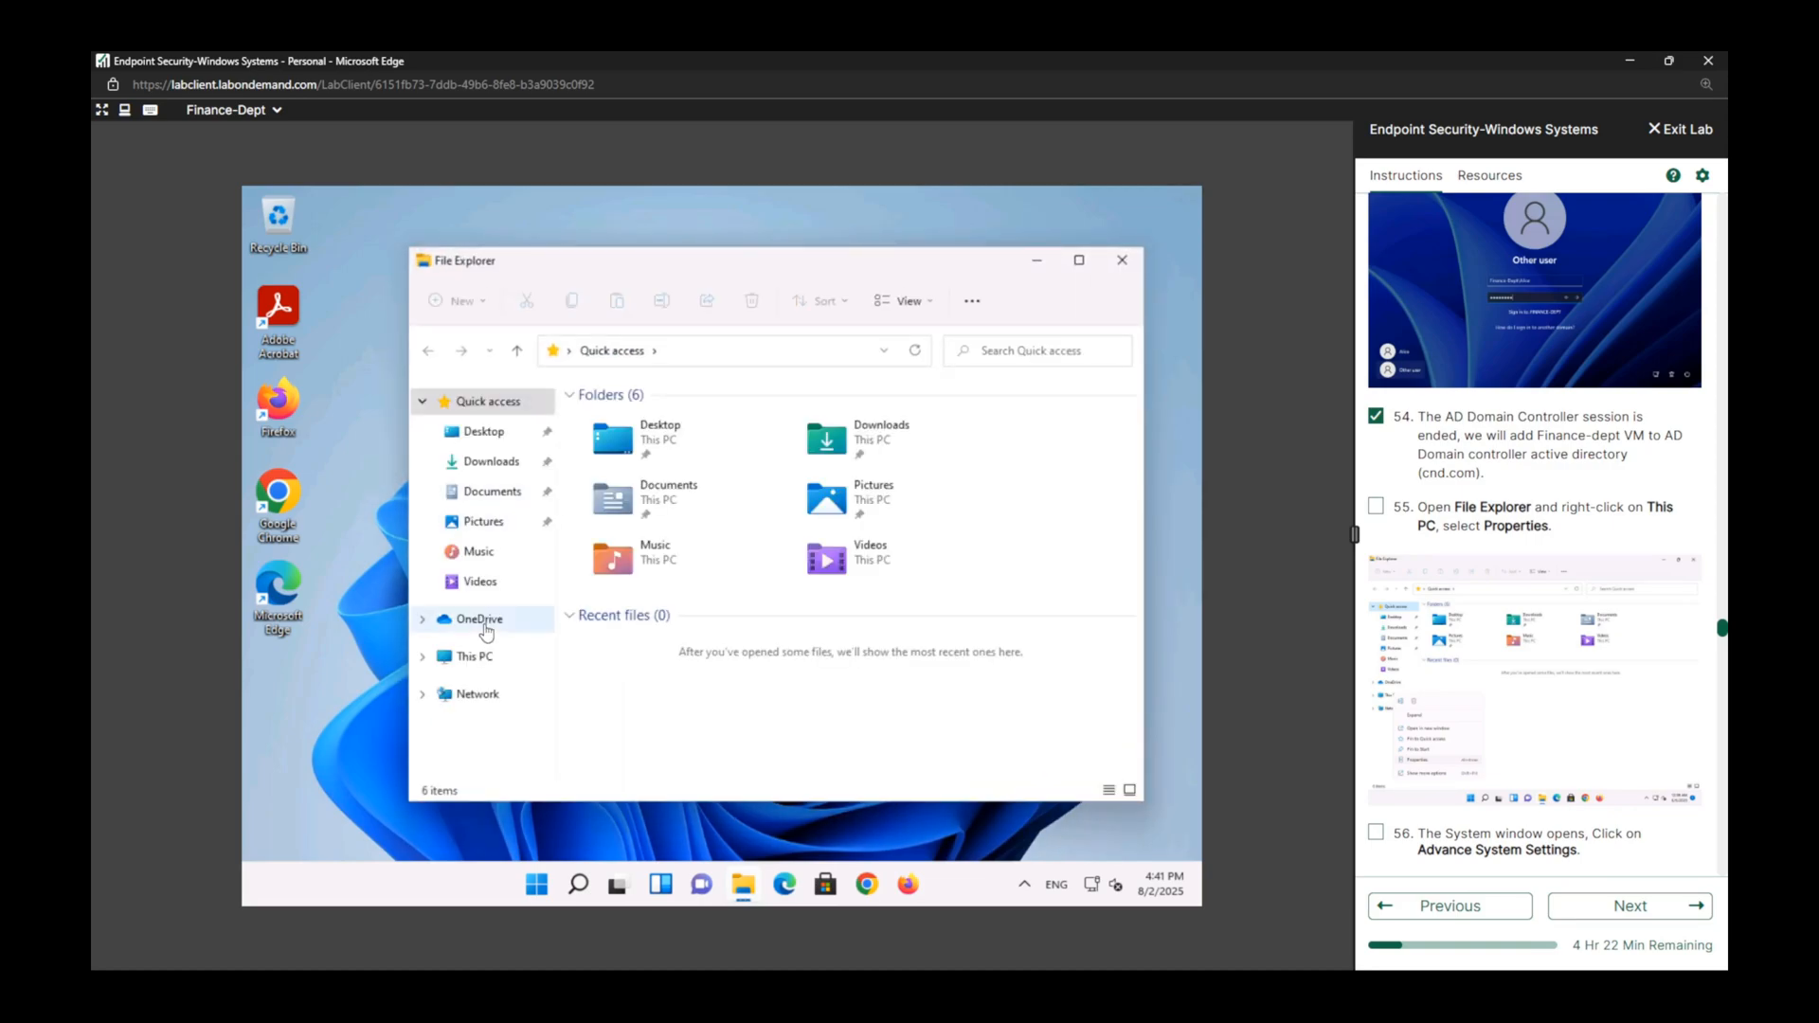
click(485, 658)
right_click(489, 661)
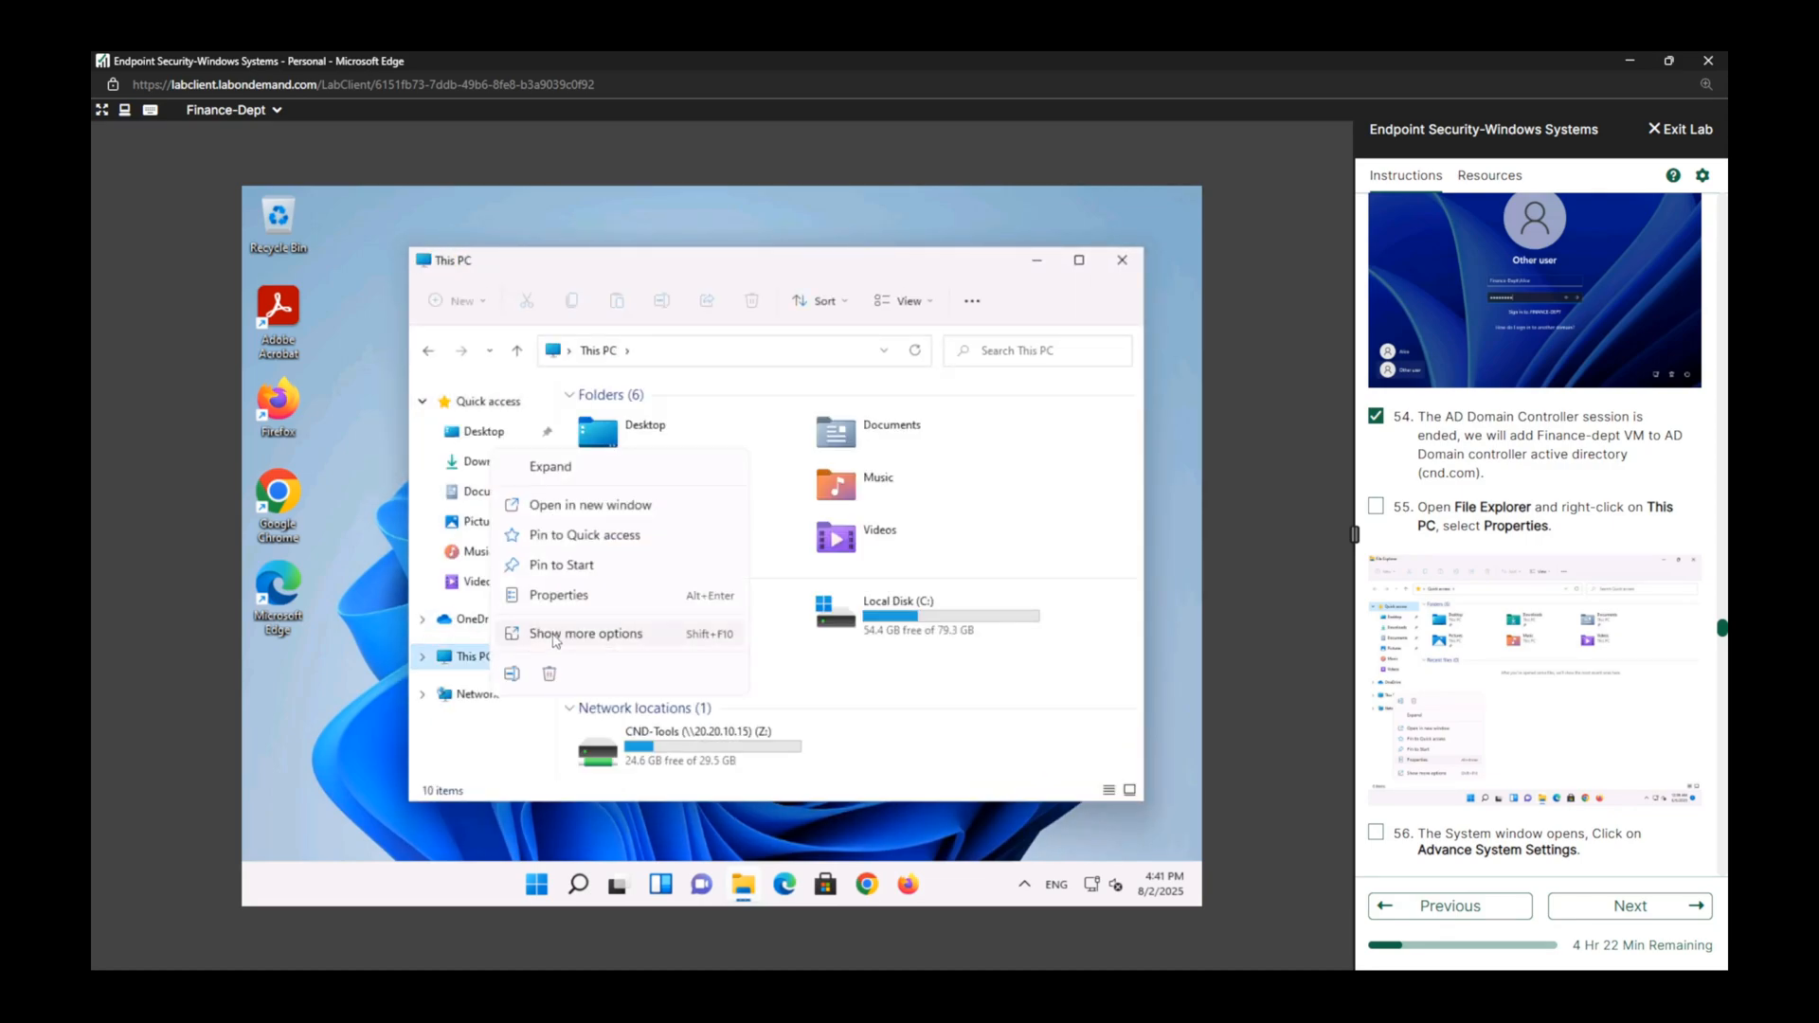
click(558, 599)
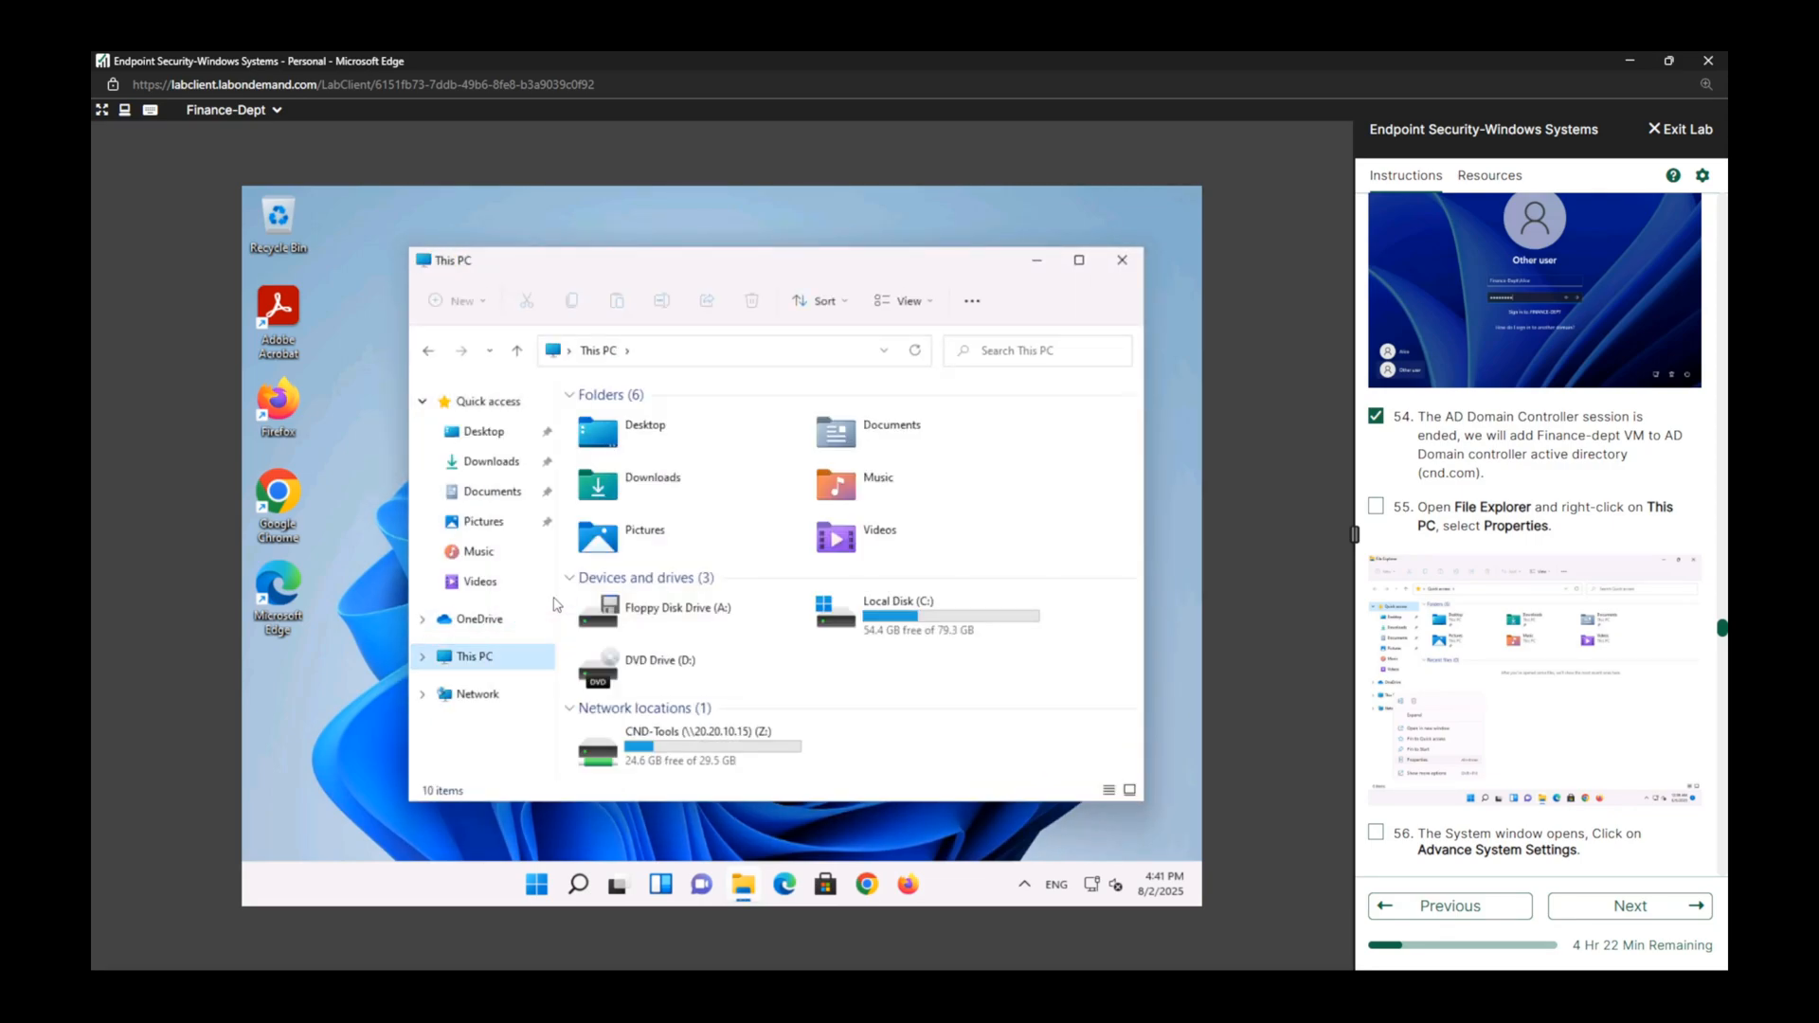
click(1376, 506)
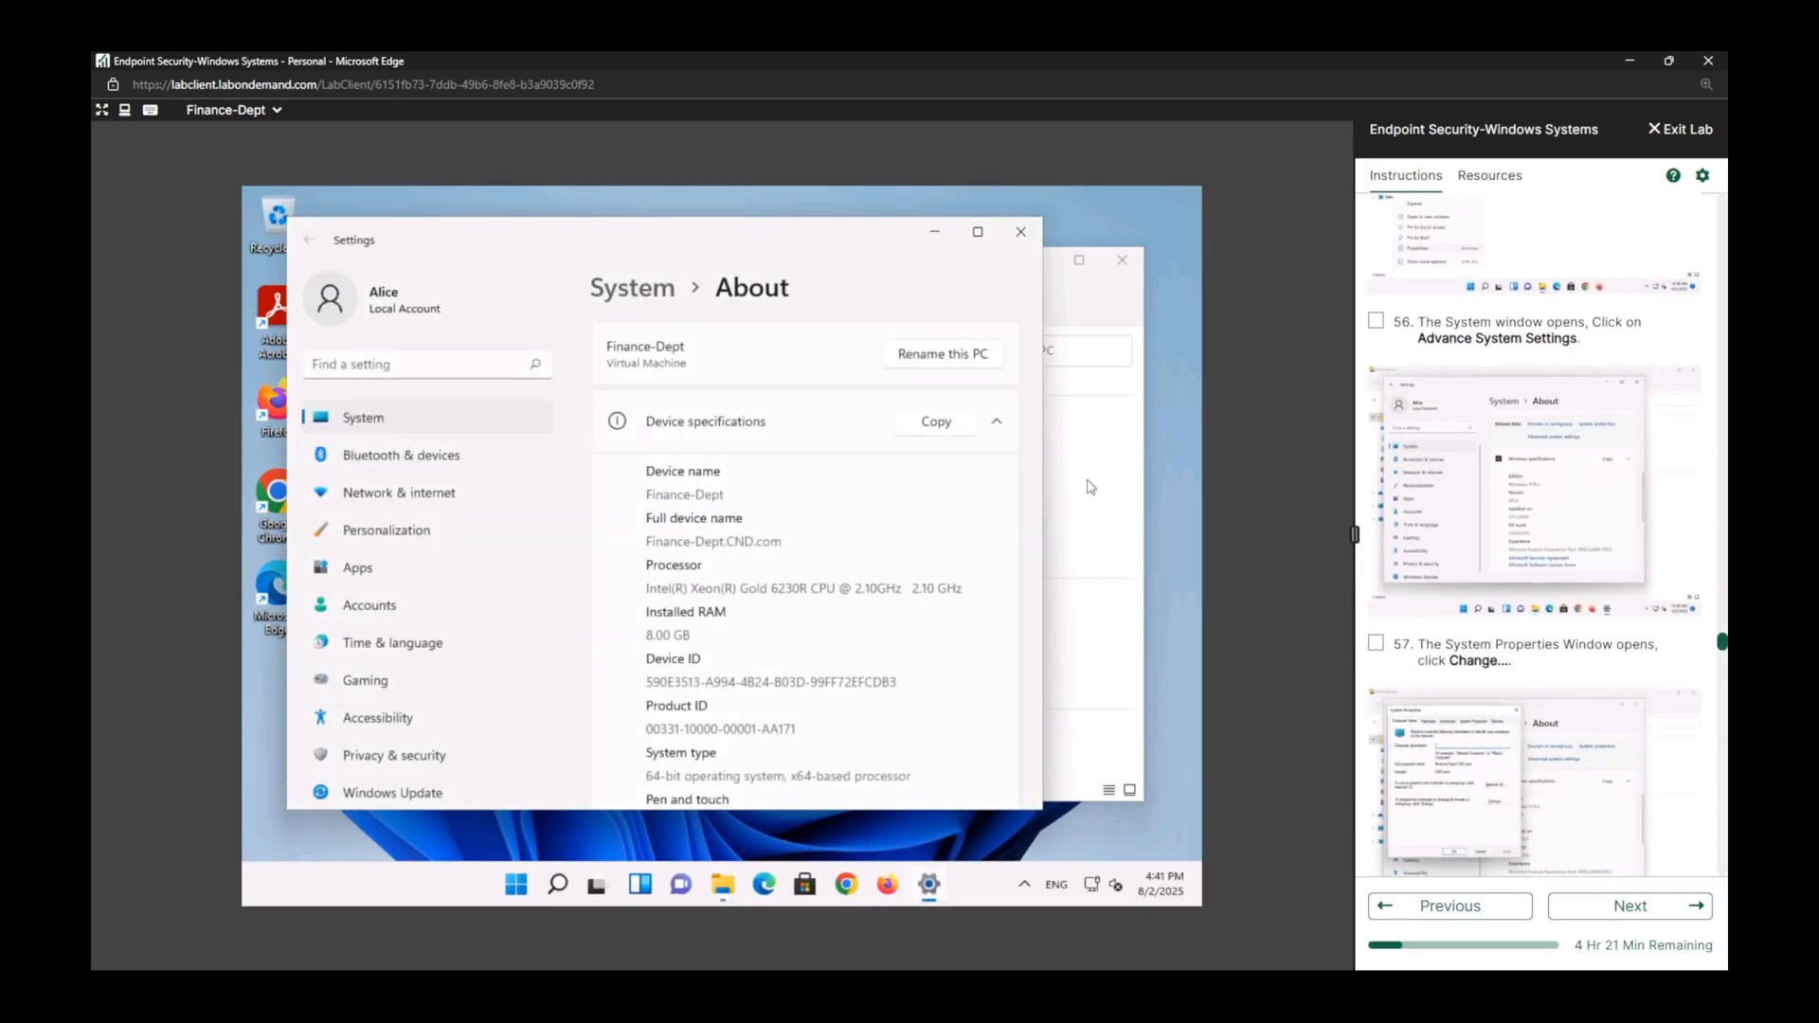
Open the Computer Name/Domain Changes dialog through the advanced system settings, and mark lab tasks 56 and 57 complete.
click(978, 231)
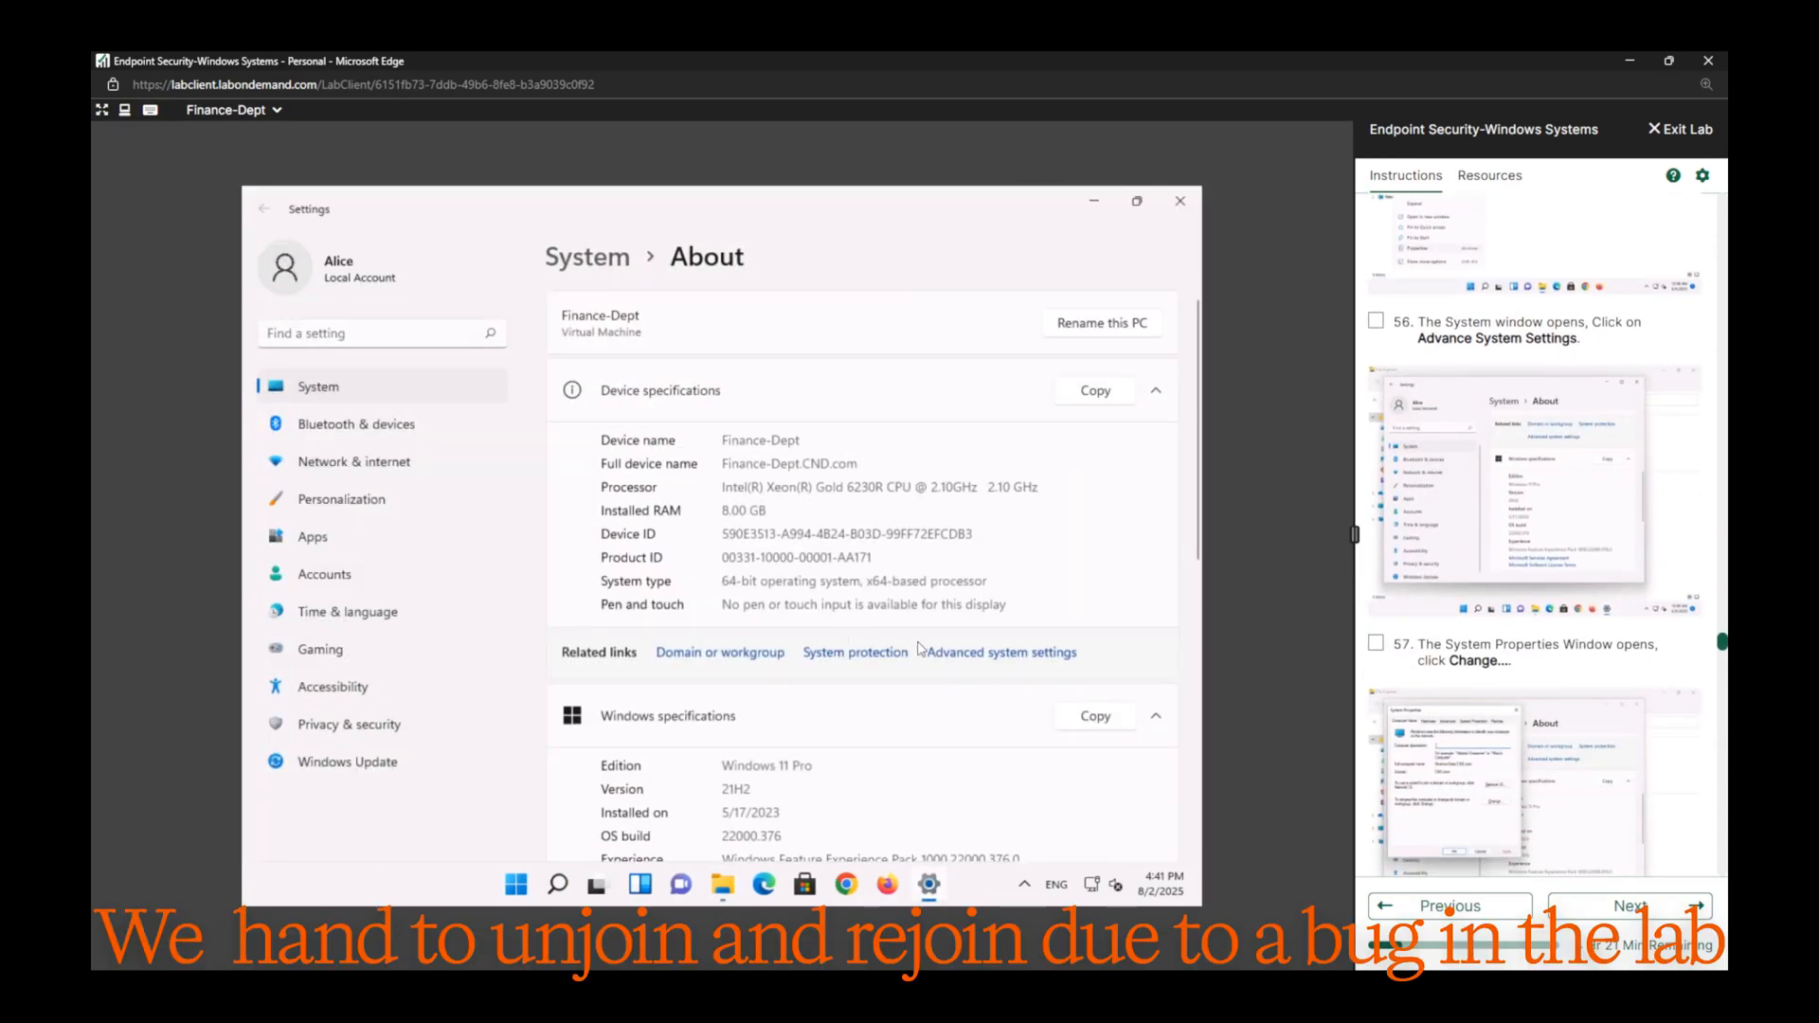
click(986, 653)
click(1376, 320)
click(1376, 644)
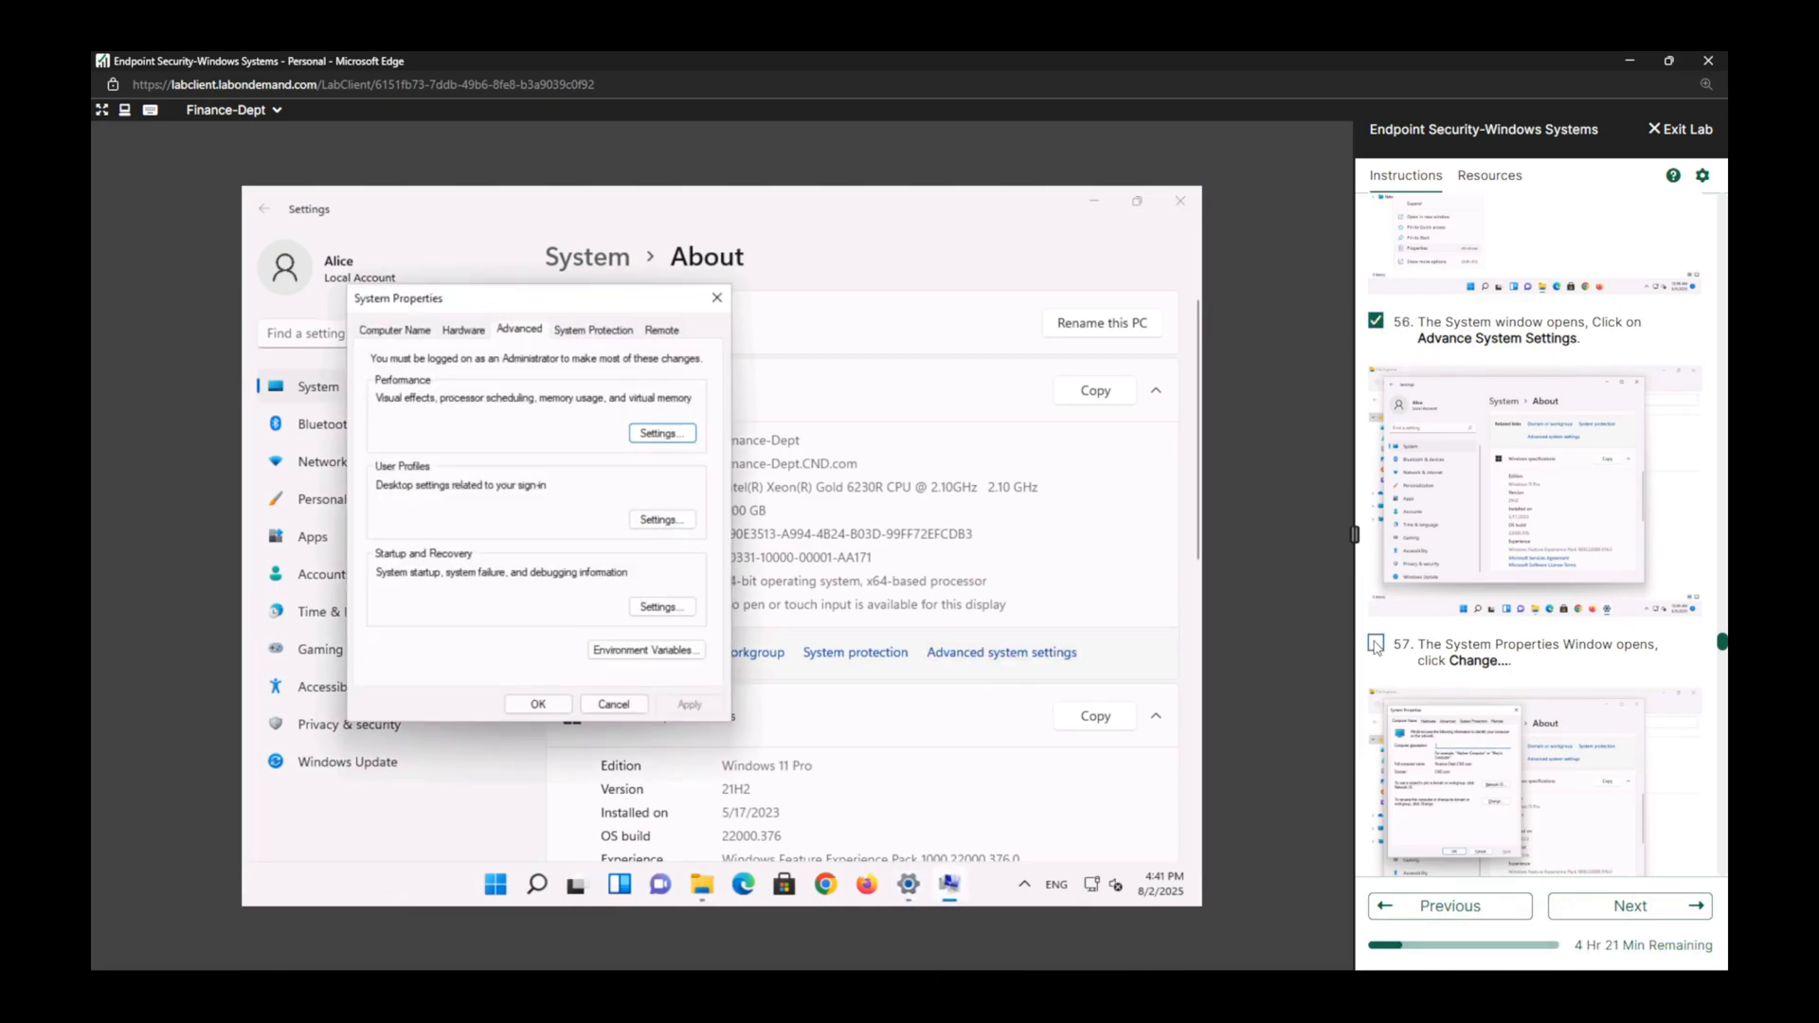
click(410, 330)
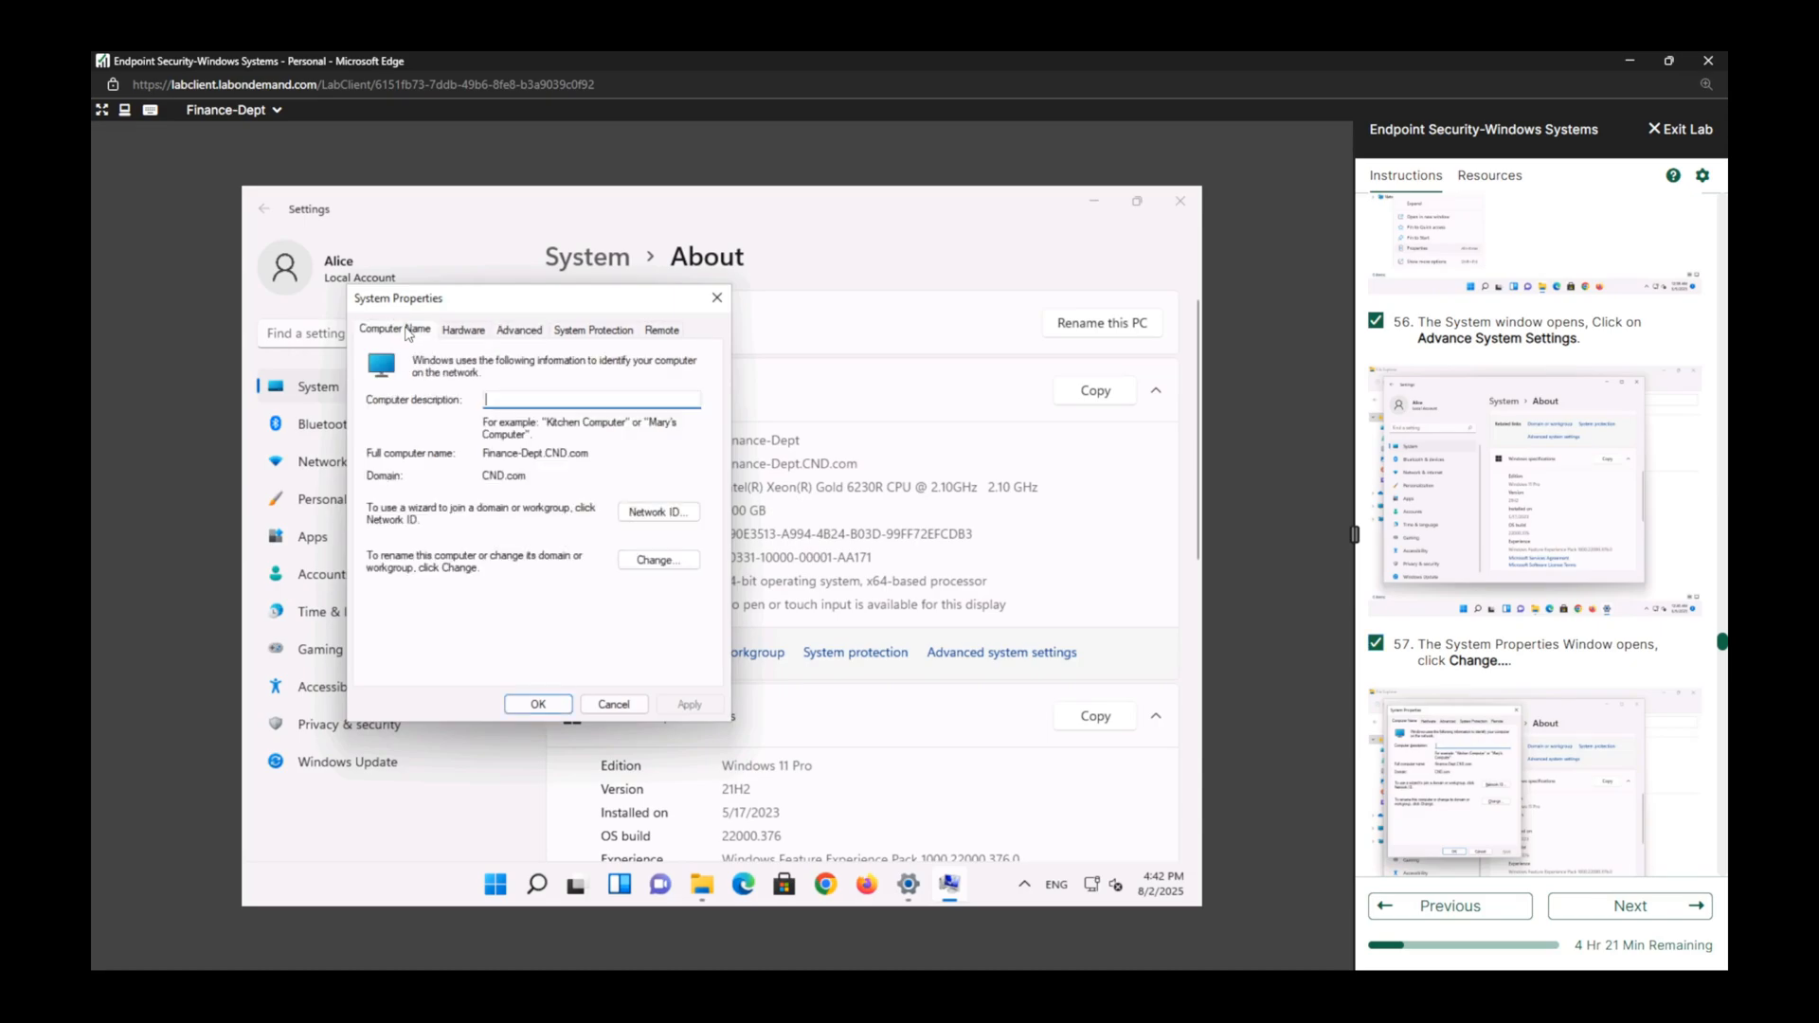
click(659, 560)
Change the computer's membership to the workgroup WORKGROUP, accept leaving the domain, and mark lab tasks 58 and 59 complete.
scroll(1525, 616, down, 3)
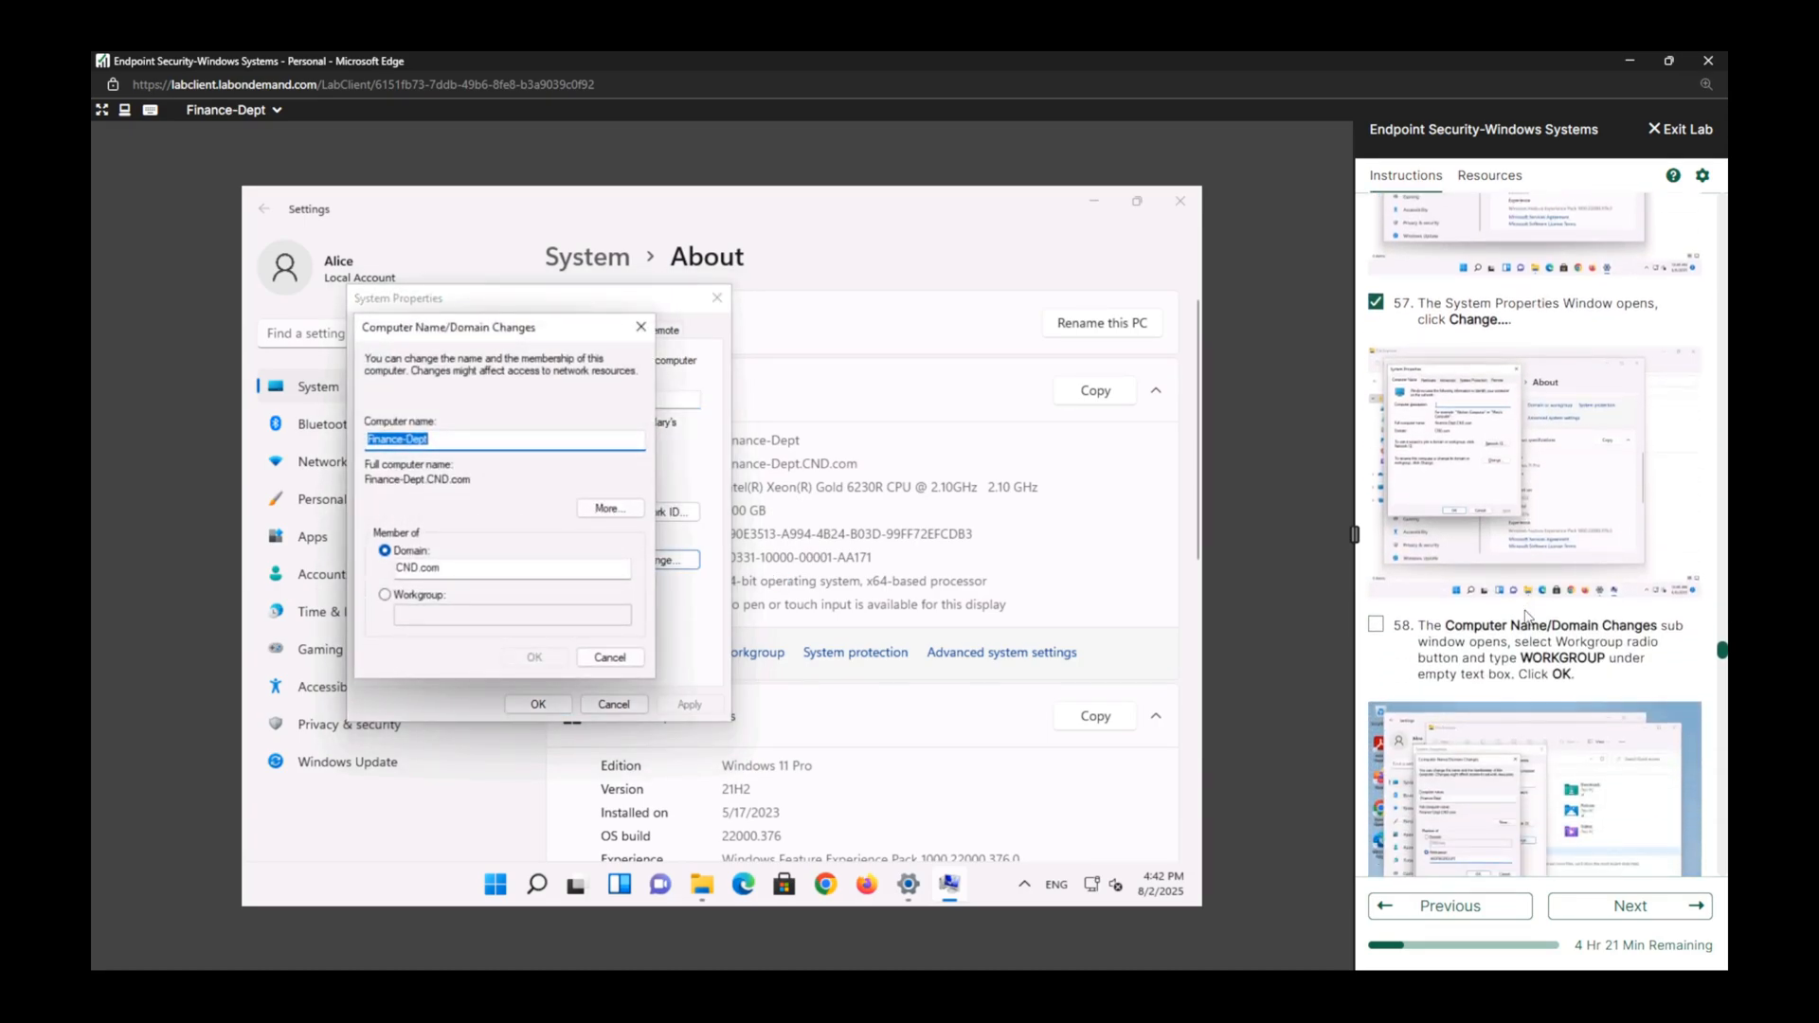
click(1375, 627)
scroll(1376, 632, down, 3)
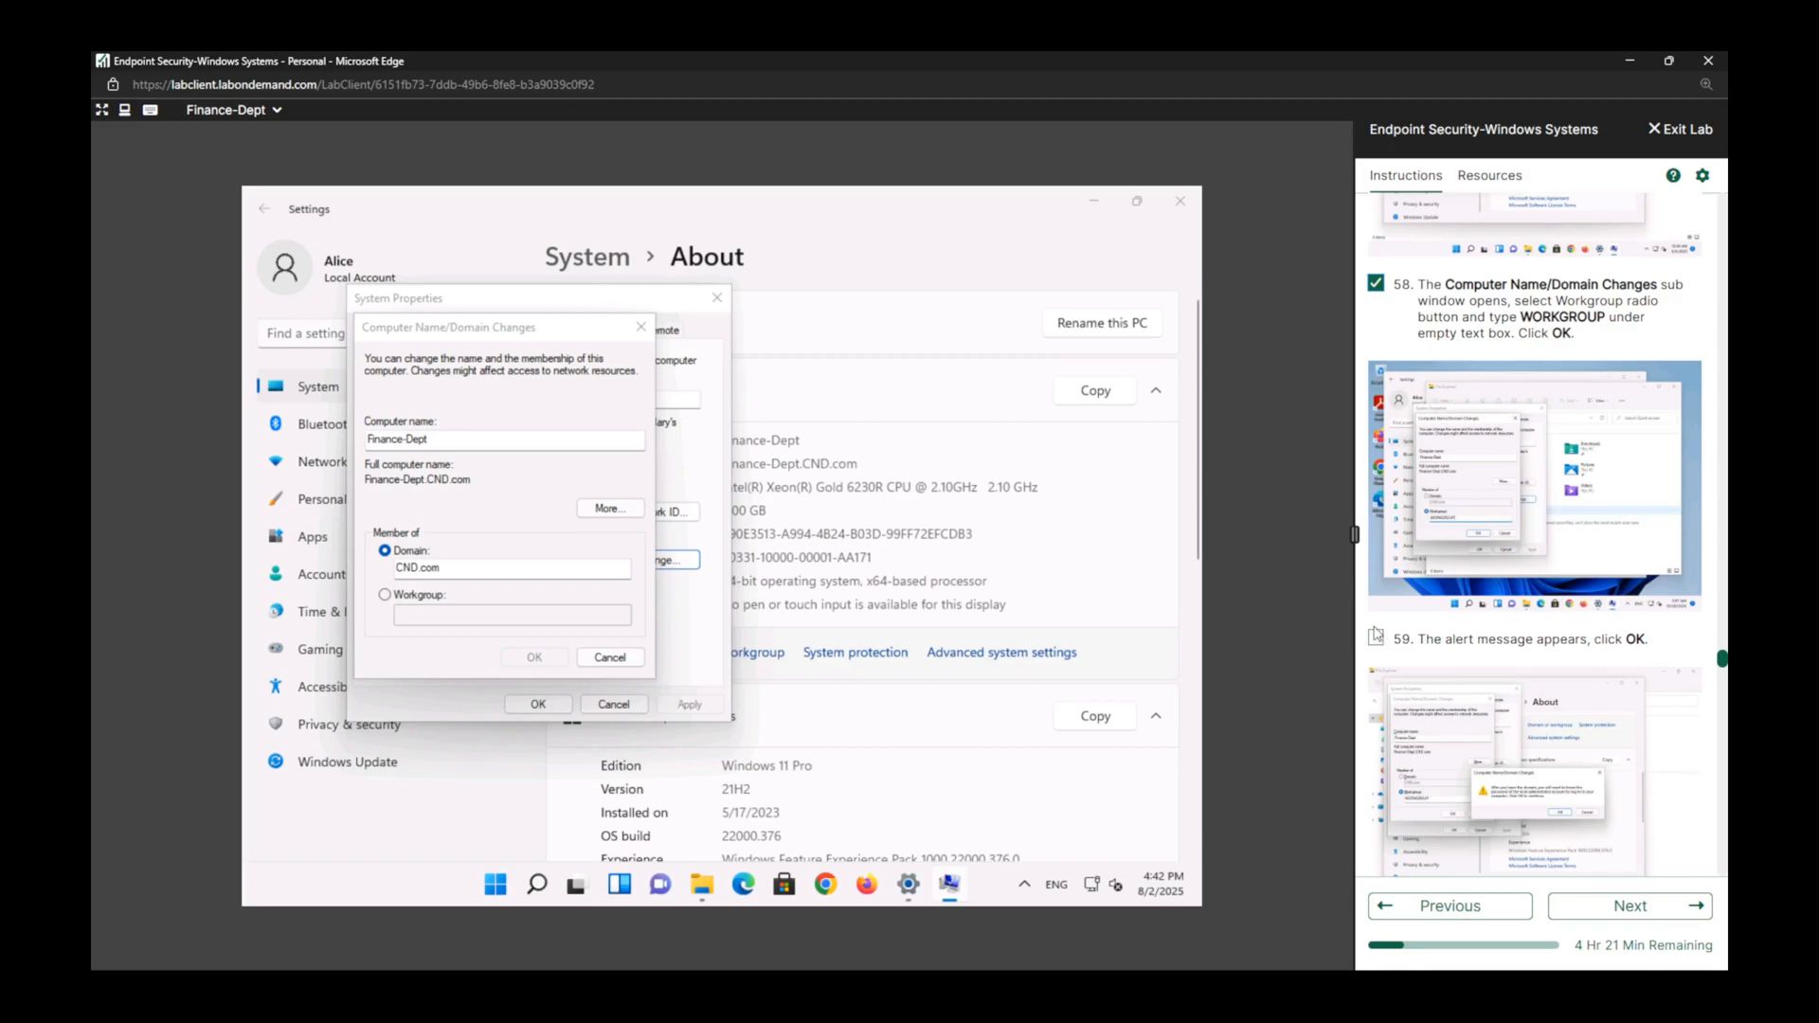
click(443, 597)
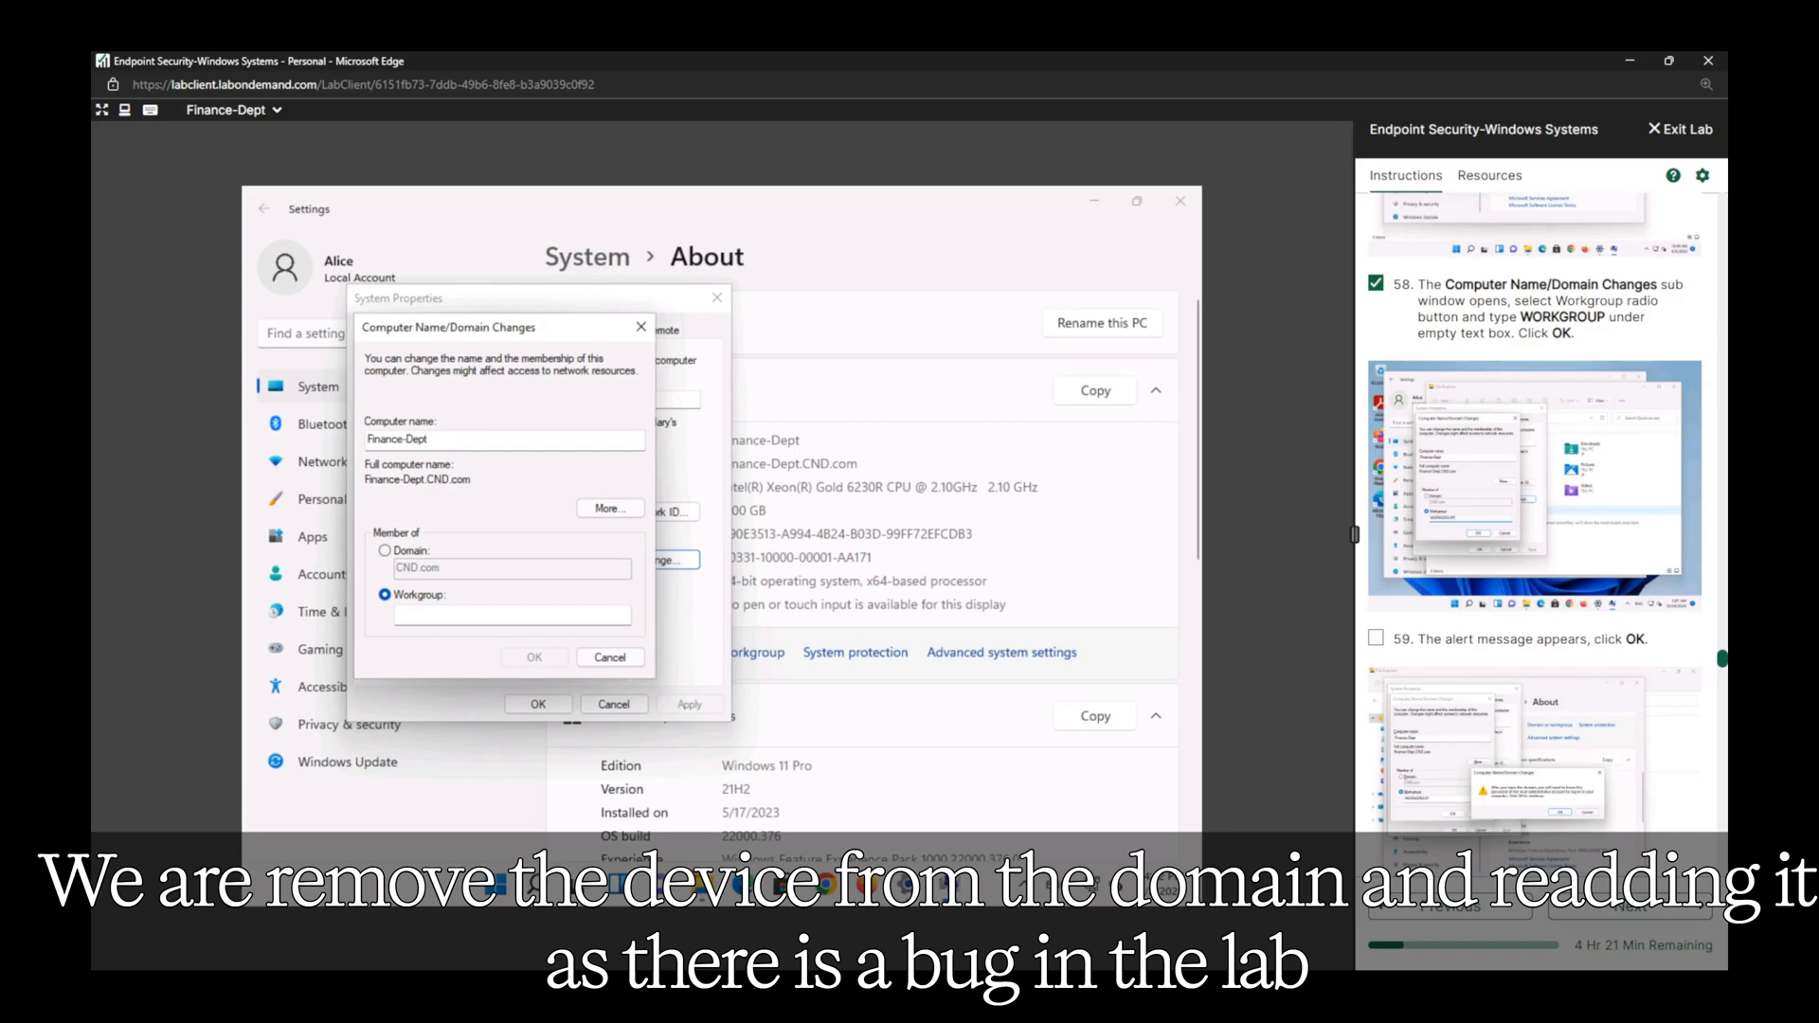
click(438, 618)
text(WORKGROUP)
click(534, 657)
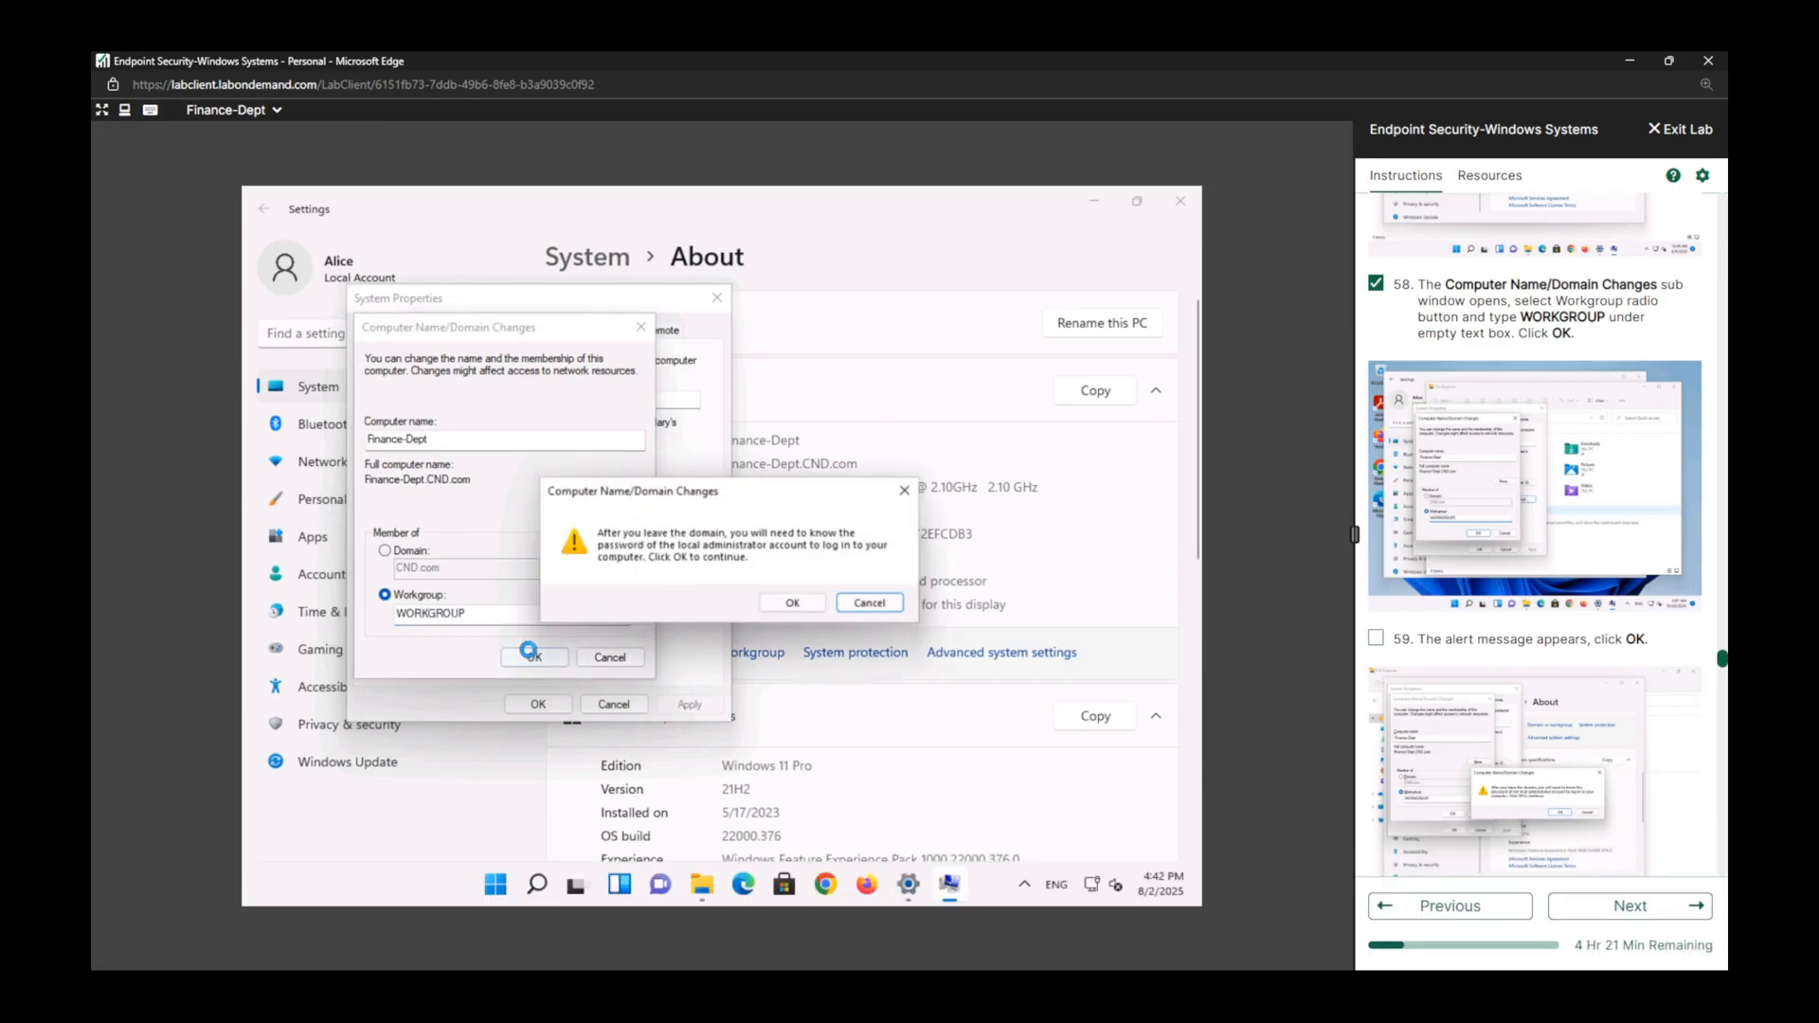
click(793, 603)
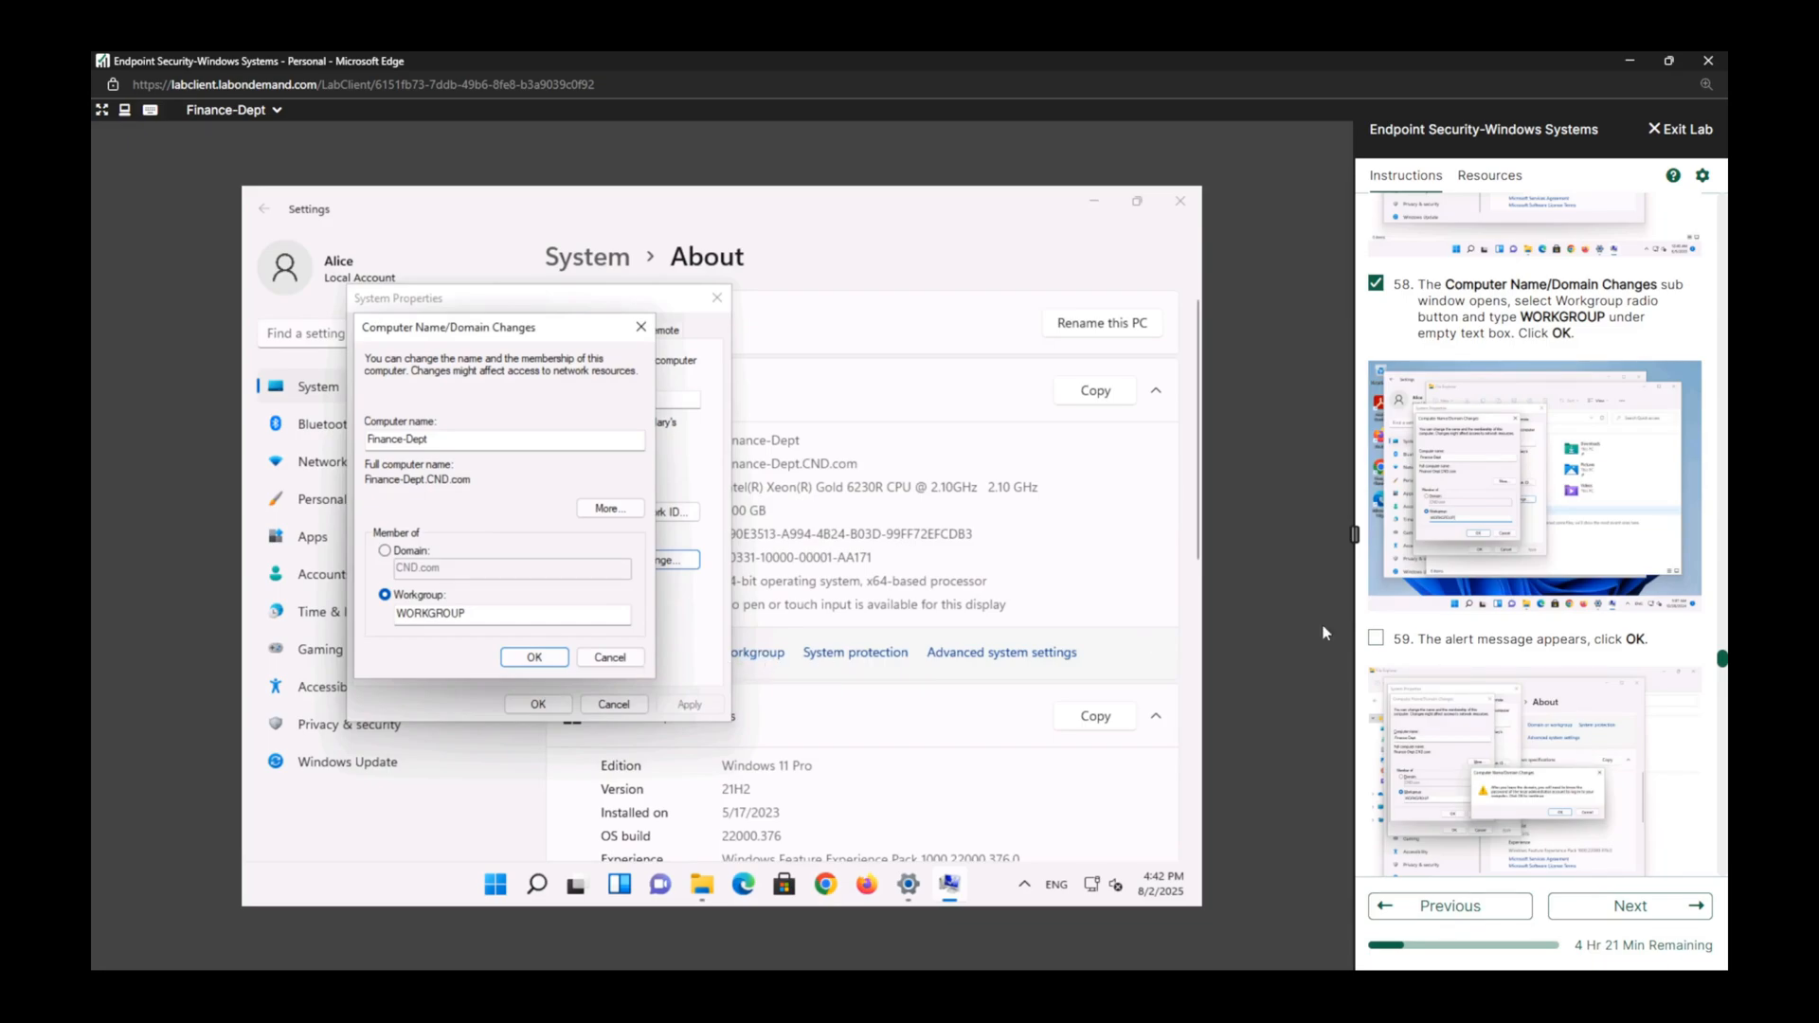
click(1377, 639)
Authorize the domain removal with username cnd\administrator and the account password, and mark lab task 60 complete.
scroll(1383, 642, down, 5)
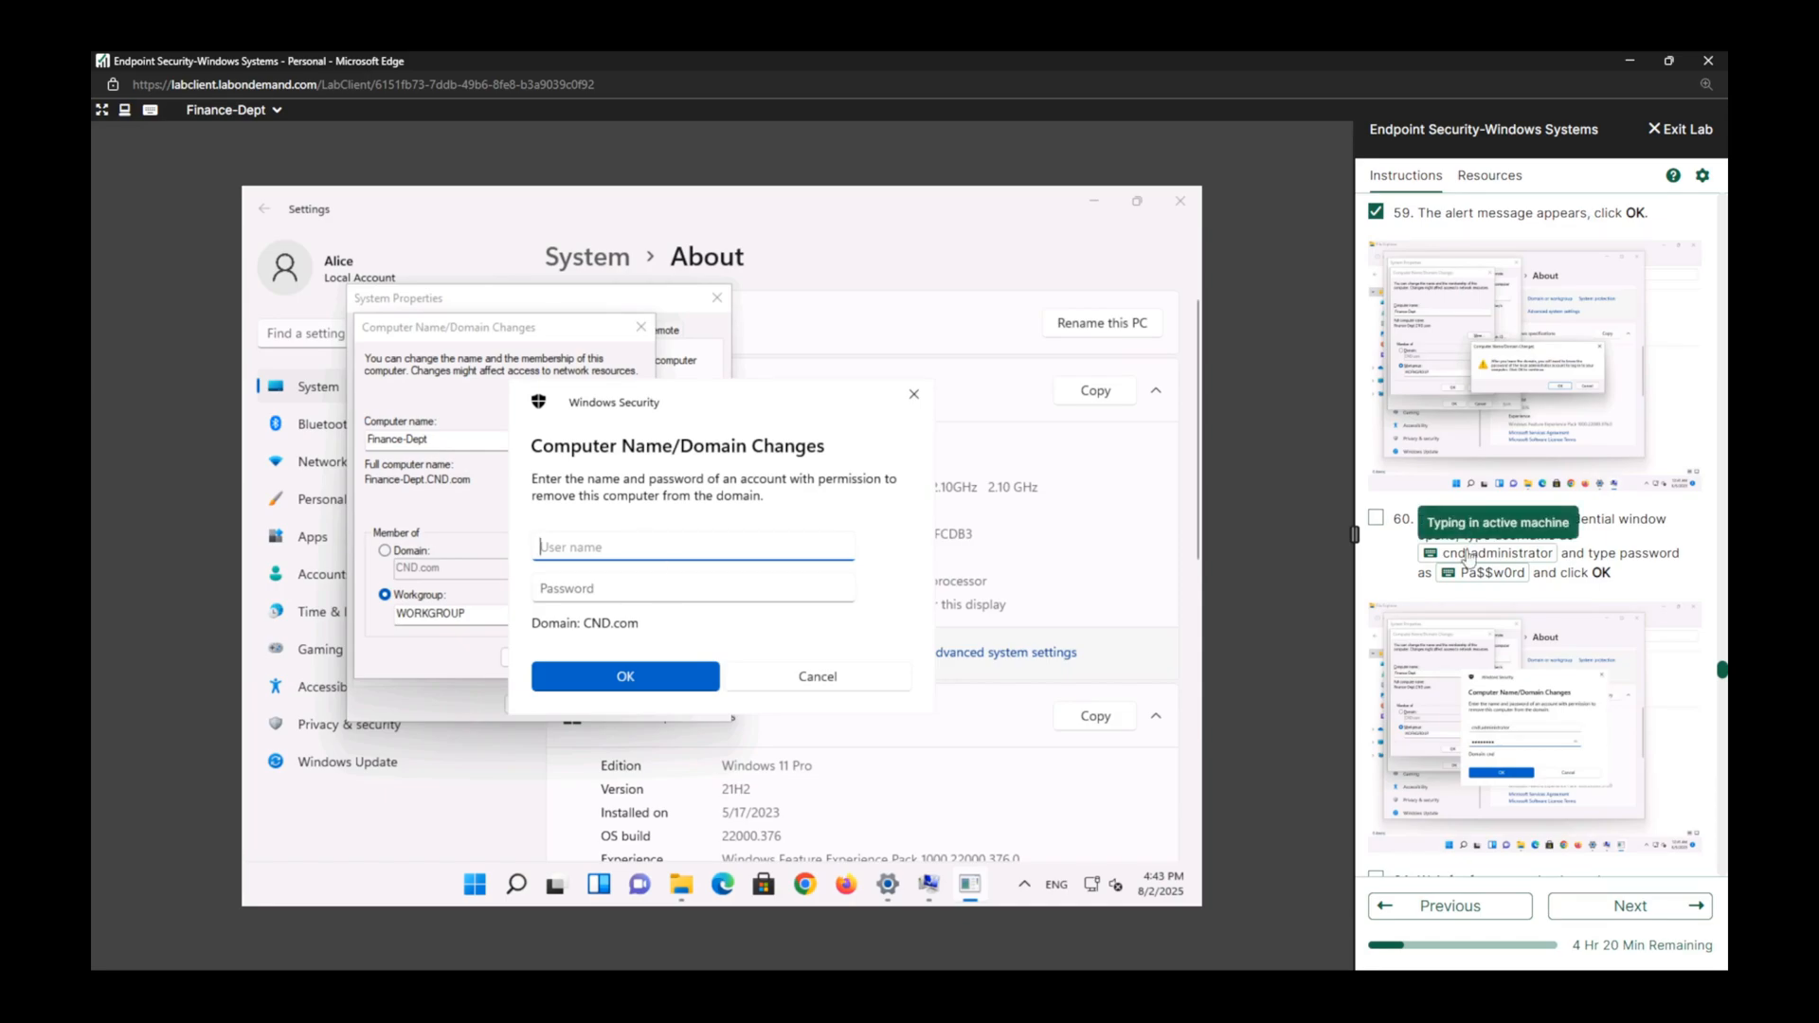
text(cnd\administrator)
click(714, 598)
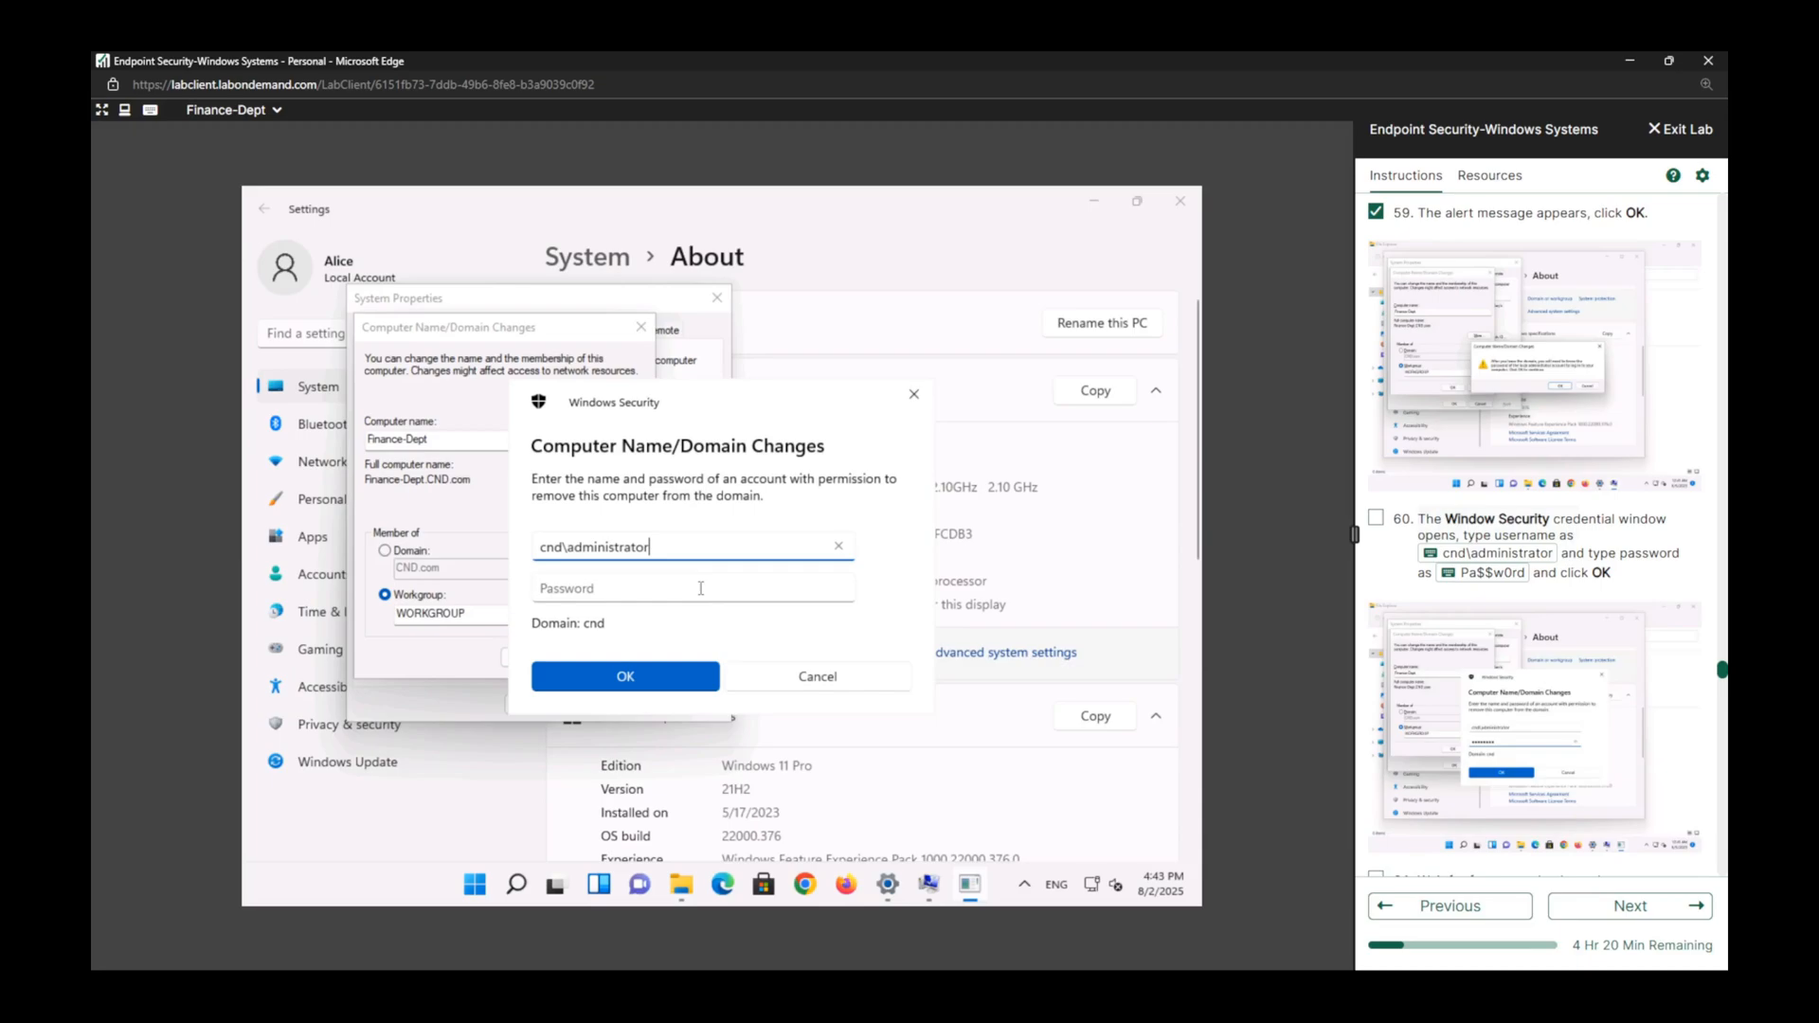
click(1473, 573)
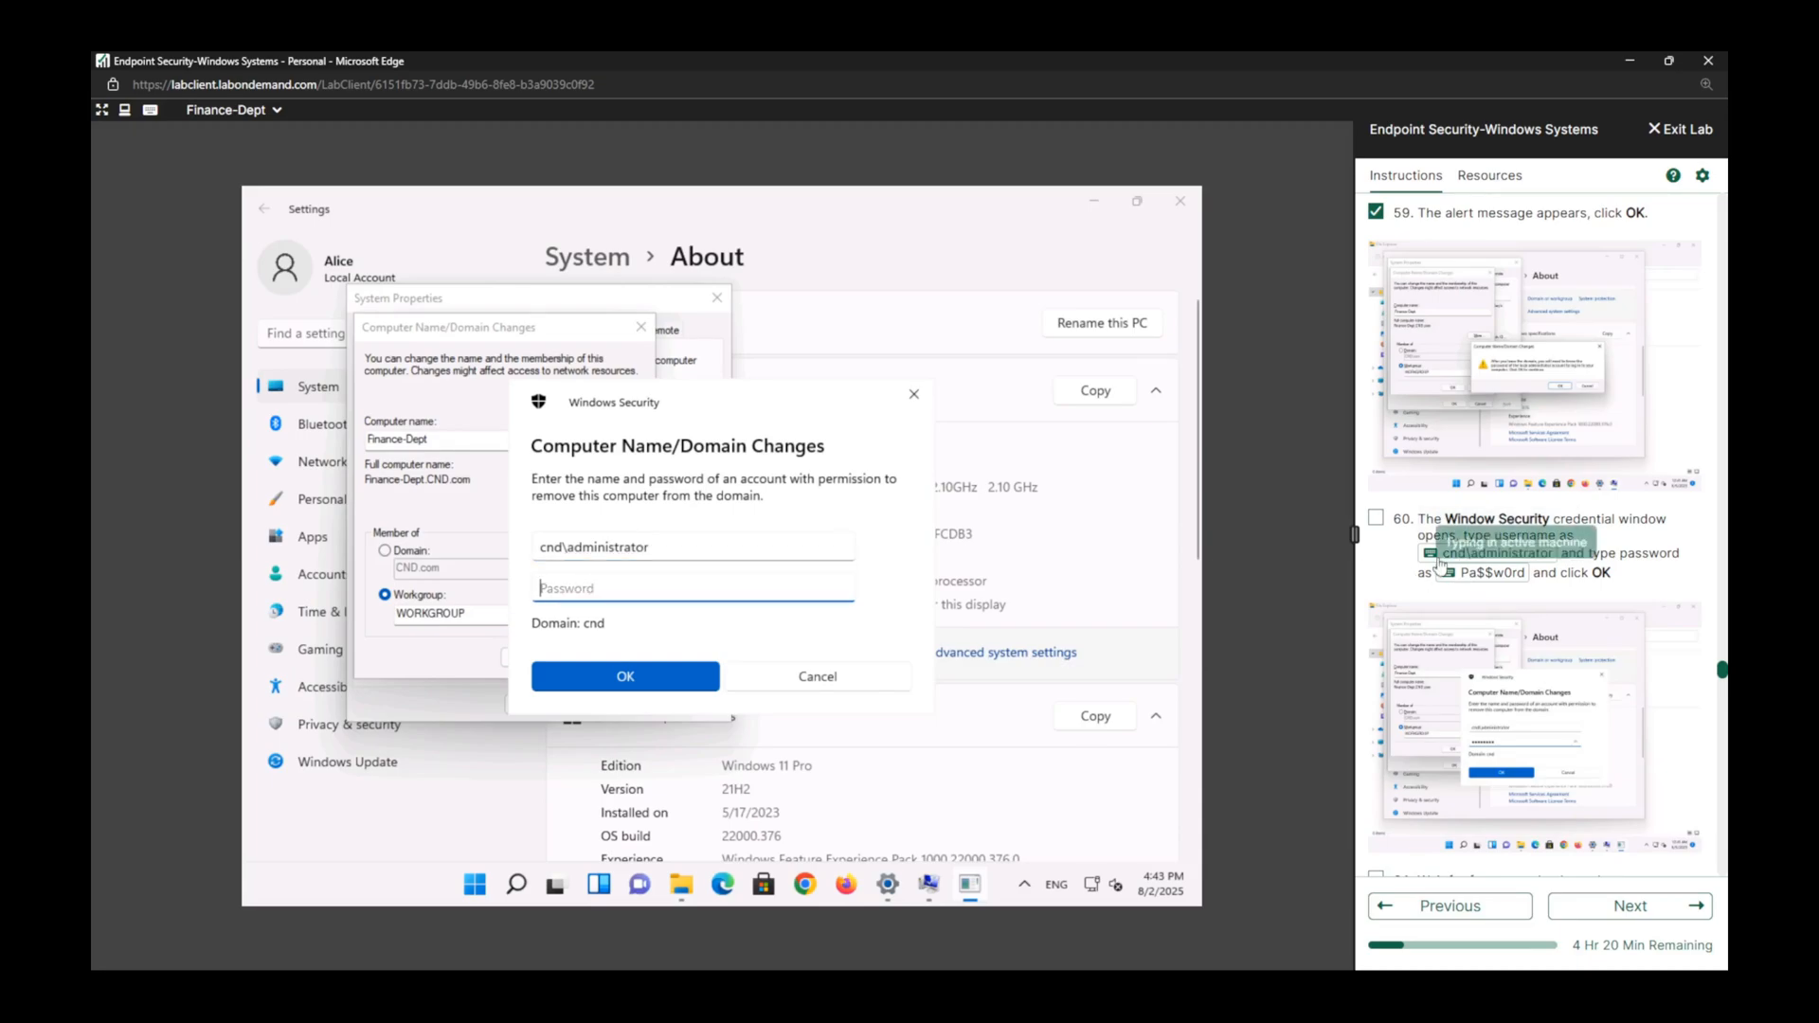
click(1376, 517)
click(626, 676)
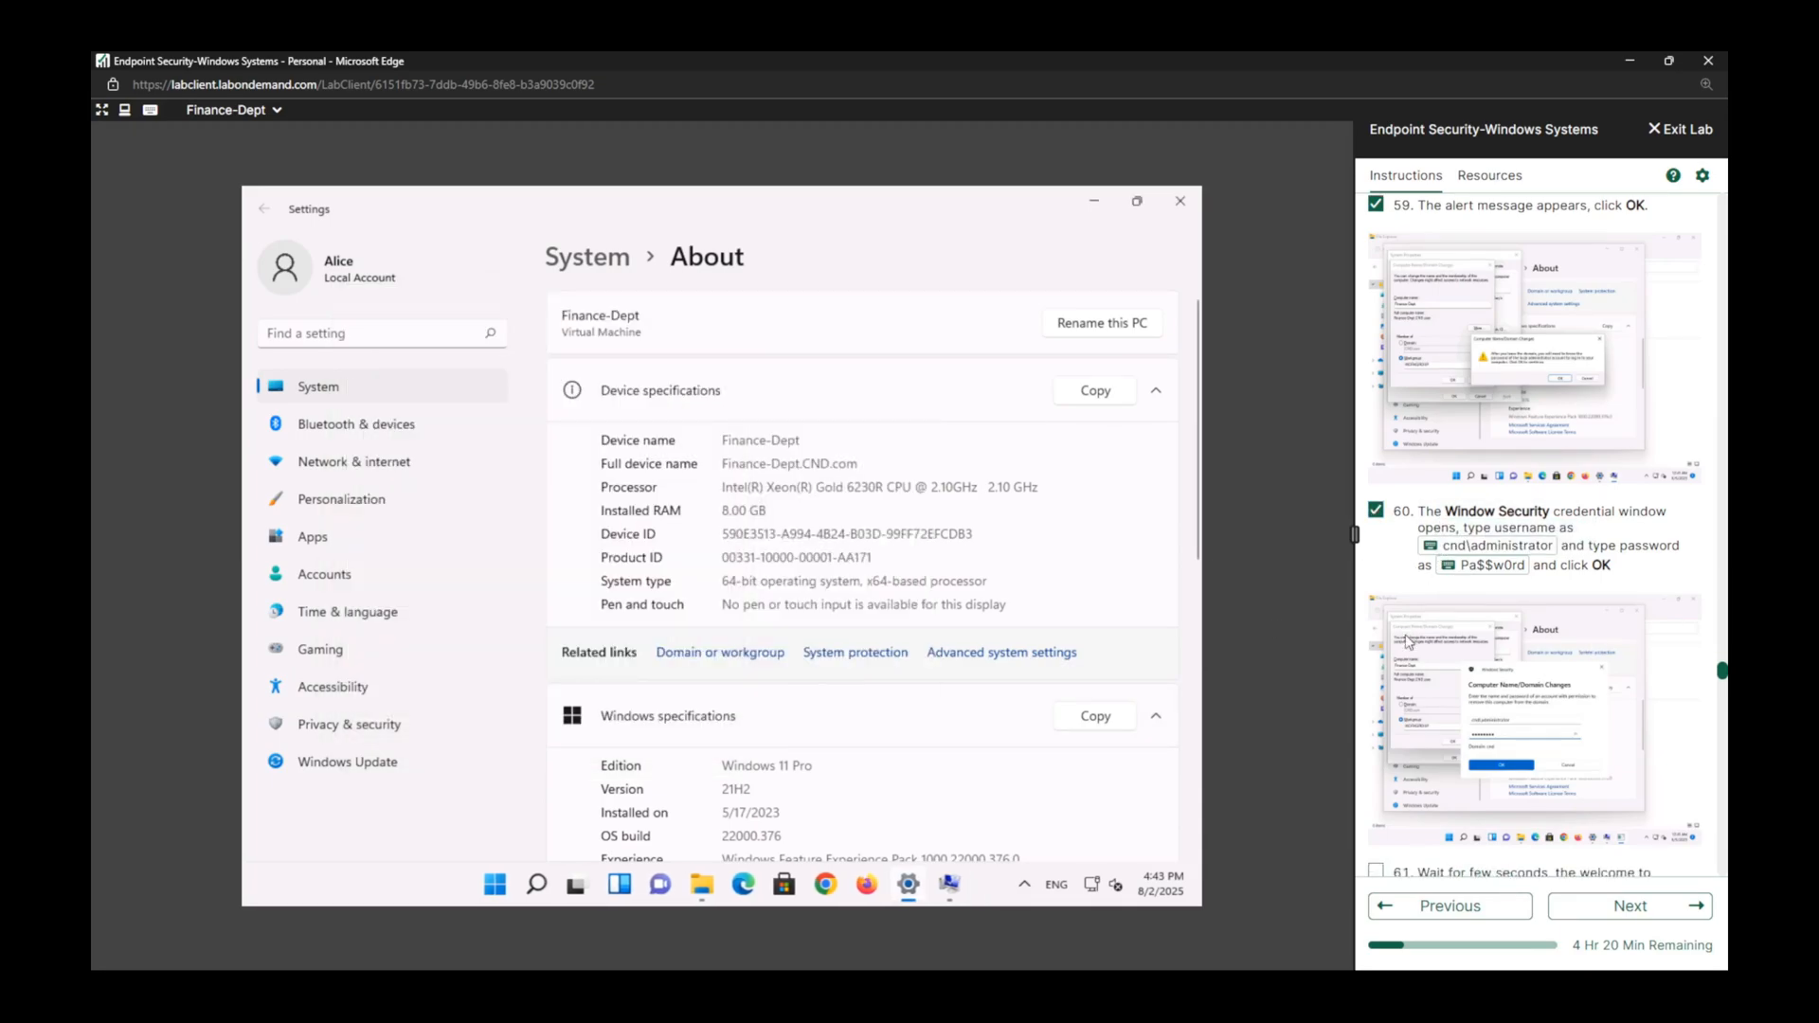
Mark lab task 61 complete and bring the System Properties dialogs back in front of Settings.
scroll(1411, 635, down, 4)
click(1376, 457)
scroll(1525, 750, down, 4)
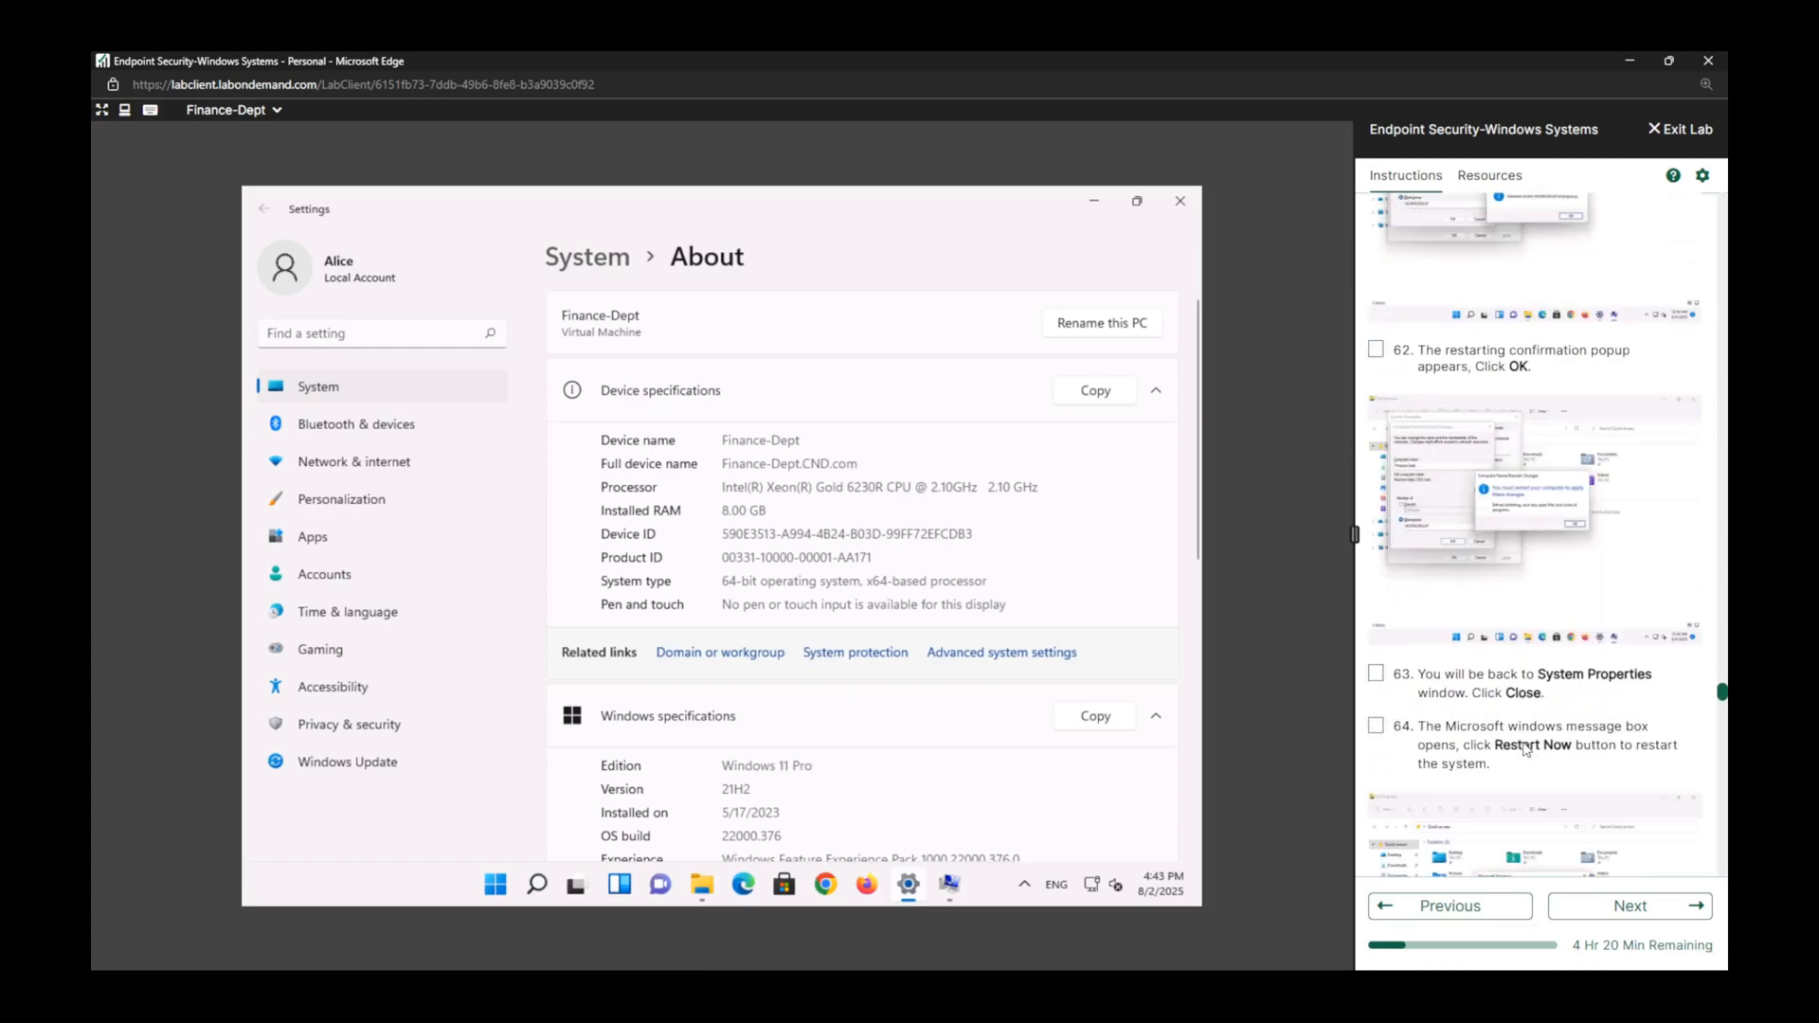
click(948, 881)
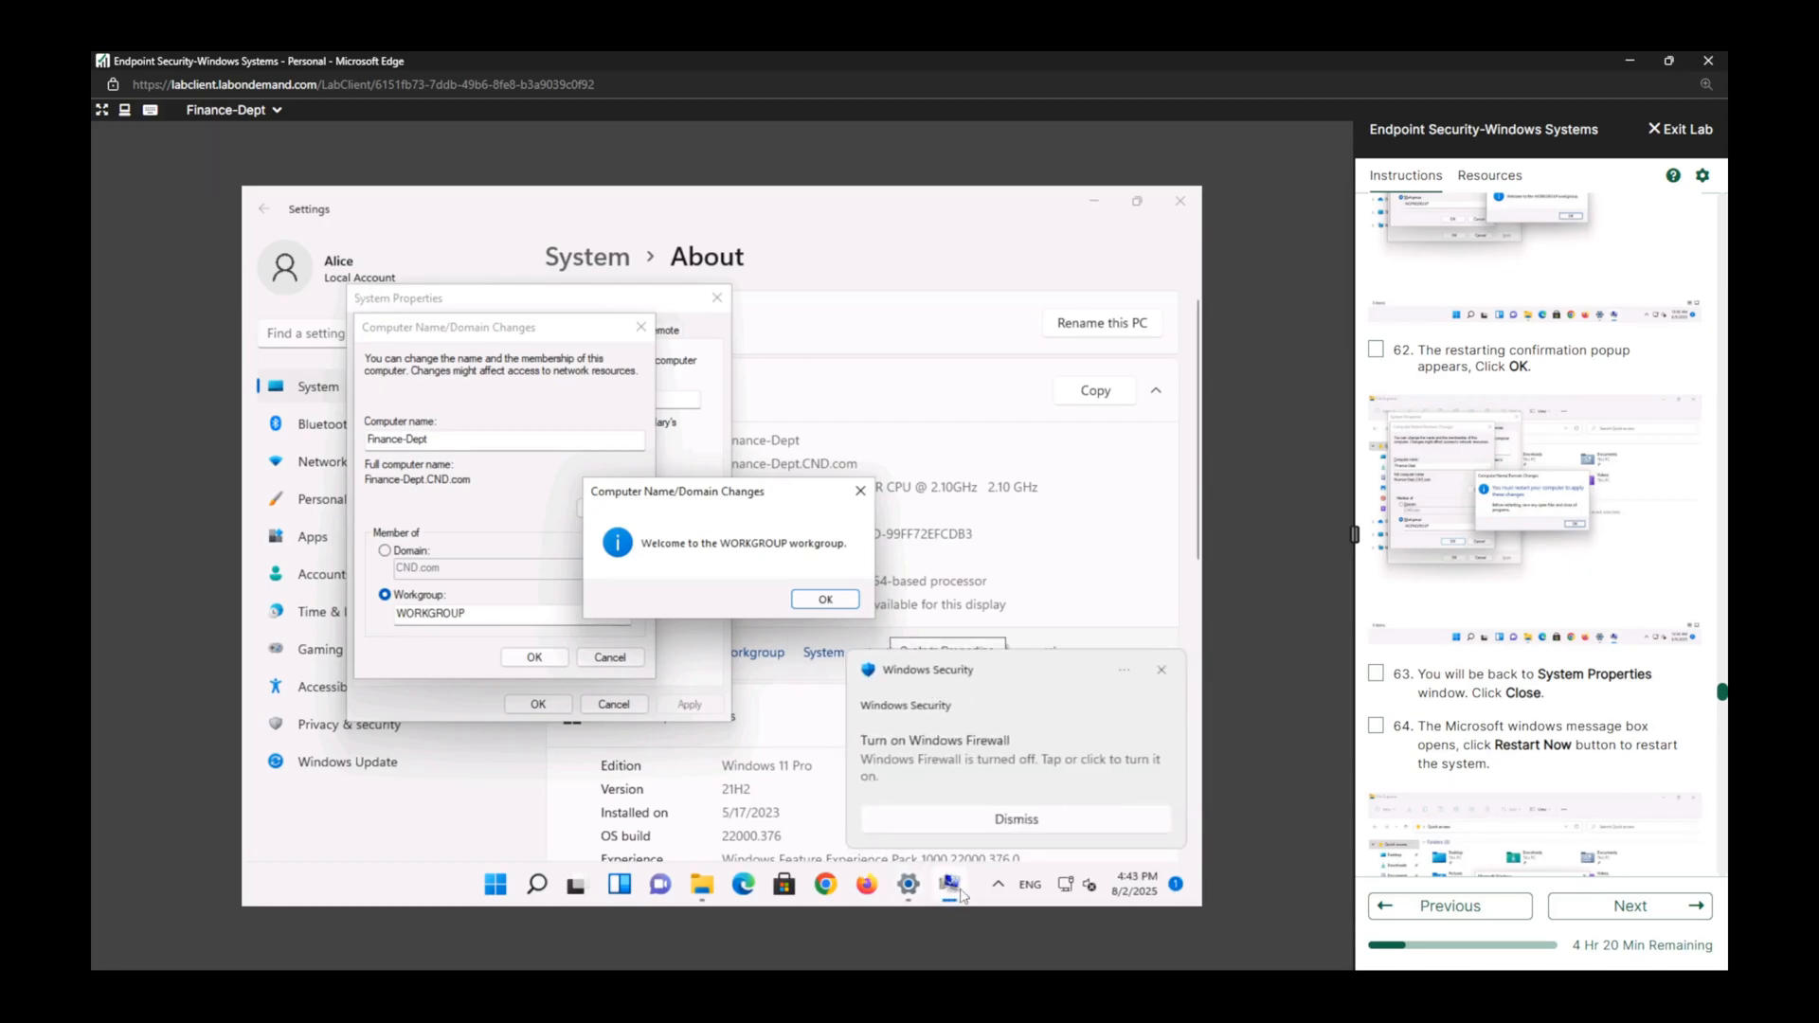
Acknowledge the workgroup and restart messages, close System Properties, and restart the Finance-Dept VM immediately.
click(826, 599)
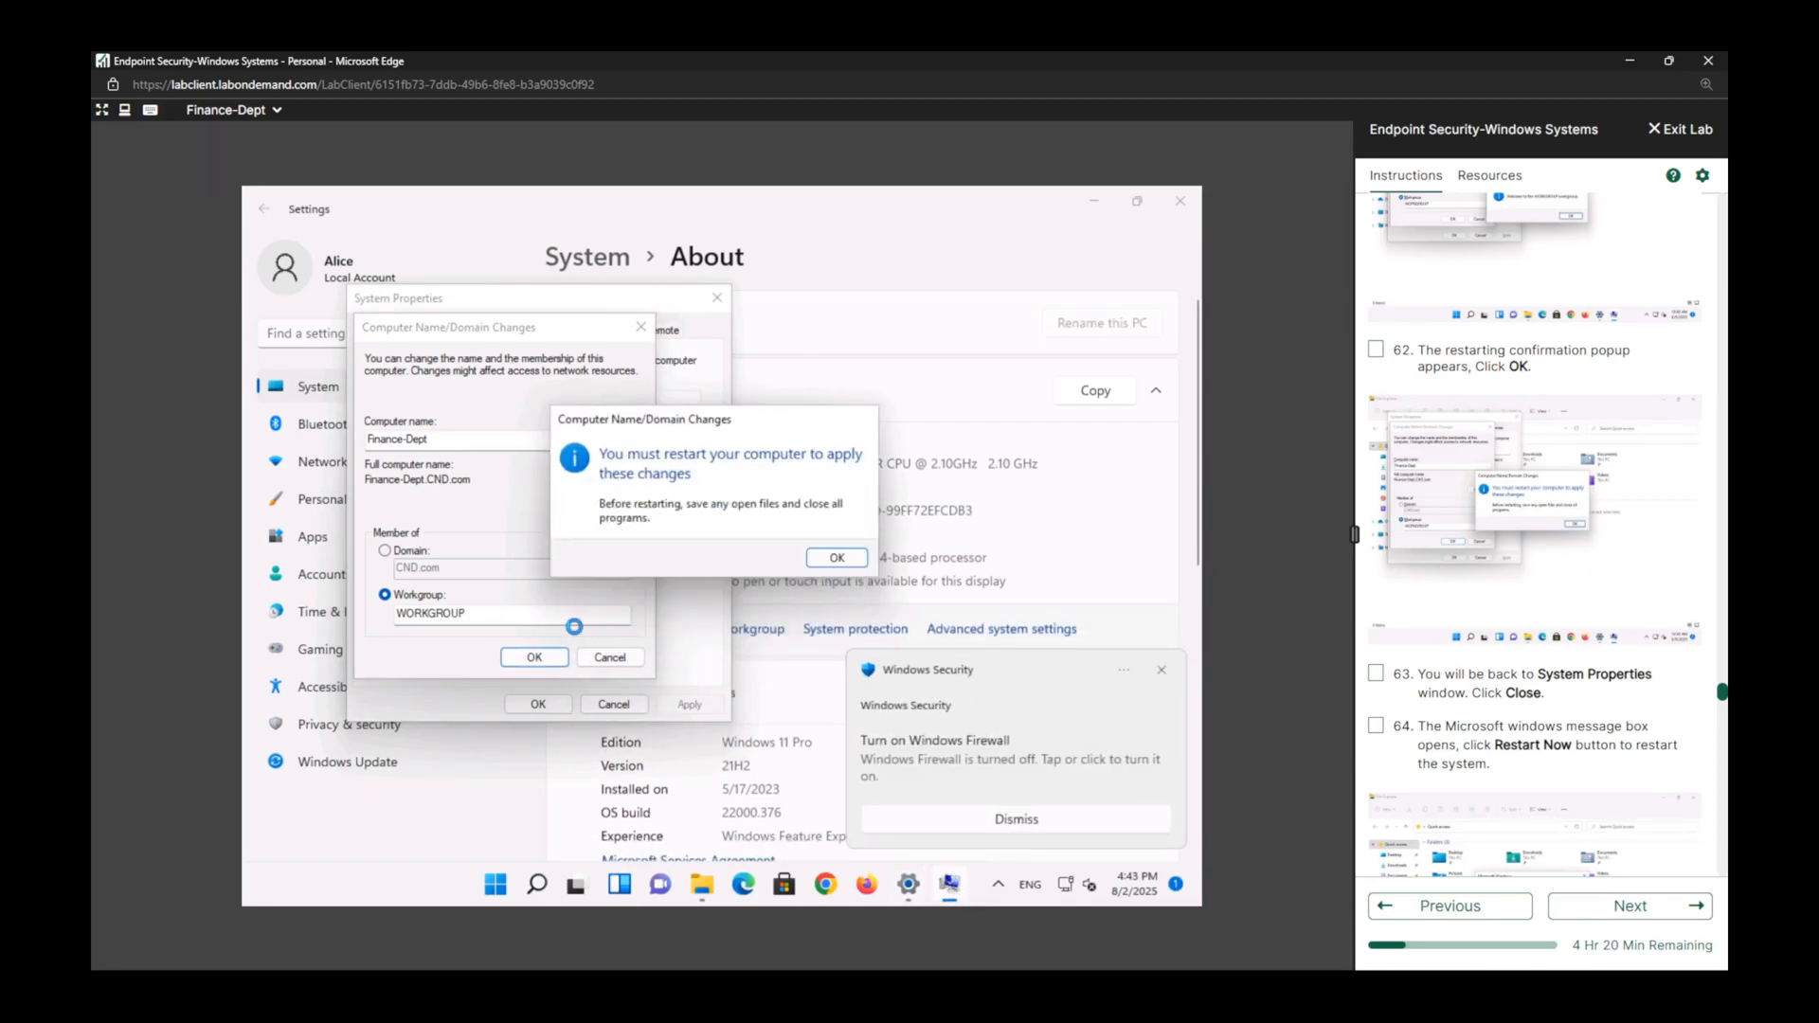
click(836, 559)
click(536, 705)
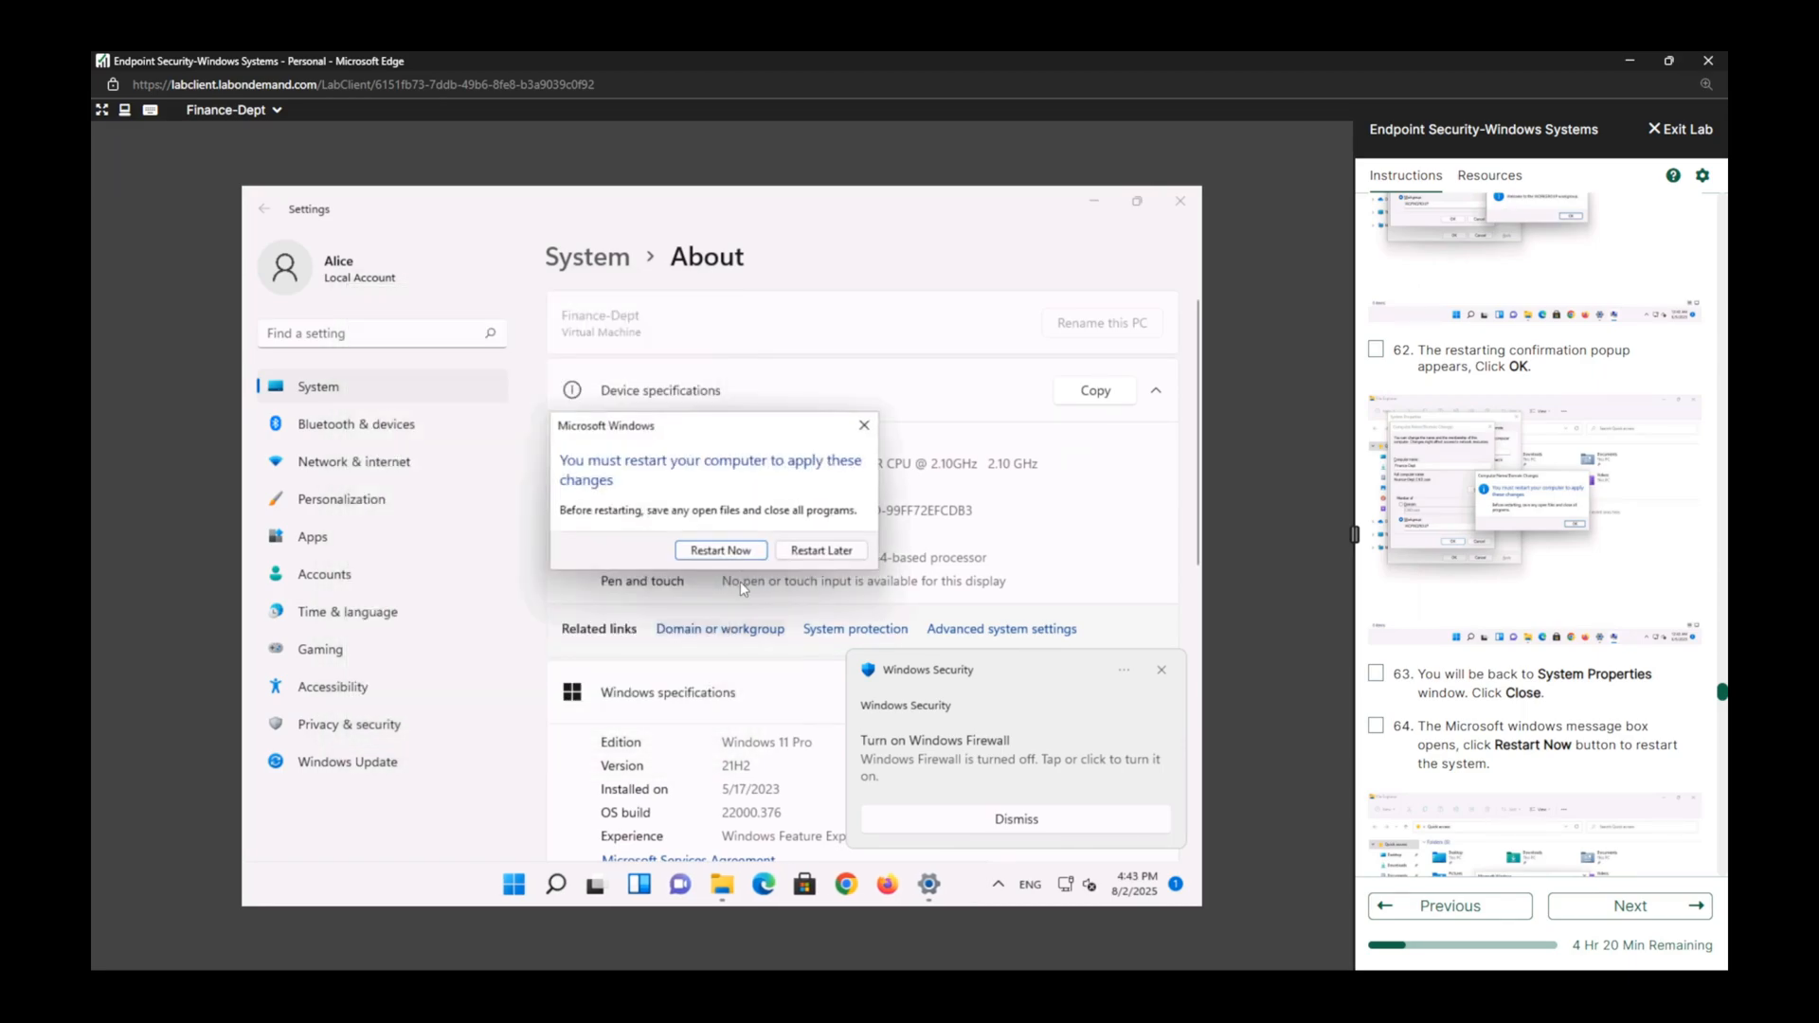
click(738, 557)
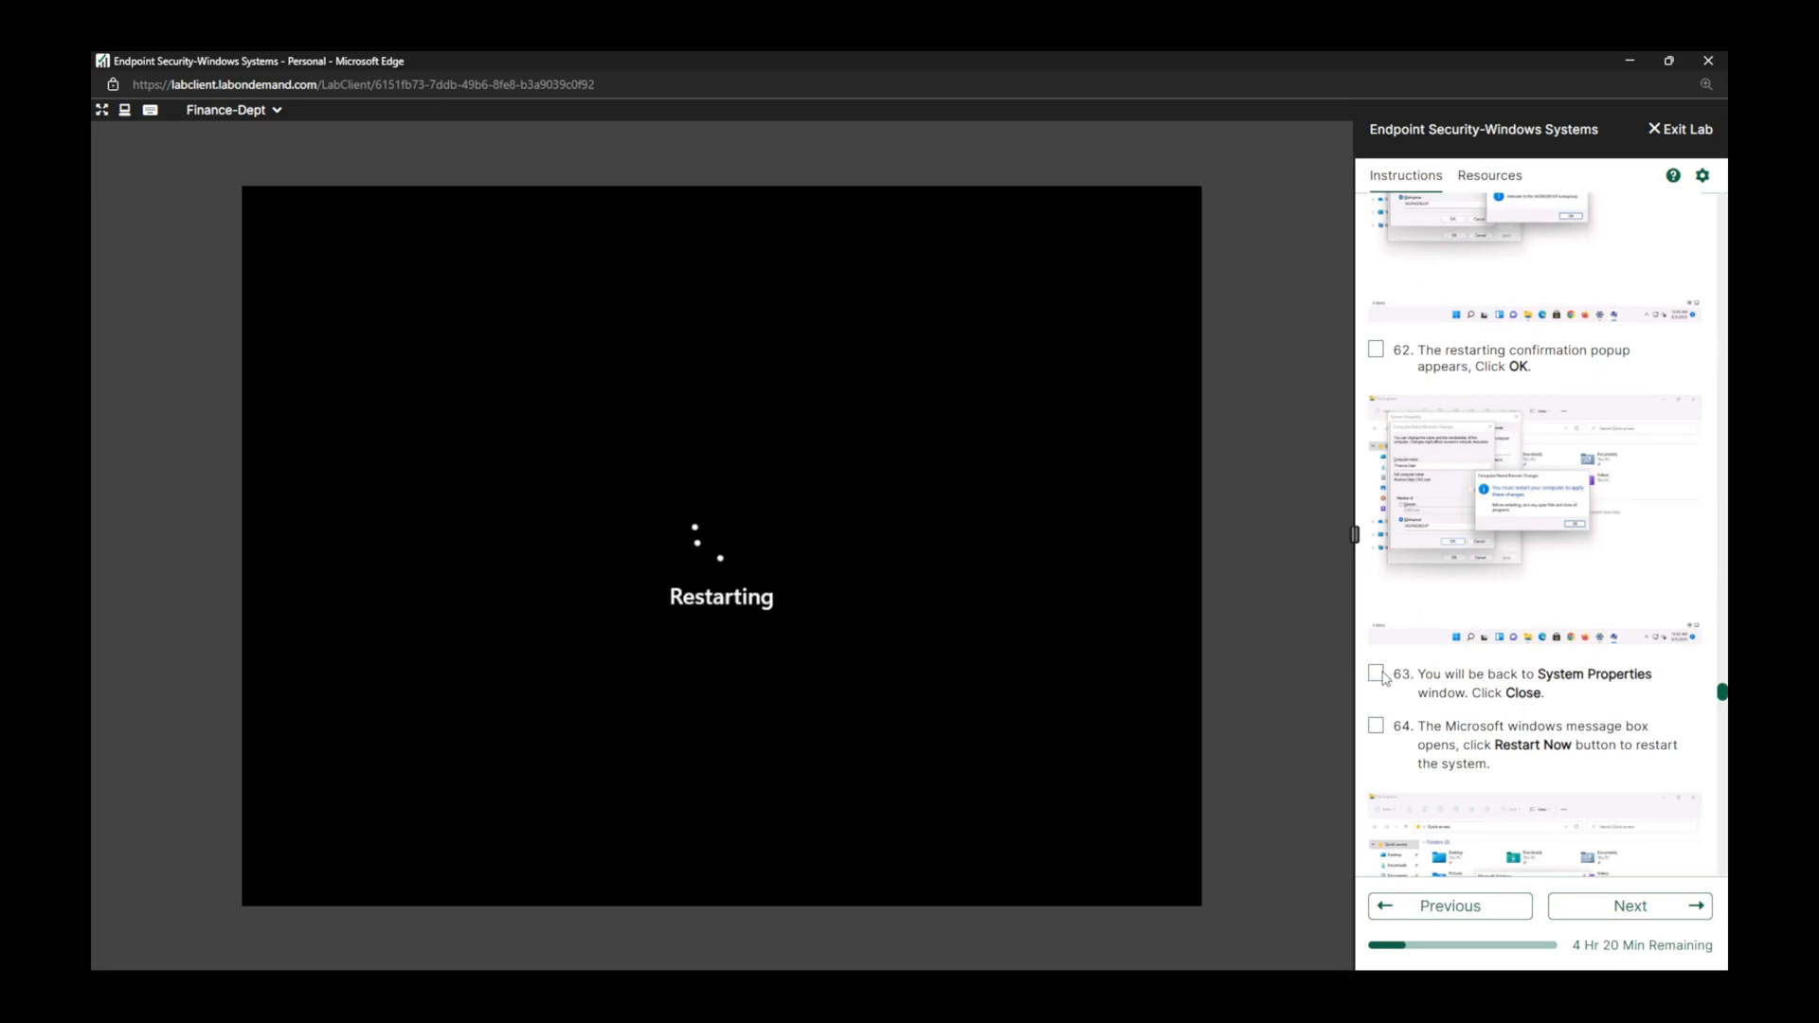
Mark lab tasks 62, 63, 64 and 65 complete while the VM restarts.
click(1378, 675)
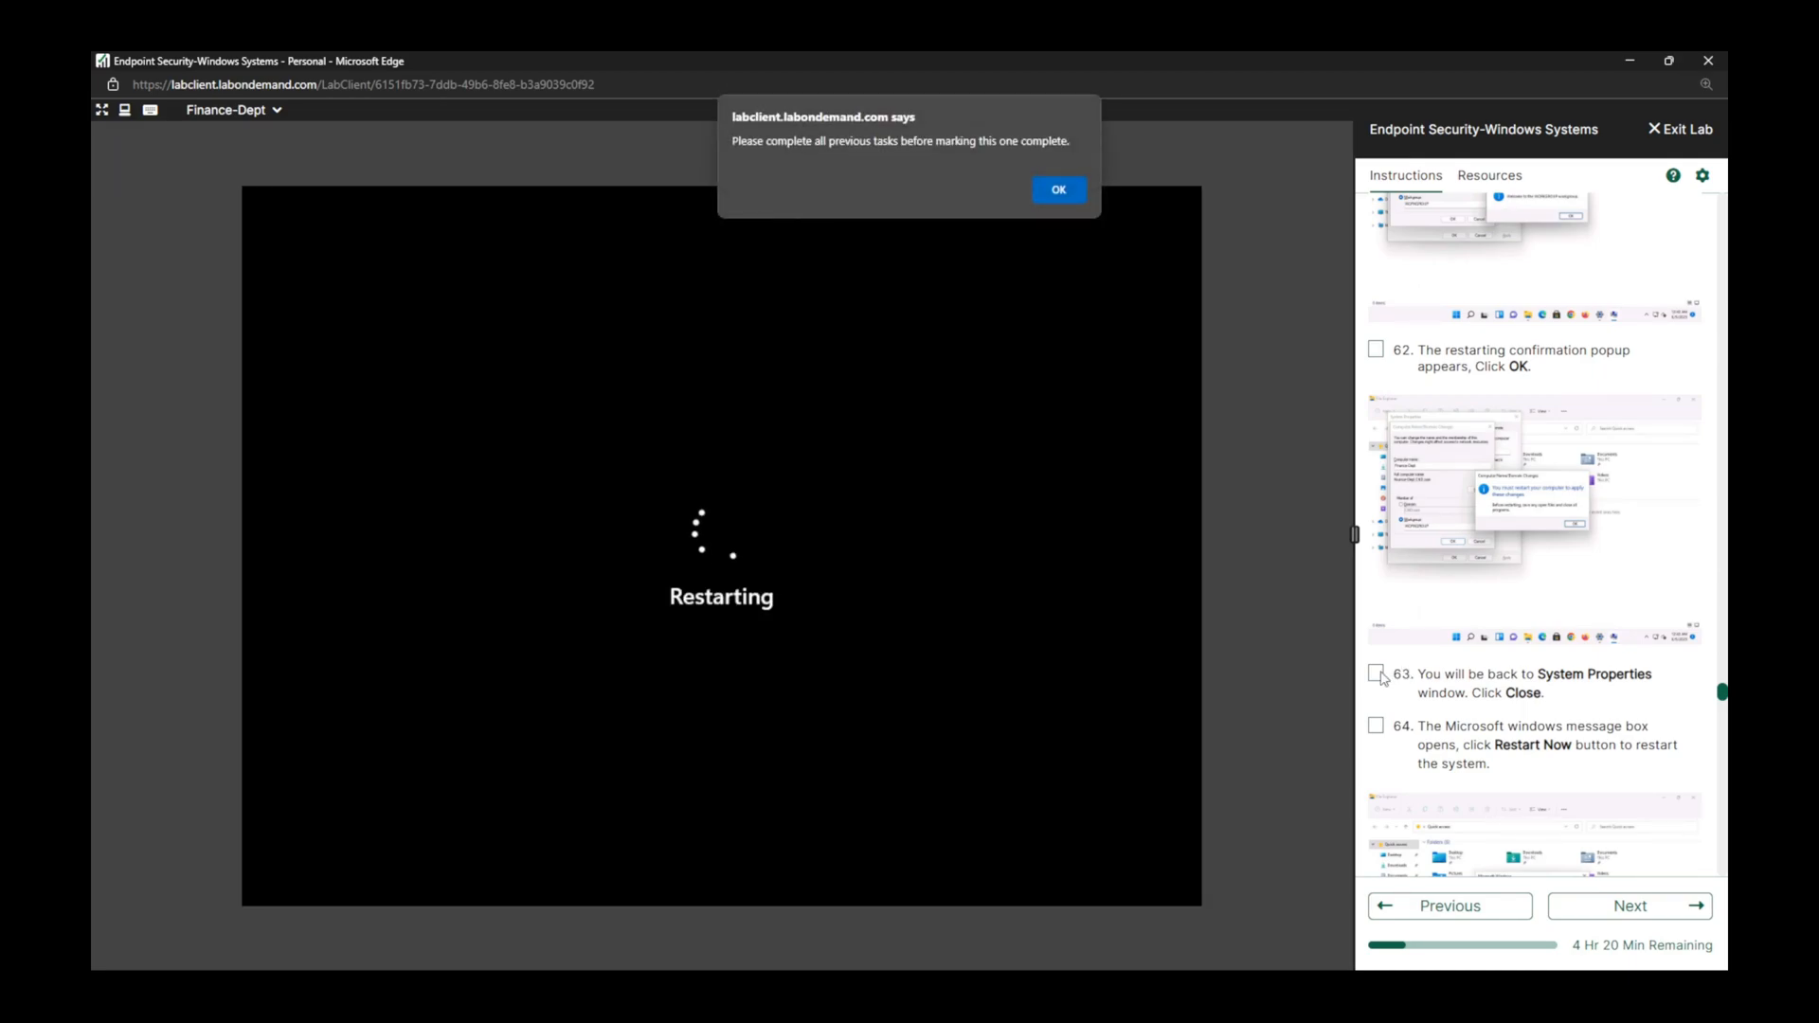
key(Return)
click(1375, 349)
click(1376, 674)
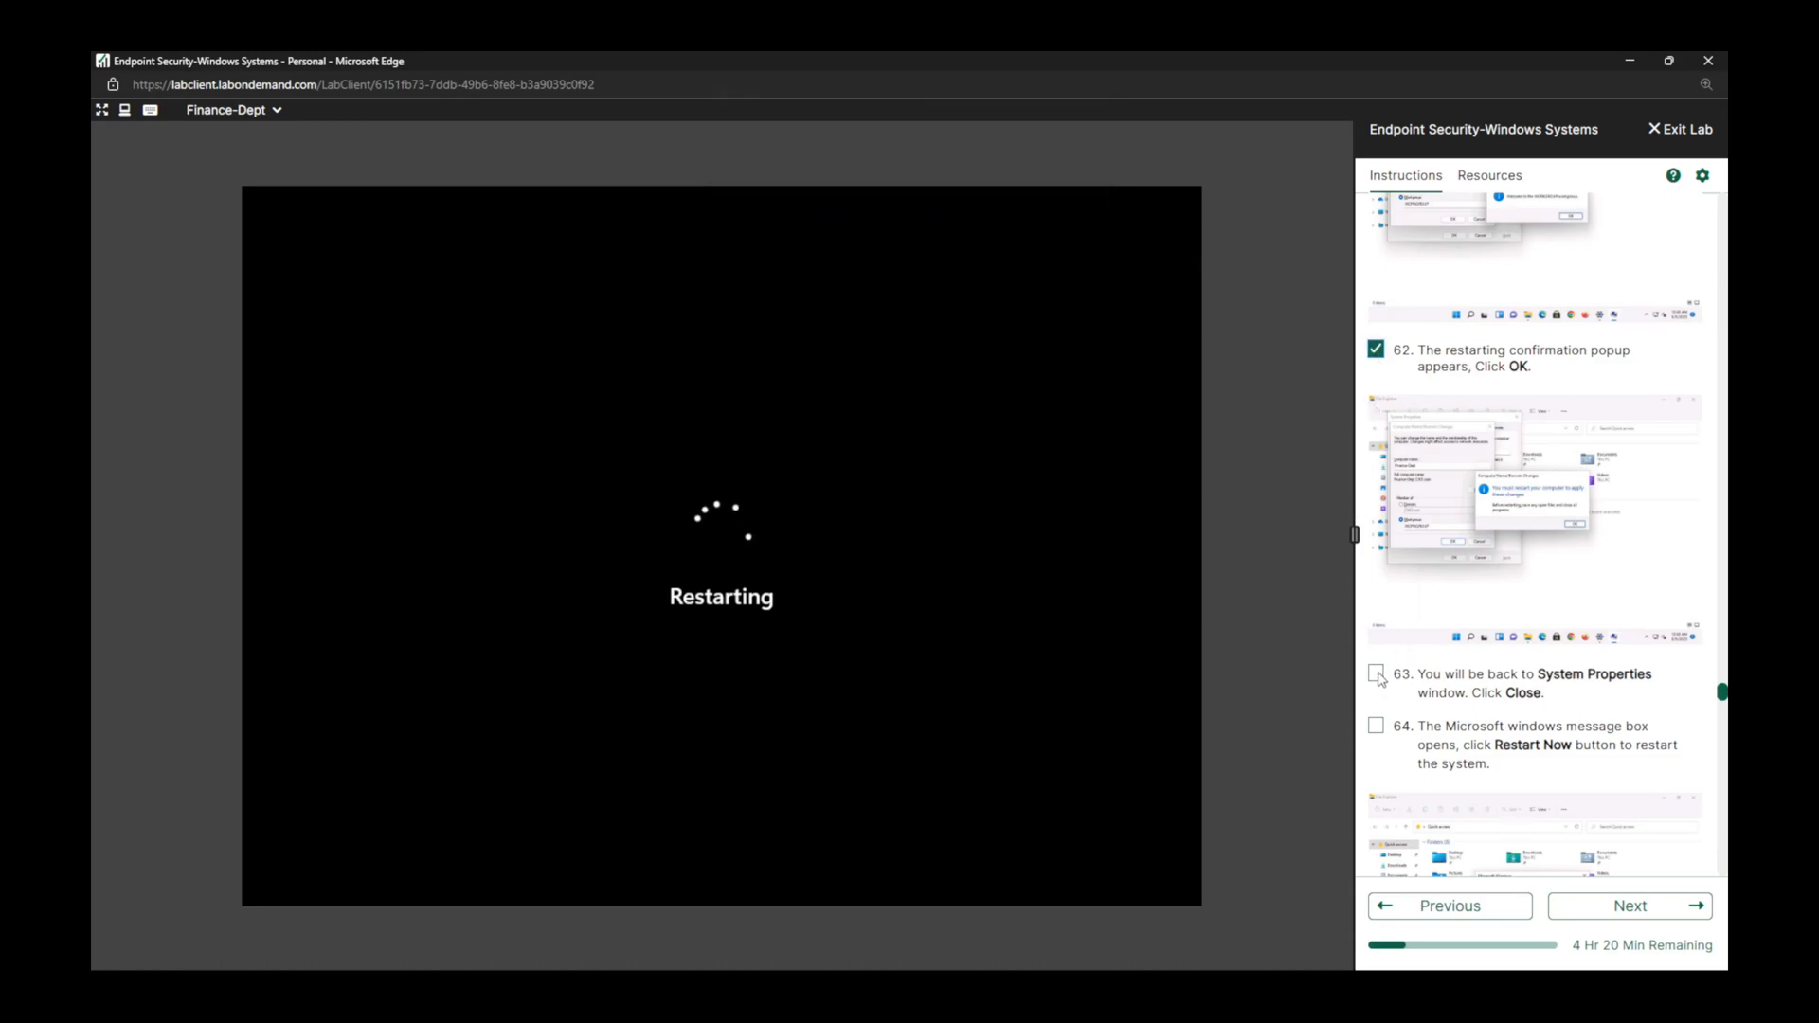
click(1376, 725)
scroll(1444, 684, down, 5)
scroll(1444, 684, down, 1)
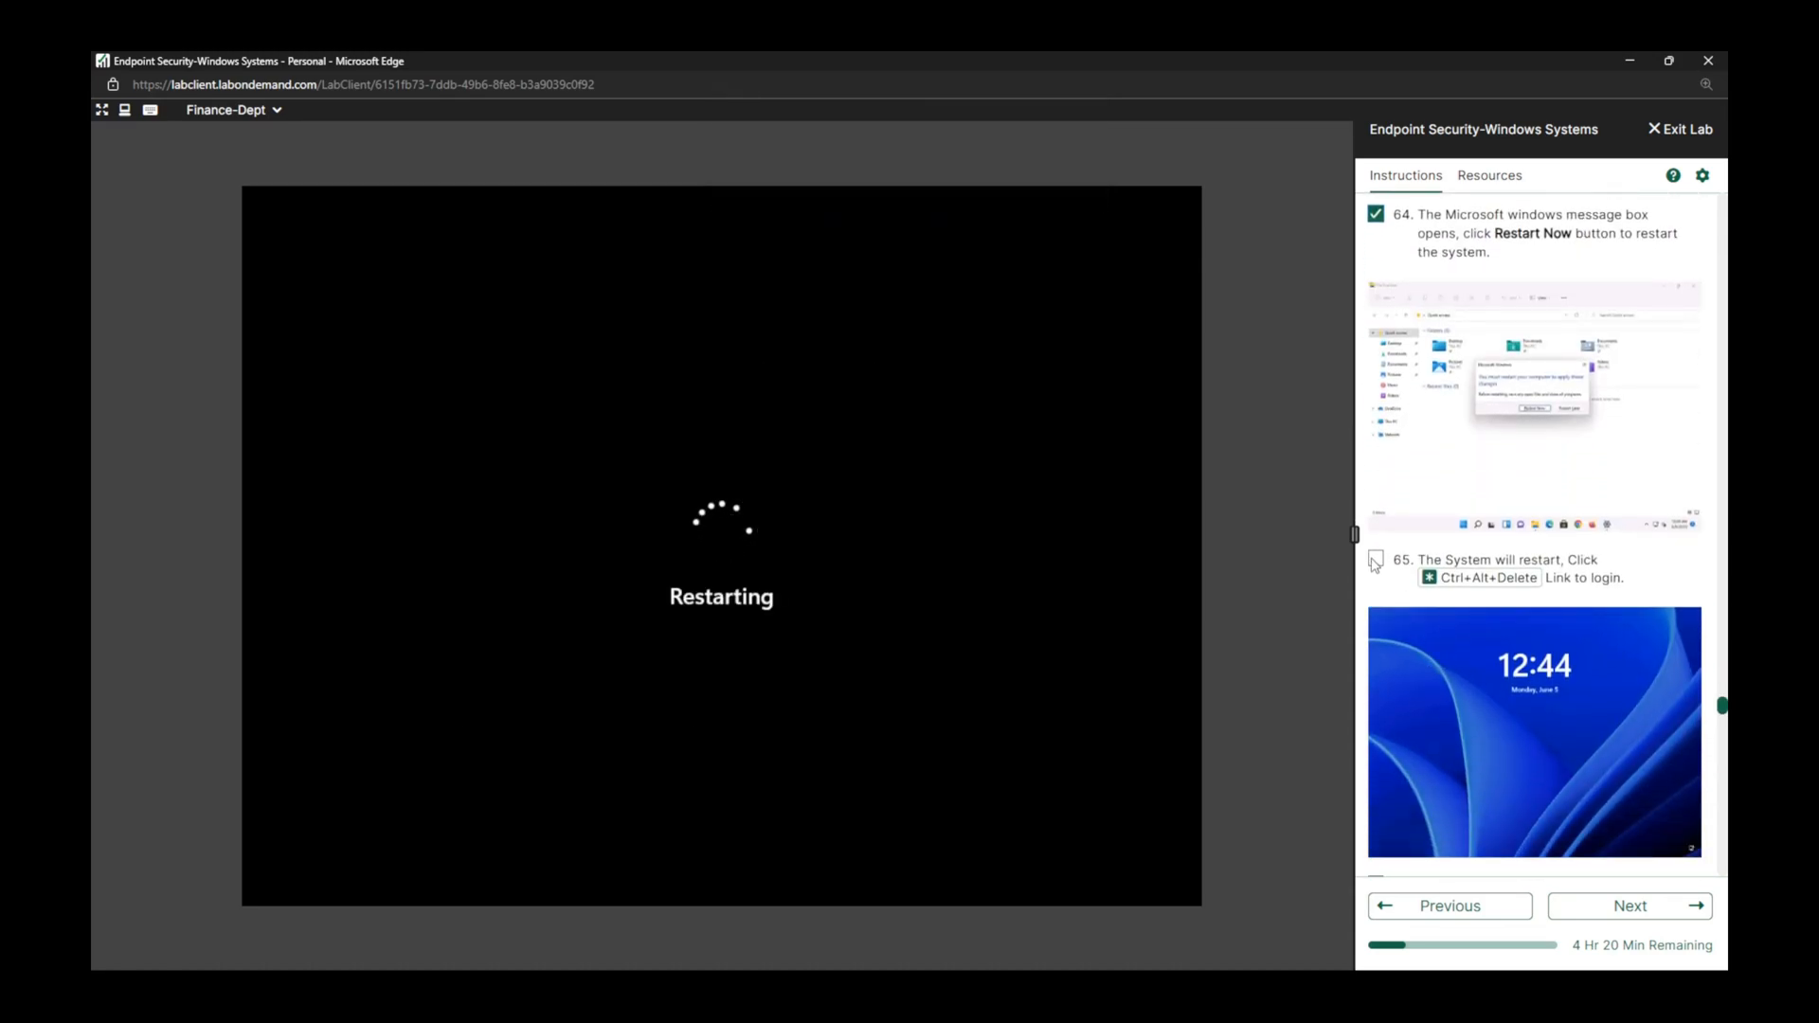
click(1377, 560)
scroll(1376, 563, down, 1)
scroll(1377, 563, down, 1)
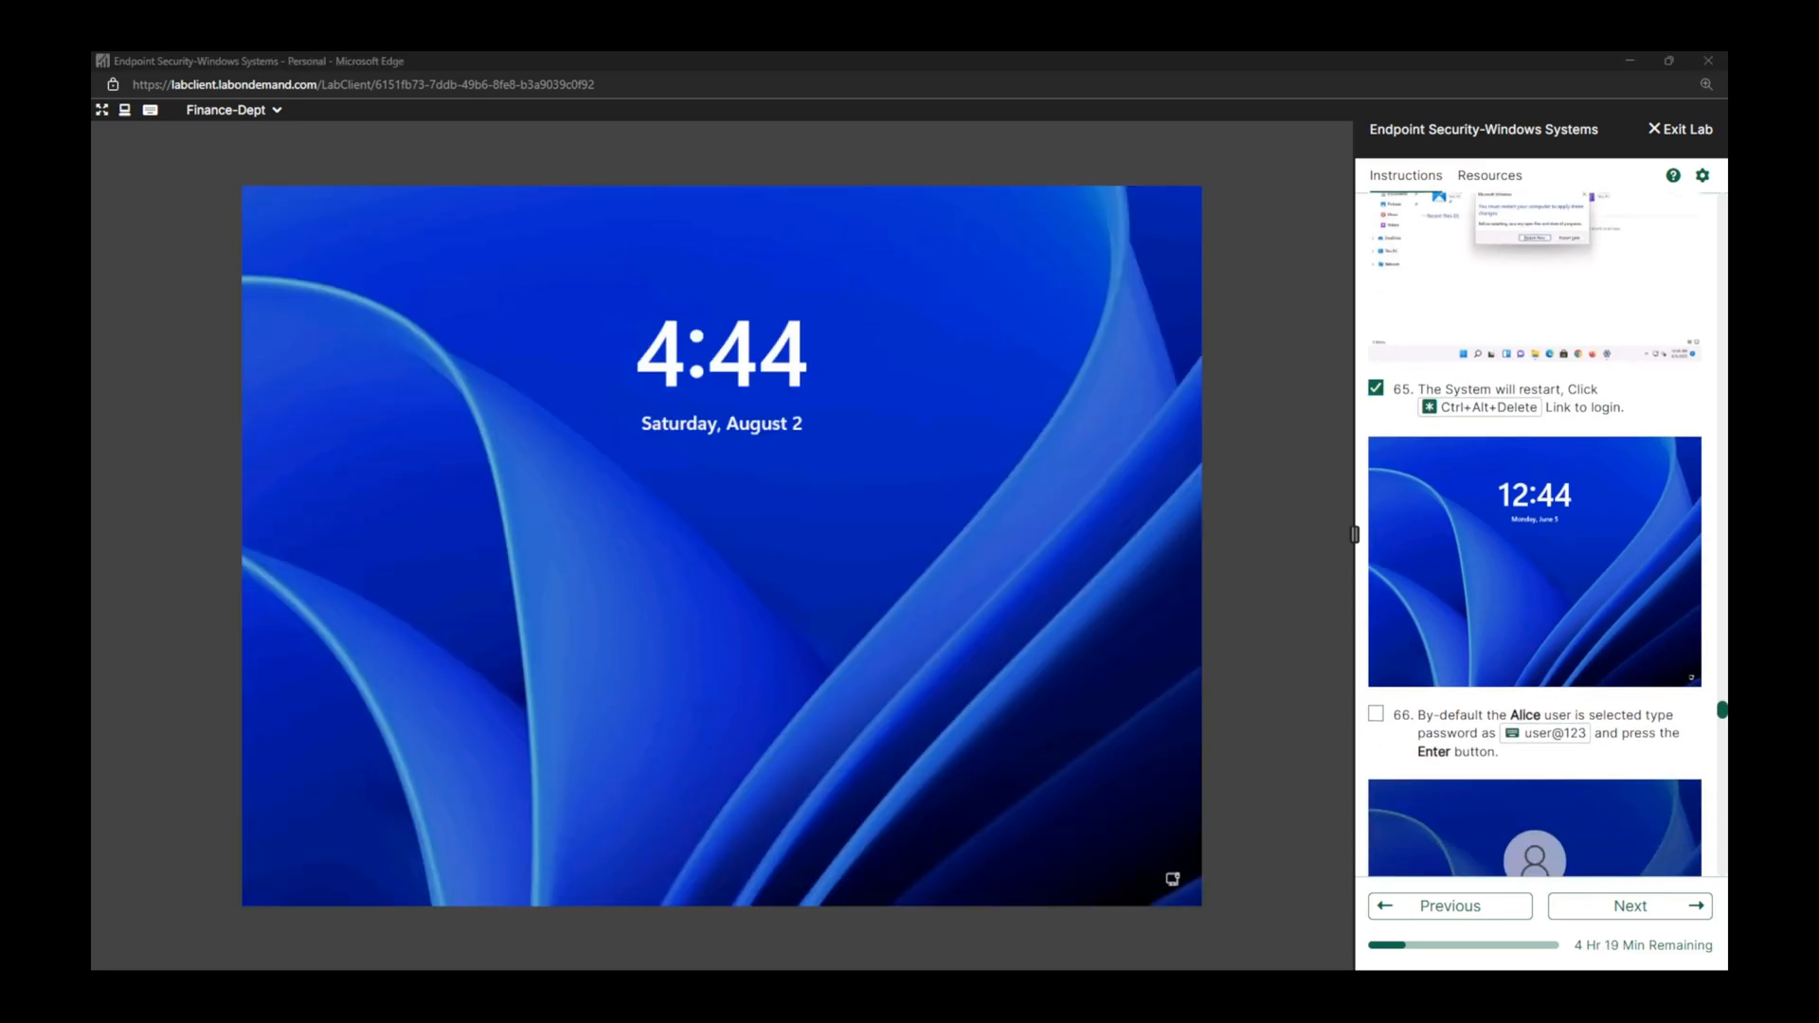
Mark lab task 66 complete and sign in to the default local user with the account password.
click(1055, 495)
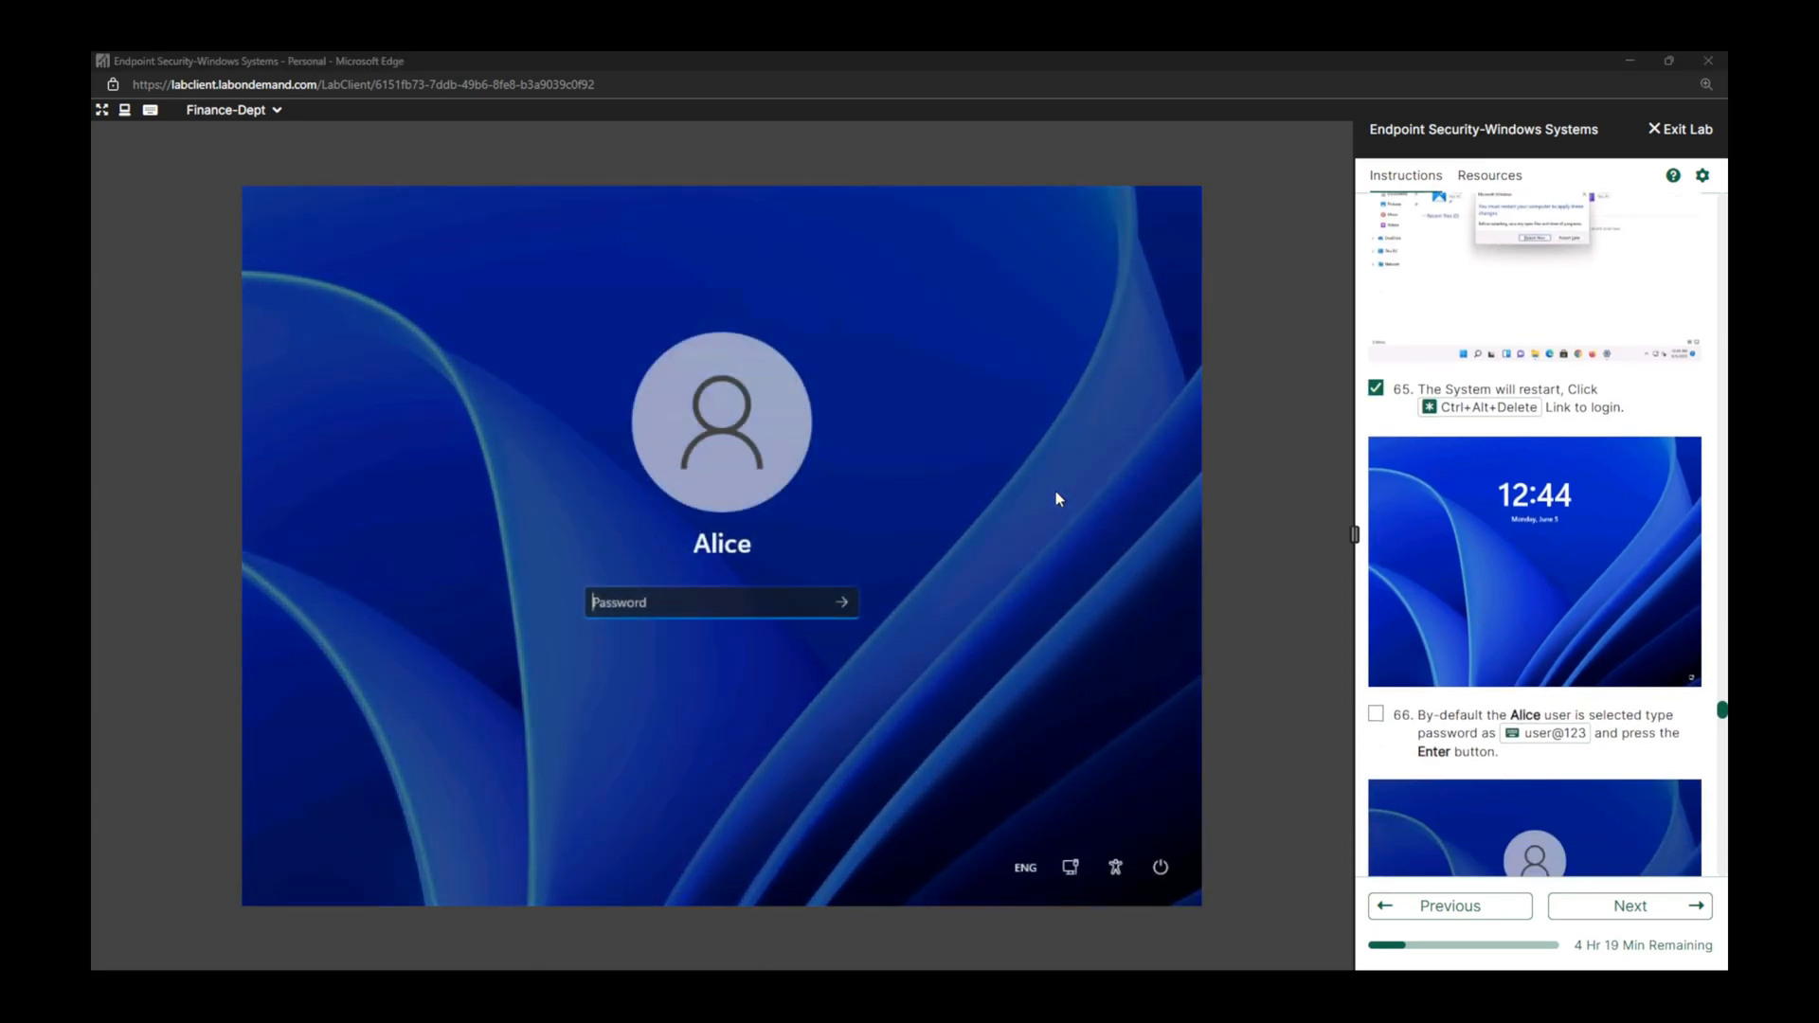
click(1376, 715)
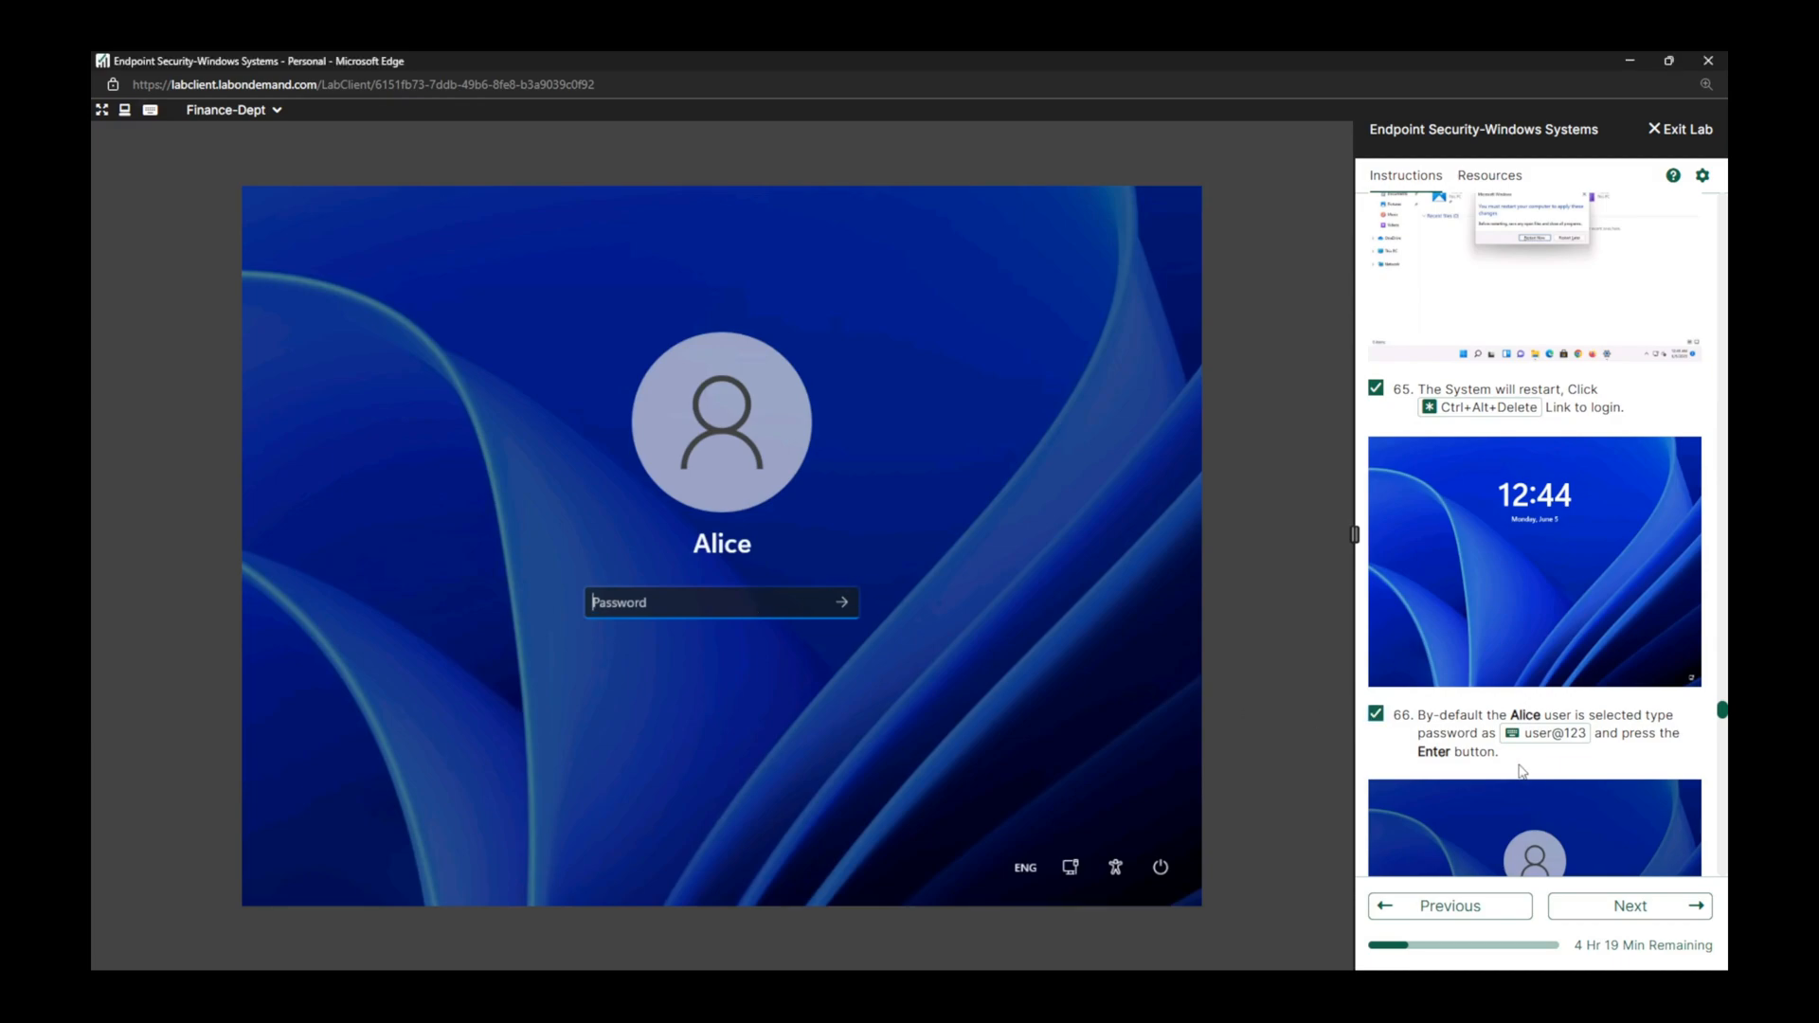
click(1516, 735)
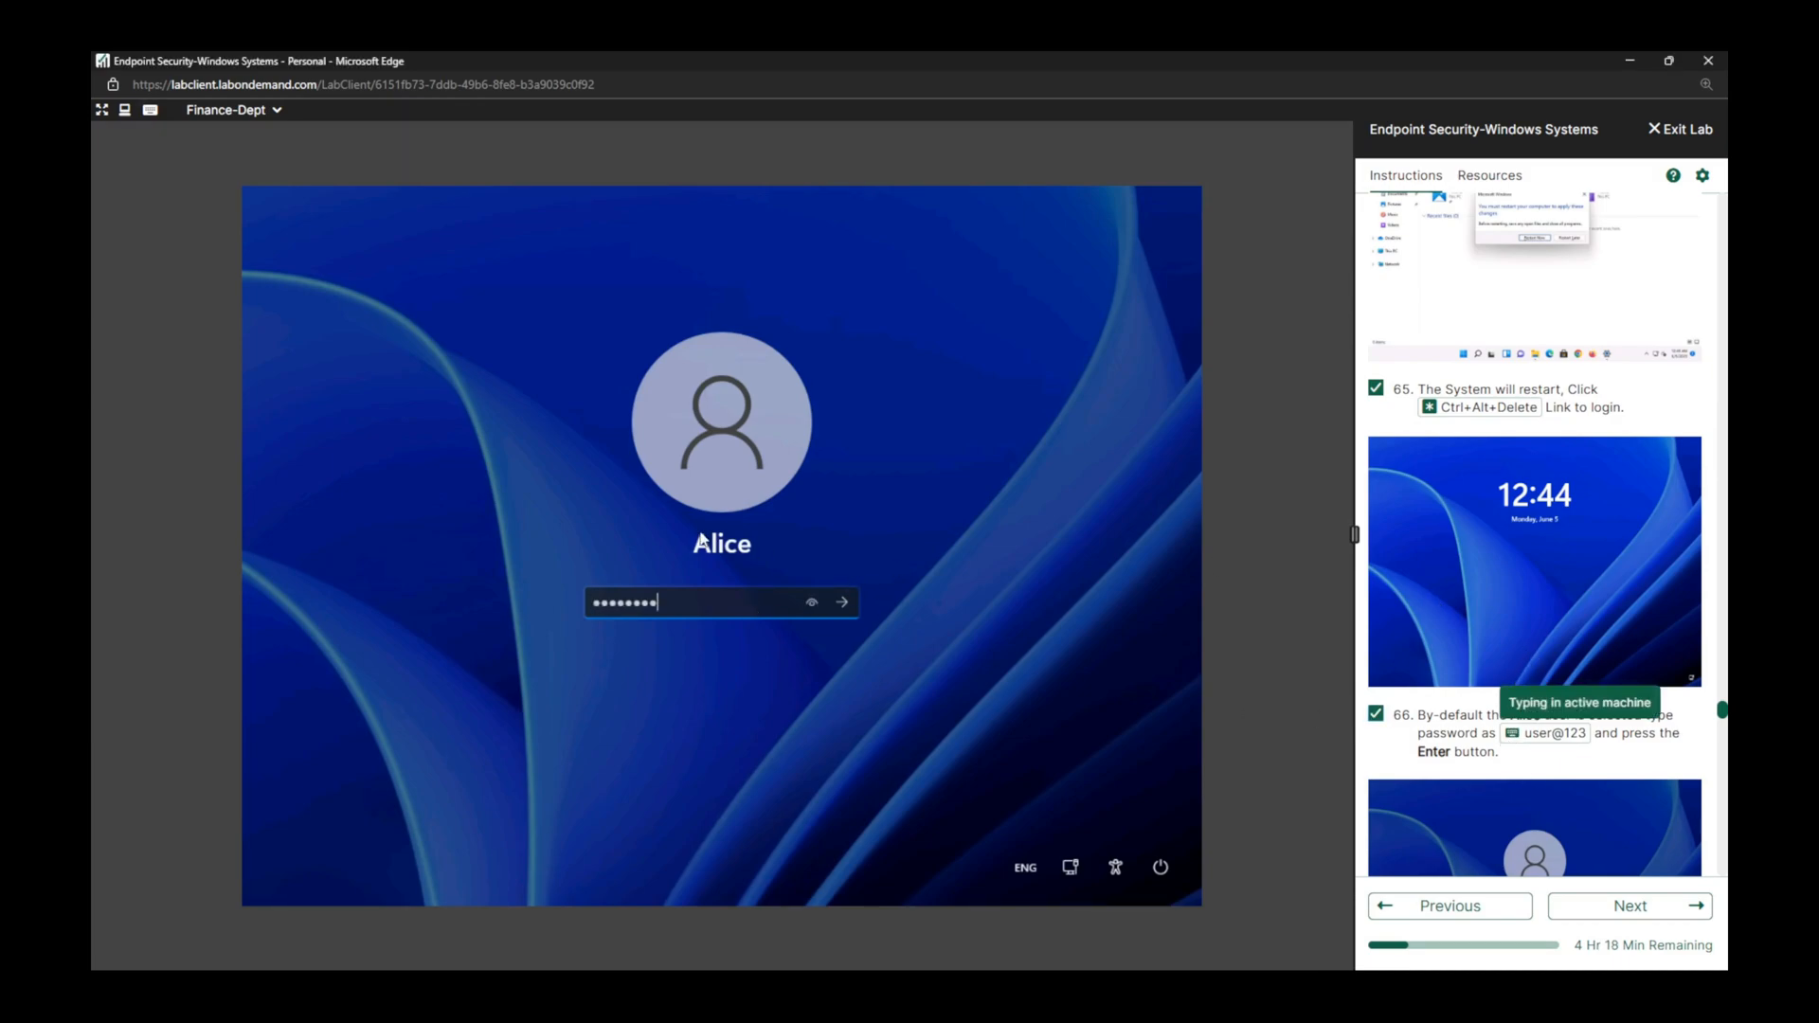
click(842, 602)
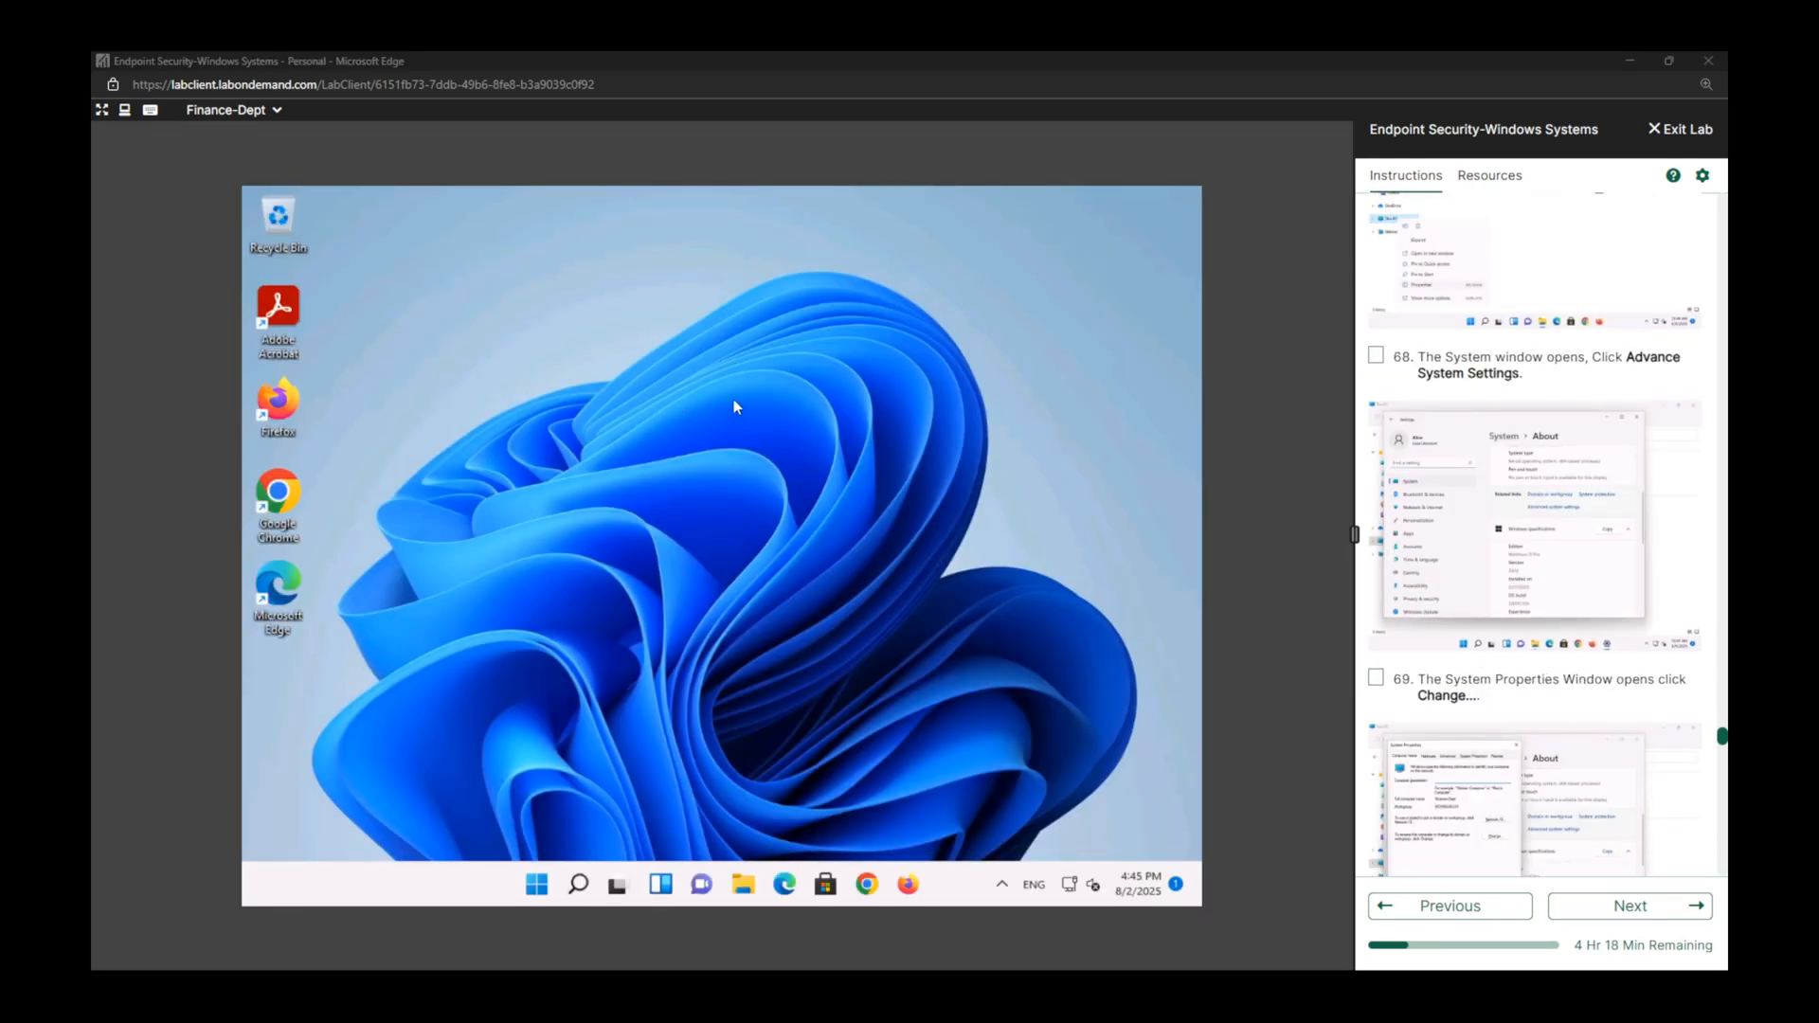
Open the properties of This PC from File Explorer and maximize the System About window.
click(744, 886)
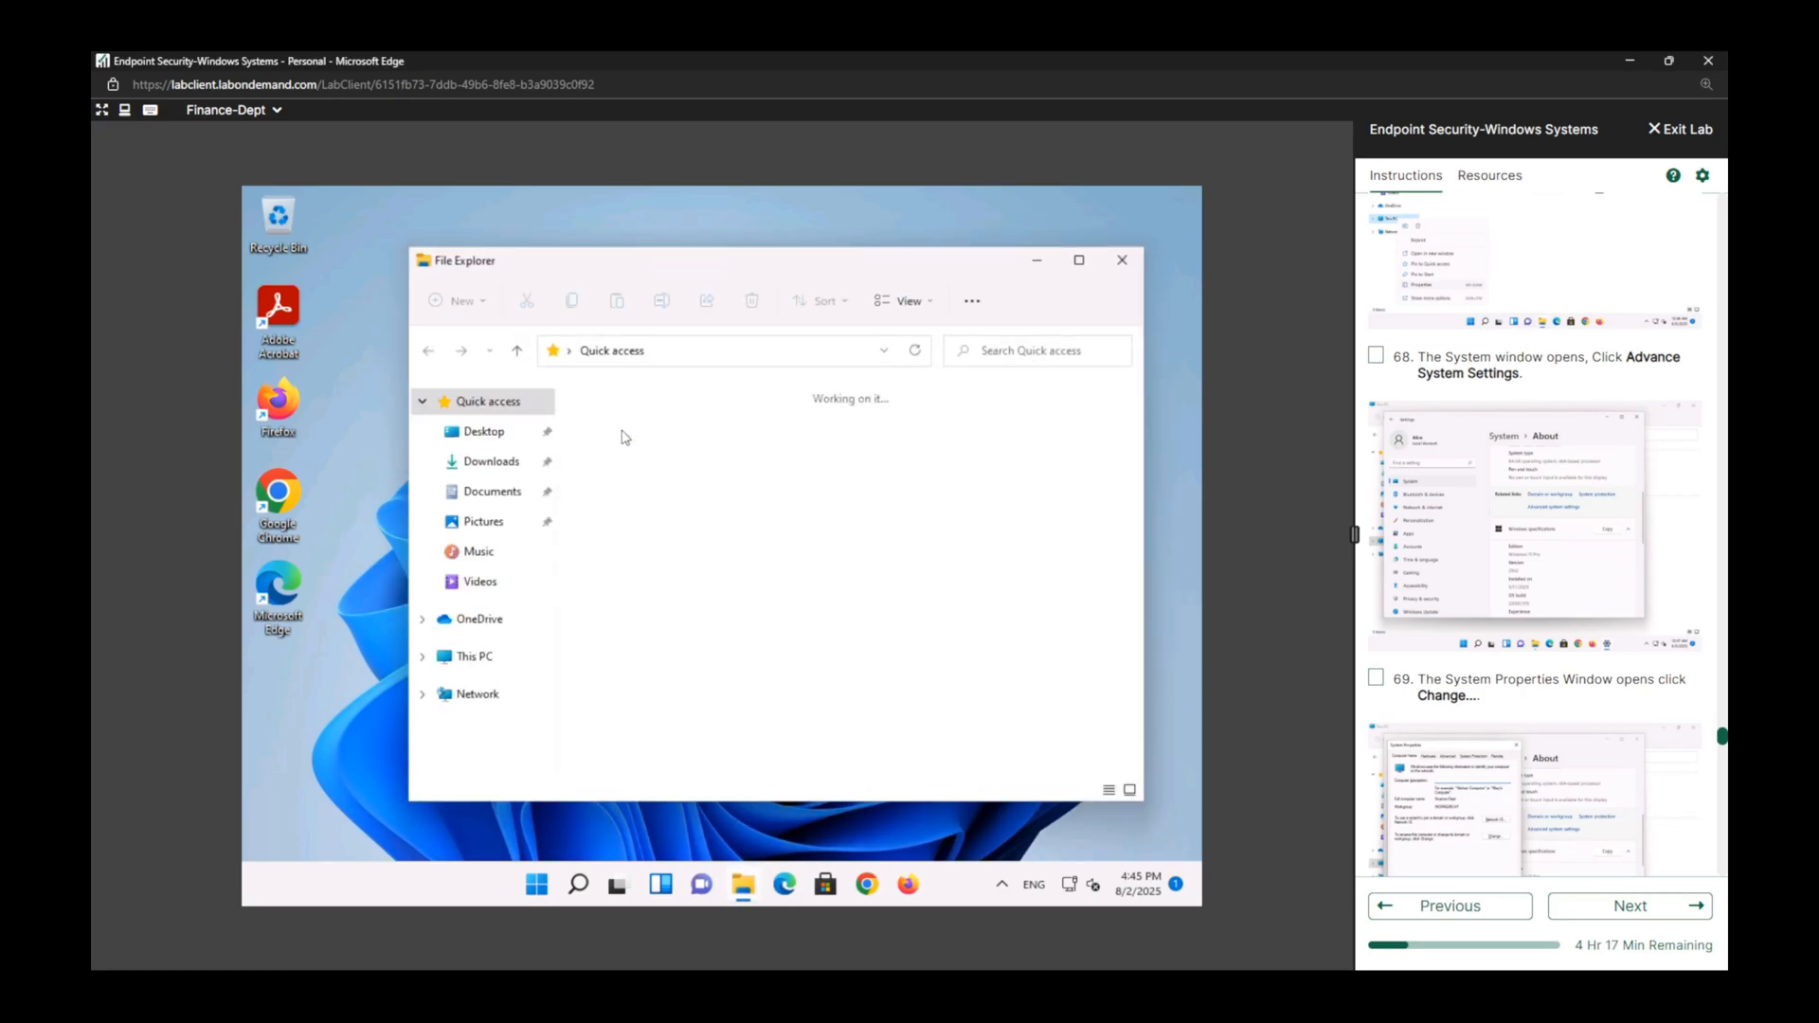
click(1080, 262)
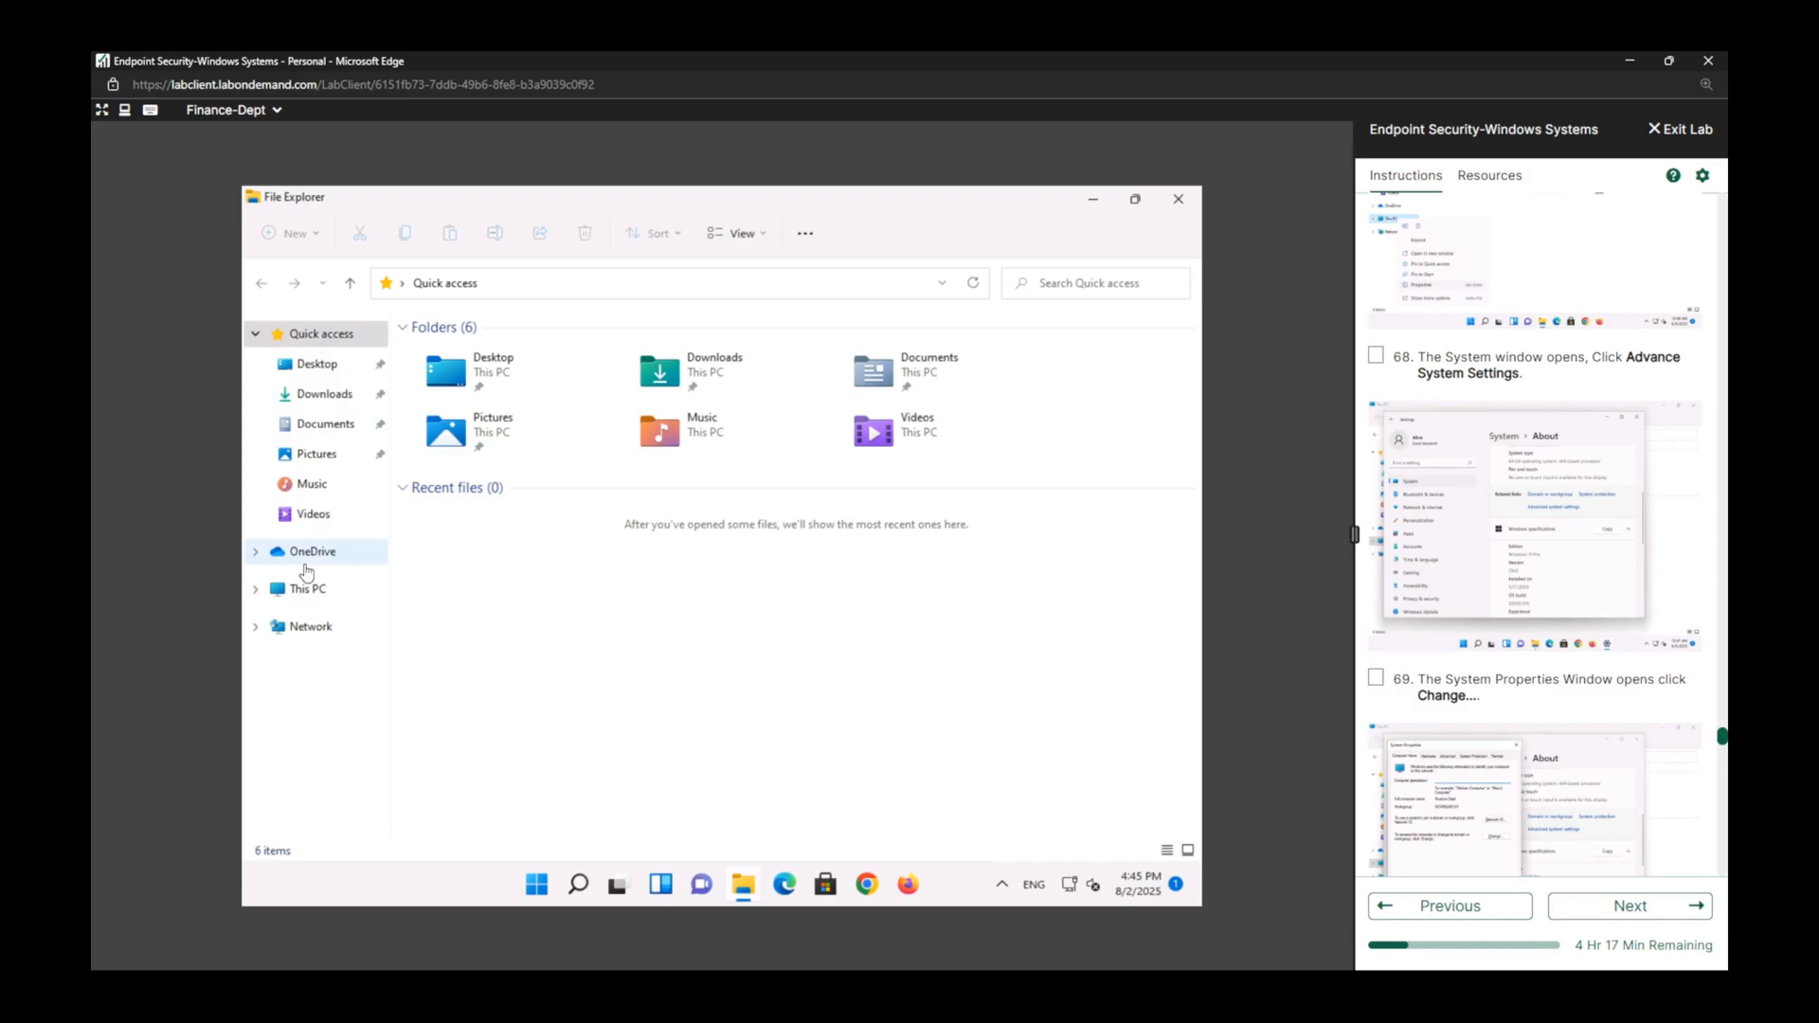
click(322, 594)
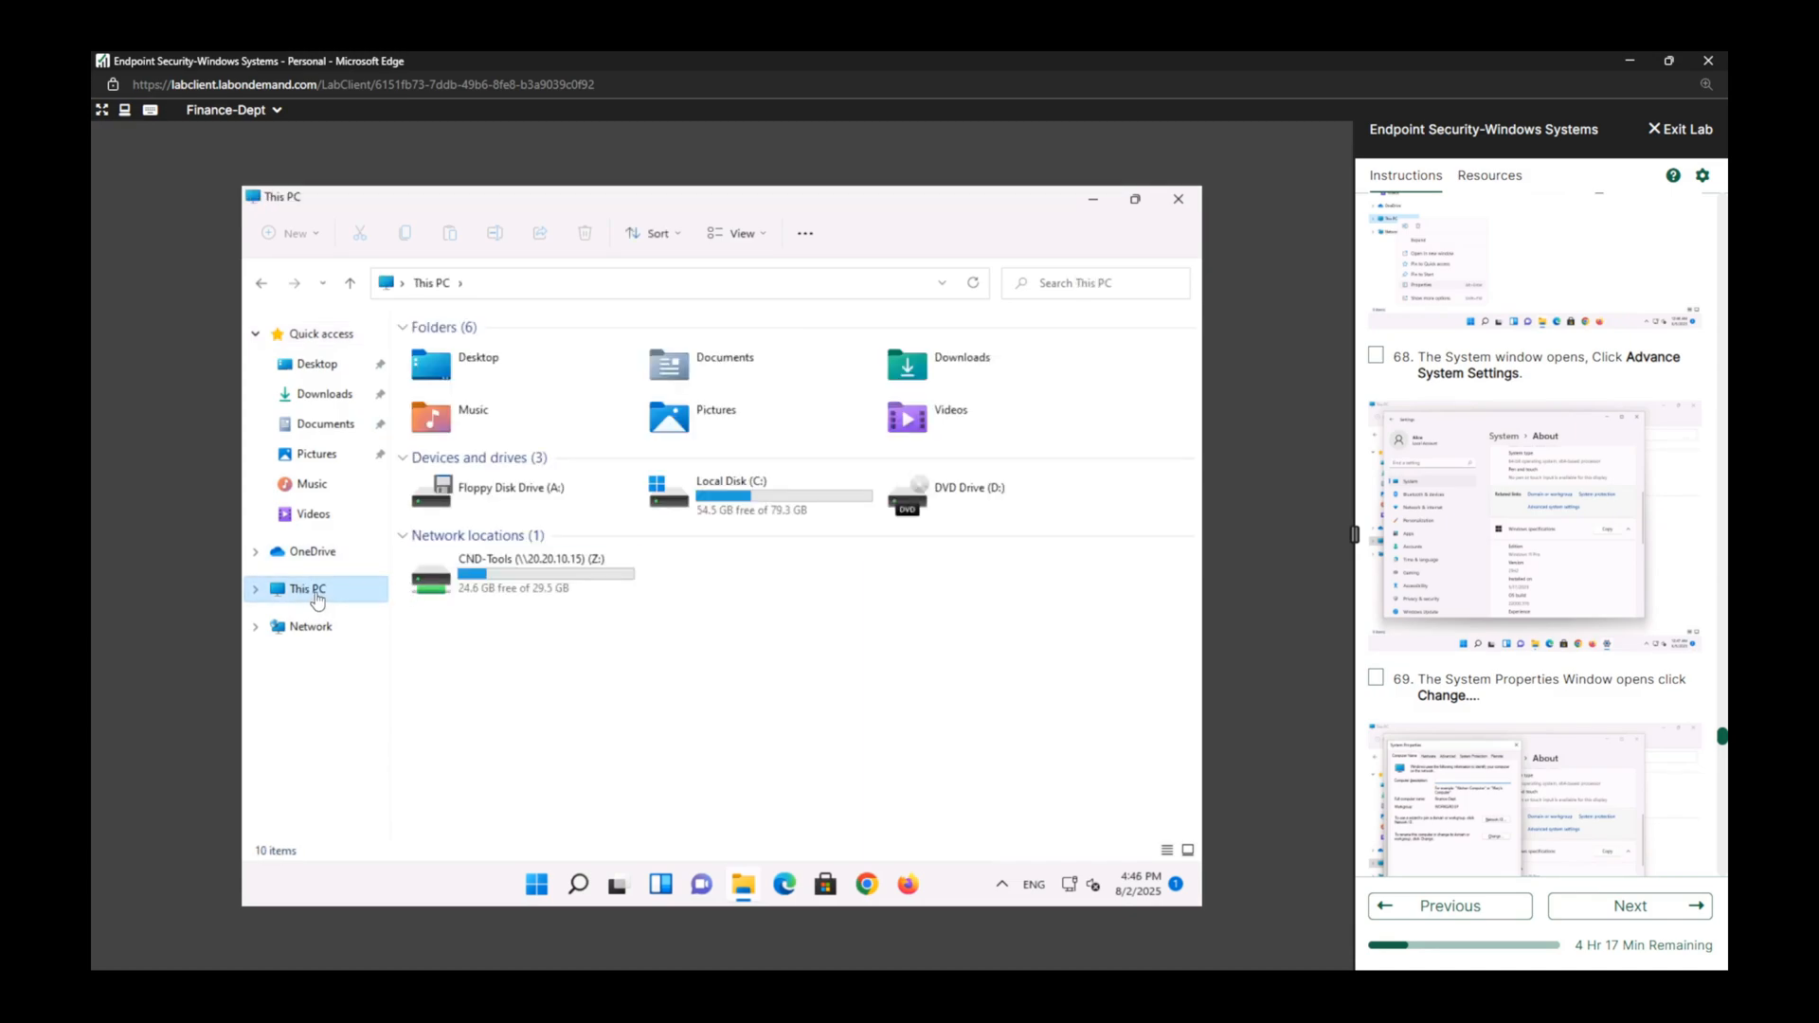
right_click(318, 600)
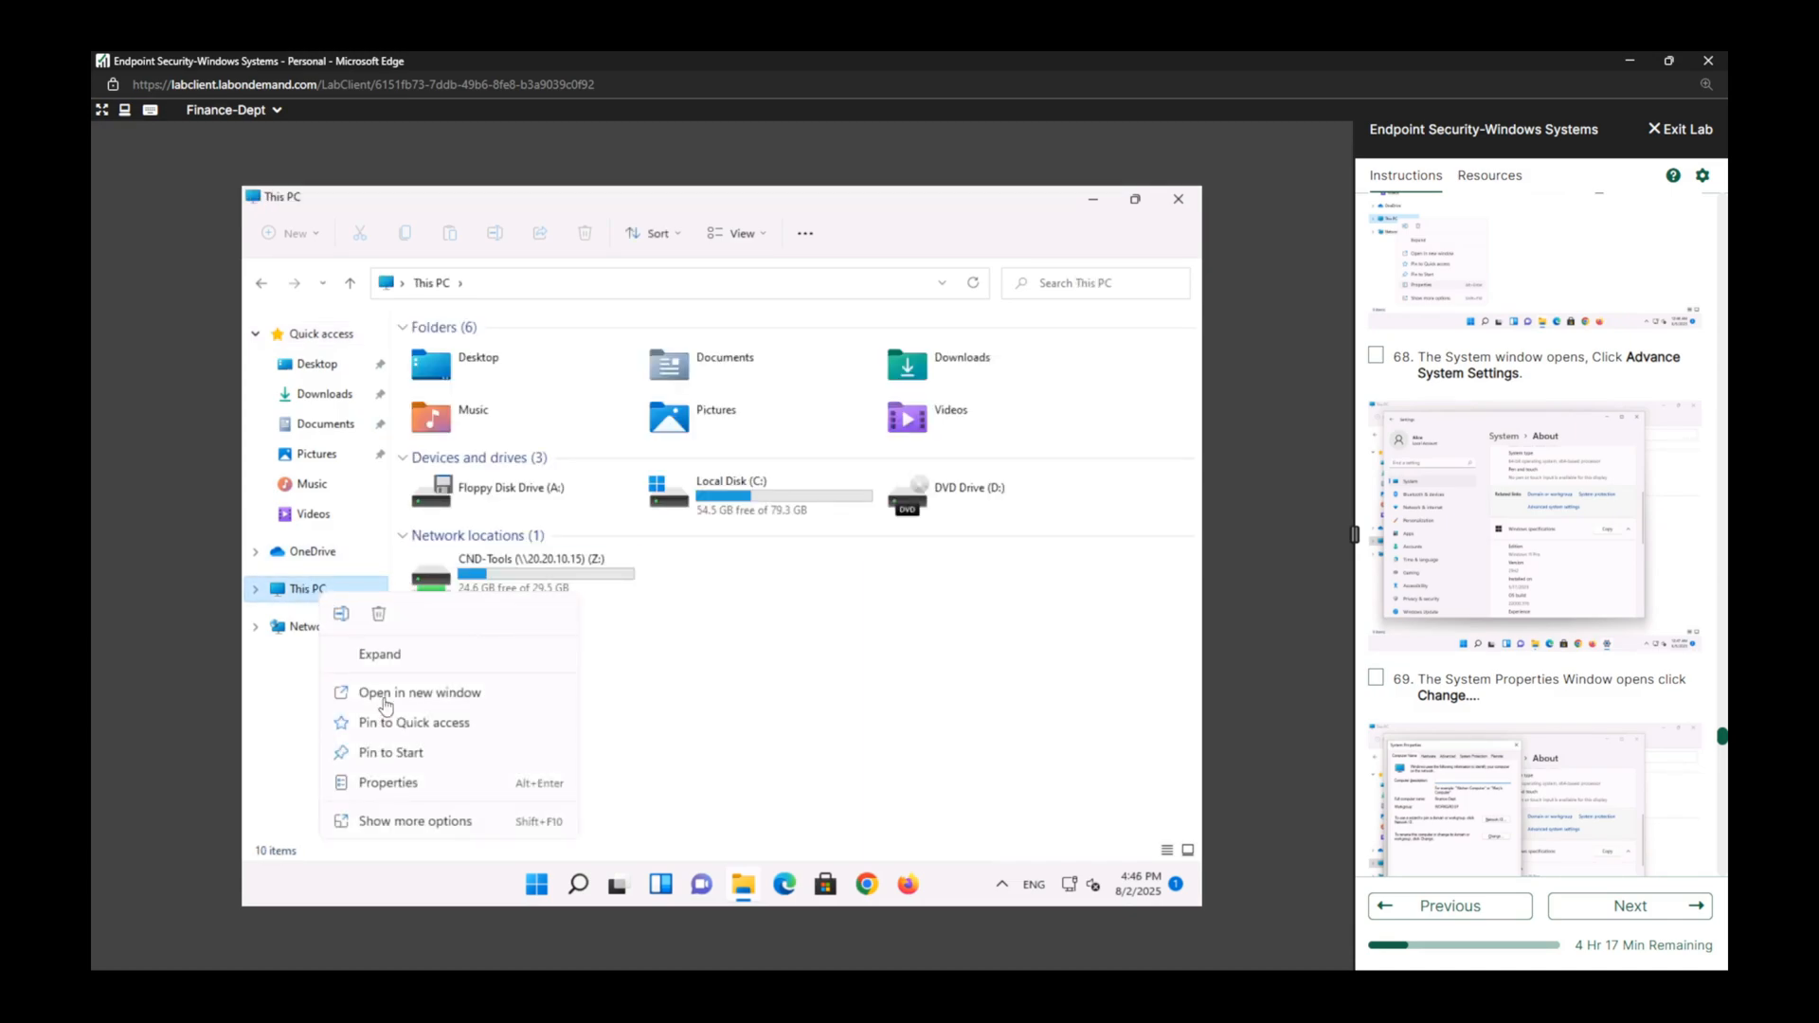
click(427, 783)
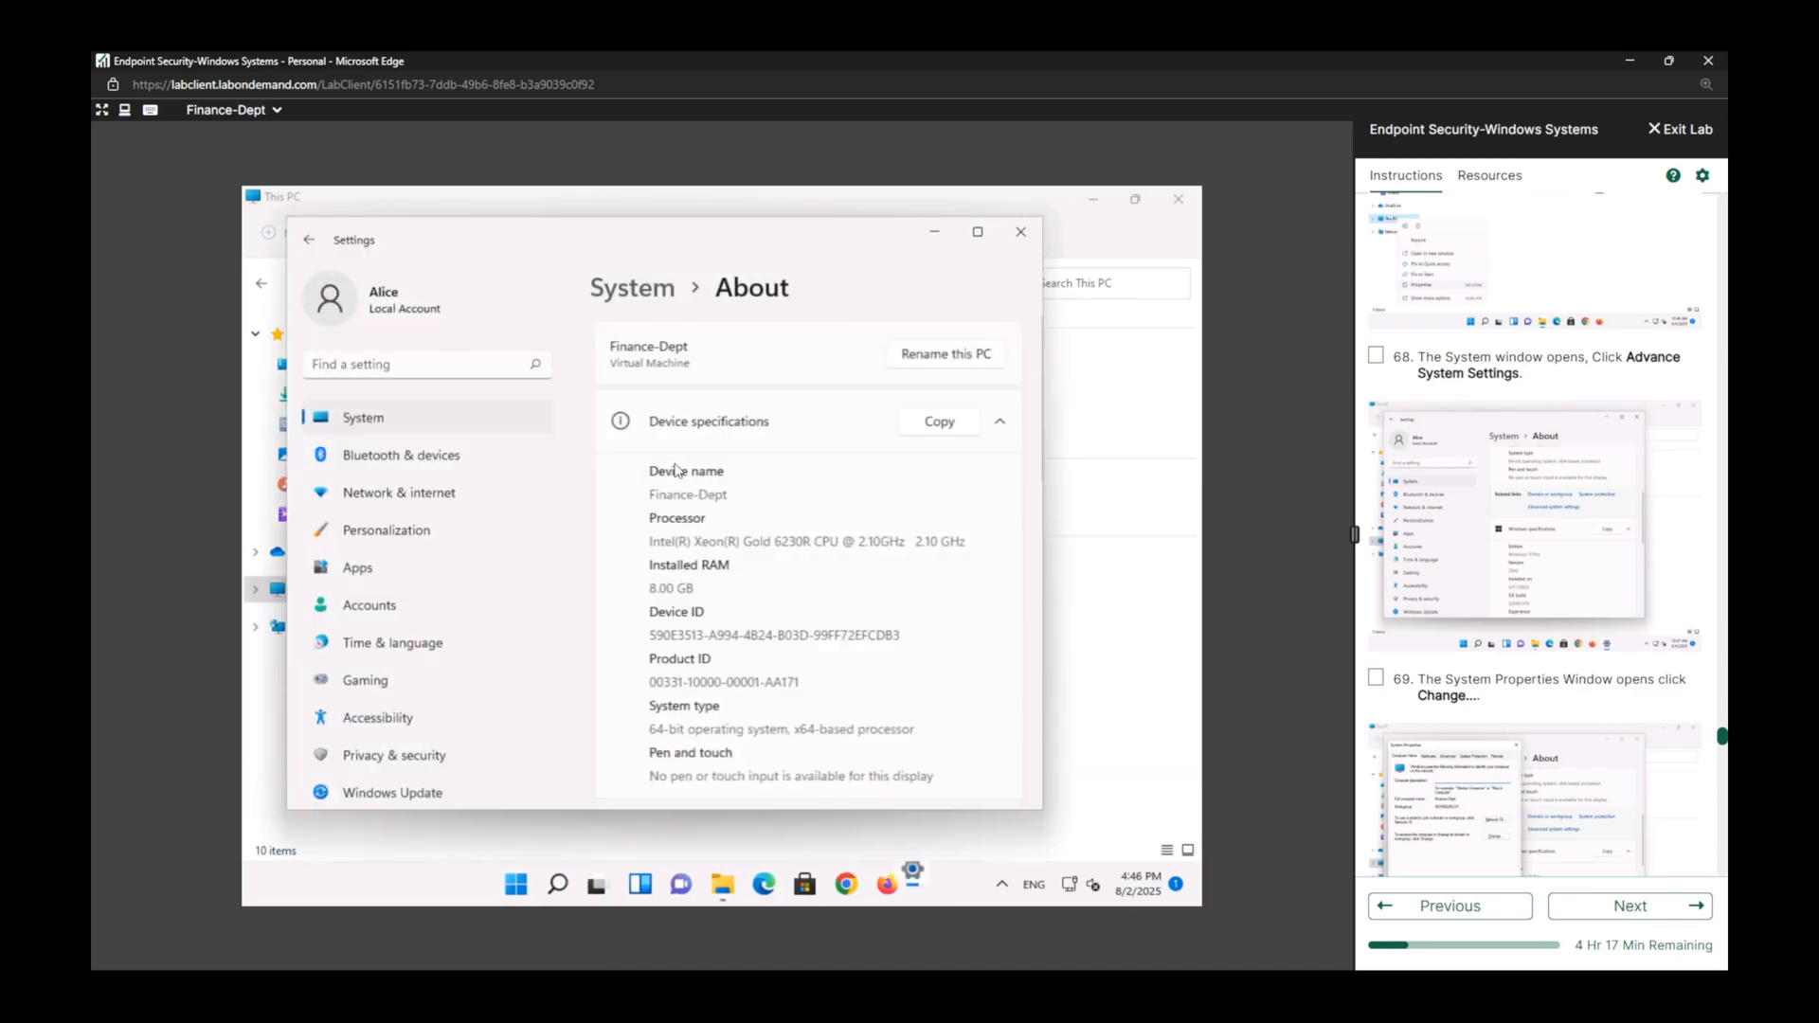
click(977, 231)
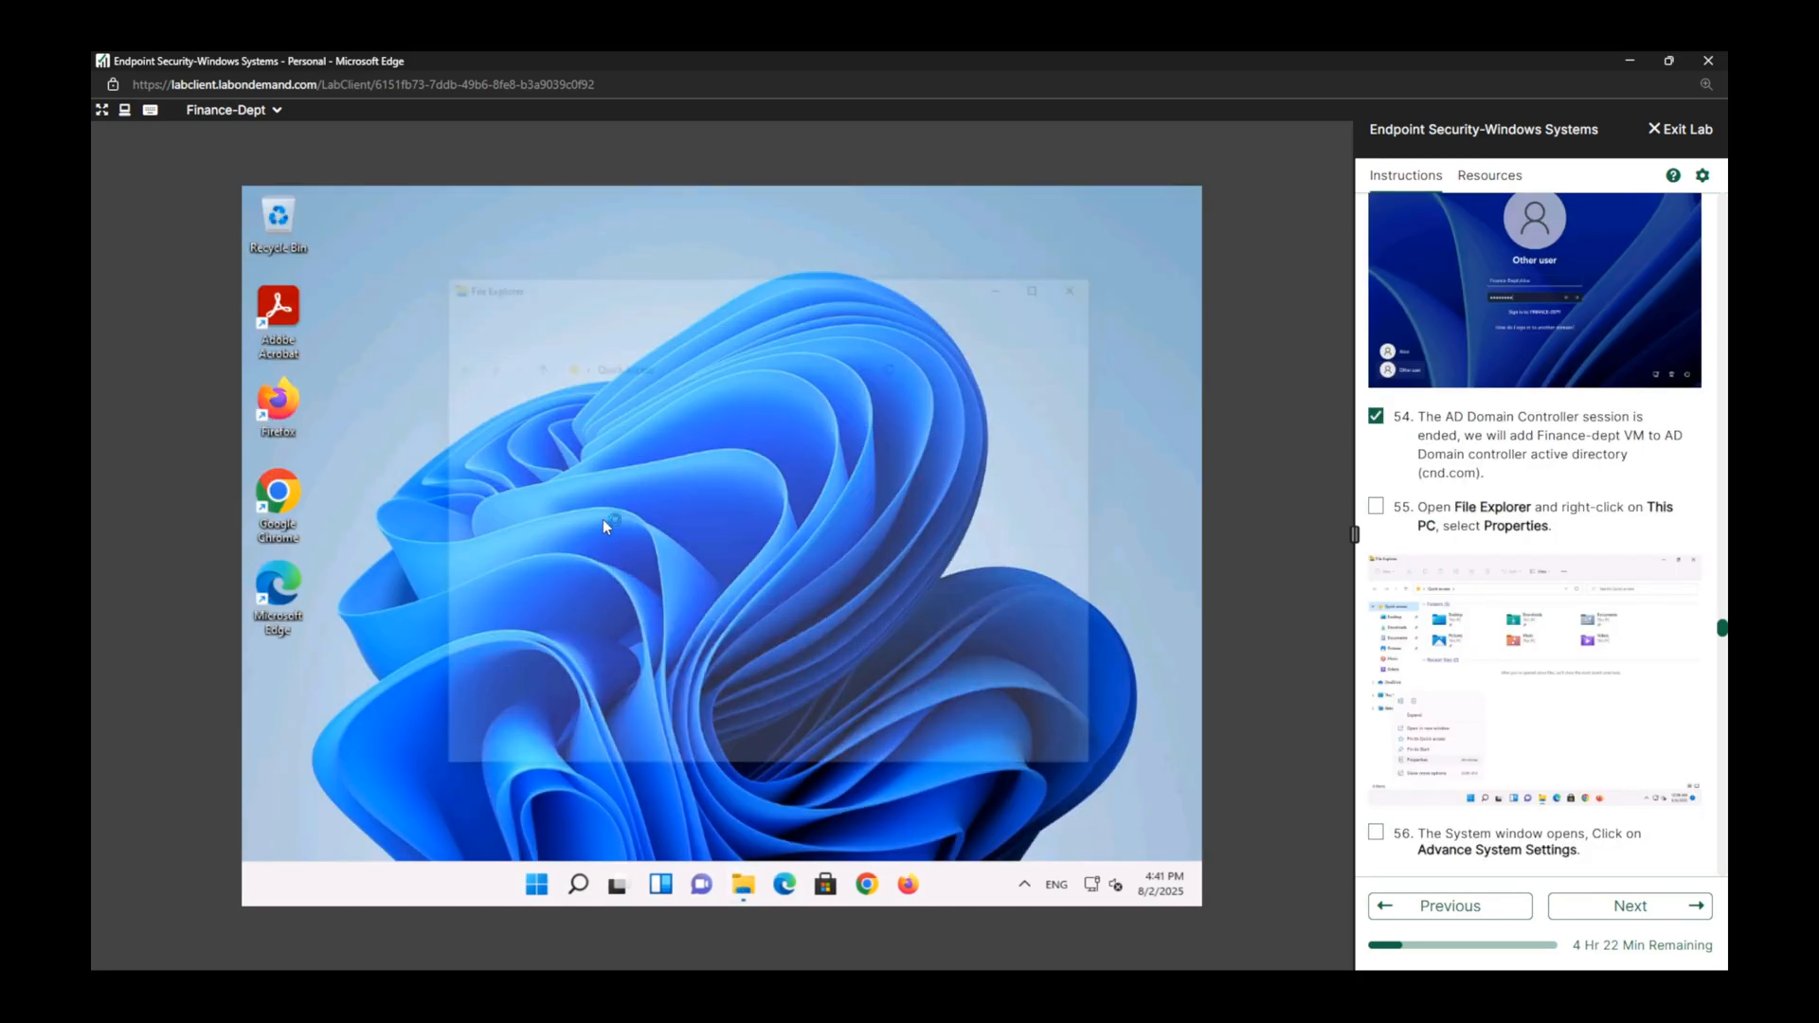
Open This PC's properties from File Explorer and mark lab task 55 complete.
click(487, 659)
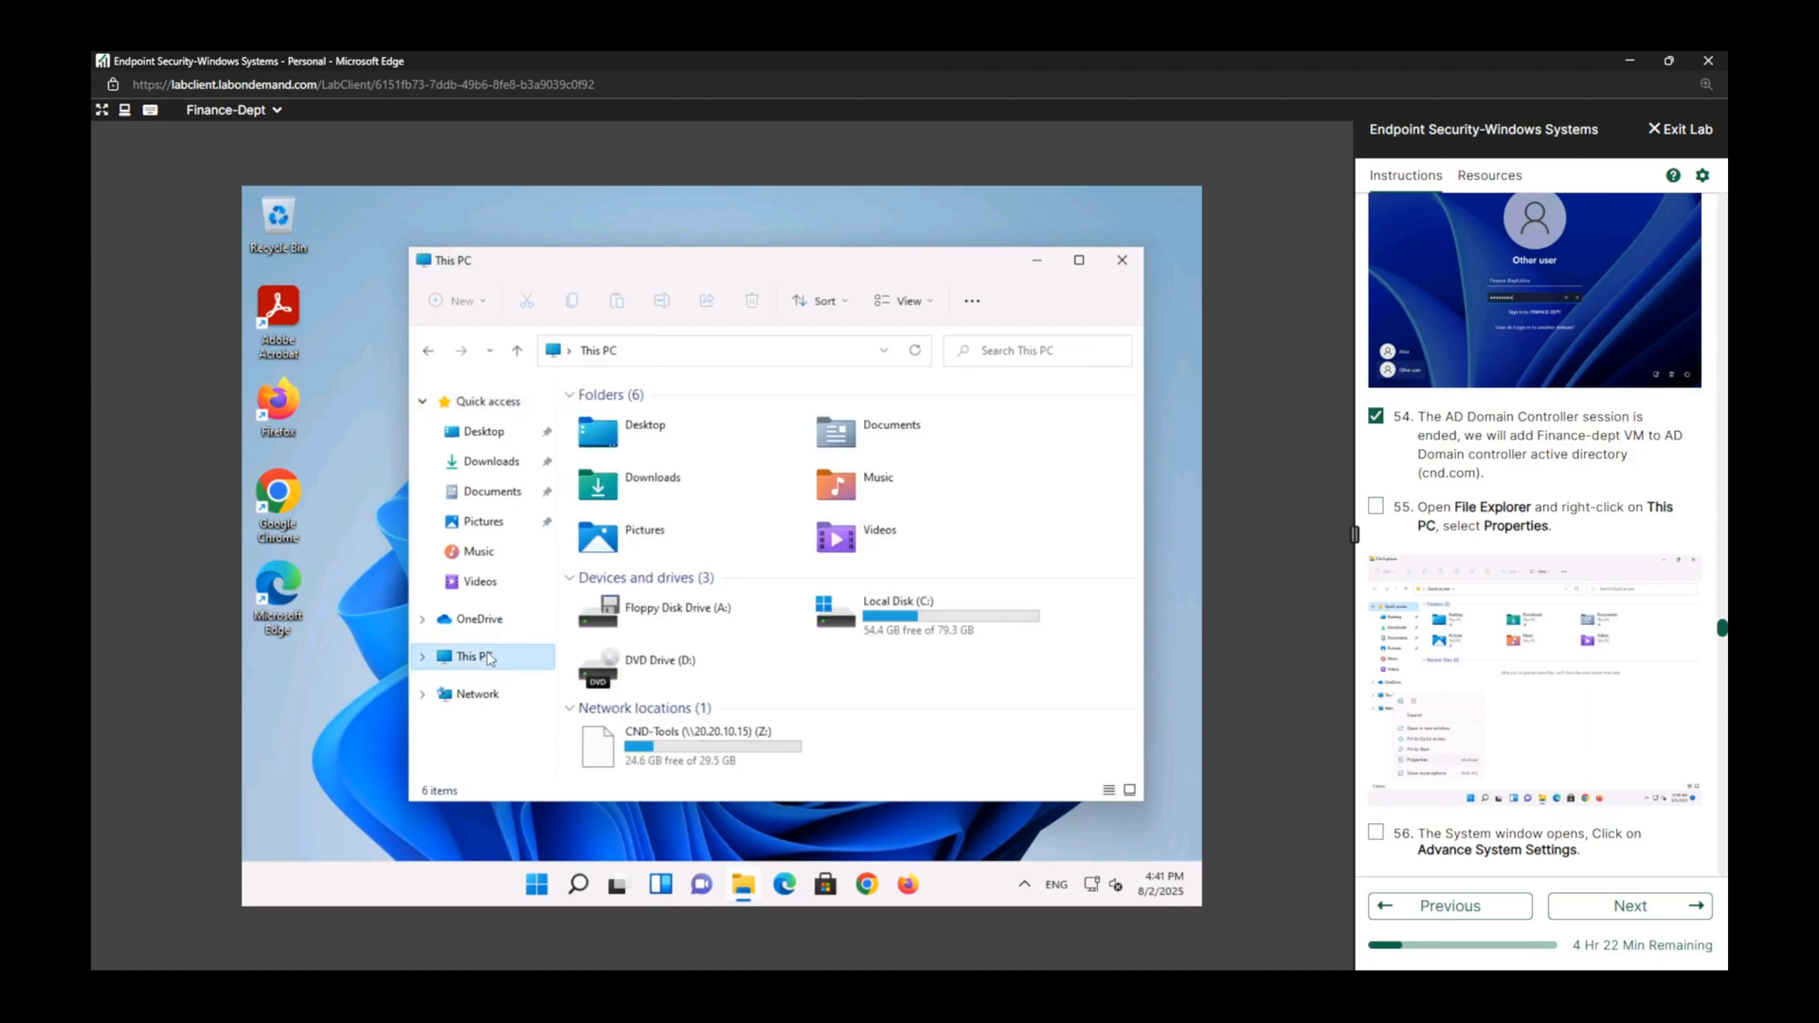
right_click(489, 660)
click(557, 597)
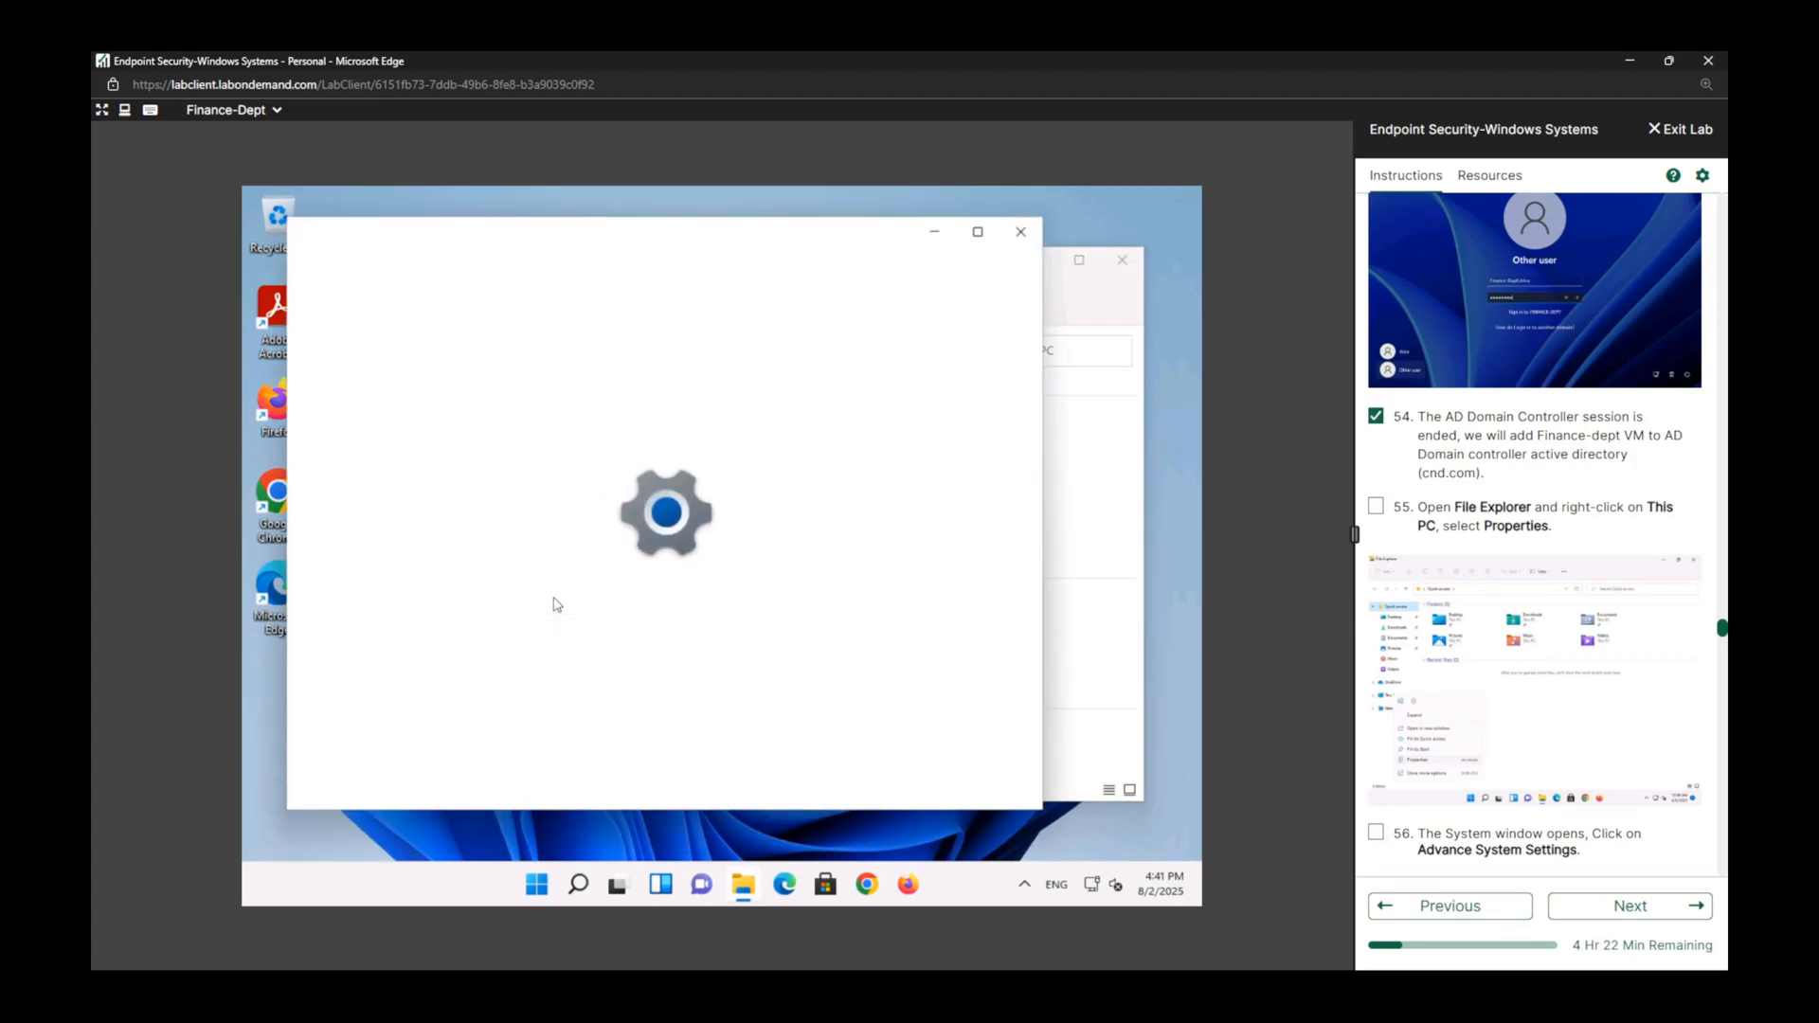
click(1375, 506)
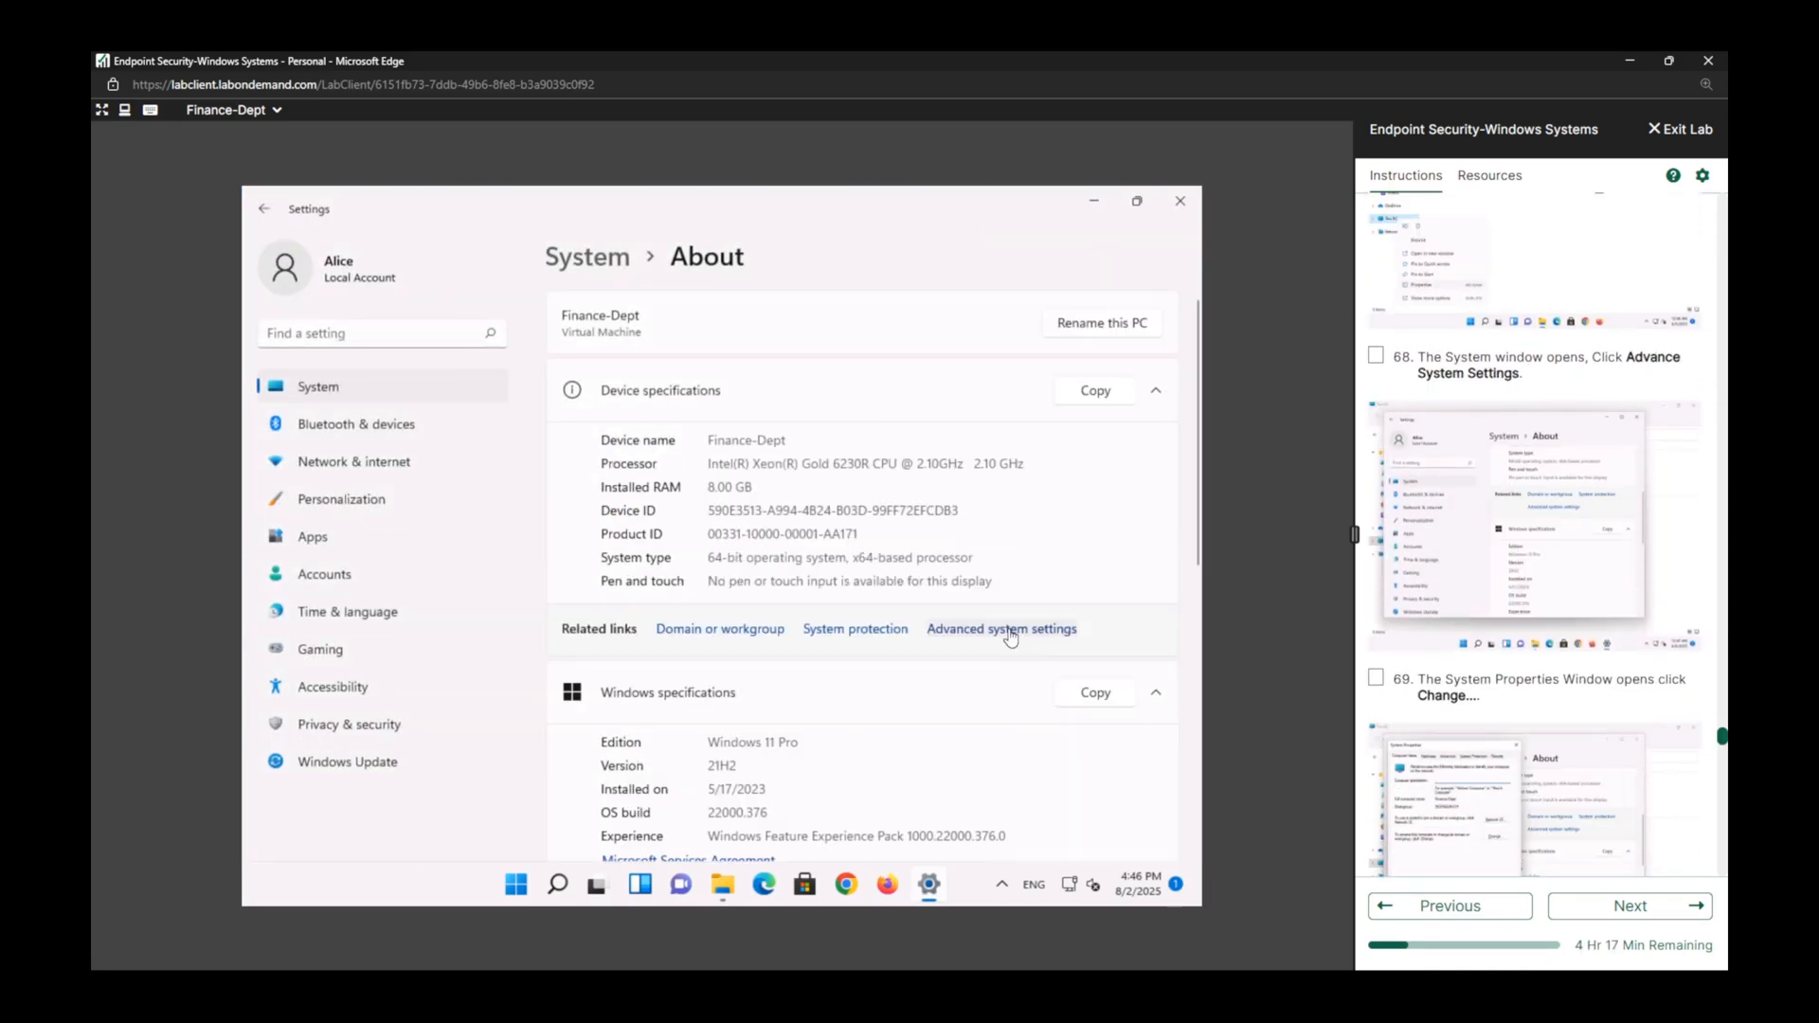
Open the Computer Name/Domain Changes dialog through the advanced system settings and mark lab task 68 complete.
click(1005, 629)
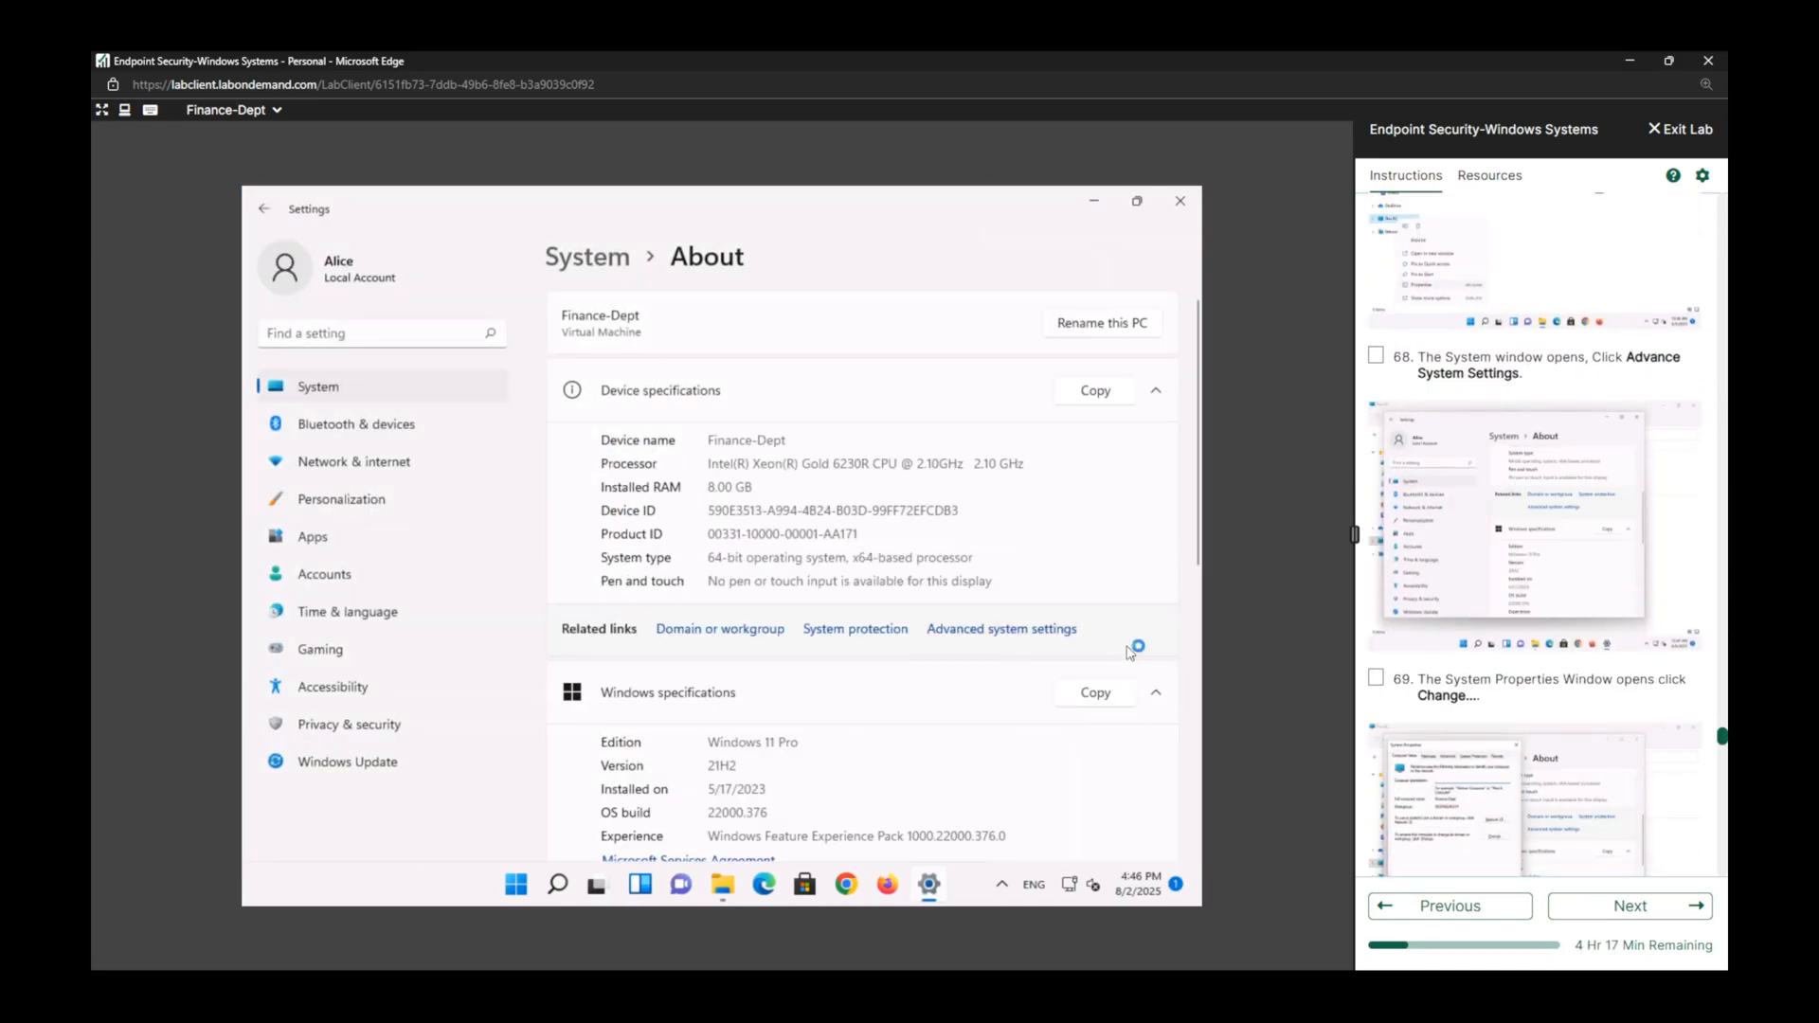
click(1376, 356)
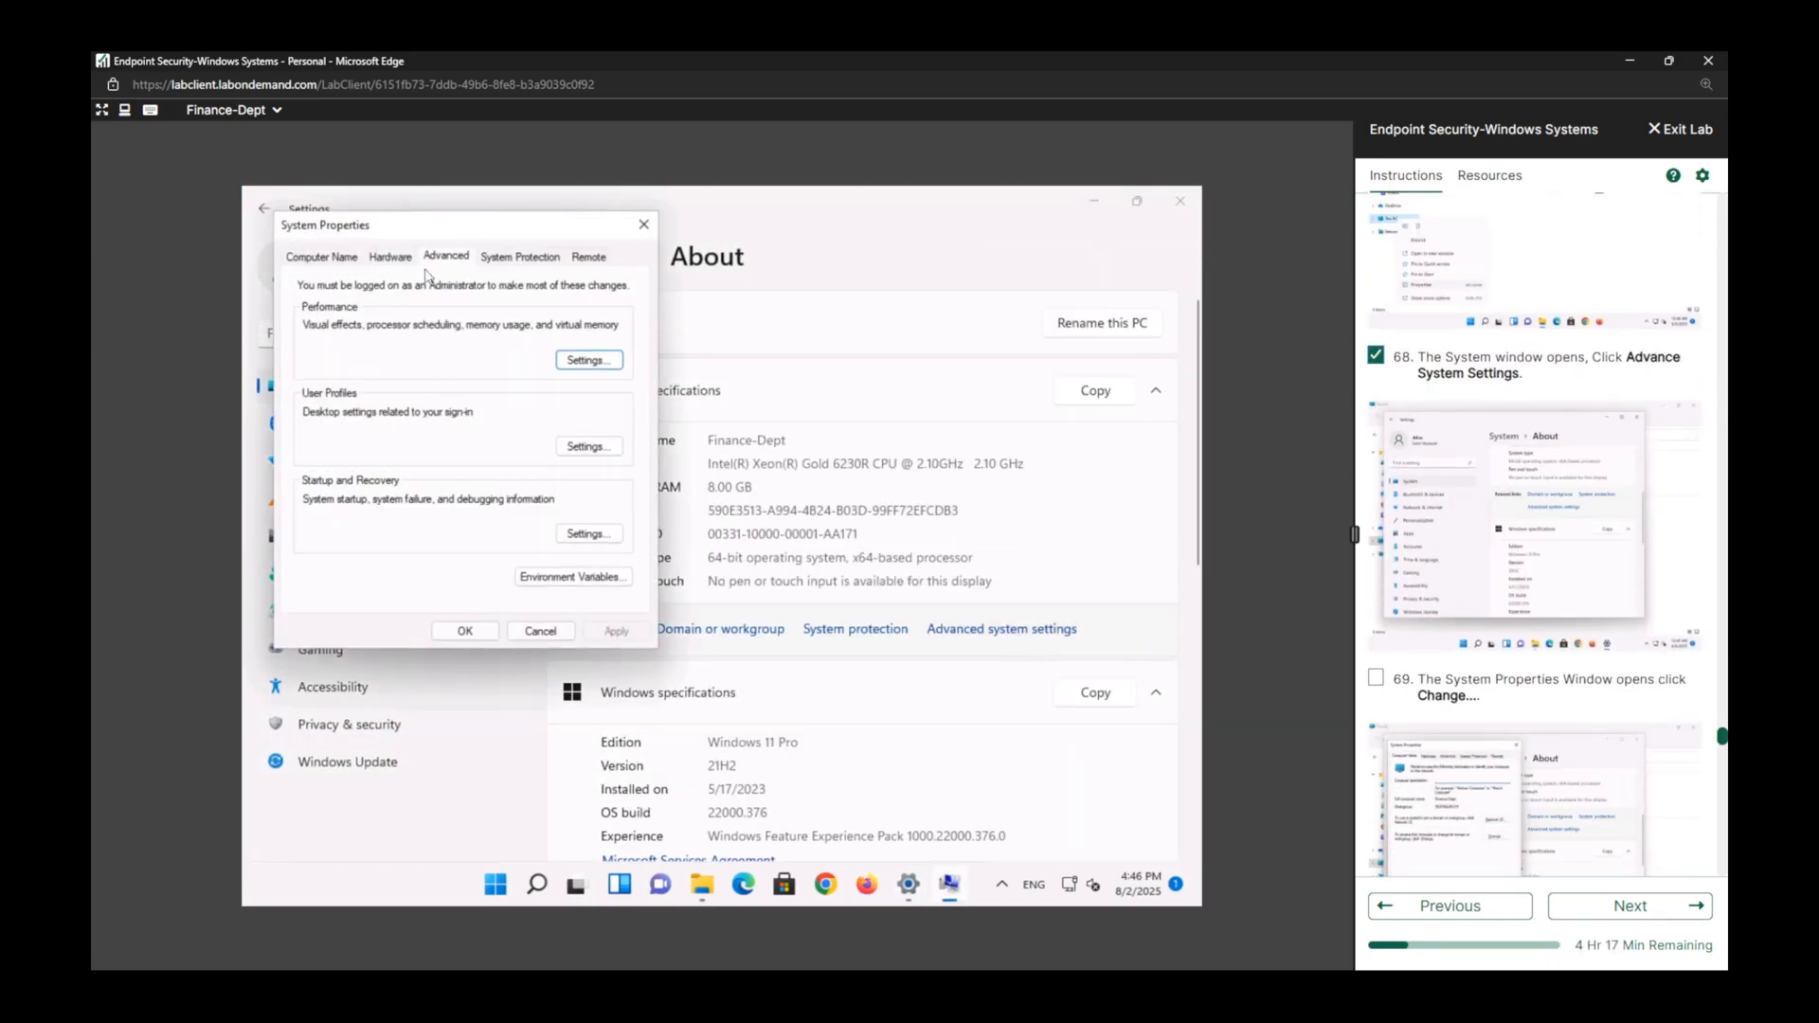
click(306, 253)
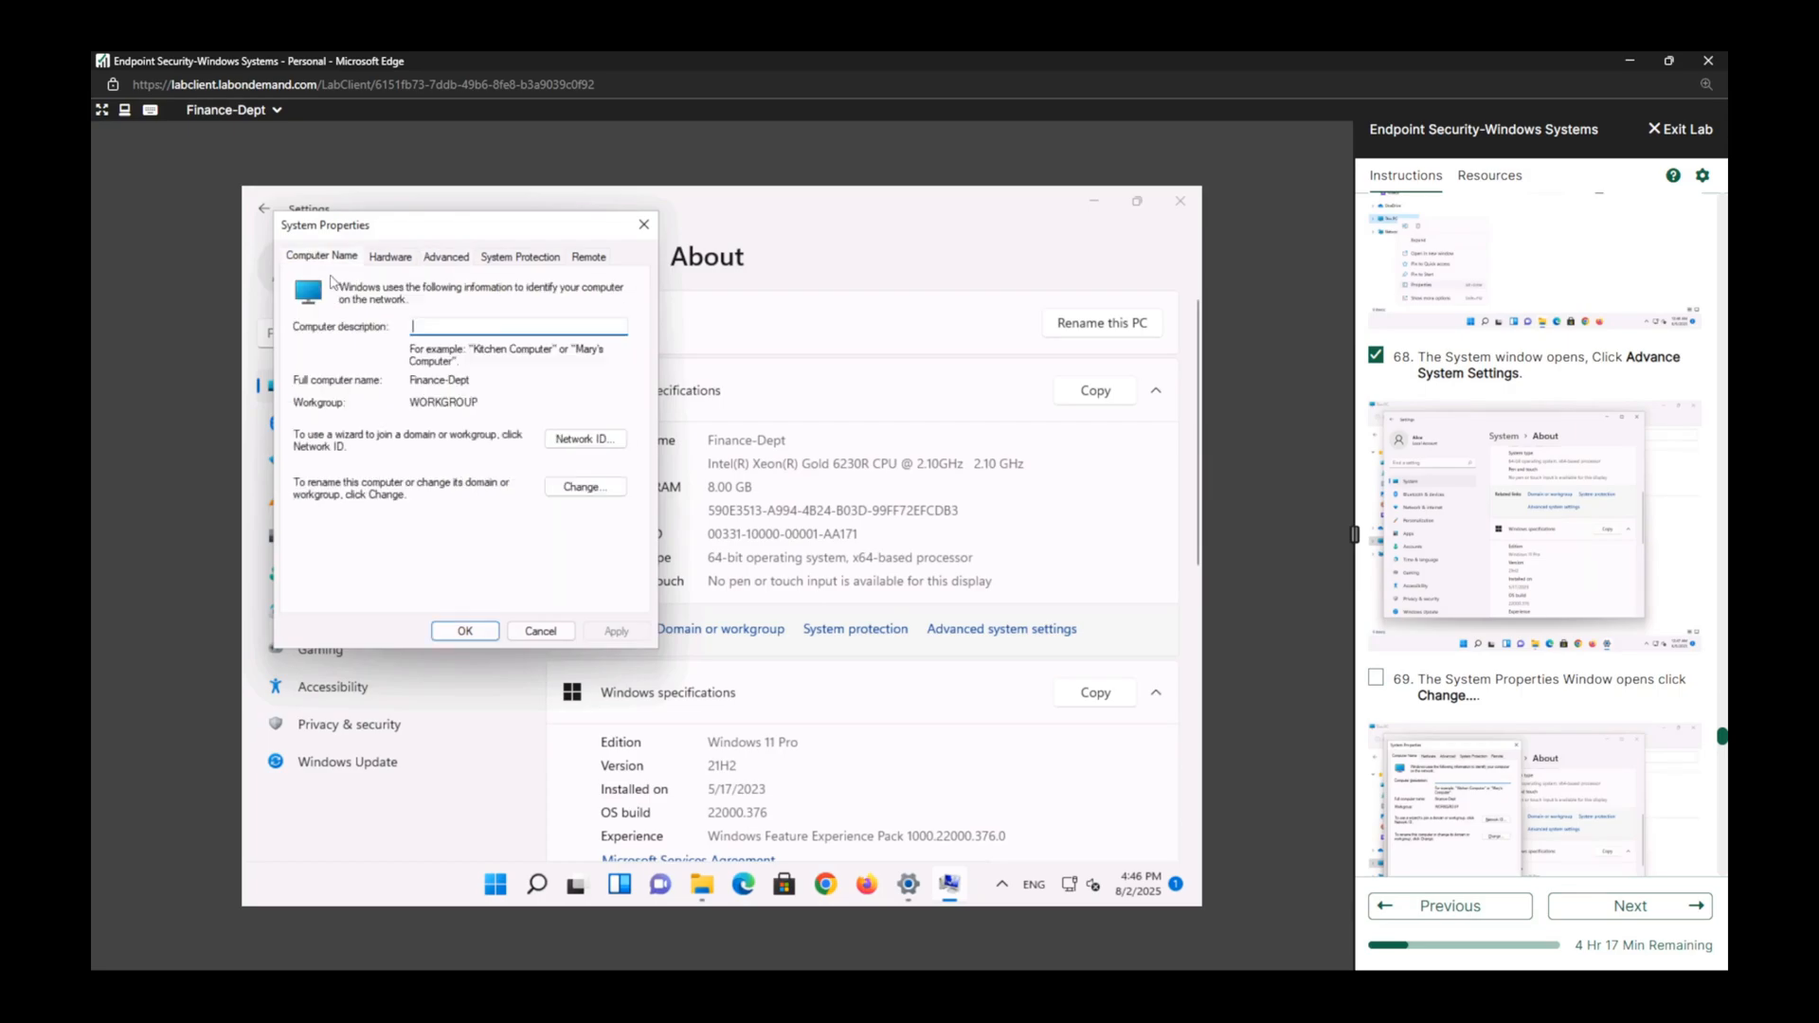
click(598, 489)
Change the computer's membership to the domain cnd.com and mark lab tasks 69 and 70 complete.
click(322, 475)
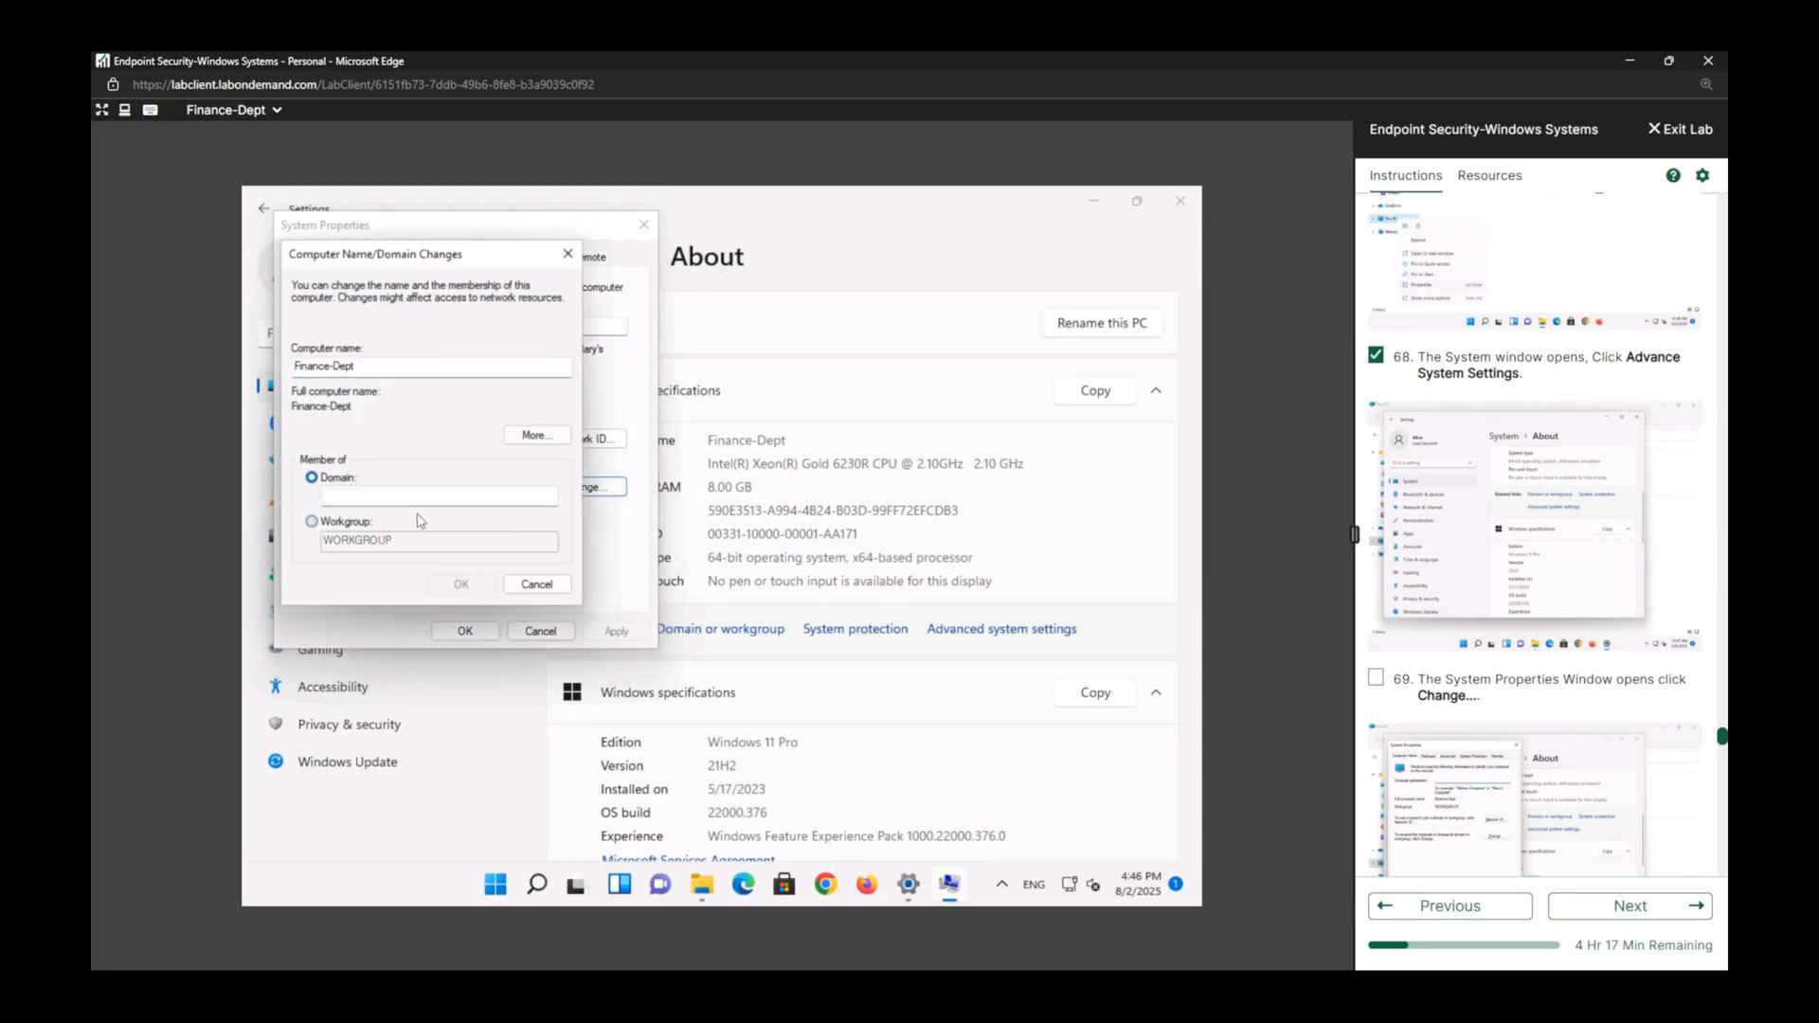
click(1376, 677)
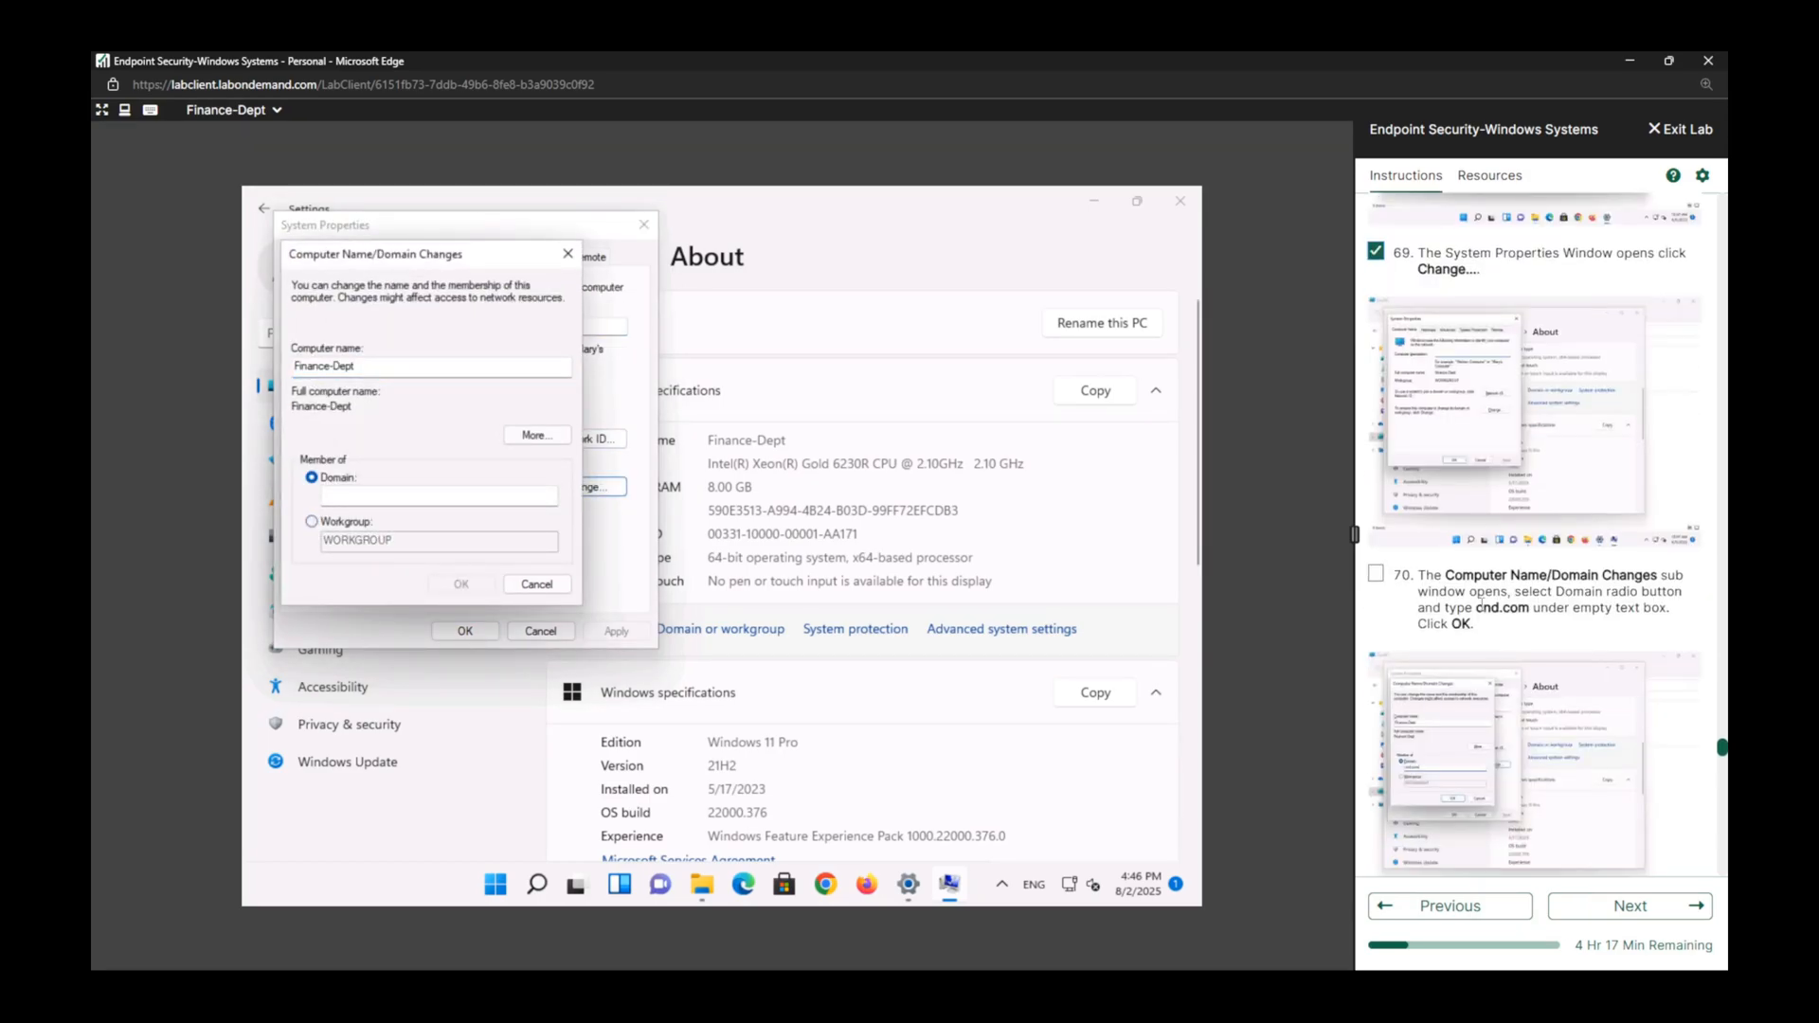
click(1377, 576)
click(385, 497)
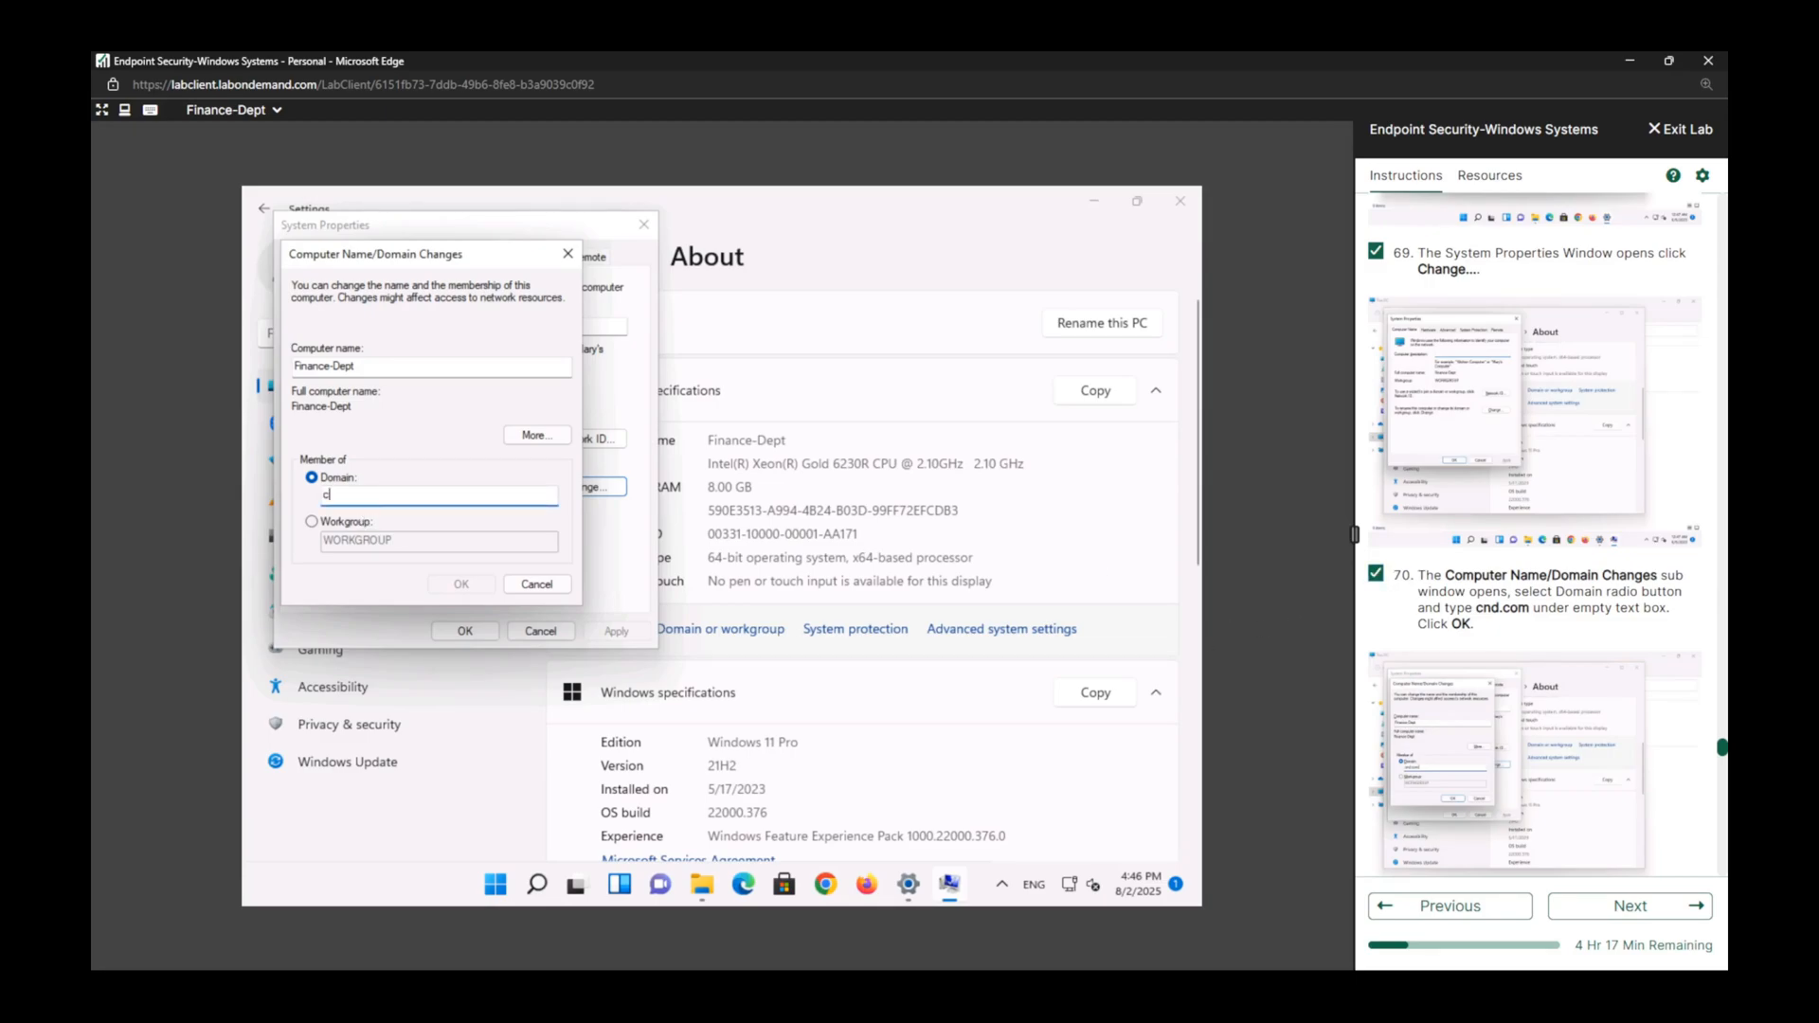
text(nd.com)
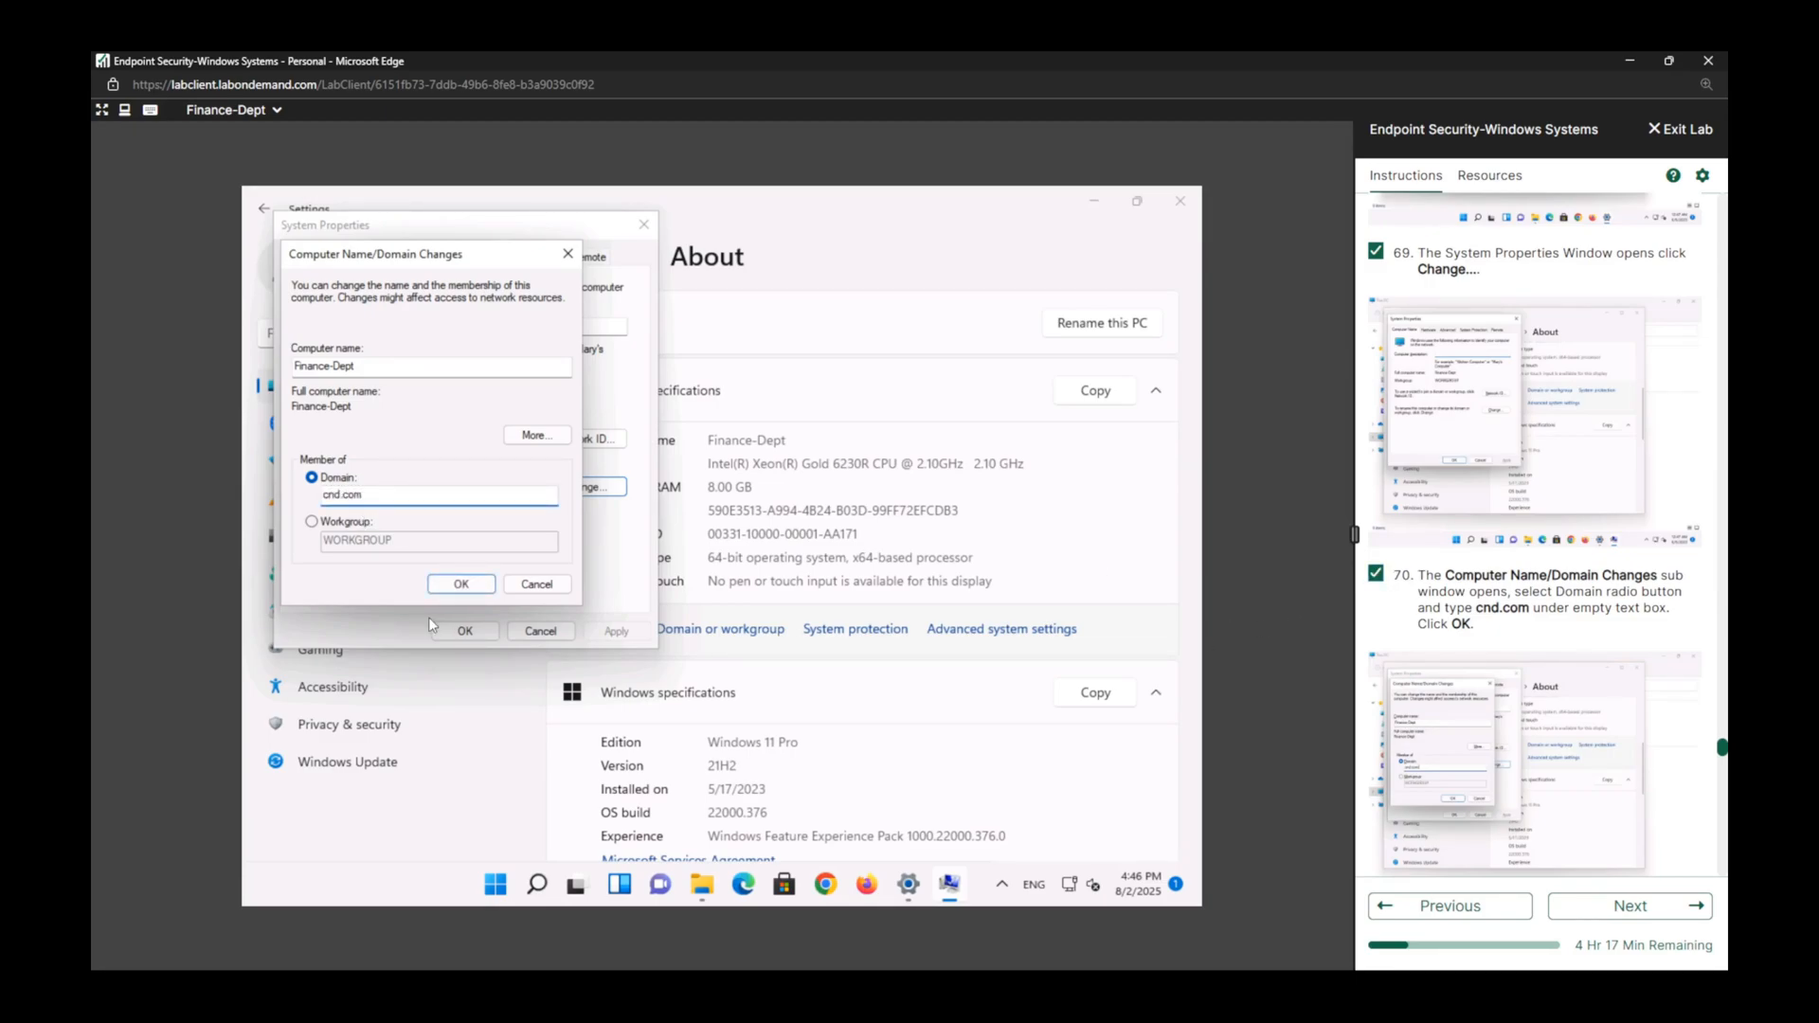
click(464, 586)
Mark lab task 71 complete and authorize the domain join with username cnd\administrator and the account password.
scroll(1516, 568, down, 3)
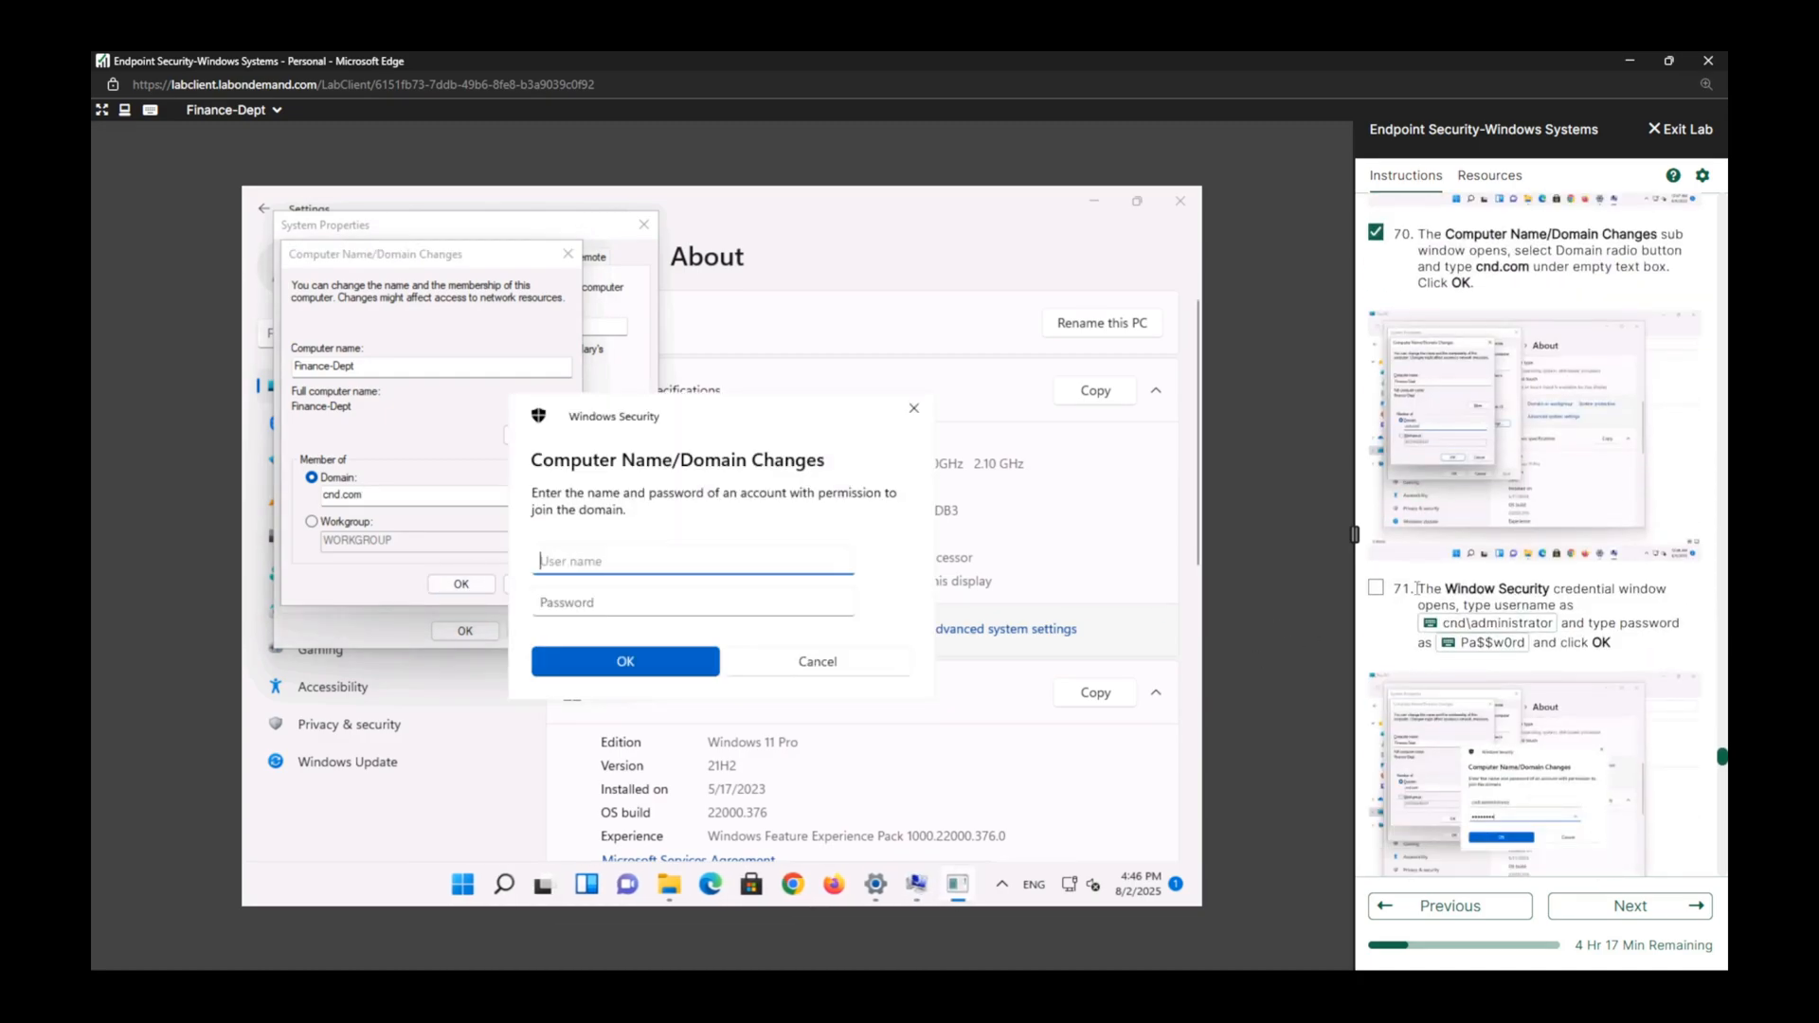
click(1377, 588)
click(1456, 623)
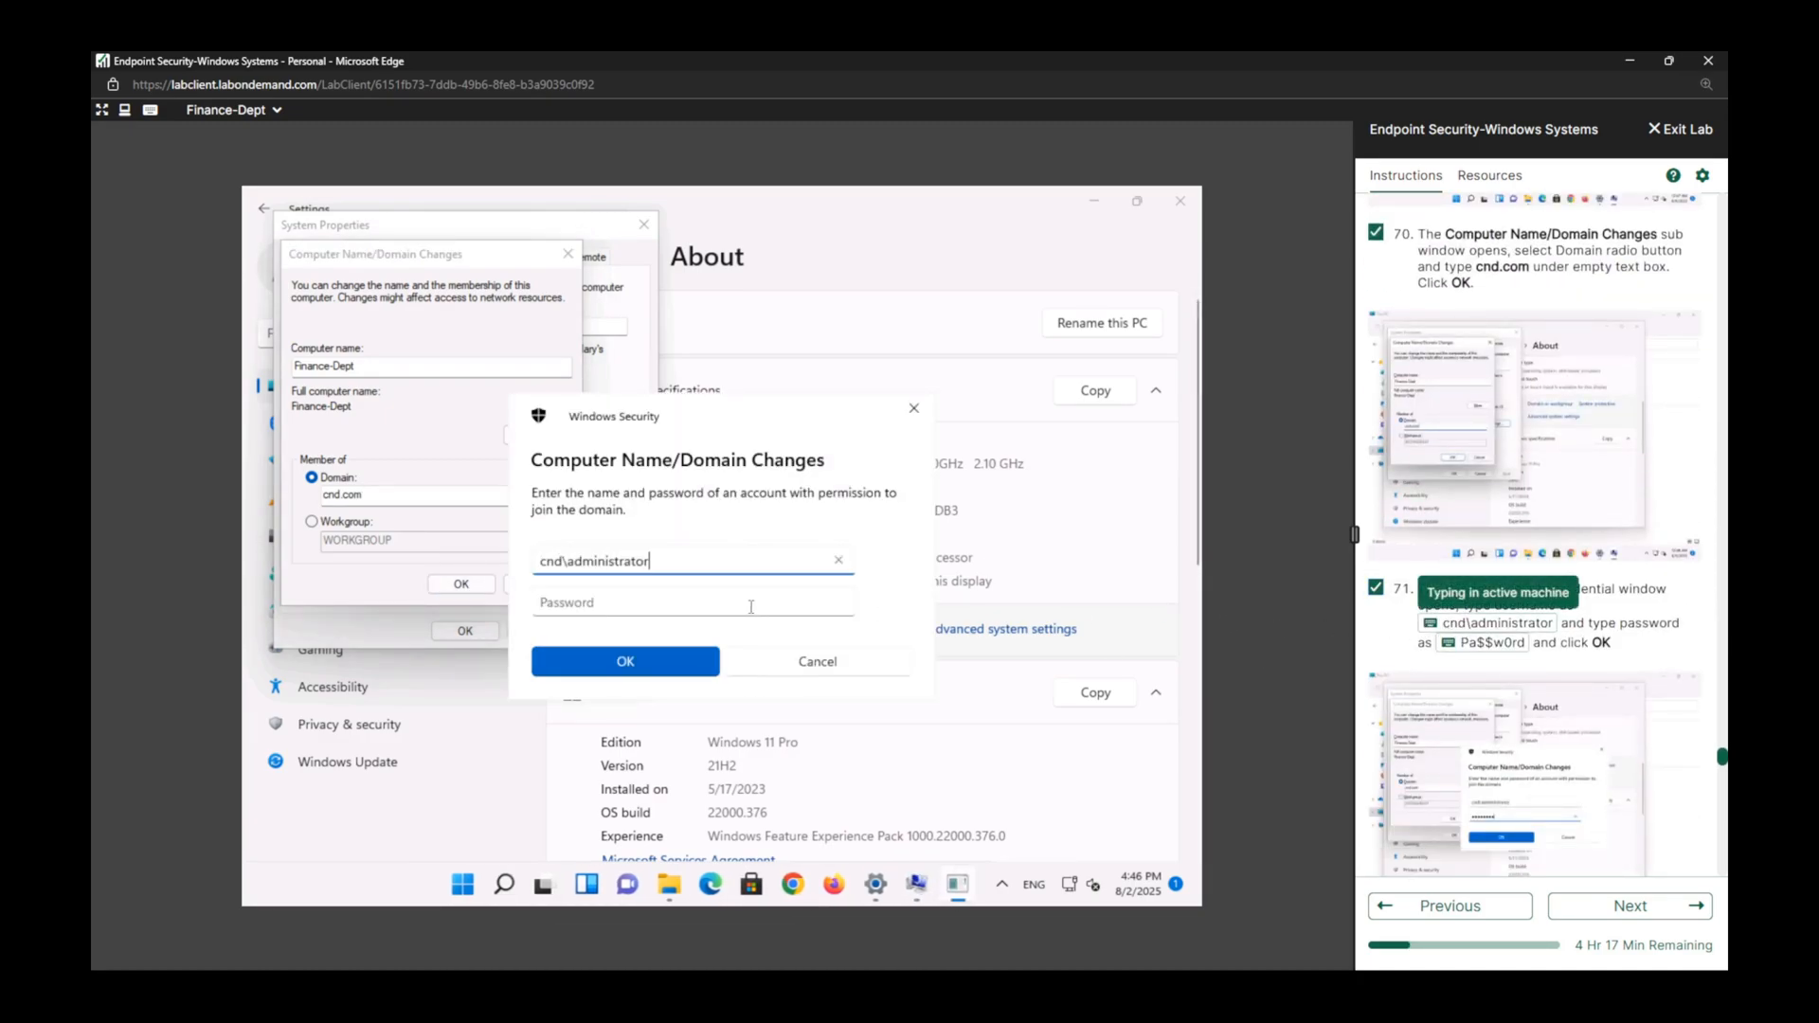
click(751, 604)
click(1489, 643)
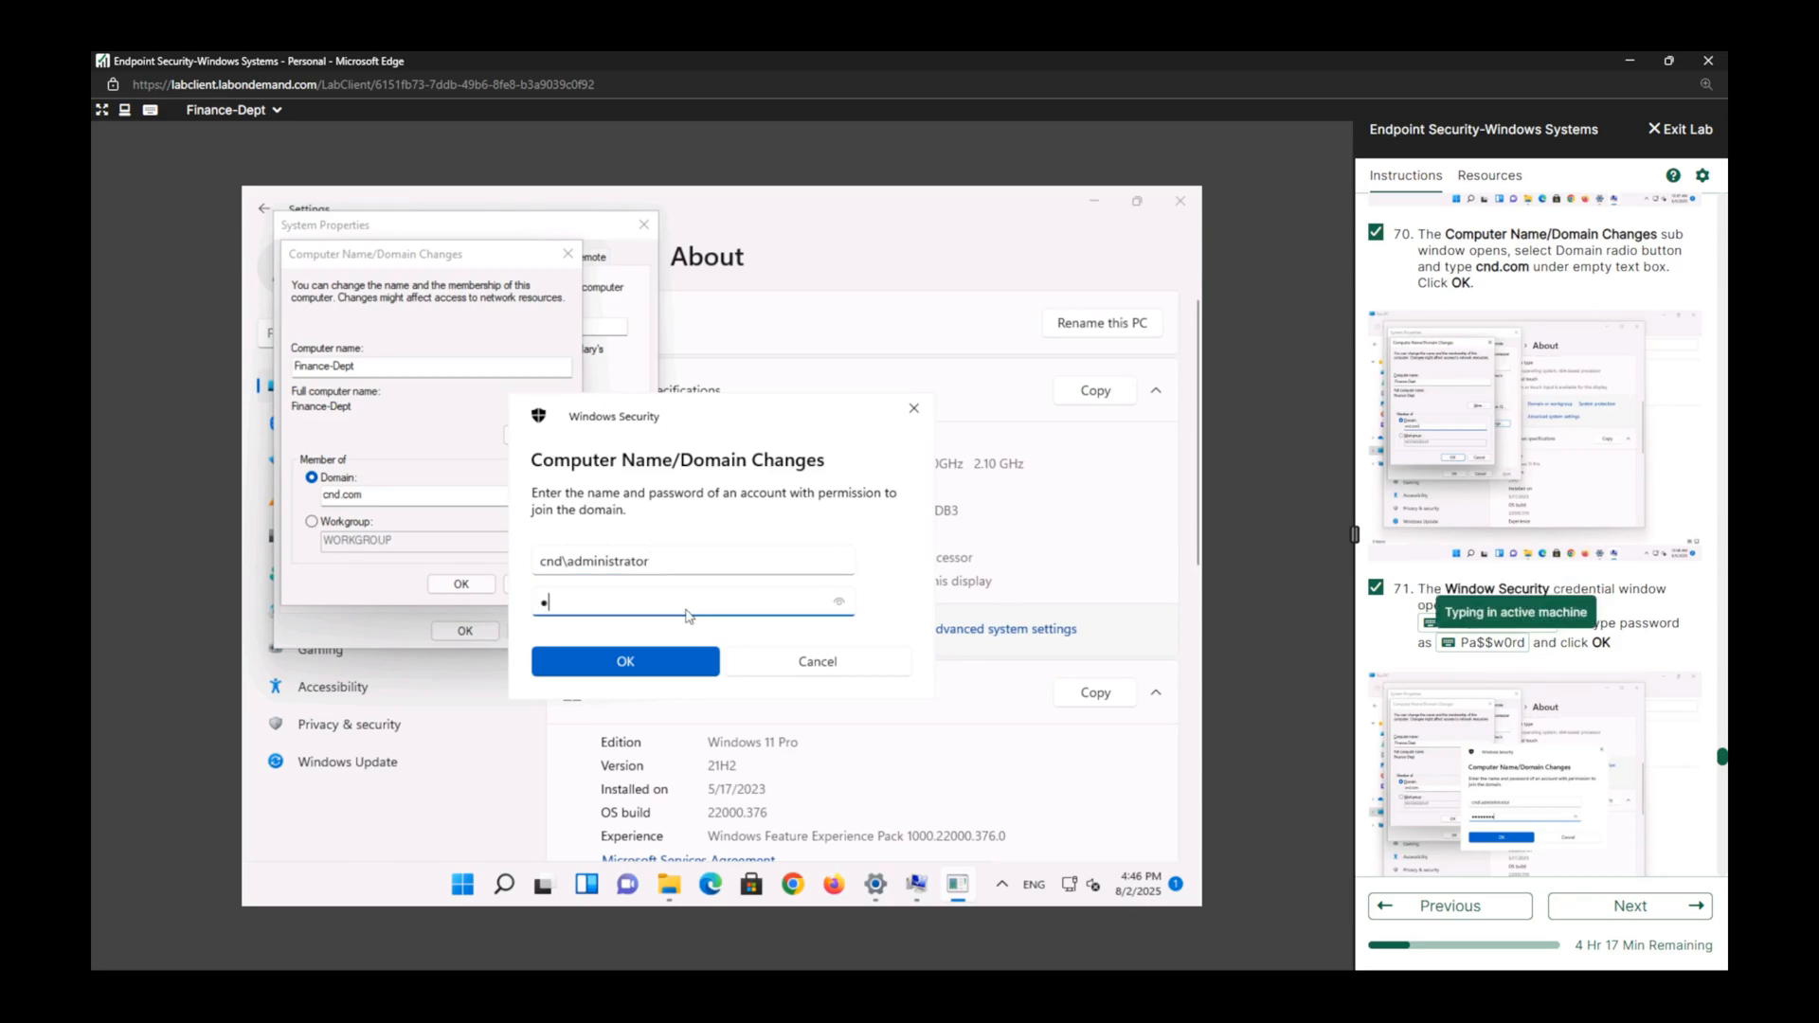
click(625, 662)
Mark lab task 72 complete and bring the System Properties dialogs back in front of Settings.
scroll(1364, 552, down, 5)
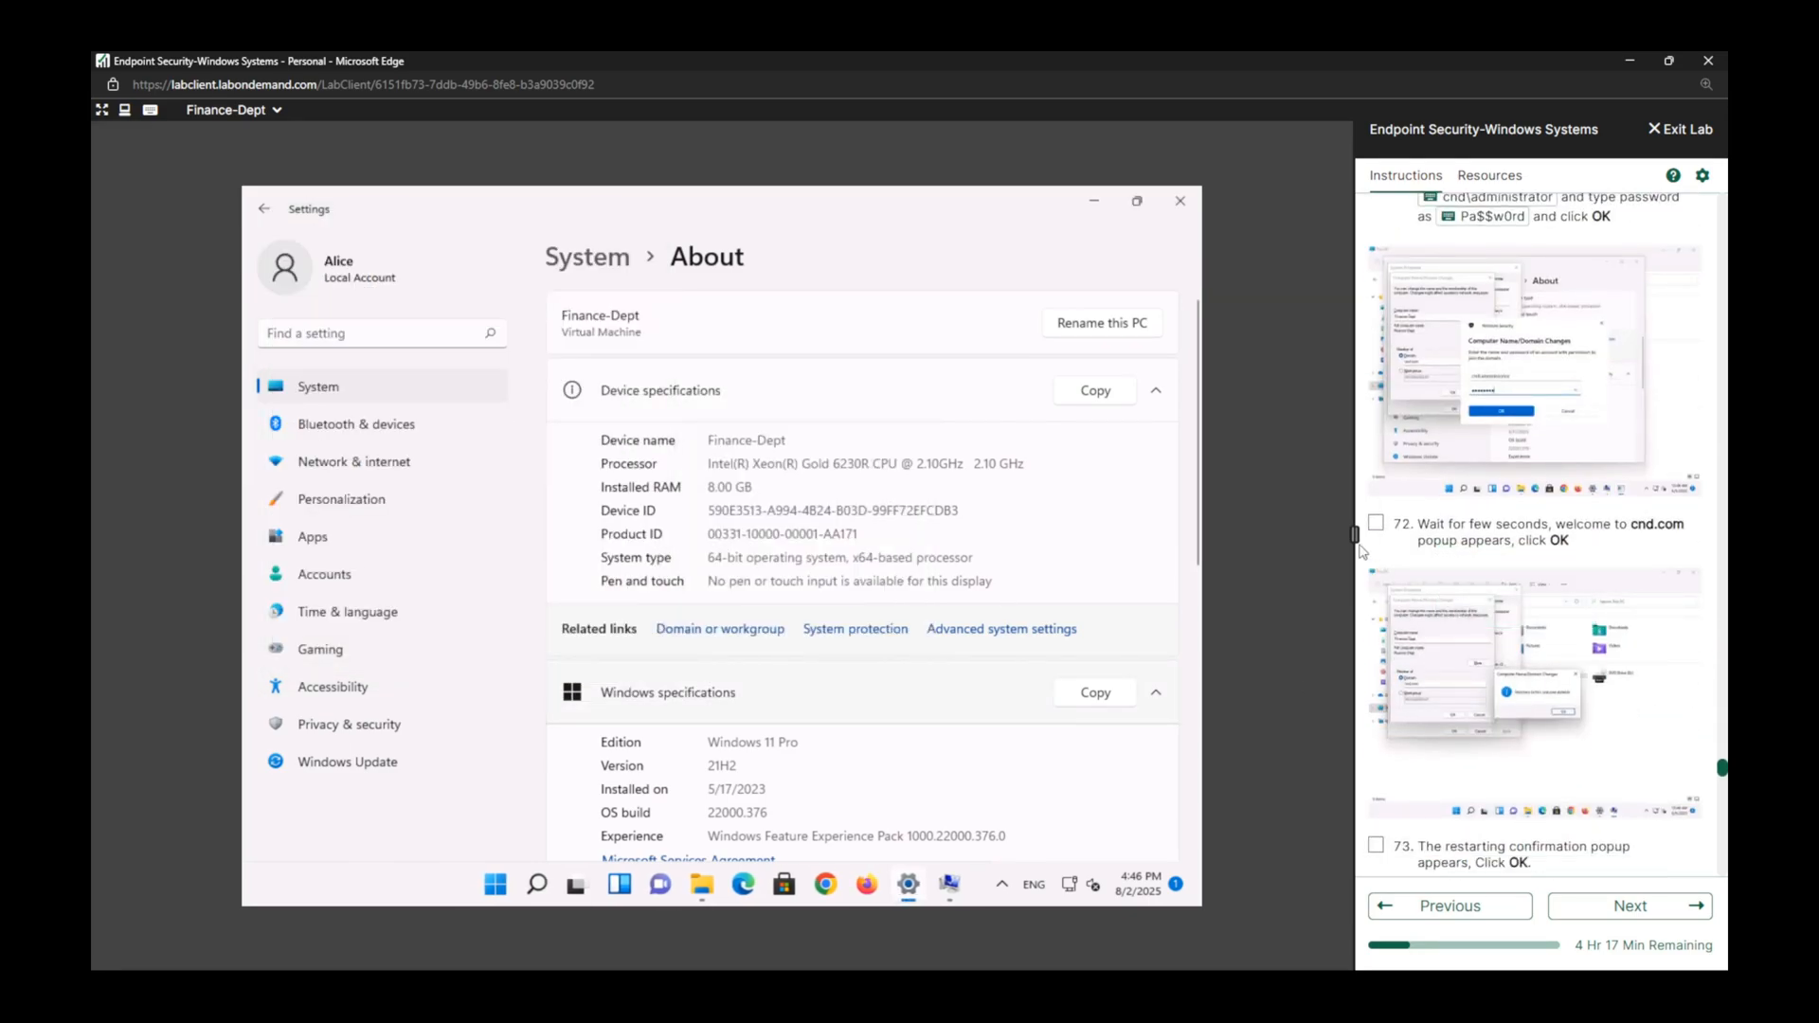
click(1375, 524)
click(627, 739)
click(955, 887)
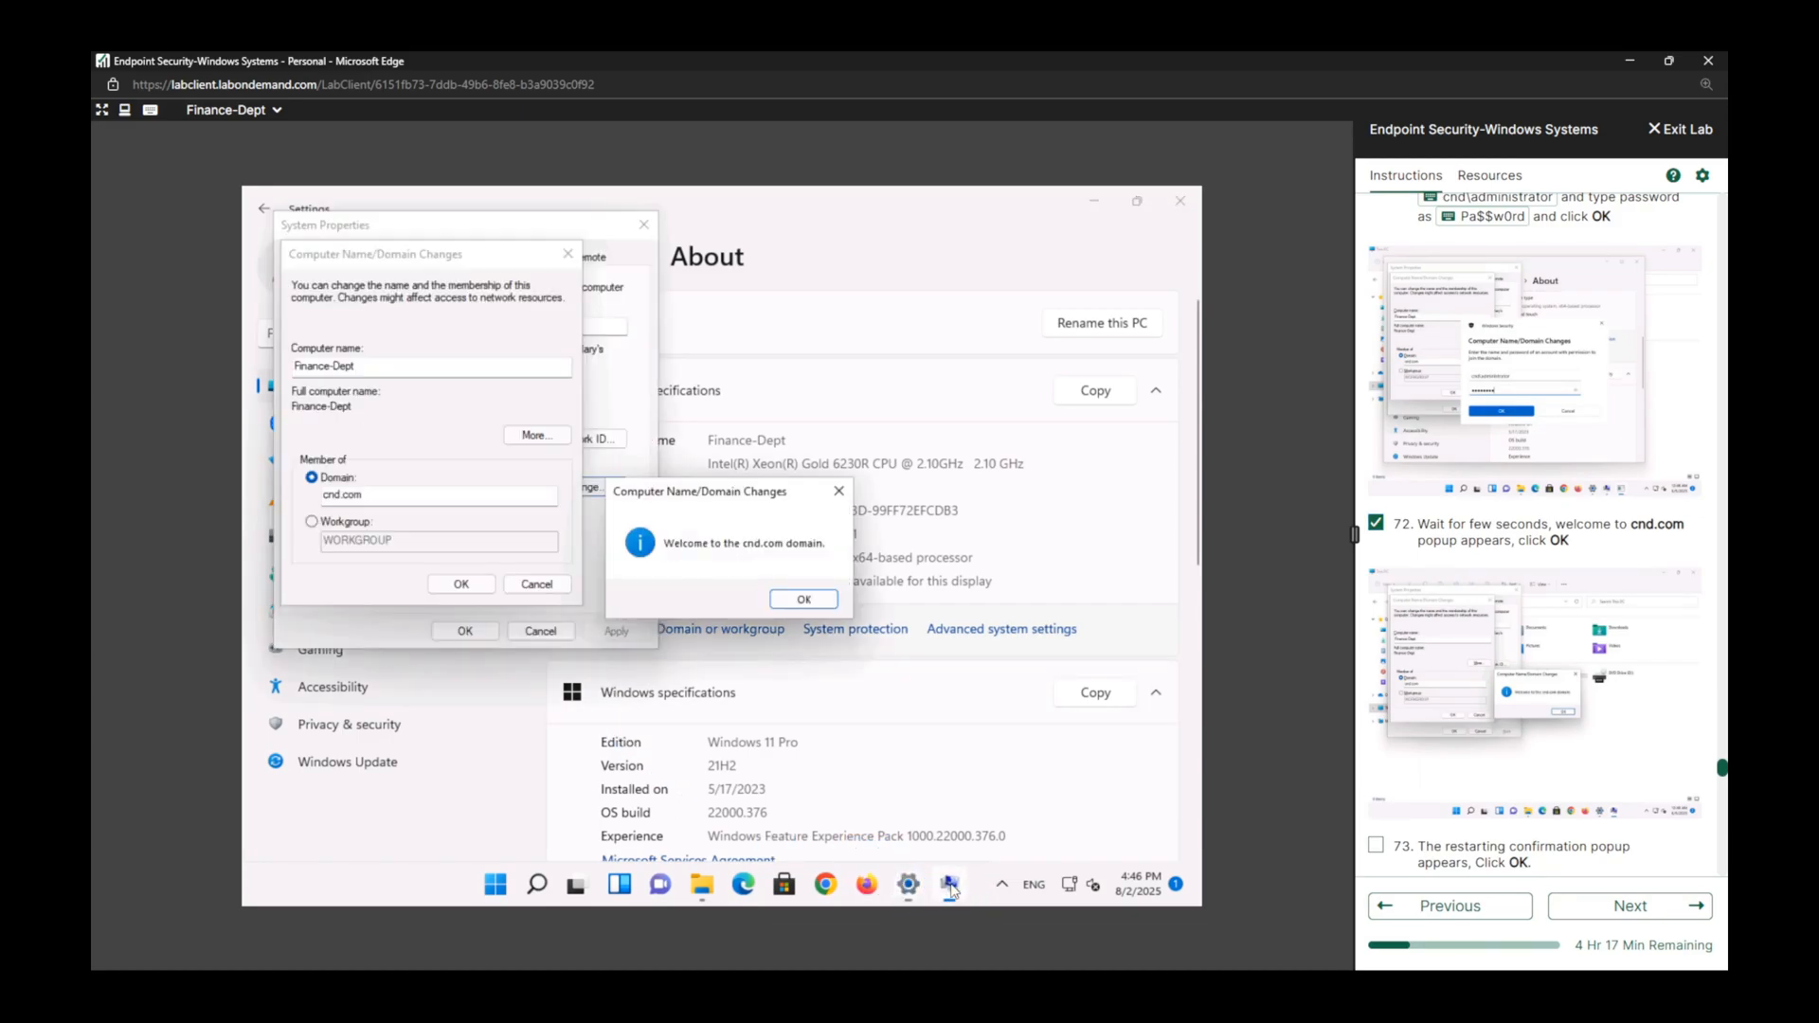
Acknowledge the domain welcome and restart messages, close System Properties, and restart the VM to apply the domain join.
click(803, 601)
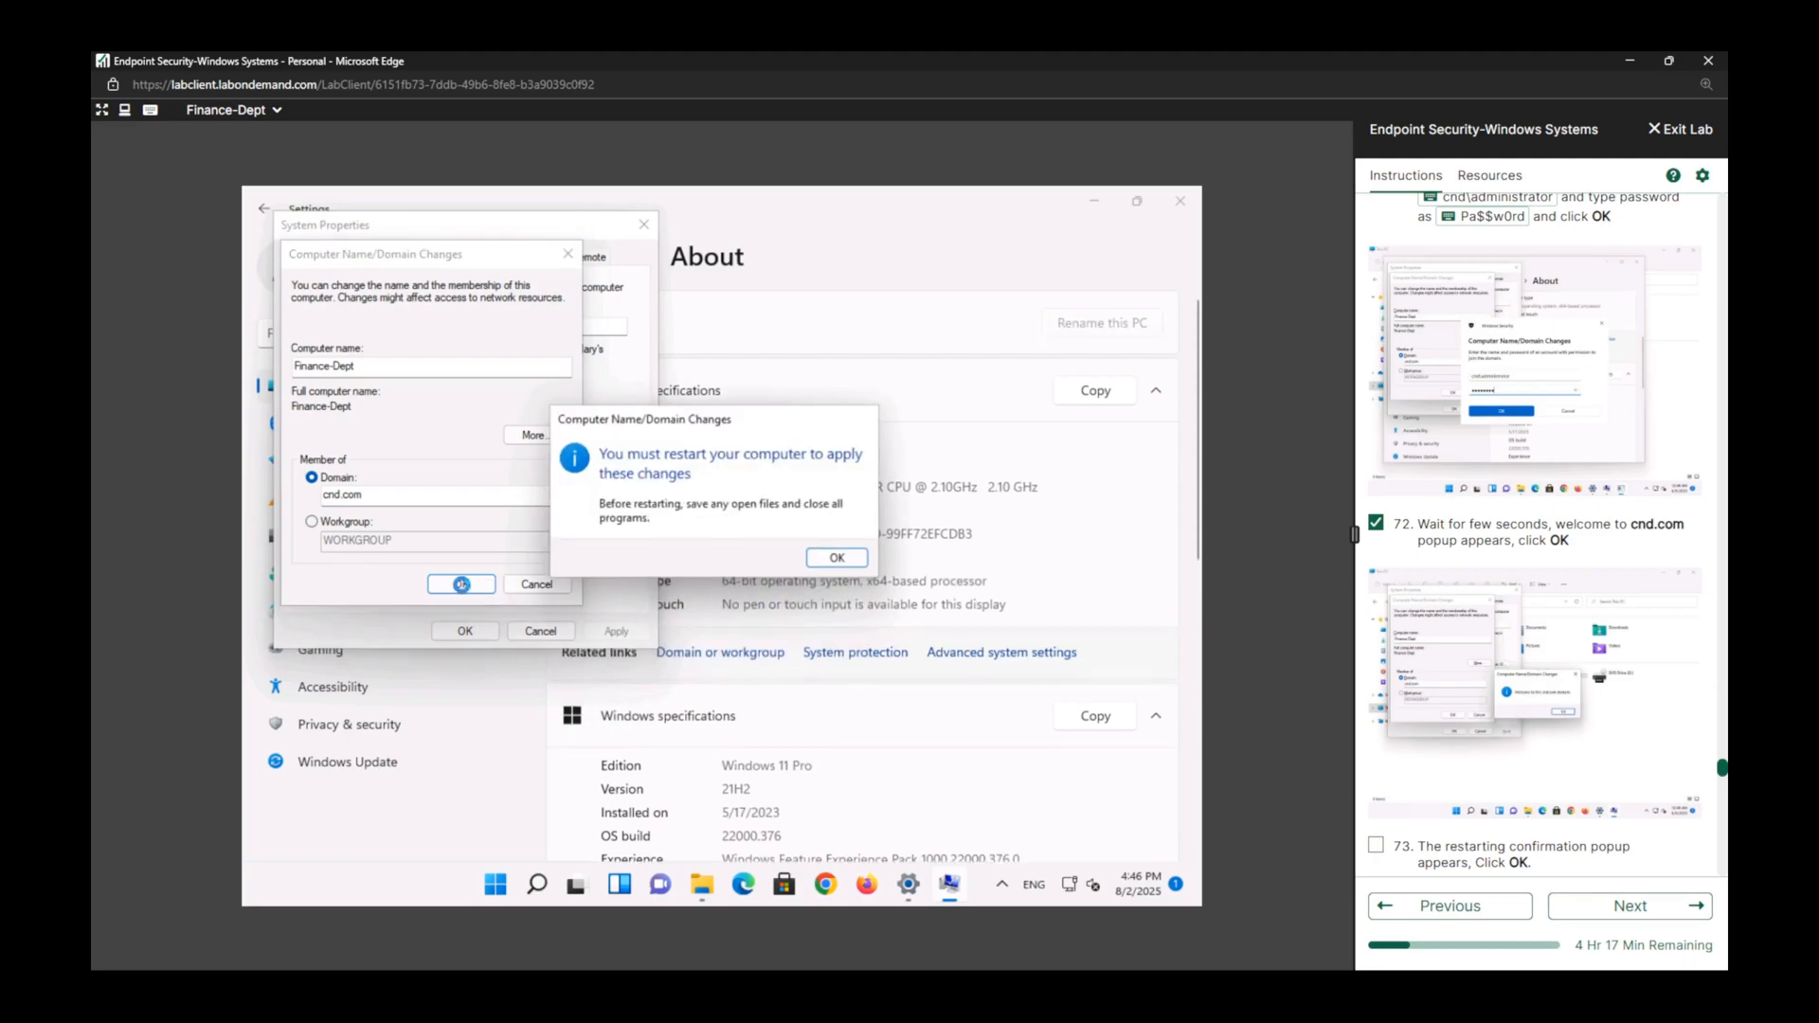
key(Return)
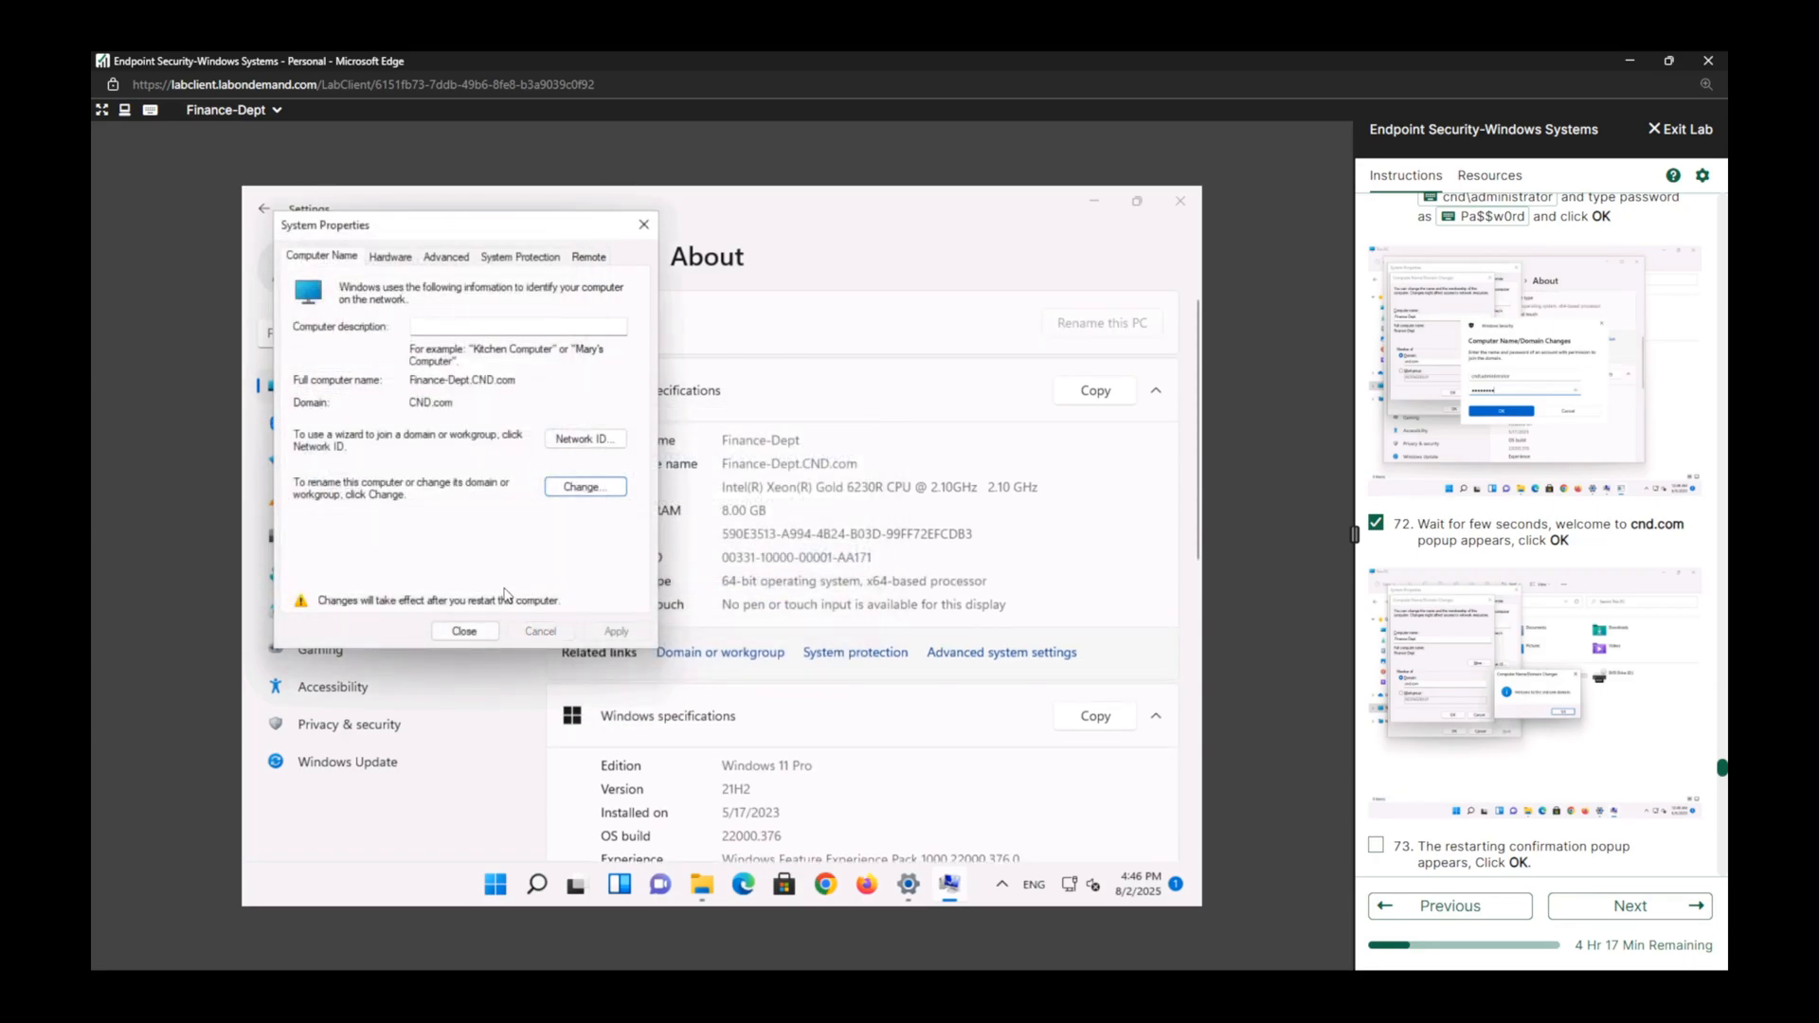
click(466, 632)
click(709, 552)
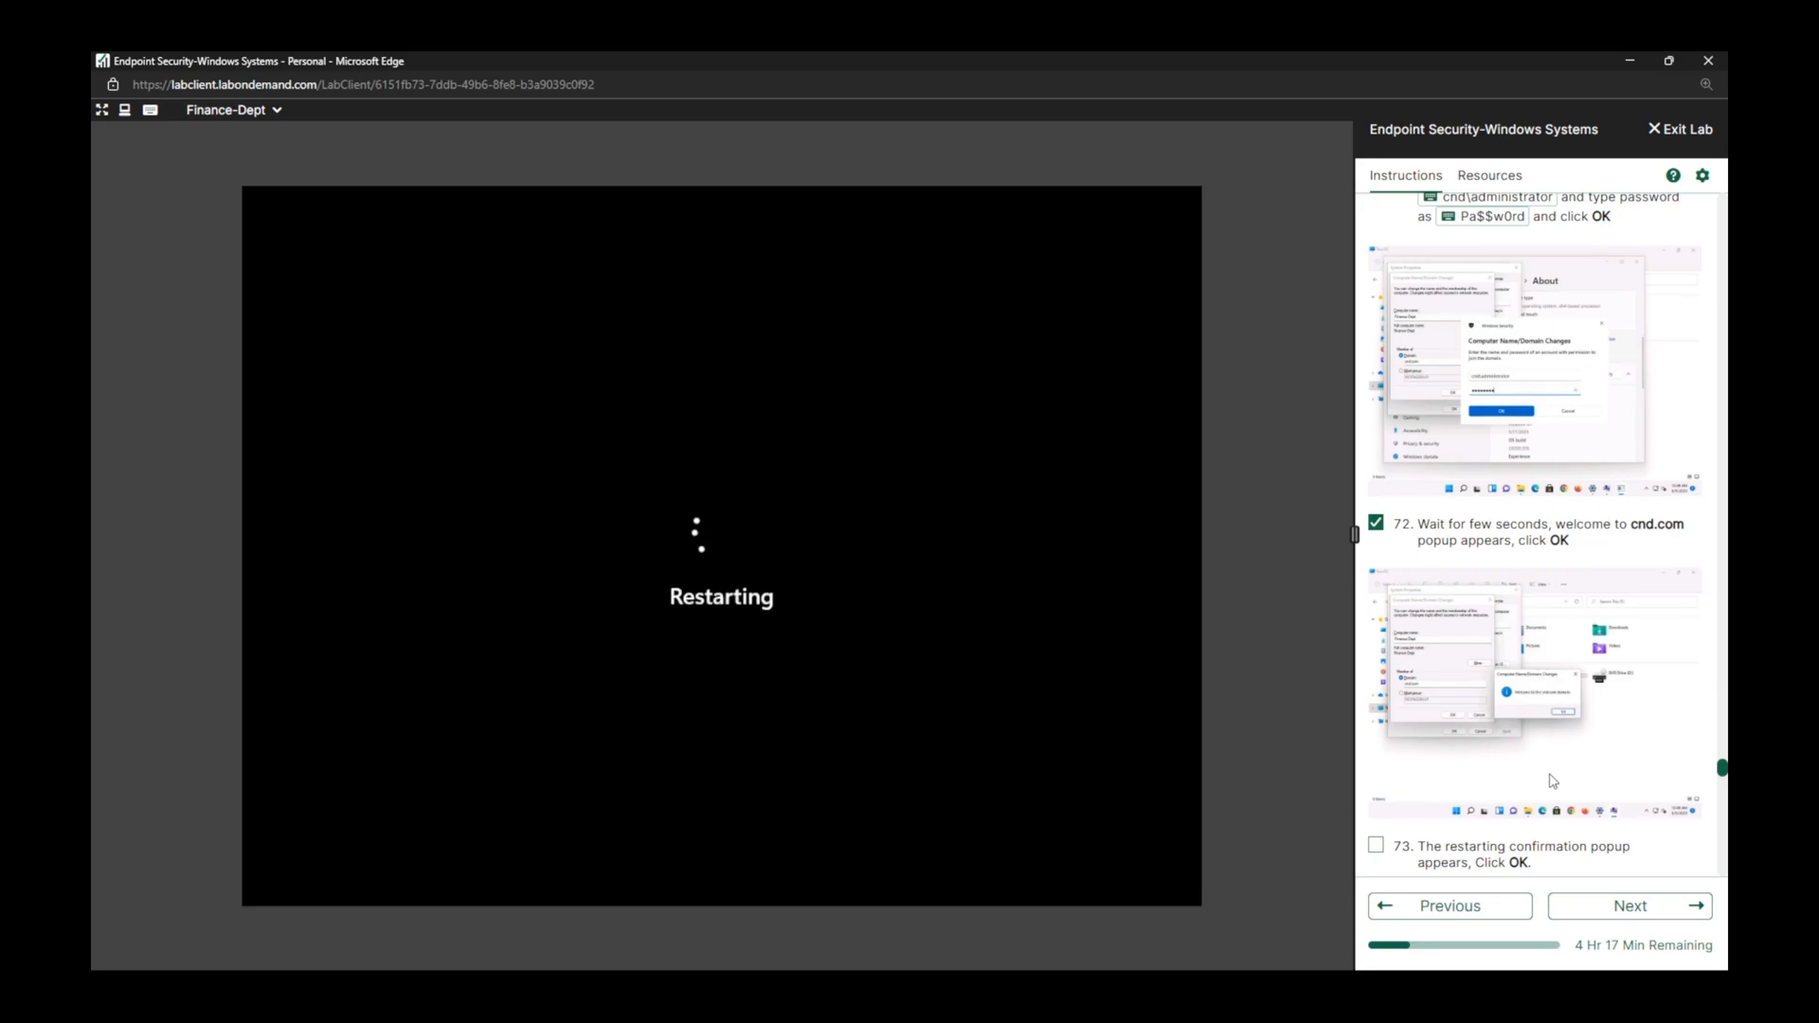
Mark lab tasks 73 through 76 complete in the instructions while the VM restarts.
scroll(1552, 779, down, 3)
click(1375, 508)
scroll(1378, 540, down, 3)
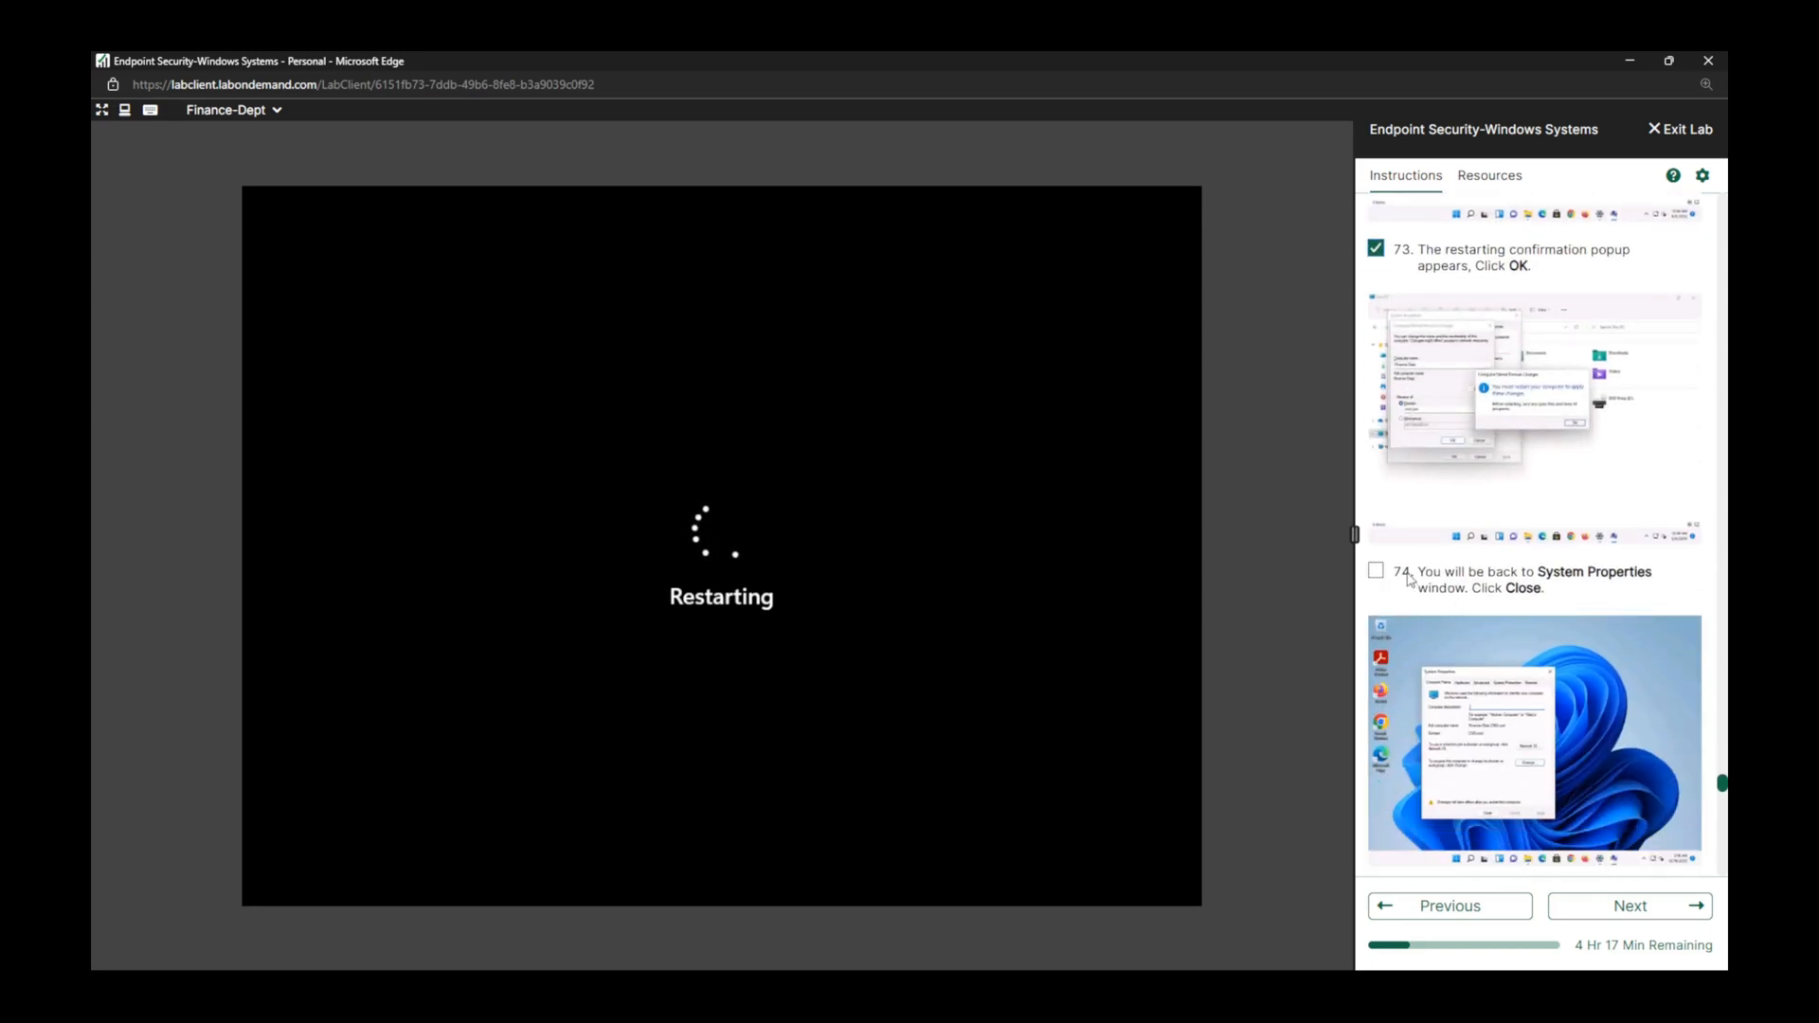
click(1376, 572)
scroll(1564, 663, down, 5)
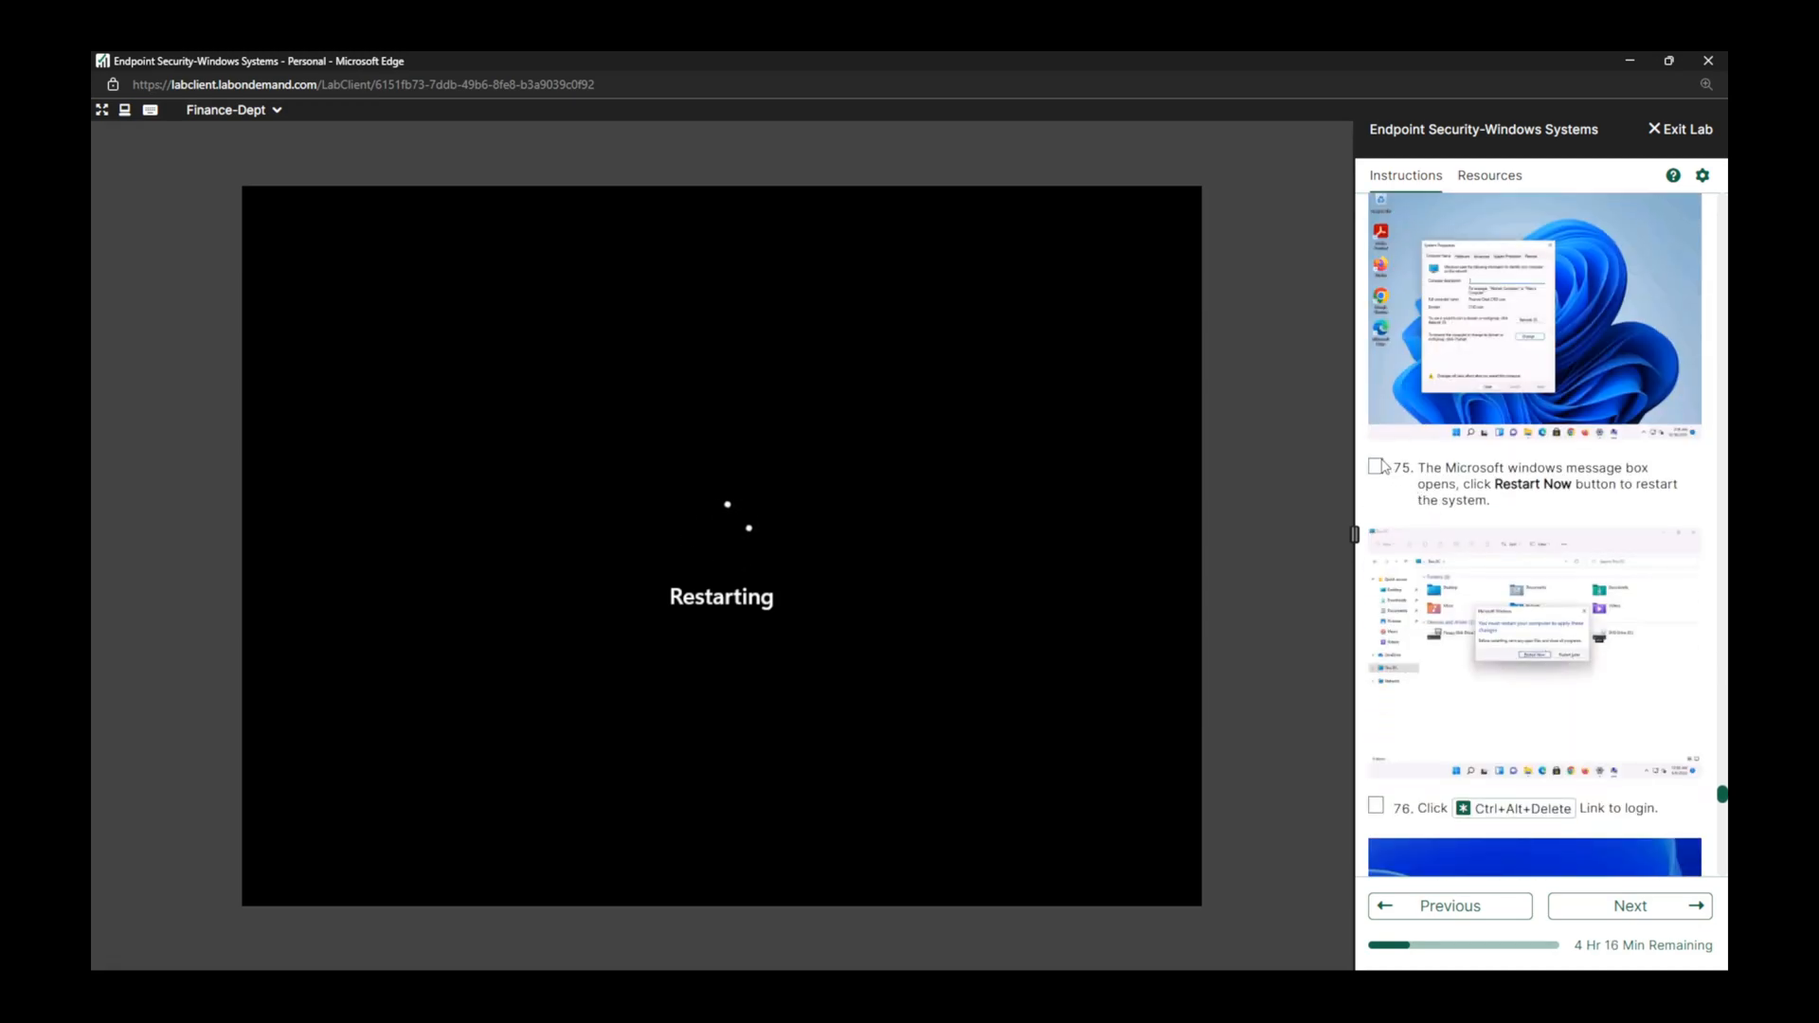
click(1376, 466)
scroll(1378, 467, down, 3)
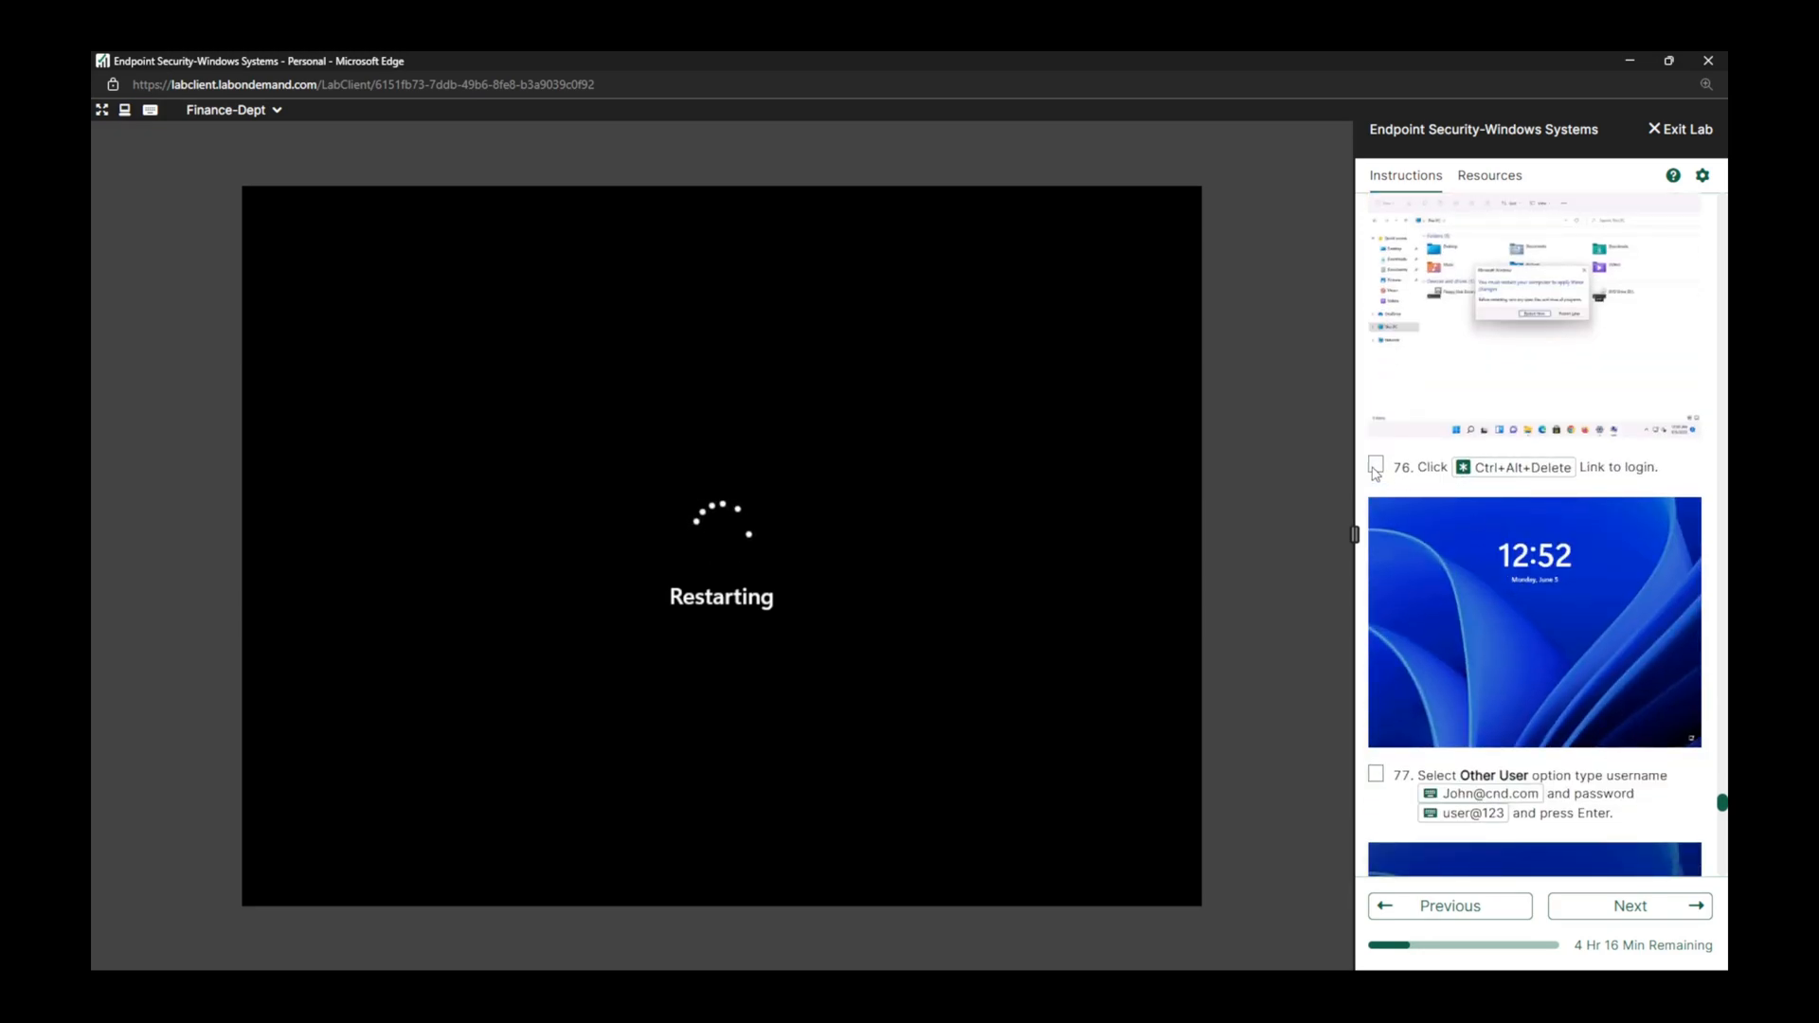
click(1375, 466)
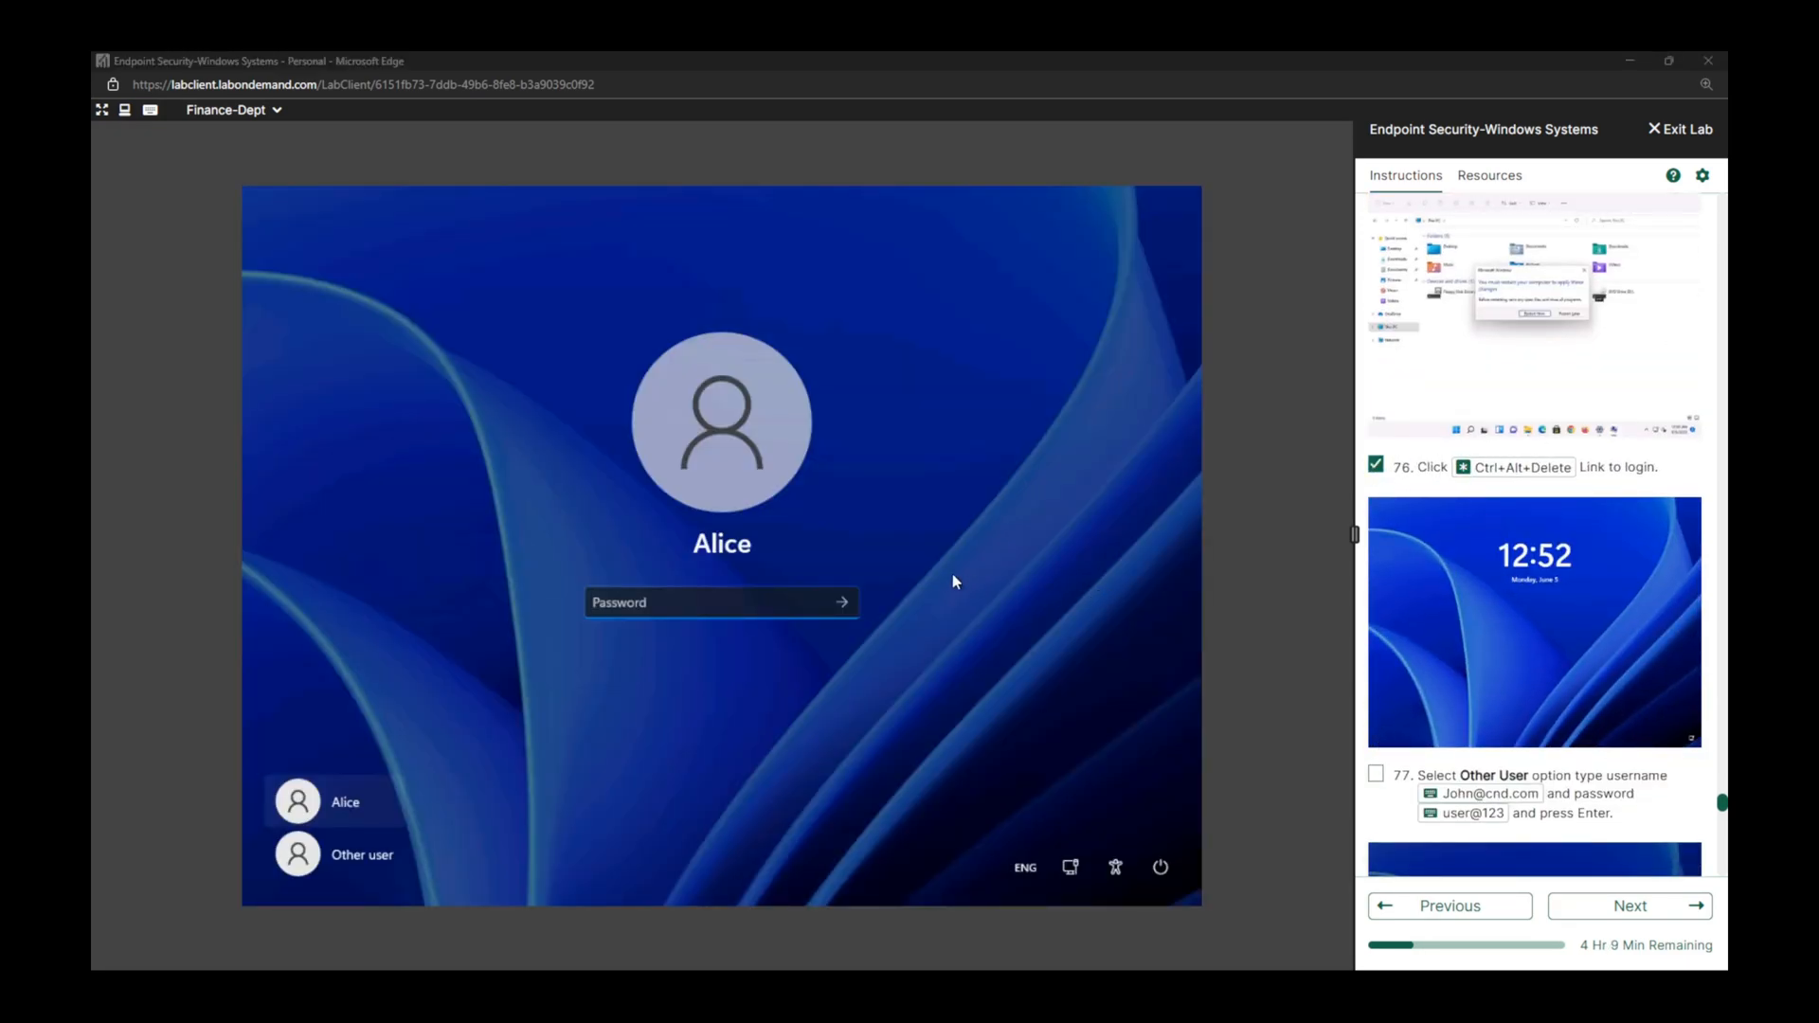
Sign in as Other user with the task 77 domain username and account password, and mark lab tasks 77 and 78 complete.
click(953, 572)
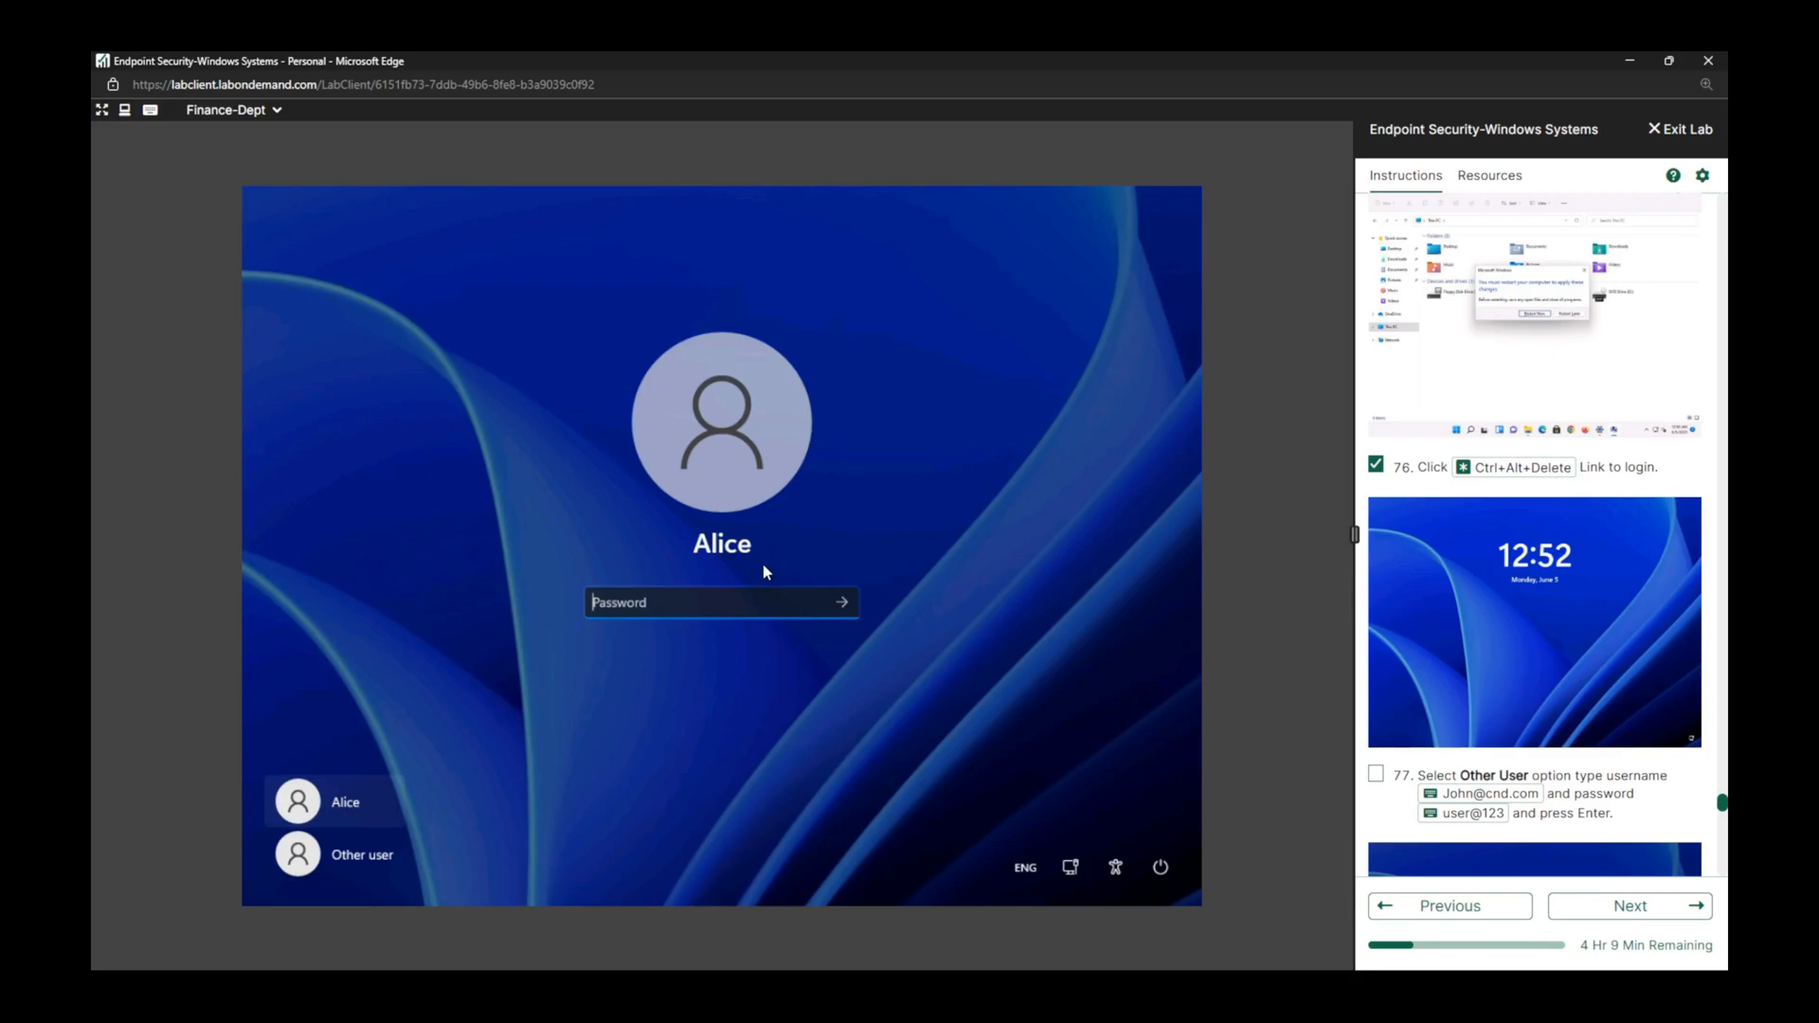
scroll(1381, 561, down, 3)
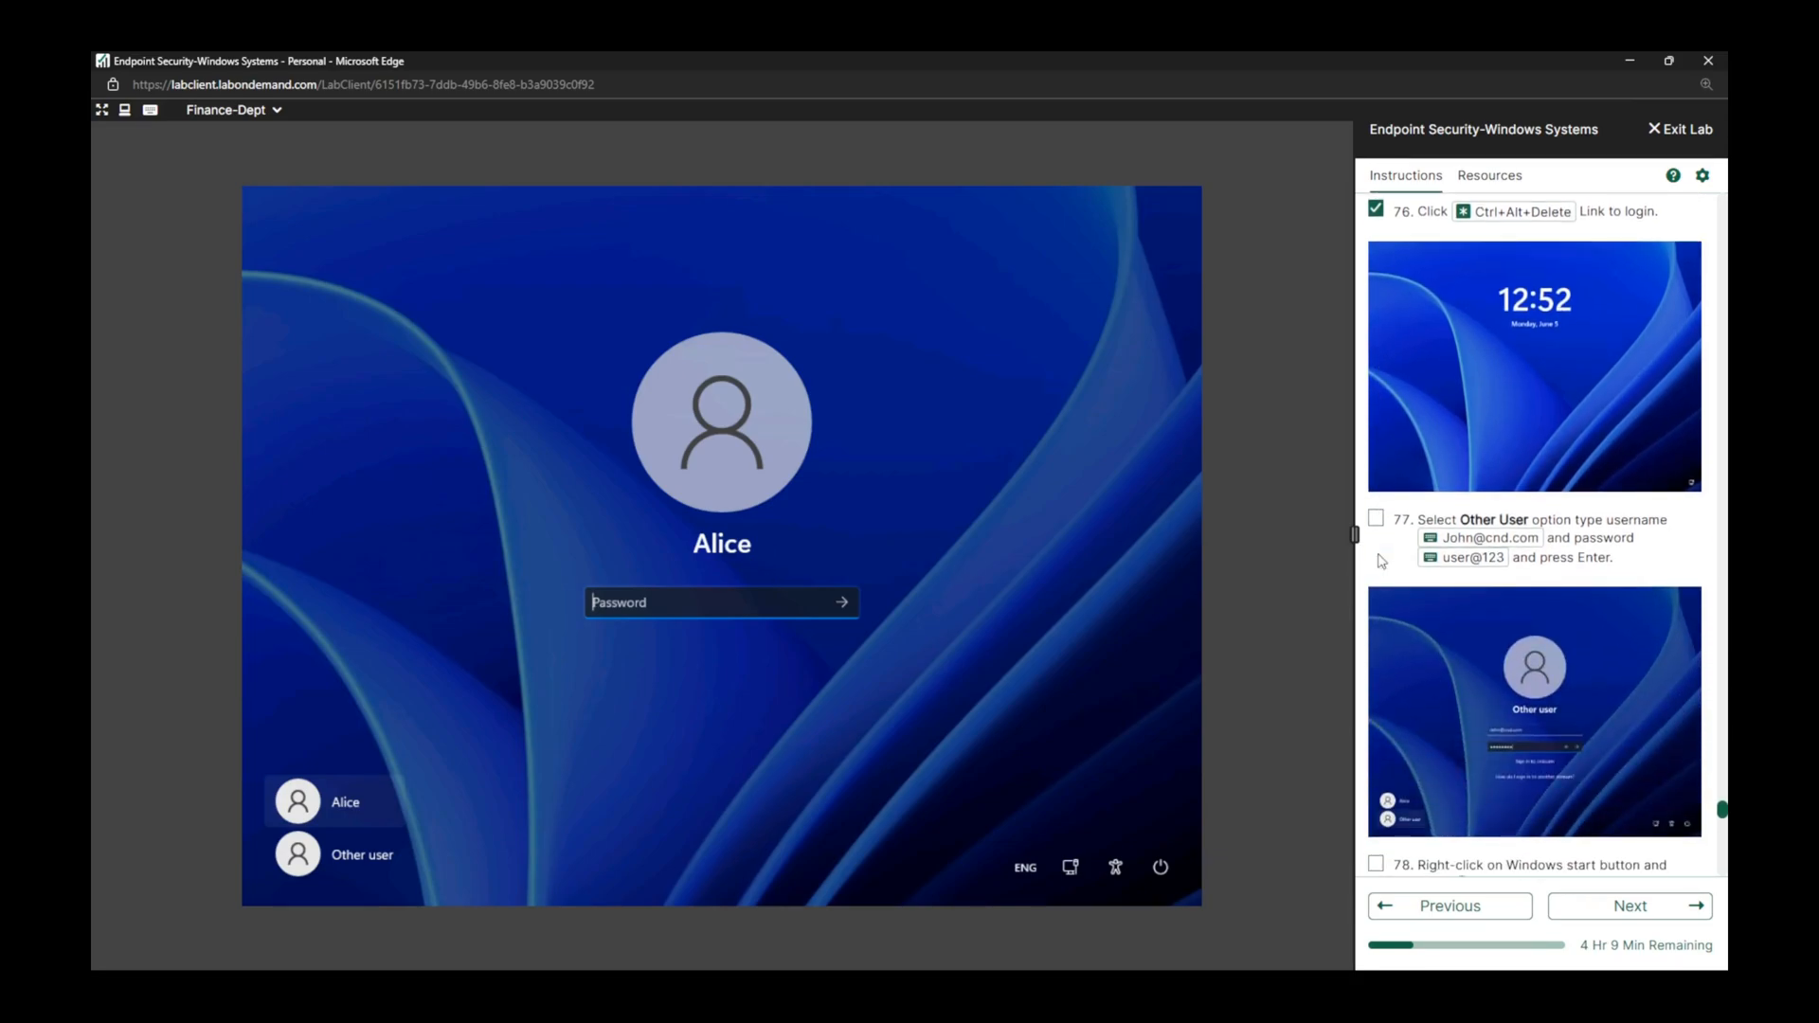
click(363, 857)
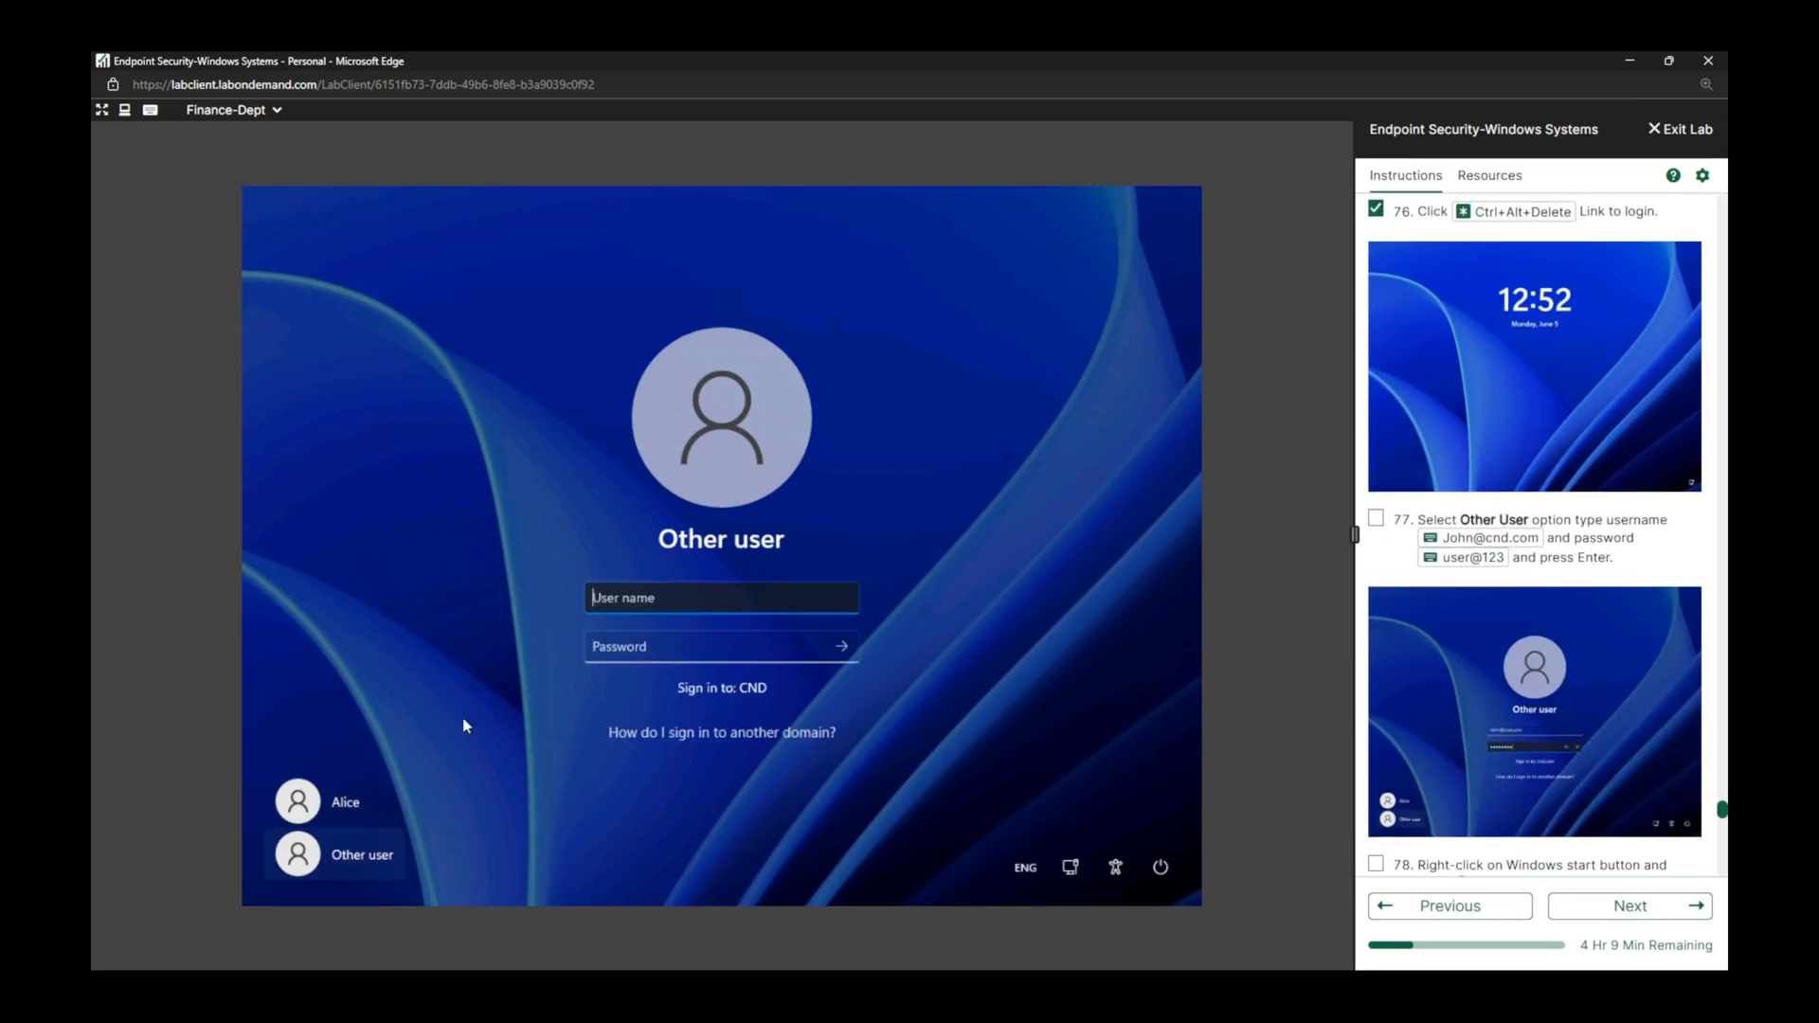
click(1460, 537)
click(696, 647)
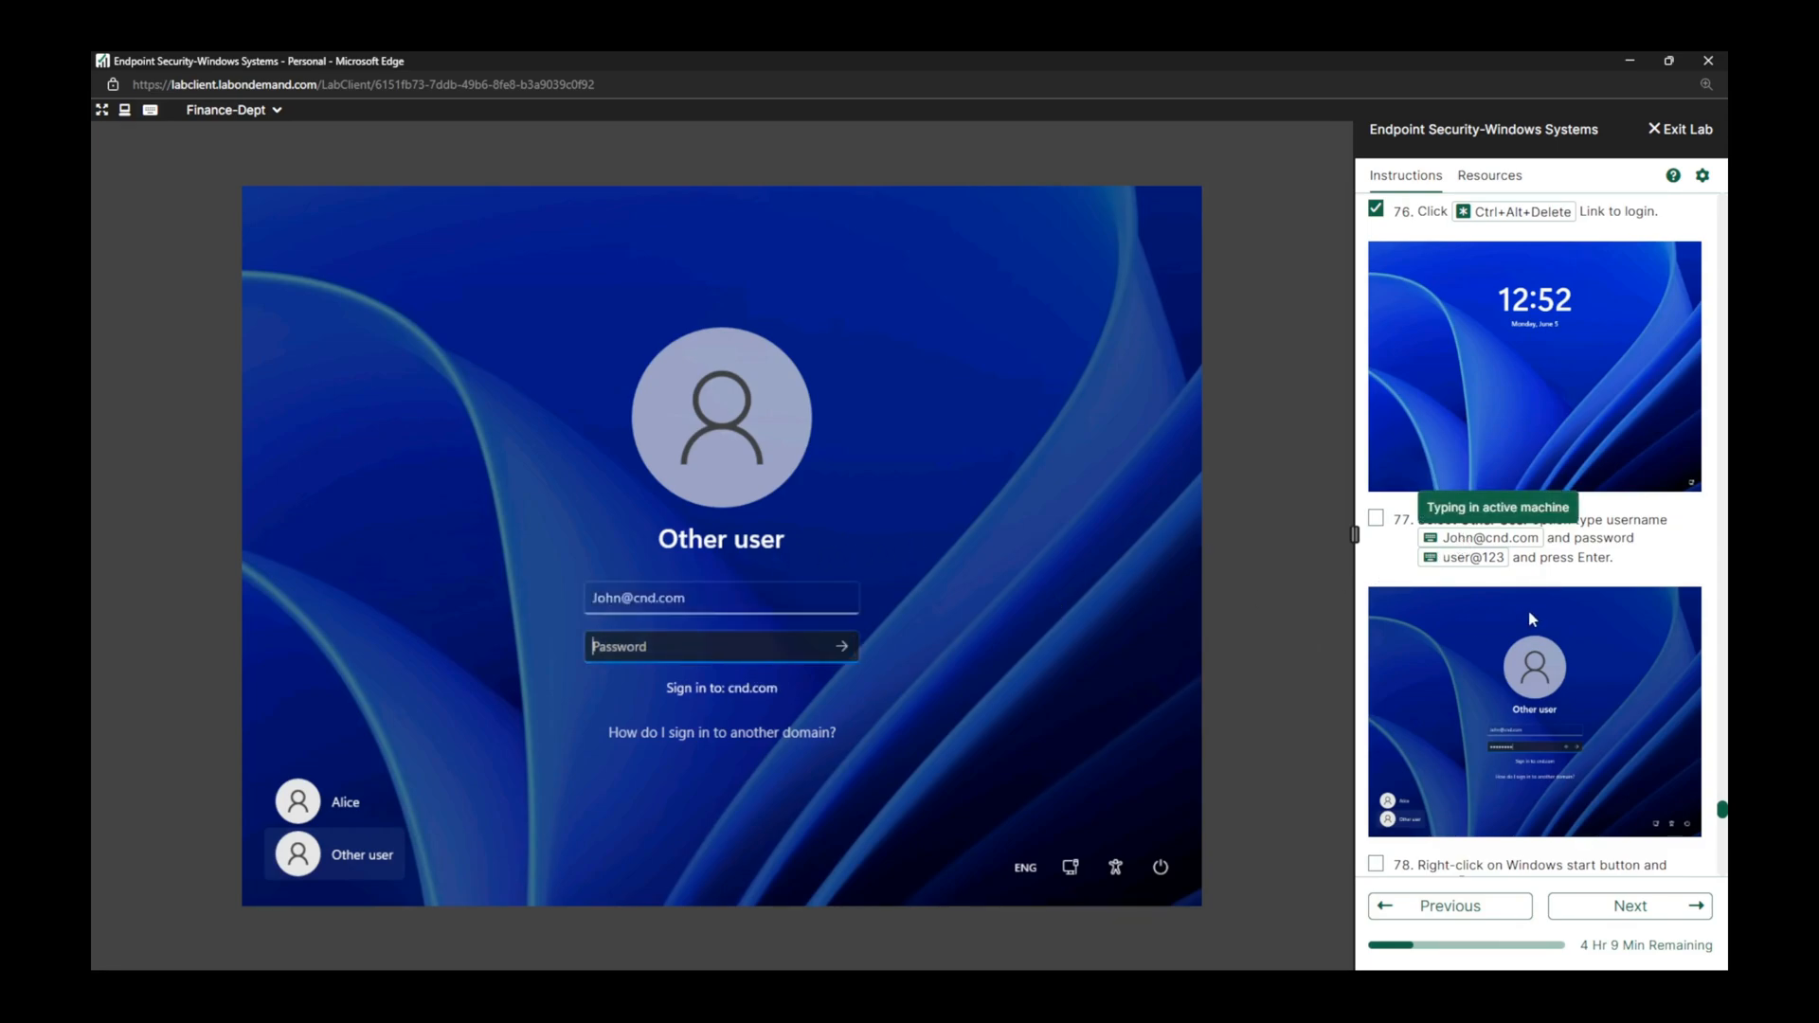
click(1490, 564)
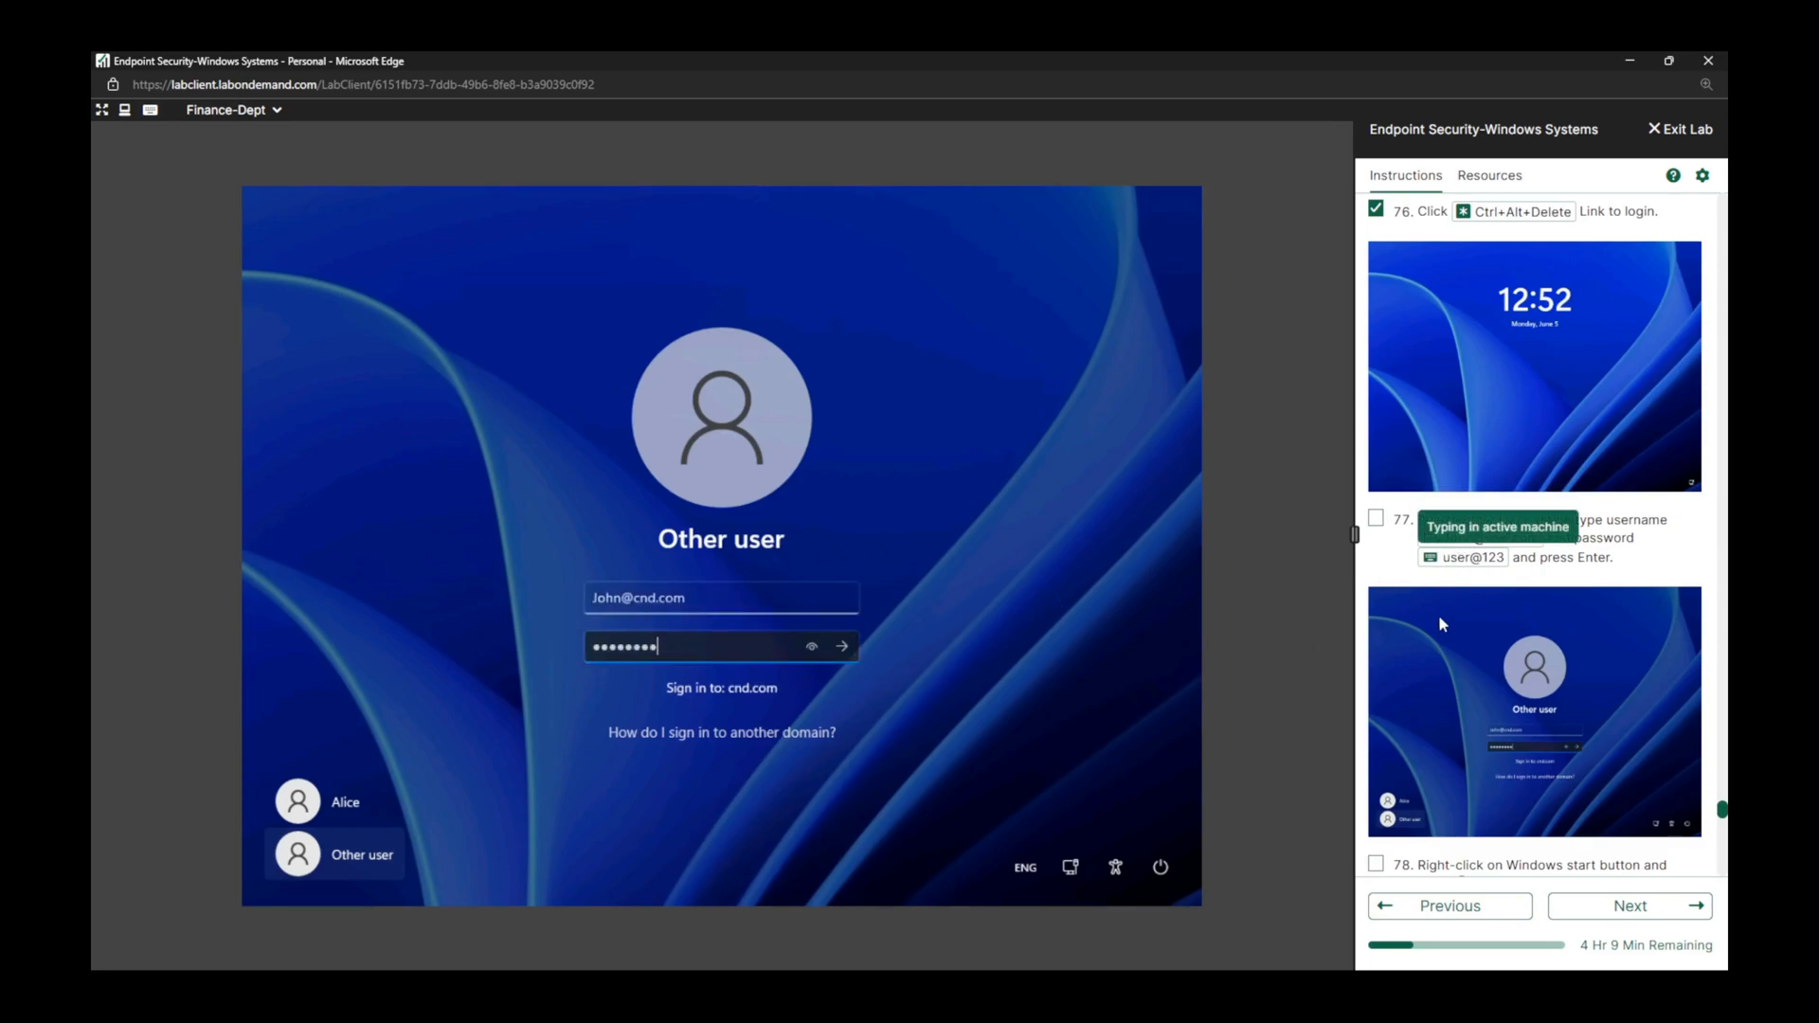
click(841, 646)
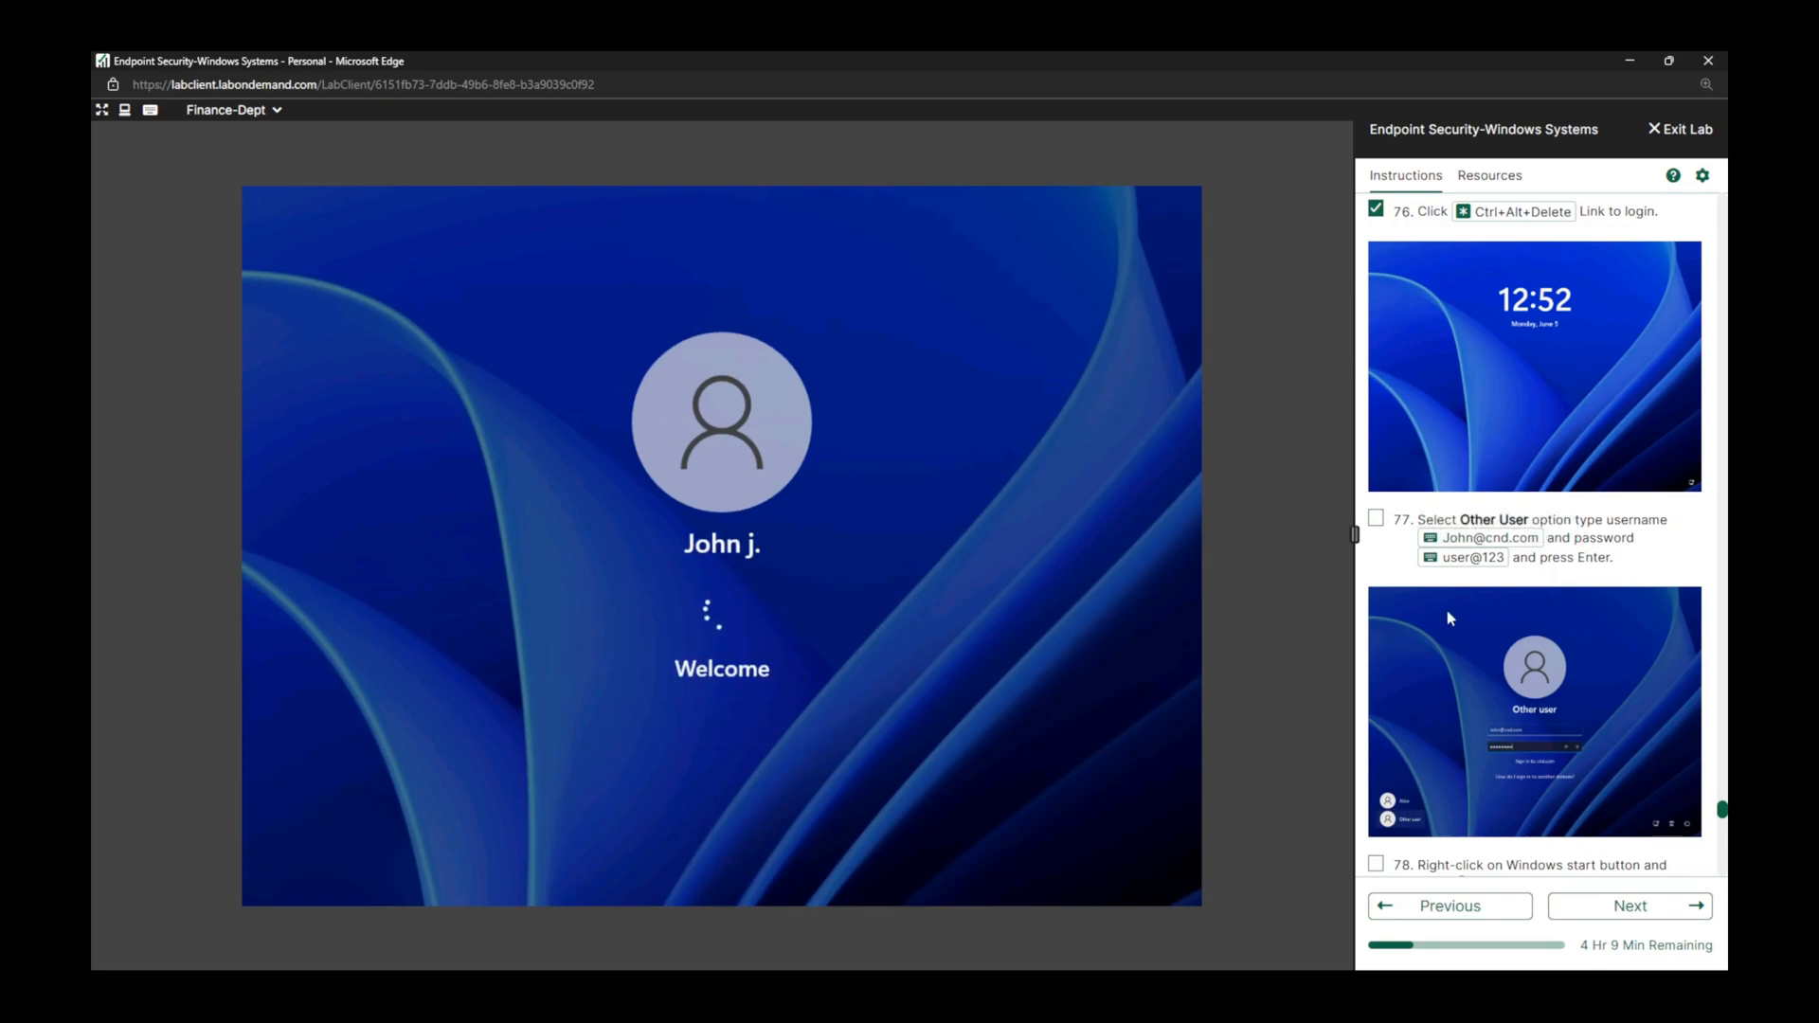
click(1376, 521)
scroll(1583, 616, down, 3)
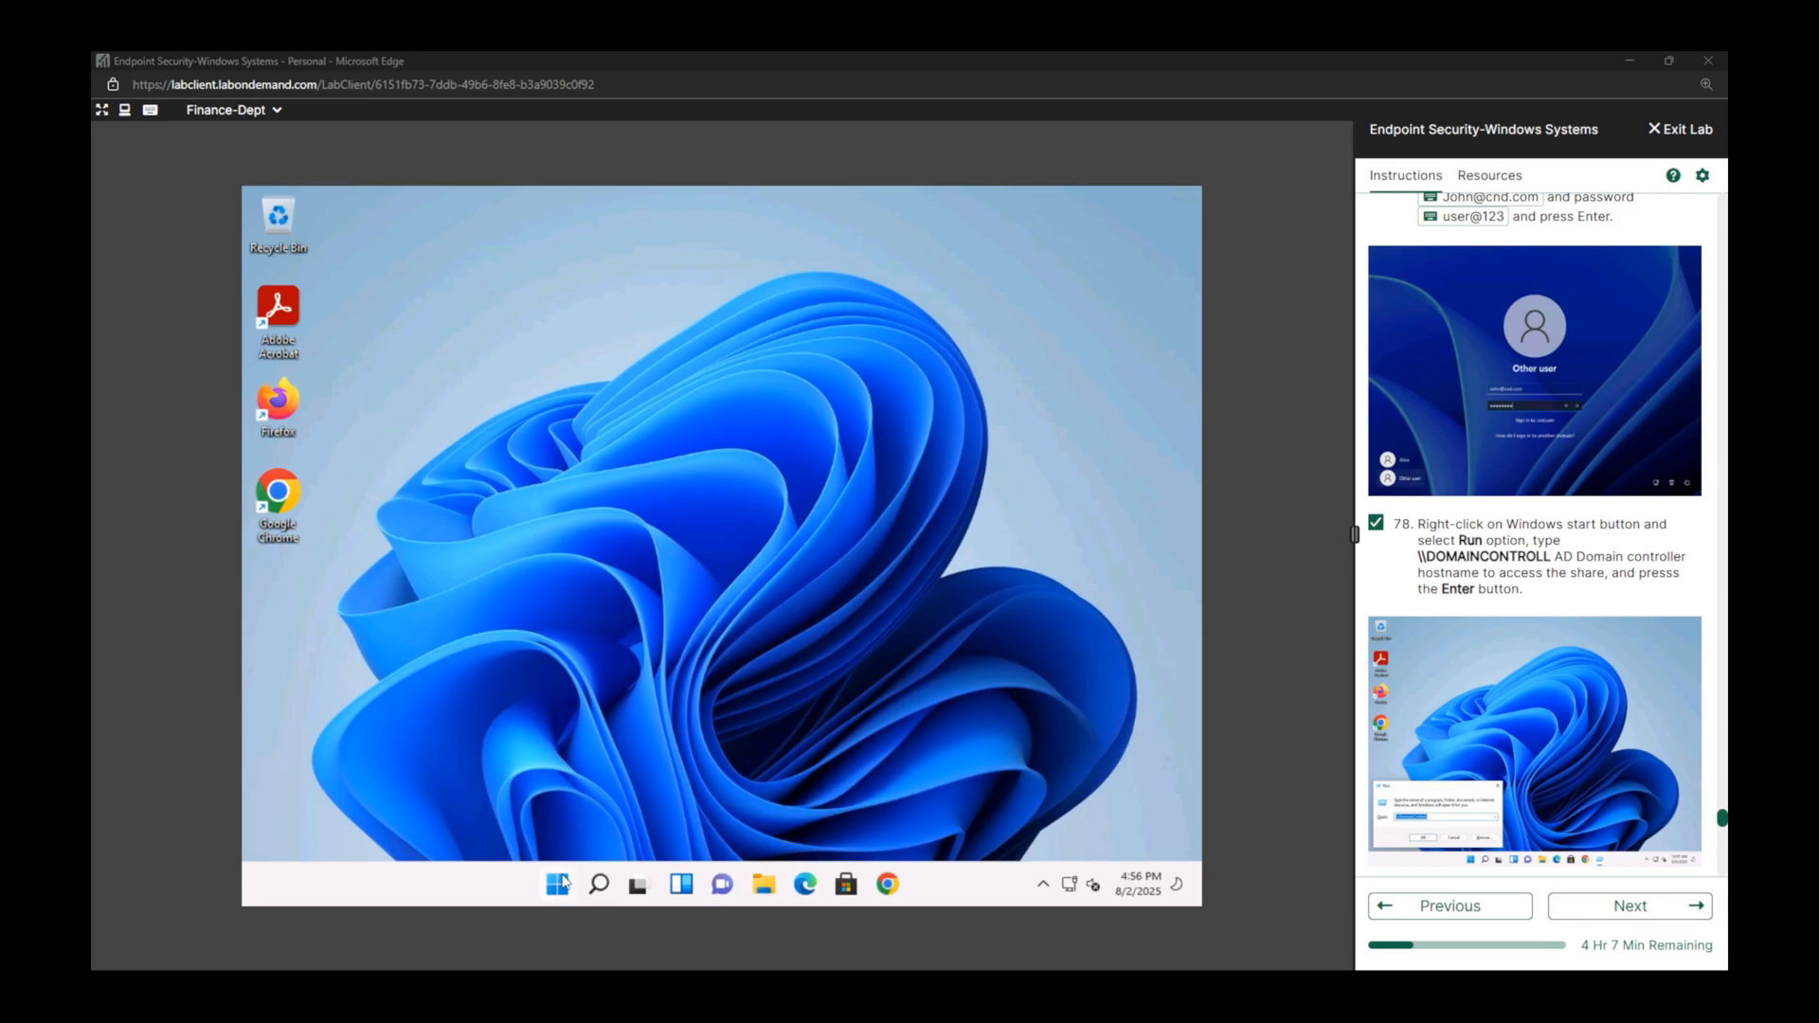
Browse the domain controller's shares by running \\DOMAINCONTROLL from the Run dialog.
click(563, 883)
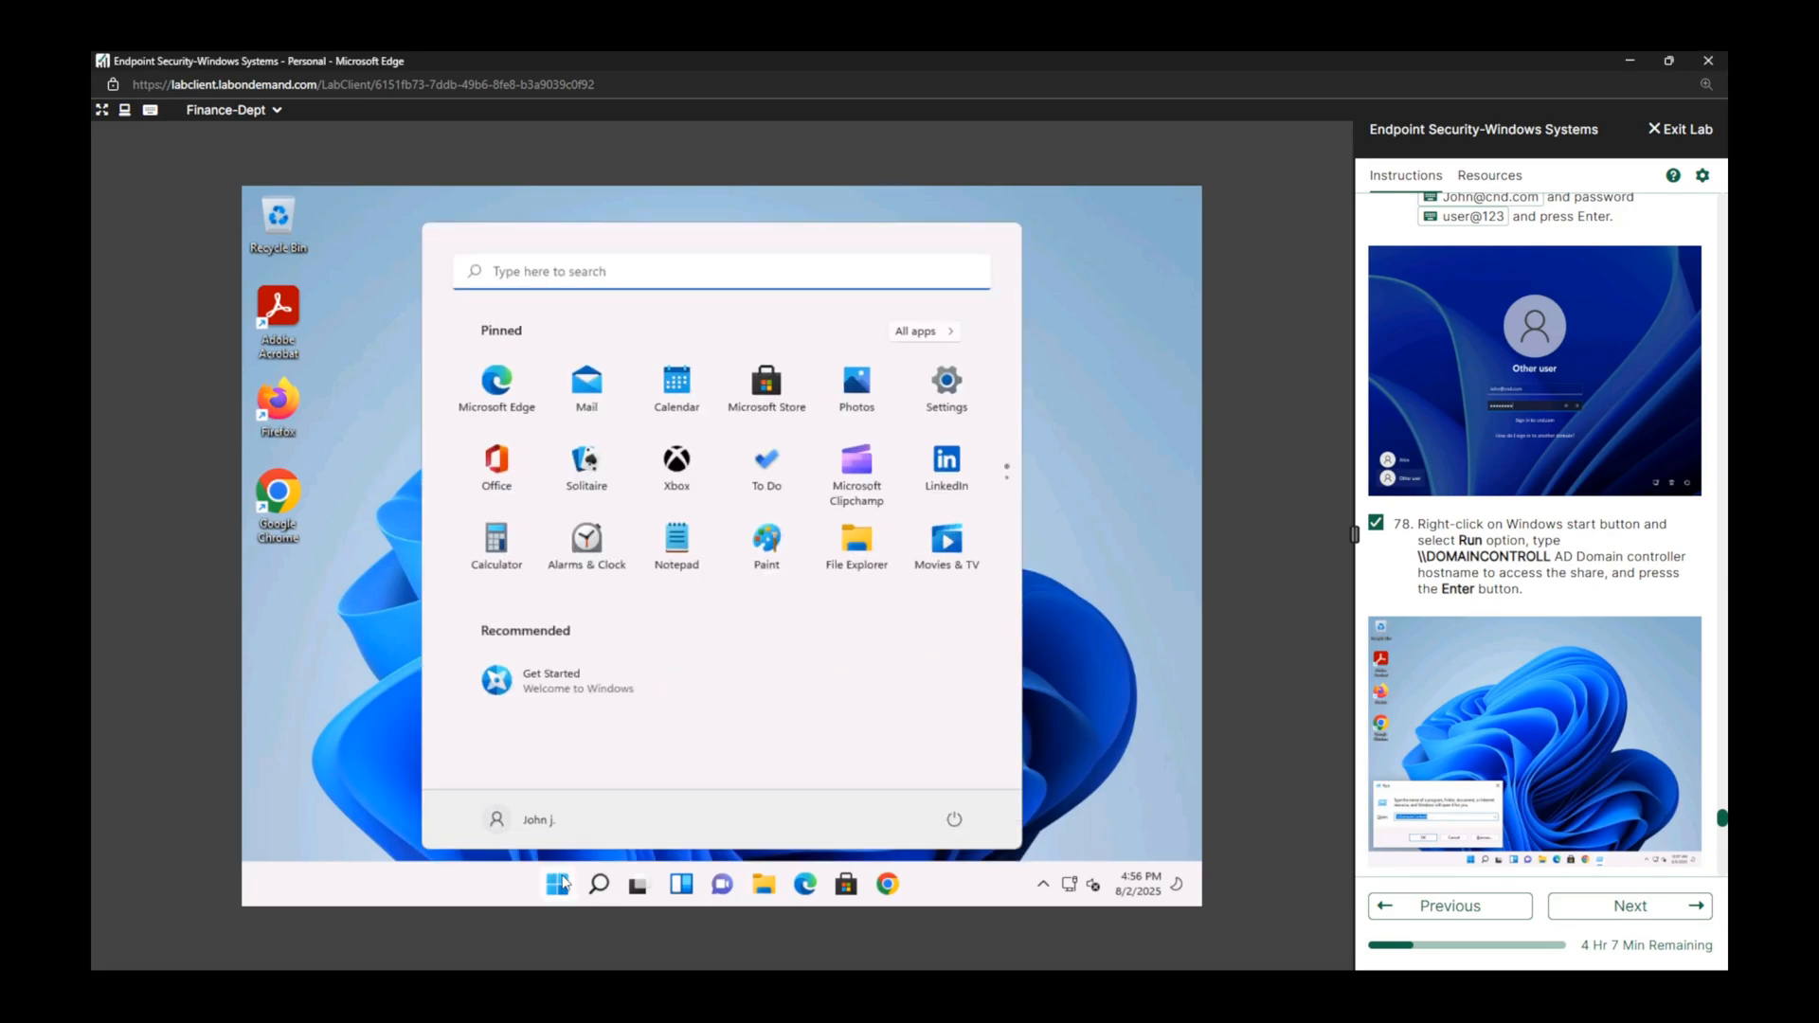
text(run)
key(Return)
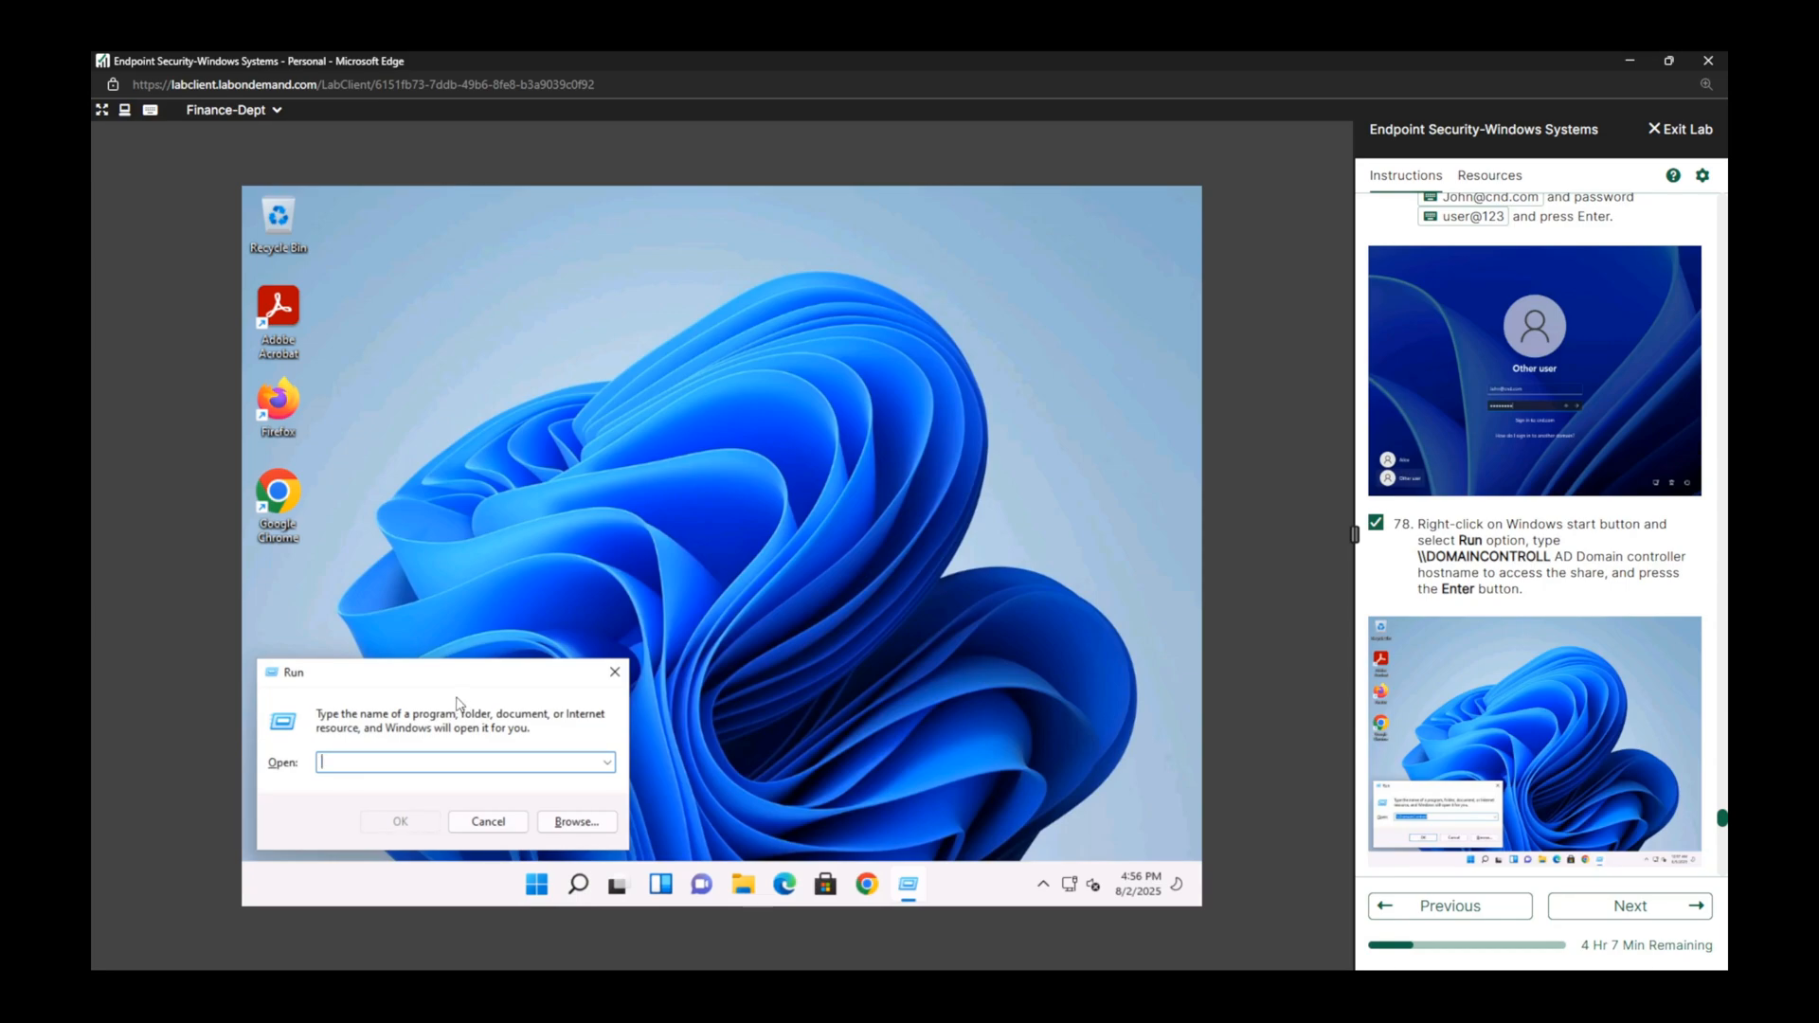
text(\\)
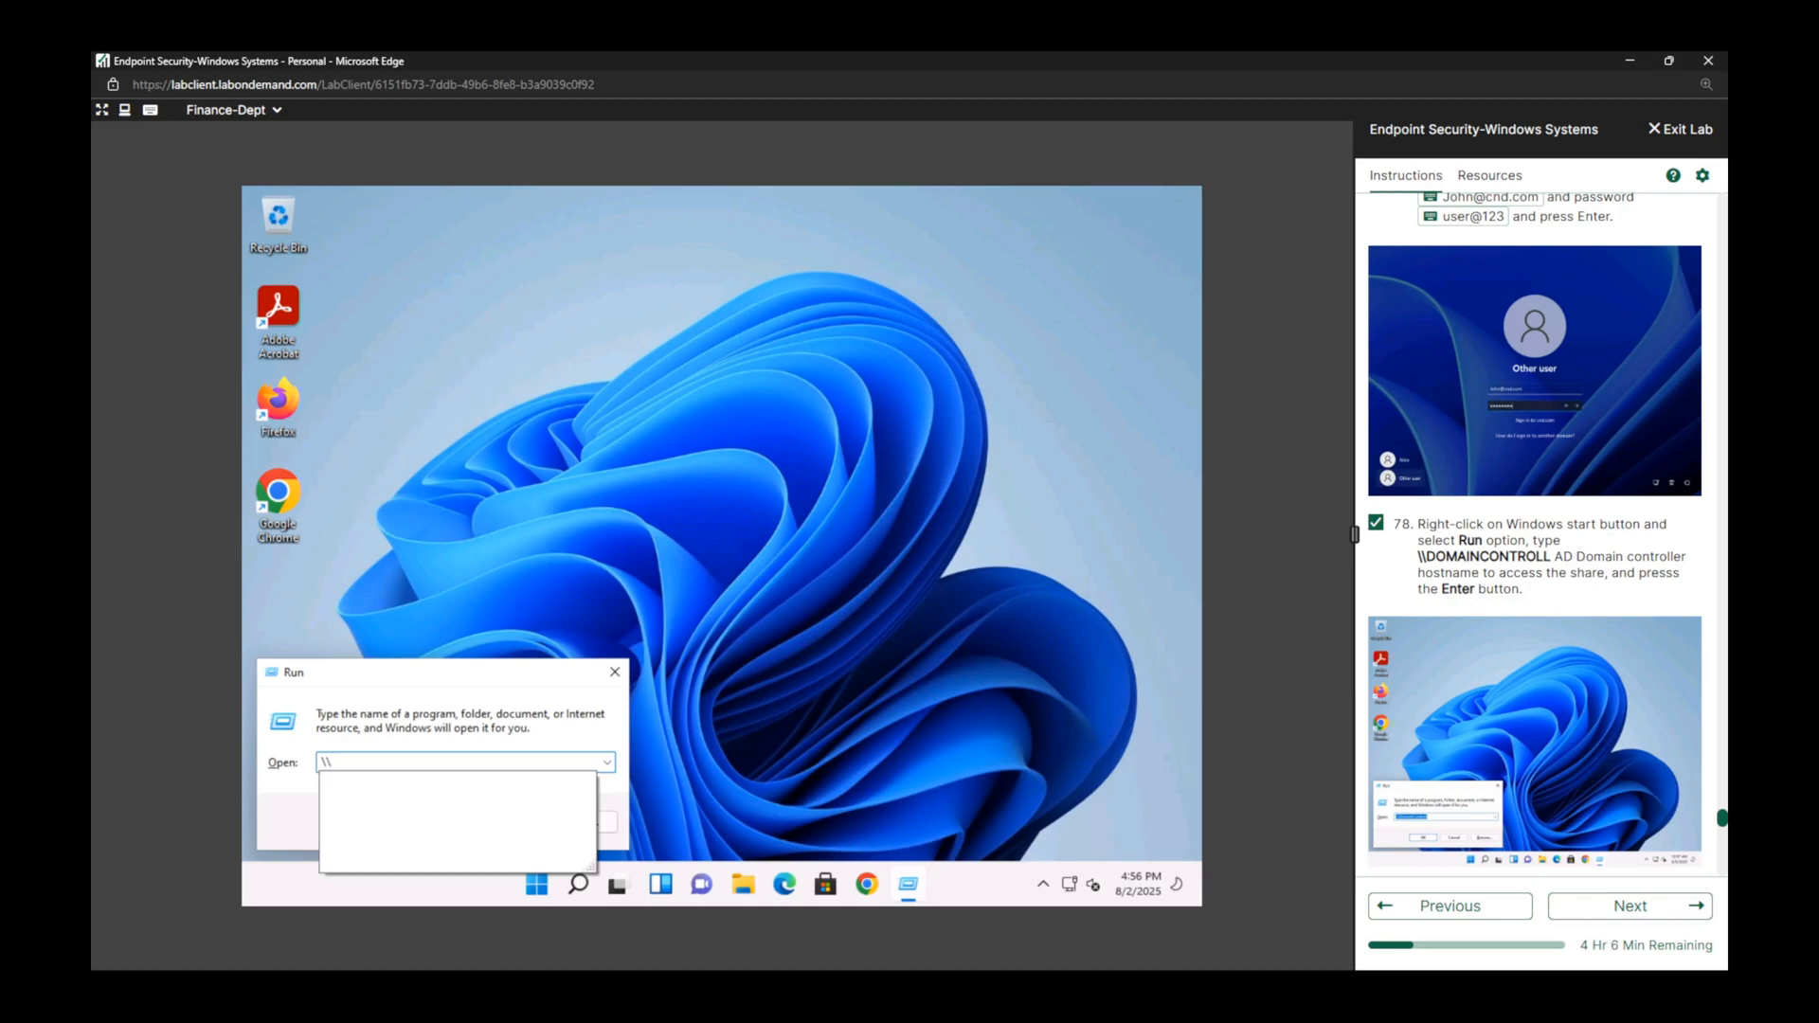
text(DOMAINCONT)
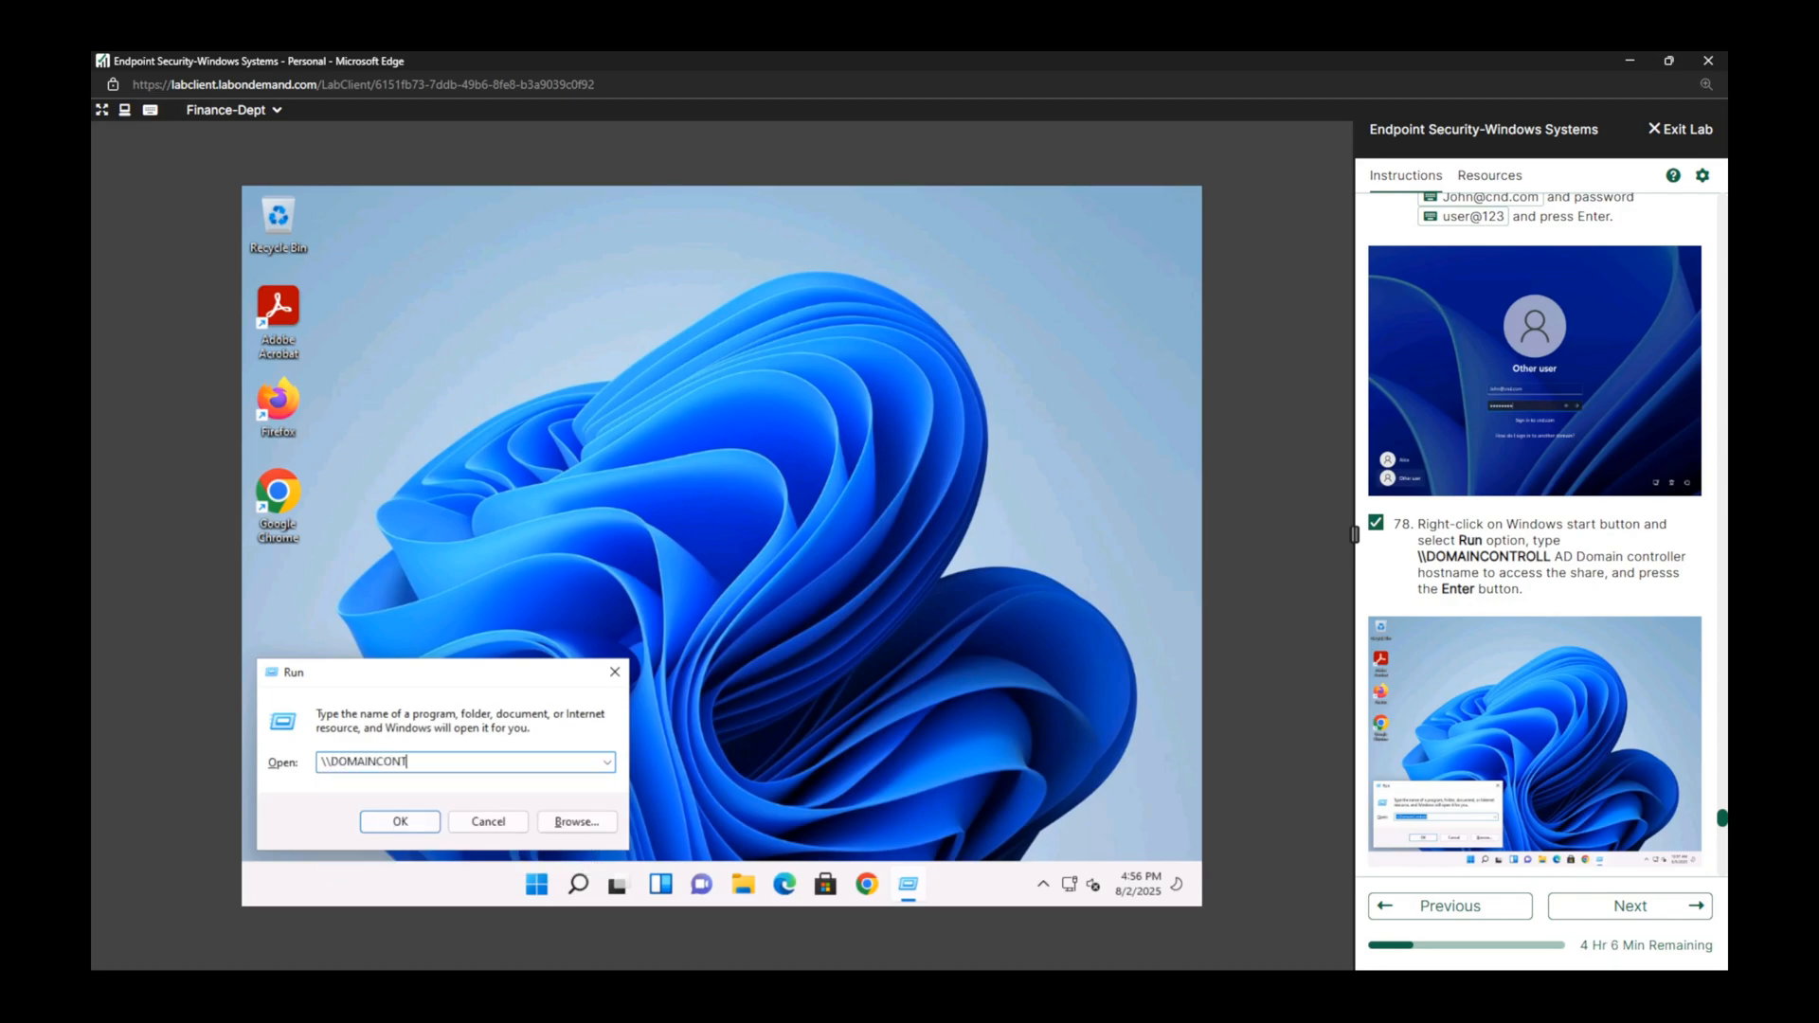
text(ROLL)
key(Return)
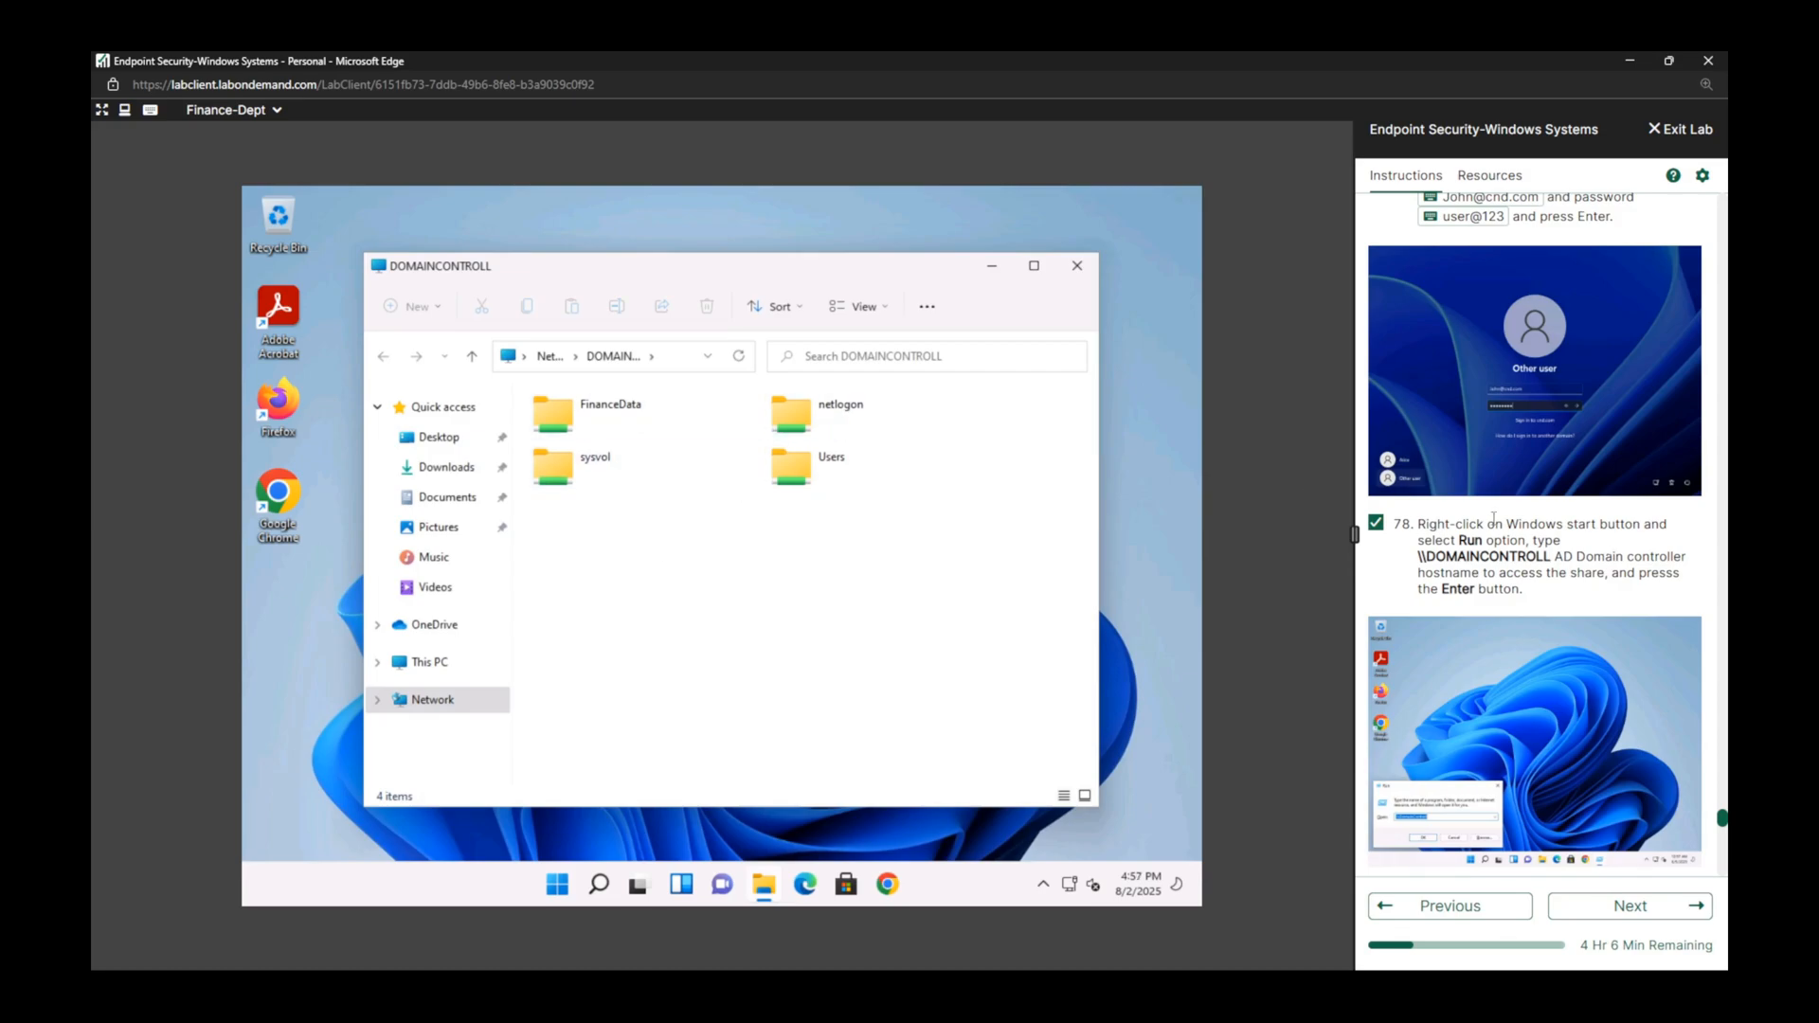
Open the FinanceData share folder and mark lab tasks 79 and 80 complete.
scroll(1549, 668, down, 3)
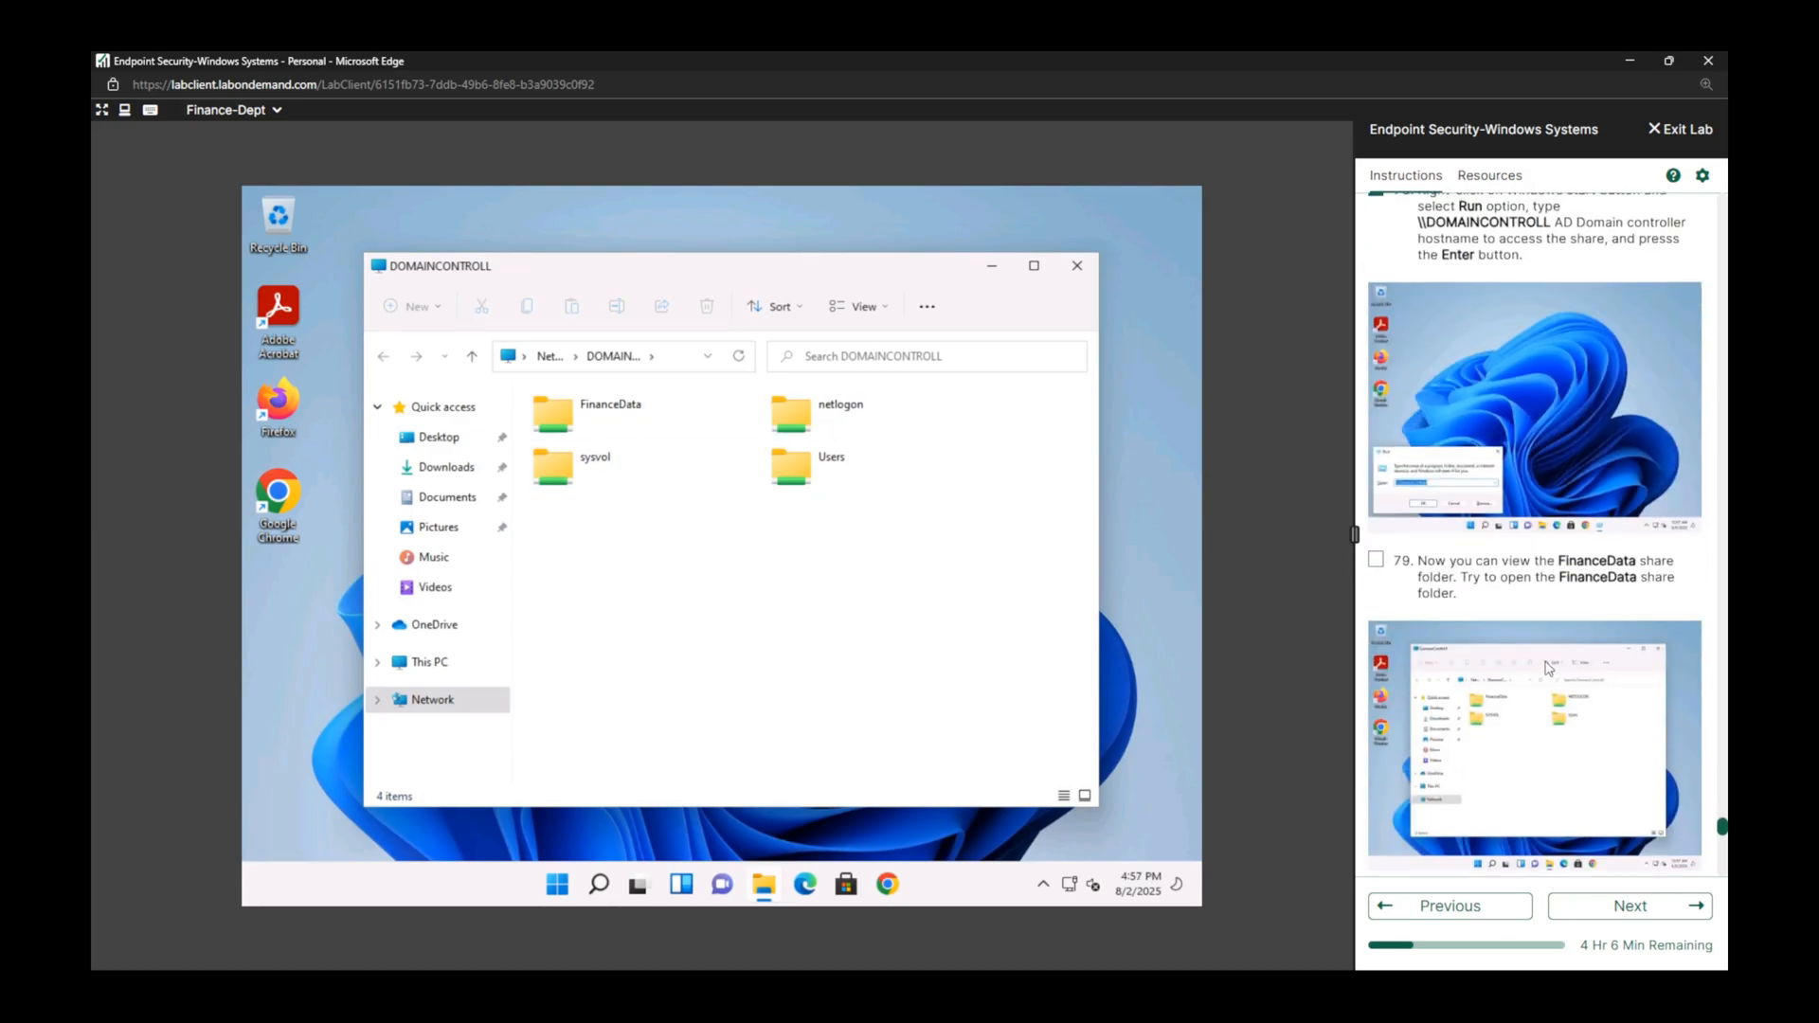
click(1377, 553)
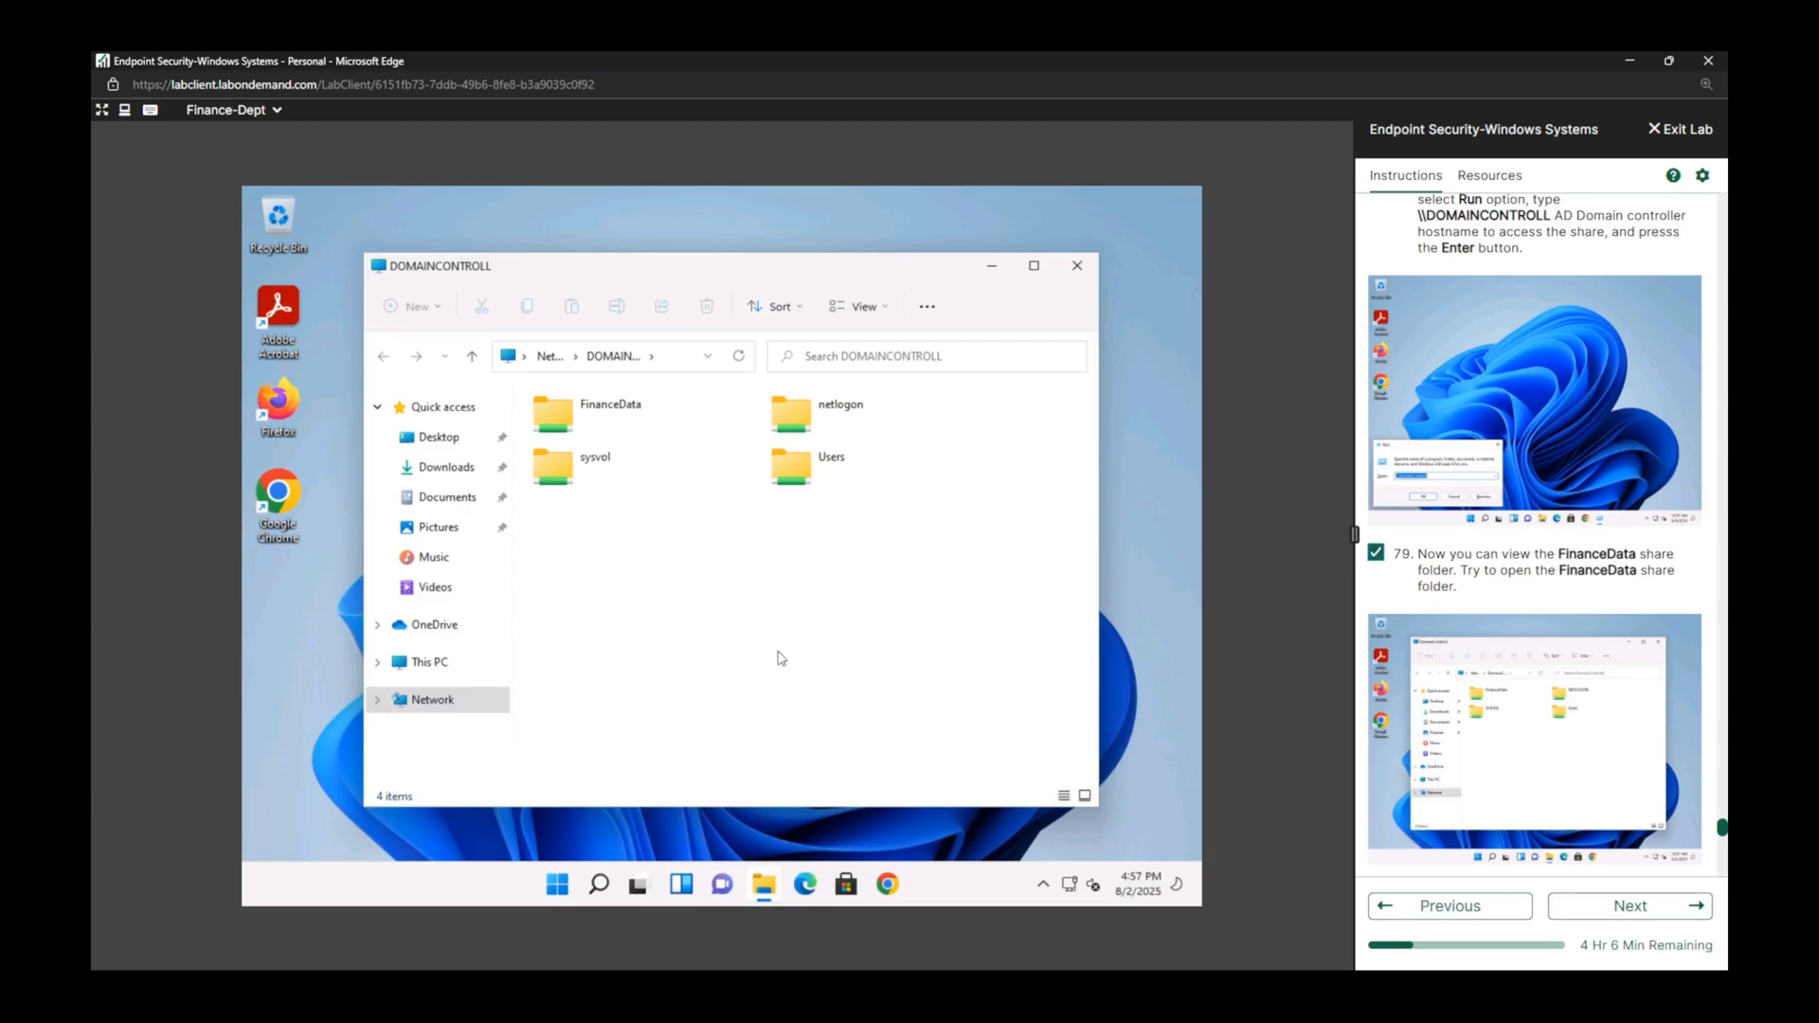
double_click(610, 410)
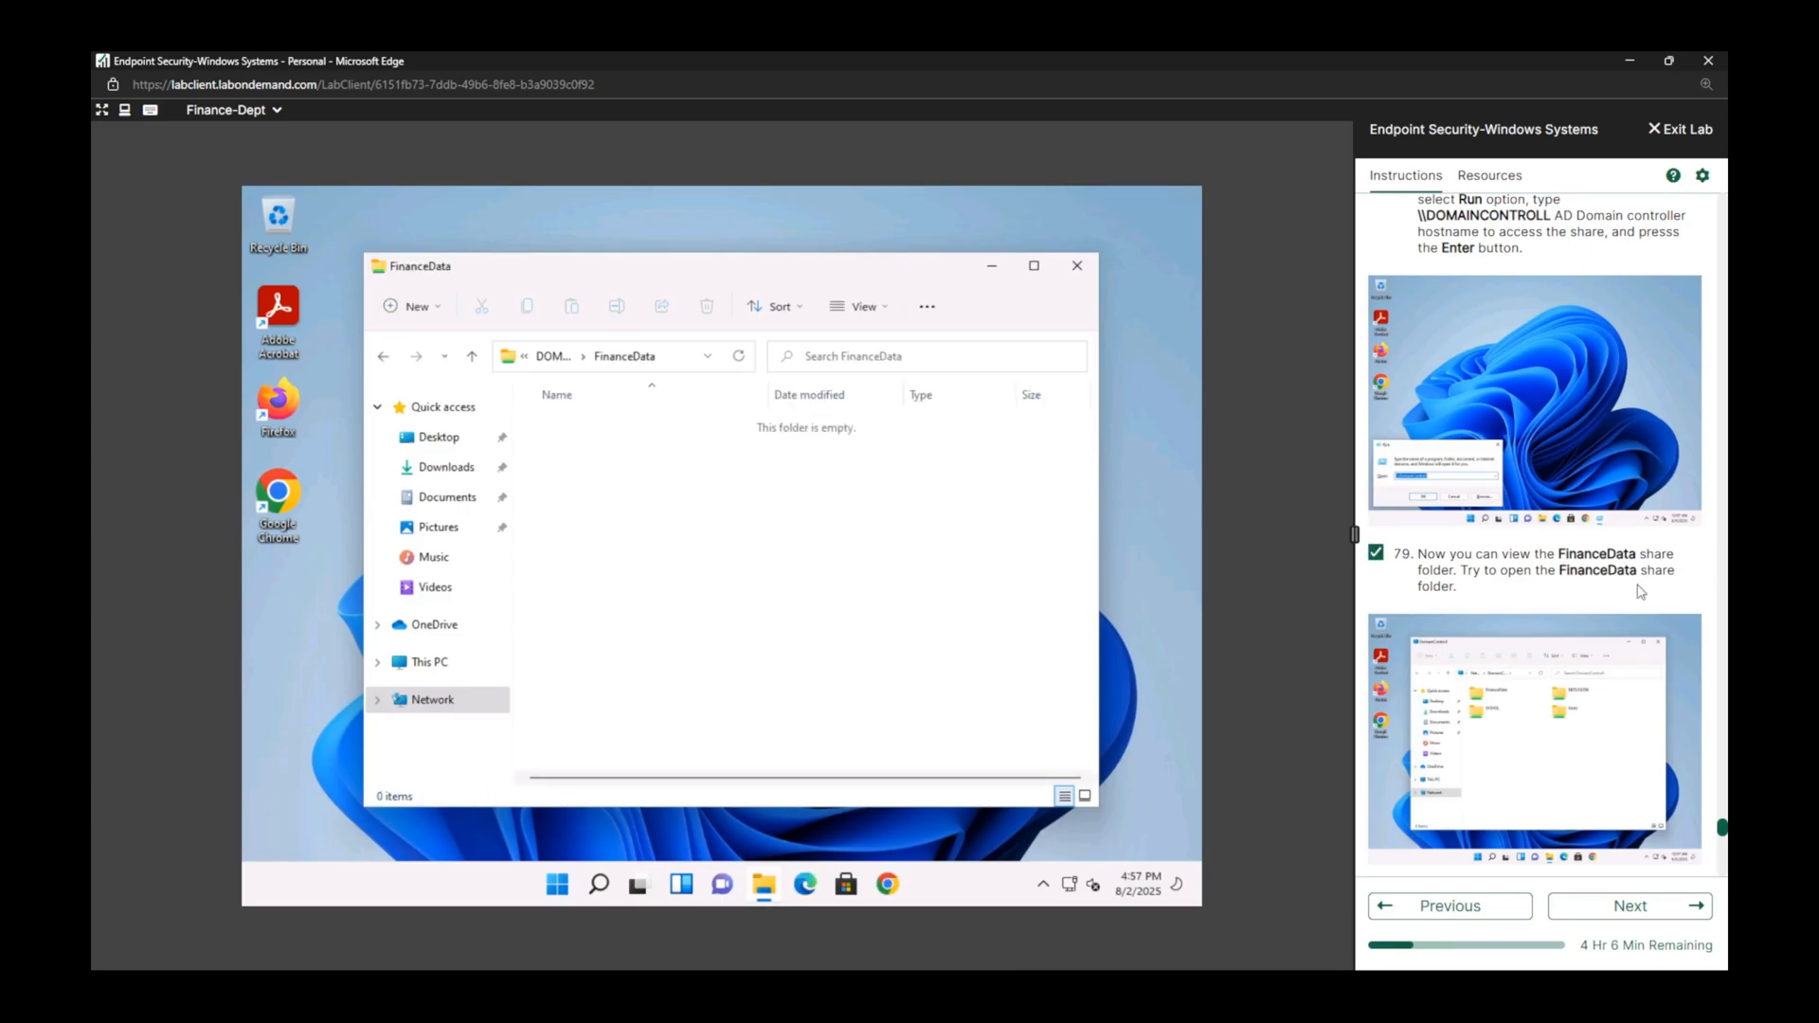
scroll(1622, 605, down, 3)
scroll(1622, 605, down, 2)
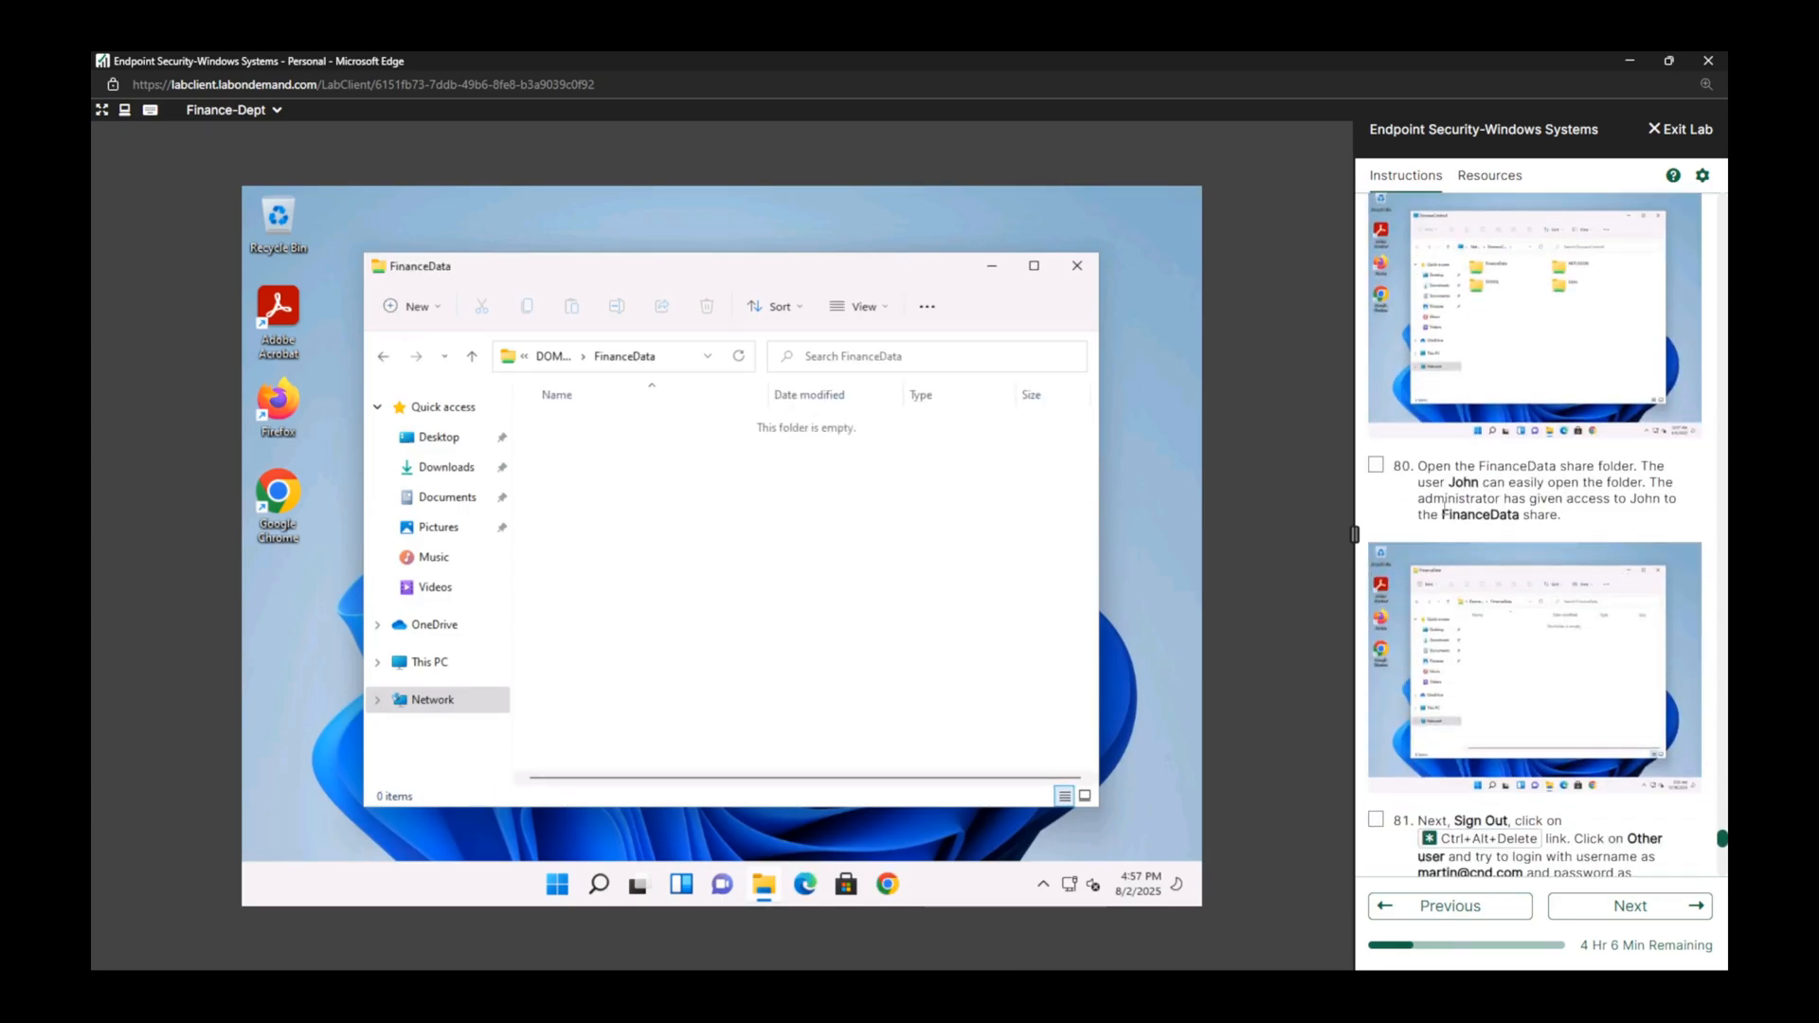
click(1378, 466)
scroll(1547, 595, down, 3)
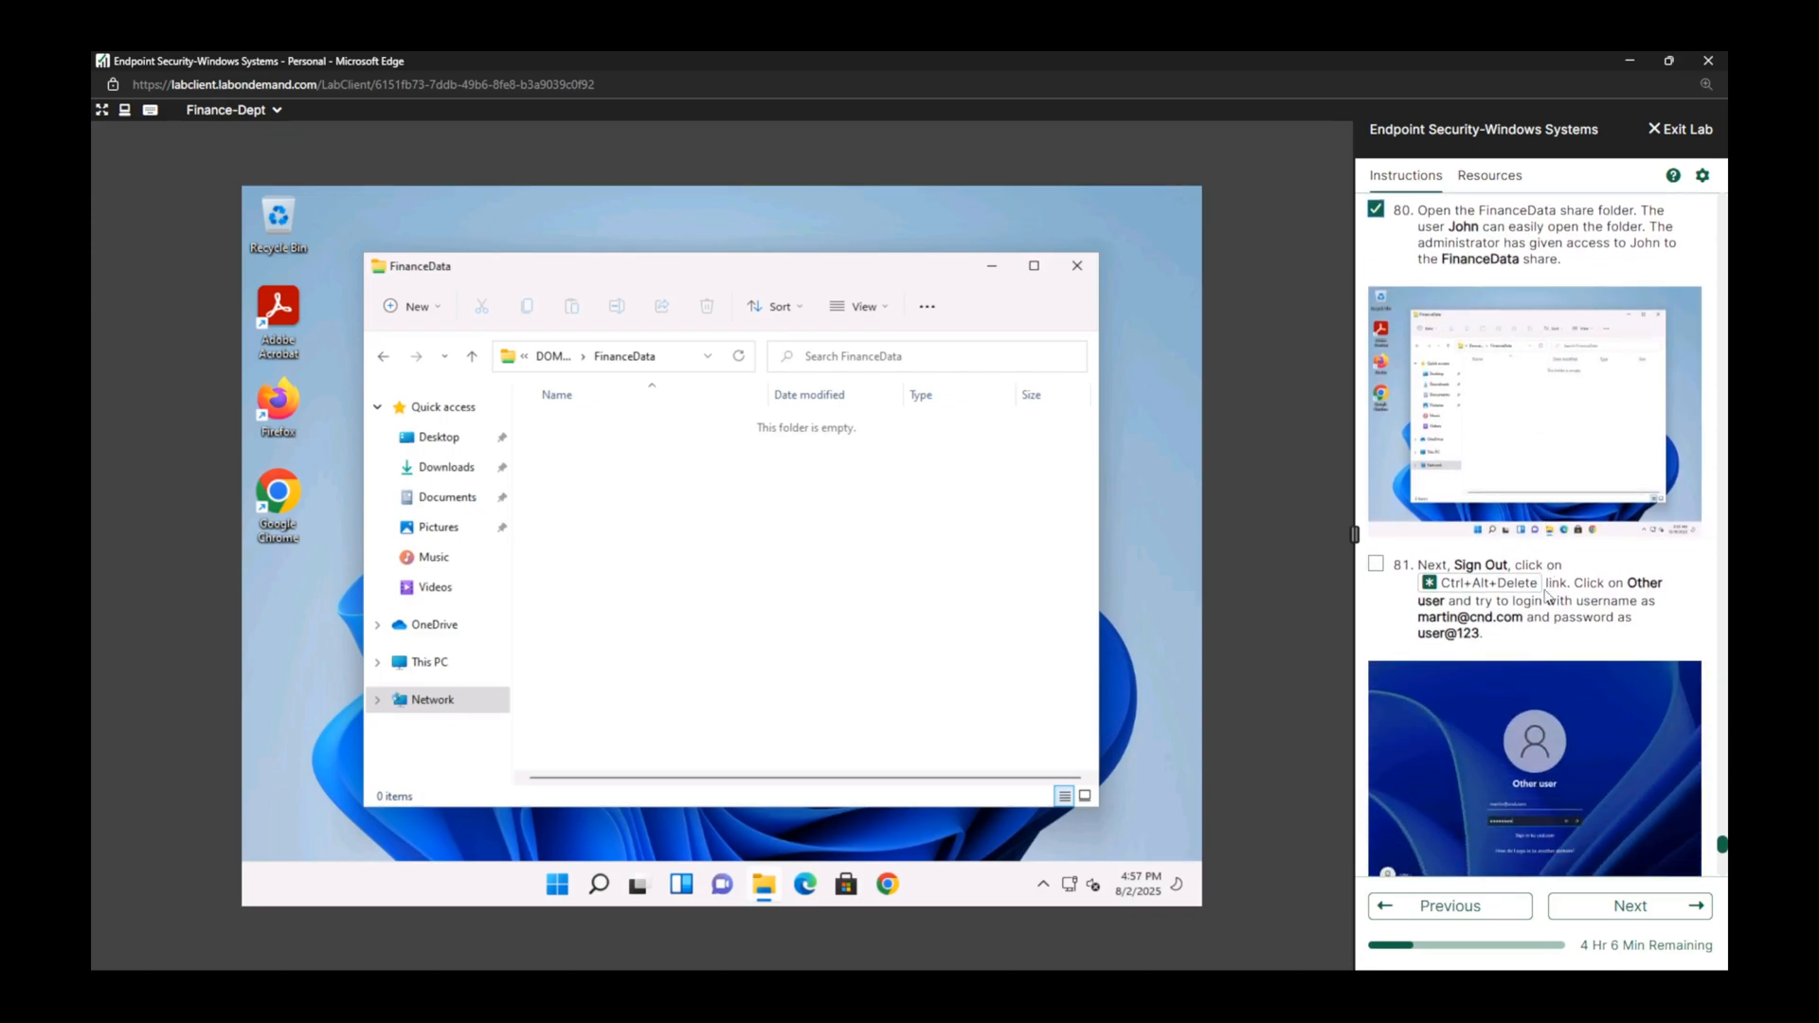
Mark lab task 81 complete and sign the current domain user out of the Finance-Dept VM.
click(1376, 564)
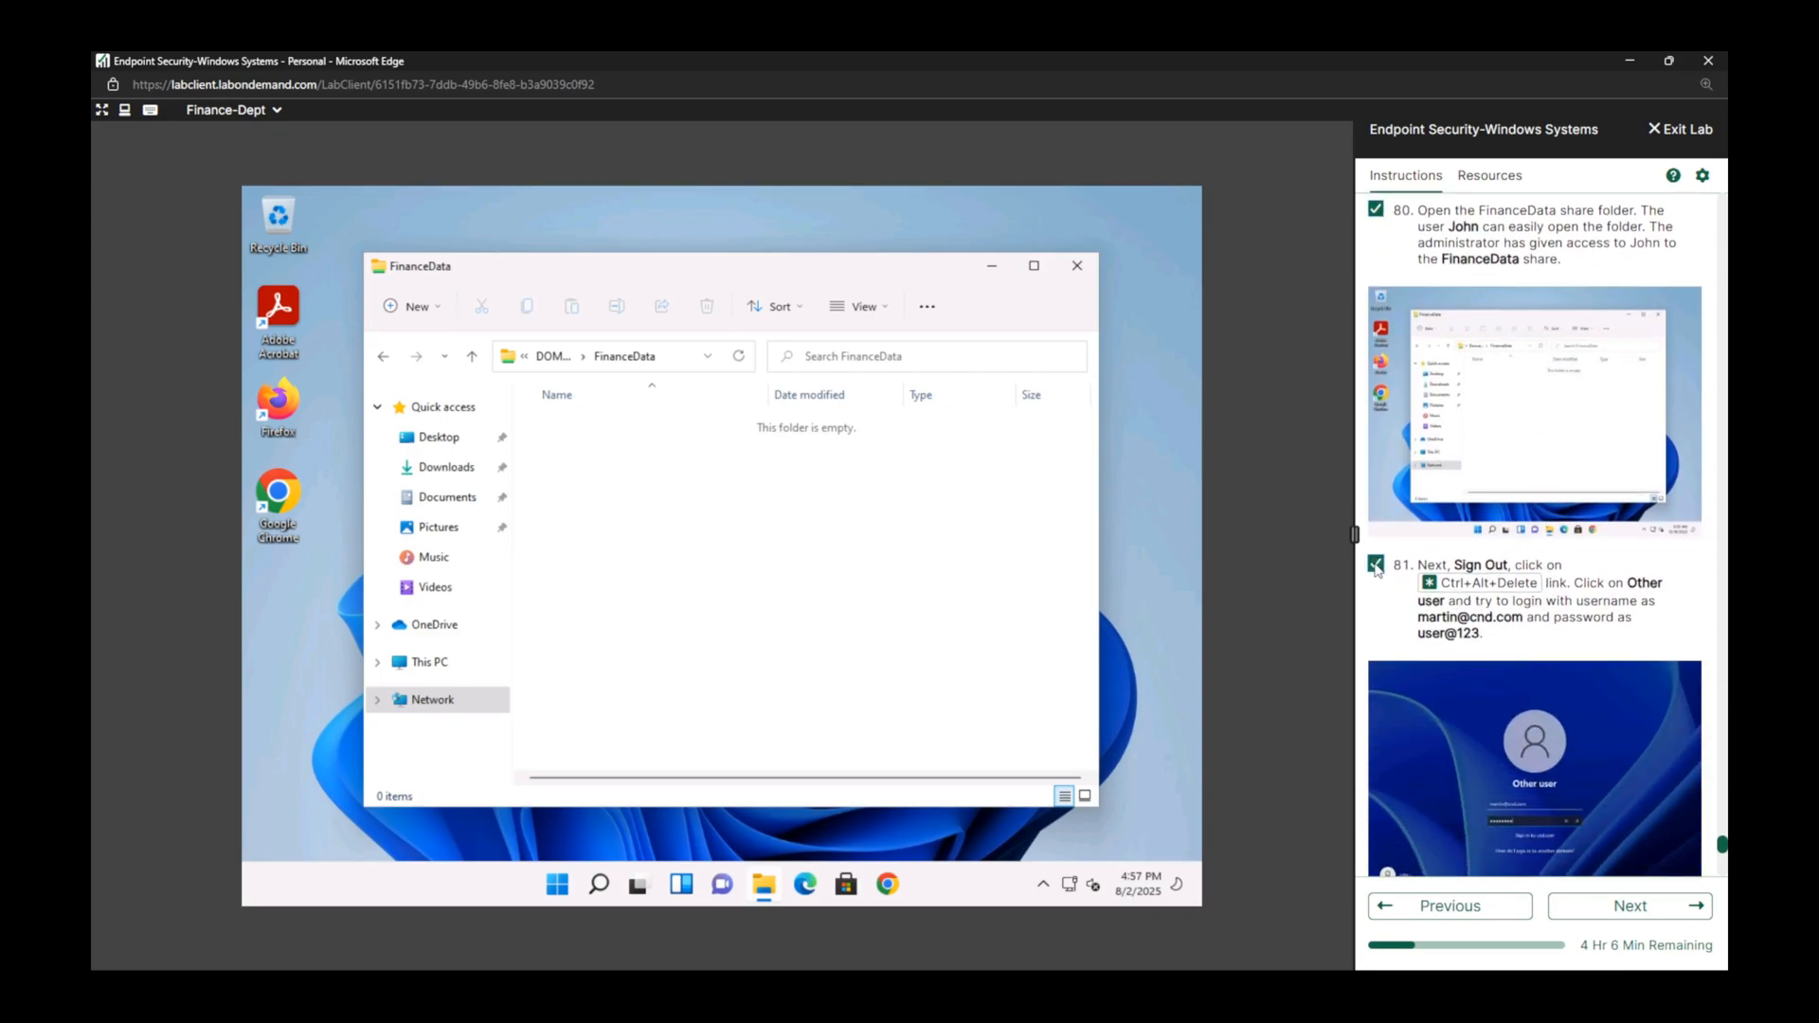
click(557, 884)
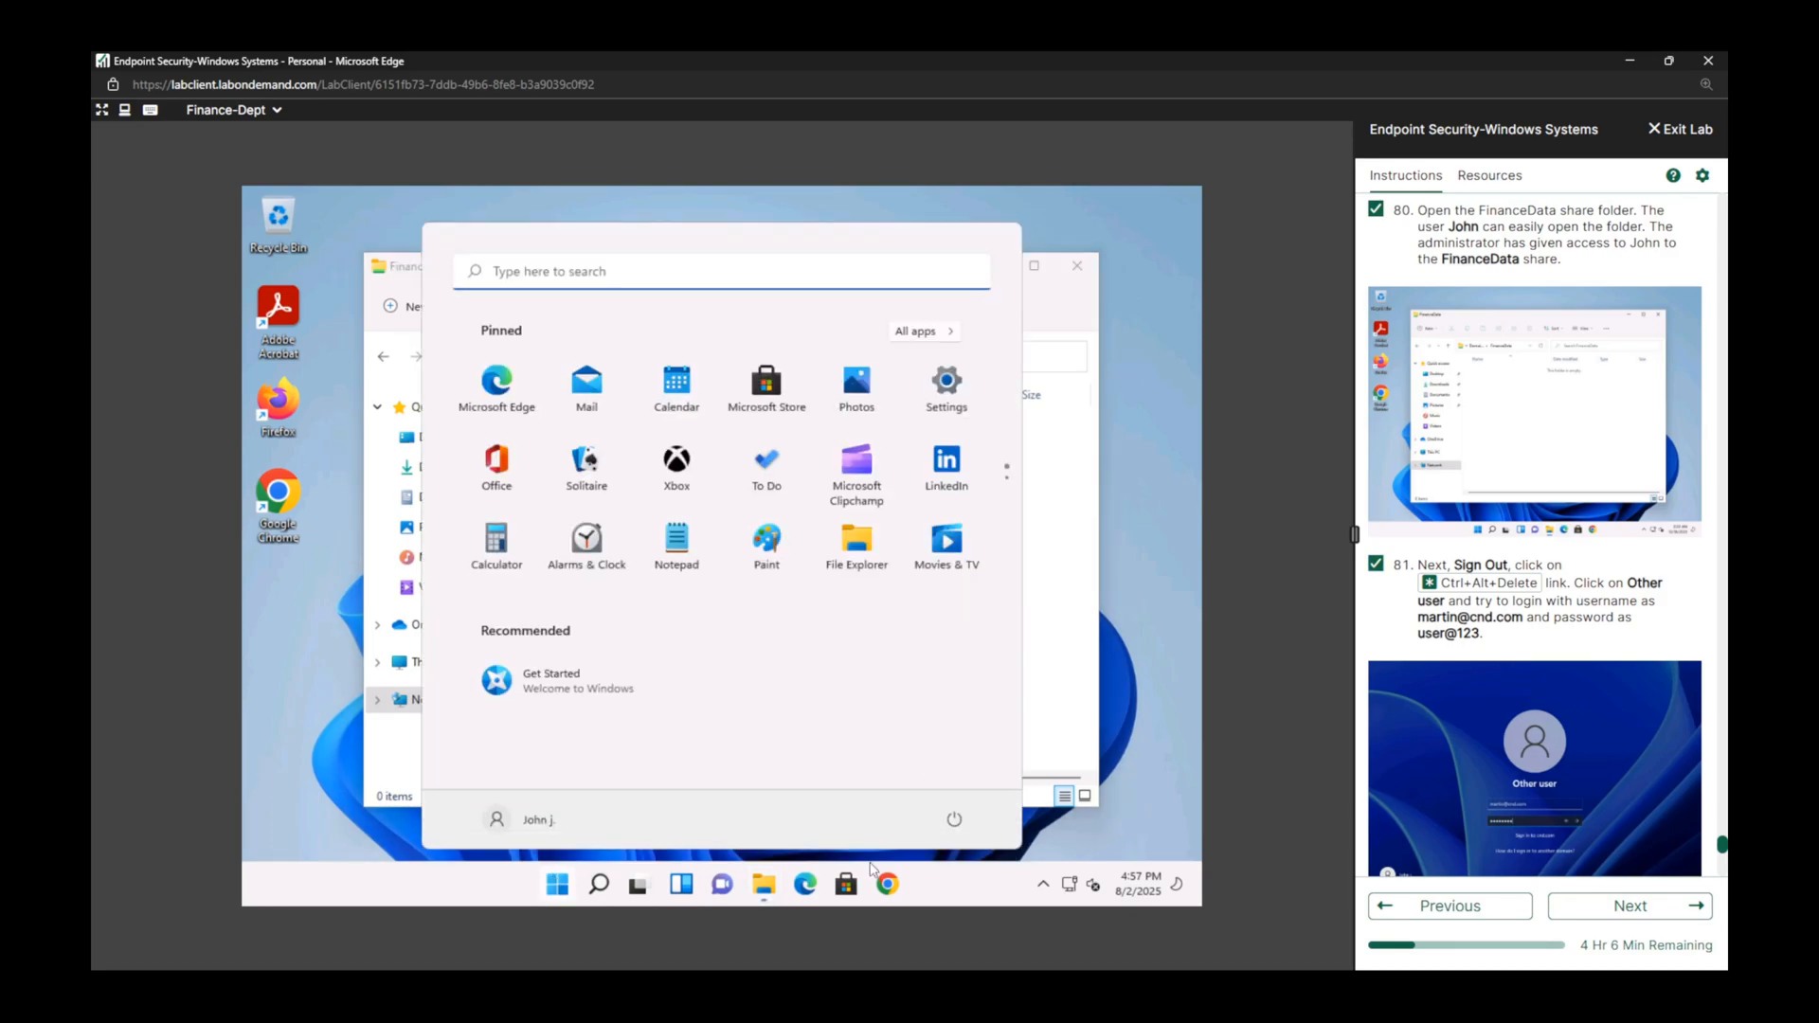
click(546, 820)
click(514, 749)
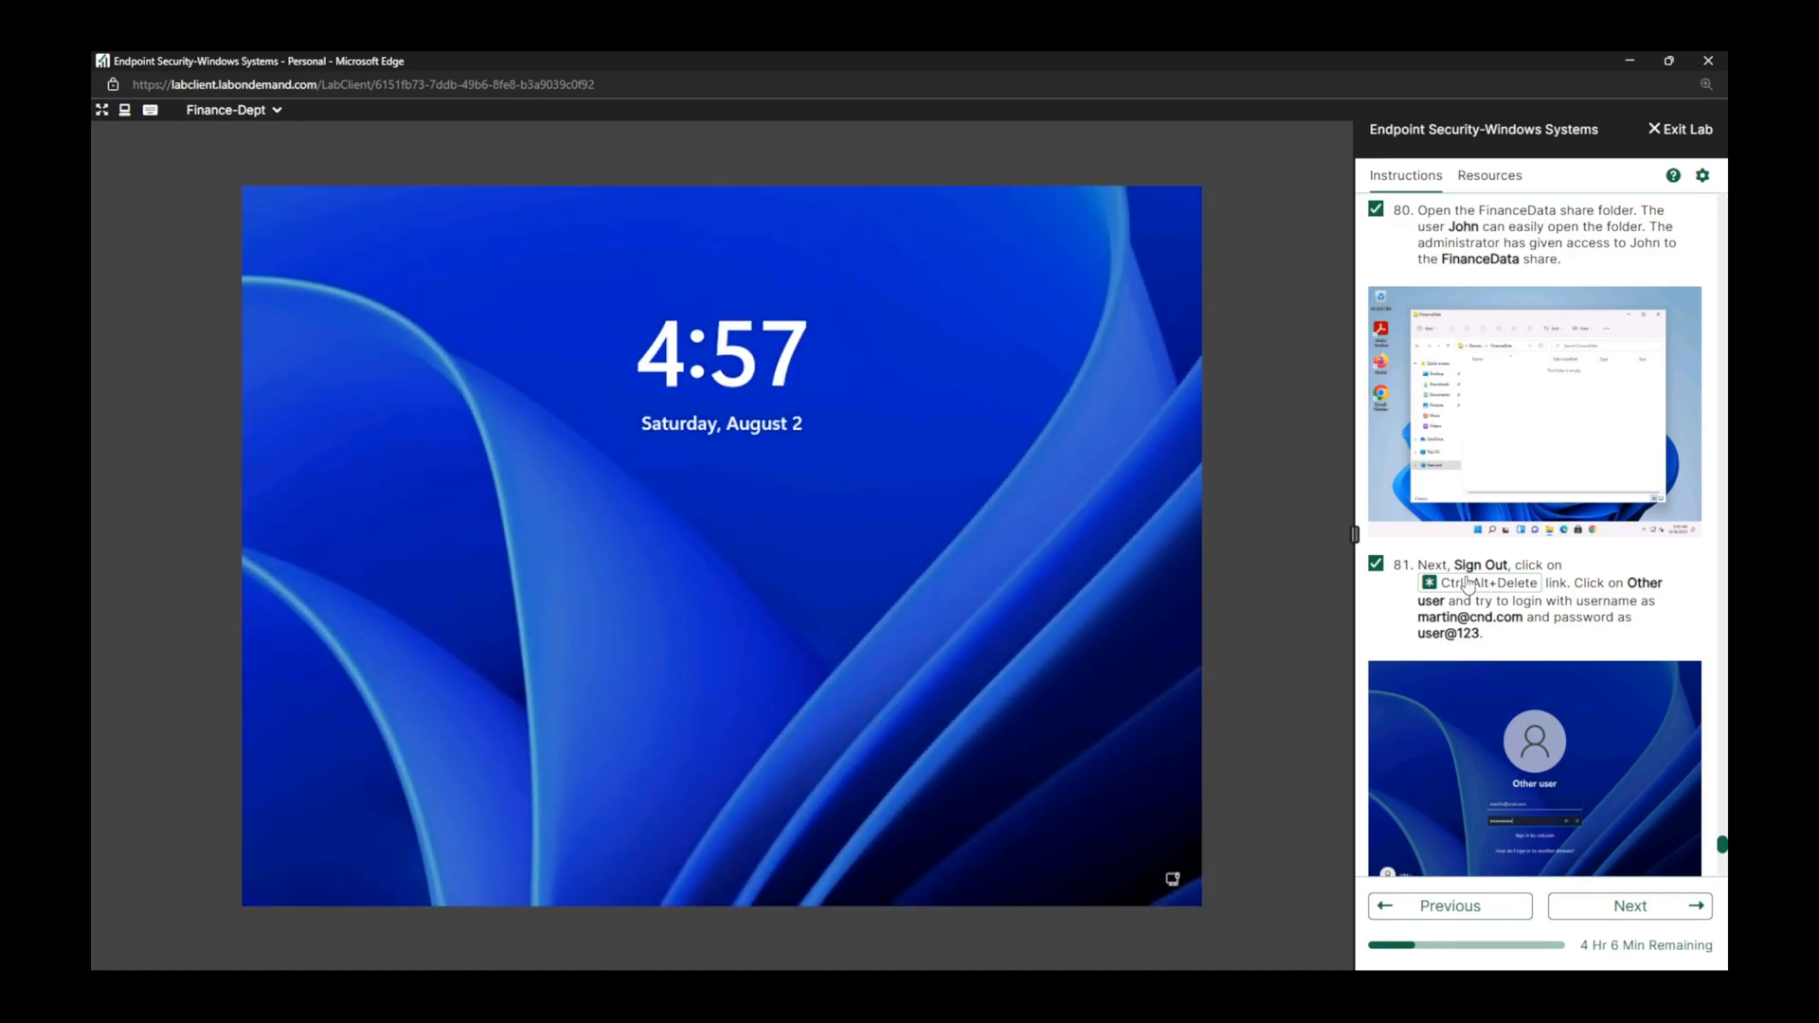
Unlock the sign-in screen and log in as Other user with the task 81 domain username and account password.
click(1510, 586)
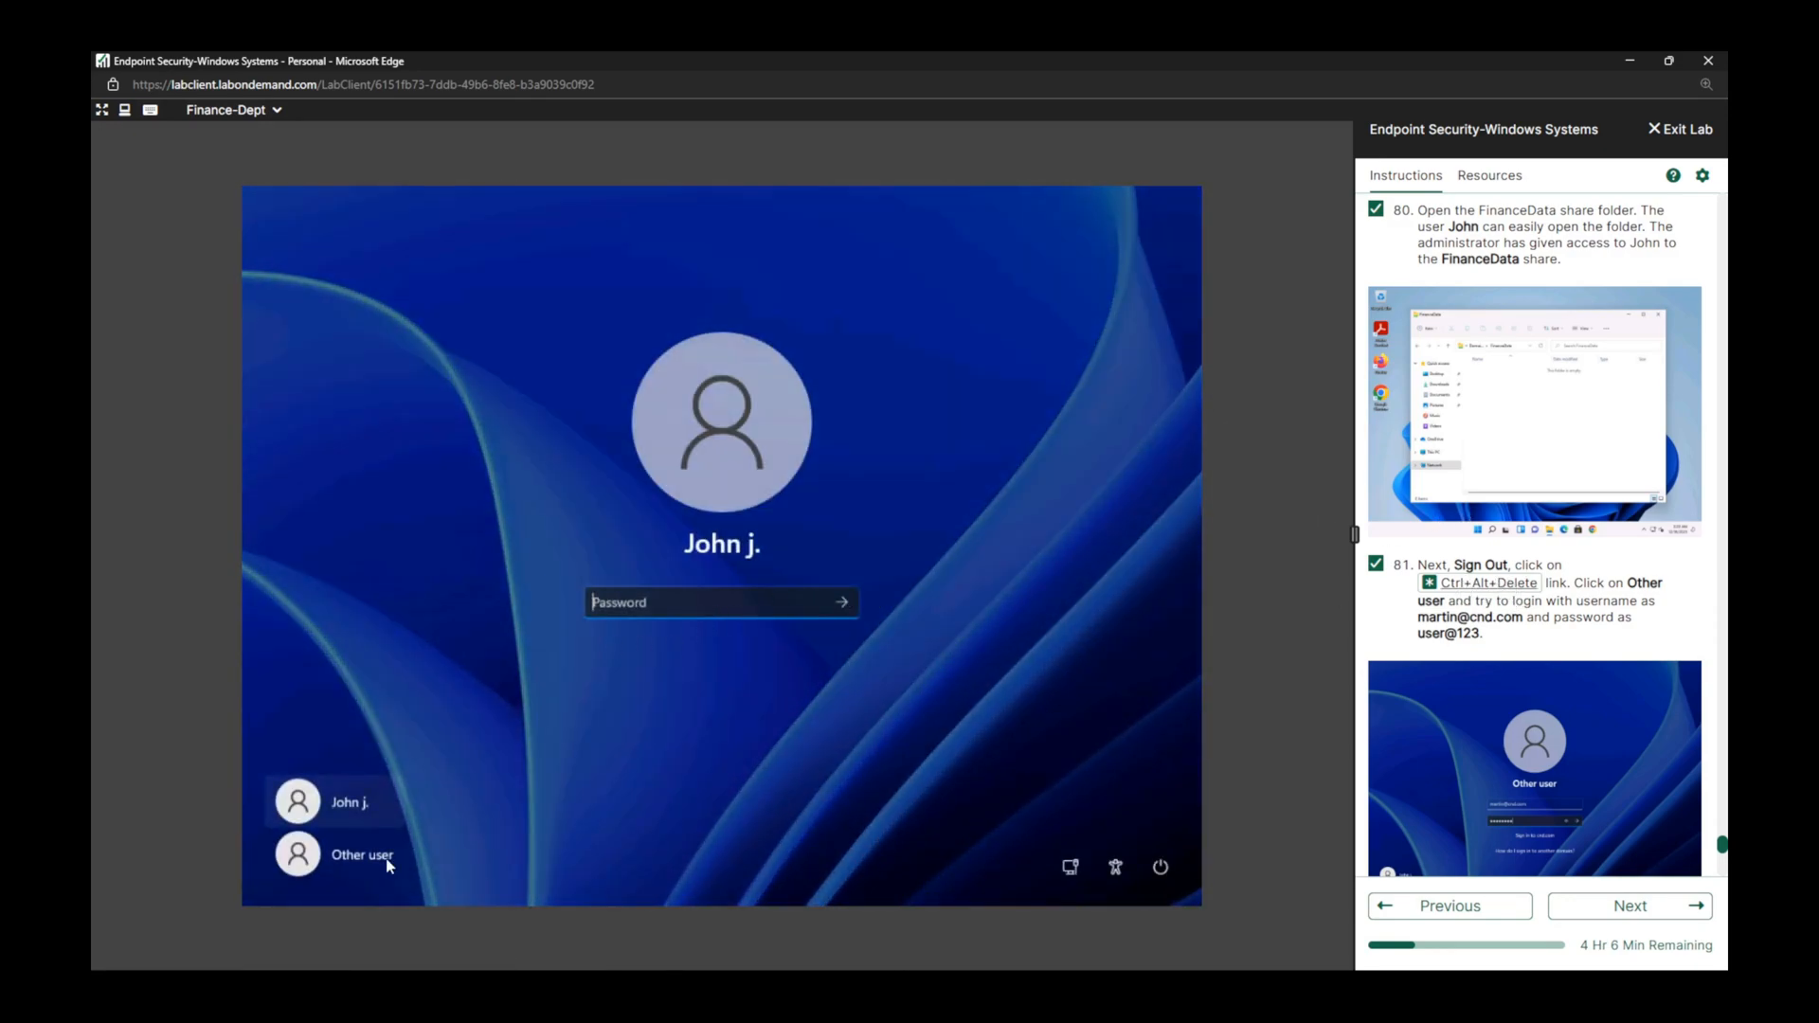
click(386, 862)
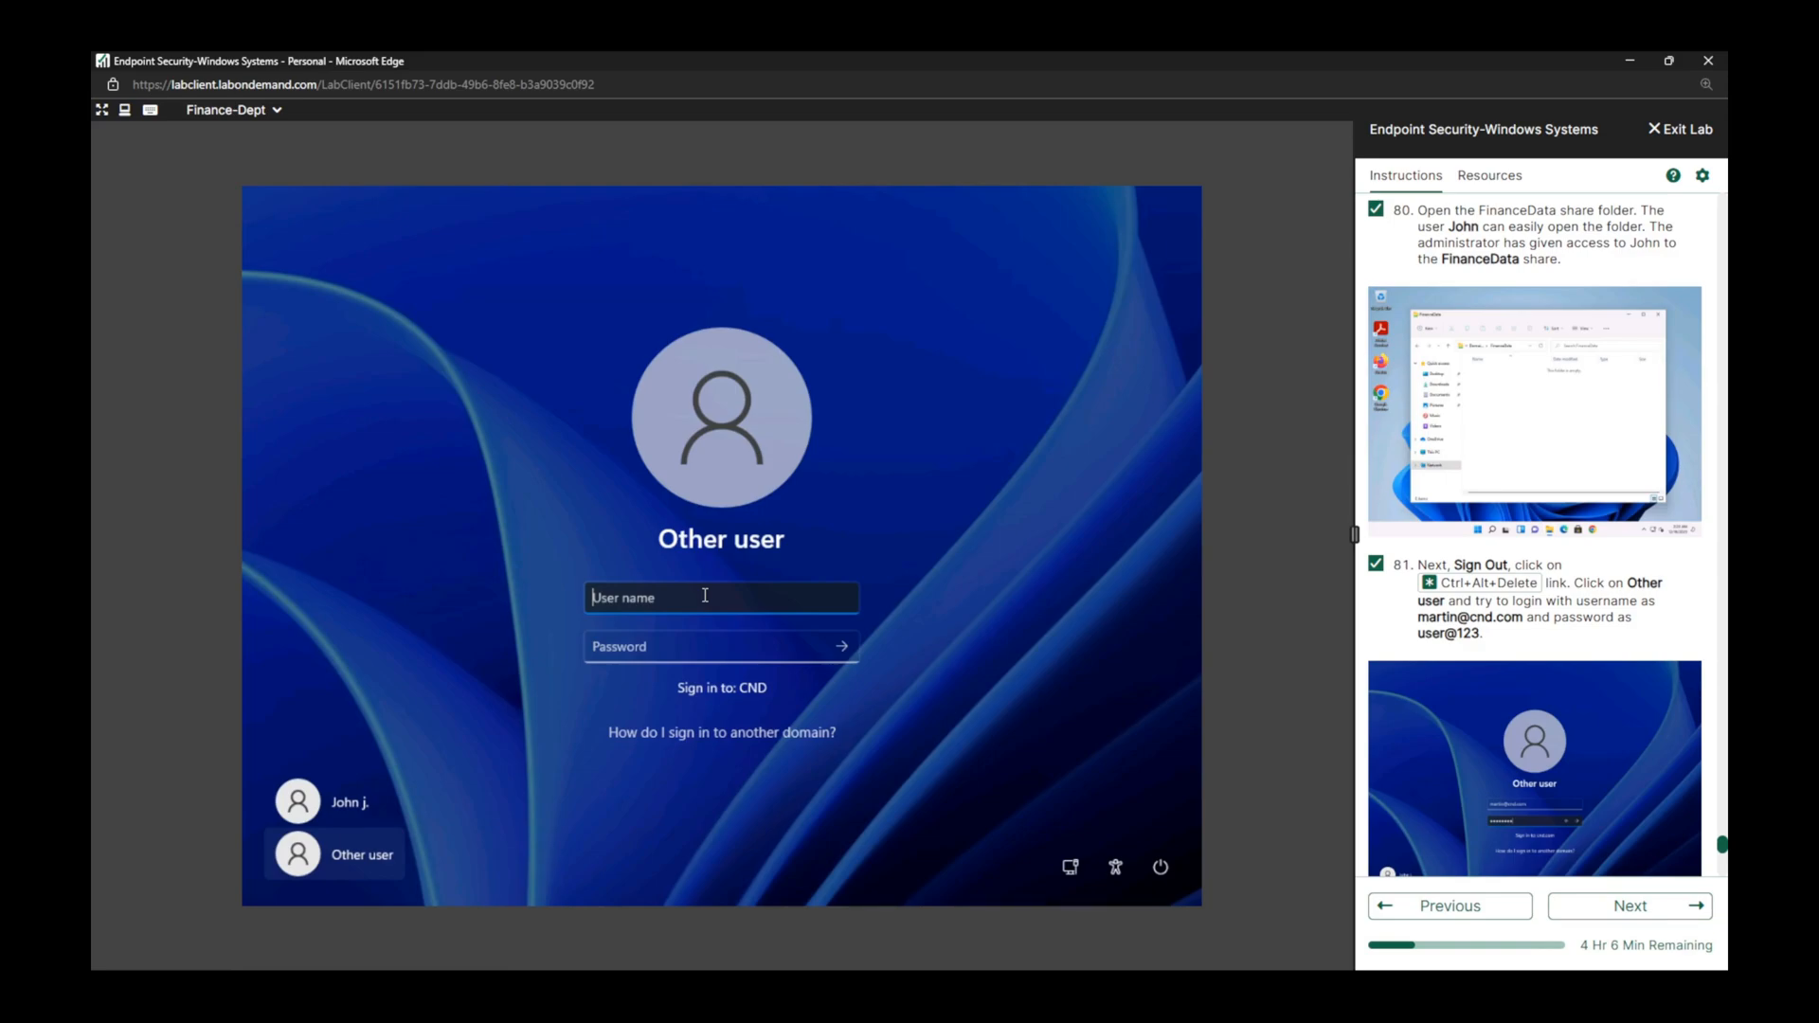
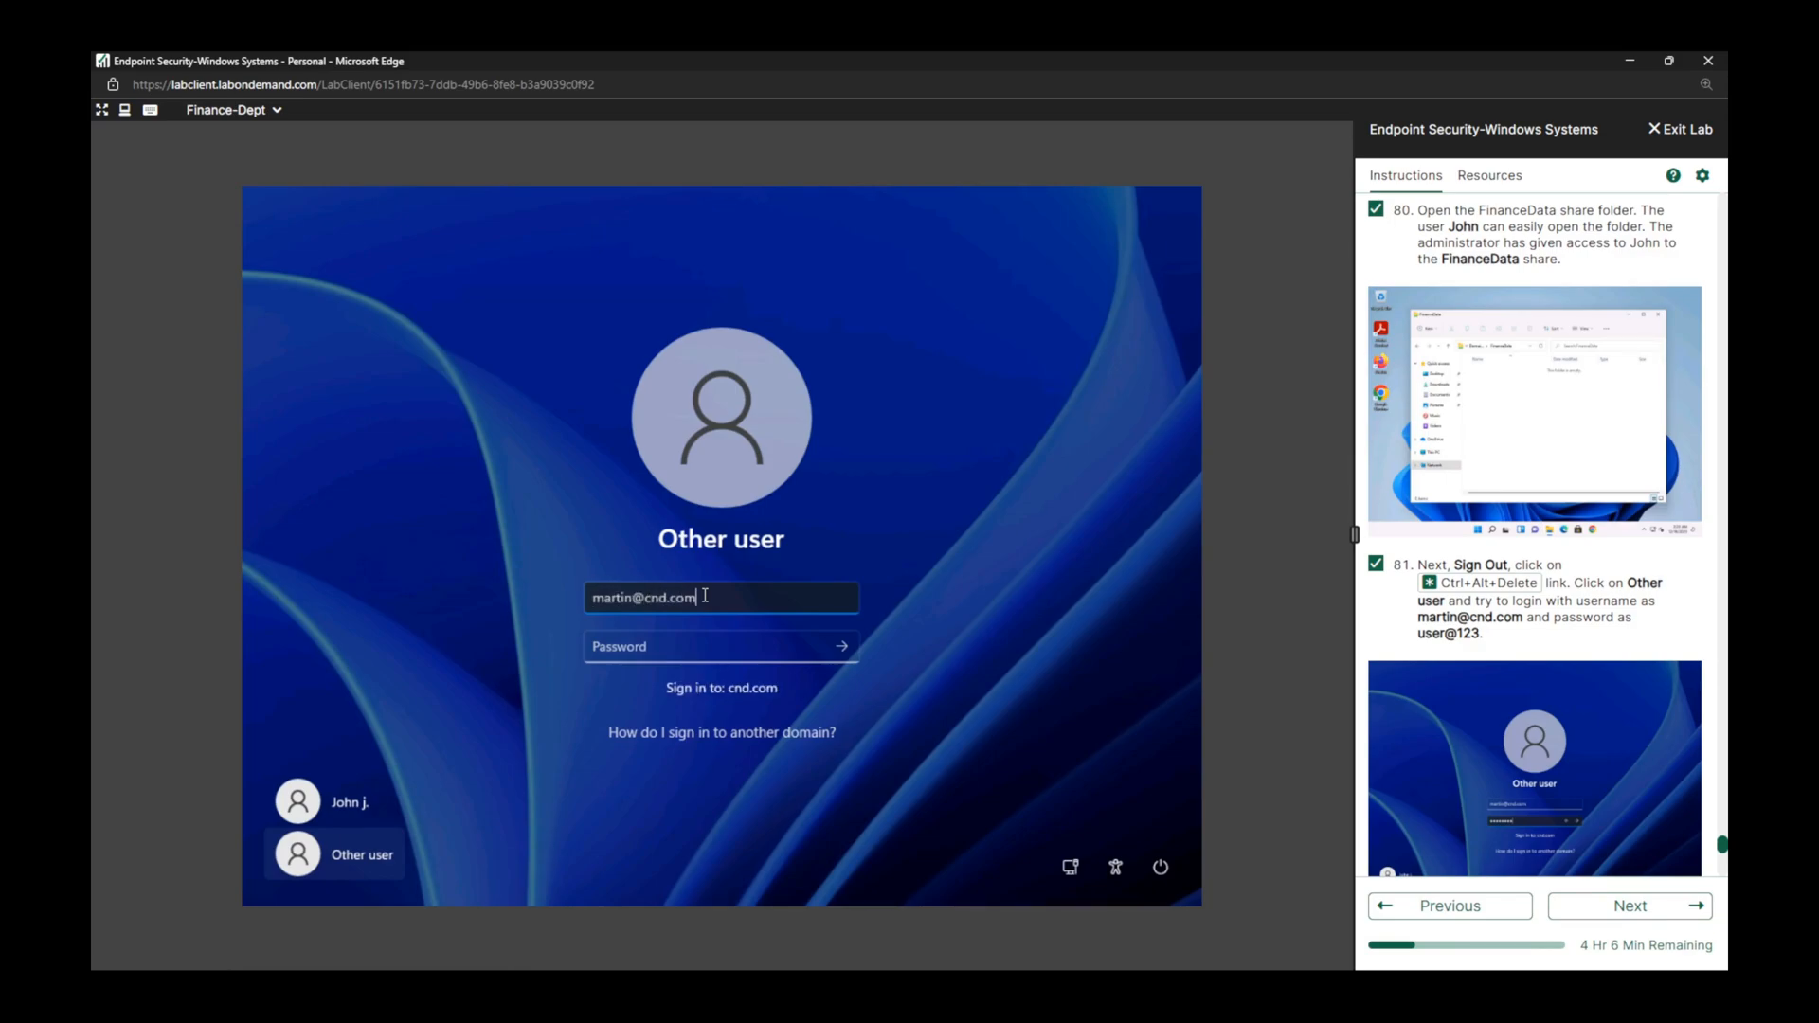
key(Tab)
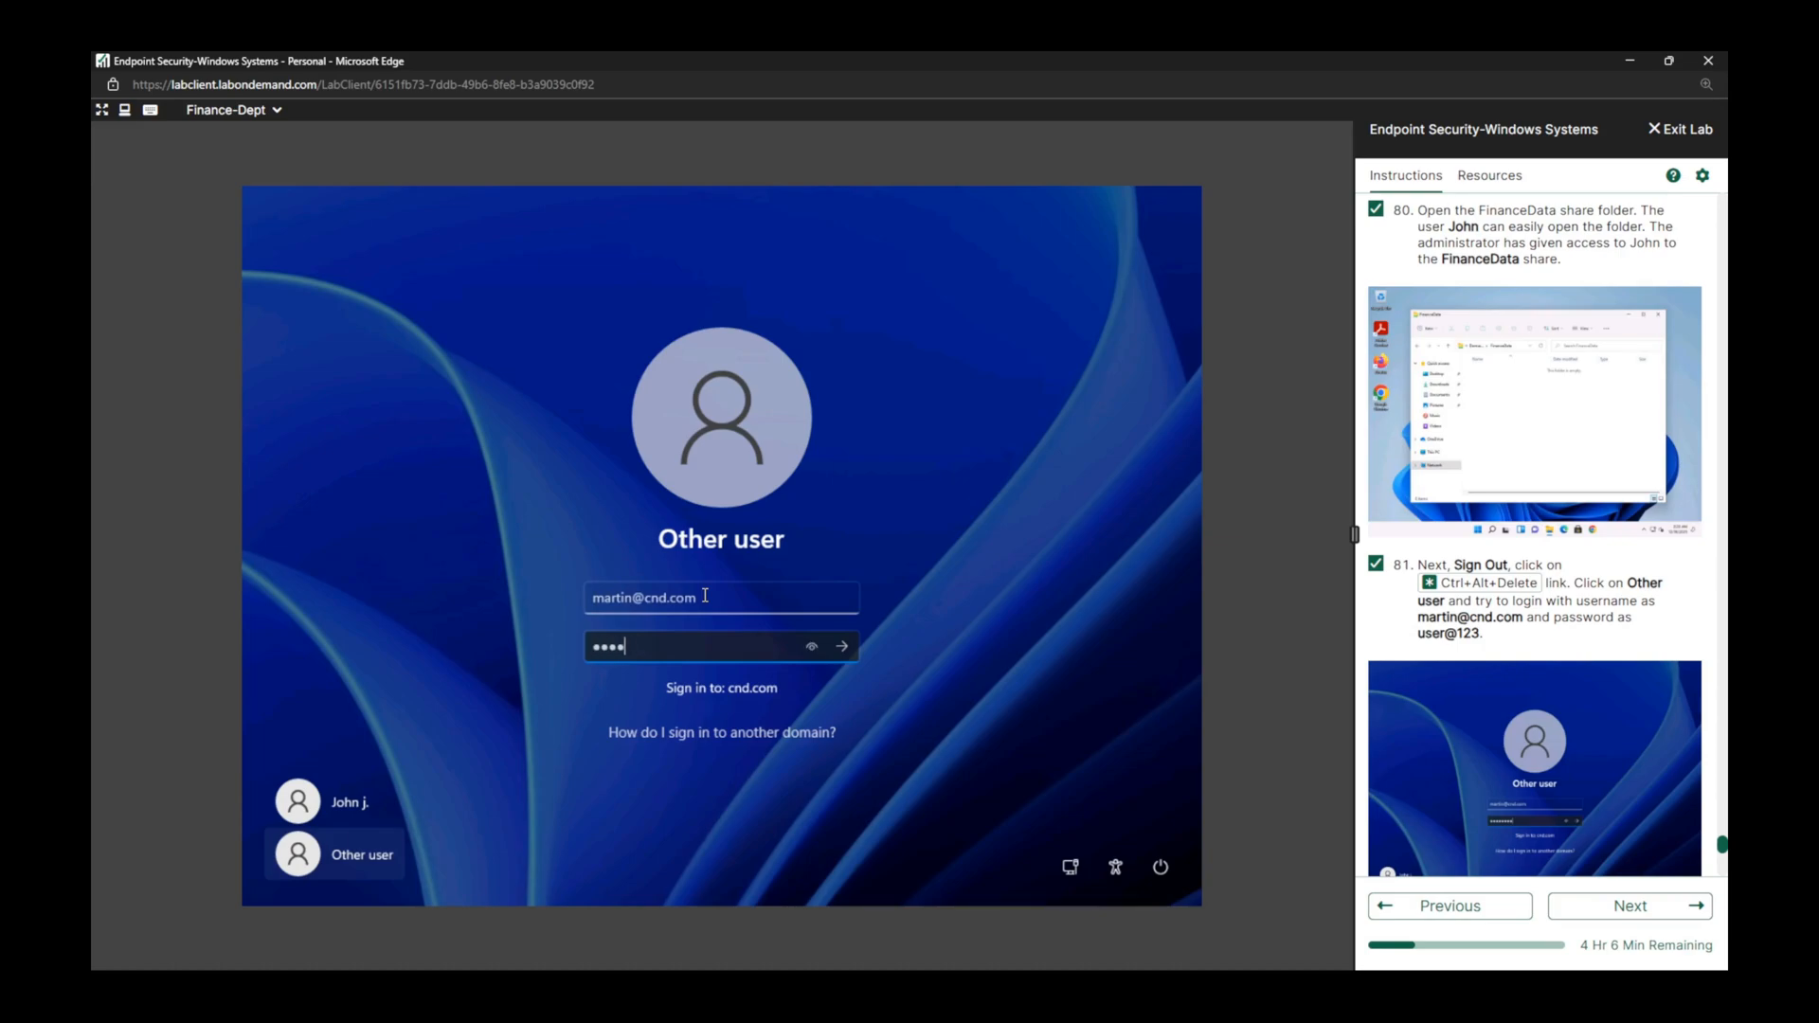
key(BackSpace)
key(BackSpace)
key(BackSpace)
key(BackSpace)
key(BackSpace)
key(BackSpace)
key(Return)
Mark lab task 82 complete and review the instructions of tasks 78 and 79 that it repeats.
scroll(1535, 535, down, 2)
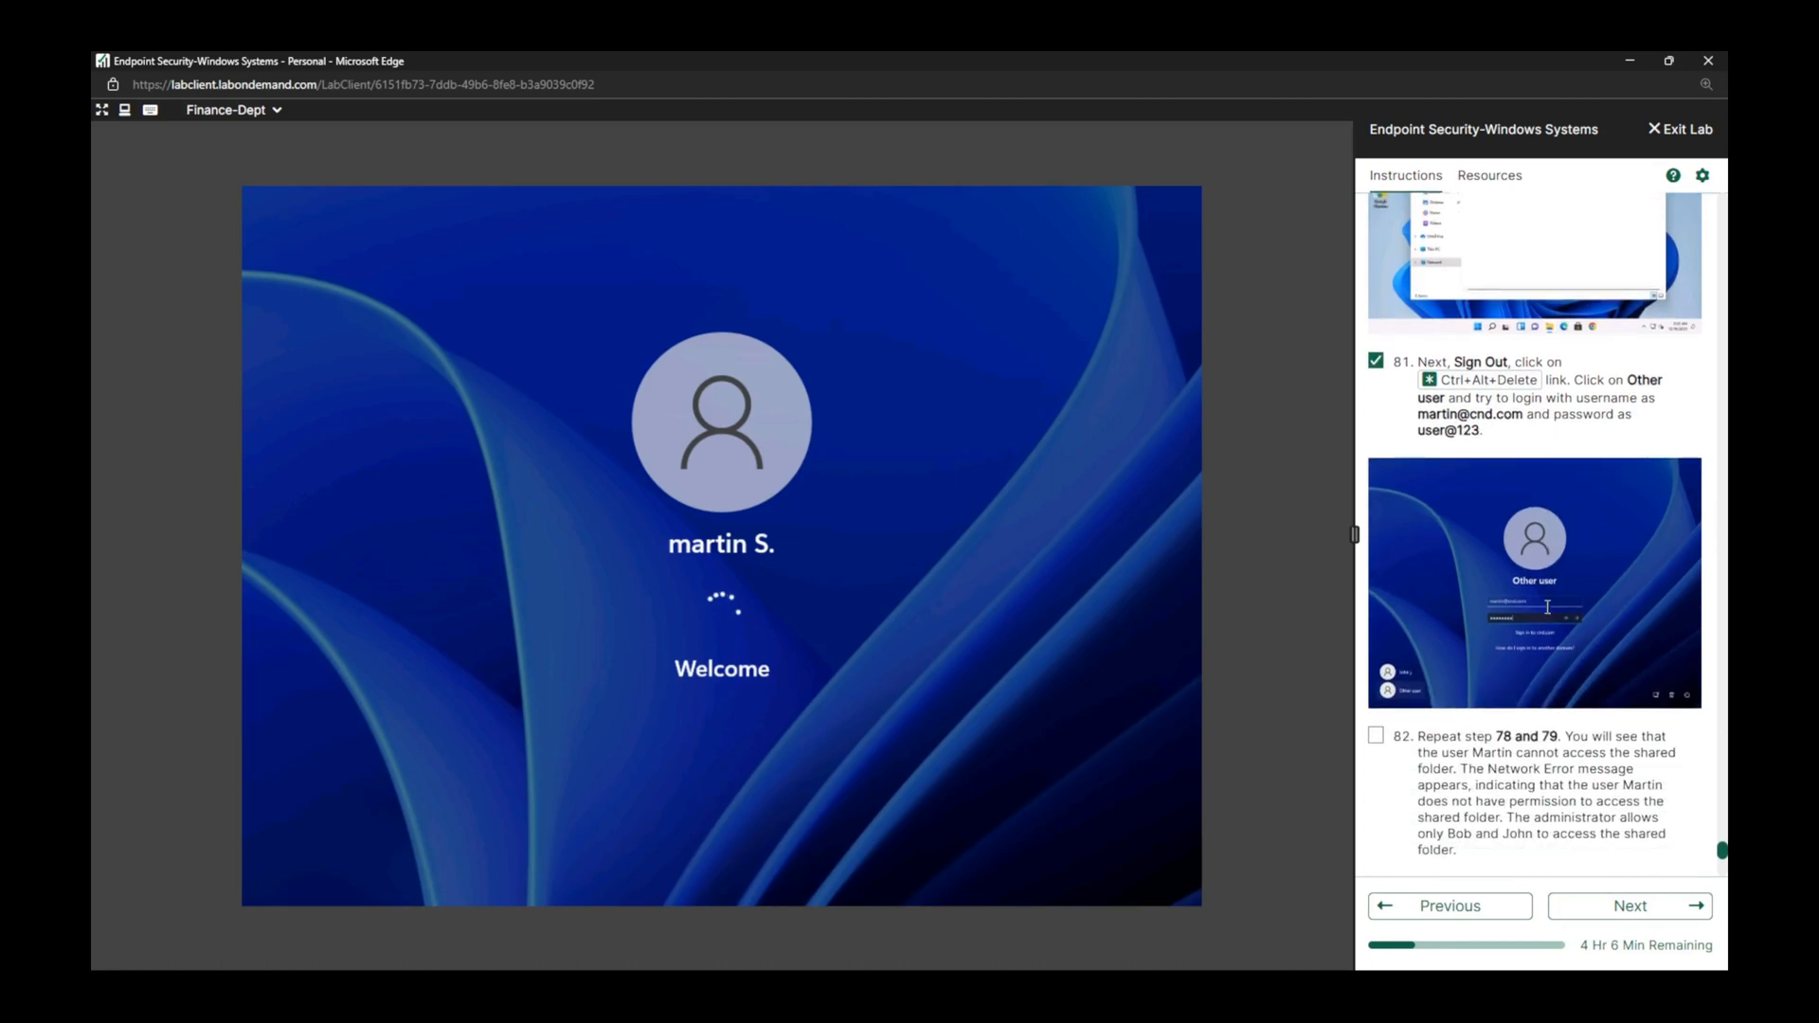
scroll(1535, 535, down, 2)
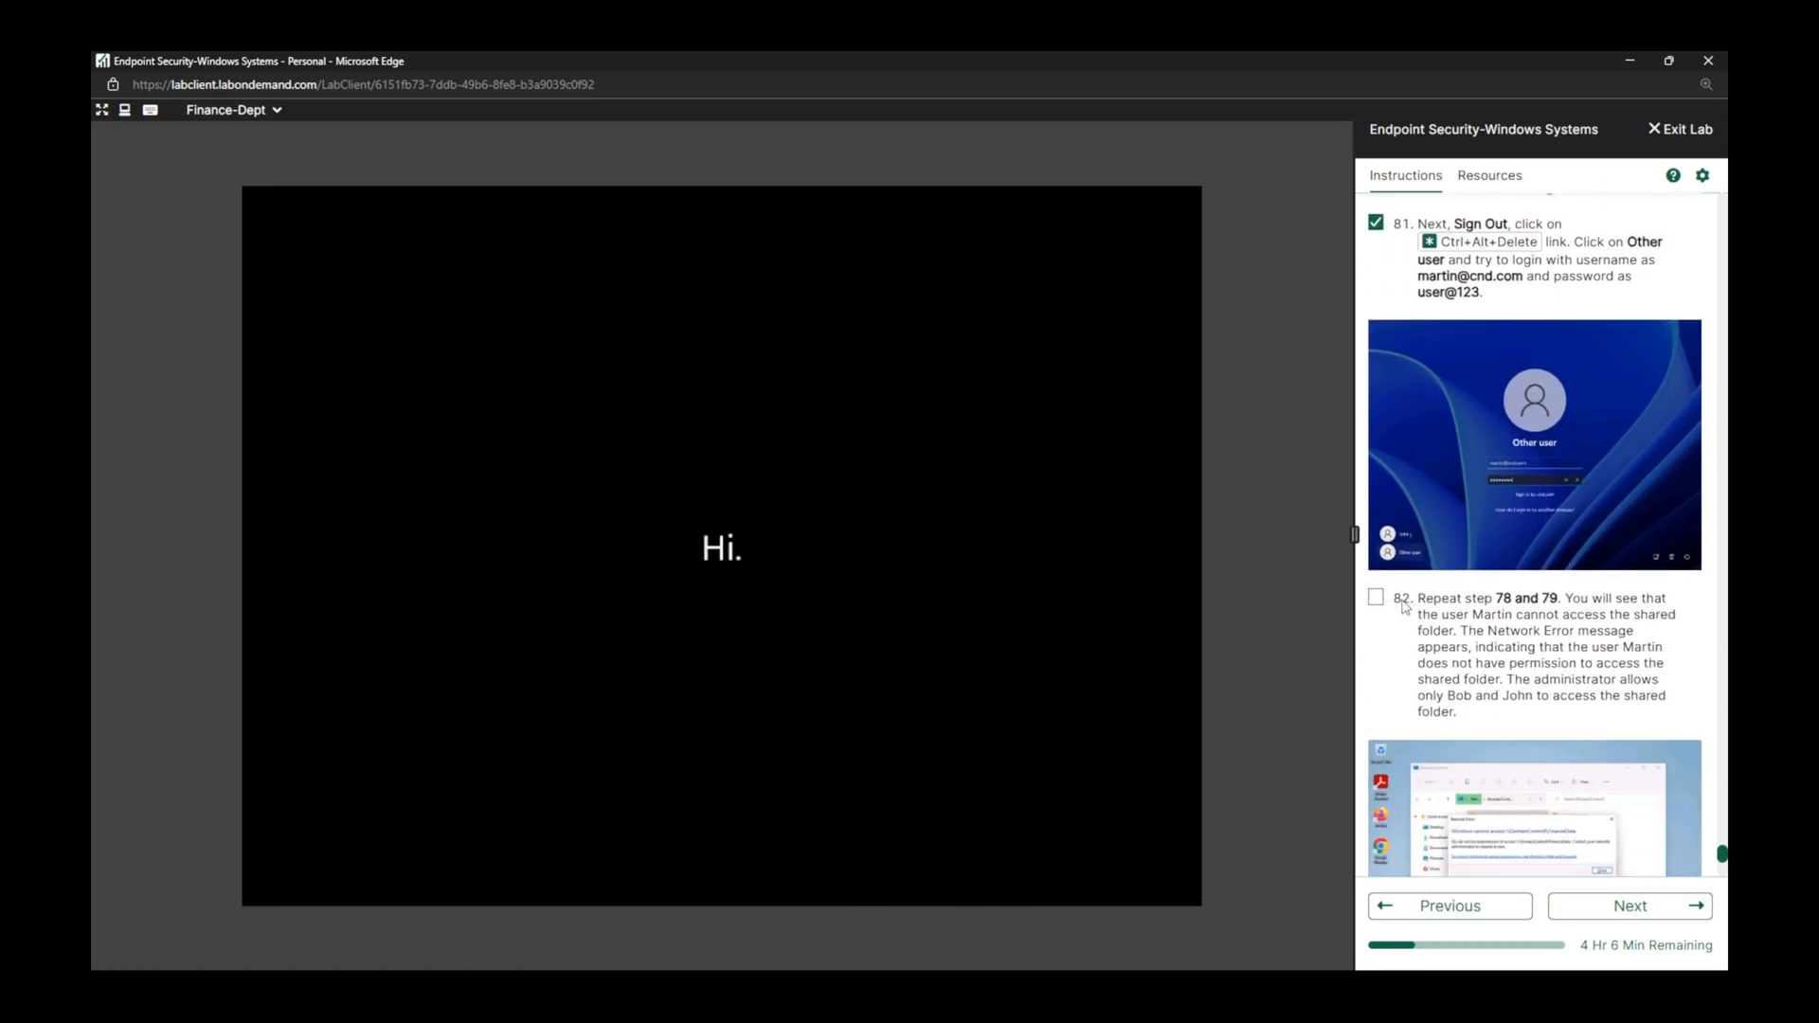
click(1379, 601)
drag(1497, 599, 1568, 601)
scroll(1568, 601, up, 10)
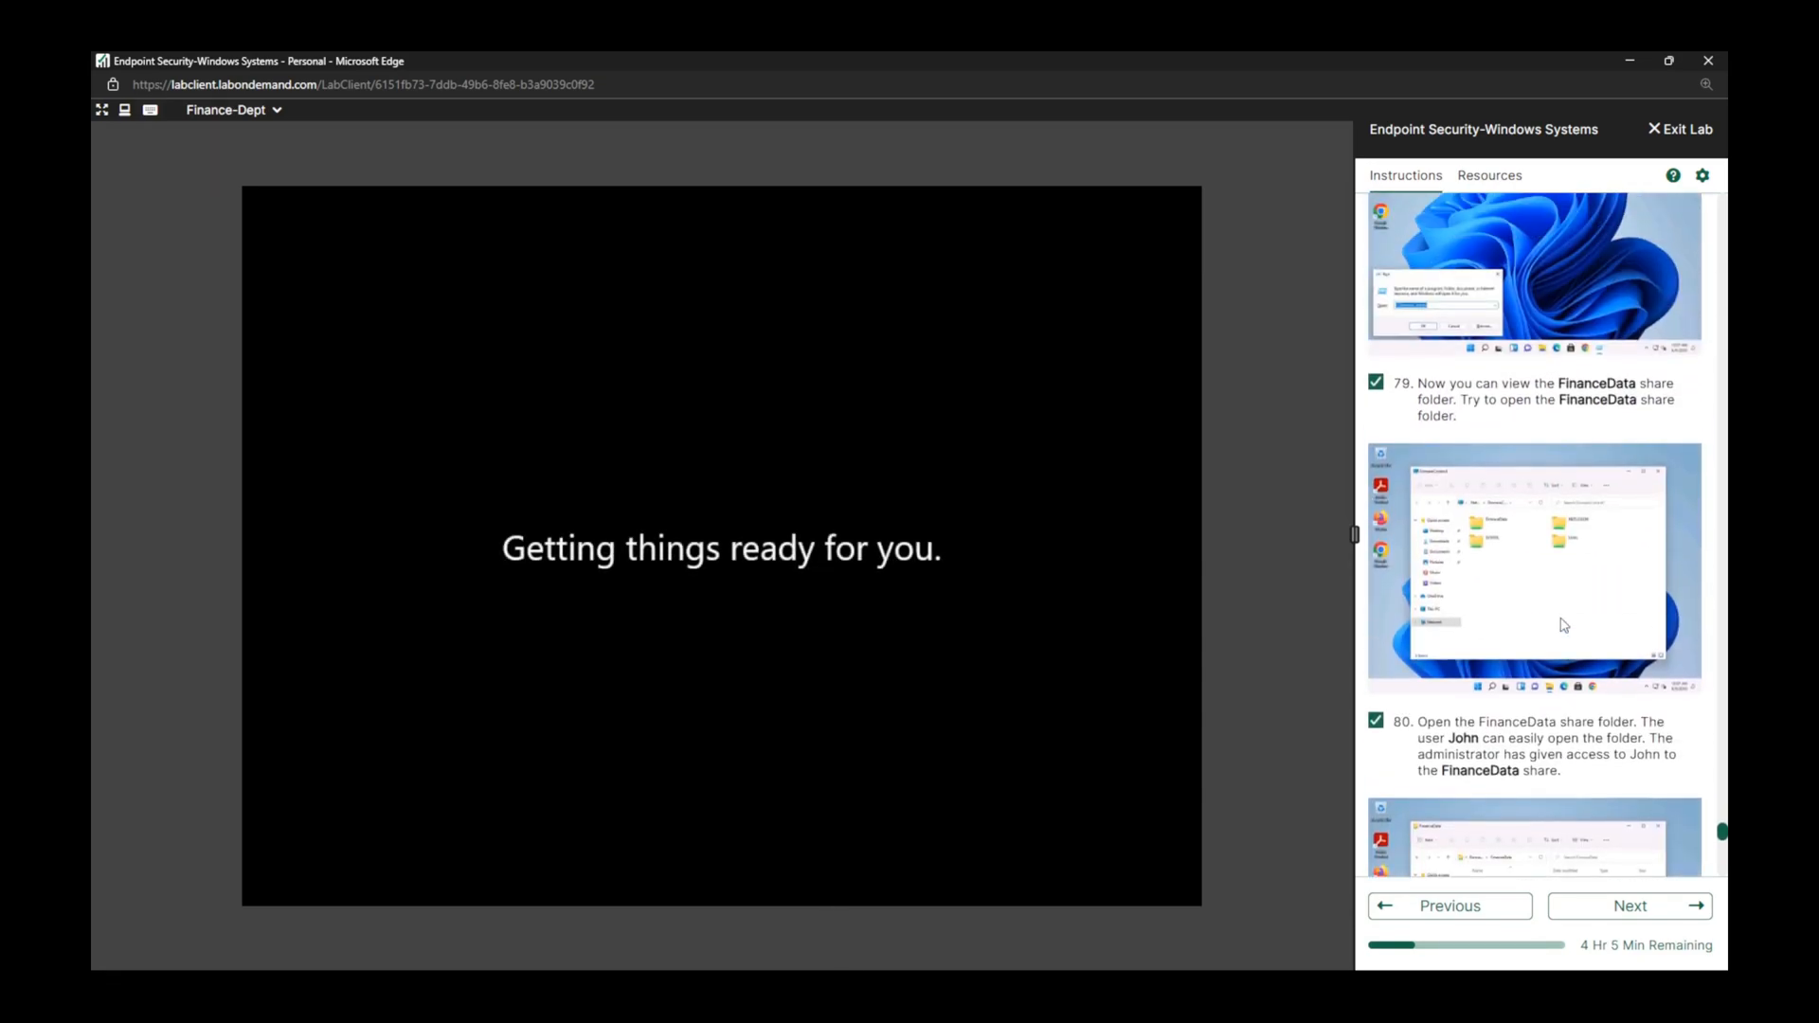
scroll(1535, 377, up, 4)
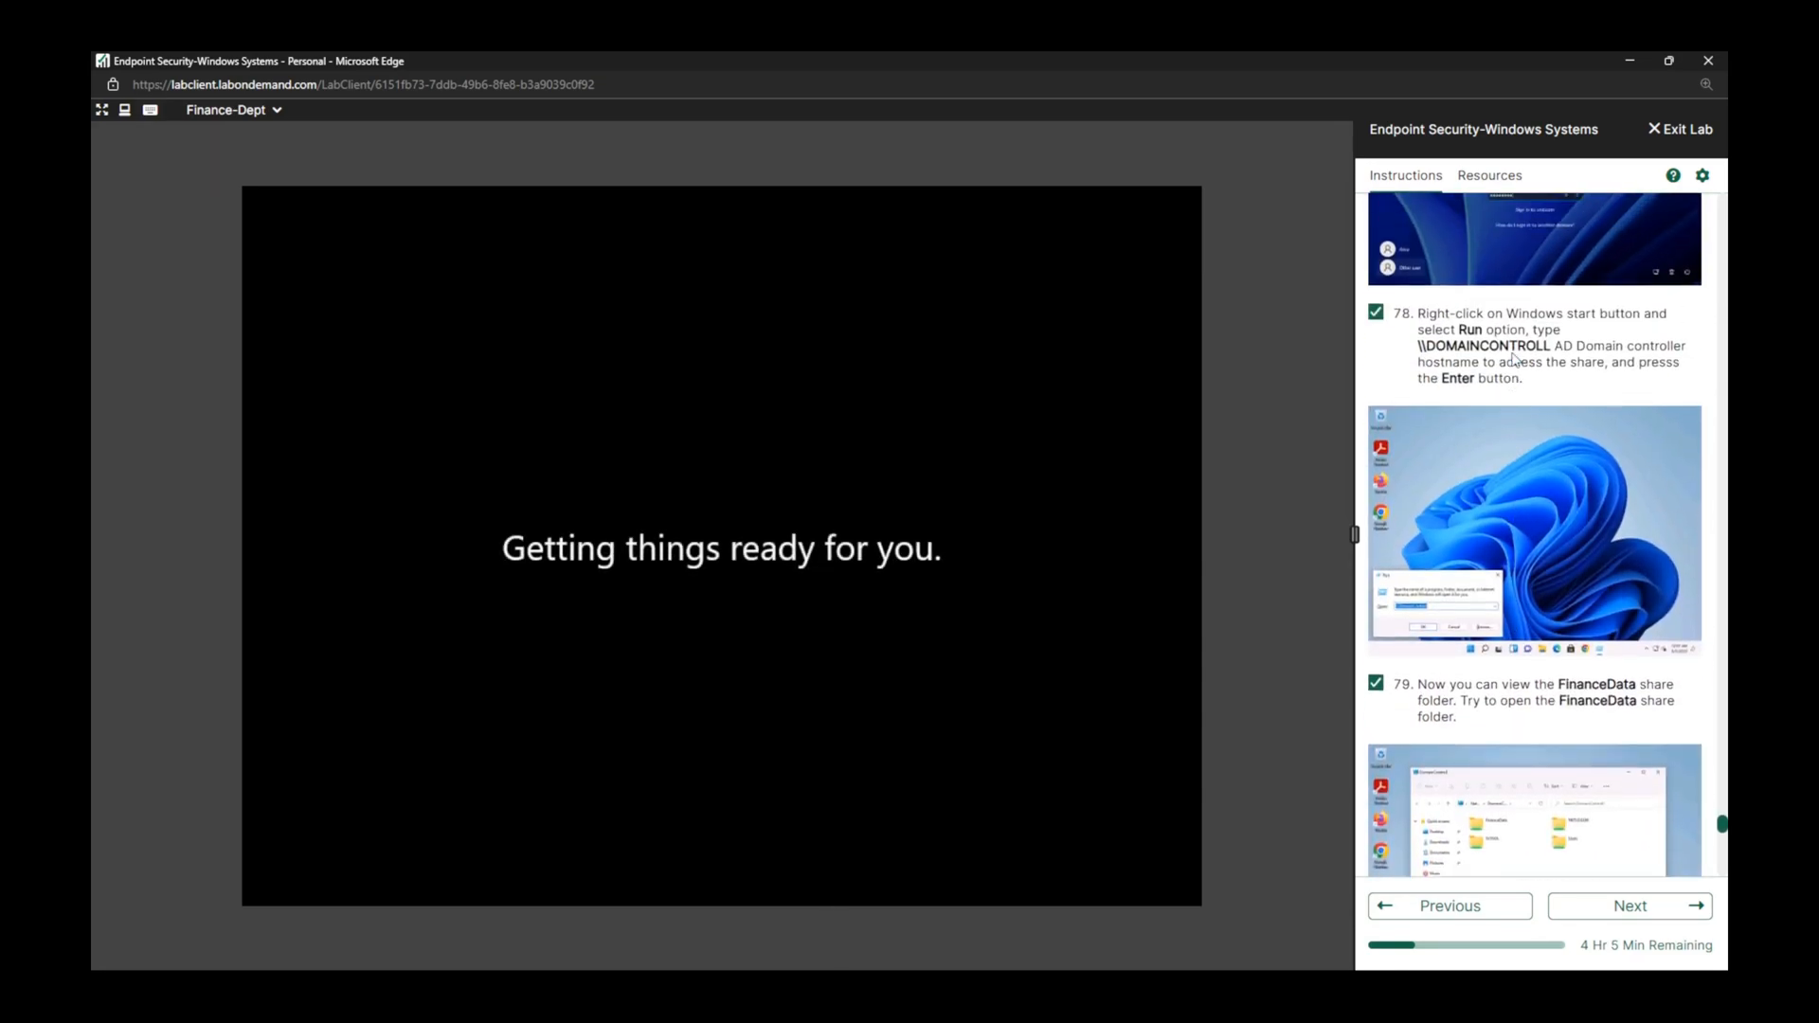
double_click(1427, 388)
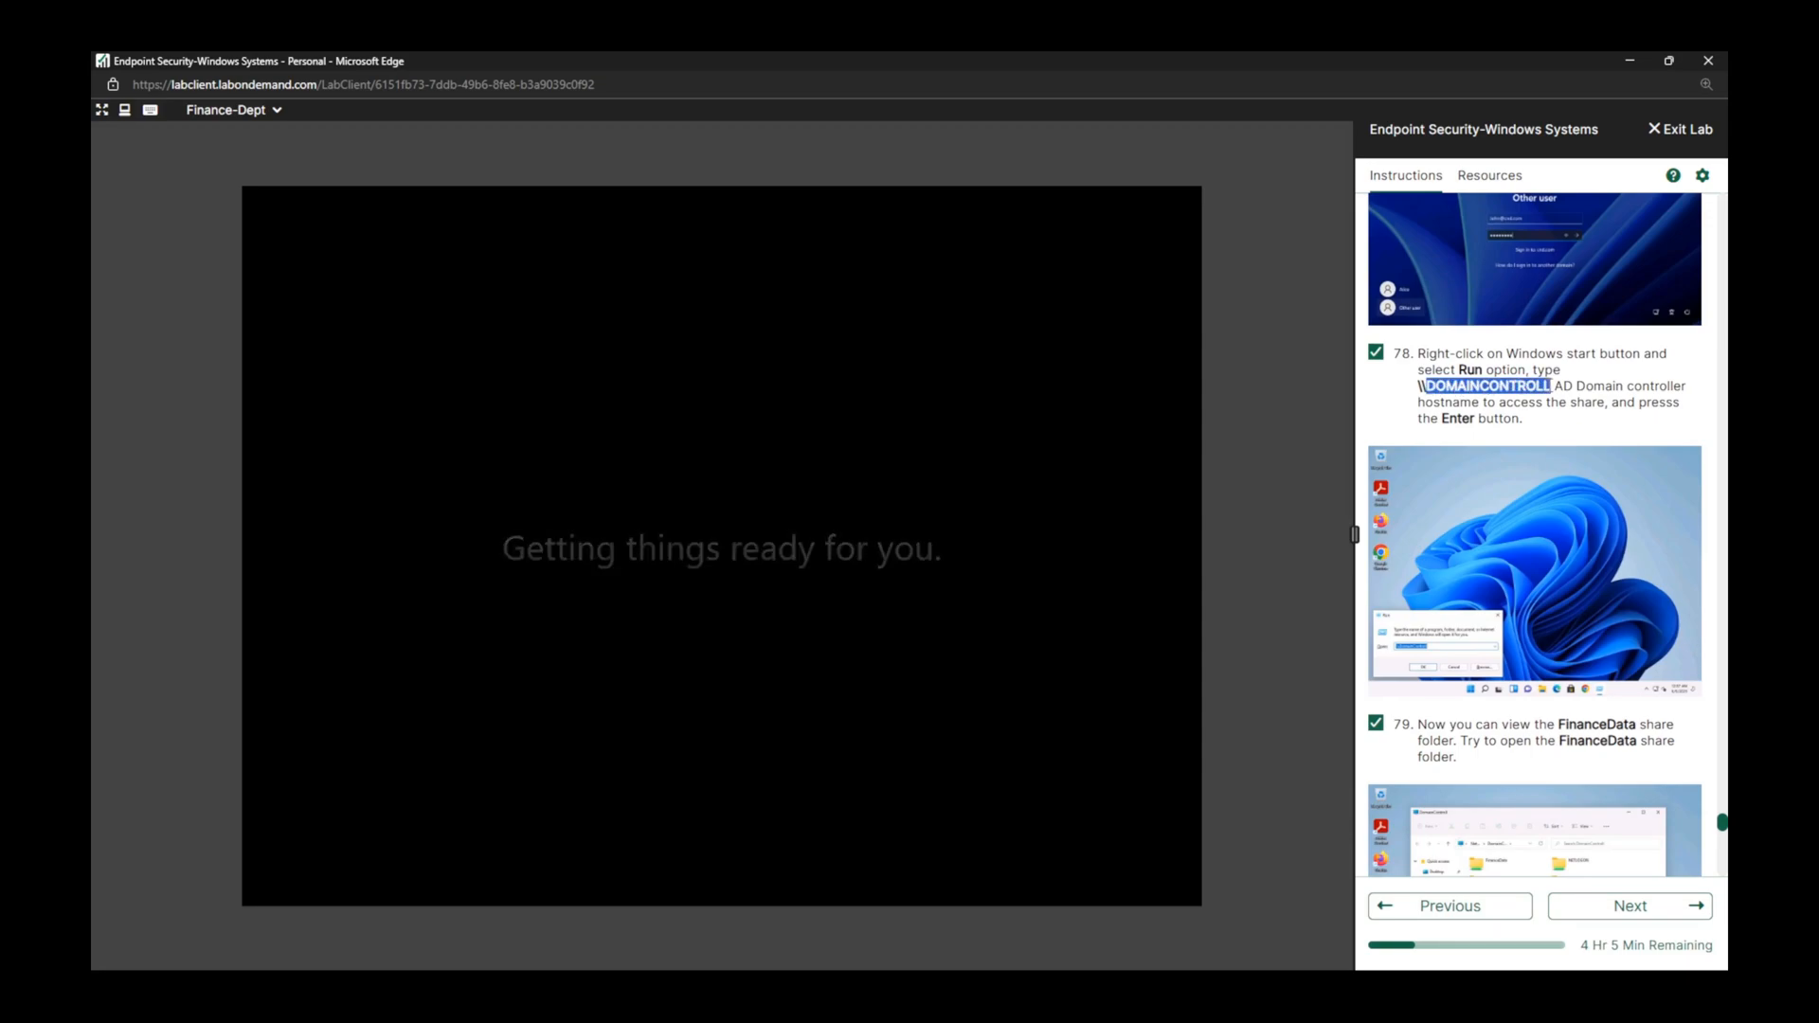
scroll(1456, 623, down, 3)
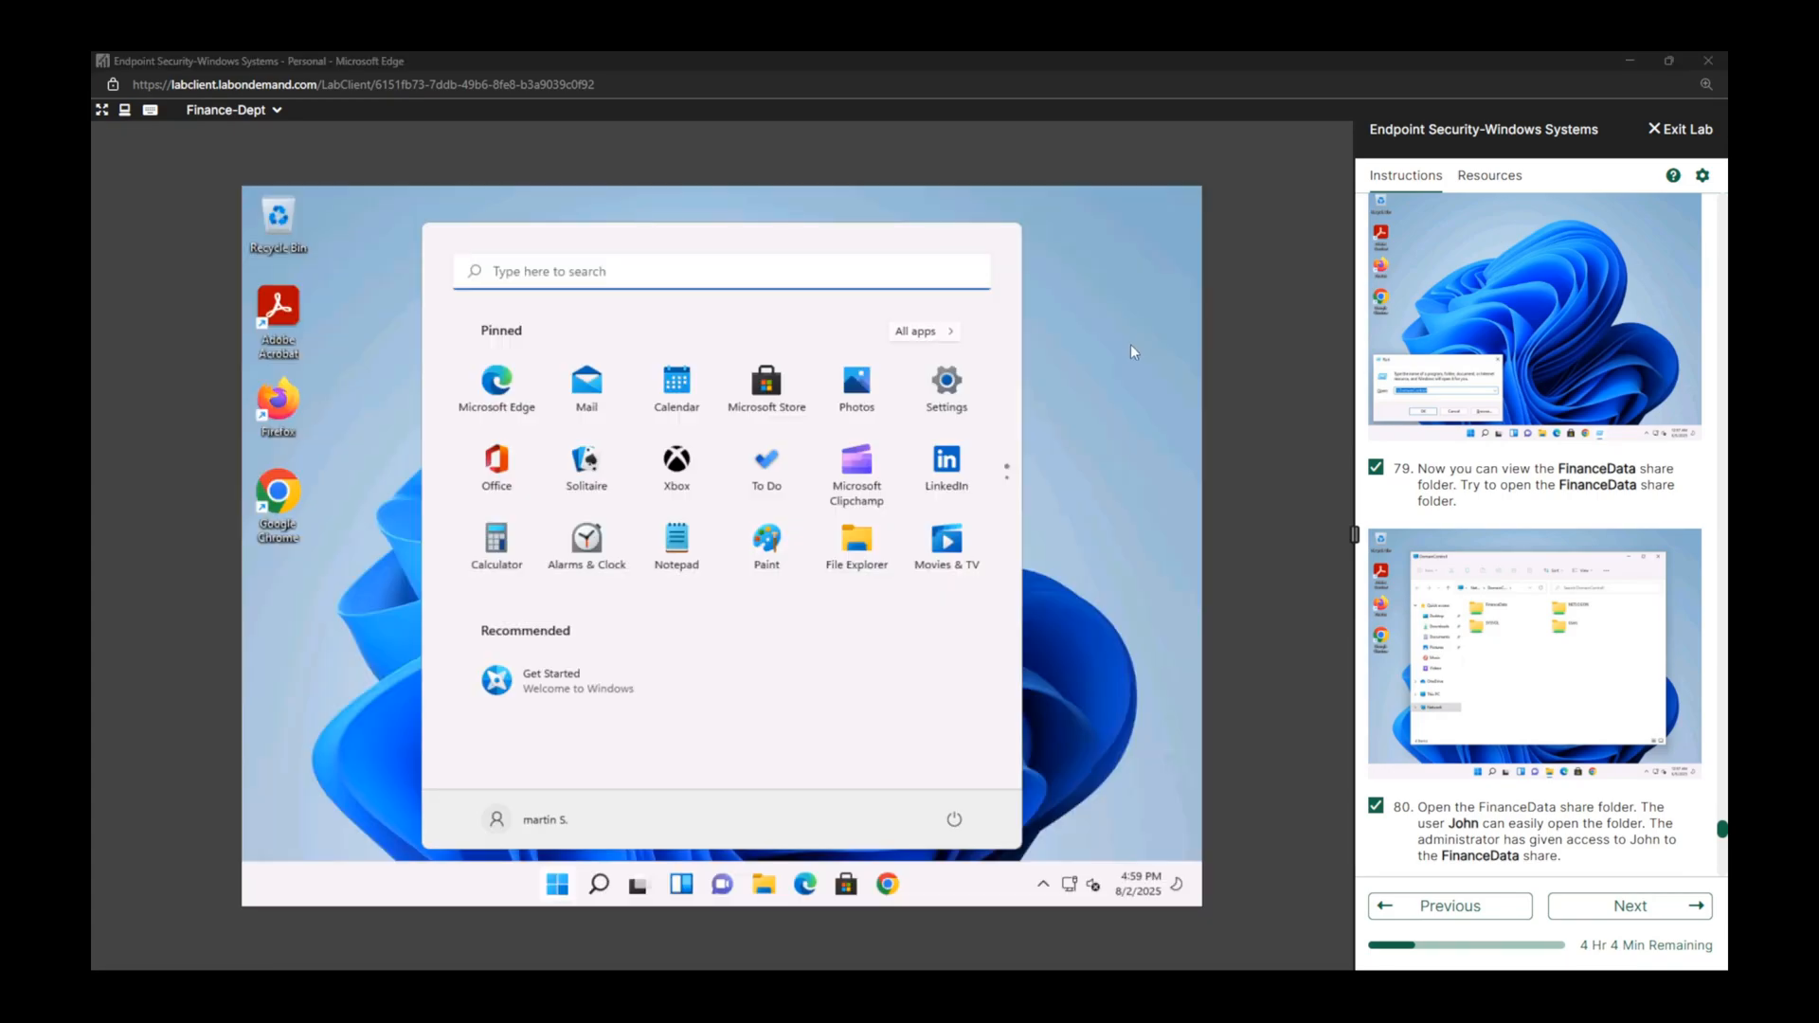
Open the \\Domaincontroll network location on the Finance-Dept VM with the Run command.
click(1129, 403)
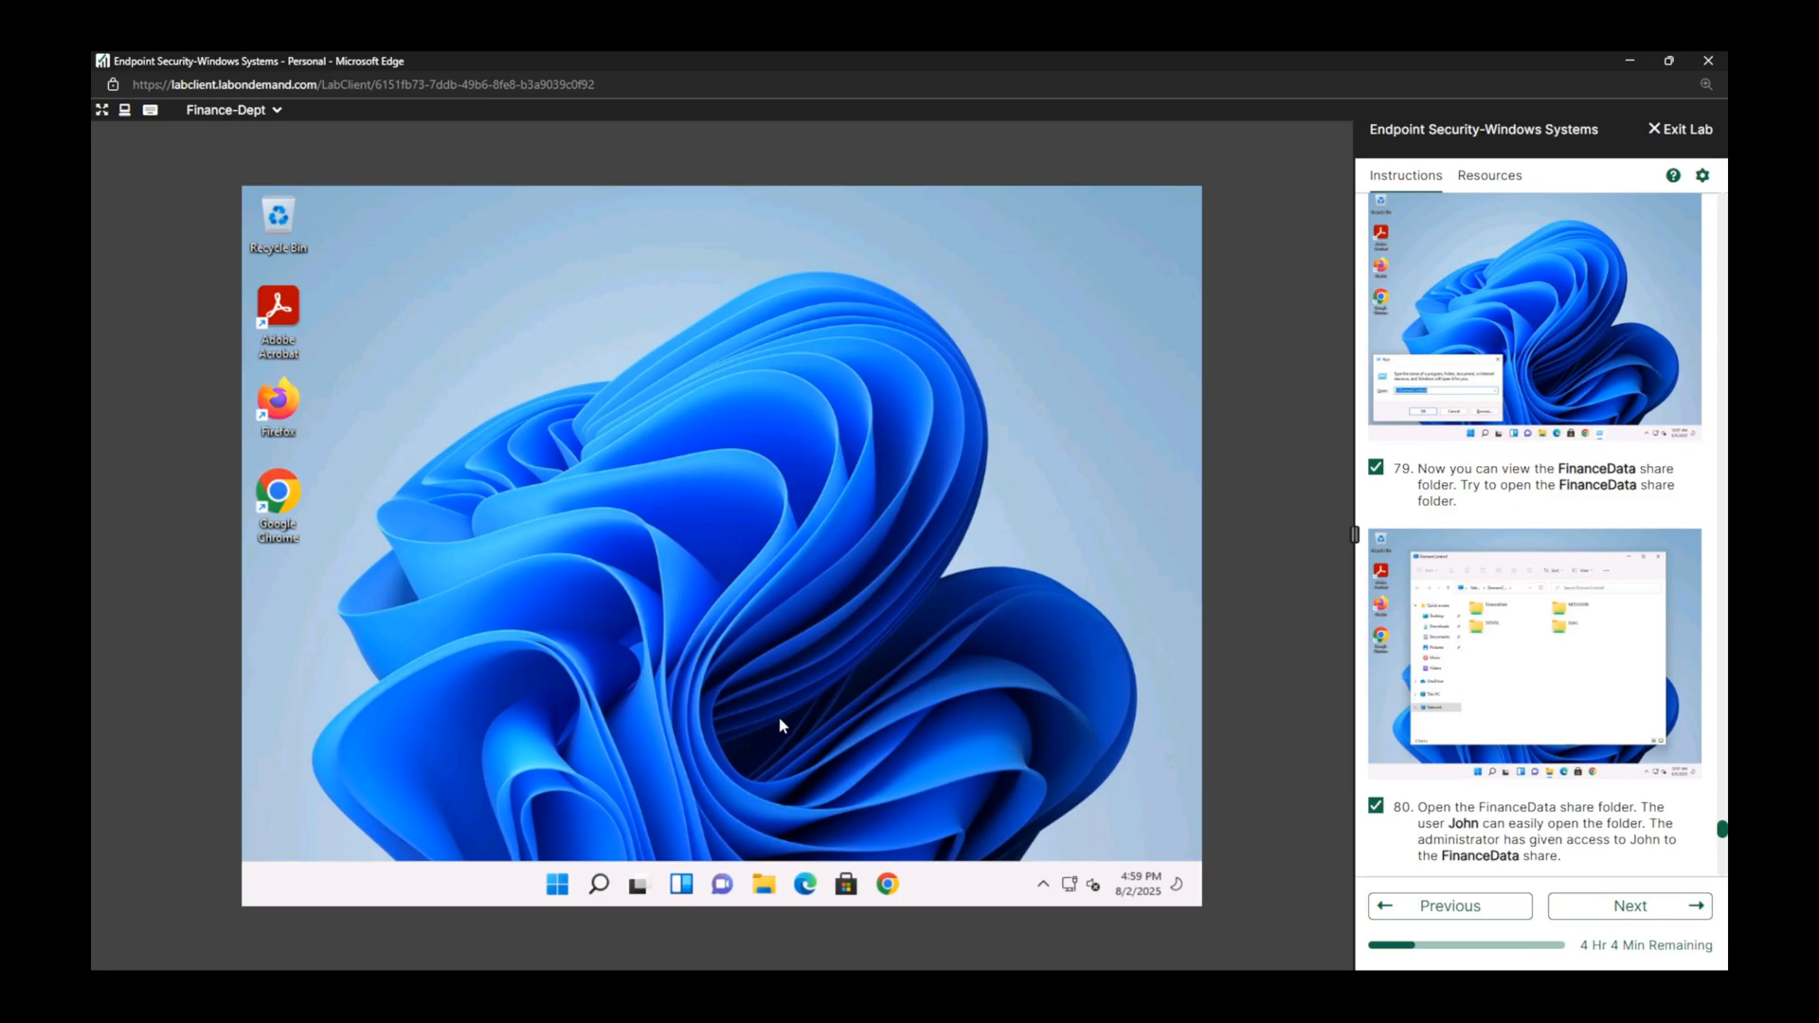
click(565, 889)
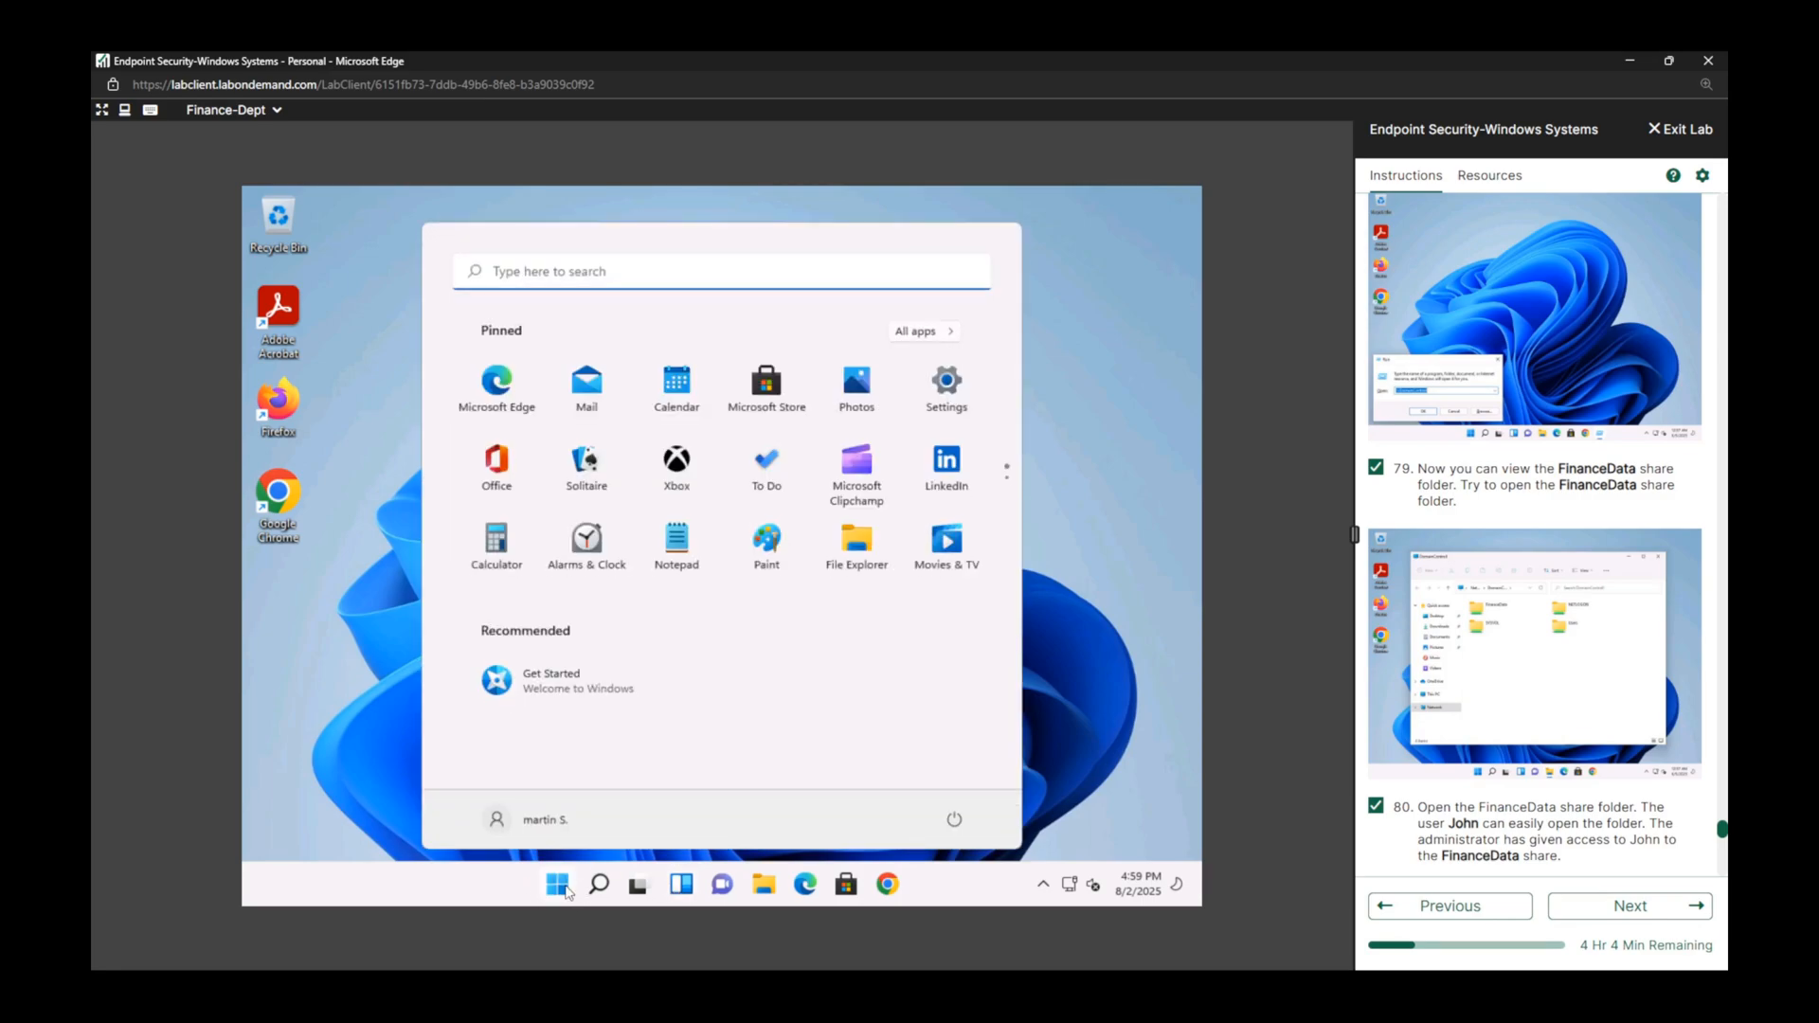
text(run)
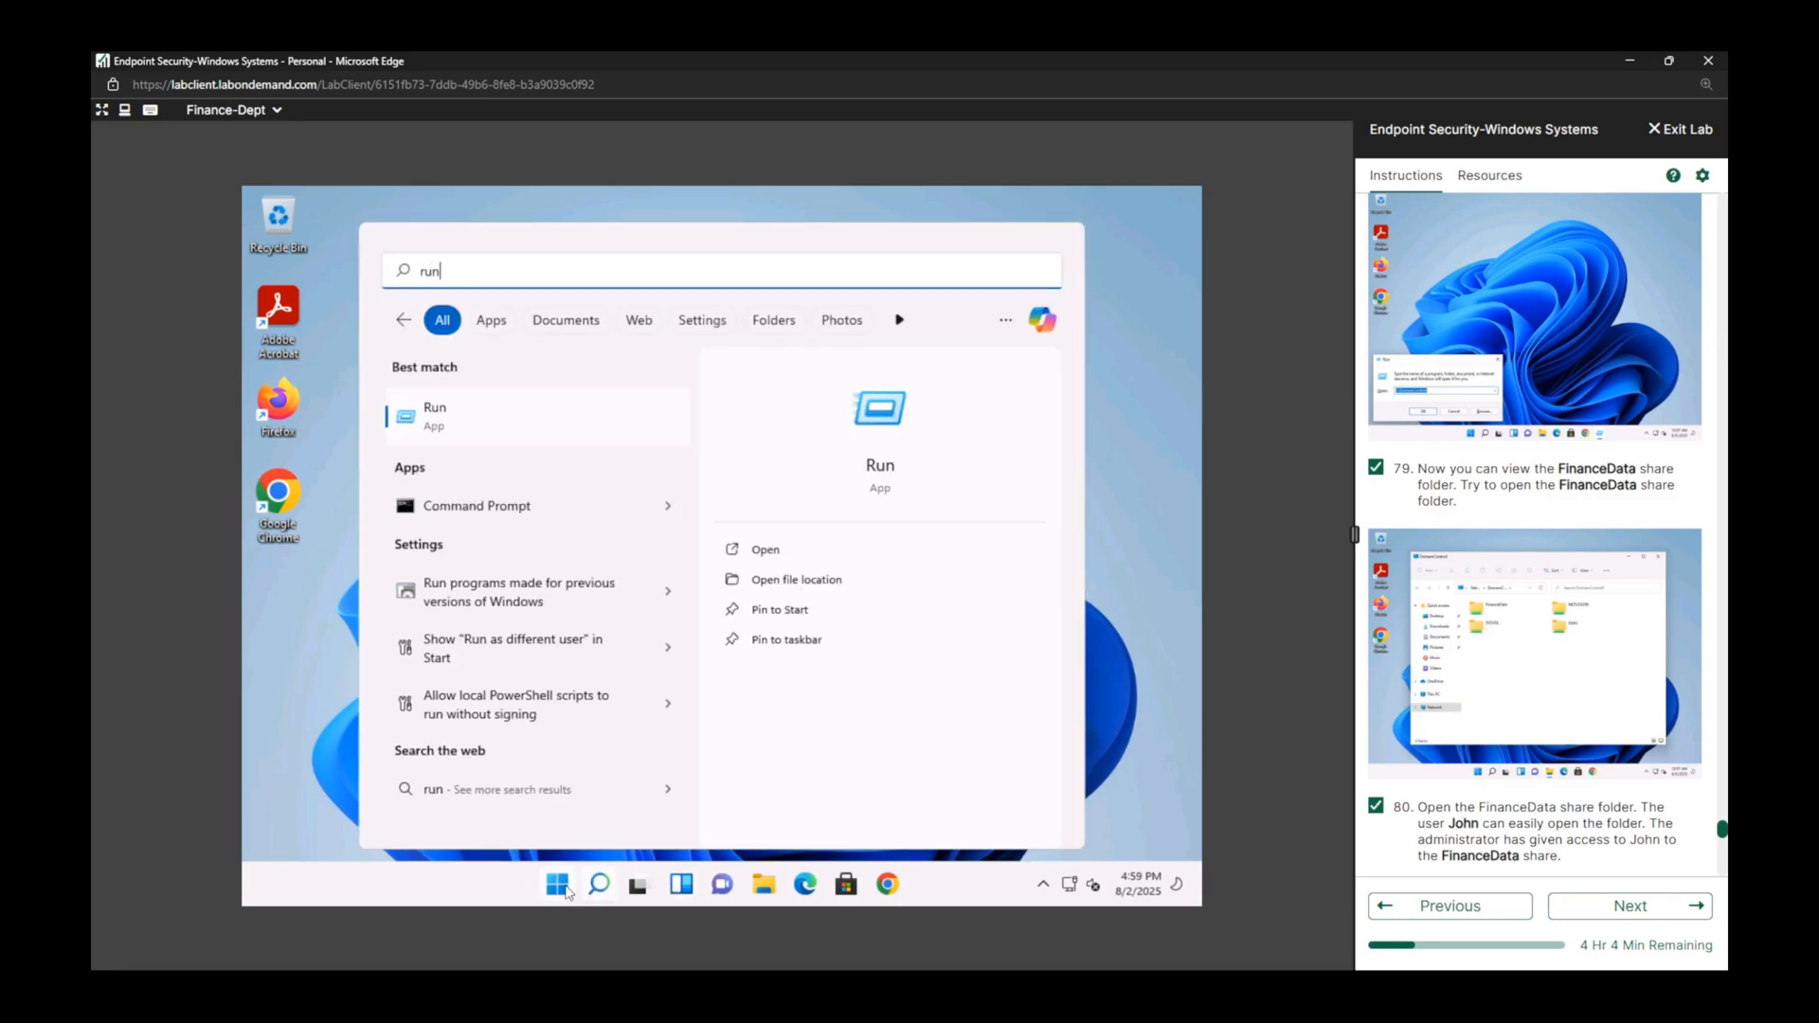
key(Return)
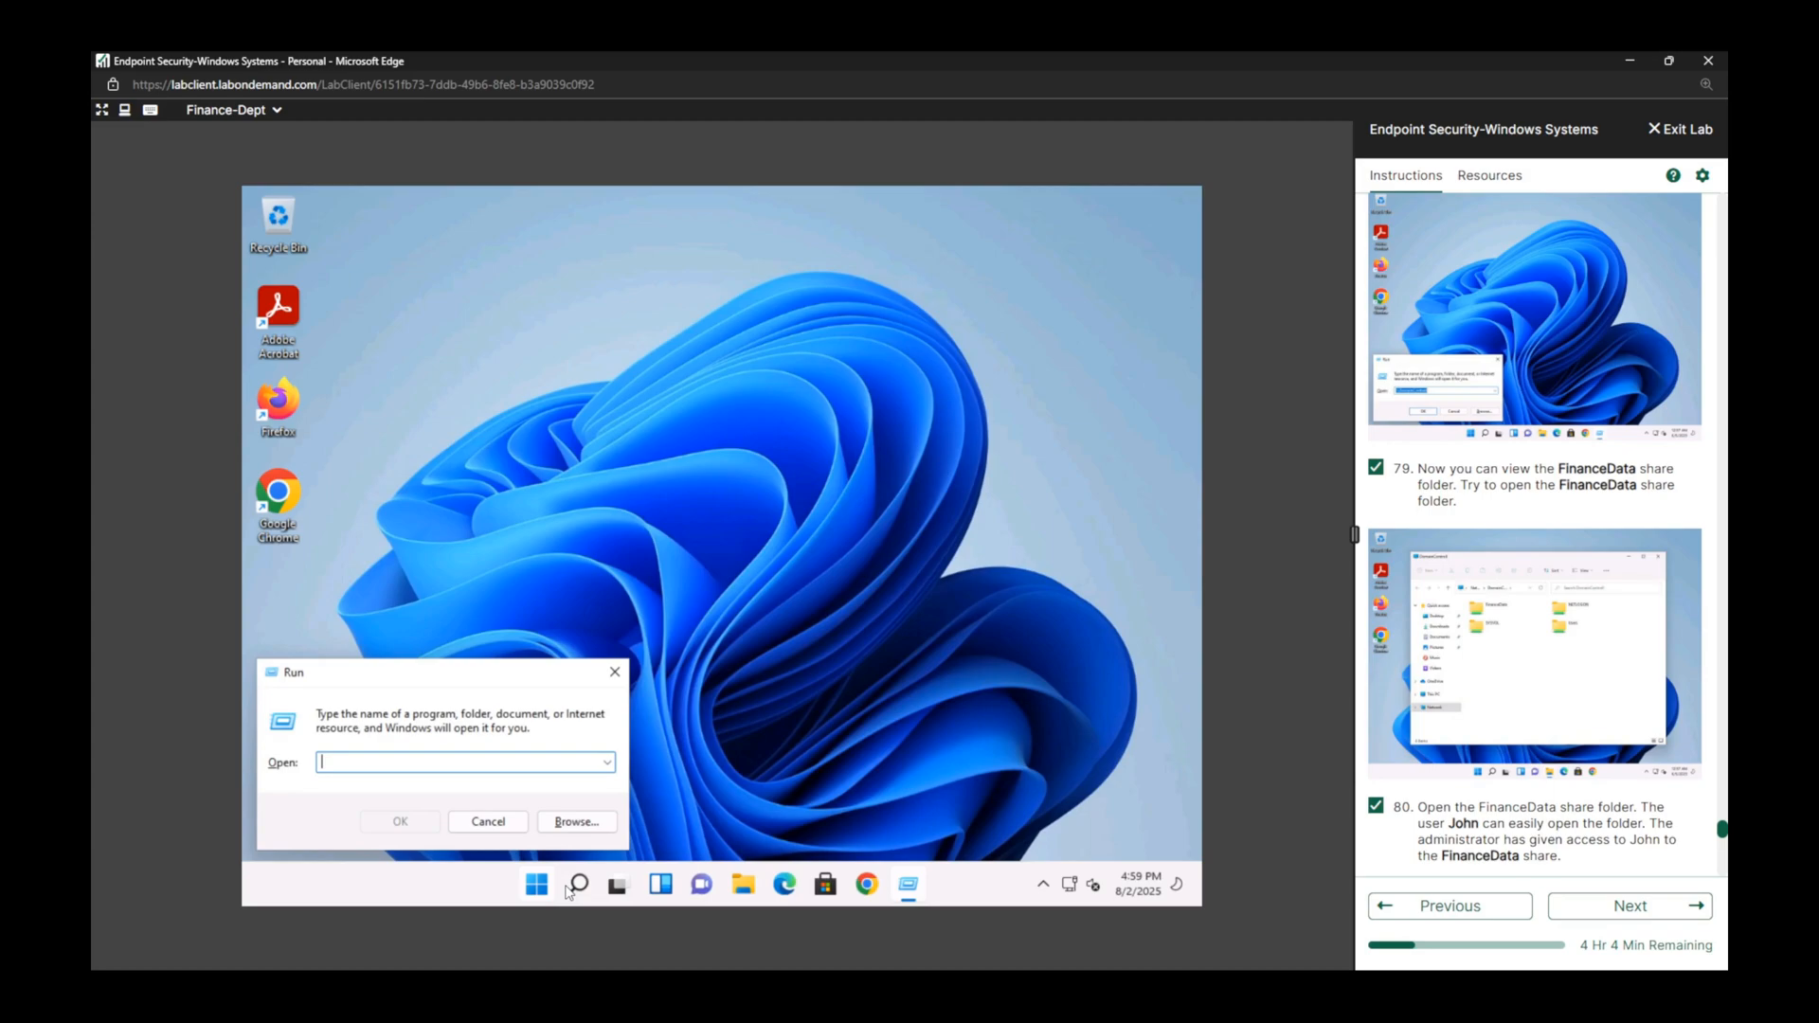
text(\\)
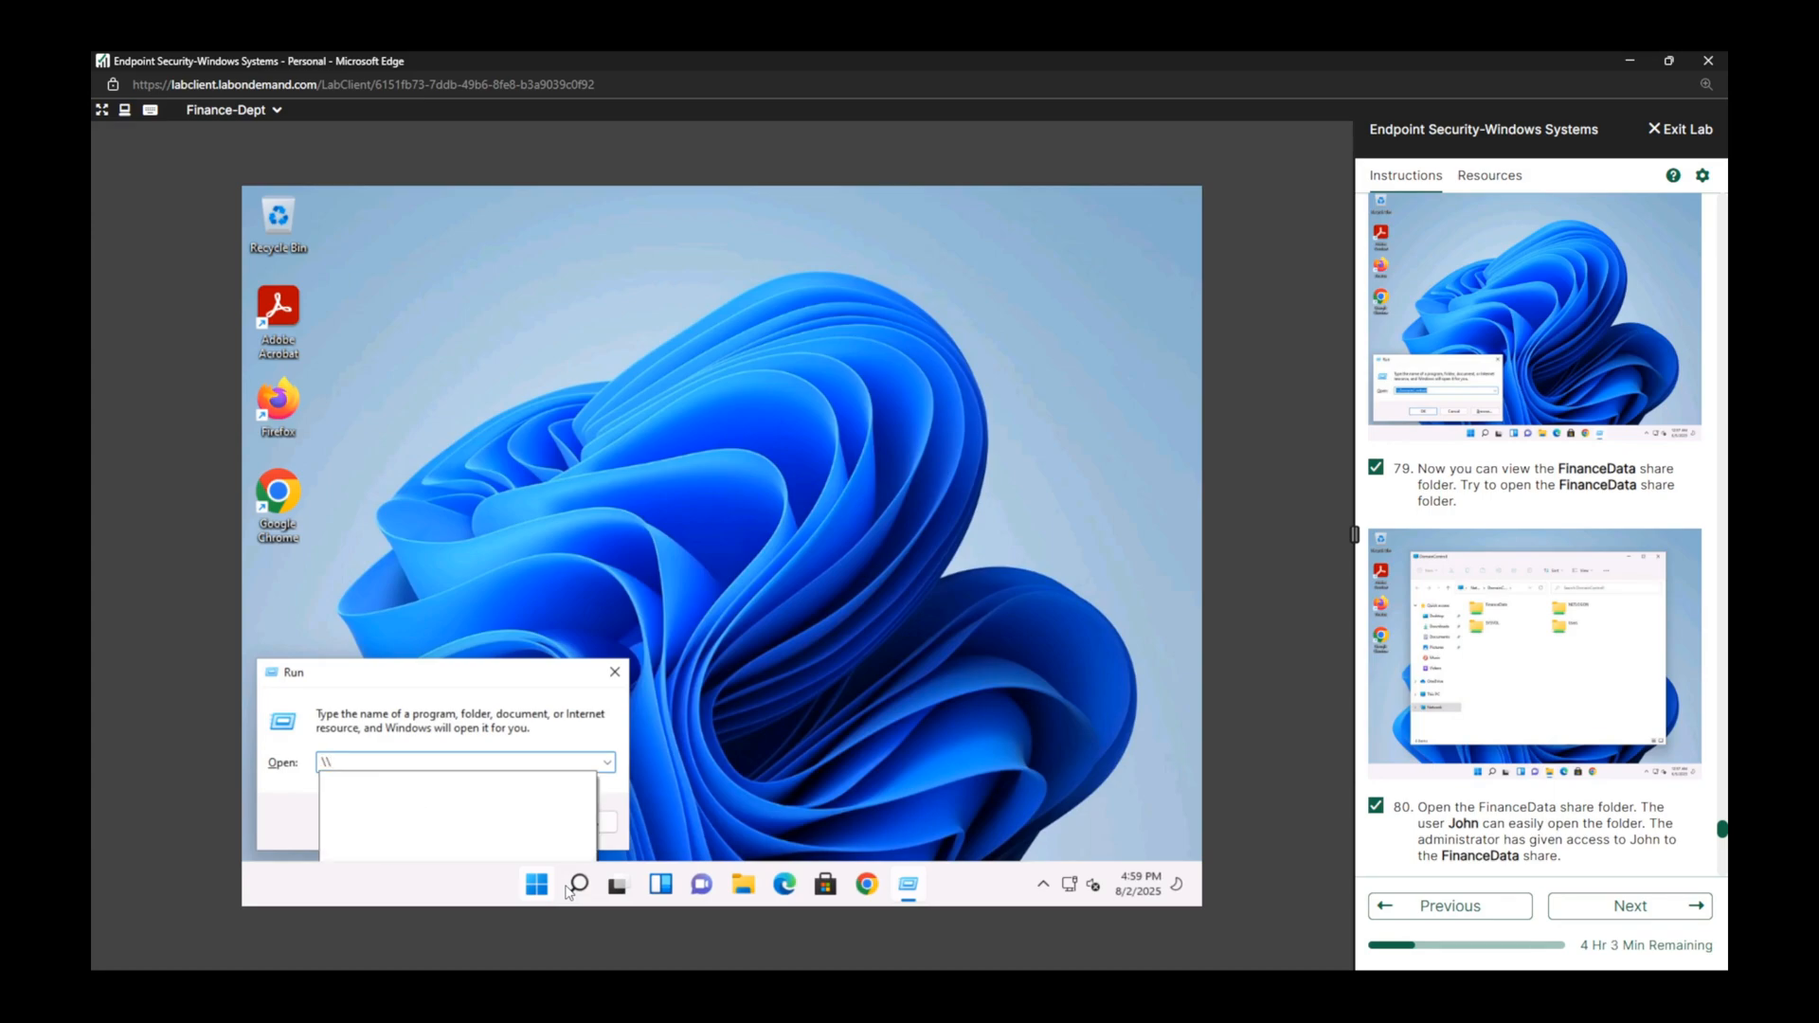
text(Domainc)
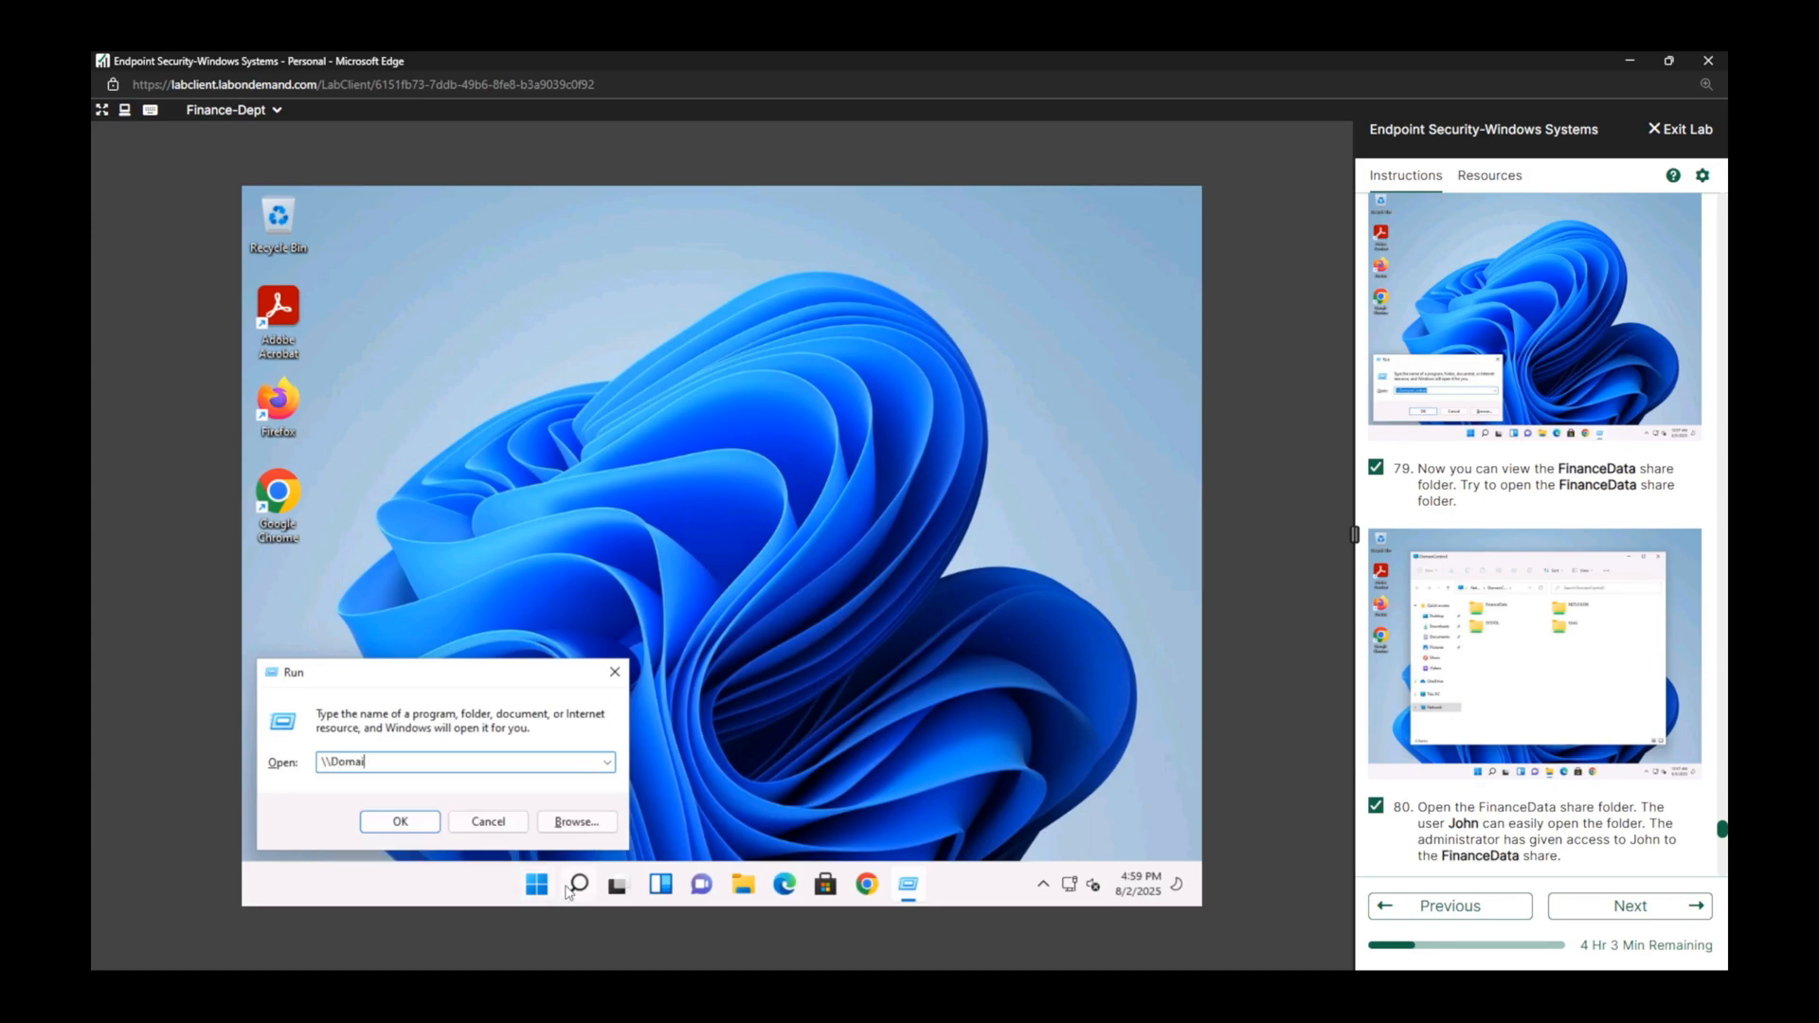
mouse_move(570, 890)
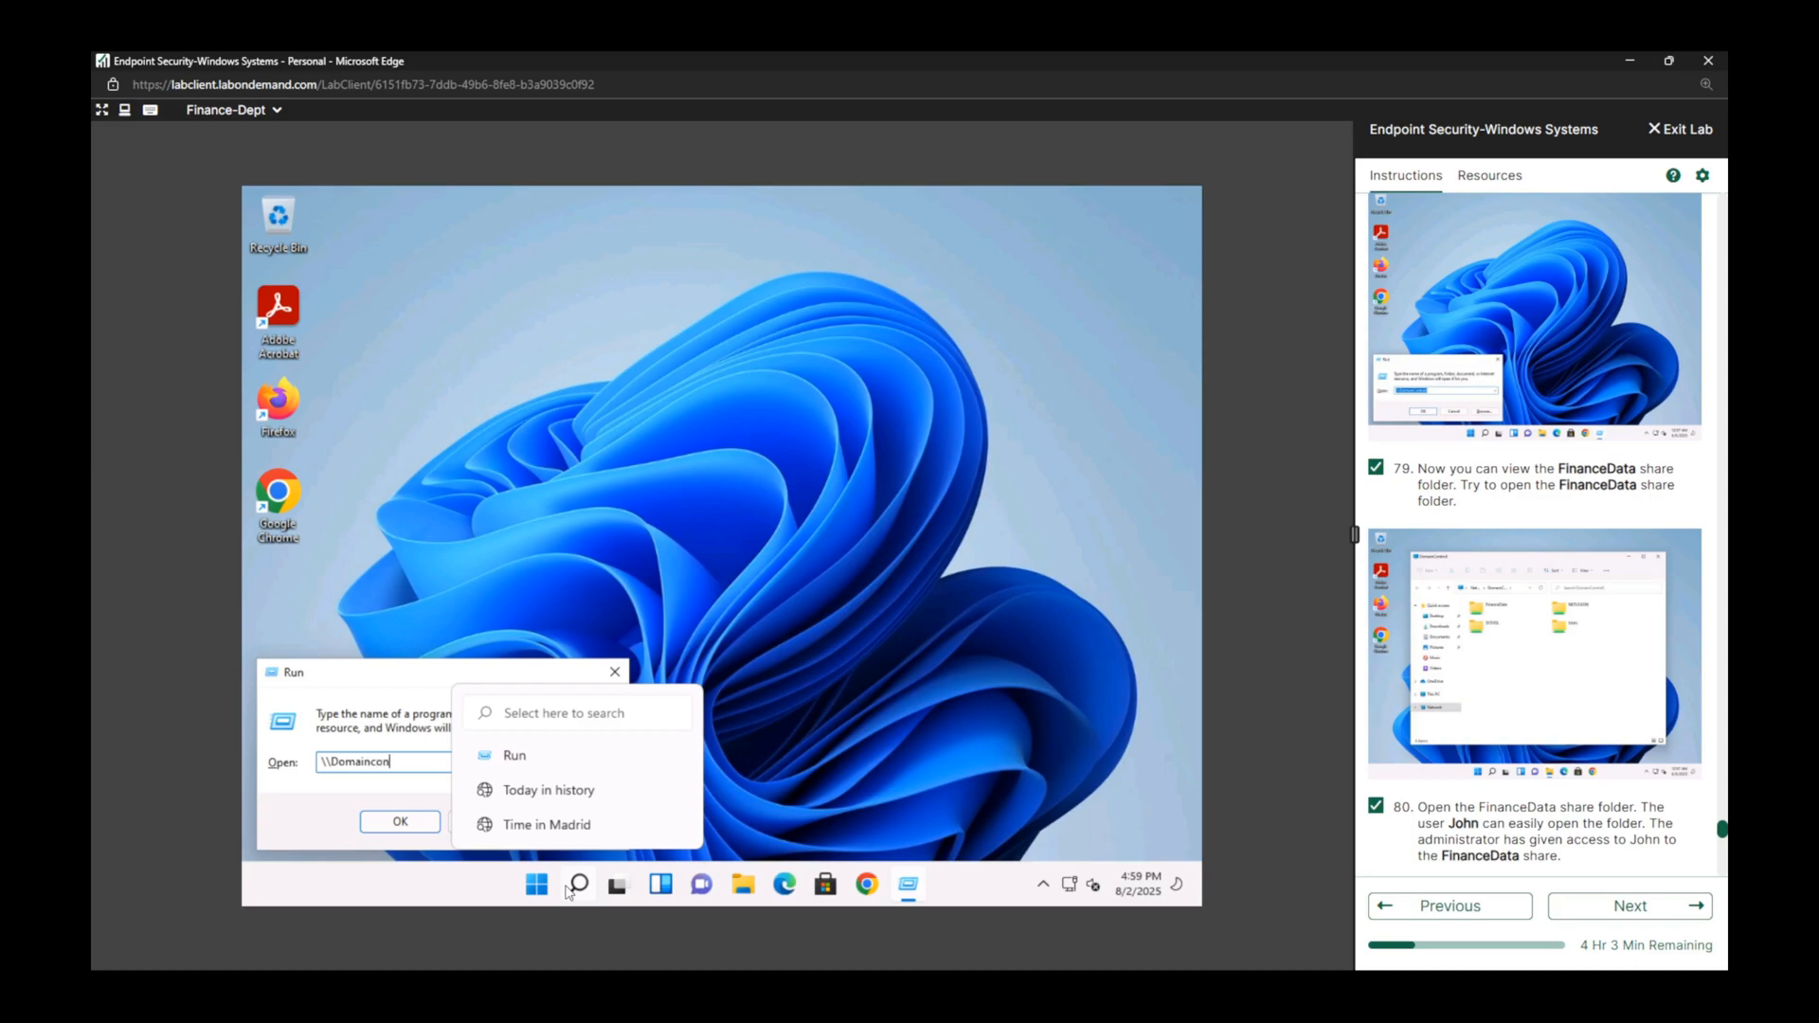
text(ontroll)
key(Return)
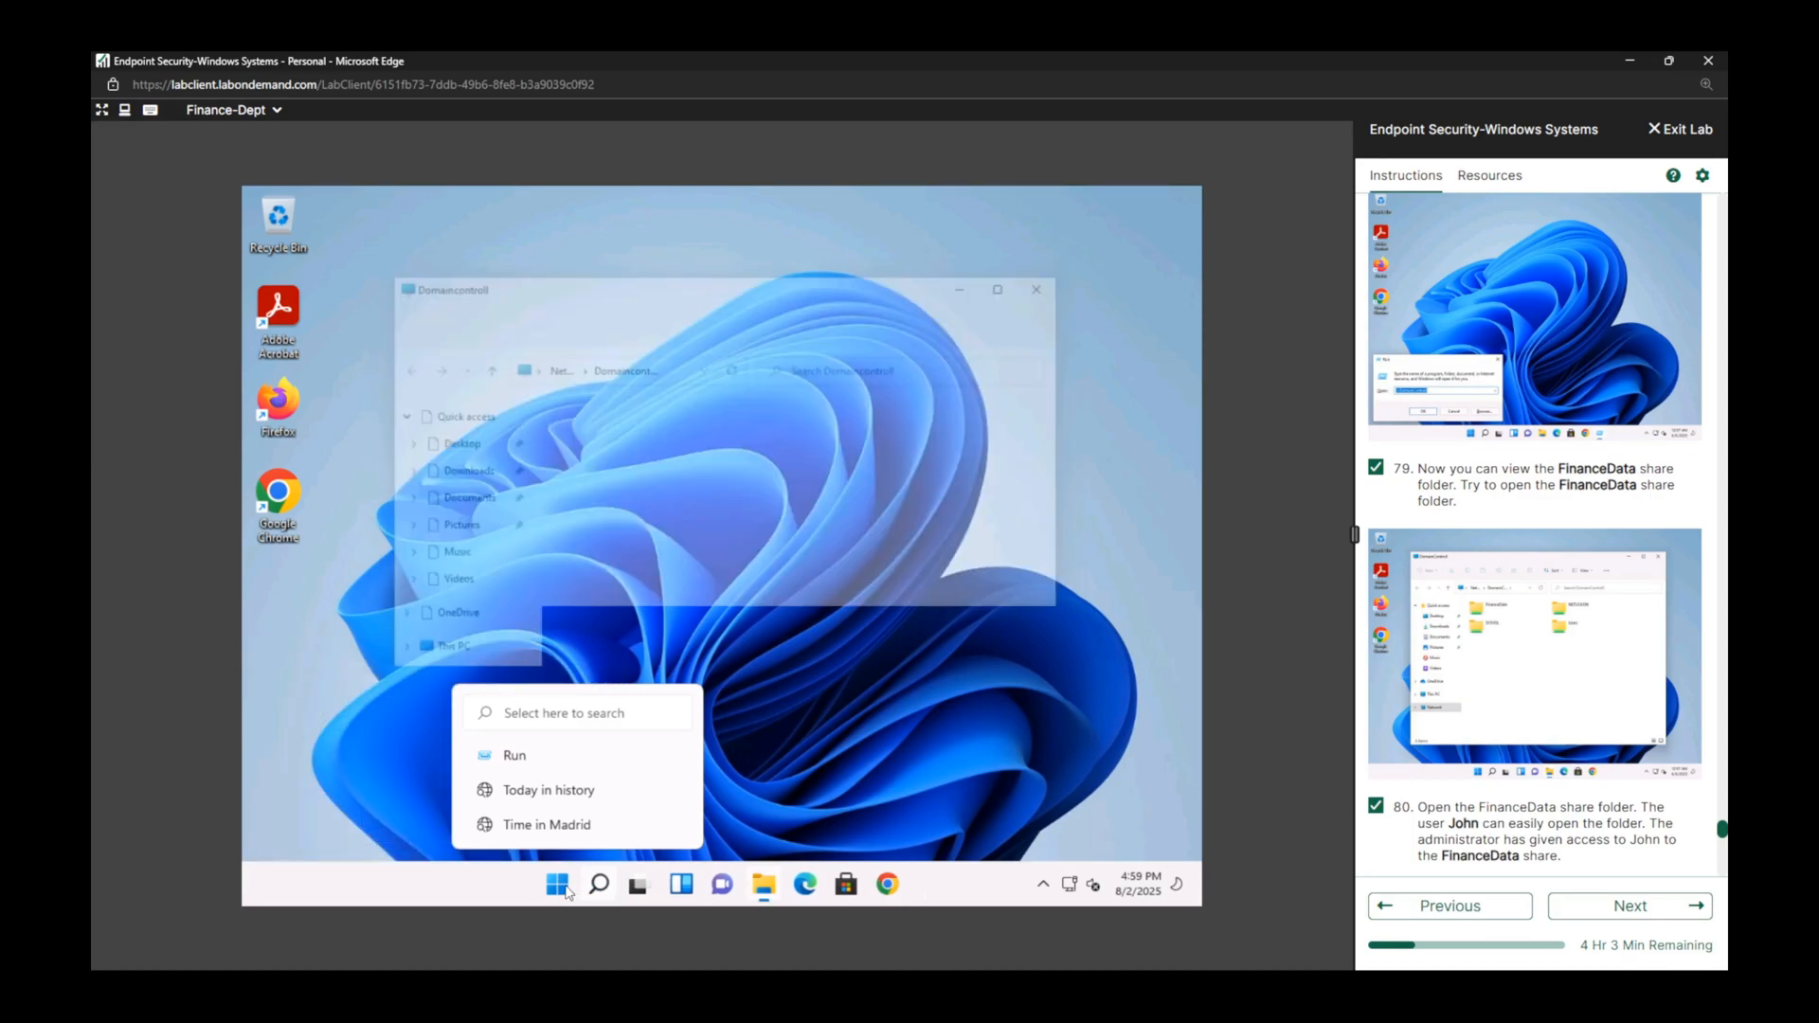
Try to open the FinanceData share as the current domain user and mark lab tasks 83 and 84 complete.
scroll(1475, 586, down, 13)
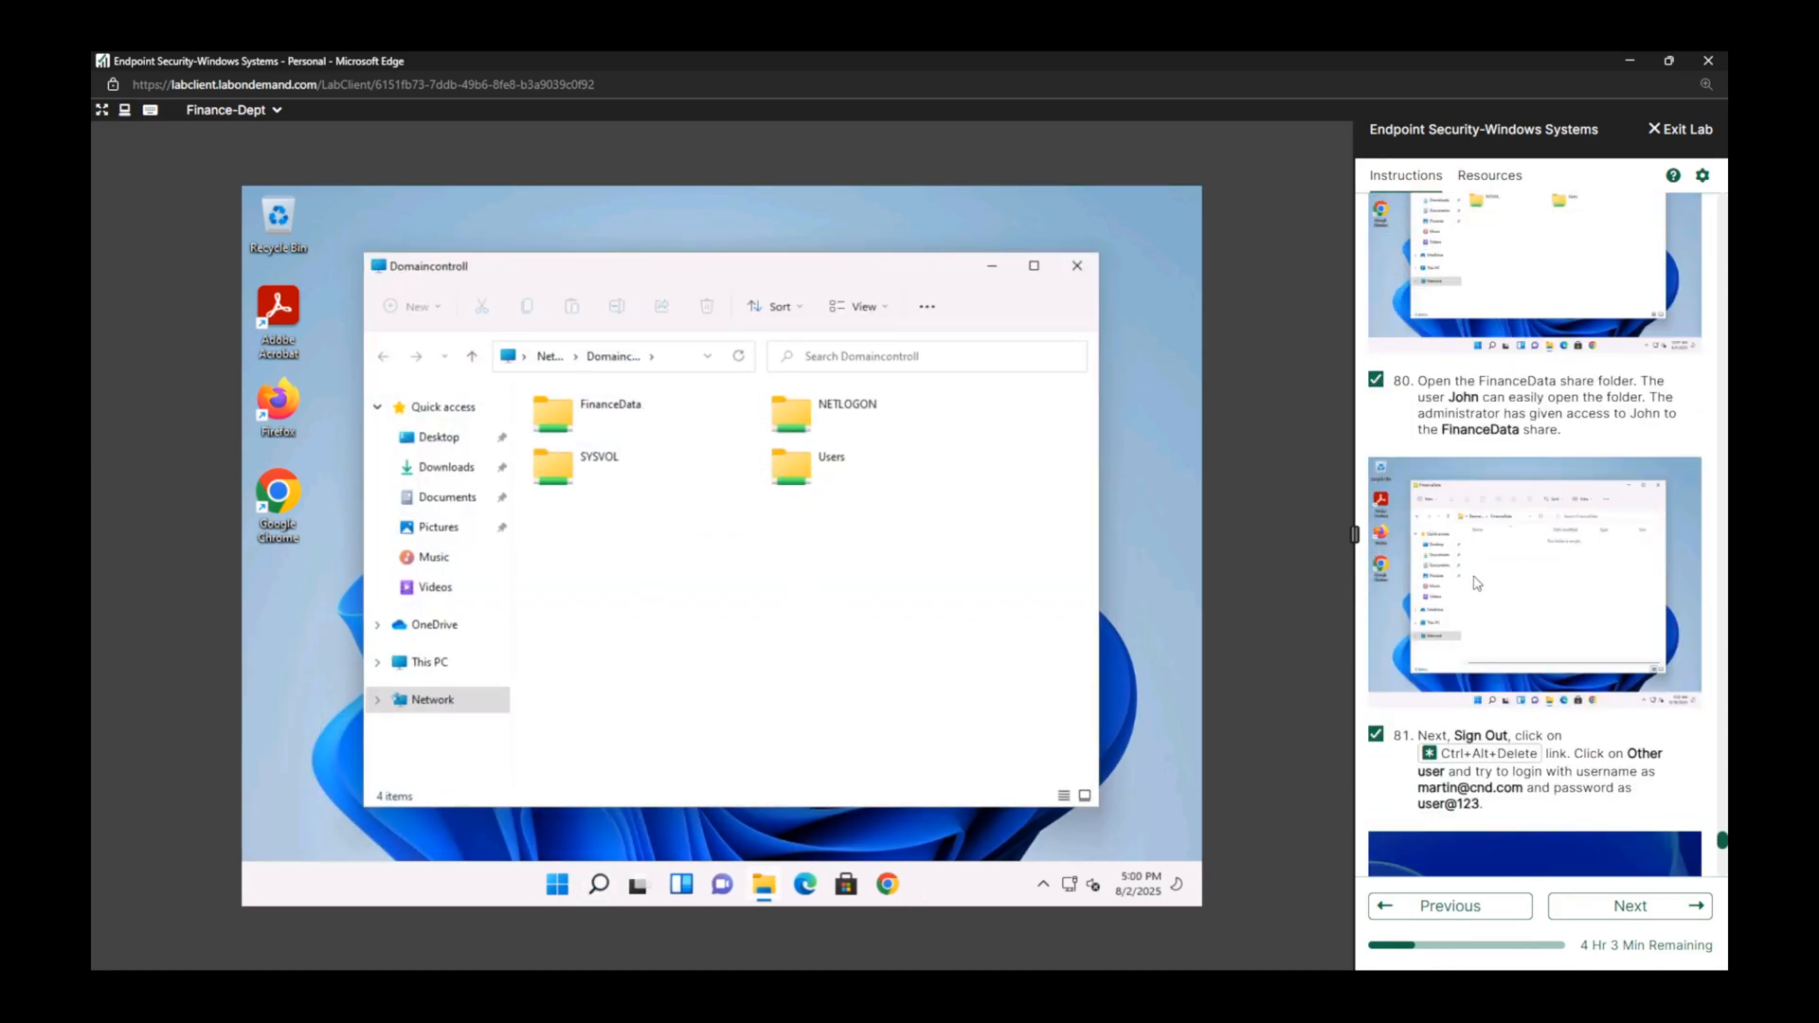
scroll(1475, 586, down, 2)
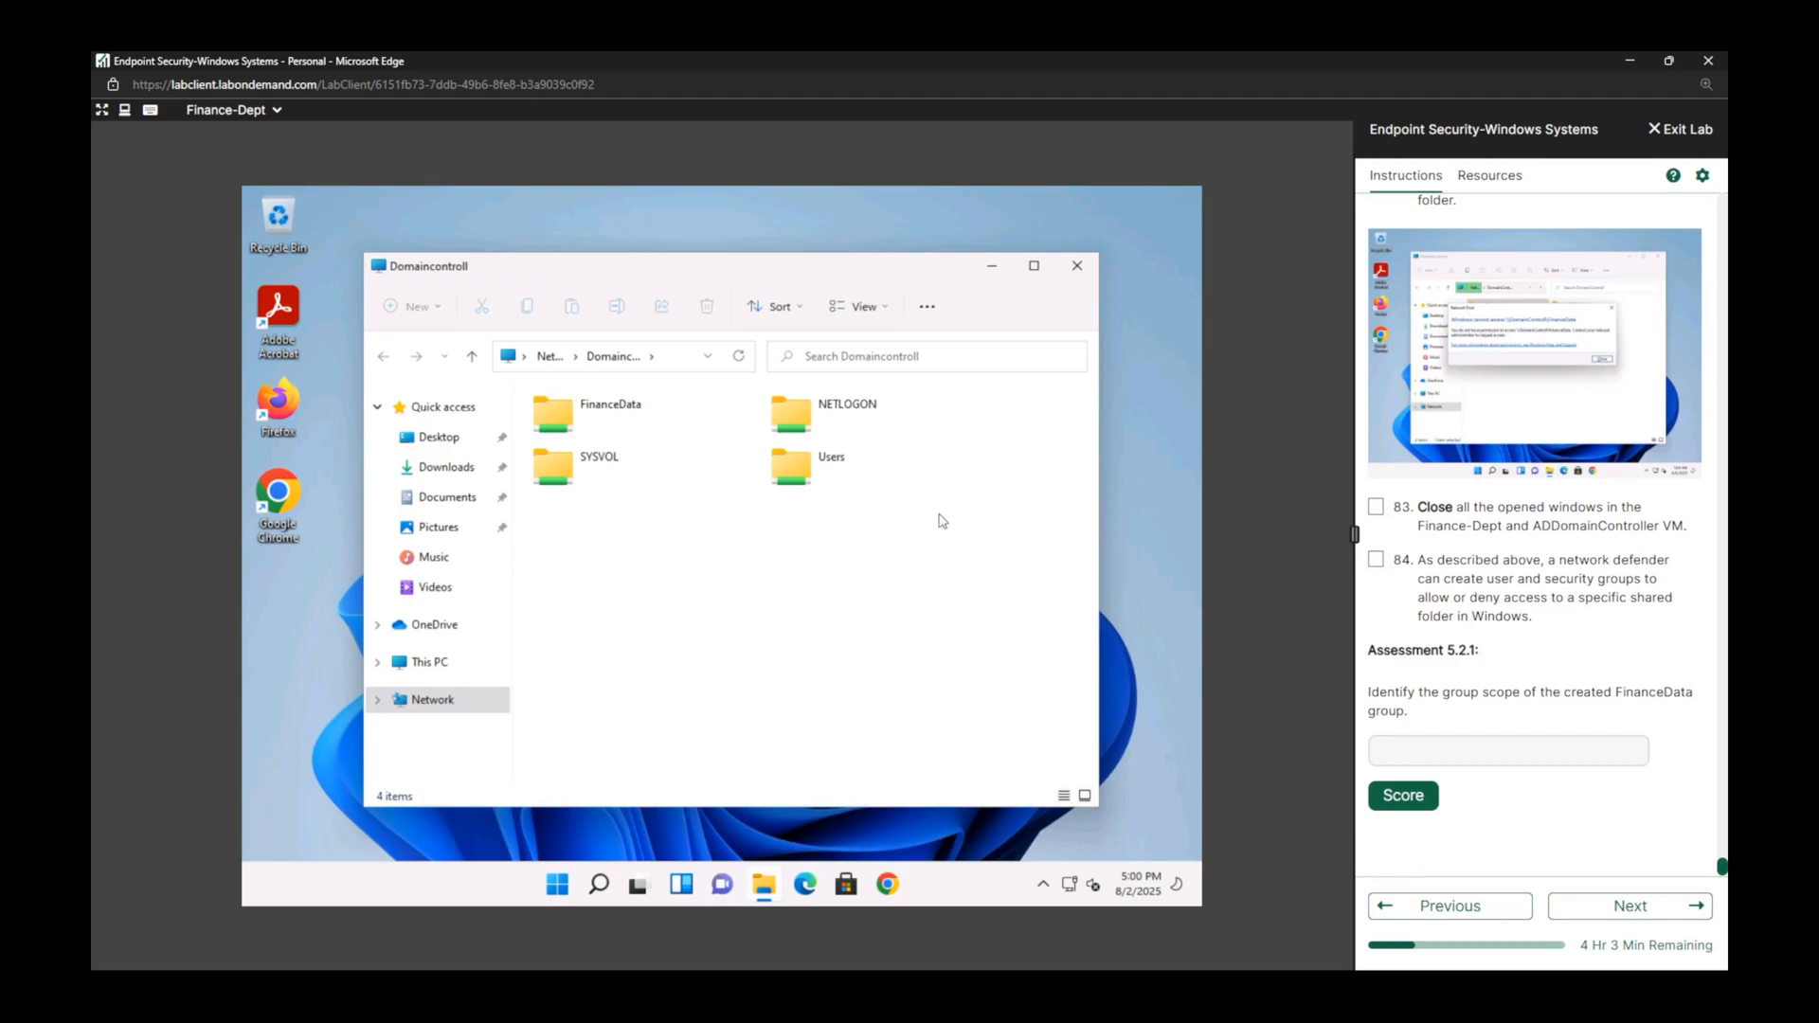
double_click(602, 417)
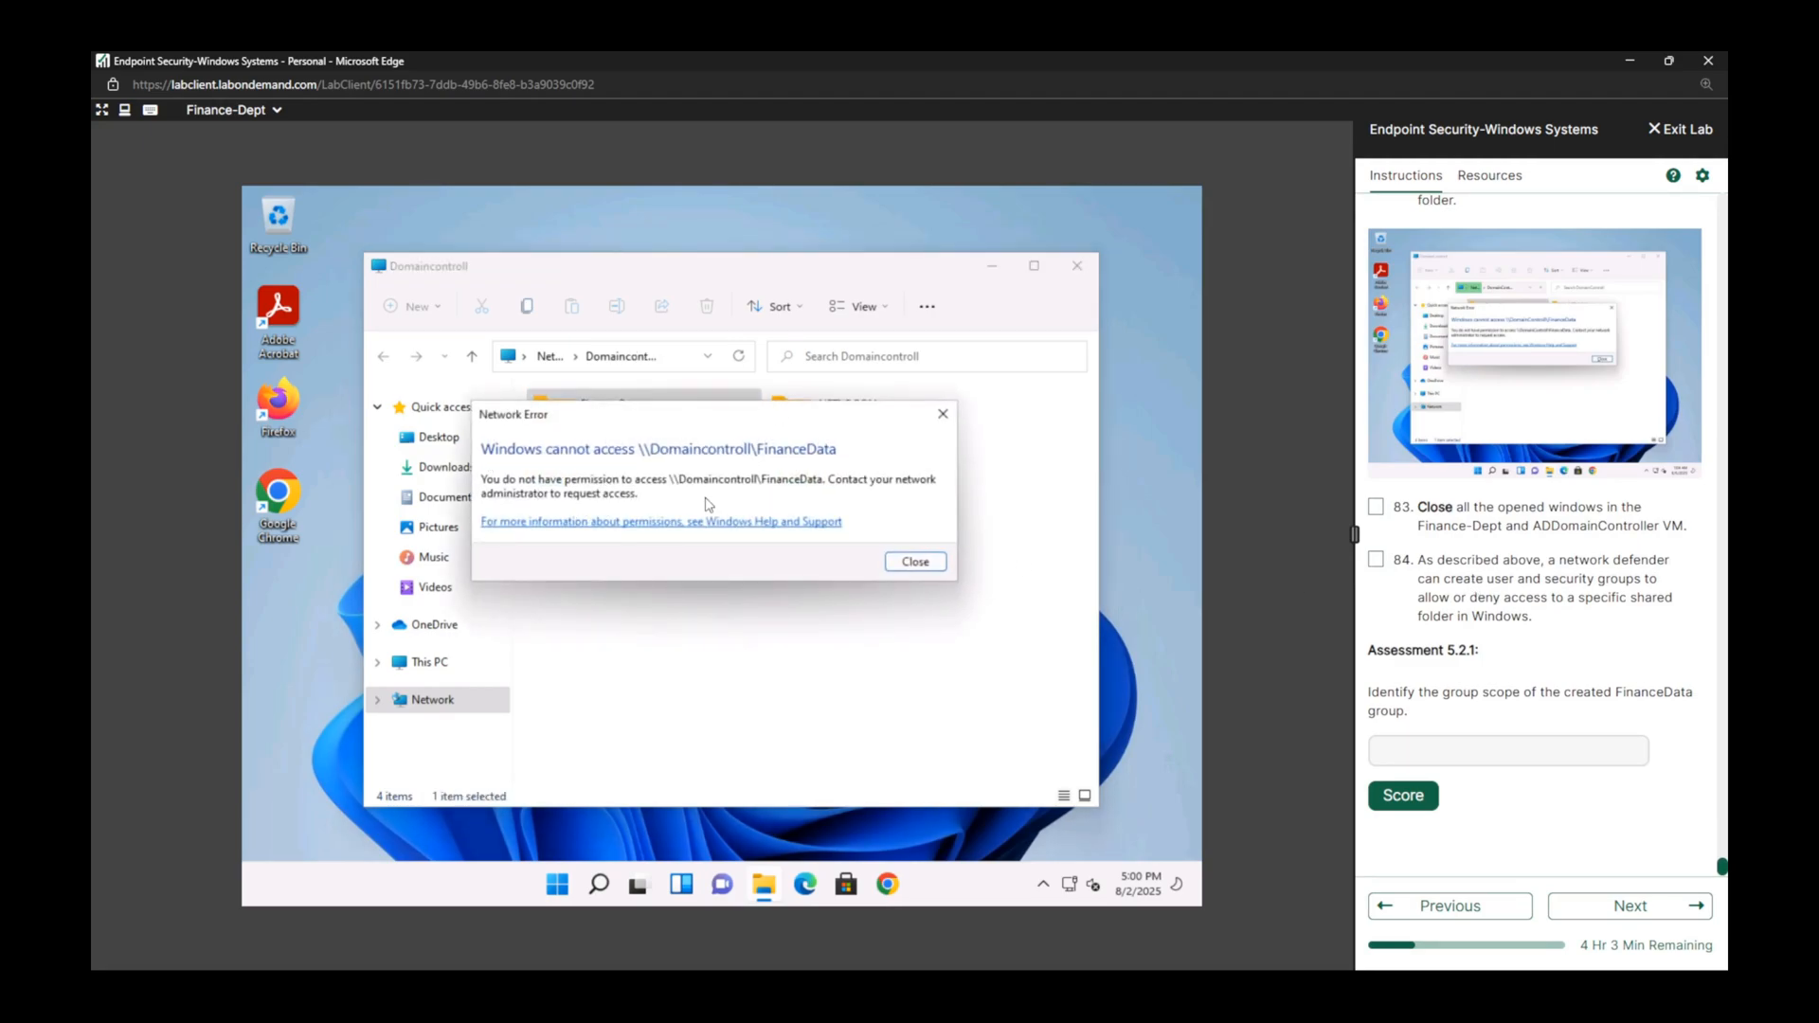
click(913, 562)
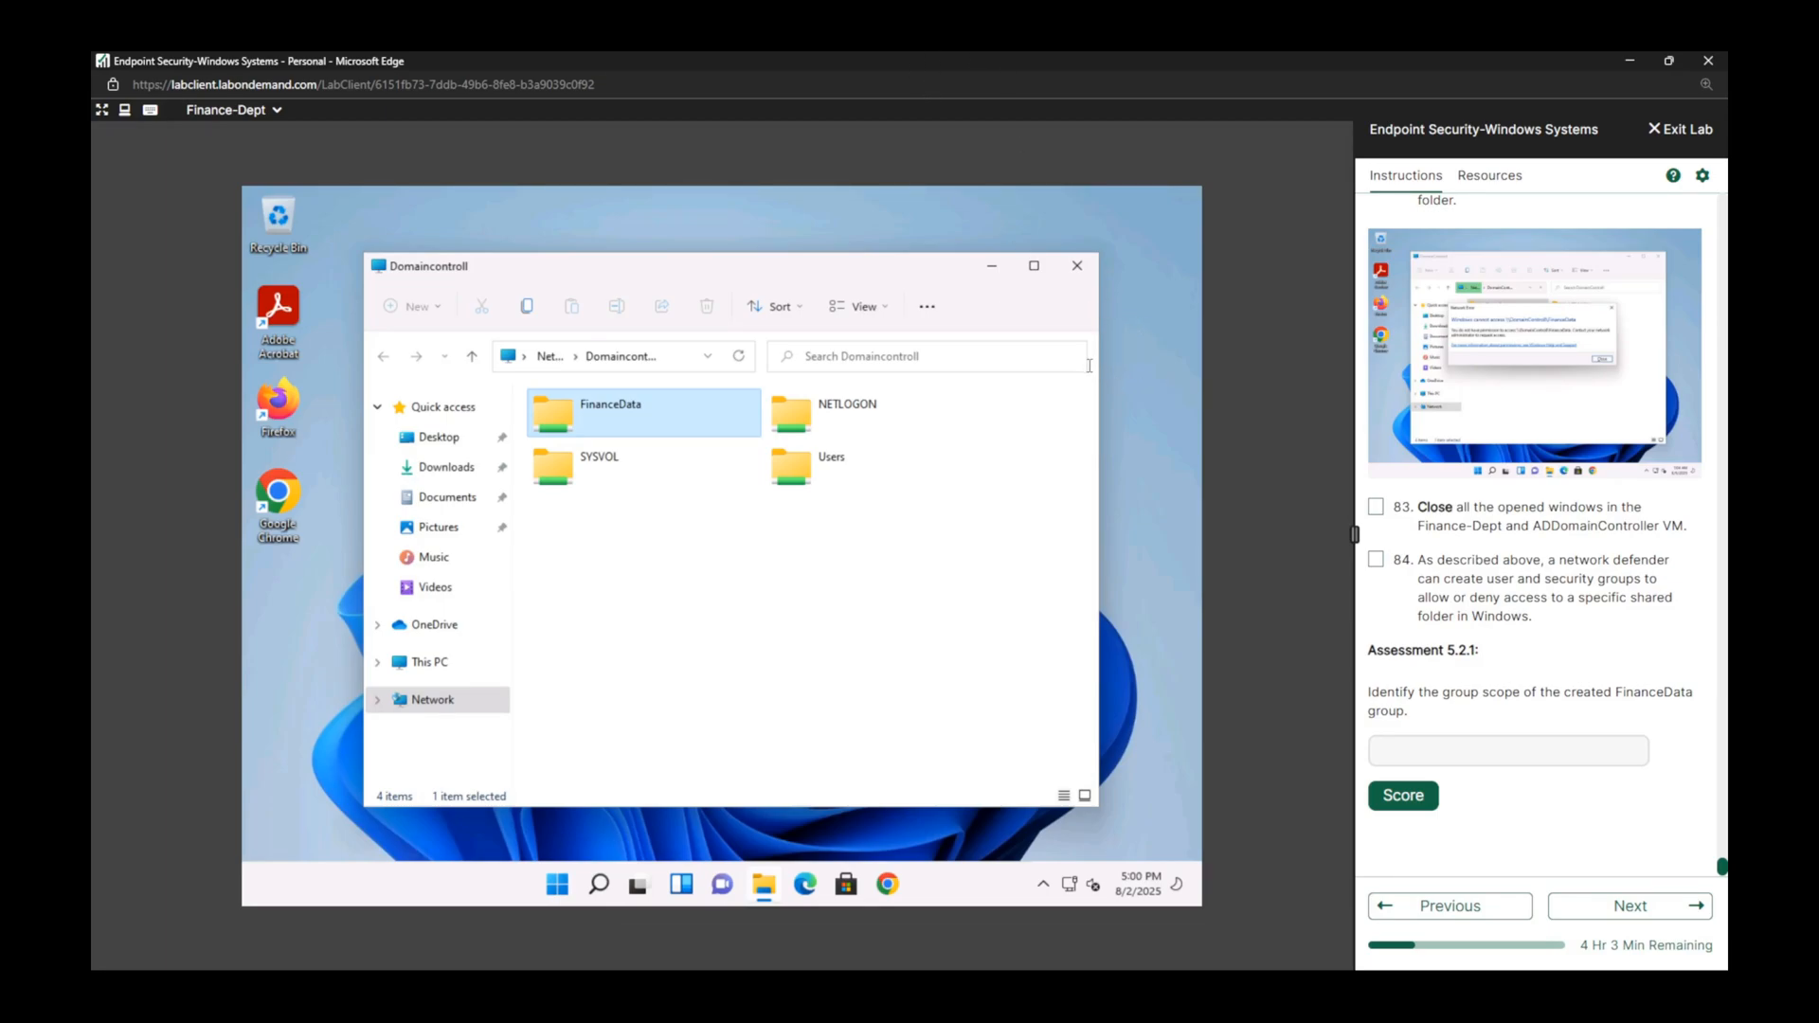
click(1376, 507)
click(1375, 560)
Answer Assessment 5.2.1 on the FinanceData group's scope with "Global" and submit it for scoring.
click(1517, 697)
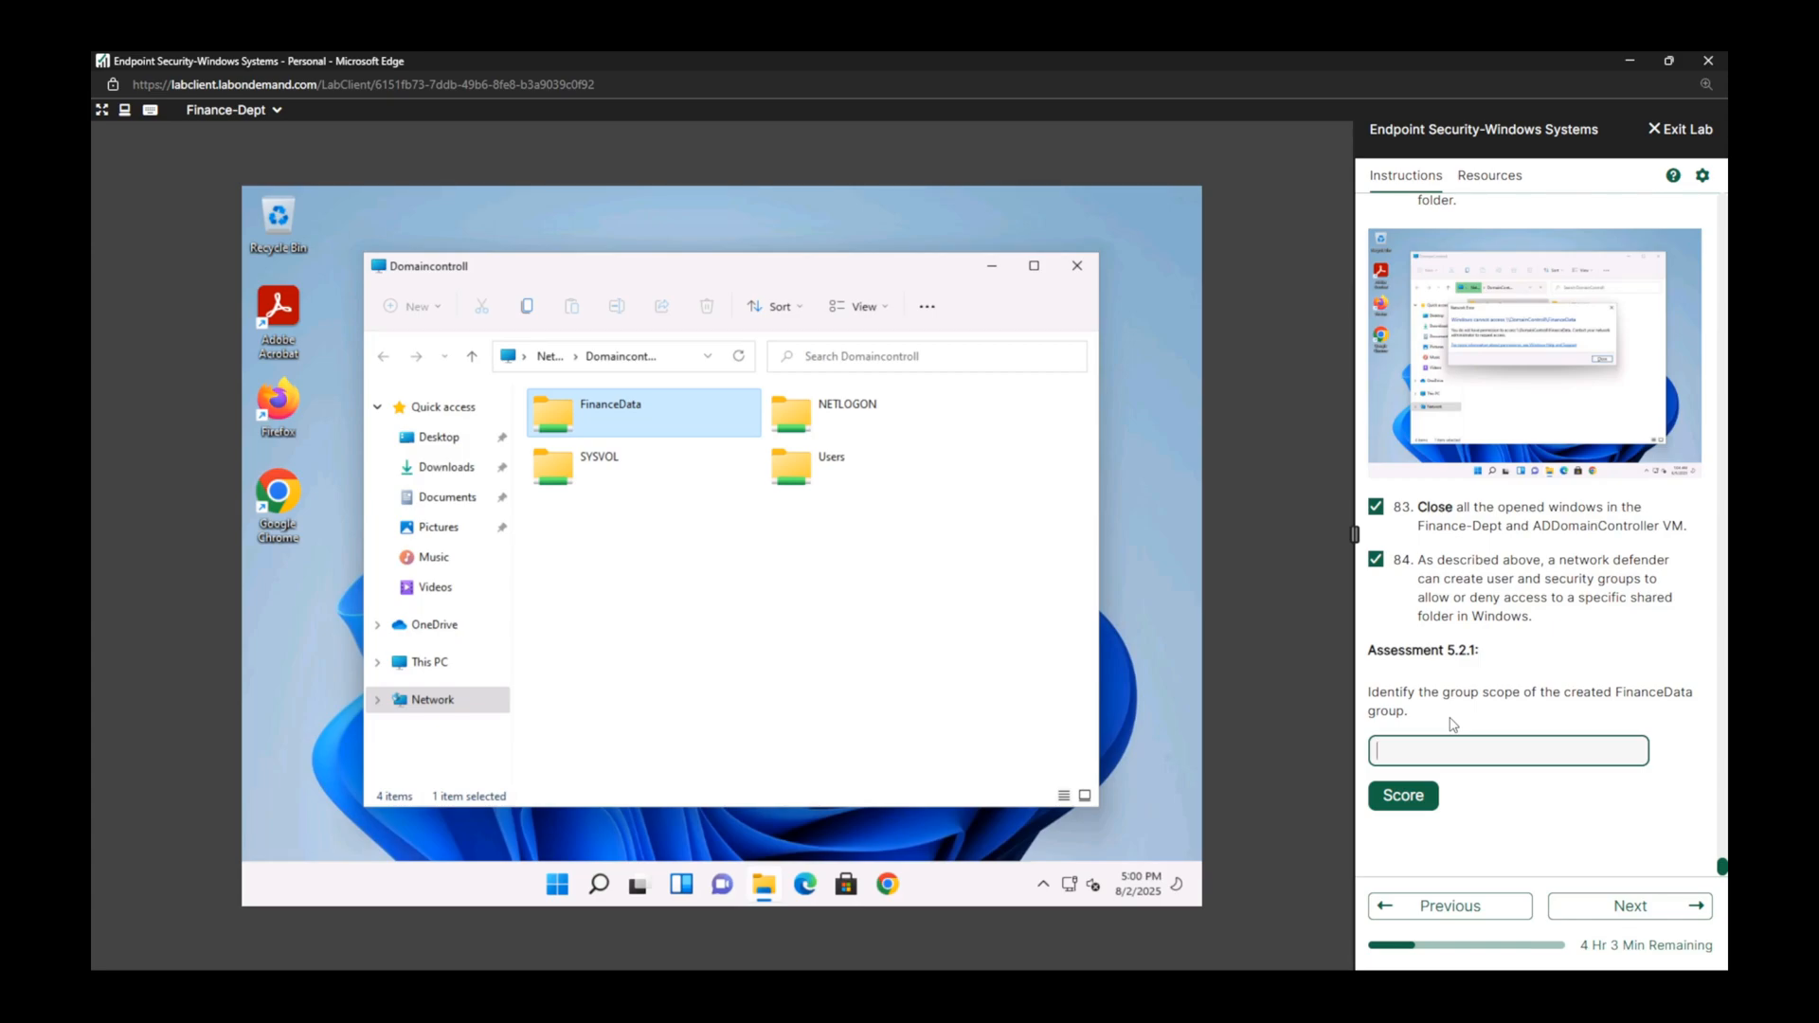
click(1412, 758)
text(Global)
click(1406, 813)
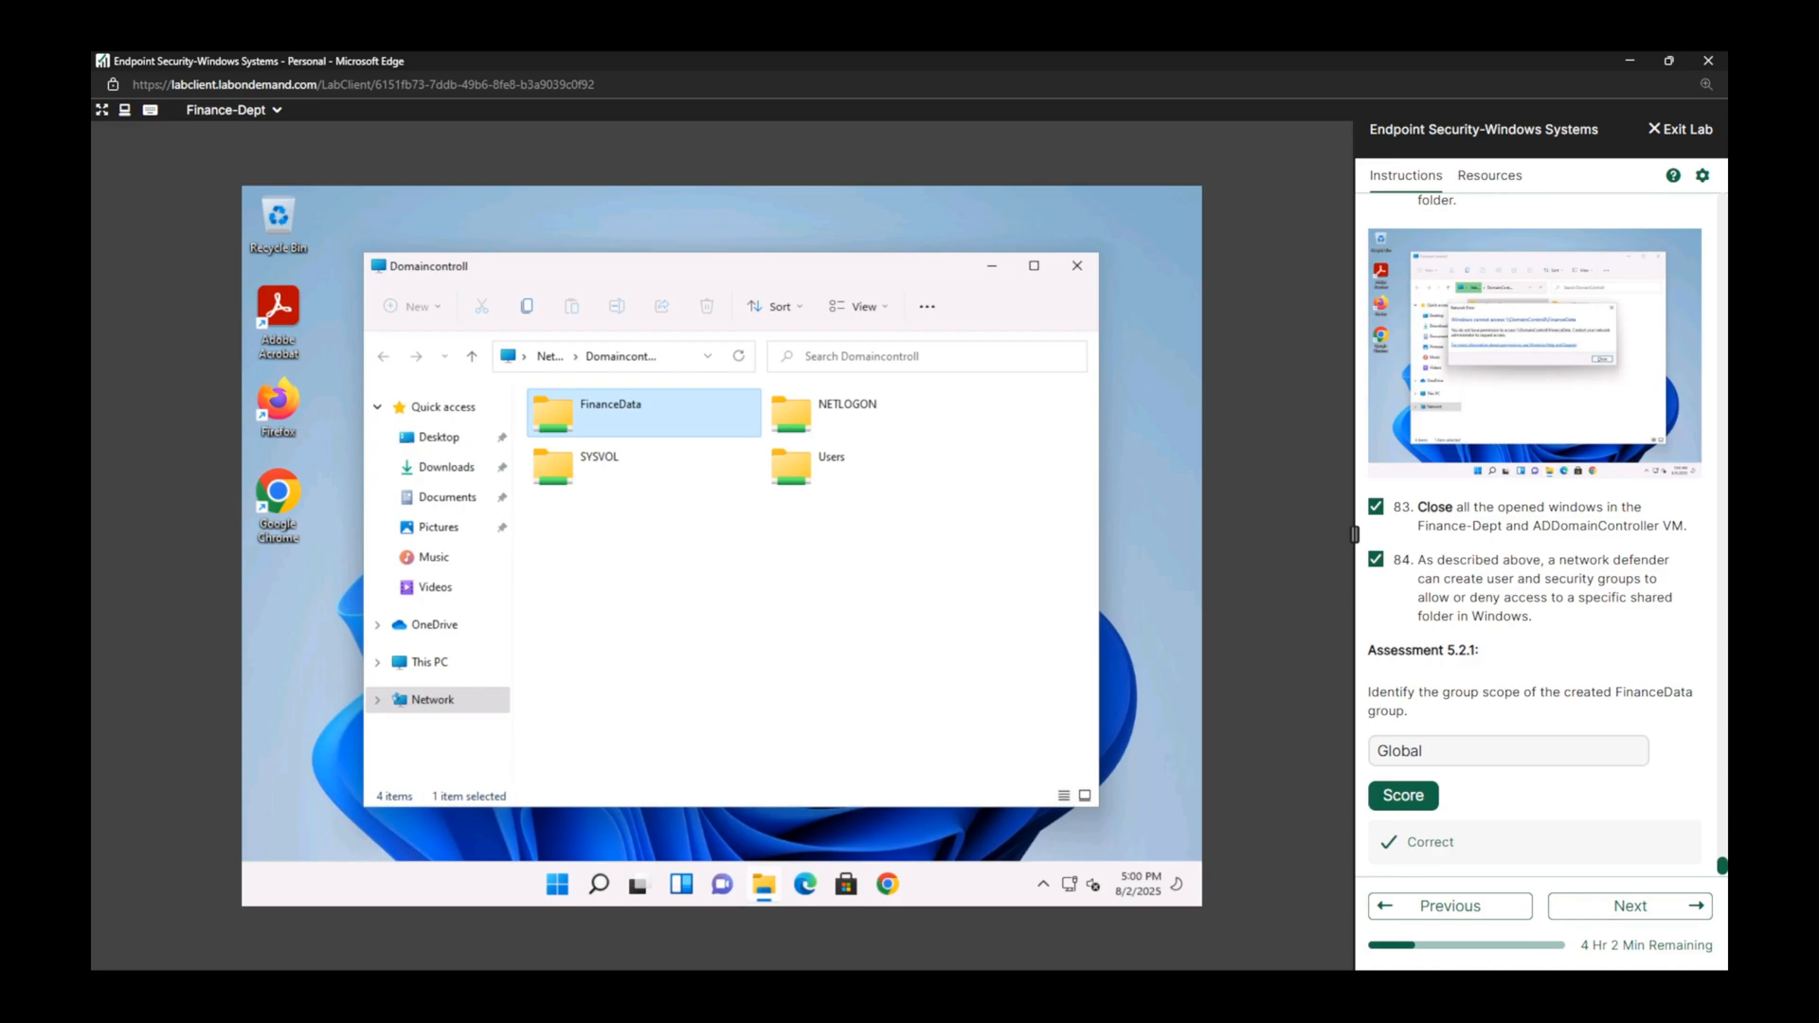
drag(1722, 865, 1660, 172)
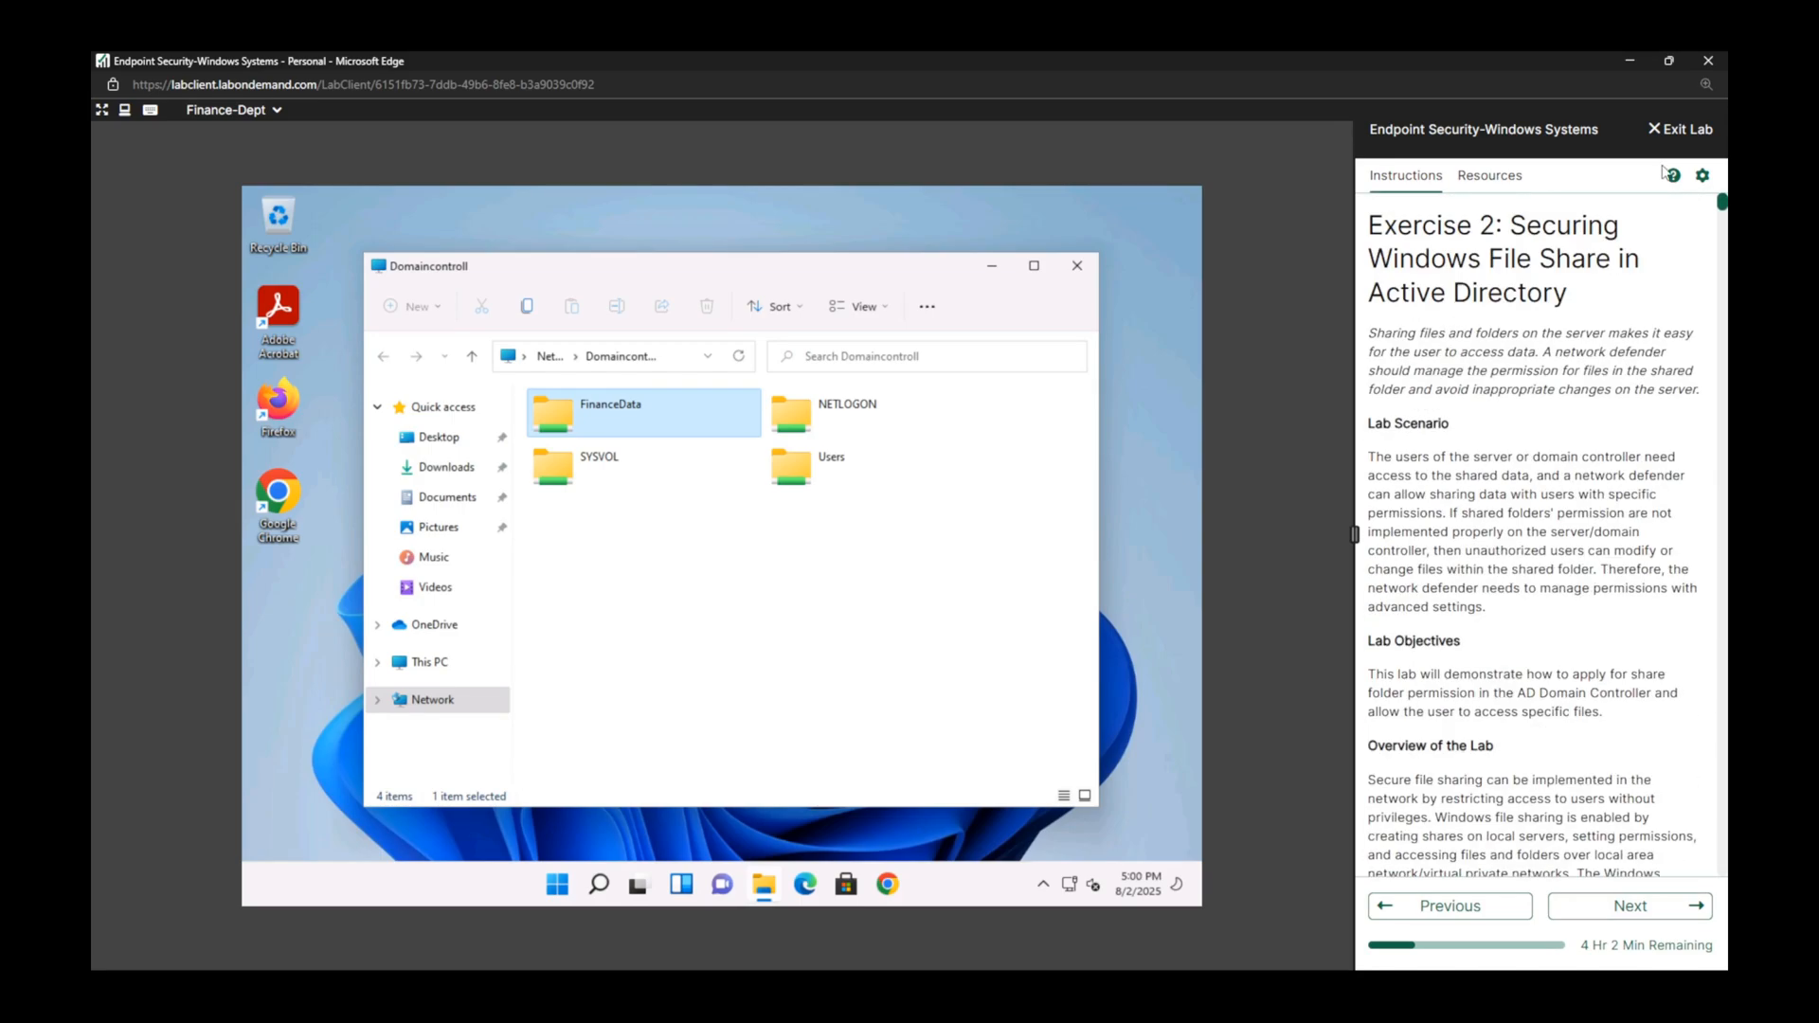